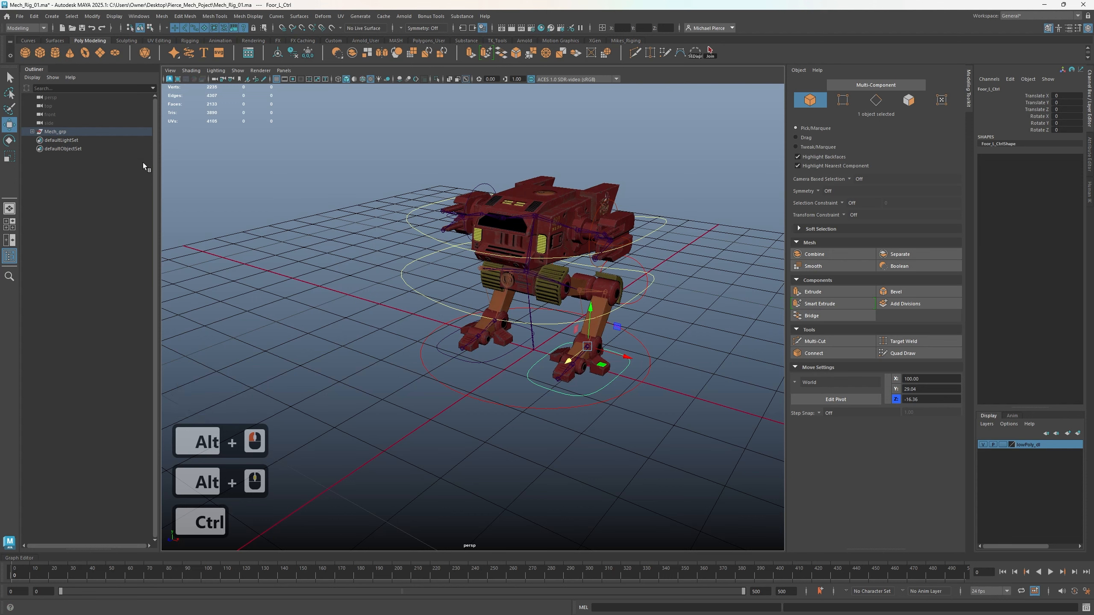
# Save the rig scene and expand the Mech_grp group in the Outliner
pyautogui.hotkey('ctrl', 's')
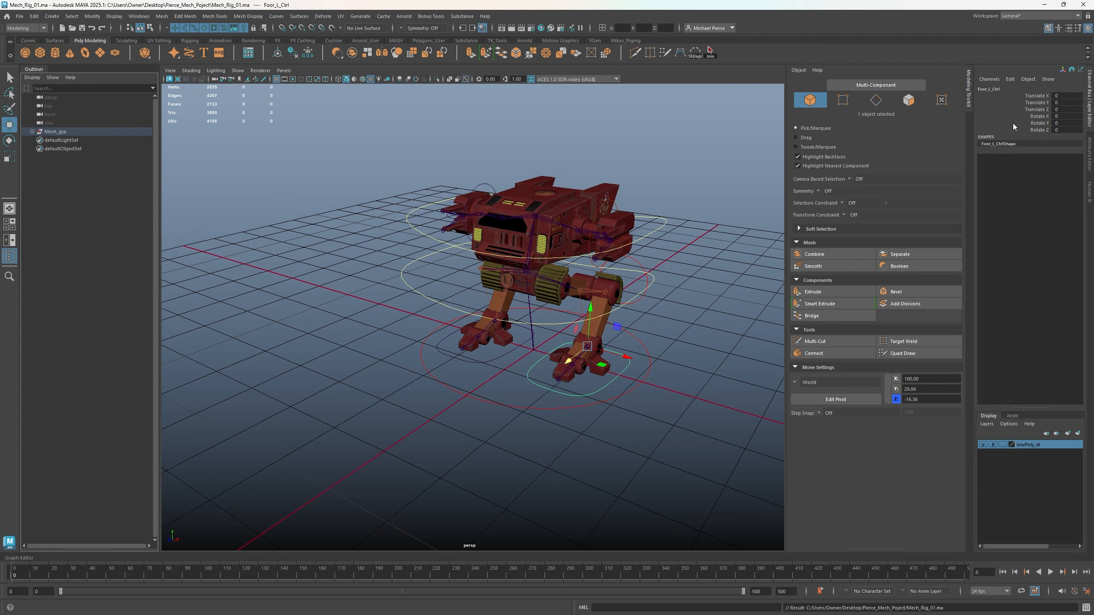
pyautogui.moveTo(361, 225); pyautogui.dragTo(436, 396)
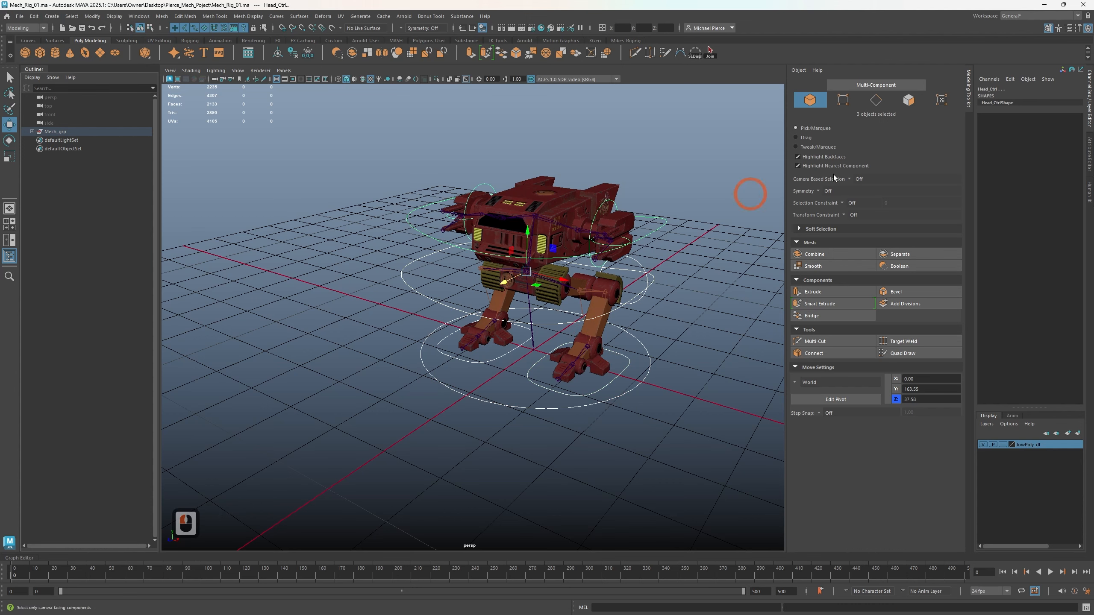
pyautogui.click(671, 268)
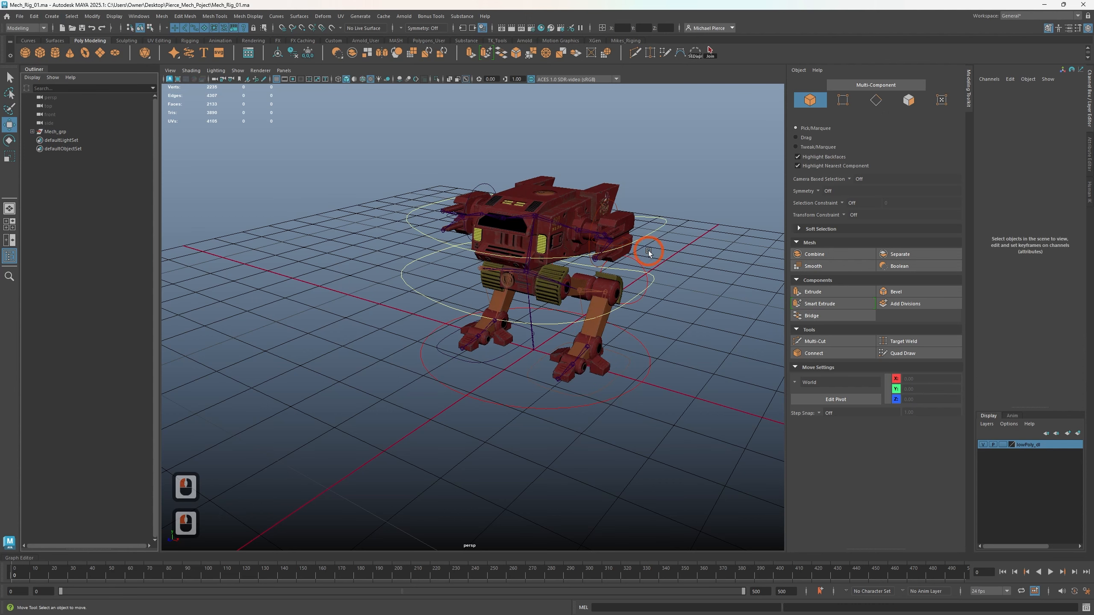
pyautogui.click(32, 132)
pyautogui.click(379, 293)
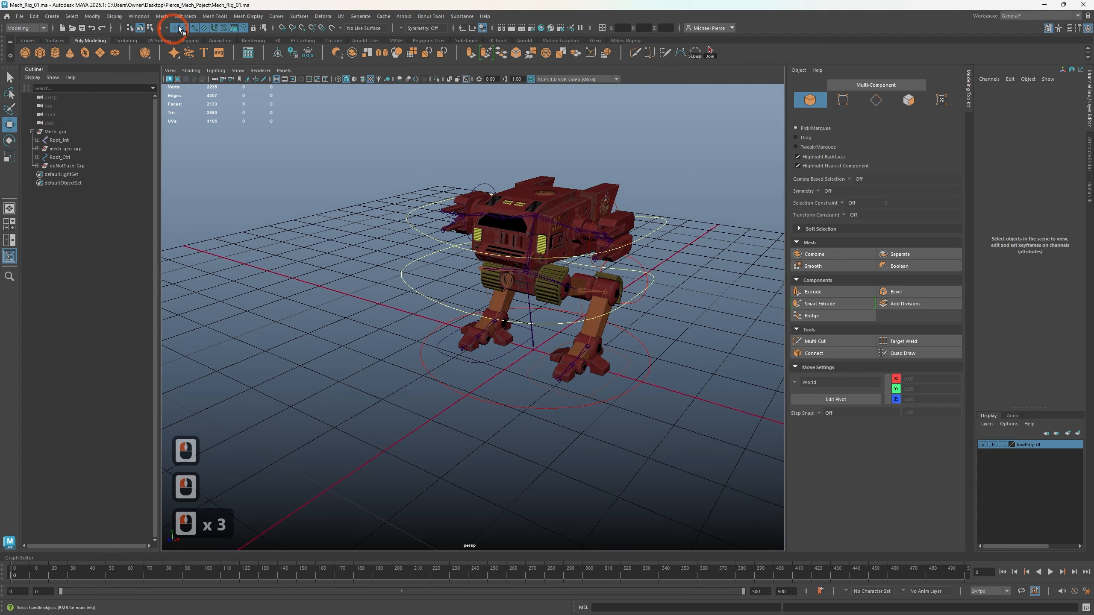
# Limit viewport selection to curve objects only and test it by selecting all of the mech's control curves
pyautogui.click(164, 29)
pyautogui.click(166, 30)
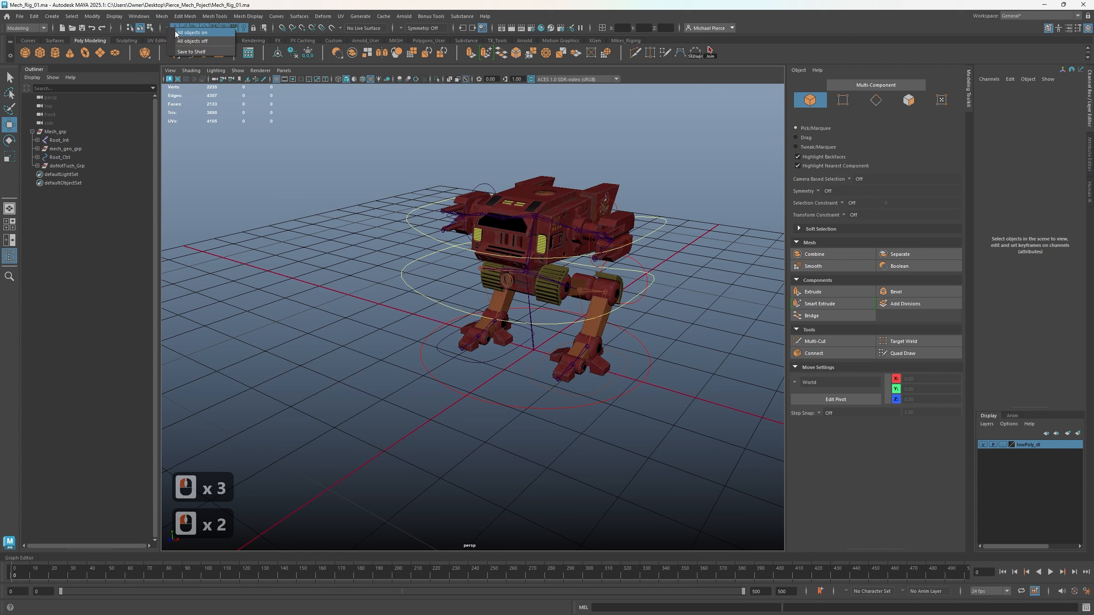
pyautogui.click(185, 41)
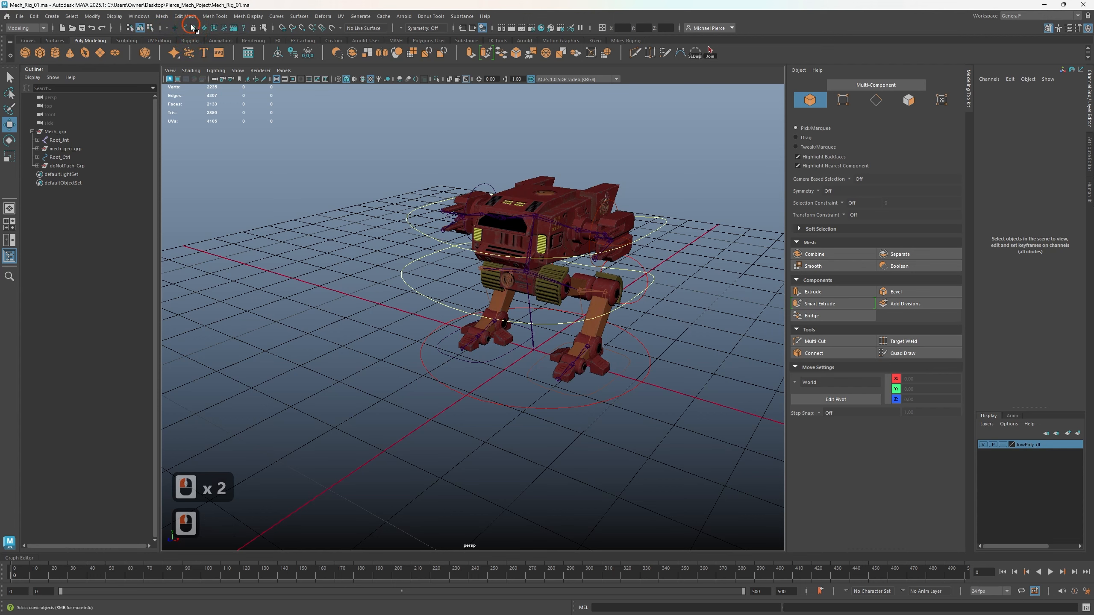
pyautogui.moveTo(304, 145); pyautogui.dragTo(692, 436)
pyautogui.click(1001, 205)
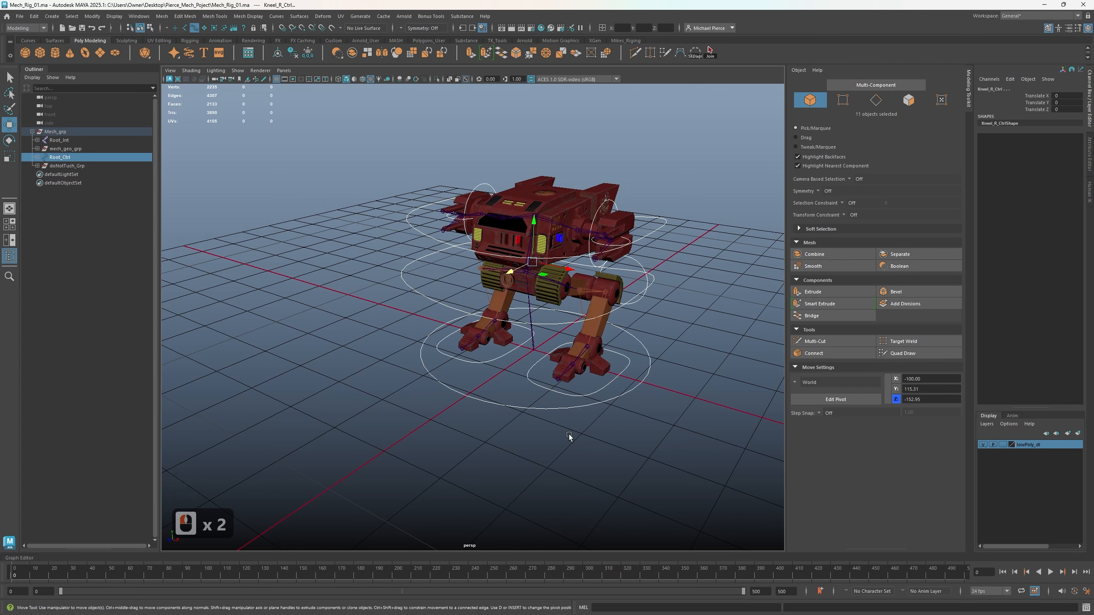
pyautogui.click(528, 415)
# Select the root control around the mech's feet and set its translate and rotate values to 0
pyautogui.moveTo(508, 400); pyautogui.dragTo(528, 431)
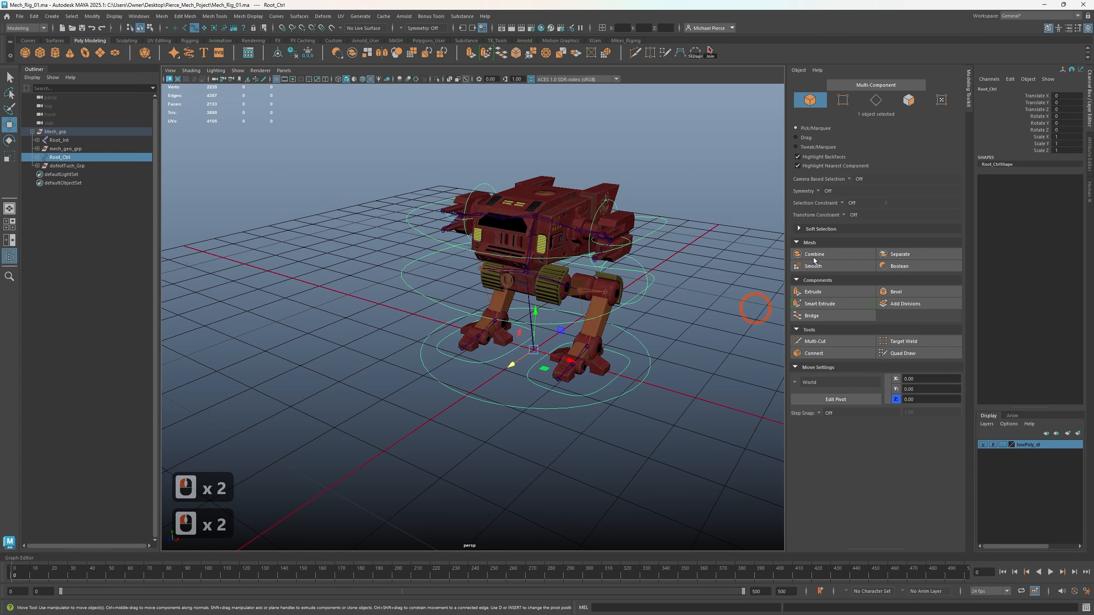
pyautogui.moveTo(1061, 98); pyautogui.dragTo(1059, 132)
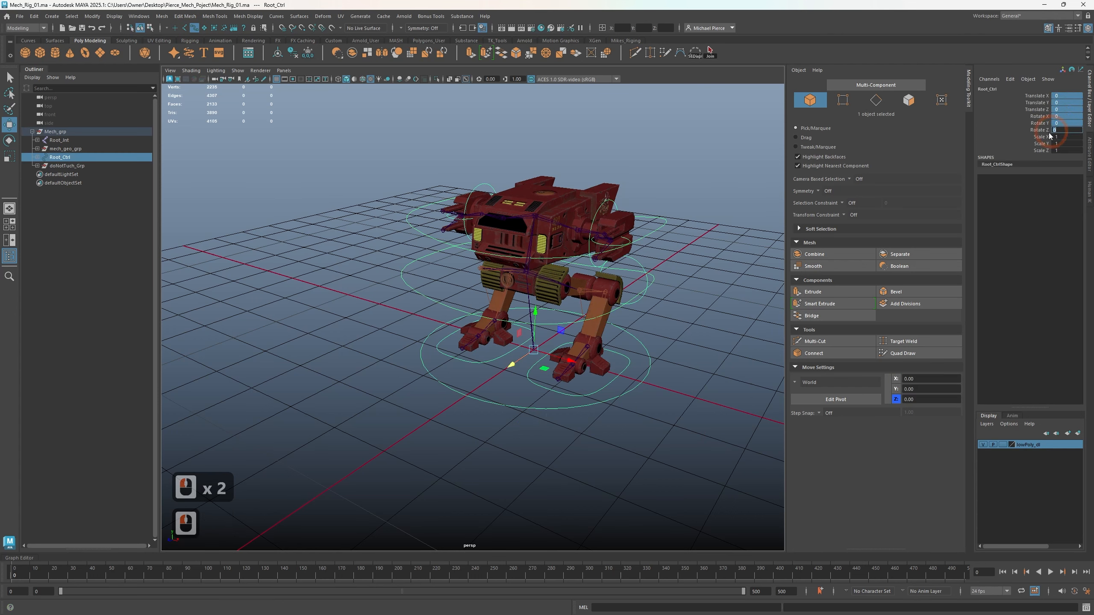
pyautogui.write('0')
pyautogui.click(661, 418)
# Select the left and right foot control curves together to check their channel values
pyautogui.click(561, 391)
pyautogui.click(554, 386)
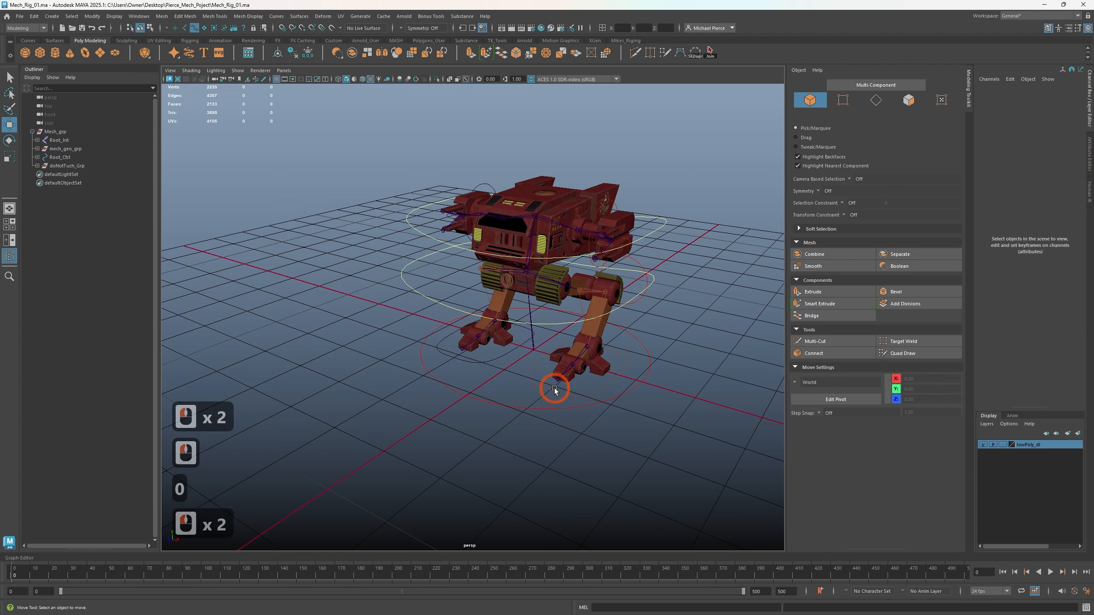
pyautogui.click(559, 391)
pyautogui.click(559, 391)
pyautogui.click(556, 393)
pyautogui.keyDown('shift'); pyautogui.click(473, 360); pyautogui.keyUp('shift')
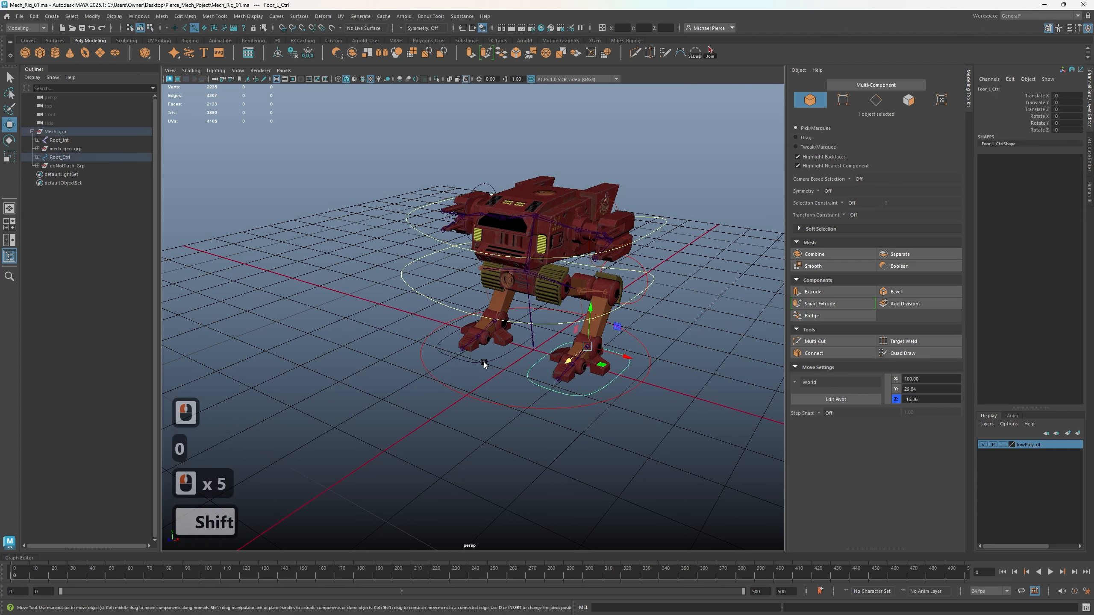
pyautogui.keyDown('shift'); pyautogui.click(484, 364); pyautogui.keyUp('shift')
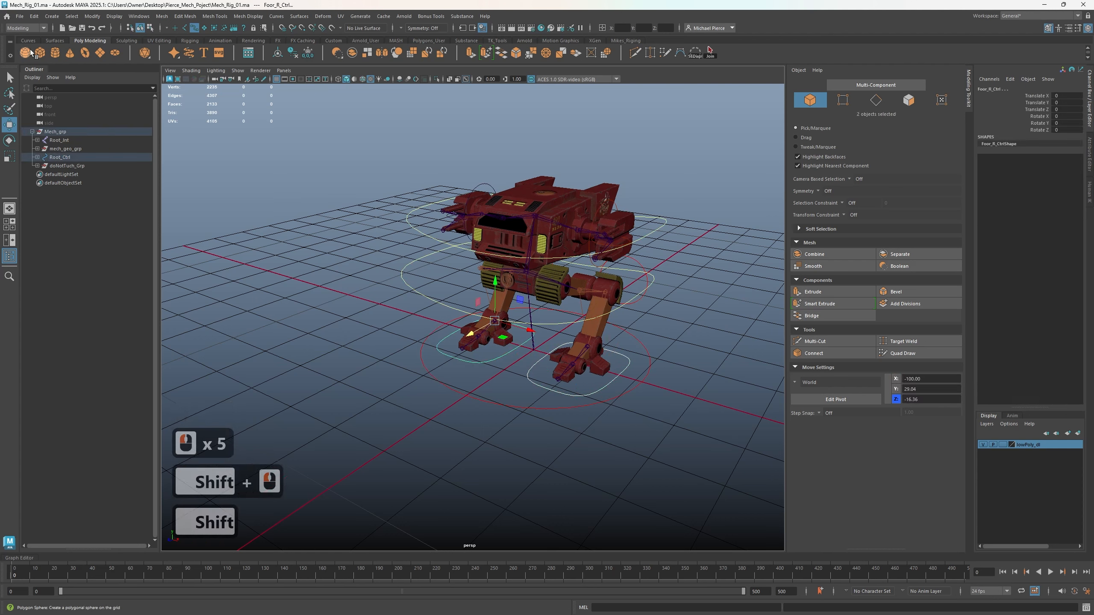
# Save the rig scene with nothing left to change and start a new empty scene
pyautogui.hotkey('ctrl', 's')
pyautogui.click(170, 190)
pyautogui.click(19, 17)
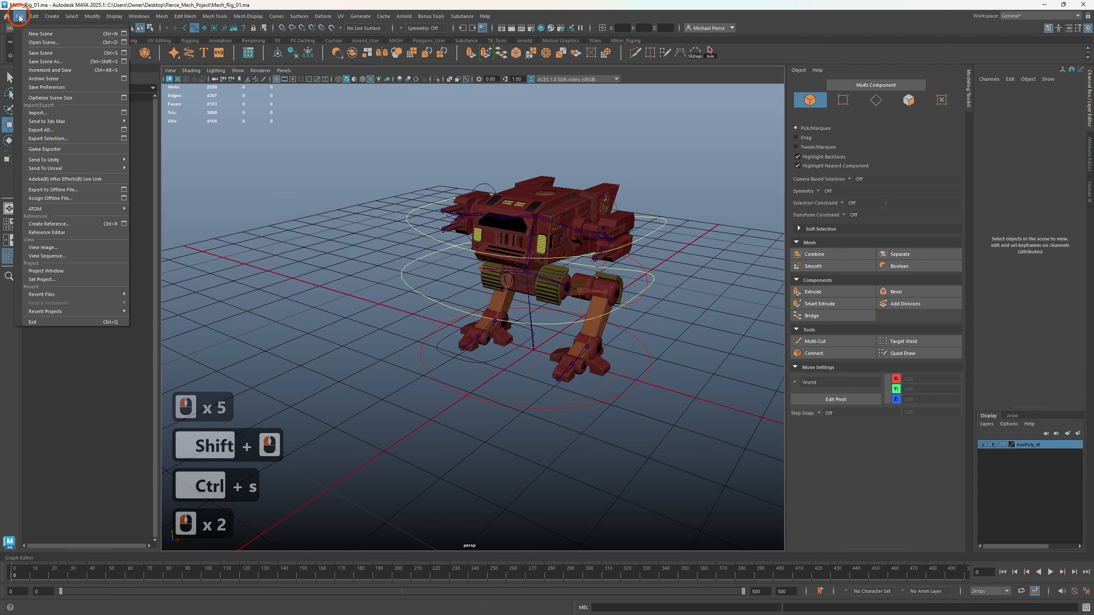
pyautogui.click(40, 34)
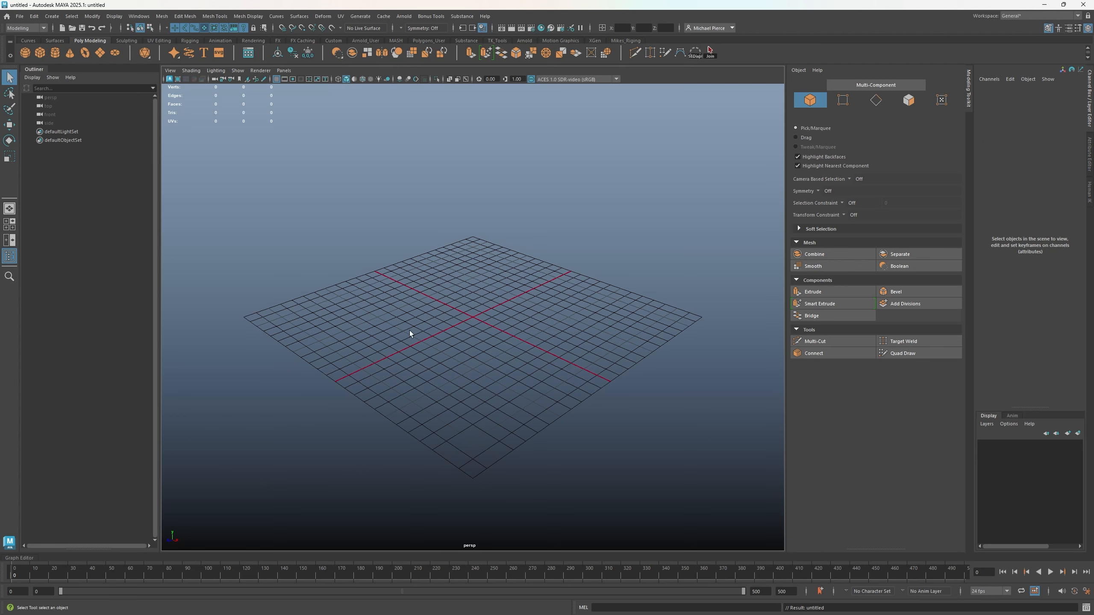
# Open the Create Reference options and set them up with Use namespaces off and nodes resolved with the file name
pyautogui.click(19, 16)
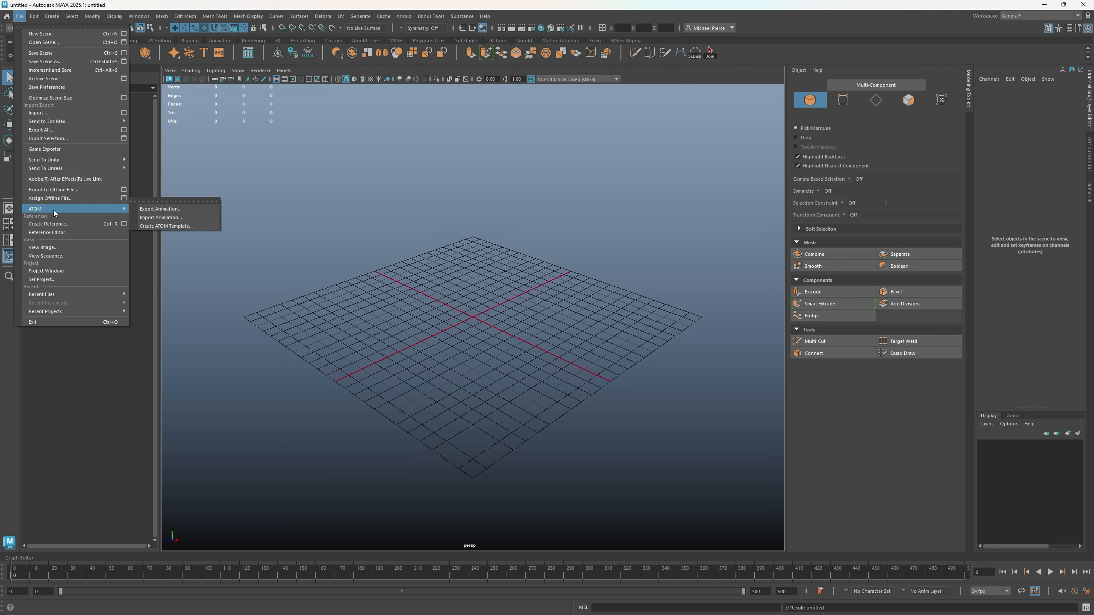
pyautogui.click(123, 224)
pyautogui.scroll(-7, 306, 279)
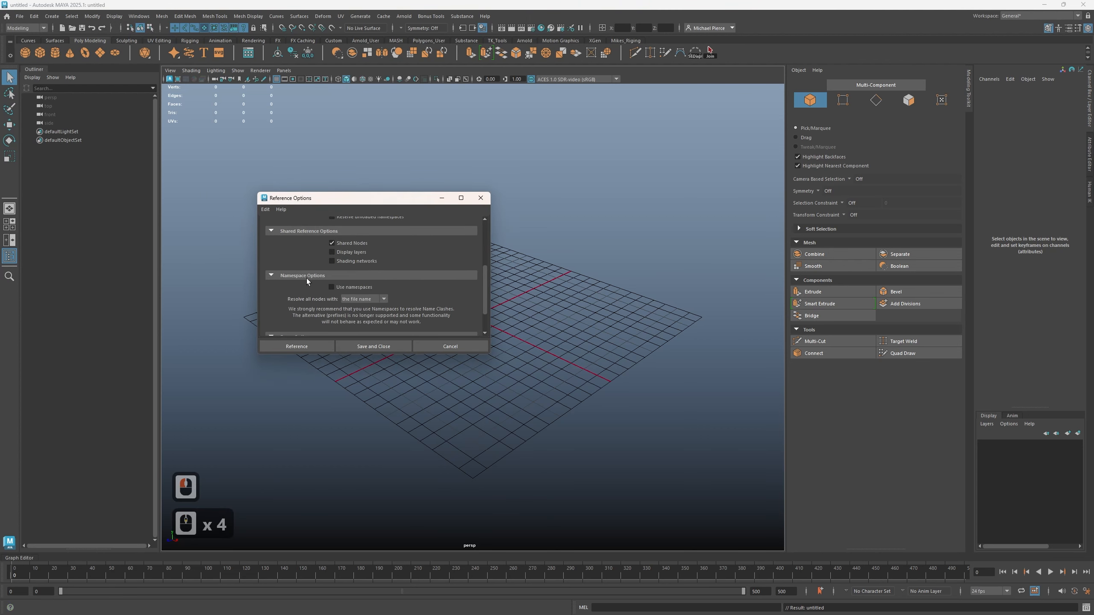
pyautogui.scroll(-4, 331, 289)
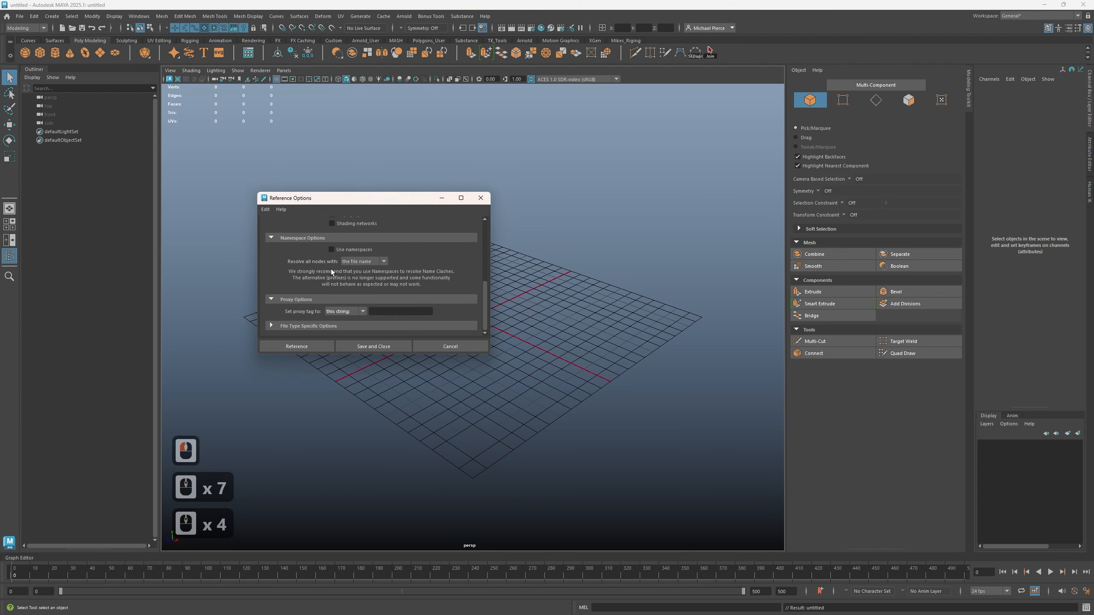
pyautogui.click(335, 251)
pyautogui.click(336, 252)
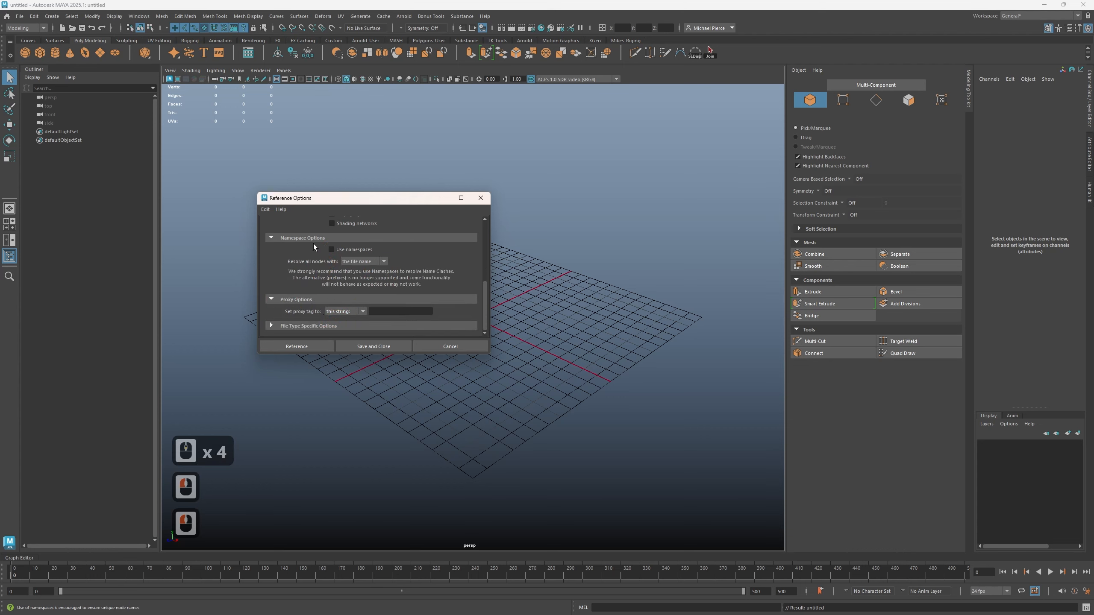
pyautogui.scroll(2, 311, 248)
pyautogui.scroll(1, 307, 259)
pyautogui.scroll(-4, 307, 259)
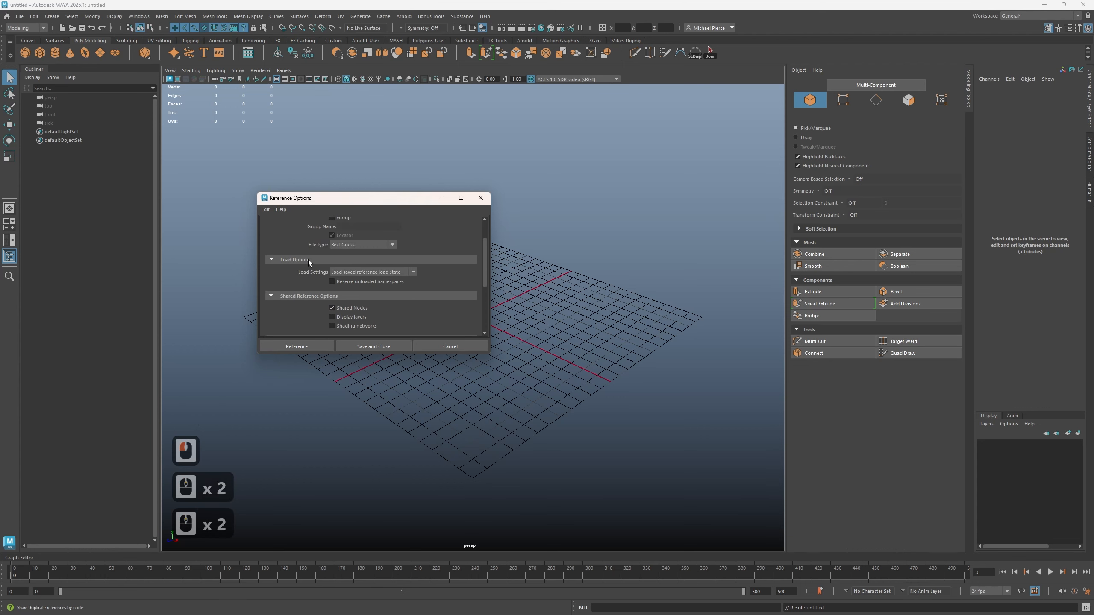
# Reference the rig file Mech_Rig_01.ma from the Pierce_Mech_Poject folder into the empty scene
pyautogui.click(297, 346)
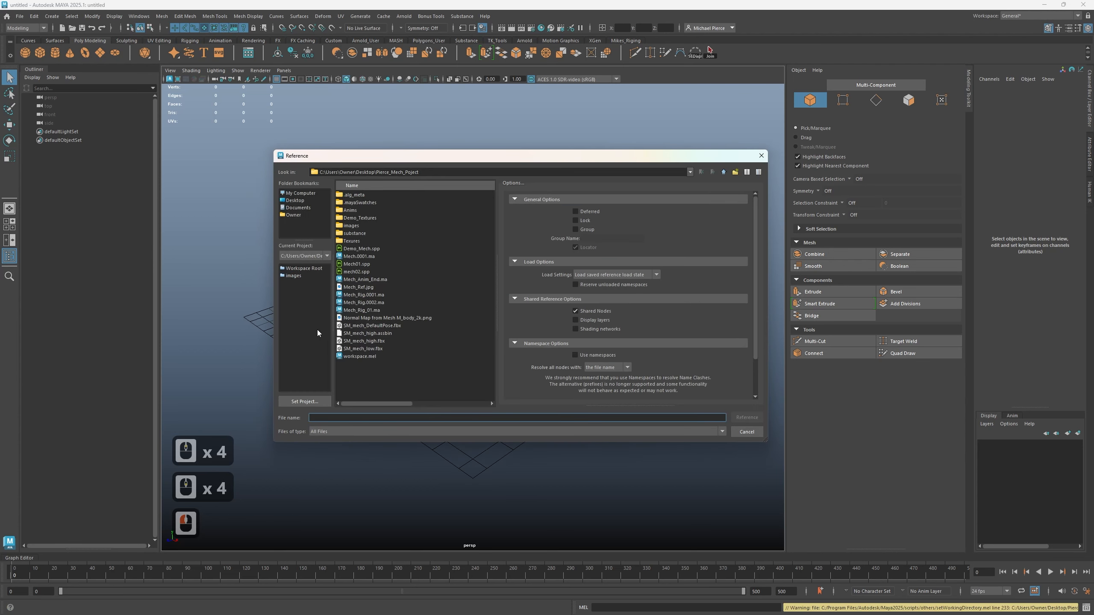
pyautogui.click(362, 310)
pyautogui.click(746, 417)
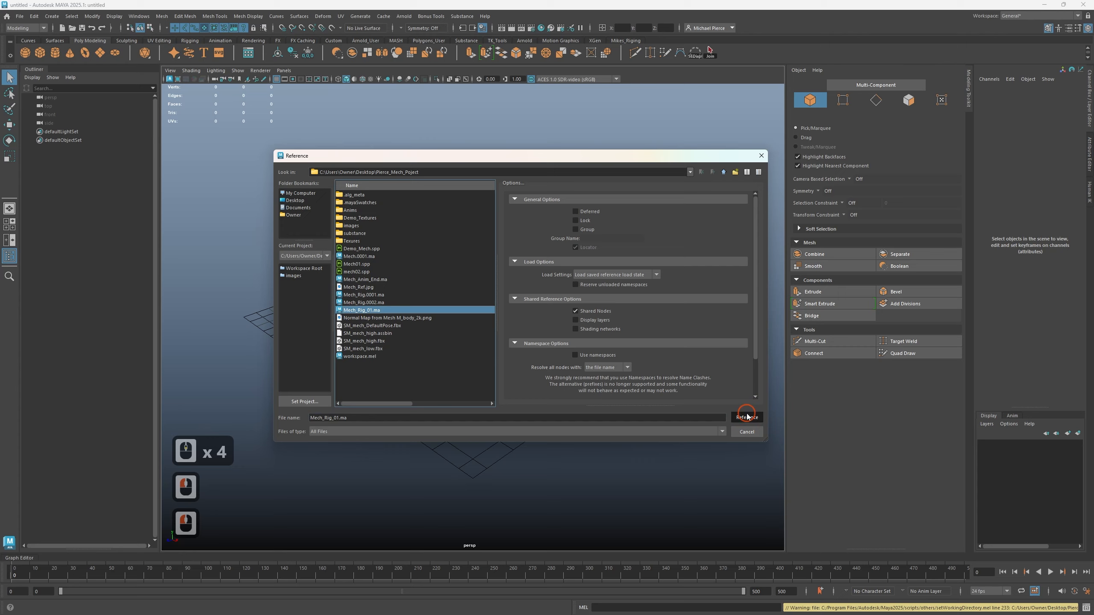
# Frame the whole referenced mech in the perspective view and show it shaded with its textures
pyautogui.scroll(18, 496, 320)
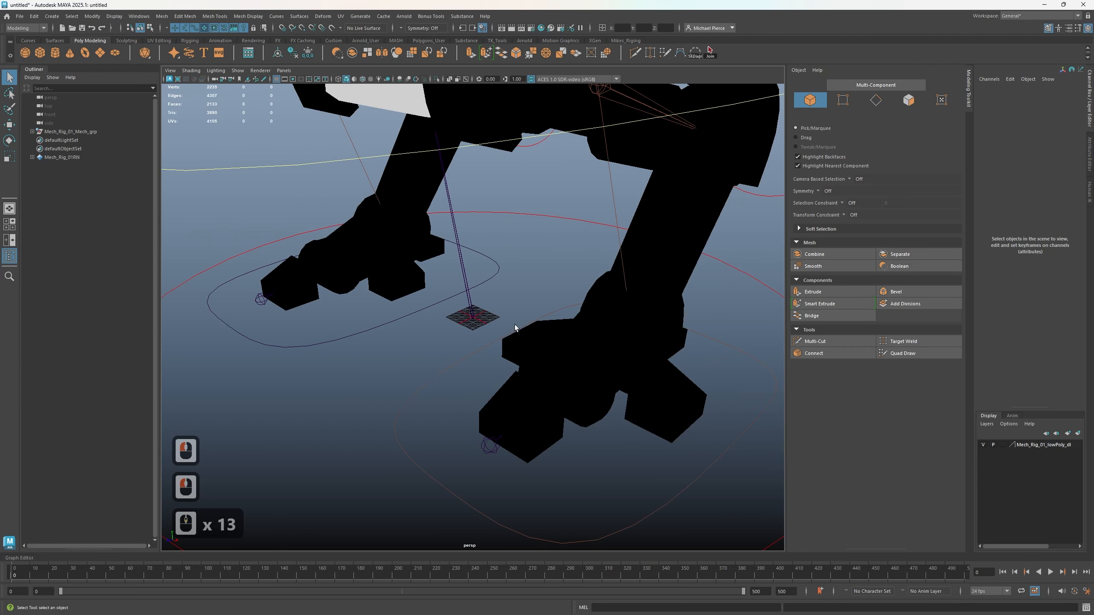
pyautogui.moveTo(554, 353)
pyautogui.keyDown('alt'); pyautogui.mouseDown(button='middle')
pyautogui.moveTo(572, 454)
pyautogui.moveTo(457, 454)
pyautogui.mouseUp(button='middle'); pyautogui.keyUp('alt')
pyautogui.press('6')
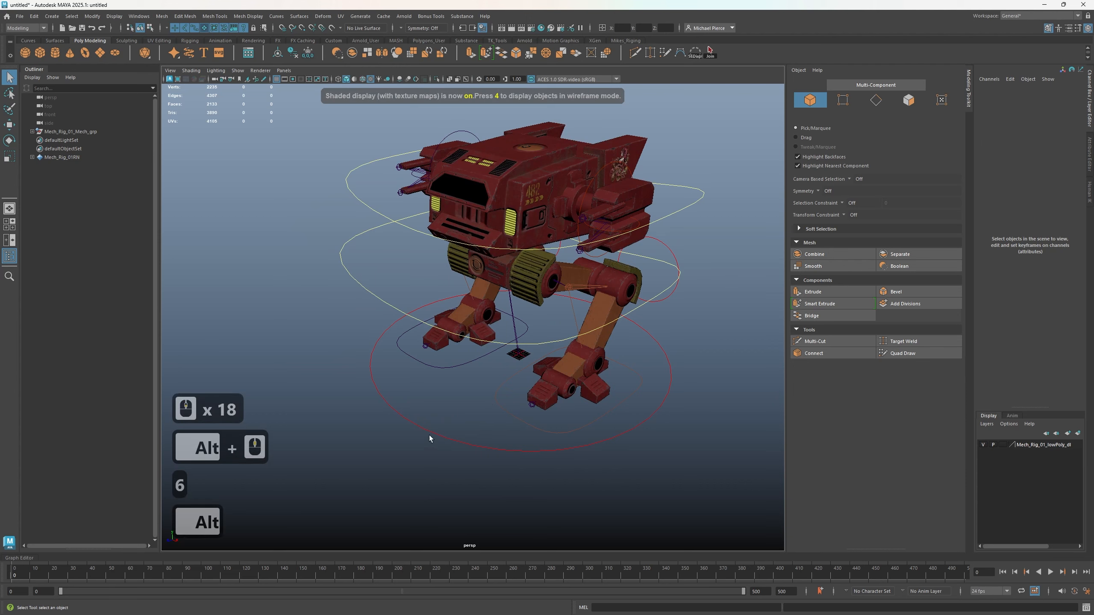
pyautogui.keyDown('alt'); pyautogui.moveTo(430, 440); pyautogui.dragTo(430, 454); pyautogui.keyUp('alt')
pyautogui.keyDown('alt'); pyautogui.moveTo(430, 454); pyautogui.dragTo(421, 437, button='middle'); pyautogui.keyUp('alt')
pyautogui.keyDown('alt'); pyautogui.moveTo(422, 436); pyautogui.dragTo(390, 441); pyautogui.keyUp('alt')
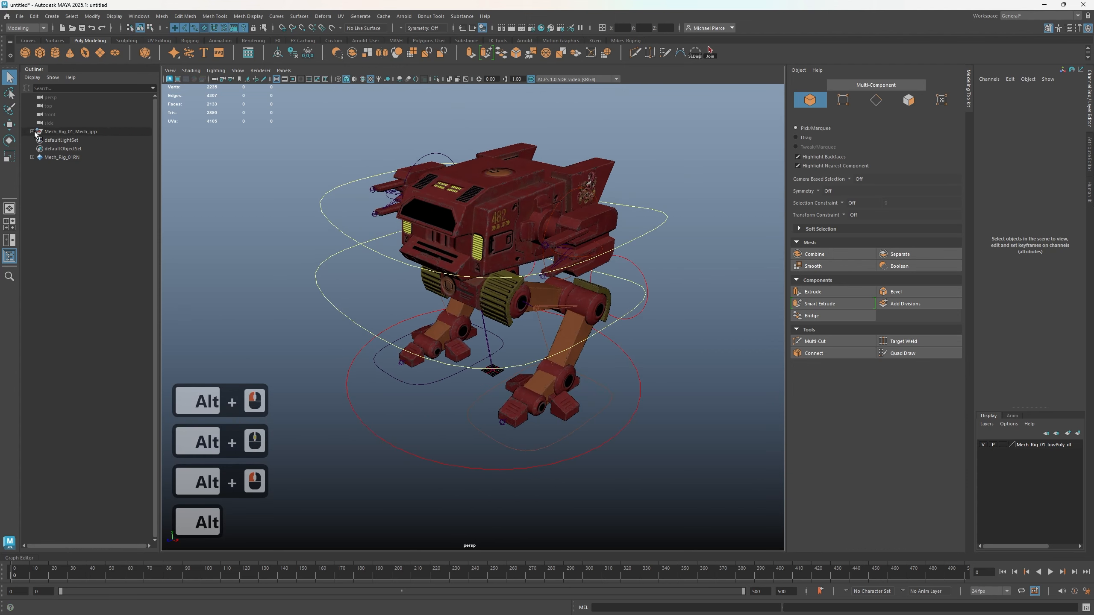
# Save the scene as the Maya ASCII file Mech_Anim_Start_01 in the Pierce_Mech_Poject folder
pyautogui.hotkey('ctrl', 's')
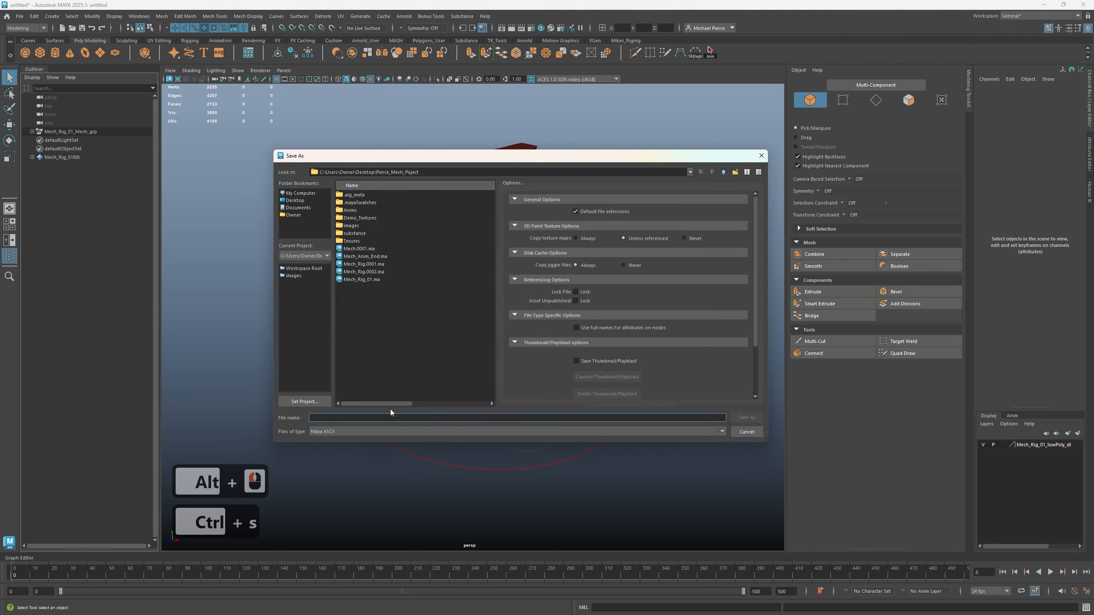
pyautogui.doubleClick(356, 414)
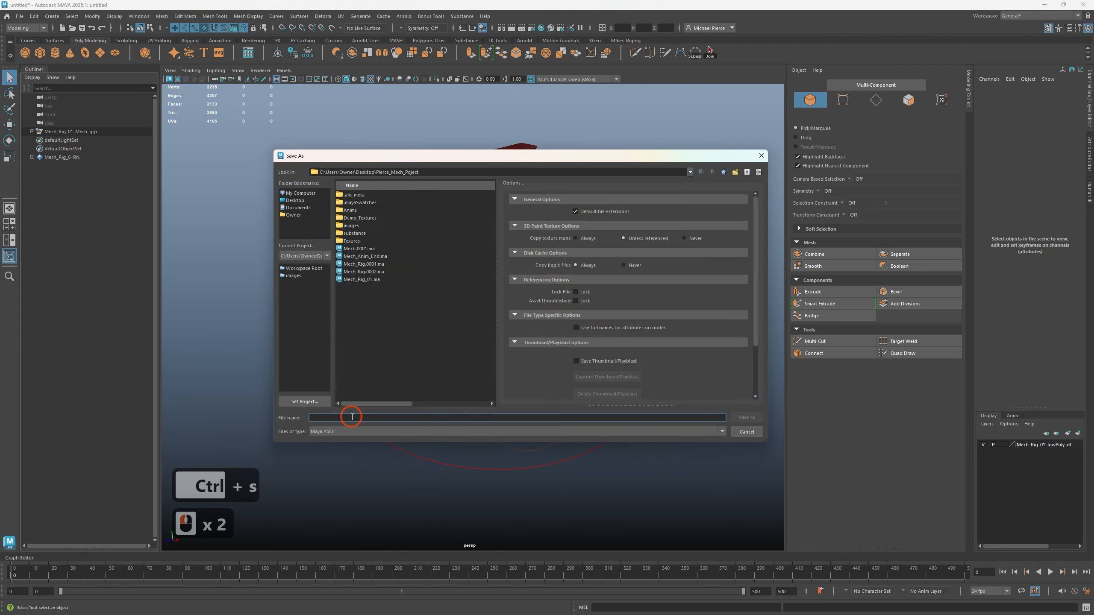
pyautogui.write('Mech')
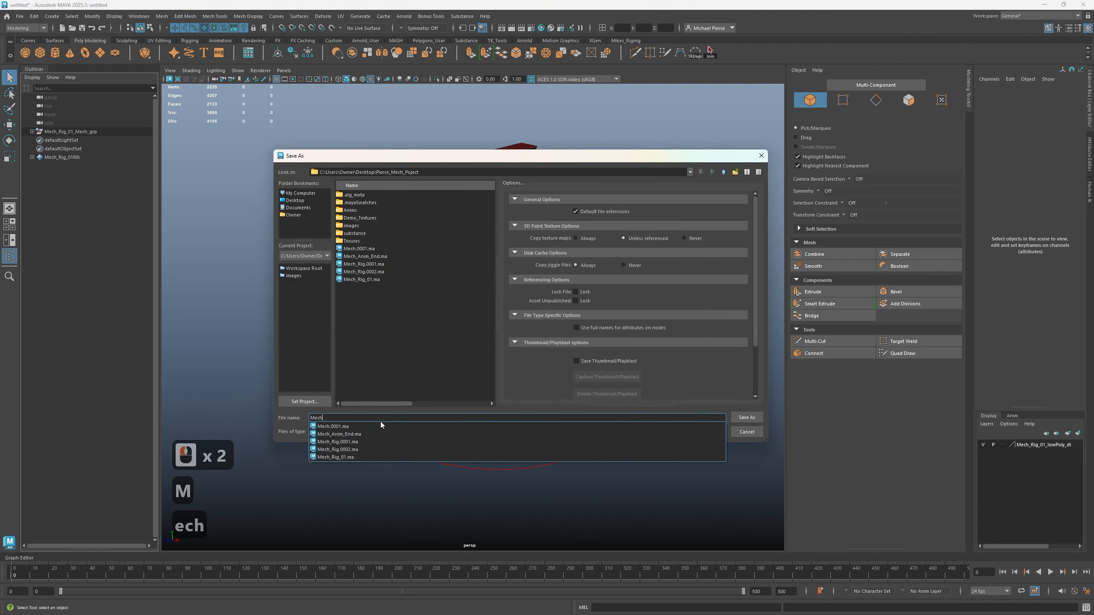
pyautogui.write('_ANim')
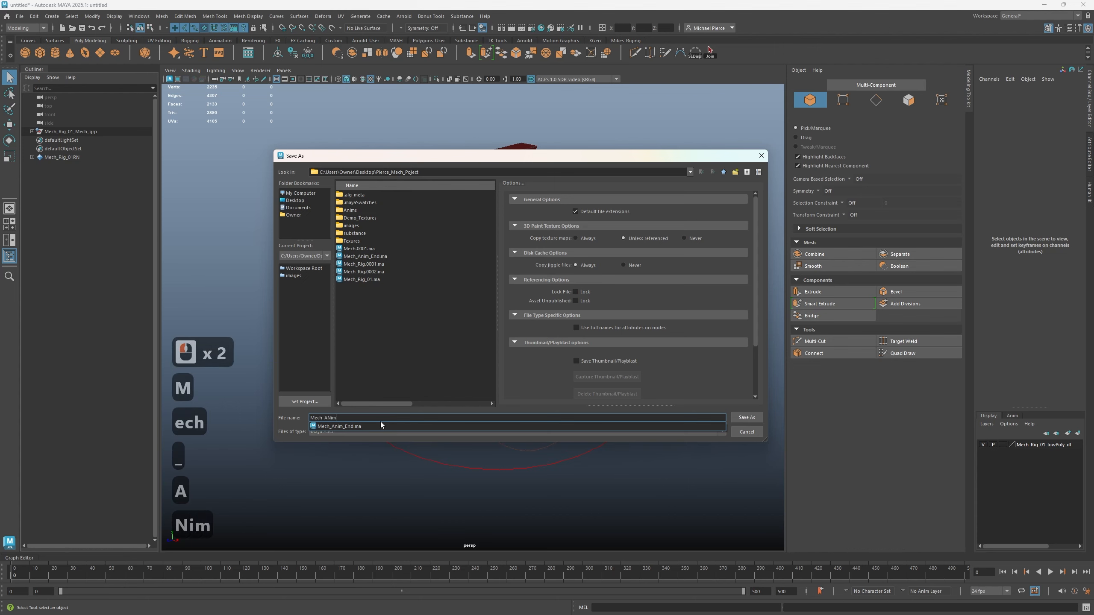
pyautogui.press('BackSpace')
pyautogui.press('BackSpace')
pyautogui.press('BackSpace')
pyautogui.write('n')
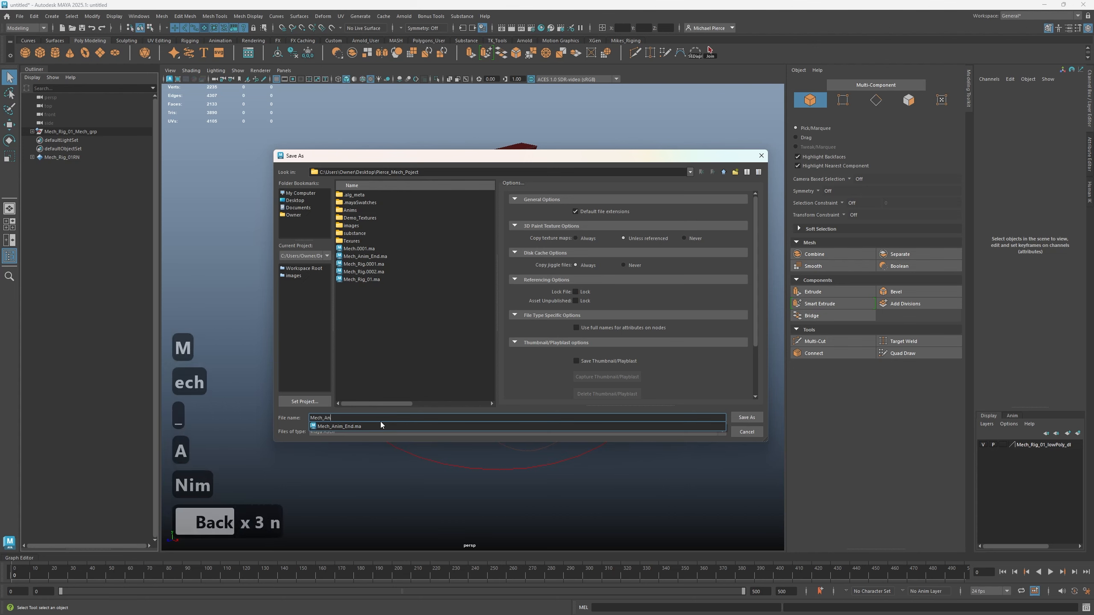
pyautogui.write('im_S')
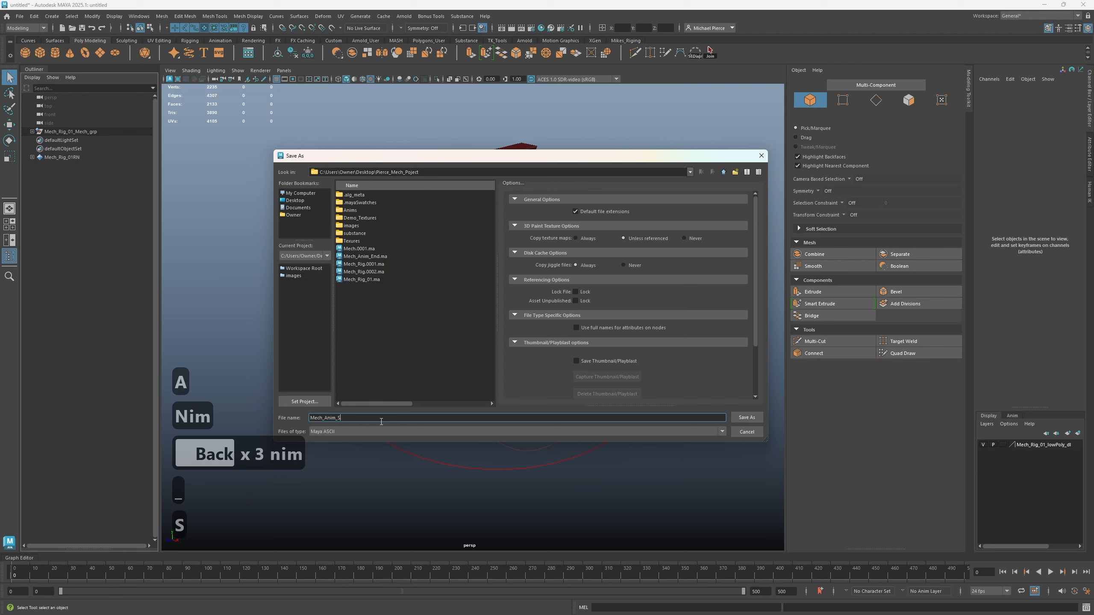
pyautogui.write('tart_')
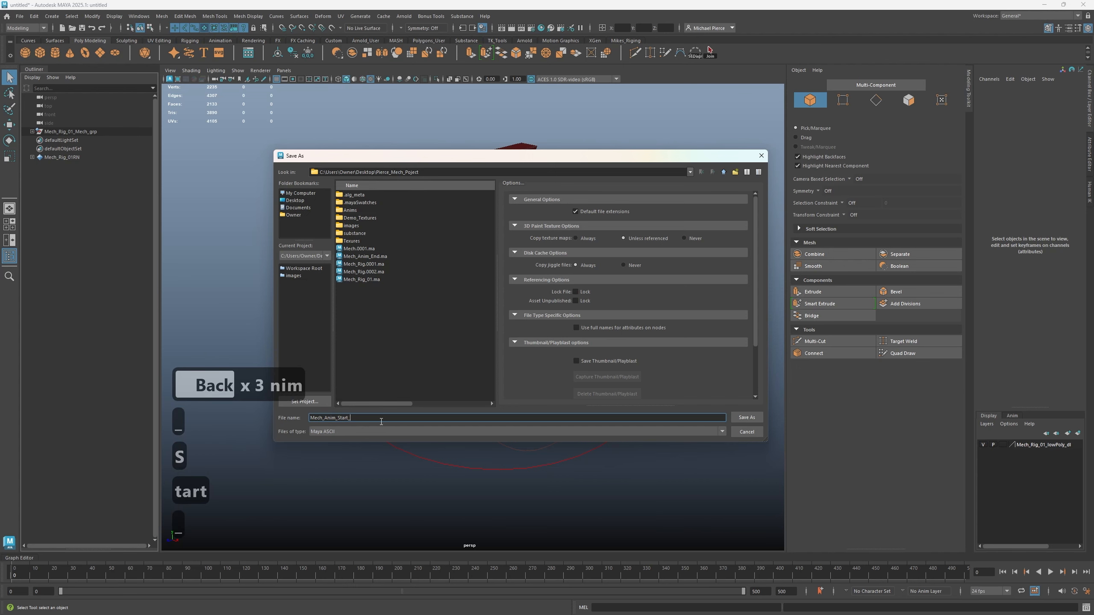
pyautogui.write('01')
pyautogui.press('Return')
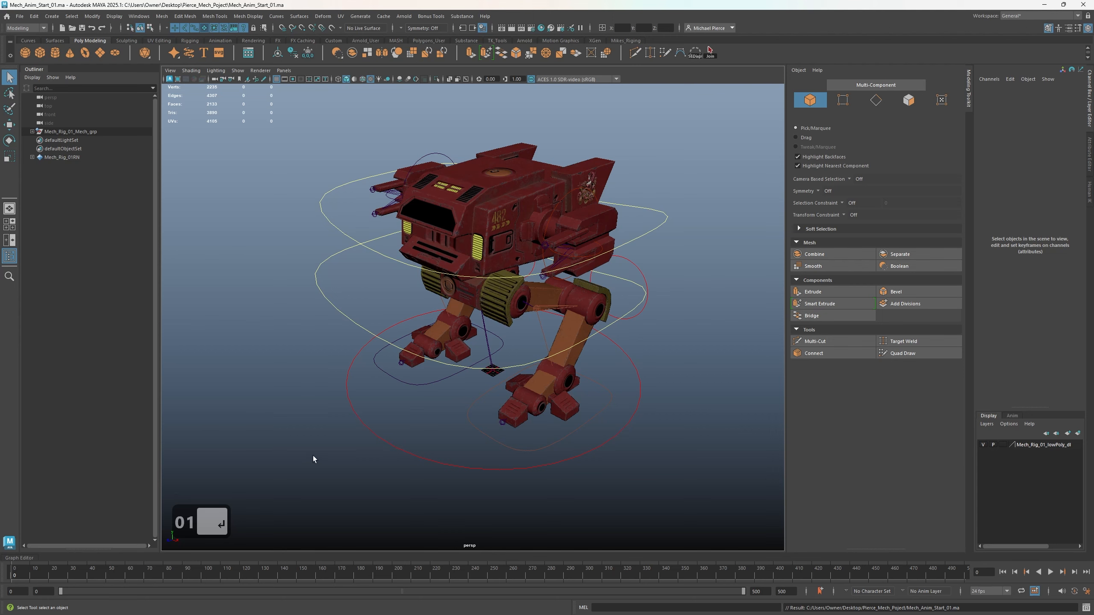
# Set the time slider framerate to 30 fps in the animation preferences and save them
pyautogui.click(1089, 592)
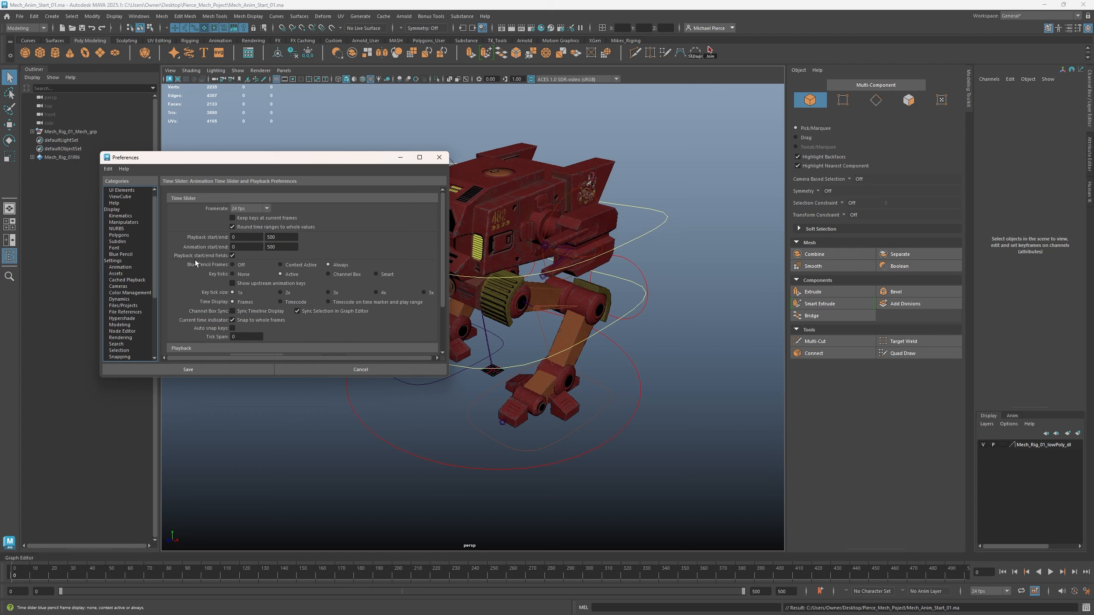
pyautogui.click(258, 209)
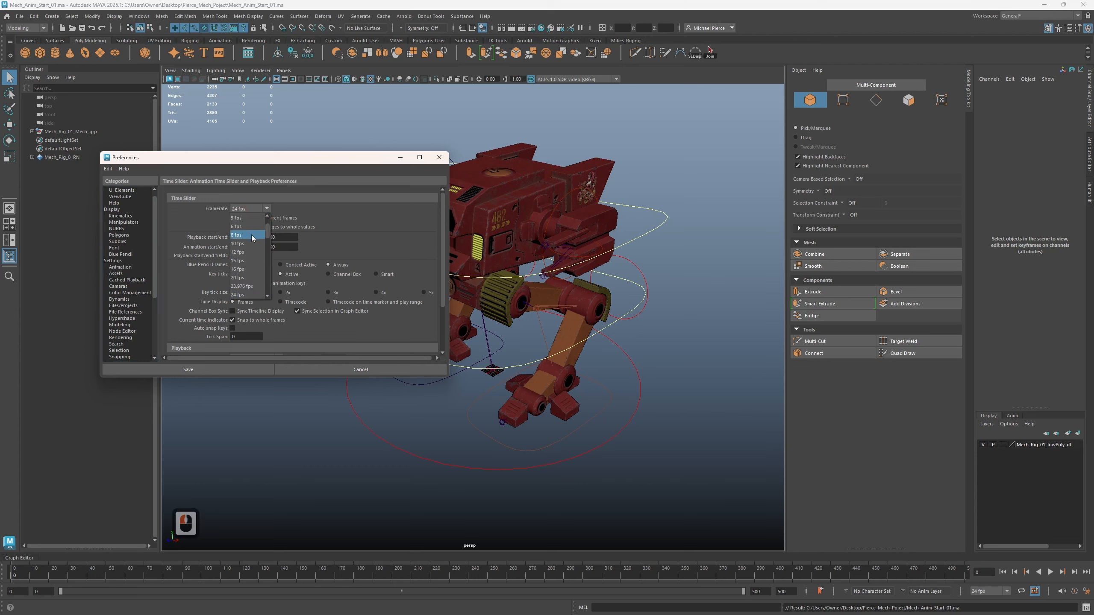
pyautogui.scroll(-5, 252, 238)
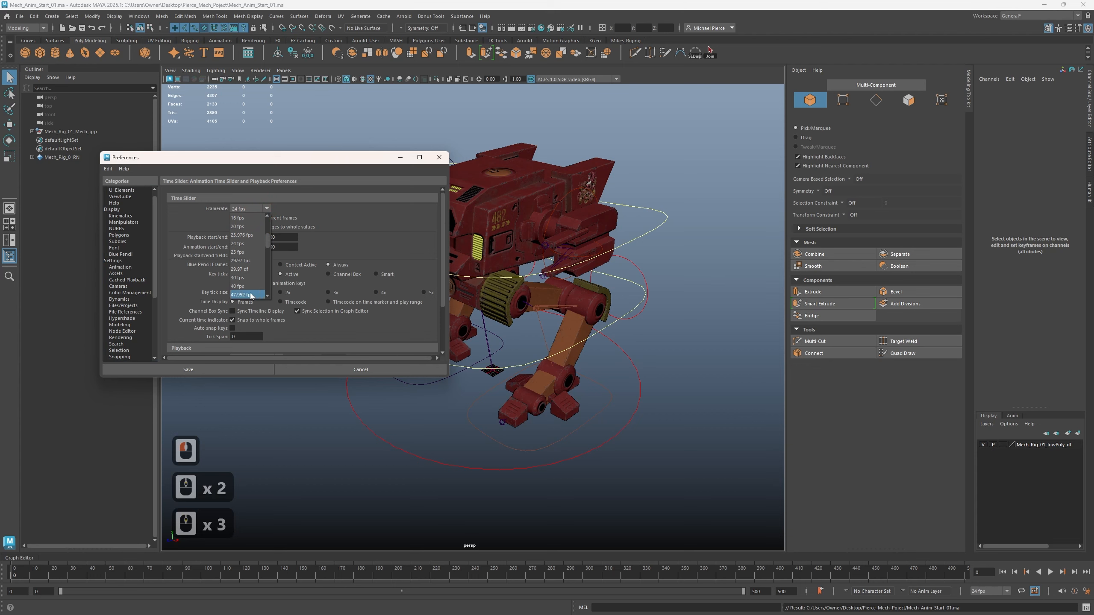
pyautogui.click(239, 278)
pyautogui.scroll(-4, 243, 321)
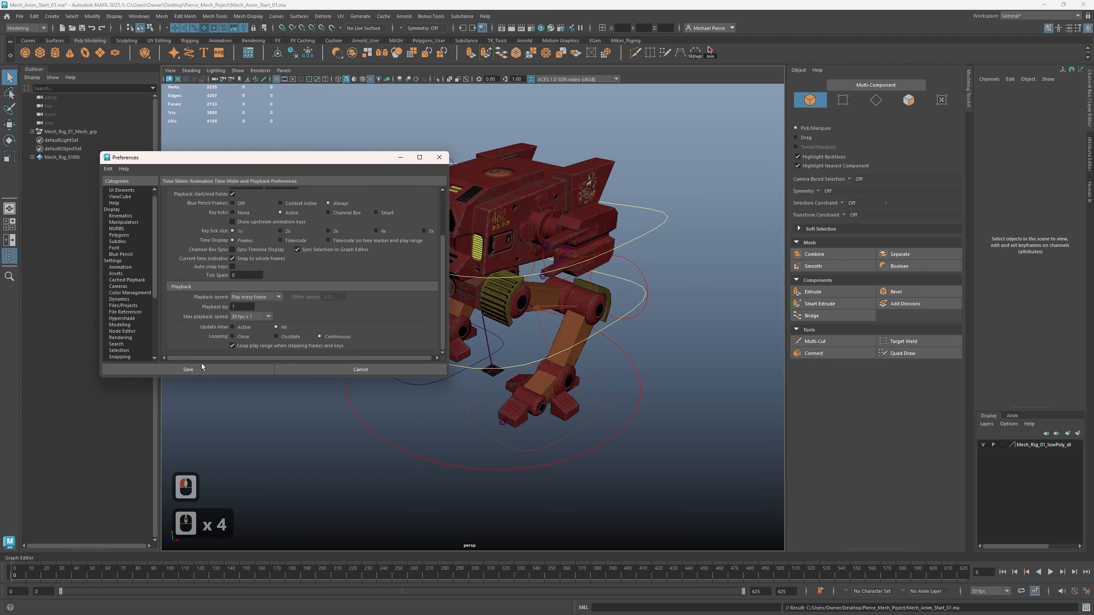
pyautogui.click(220, 370)
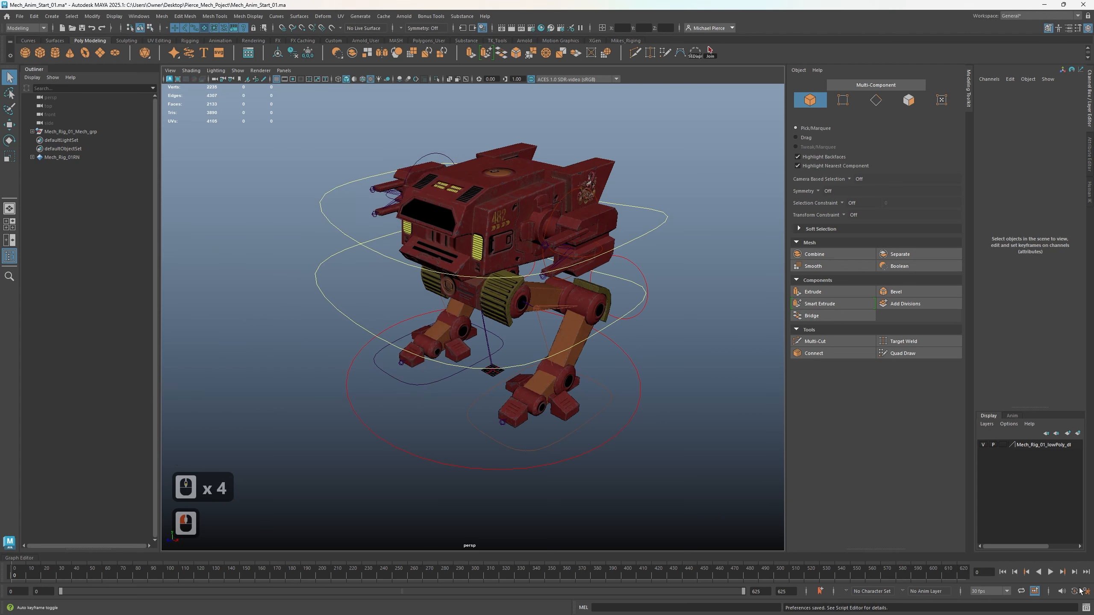
# Set both the playback end and animation end to 400 in the time slider preferences and save them
pyautogui.click(1088, 593)
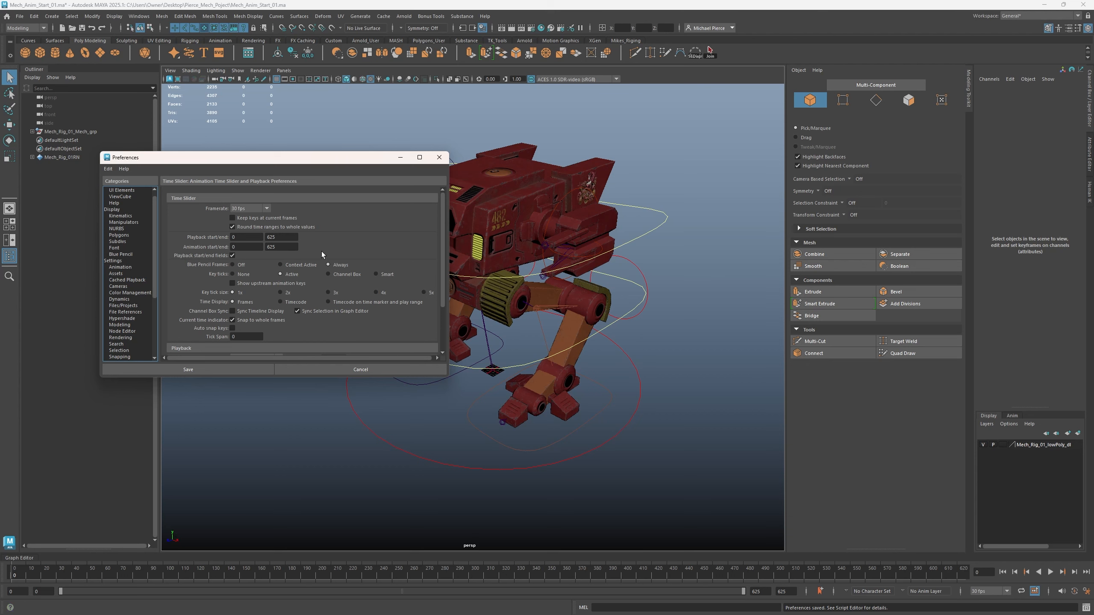
pyautogui.click(232, 256)
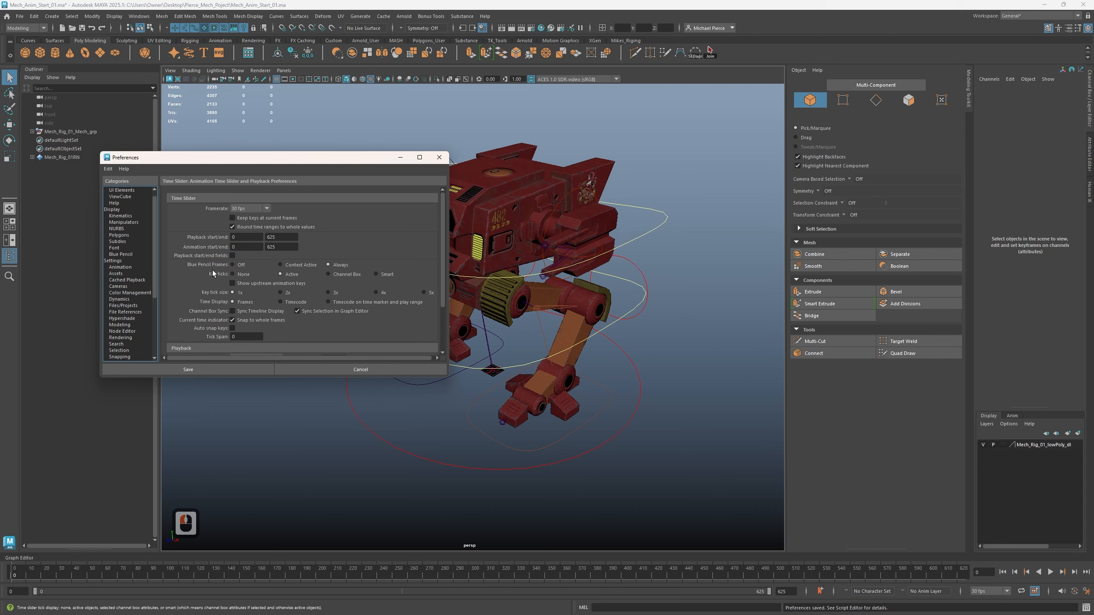
pyautogui.click(232, 256)
pyautogui.click(234, 255)
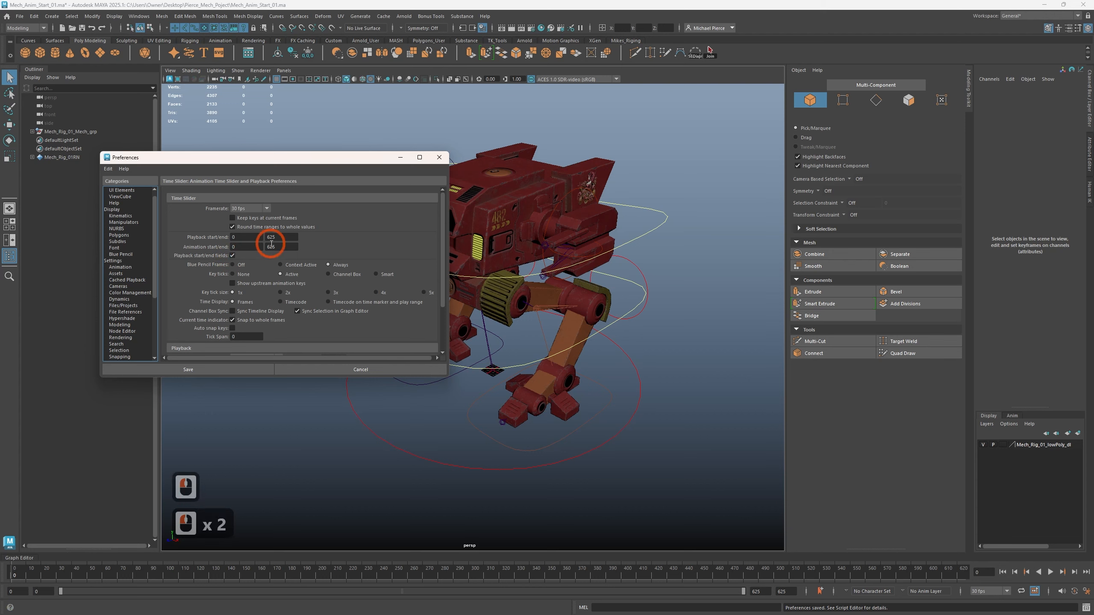
pyautogui.moveTo(276, 239); pyautogui.dragTo(253, 241)
pyautogui.write('400')
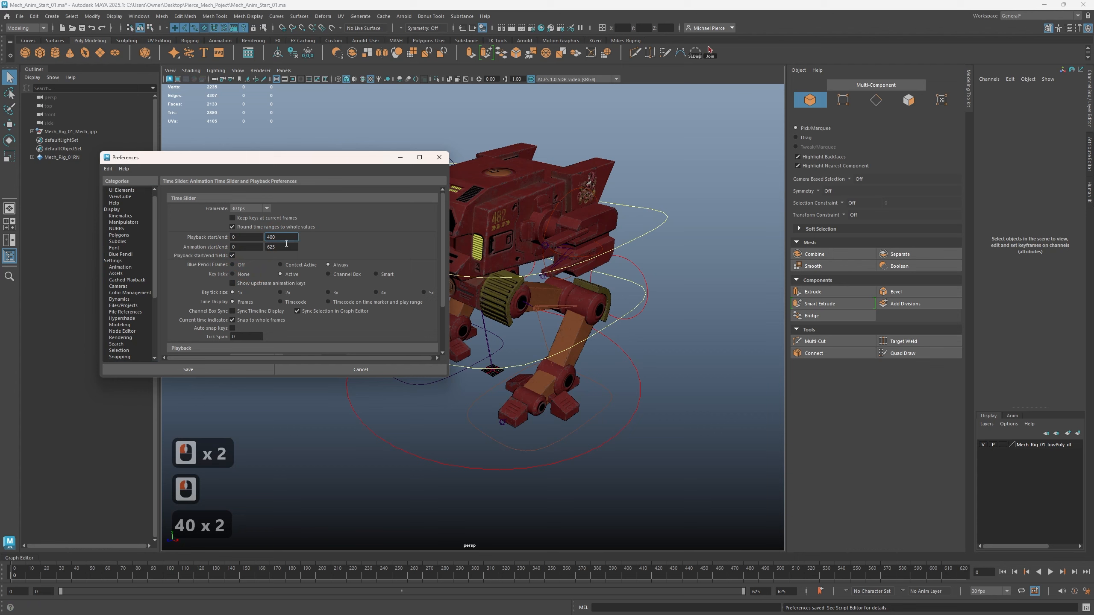
pyautogui.press('Tab')
pyautogui.write('400')
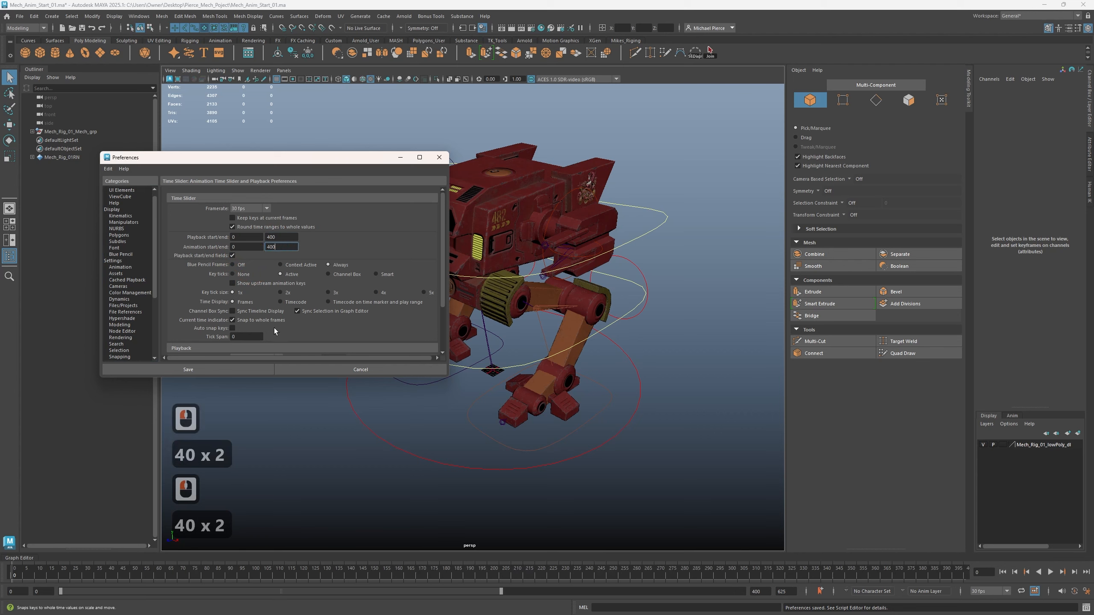
pyautogui.click(223, 367)
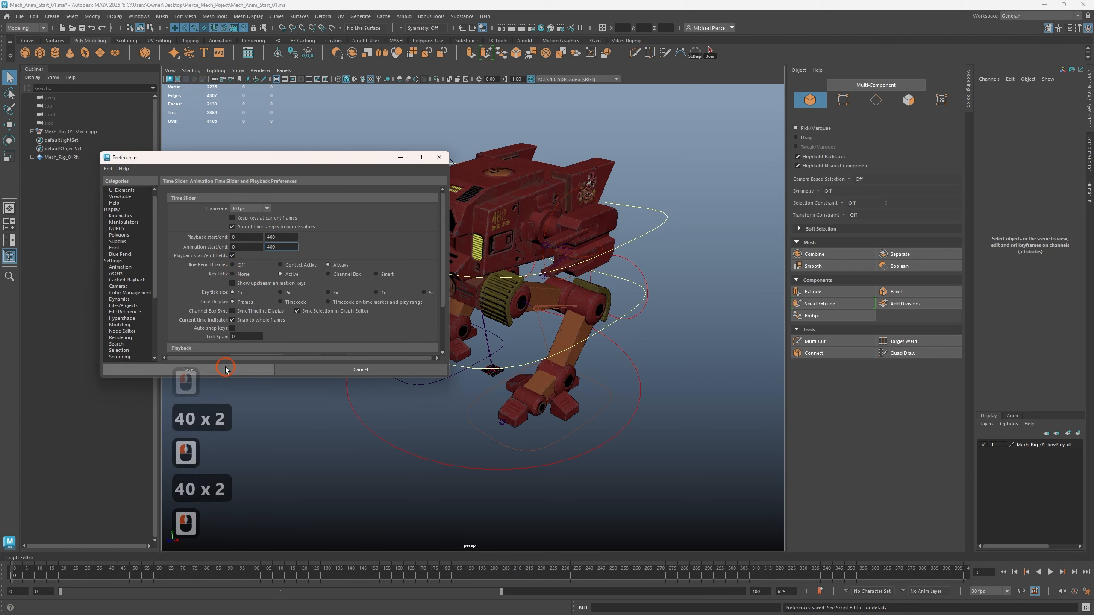
pyautogui.click(225, 369)
# Turn off all object types in the selection mask and enable only curves as selectable
pyautogui.scroll(2, 390, 450)
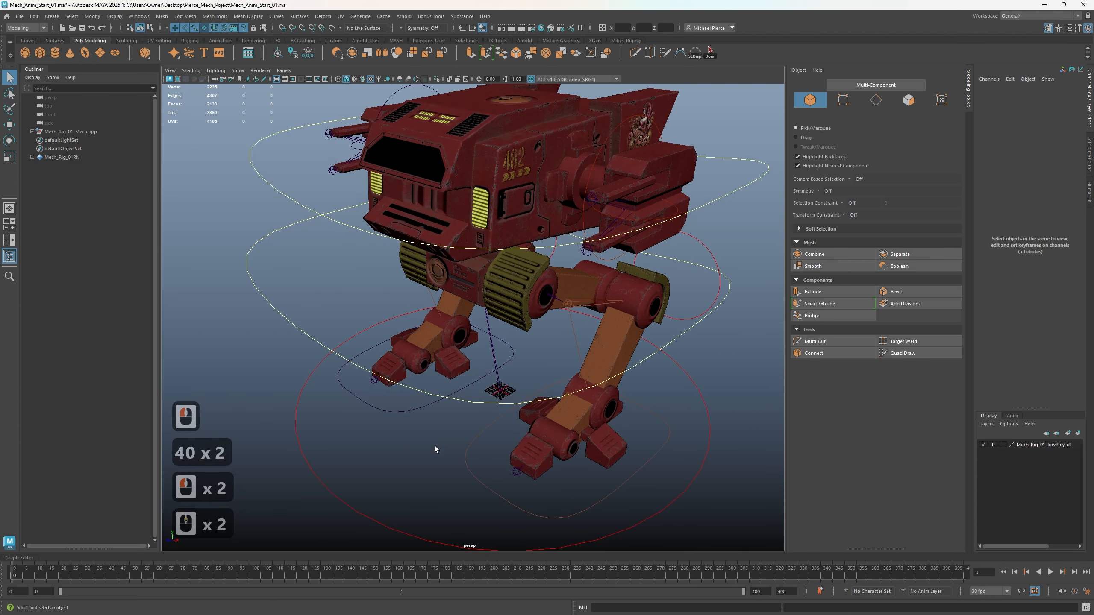
pyautogui.keyDown('alt'); pyautogui.moveTo(434, 446); pyautogui.dragTo(420, 447); pyautogui.keyUp('alt')
pyautogui.keyDown('alt'); pyautogui.moveTo(420, 447); pyautogui.dragTo(416, 385, button='middle'); pyautogui.keyUp('alt')
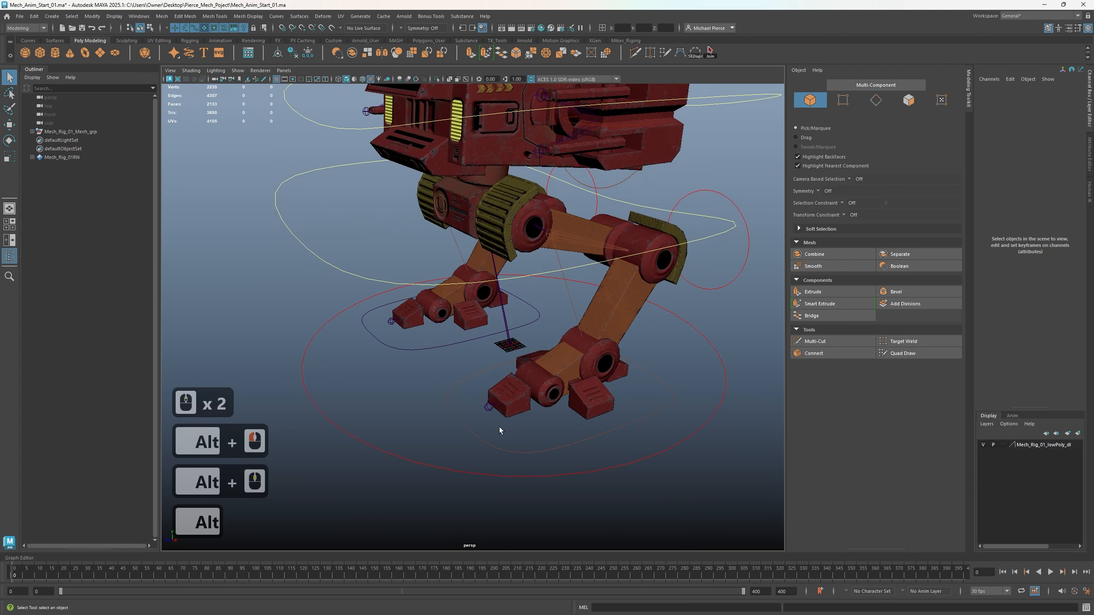
pyautogui.keyDown('alt'); pyautogui.moveTo(452, 445); pyautogui.dragTo(400, 444); pyautogui.keyUp('alt')
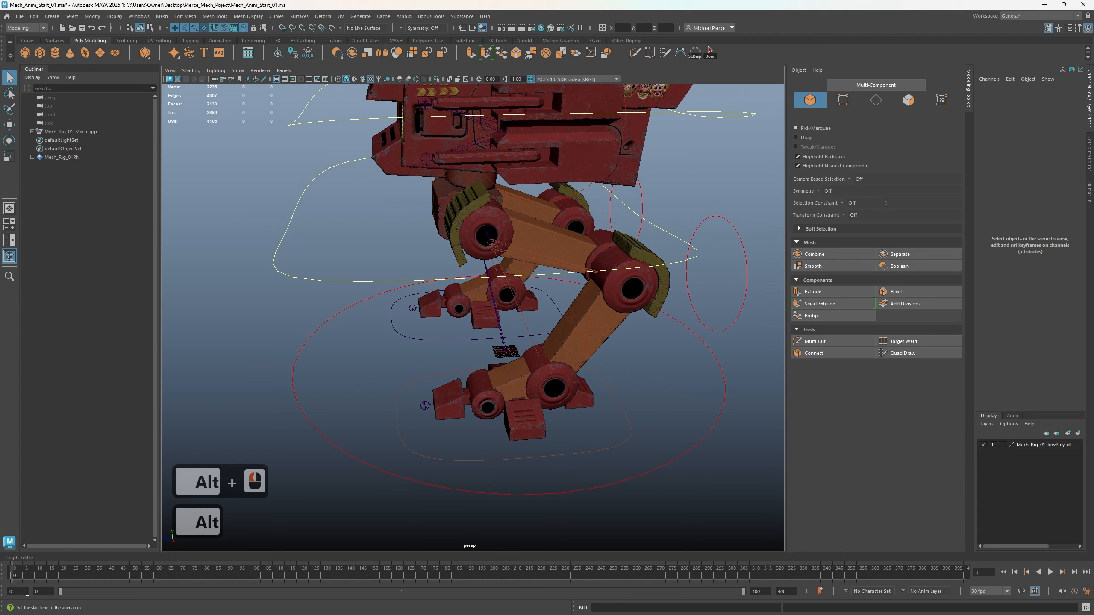
pyautogui.scroll(-5, 316, 320)
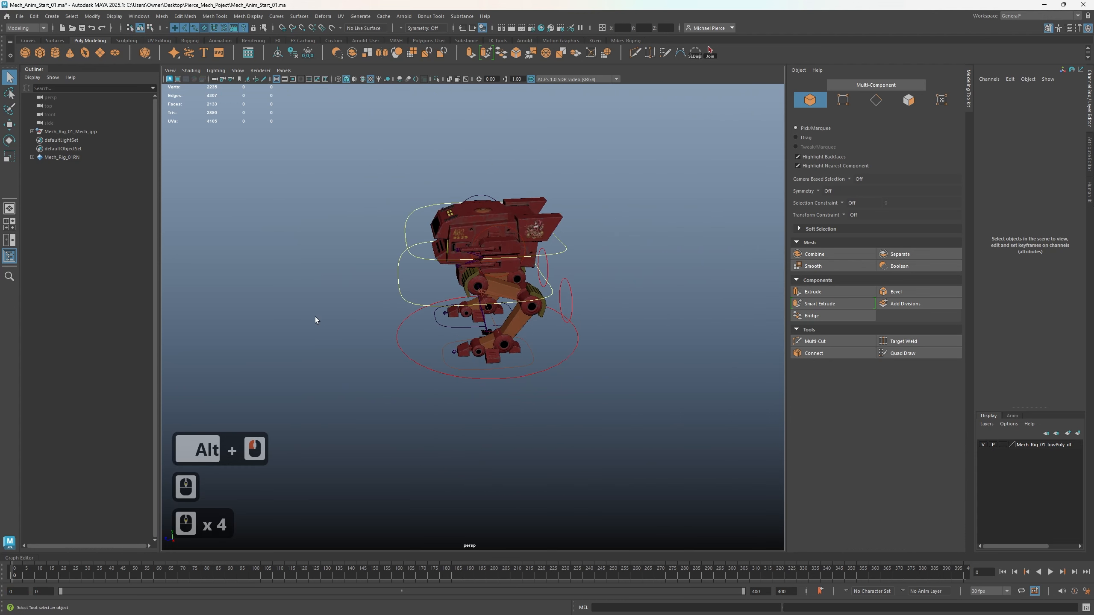
pyautogui.click(168, 28)
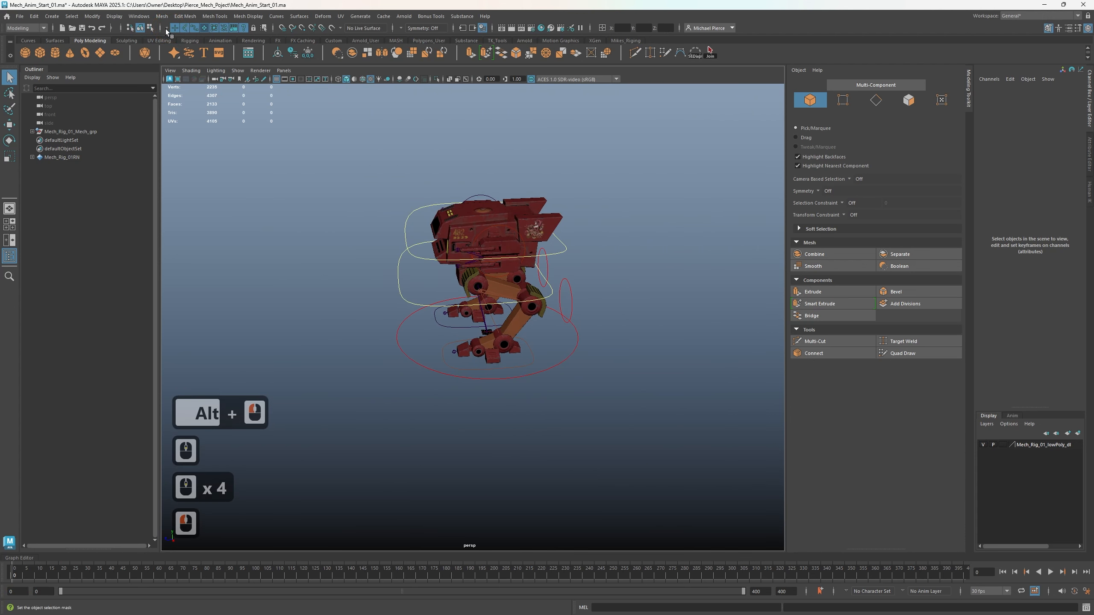
pyautogui.click(167, 29)
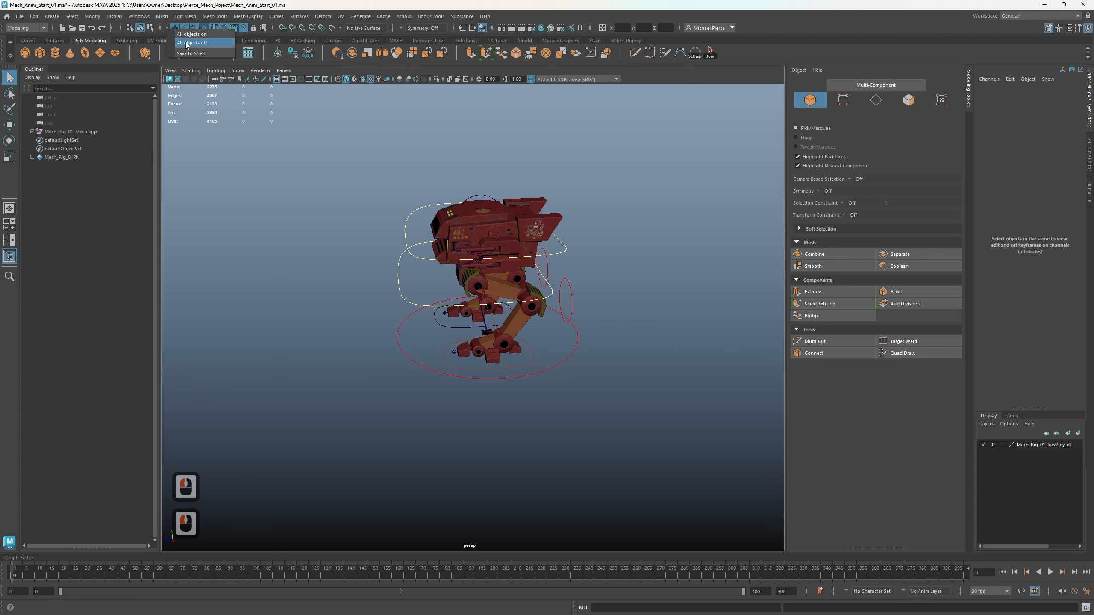
pyautogui.click(189, 42)
pyautogui.click(193, 28)
pyautogui.click(220, 214)
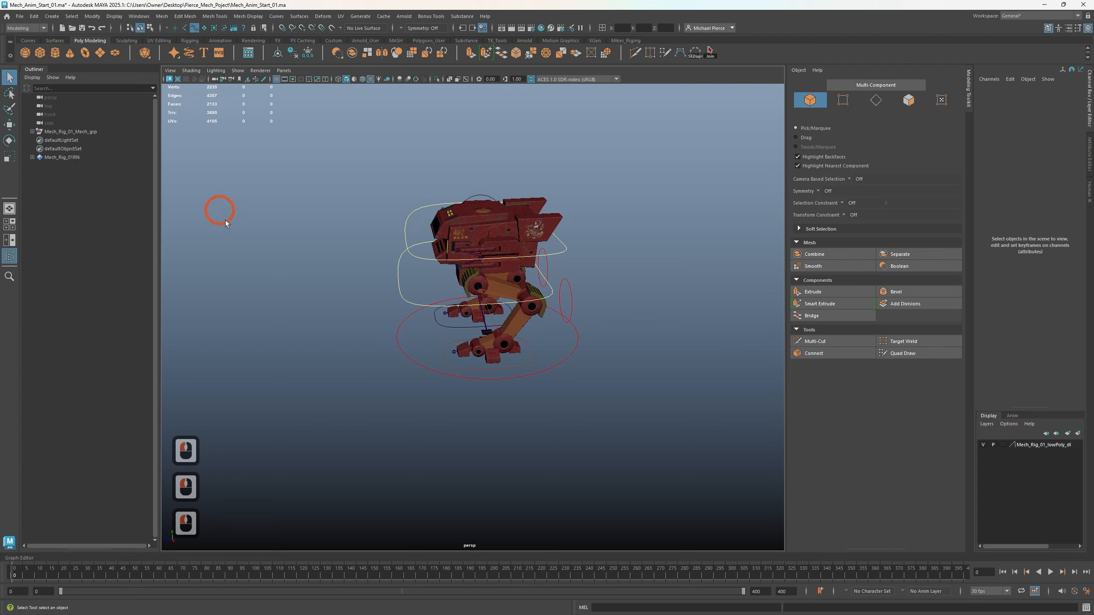
# Select all control curves of the mech and expand Mech_Rig_01_Mech_grp in the Outliner, collapsing its root joint and geometry branches
pyautogui.moveTo(302, 160); pyautogui.dragTo(665, 460)
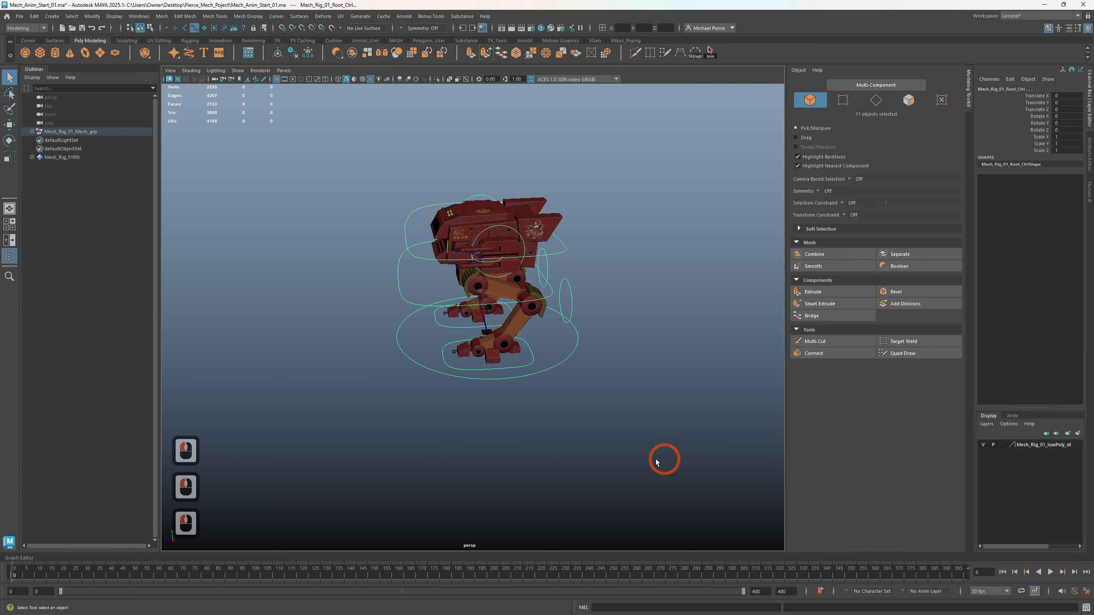
pyautogui.scroll(2, 590, 458)
pyautogui.keyDown('alt'); pyautogui.moveTo(456, 412); pyautogui.dragTo(469, 421); pyautogui.keyUp('alt')
pyautogui.moveTo(304, 165); pyautogui.dragTo(644, 473)
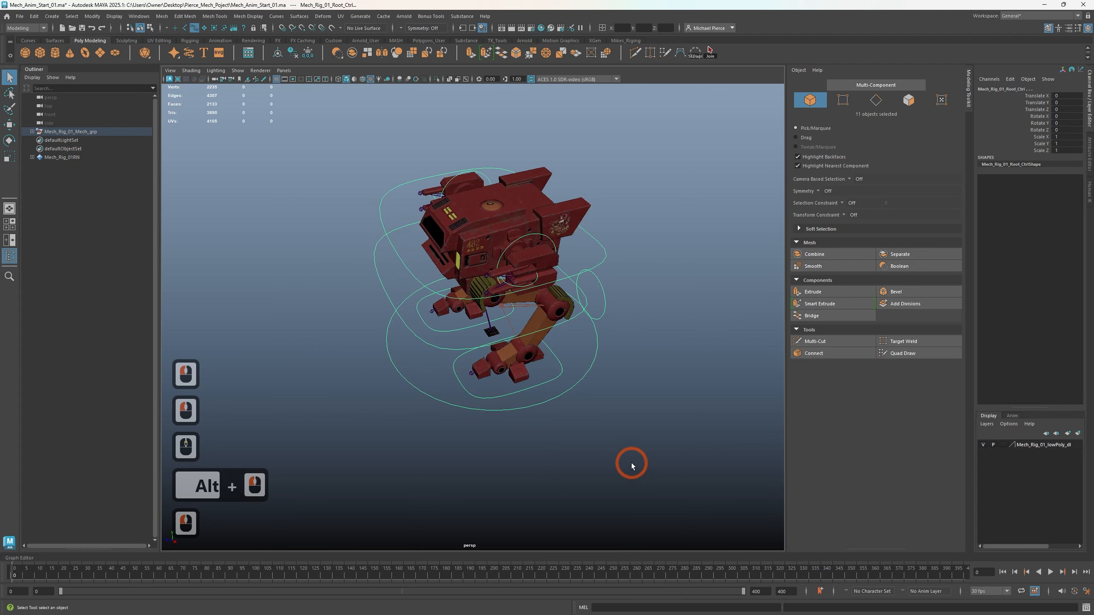
pyautogui.keyDown('shift'); pyautogui.click(32, 132); pyautogui.keyUp('shift')
pyautogui.click(38, 140)
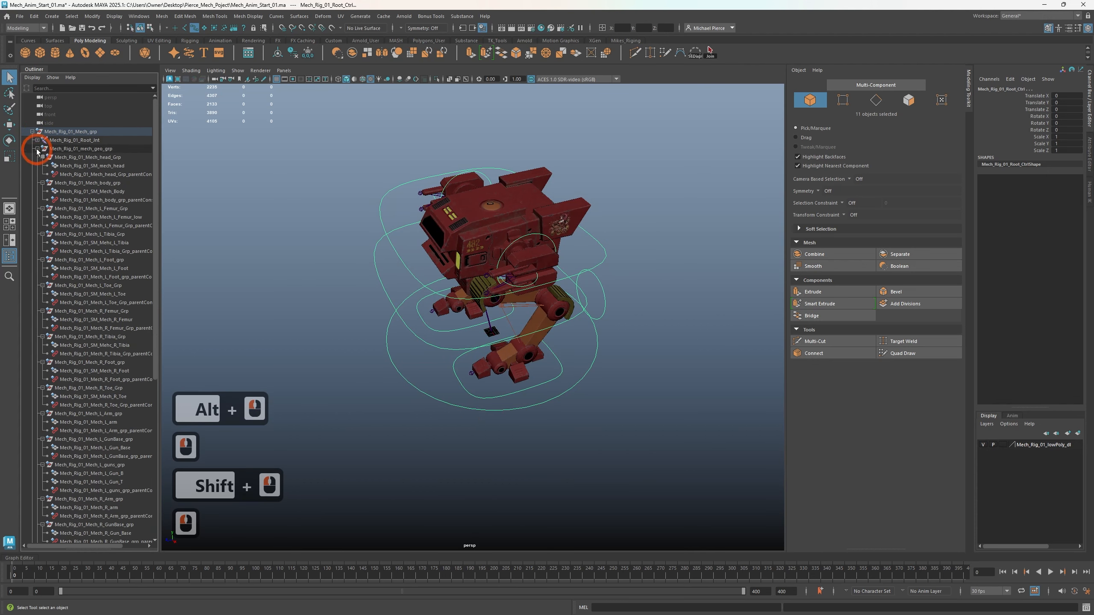
pyautogui.click(38, 148)
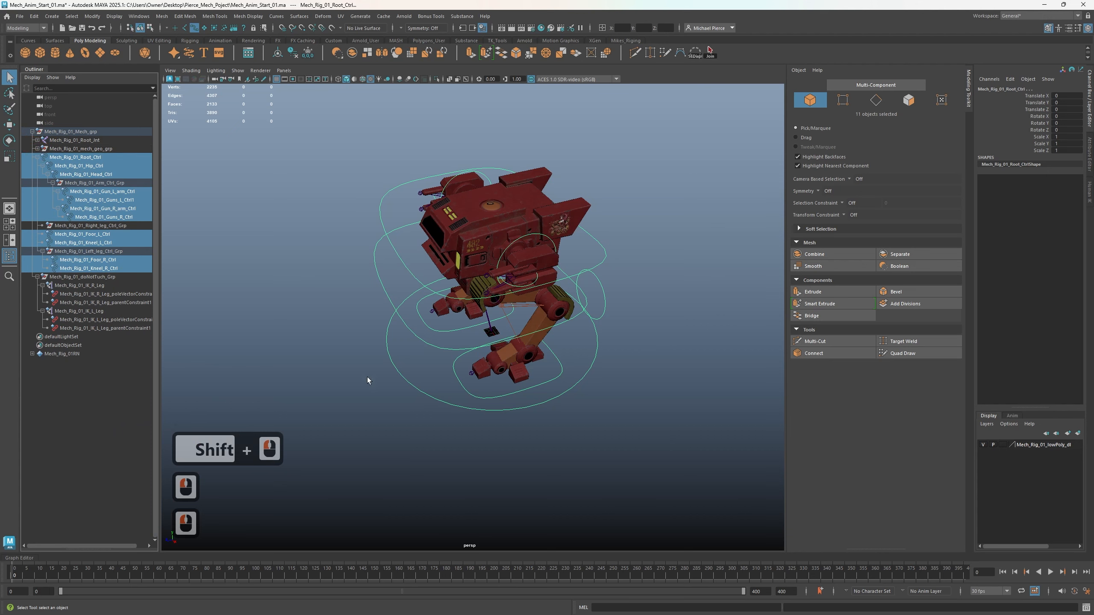
# Set a keyframe on all selected controls at frame 0 and turn on automatic keyframing
pyautogui.keyDown('alt'); pyautogui.moveTo(368, 380); pyautogui.dragTo(353, 520); pyautogui.keyUp('alt')
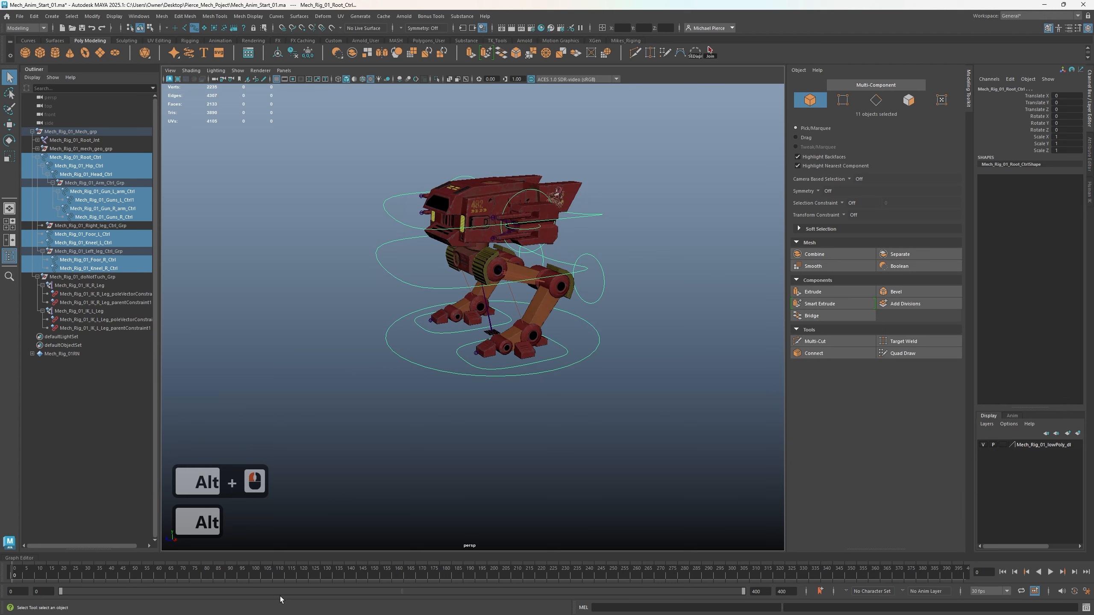
pyautogui.press('s')
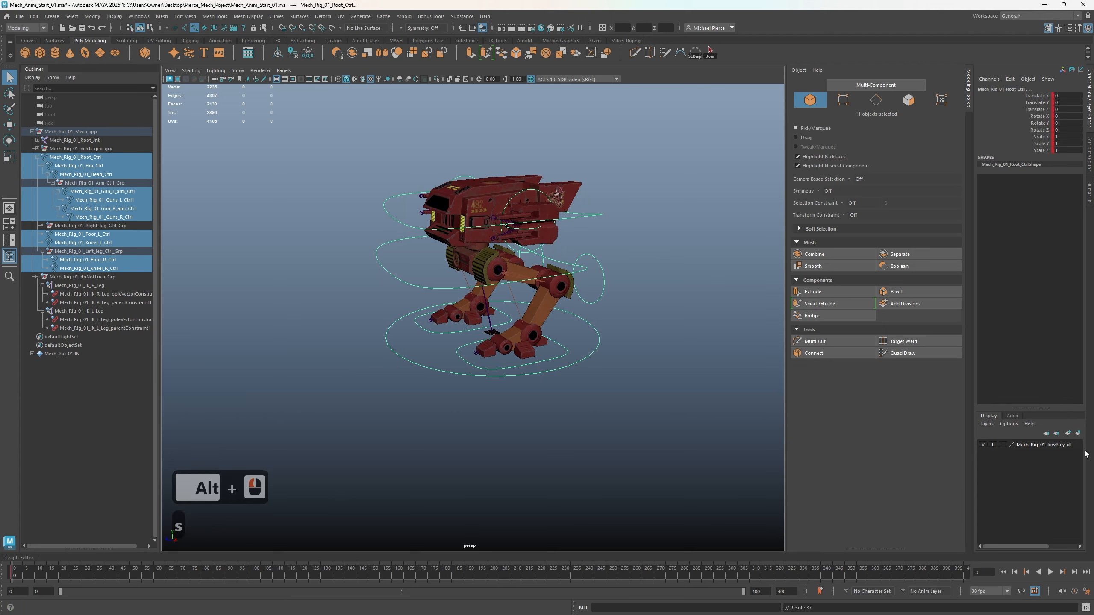
pyautogui.click(1074, 592)
pyautogui.click(710, 50)
pyautogui.click(710, 50)
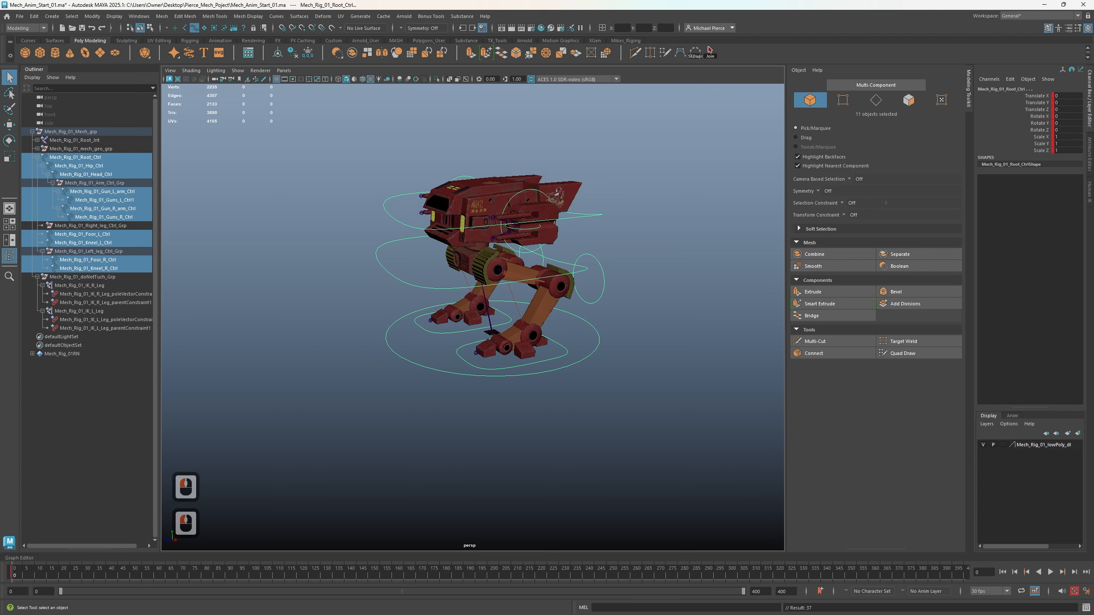
pyautogui.click(710, 49)
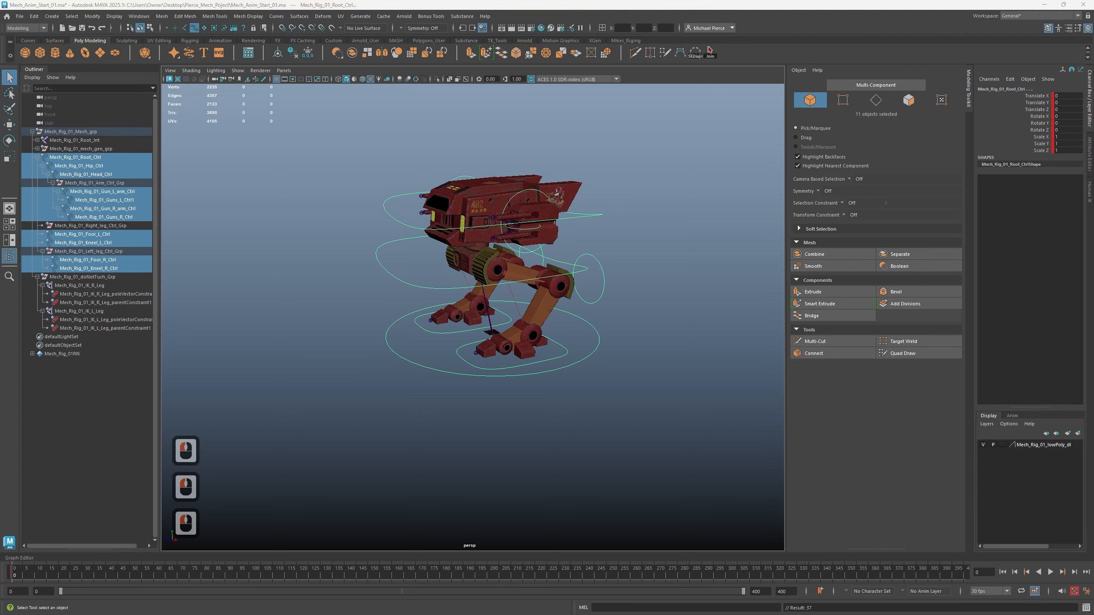
pyautogui.scroll(2, 332, 452)
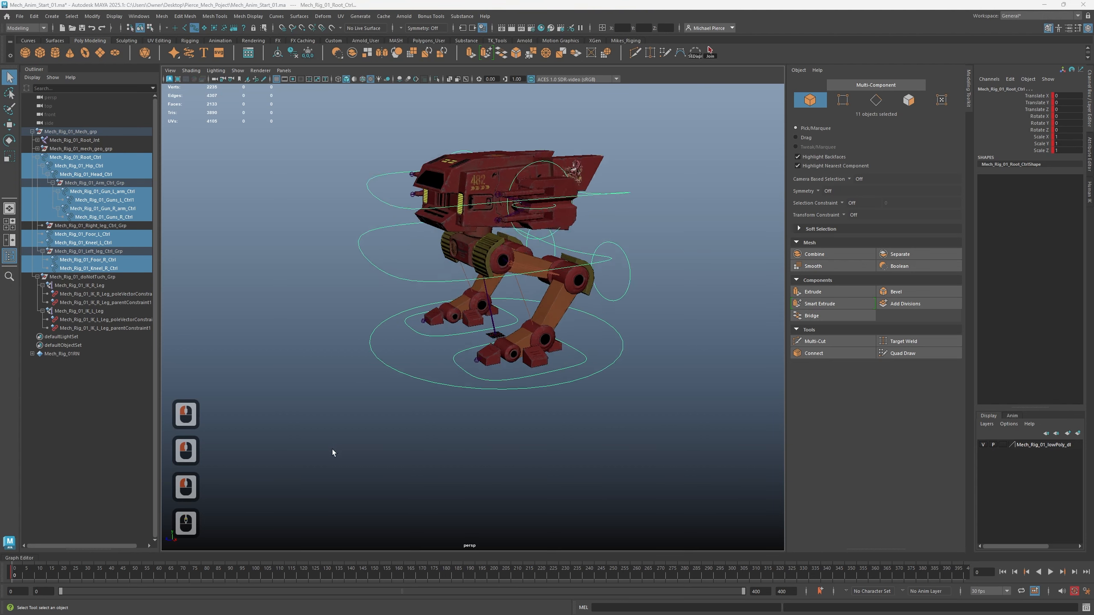
pyautogui.scroll(1, 332, 452)
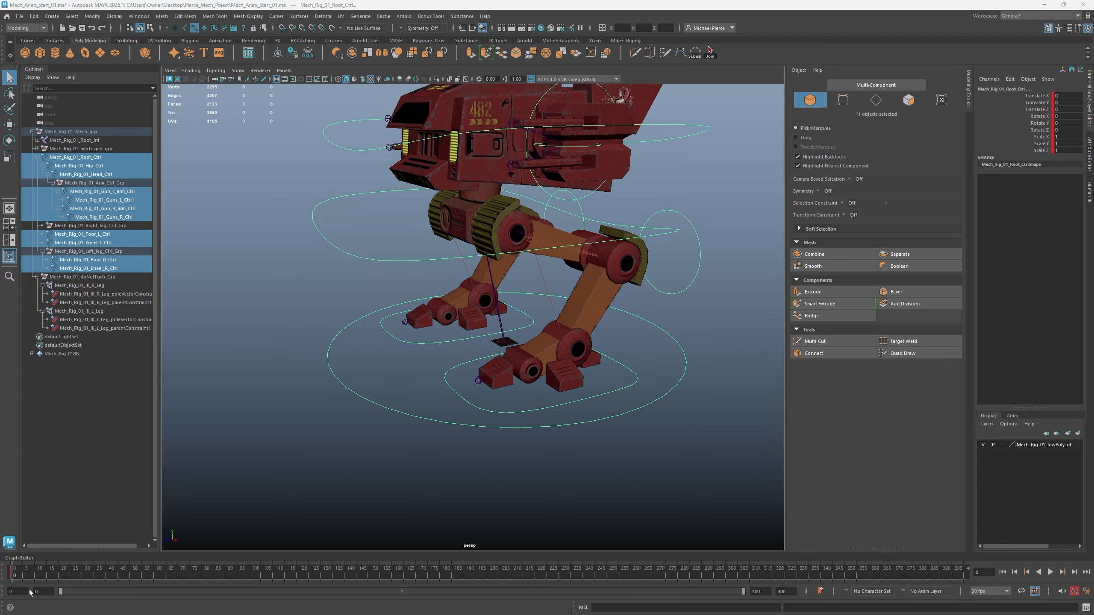
# Try keying all selected controls at frame 50, and undo that key
pyautogui.click(131, 576)
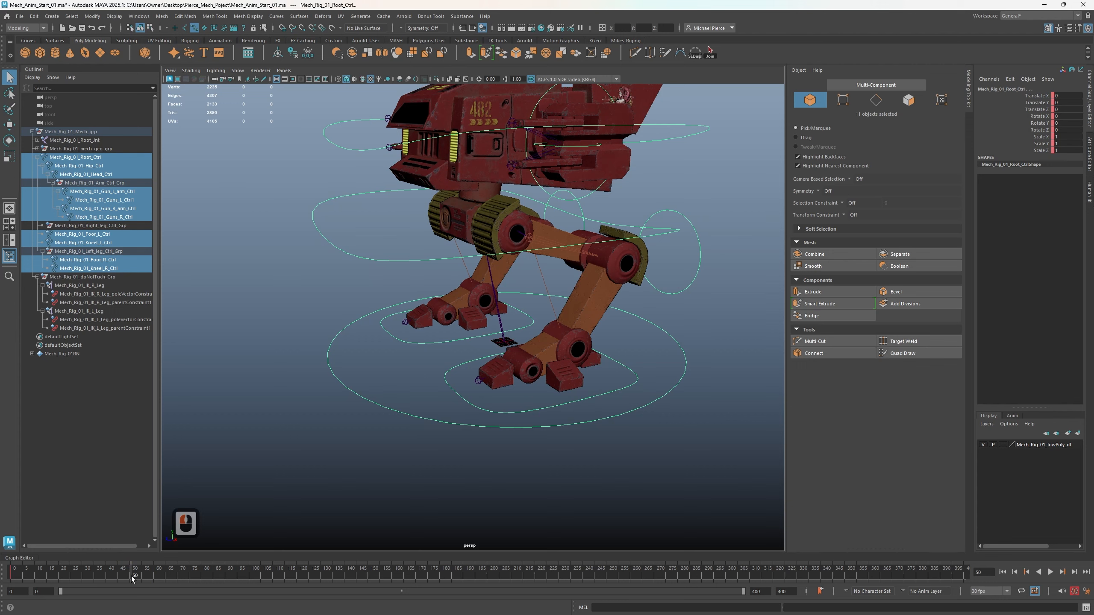
pyautogui.press('s')
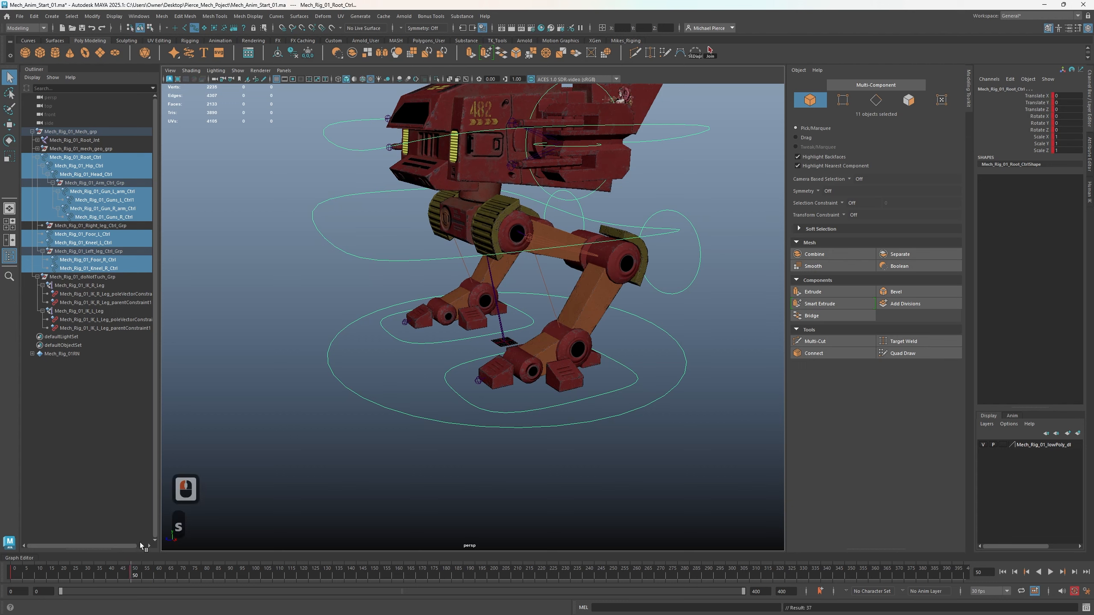
pyautogui.moveTo(98, 566); pyautogui.dragTo(131, 565)
pyautogui.hotkey('ctrl', 'z')
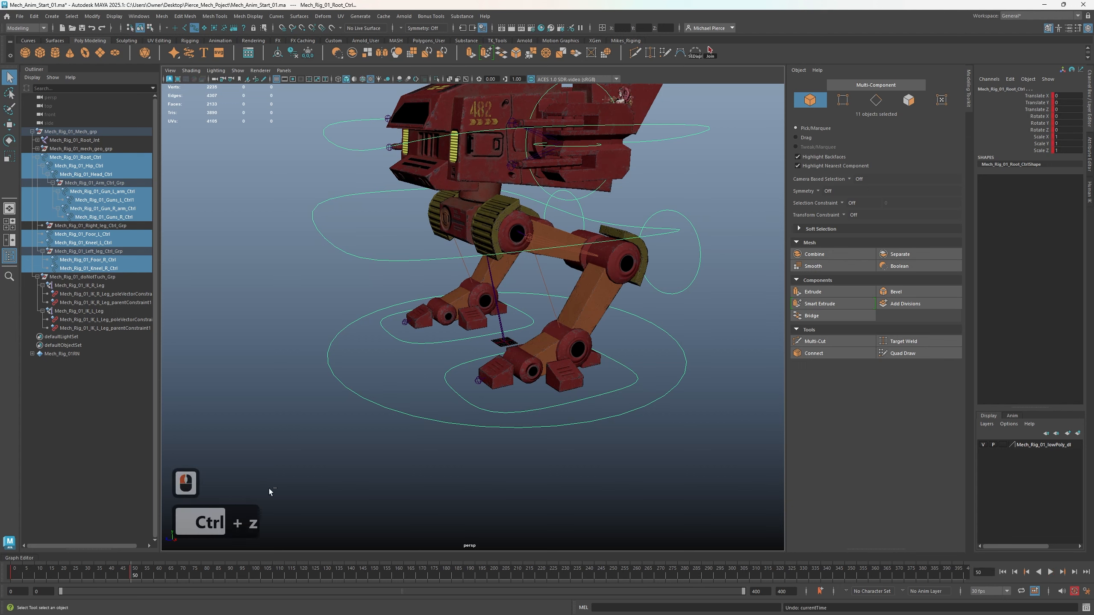
pyautogui.hotkey('ctrl', 'z')
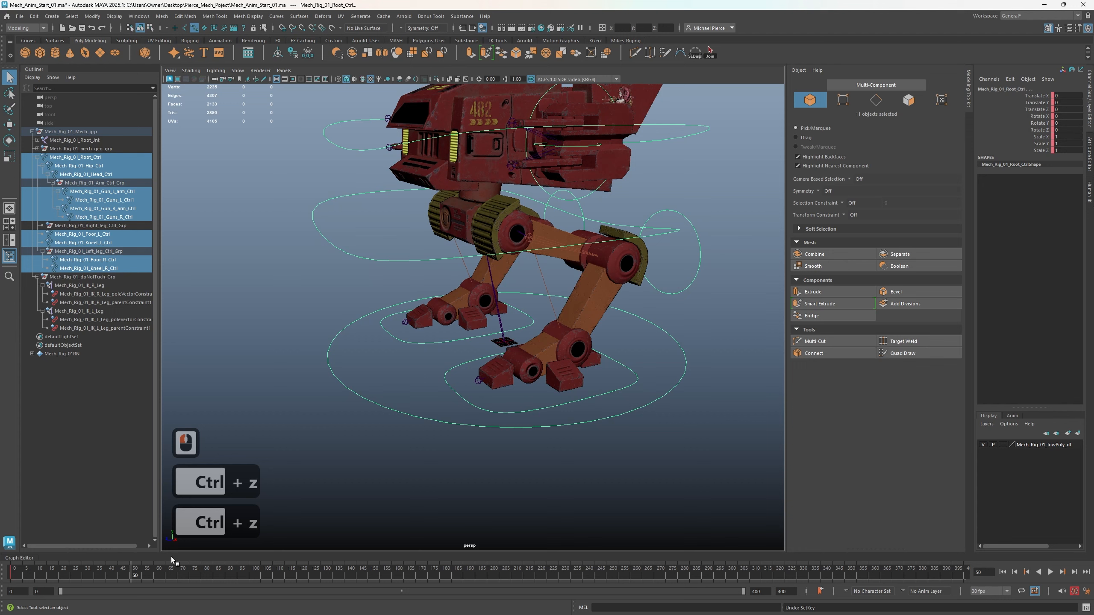
# At frame 50, raise the mech's hip control and set its Translate Y to 8
pyautogui.moveTo(131, 572)
pyautogui.mouseDown()
pyautogui.moveTo(78, 565)
pyautogui.moveTo(131, 577)
pyautogui.mouseUp()
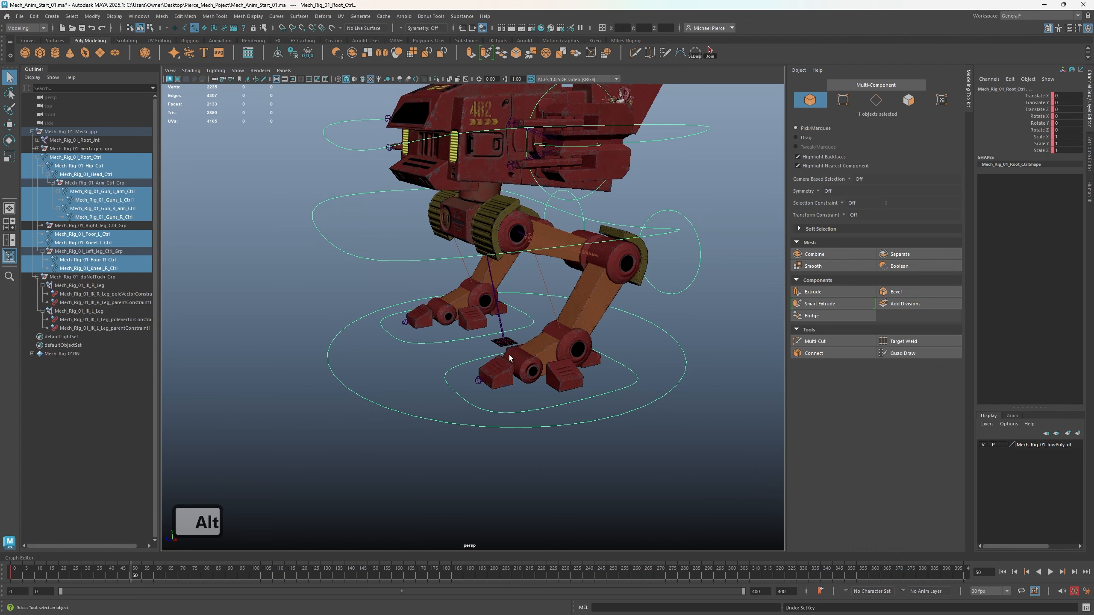
pyautogui.keyDown('alt'); pyautogui.moveTo(508, 349); pyautogui.dragTo(406, 405); pyautogui.keyUp('alt')
pyautogui.keyDown('alt'); pyautogui.moveTo(303, 241); pyautogui.dragTo(312, 292); pyautogui.keyUp('alt')
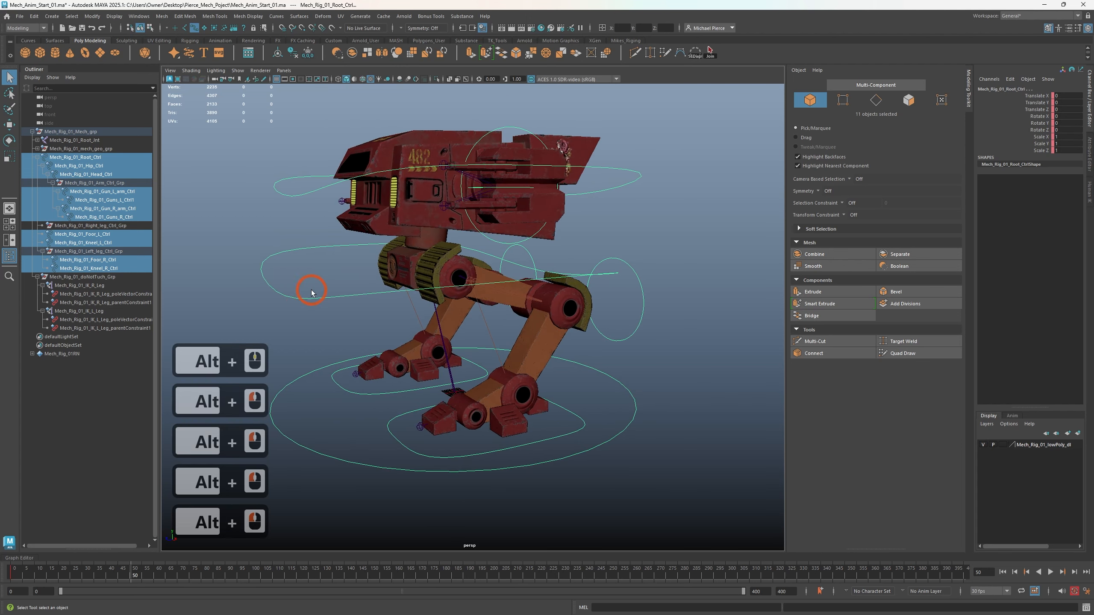
pyautogui.doubleClick(308, 303)
pyautogui.press('w')
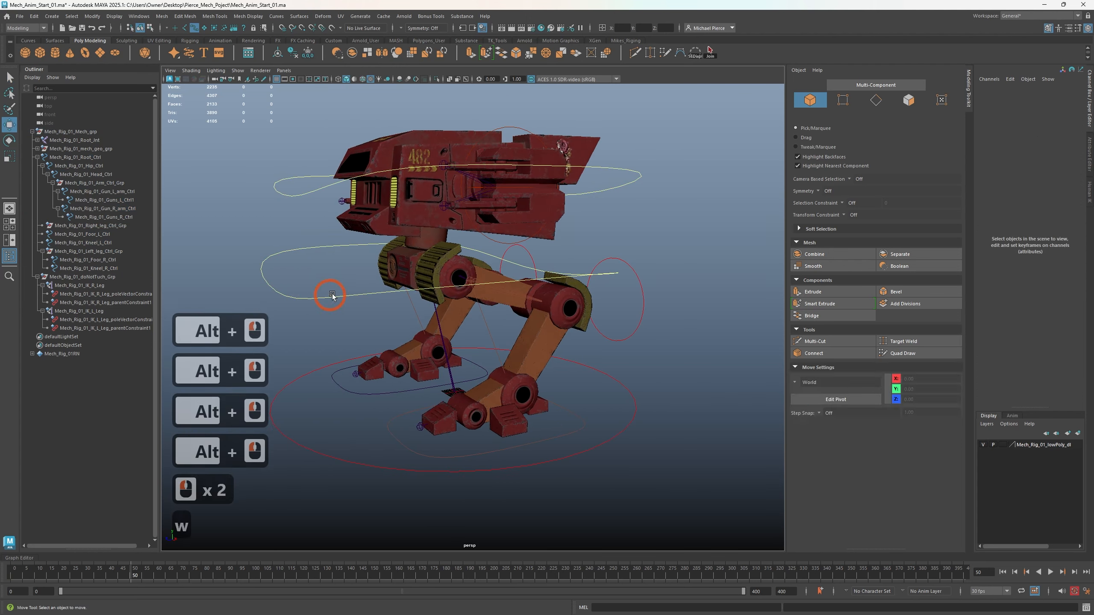
pyautogui.click(400, 291)
pyautogui.press('w')
pyautogui.moveTo(424, 220); pyautogui.dragTo(432, 214)
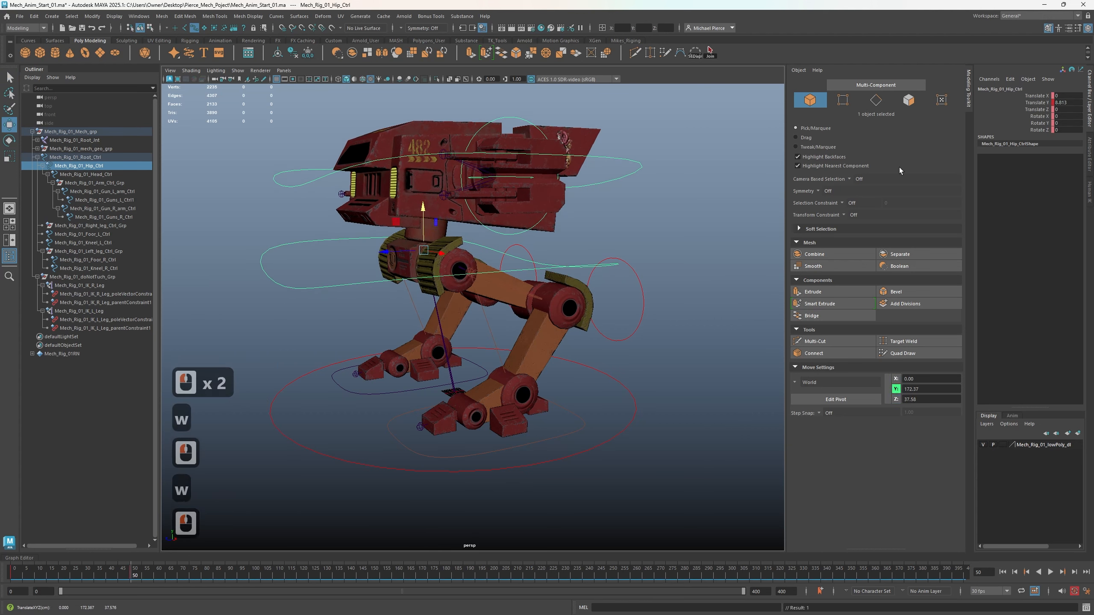
pyautogui.click(1071, 108)
pyautogui.doubleClick(1068, 103)
pyautogui.write('8')
pyautogui.press('Tab')
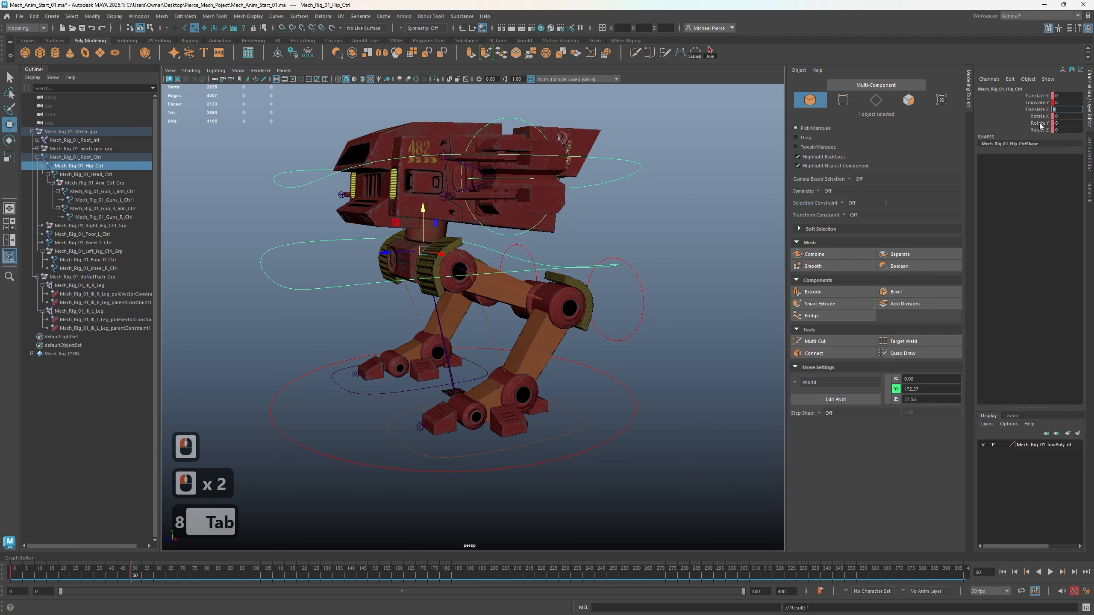
# Set the hip control's Rotate X to 2 and key the control at frame 50
pyautogui.press('e')
pyautogui.keyDown('alt'); pyautogui.moveTo(364, 331); pyautogui.dragTo(392, 325); pyautogui.keyUp('alt')
pyautogui.press('e')
pyautogui.moveTo(426, 211); pyautogui.dragTo(692, 200)
pyautogui.click(1073, 117)
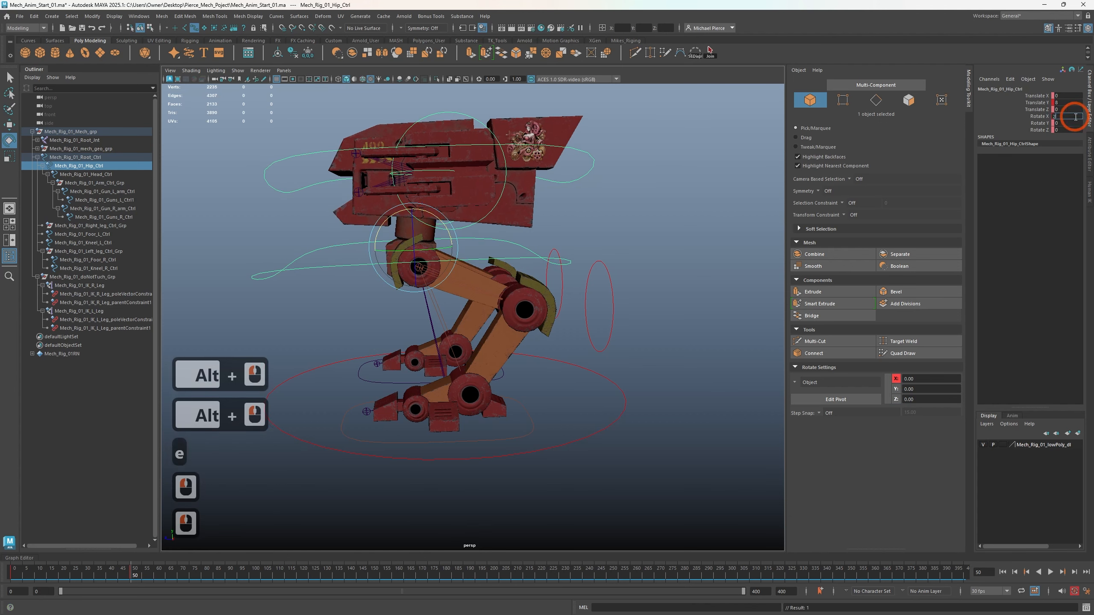
pyautogui.write('2')
pyautogui.press('Tab')
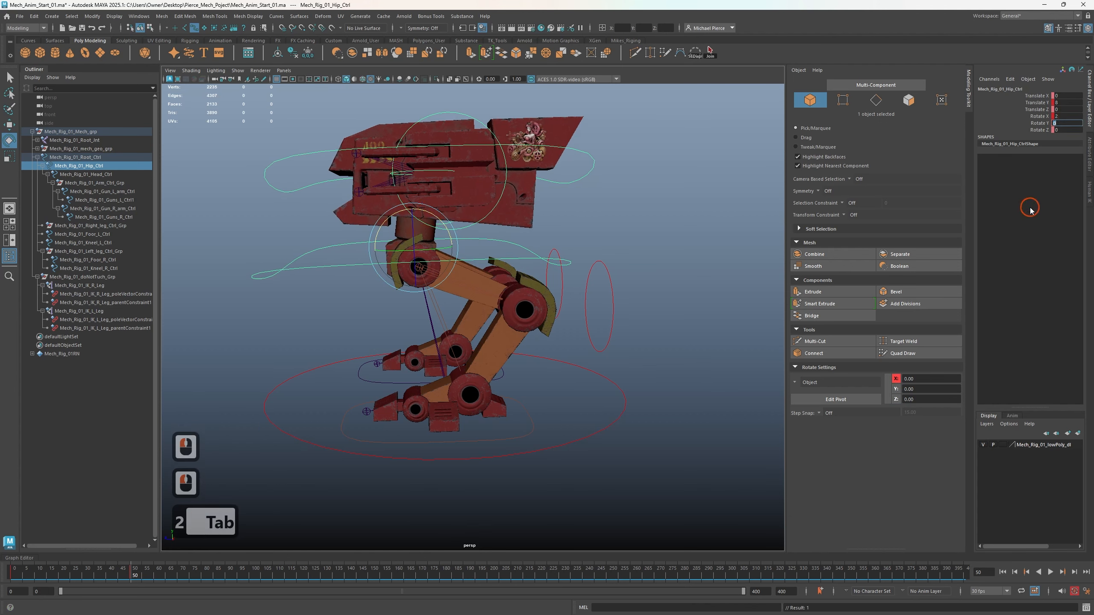
pyautogui.click(688, 423)
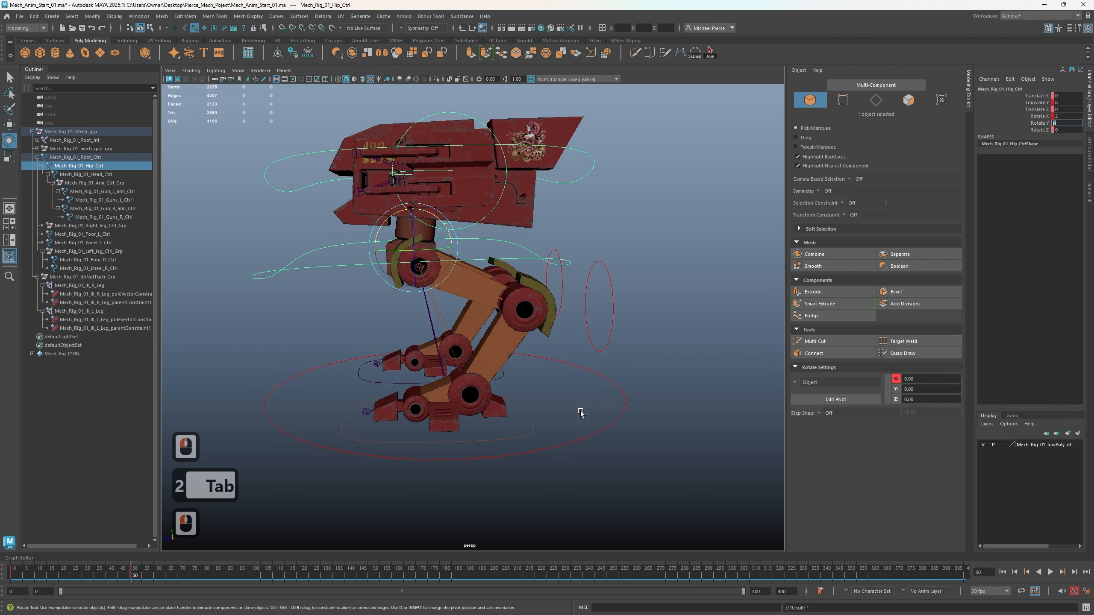
pyautogui.keyDown('alt'); pyautogui.moveTo(581, 415); pyautogui.dragTo(830, 237); pyautogui.keyUp('alt')
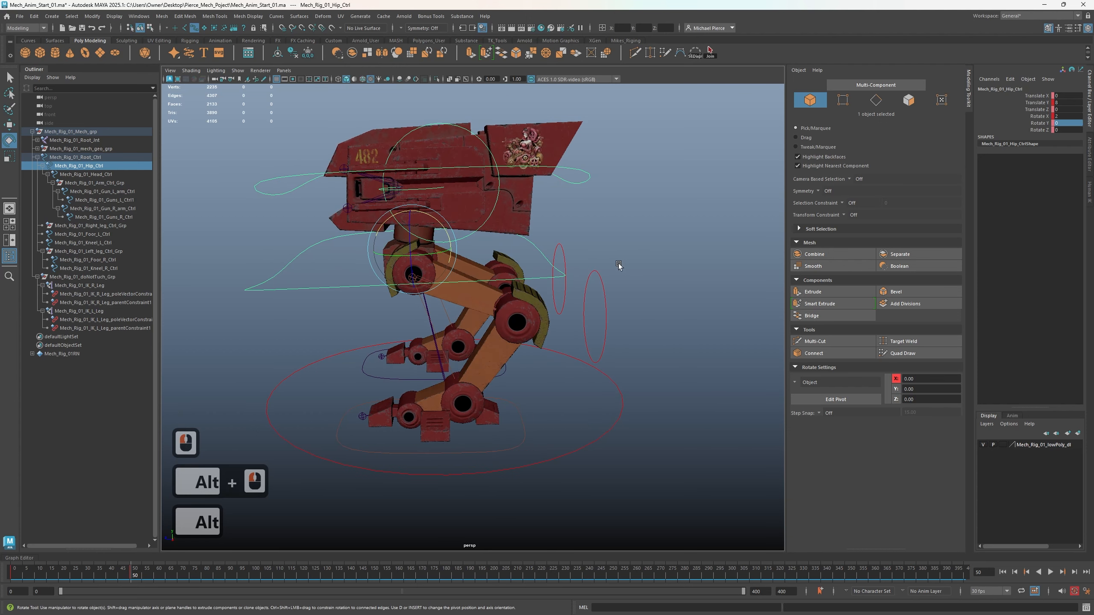
pyautogui.press('s')
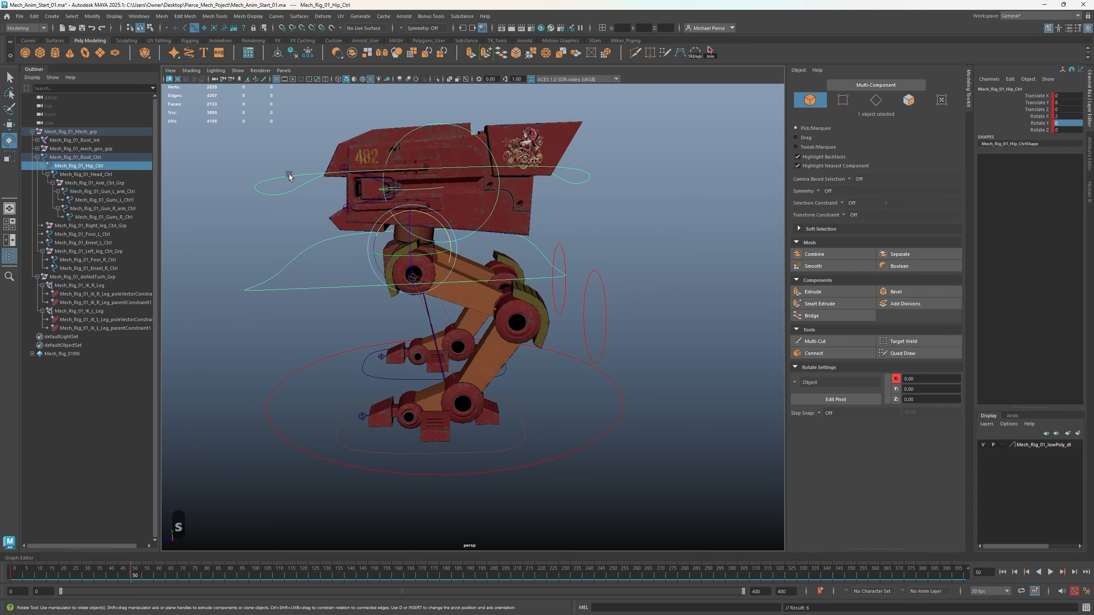
# Select the left and right gun arm controls and set their Rotate X to -5
pyautogui.keyDown('alt'); pyautogui.moveTo(390, 204); pyautogui.dragTo(451, 254); pyautogui.keyUp('alt')
pyautogui.click(373, 164)
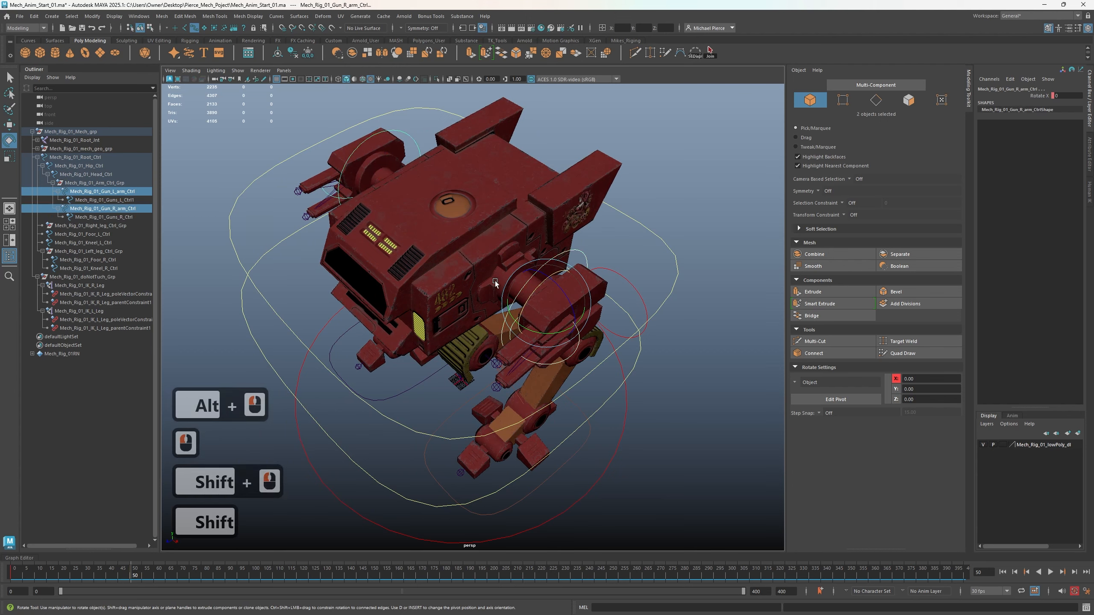
pyautogui.keyDown('shift'); pyautogui.click(539, 297); pyautogui.keyUp('shift')
pyautogui.moveTo(536, 298); pyautogui.dragTo(538, 294)
pyautogui.keyDown('alt'); pyautogui.moveTo(614, 263); pyautogui.dragTo(972, 171); pyautogui.keyUp('alt')
pyautogui.click(1067, 95)
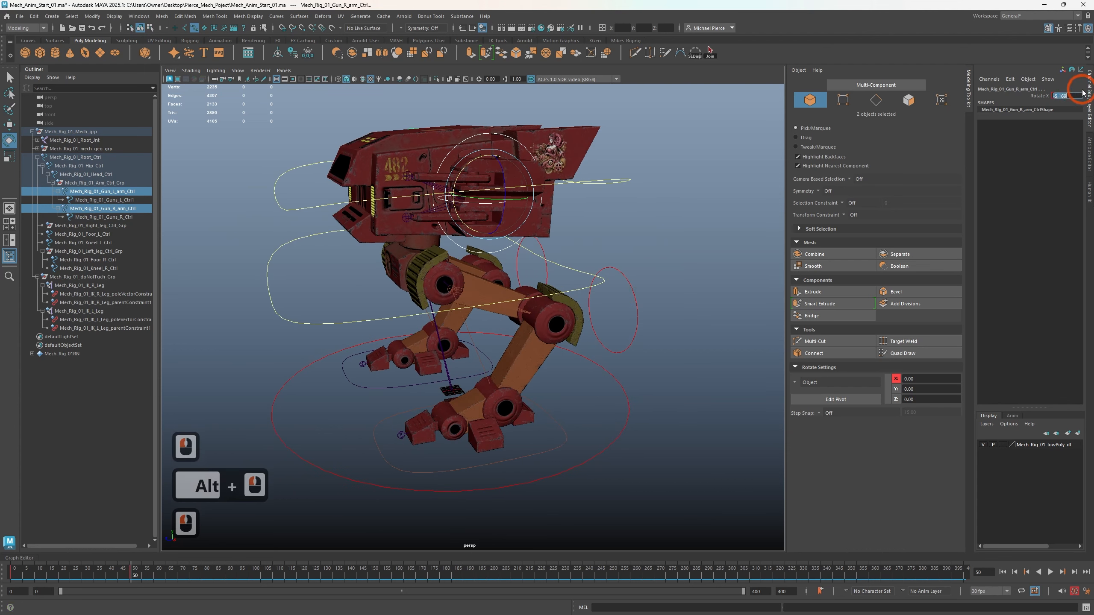
pyautogui.write('-5')
pyautogui.press('Return')
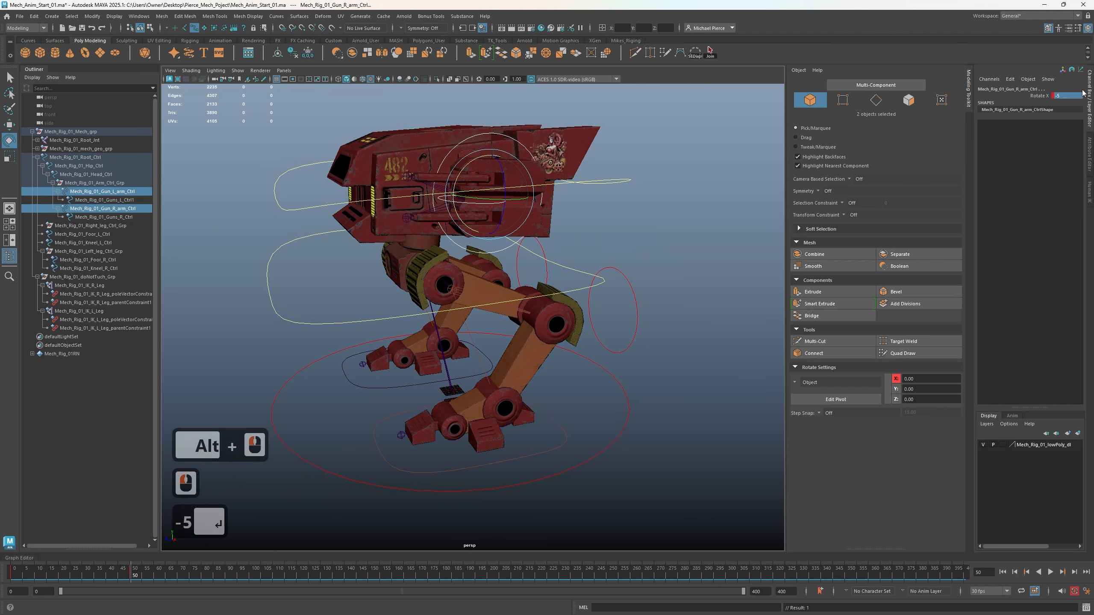
# Select the left foot control and move it backward about 12 units along Z
pyautogui.keyDown('alt'); pyautogui.moveTo(630, 317); pyautogui.dragTo(508, 321); pyautogui.keyUp('alt')
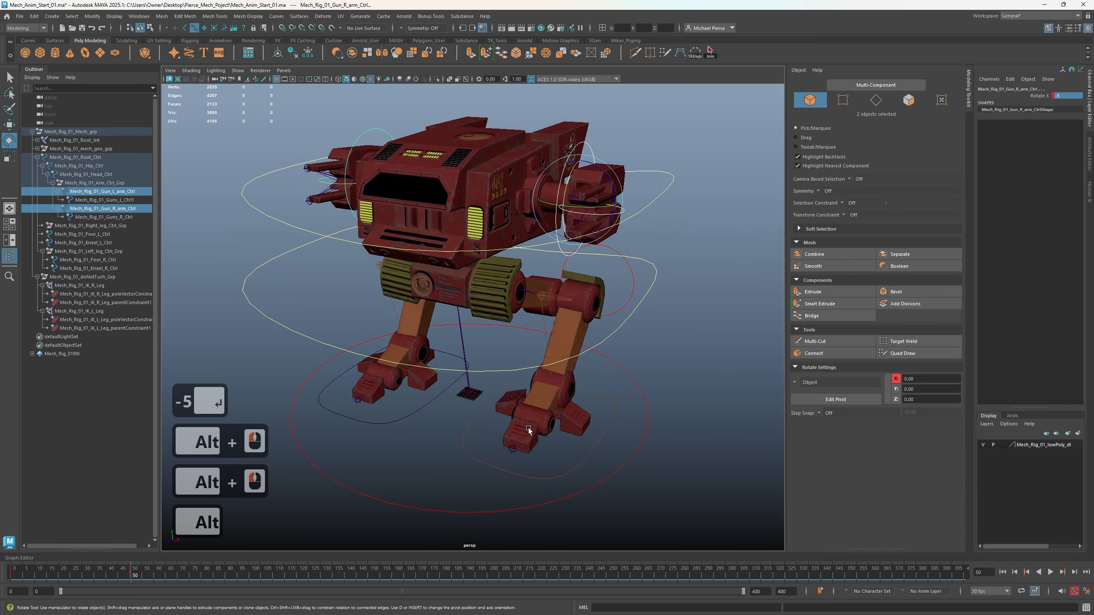
pyautogui.keyDown('alt'); pyautogui.moveTo(482, 456); pyautogui.dragTo(466, 396); pyautogui.keyUp('alt')
pyautogui.click(423, 352)
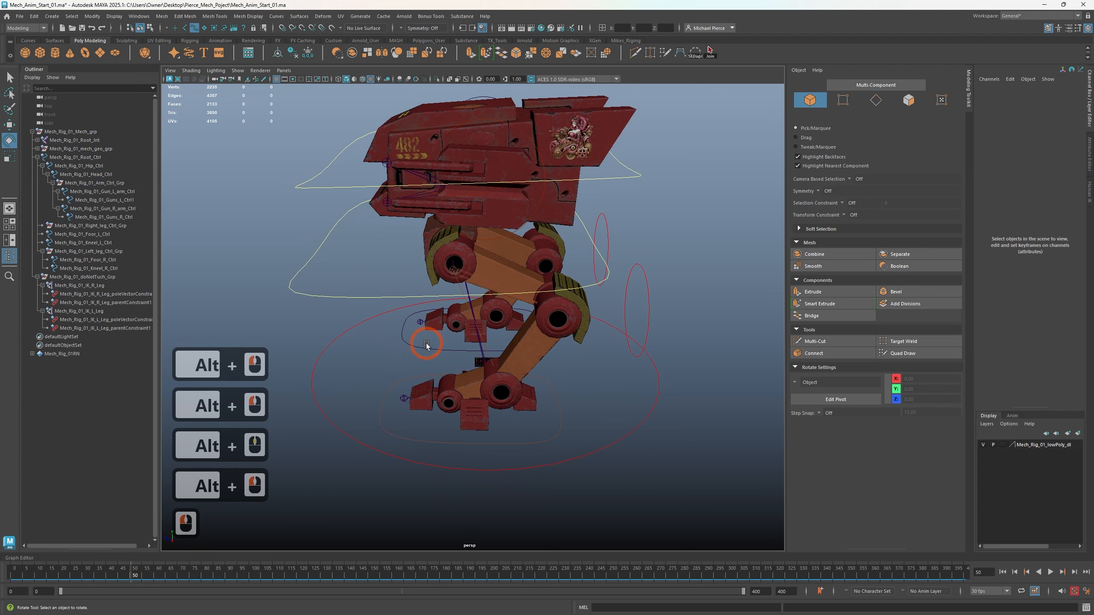
pyautogui.click(426, 355)
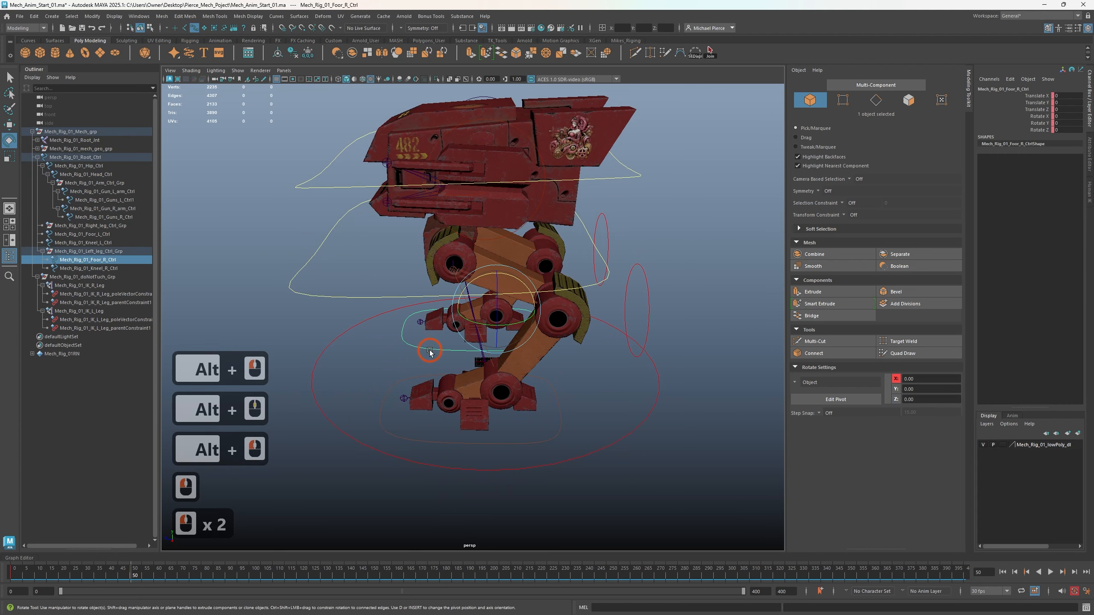
pyautogui.click(440, 445)
pyautogui.click(440, 443)
pyautogui.click(451, 441)
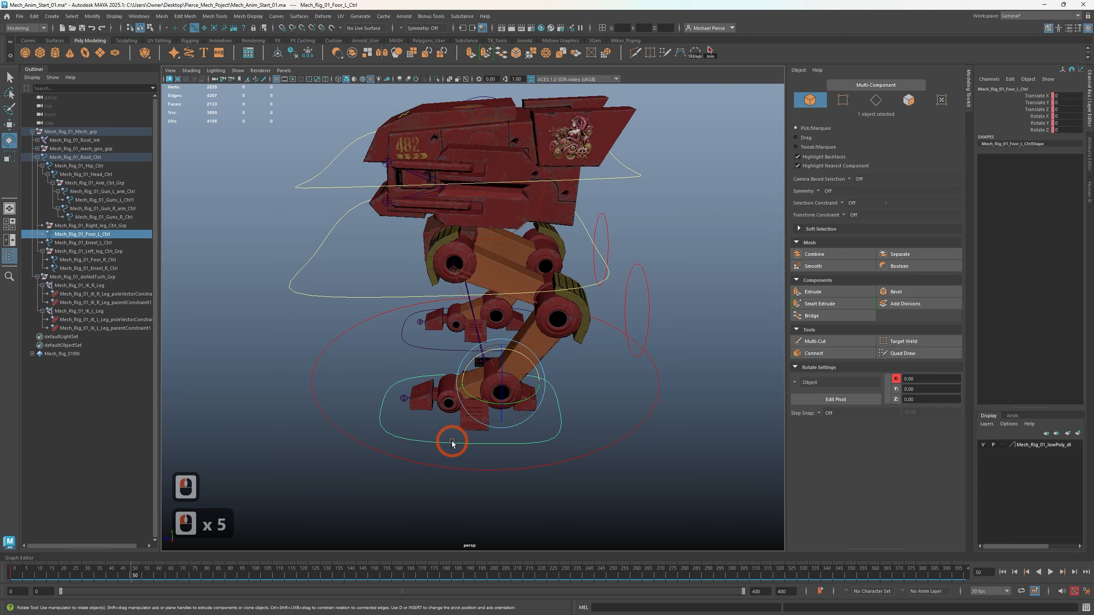
pyautogui.press('w')
pyautogui.moveTo(473, 390); pyautogui.dragTo(483, 390)
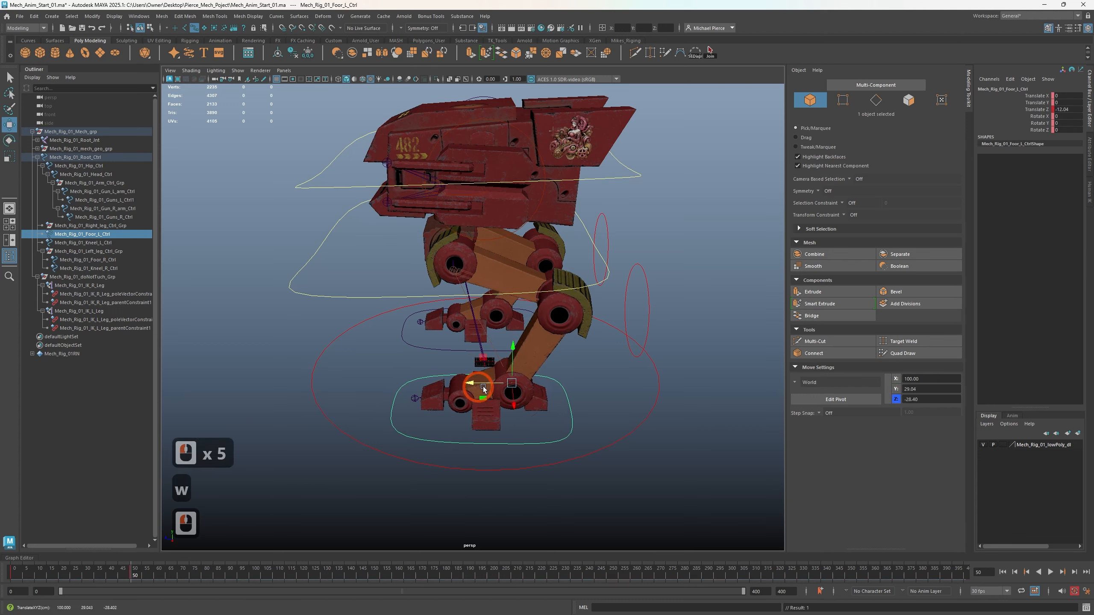
# Try to undo the left foot control's last move
pyautogui.click(1068, 109)
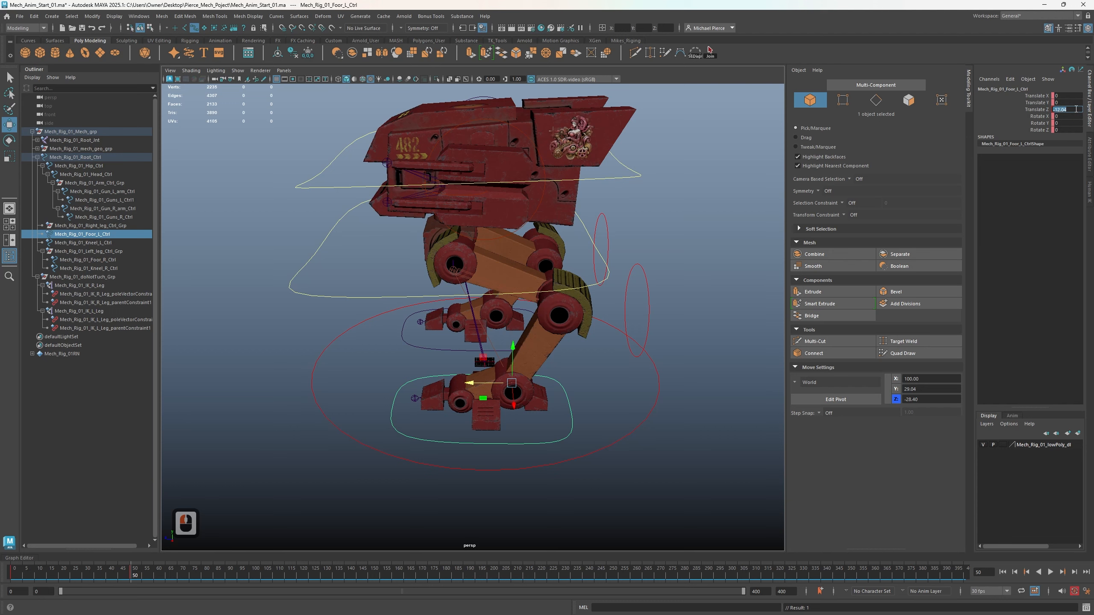
pyautogui.hotkey('ctrl', 'z')
pyautogui.hotkey('ctrl', 'z')
pyautogui.hotkey('ctrl', 'z')
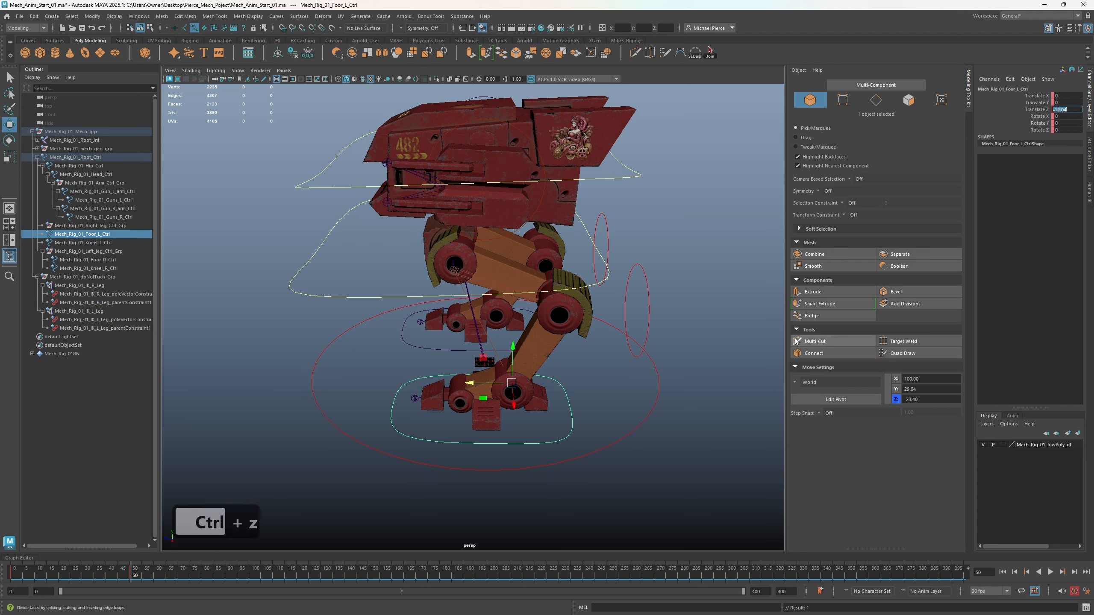
pyautogui.hotkey('ctrl', 'z')
pyautogui.hotkey('ctrl', 'z')
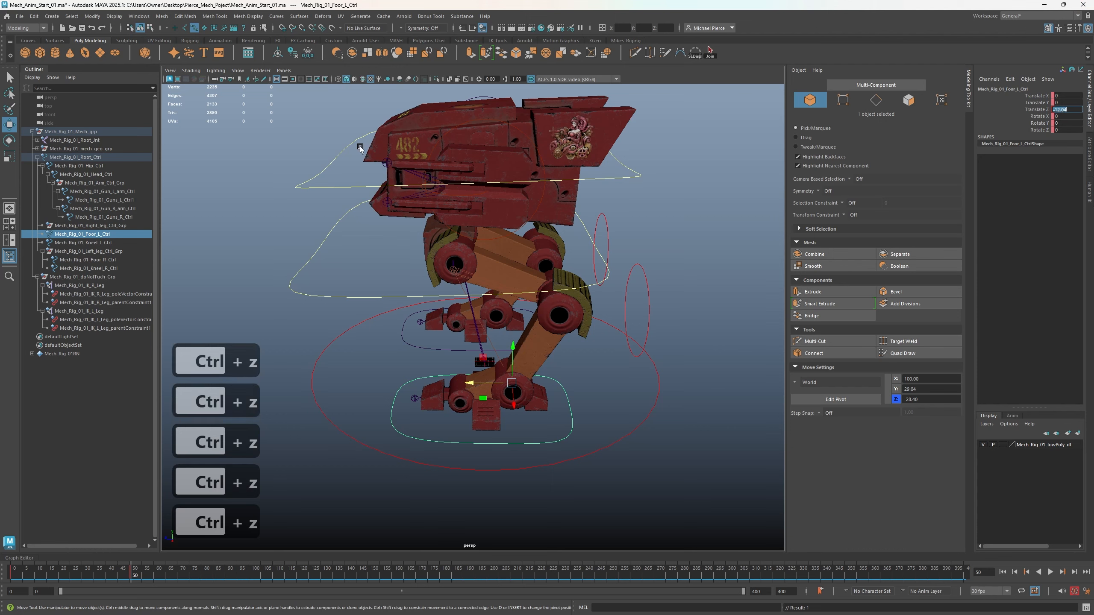
# Set the linear working units to meter in the preferences and save them
pyautogui.click(35, 17)
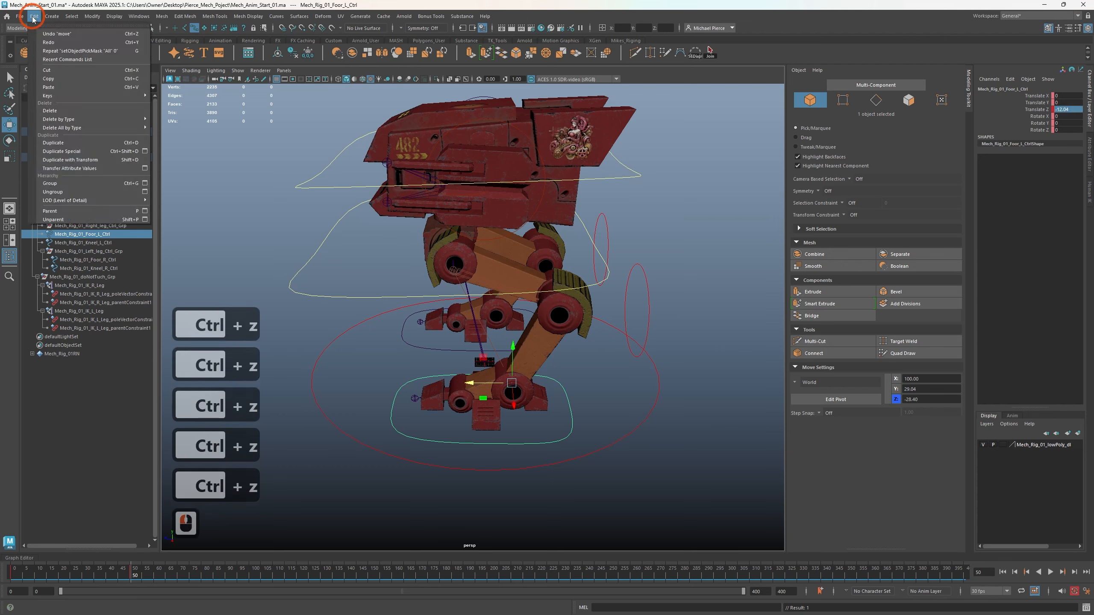
pyautogui.click(146, 17)
pyautogui.click(140, 16)
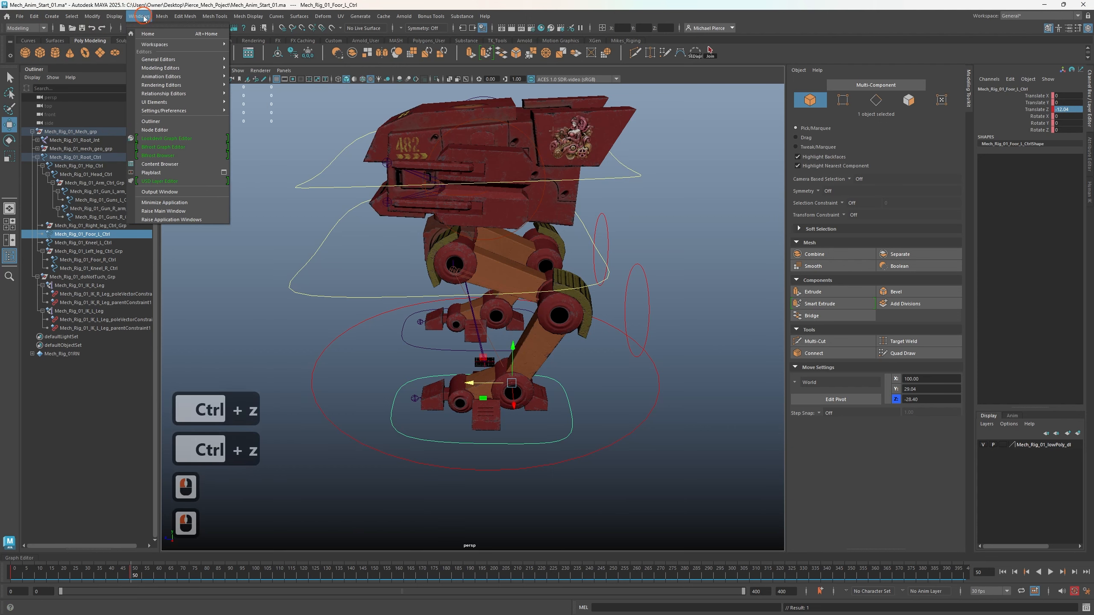
pyautogui.moveTo(190, 110)
pyautogui.click(260, 118)
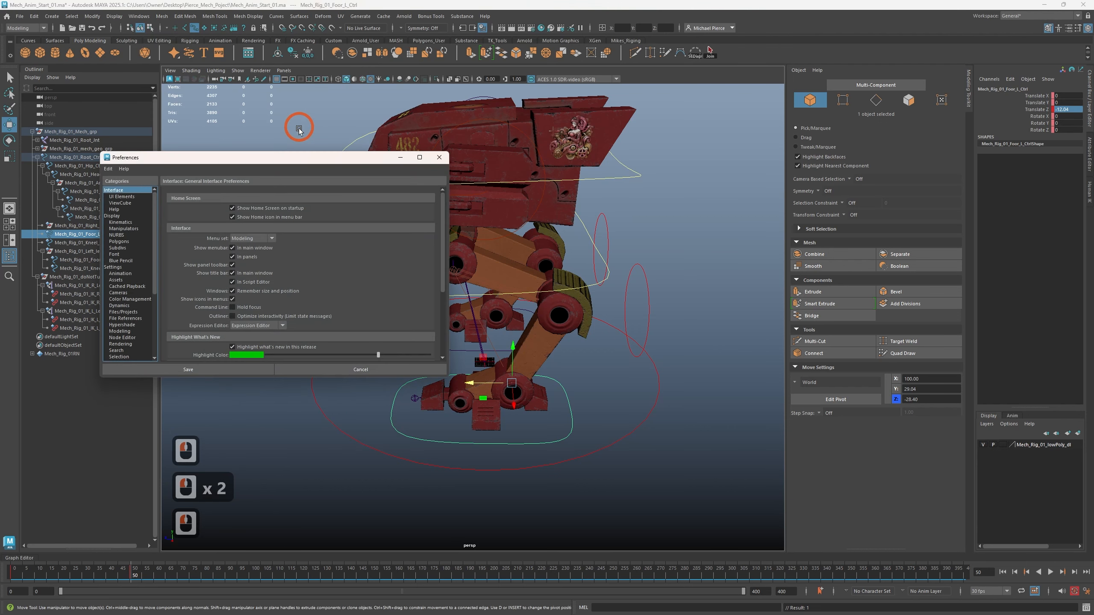
pyautogui.click(113, 267)
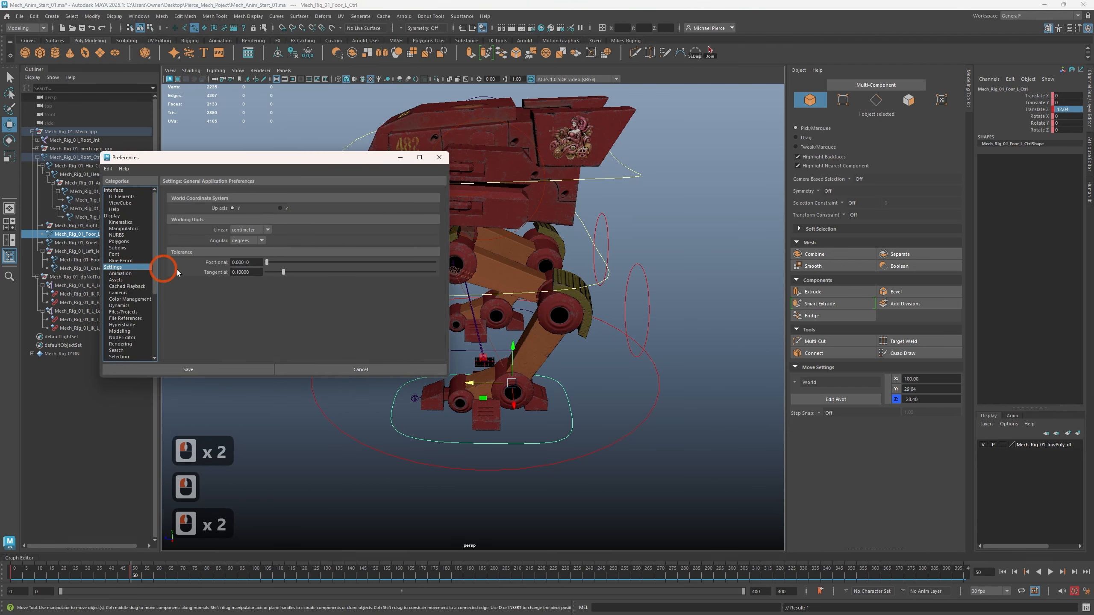
pyautogui.click(250, 232)
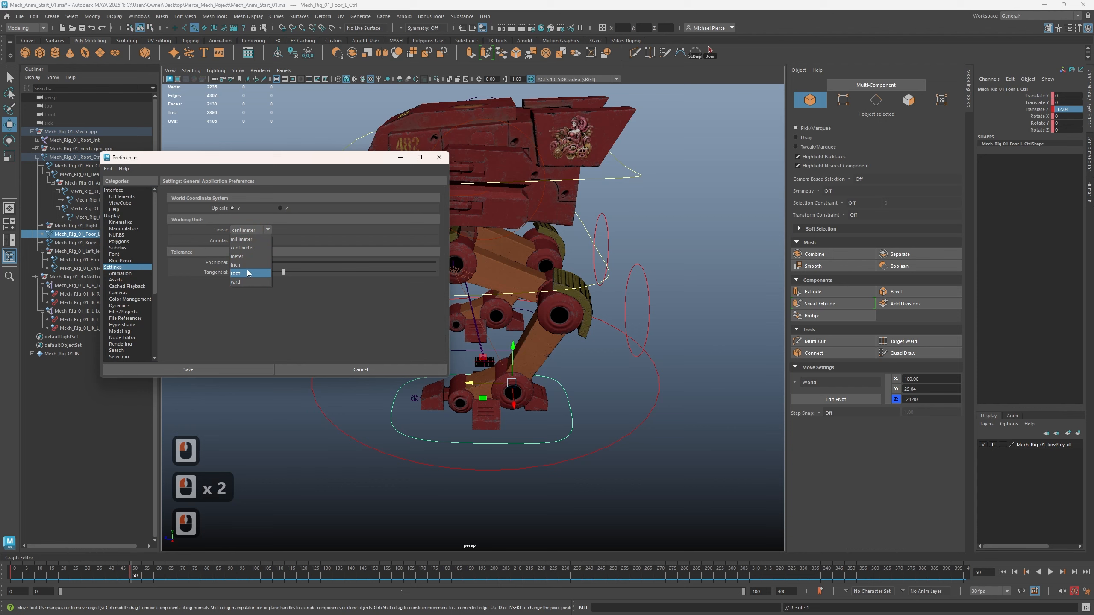
pyautogui.click(238, 256)
pyautogui.click(206, 369)
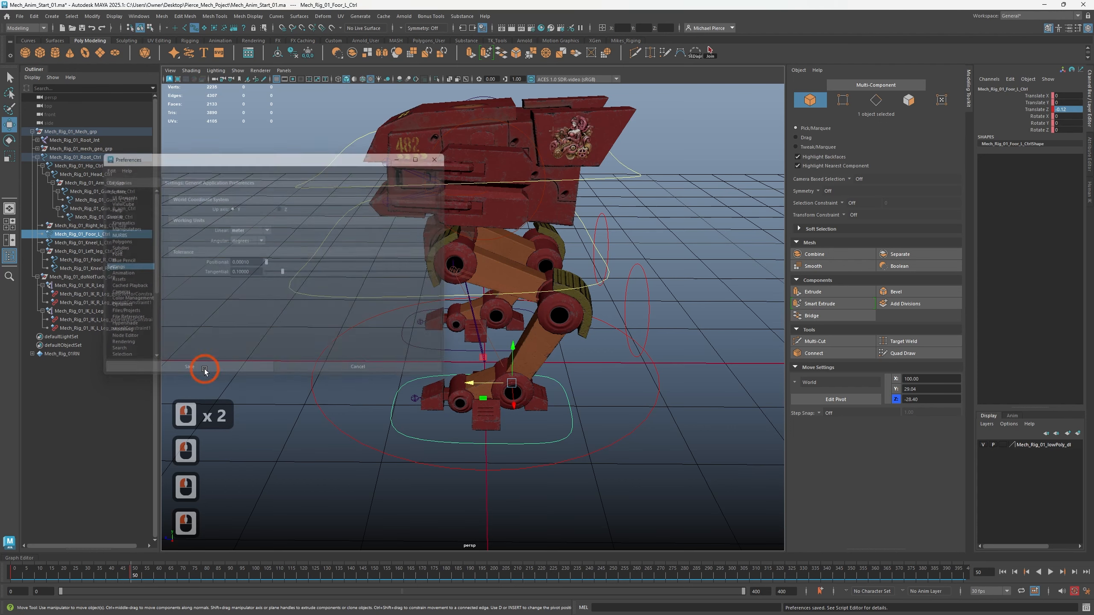
# Try to edit the left foot control's Translate Z value
pyautogui.click(1068, 109)
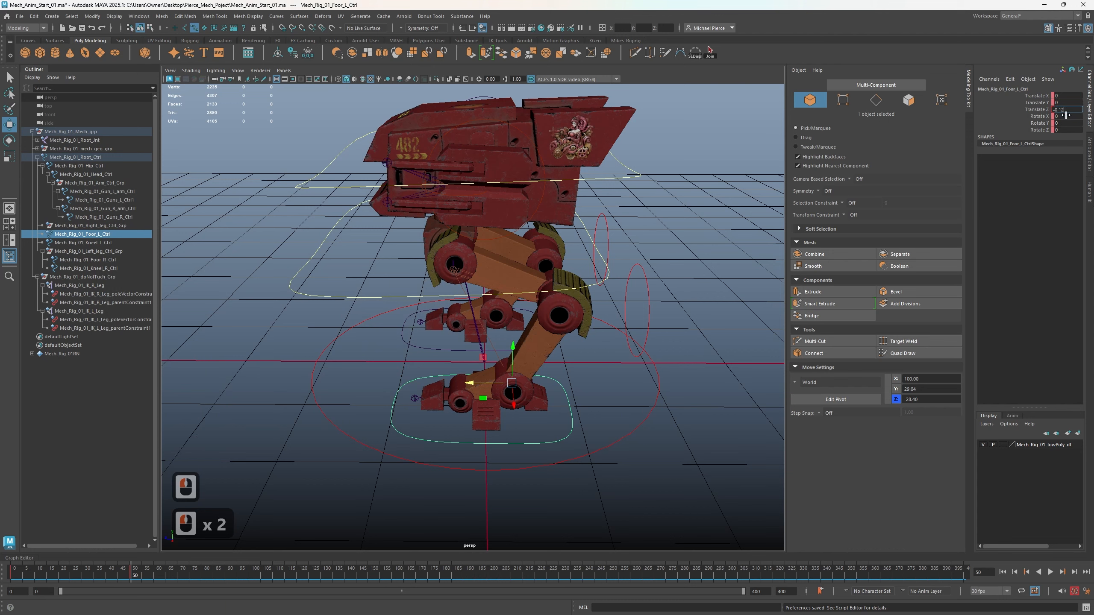
pyautogui.moveTo(1064, 111); pyautogui.dragTo(1036, 116)
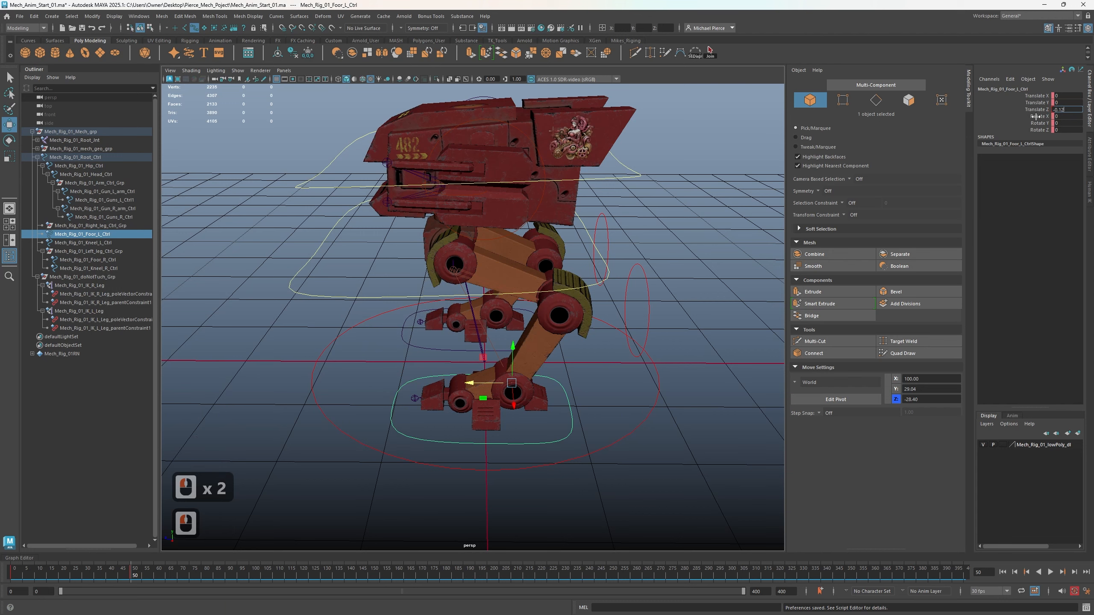
pyautogui.write('-')
pyautogui.write('04')
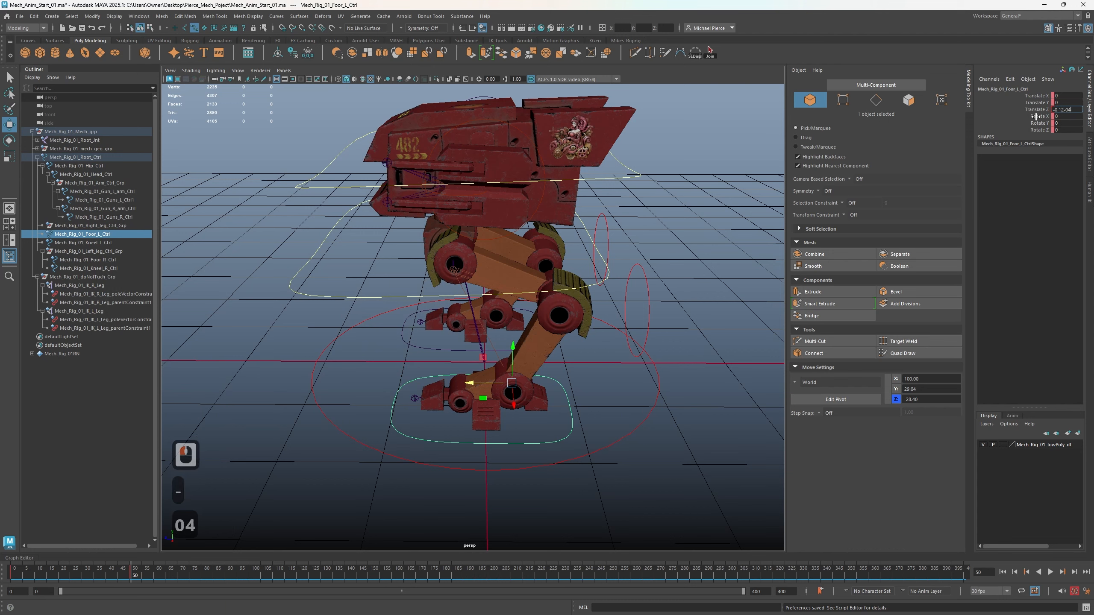
pyautogui.press('Return')
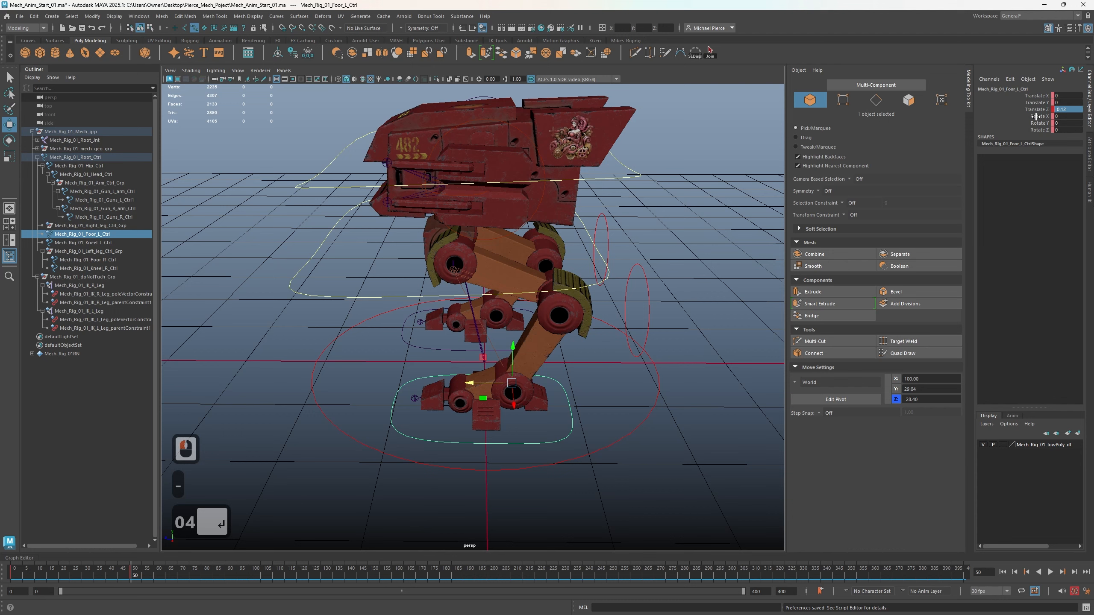
# Set the left foot control's Translate Z to -0.4 at frame 50
pyautogui.click(1070, 103)
pyautogui.write('-')
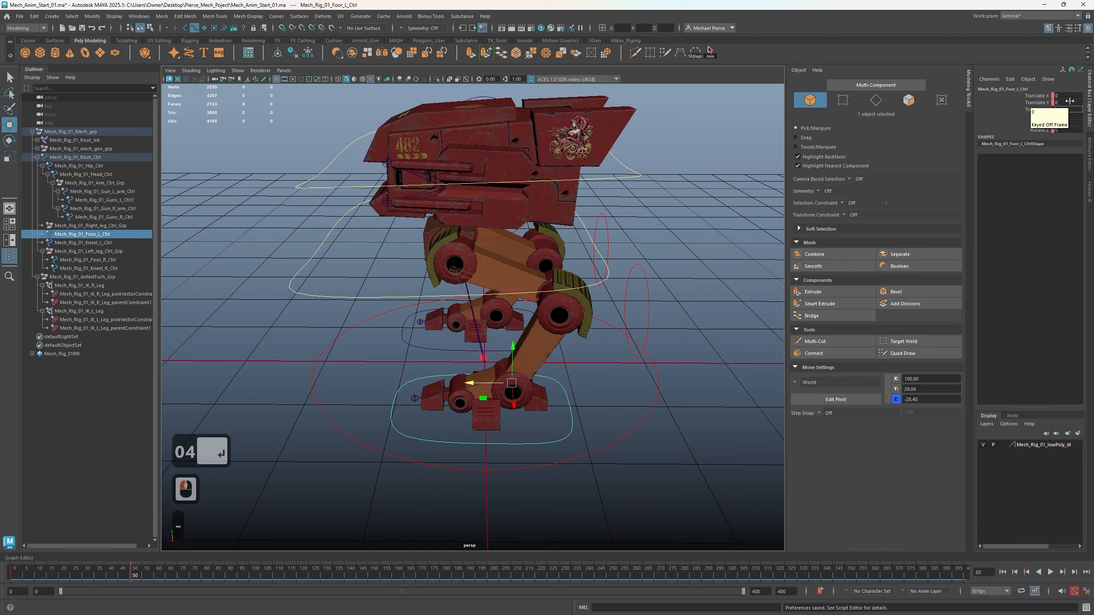
pyautogui.write('04')
pyautogui.press('BackSpace')
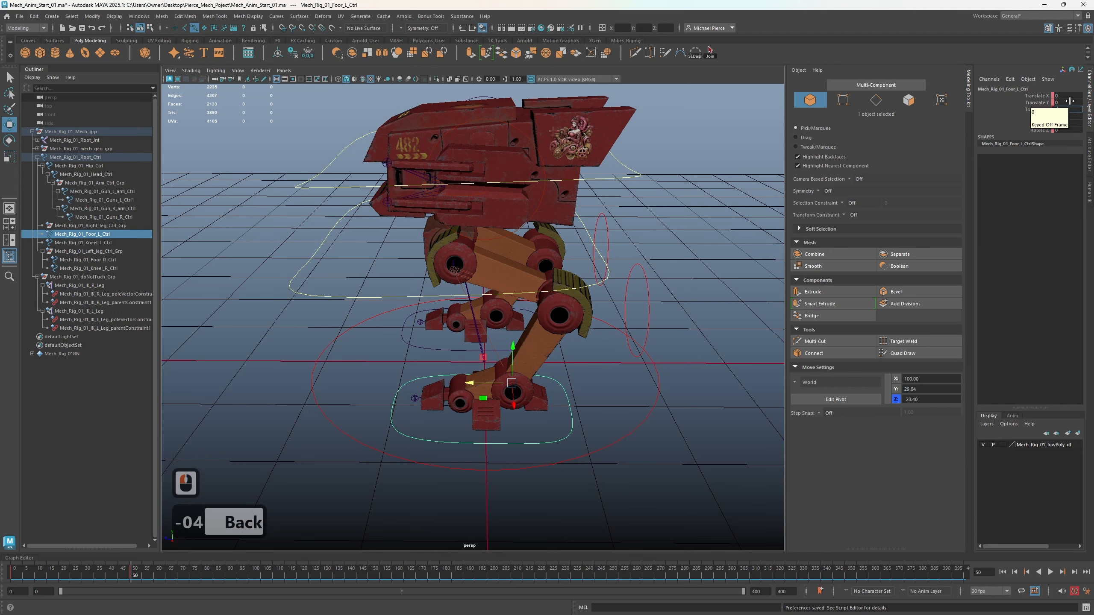
pyautogui.write('.4')
pyautogui.press('Return')
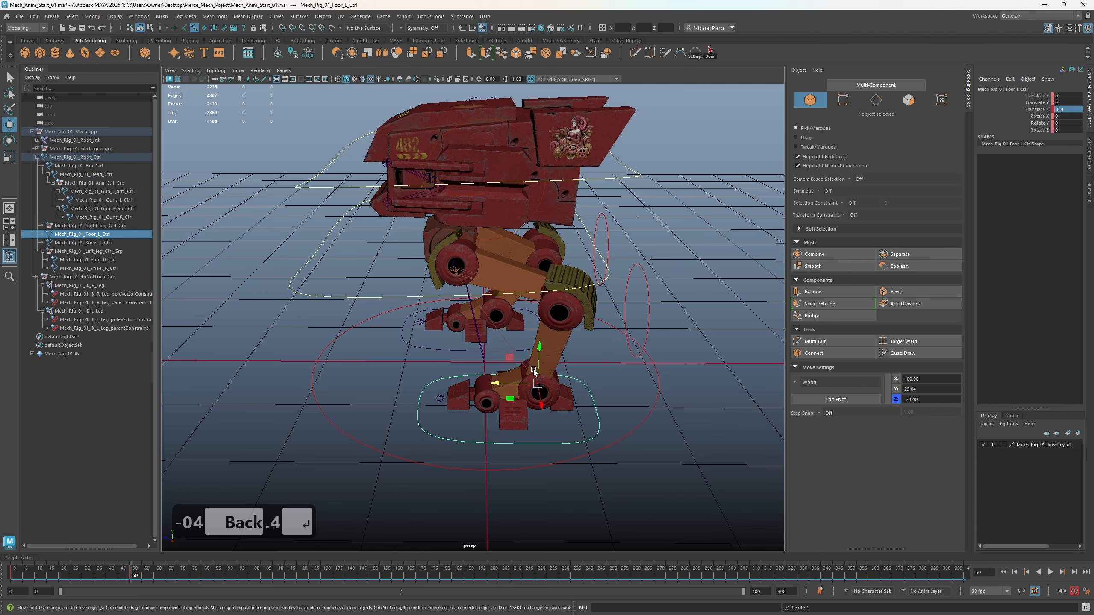
pyautogui.keyDown('alt'); pyautogui.moveTo(527, 373); pyautogui.dragTo(529, 414); pyautogui.keyUp('alt')
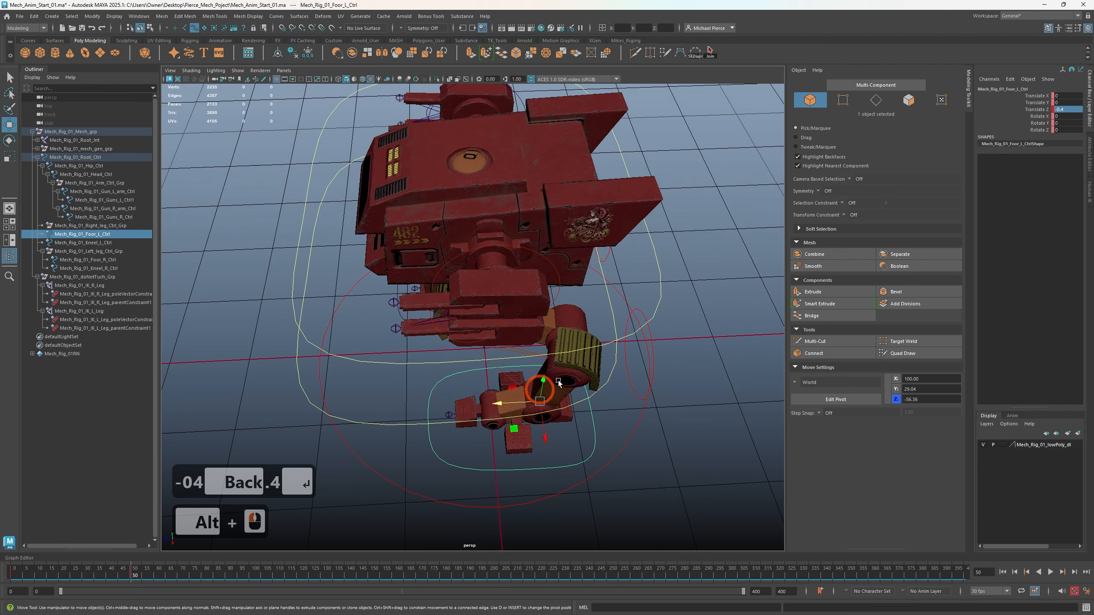
# Set the left foot control's Translate Z to -0.3 at frame 50
pyautogui.doubleClick(1068, 109)
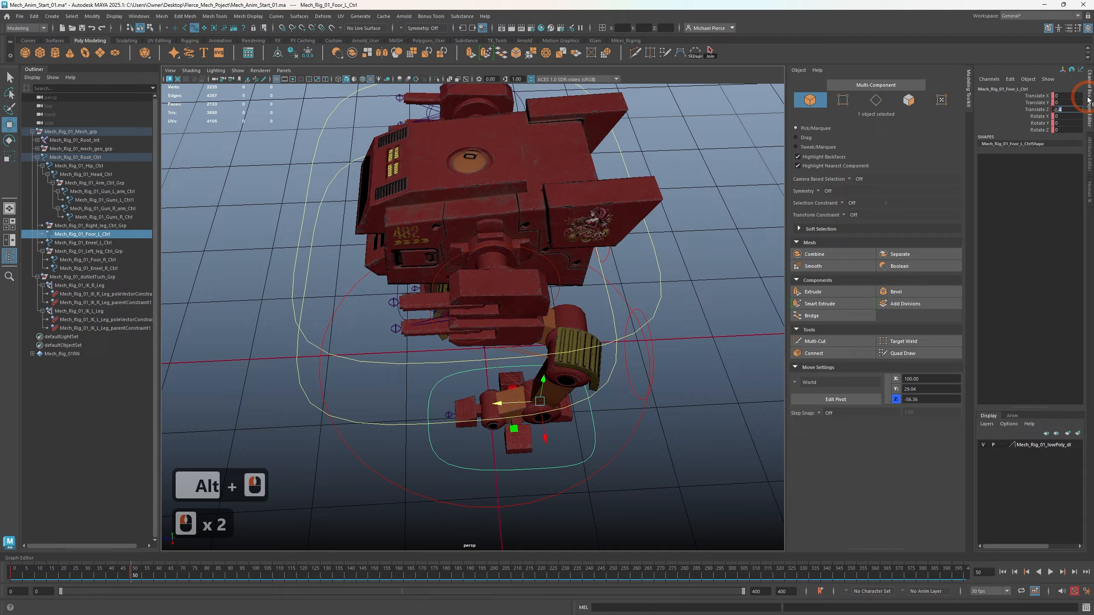
pyautogui.press('BackSpace')
pyautogui.write('3')
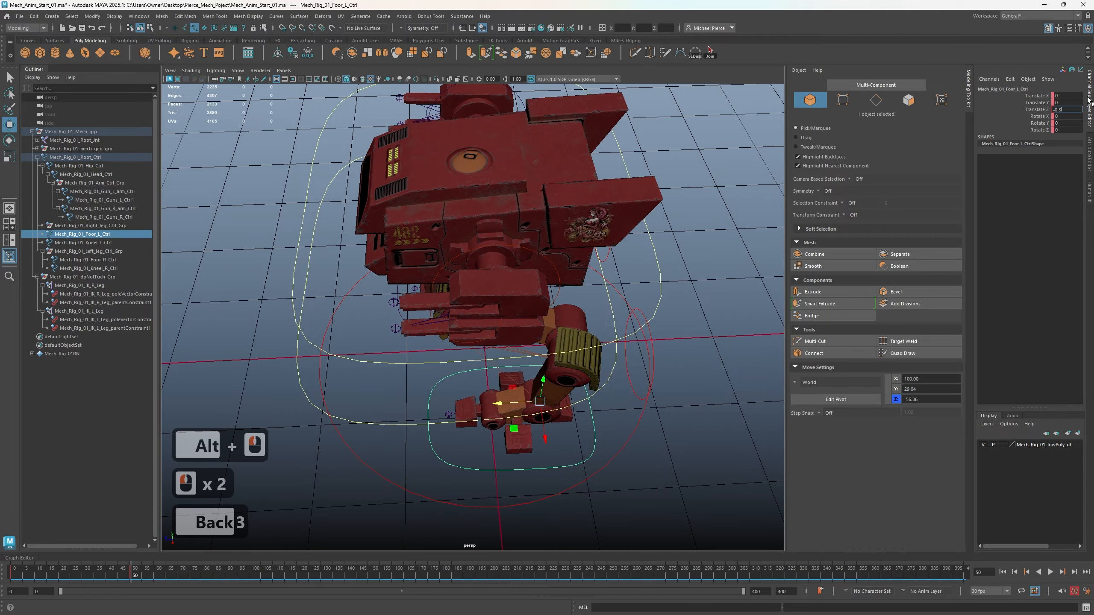
pyautogui.press('Return')
# Set the right foot control's Translate Z to 0.4 at frame 50
pyautogui.keyDown('alt'); pyautogui.moveTo(654, 379); pyautogui.dragTo(878, 370); pyautogui.keyUp('alt')
pyautogui.click(379, 420)
pyautogui.click(1067, 110)
pyautogui.write('0.4')
pyautogui.press('Return')
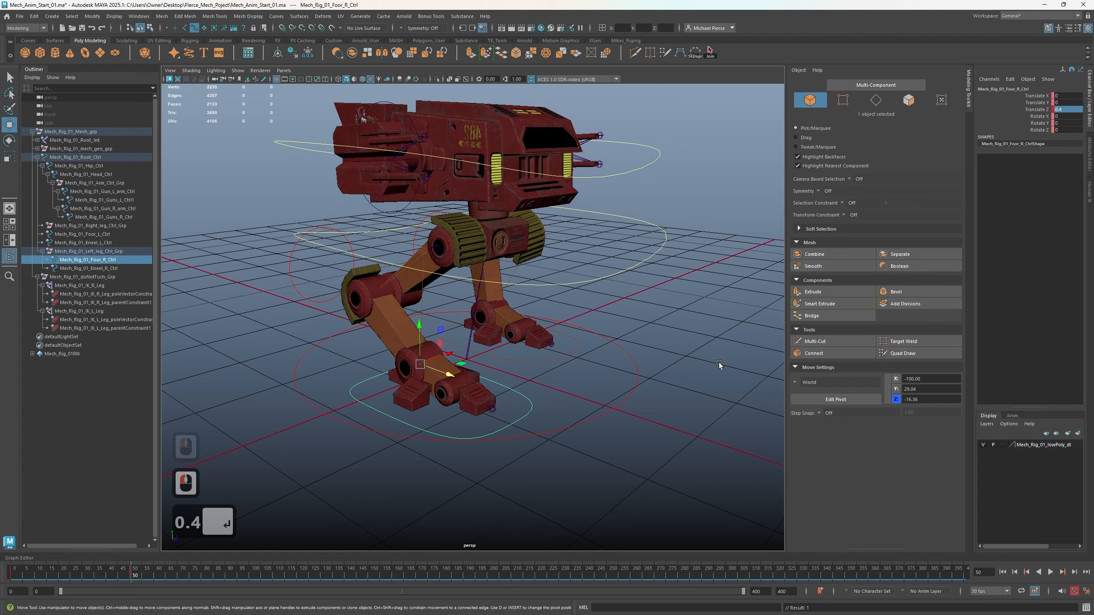
# Key the right foot control and the left foot control at frame 50
pyautogui.keyDown('alt'); pyautogui.moveTo(720, 366); pyautogui.dragTo(593, 391); pyautogui.keyUp('alt')
pyautogui.press('s')
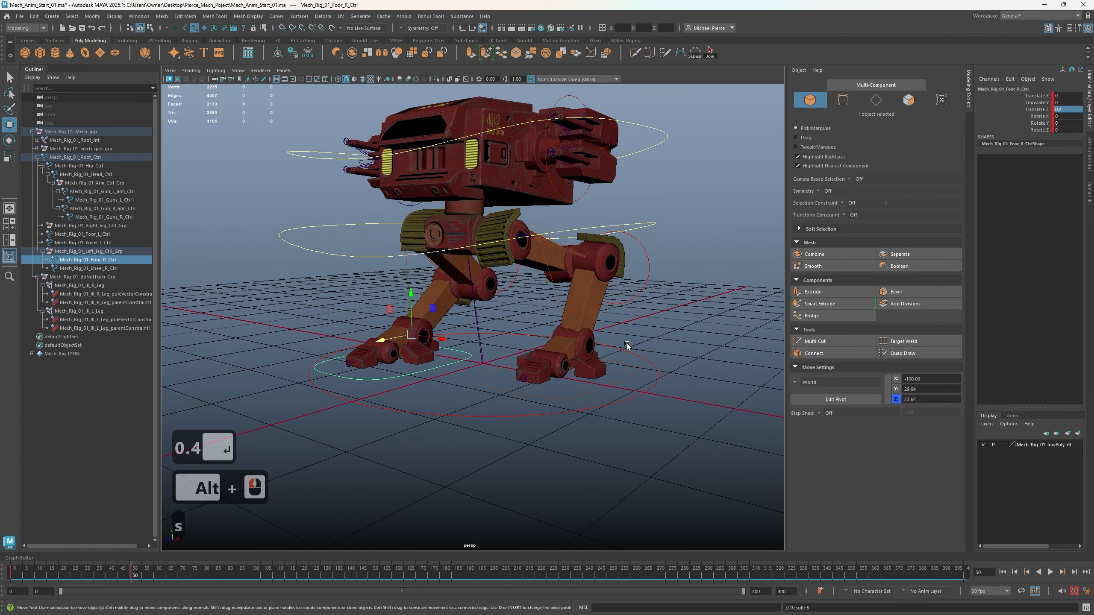
pyautogui.click(594, 391)
pyautogui.click(593, 390)
pyautogui.press('s')
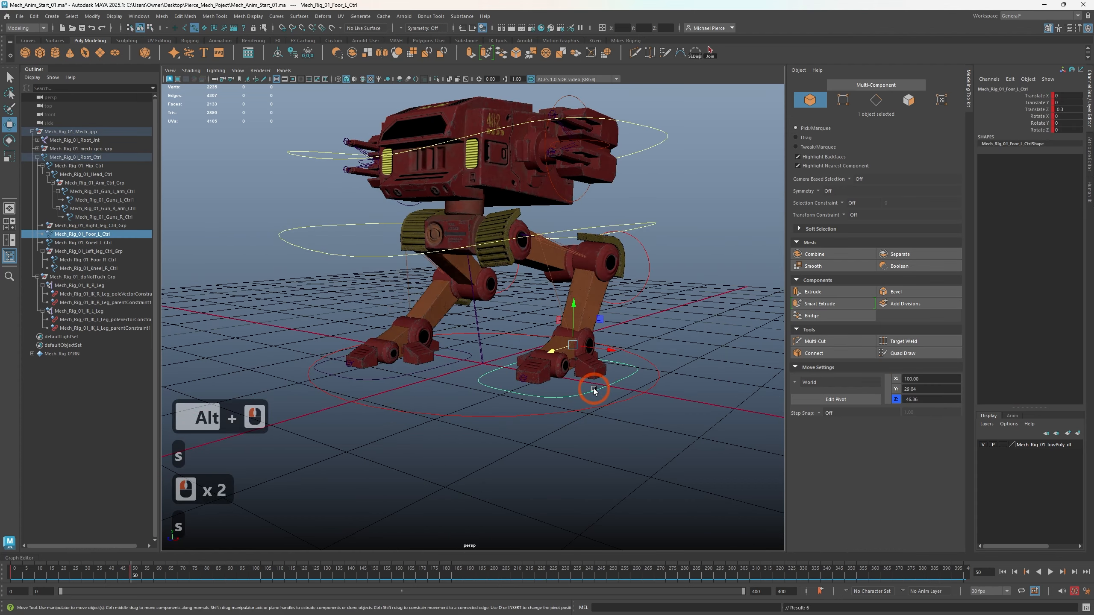
# Raise the right foot control at frame 26 by setting its Translate Y to 0.3
pyautogui.keyDown('alt'); pyautogui.moveTo(598, 388); pyautogui.dragTo(442, 612); pyautogui.keyUp('alt')
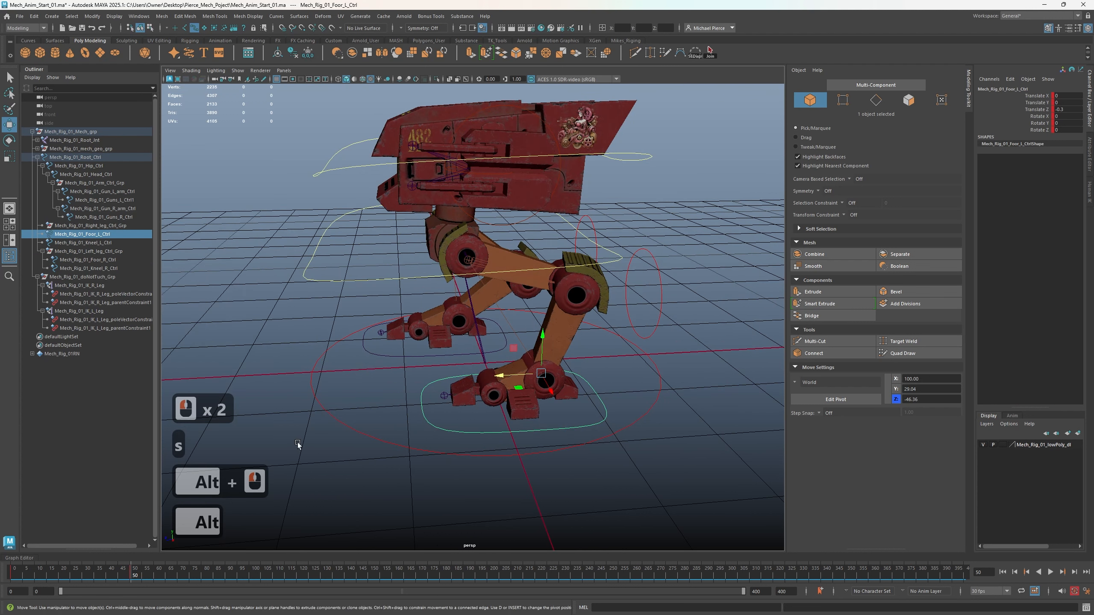
pyautogui.click(75, 580)
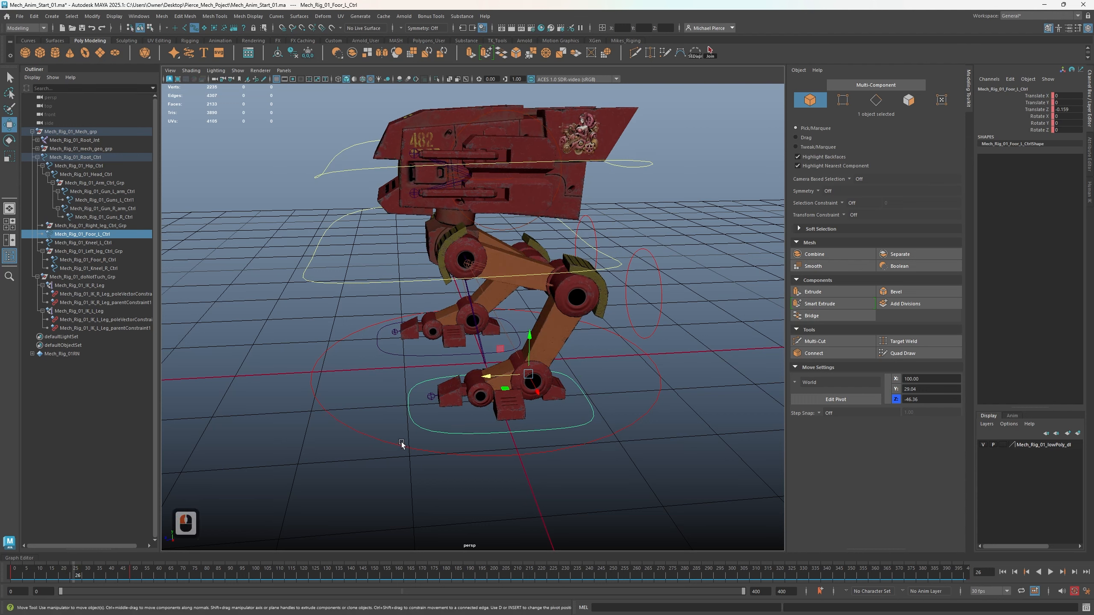
pyautogui.click(424, 352)
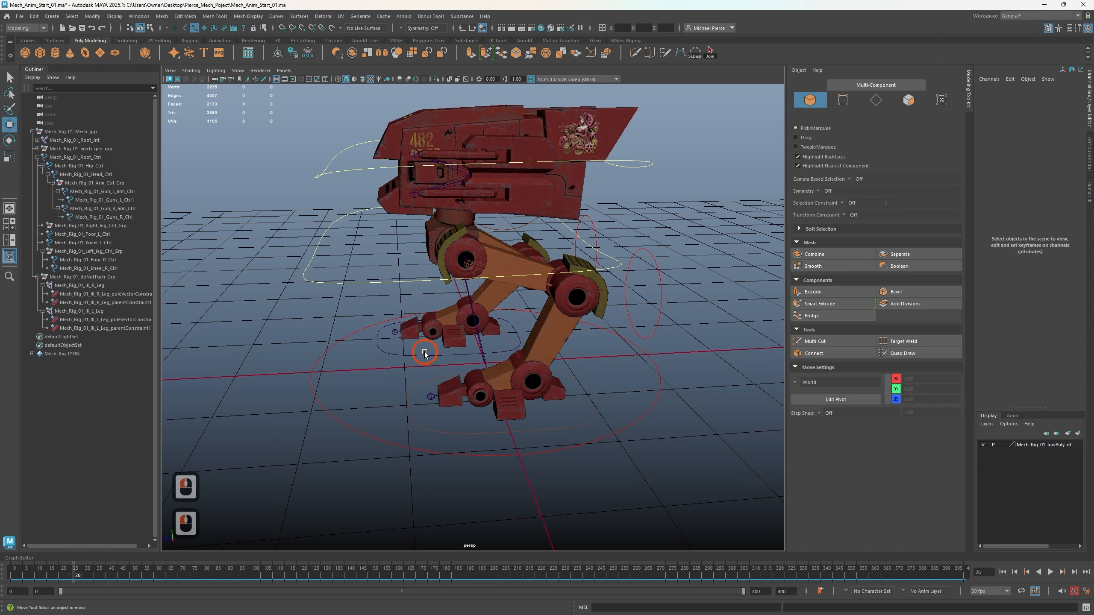
pyautogui.click(458, 346)
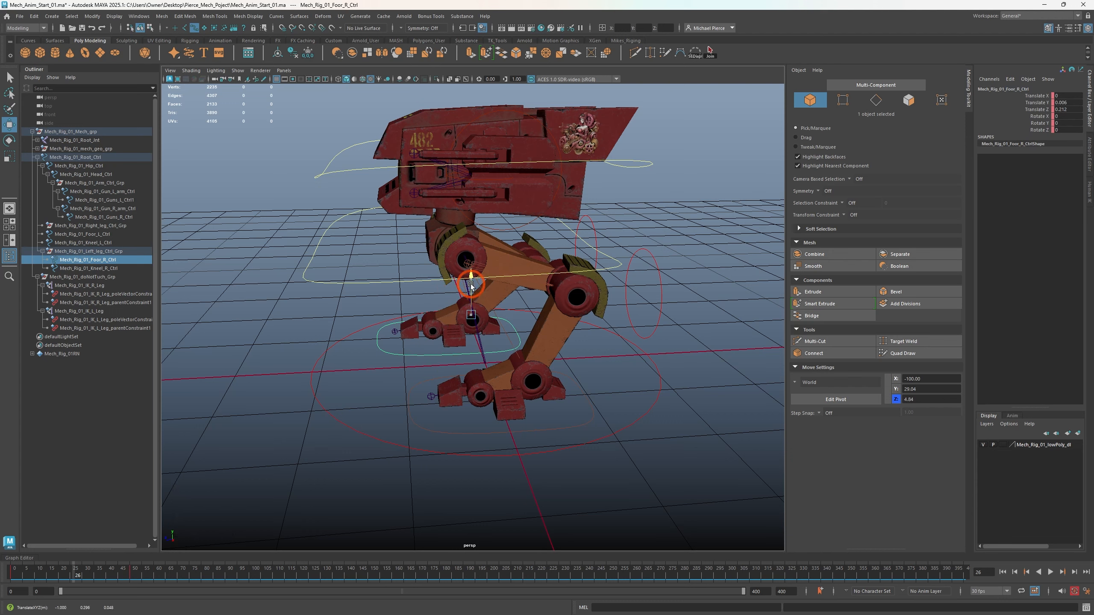
pyautogui.moveTo(474, 289); pyautogui.dragTo(477, 271)
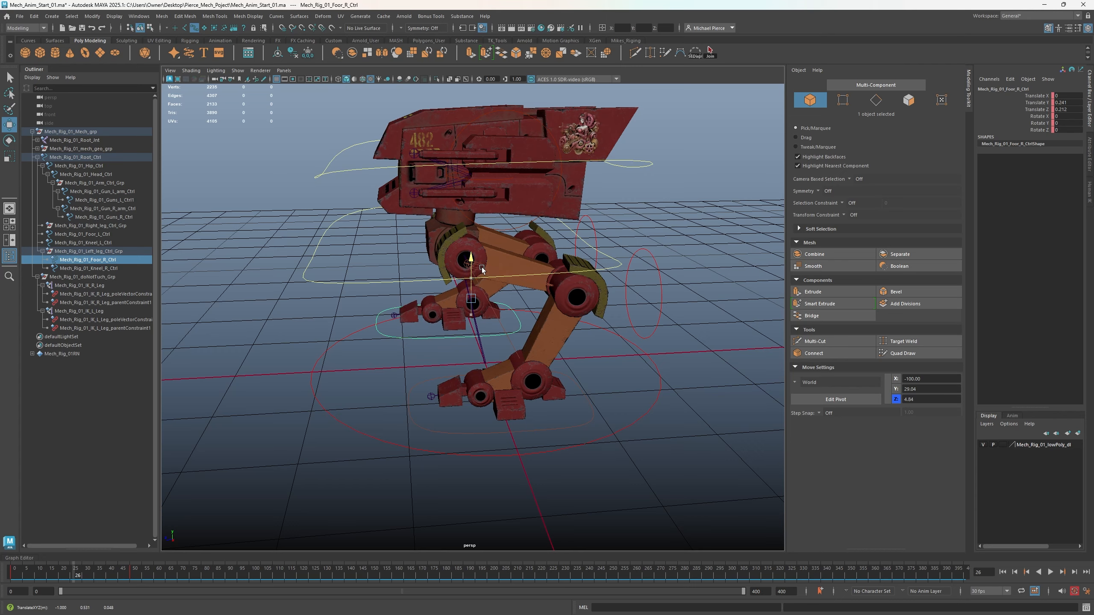
pyautogui.click(1062, 102)
pyautogui.click(1062, 103)
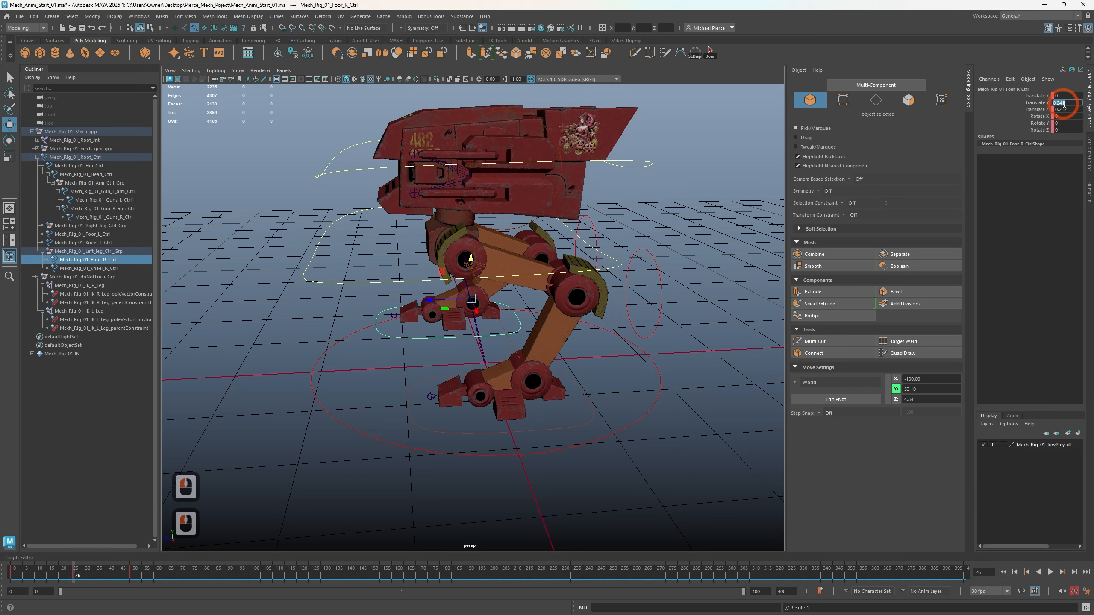
pyautogui.write('.3')
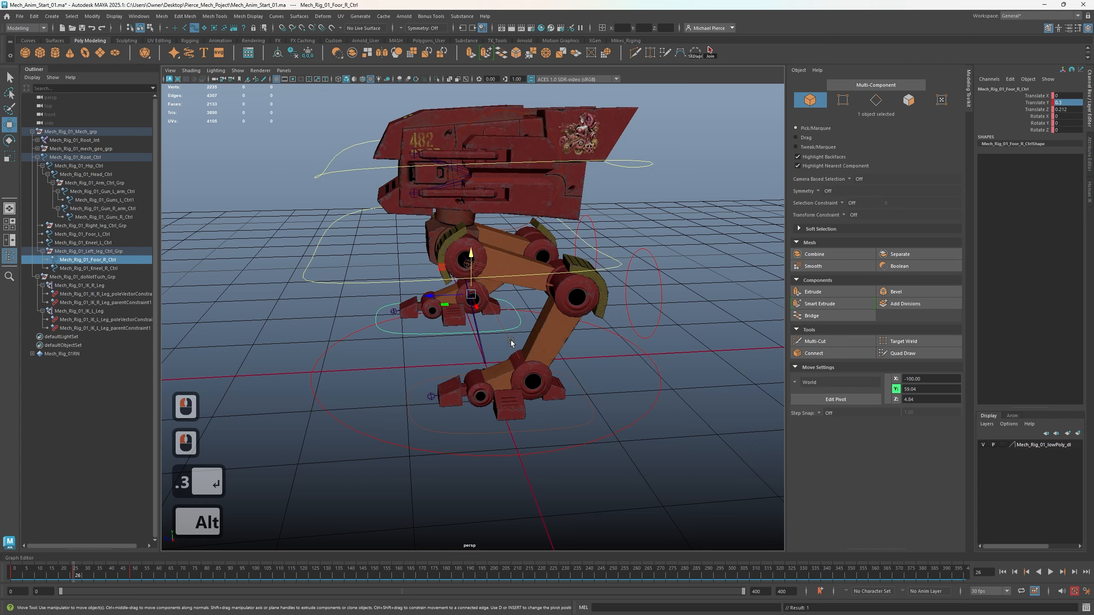
# Tilt the right foot control at frame 26 by setting its Rotate X to 7
pyautogui.keyDown('alt'); pyautogui.moveTo(510, 345); pyautogui.dragTo(667, 336); pyautogui.keyUp('alt')
pyautogui.scroll(3, 547, 351)
pyautogui.press('e')
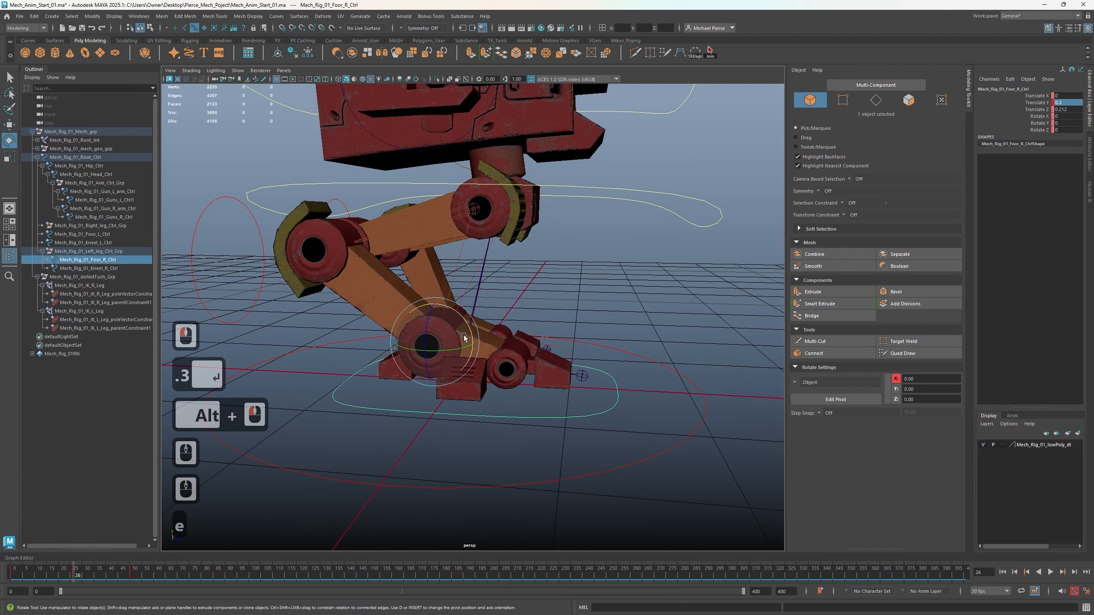
pyautogui.moveTo(467, 321); pyautogui.dragTo(476, 332)
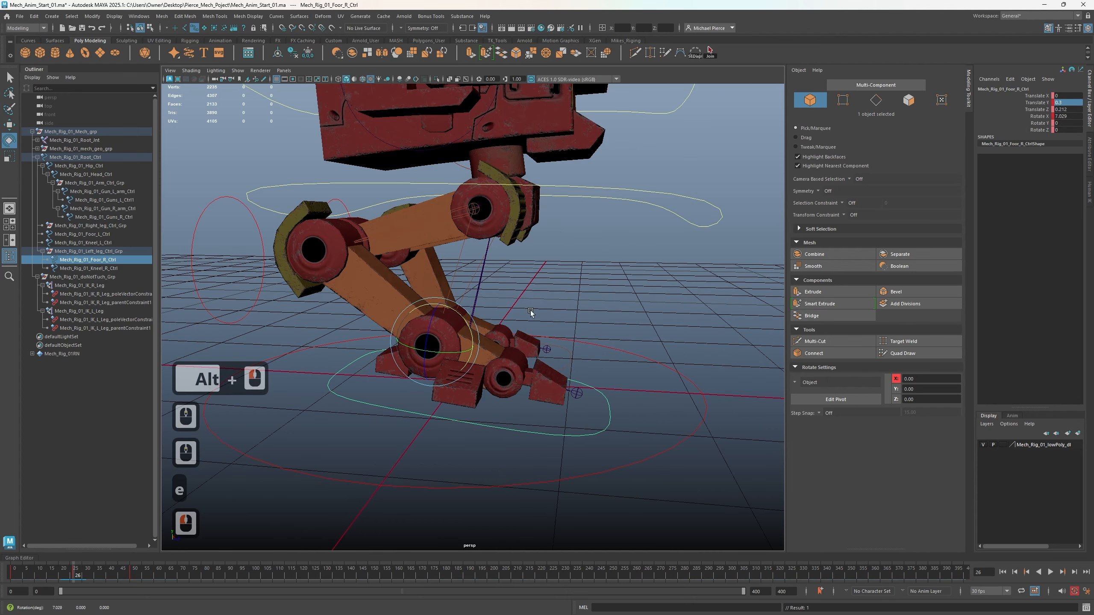
pyautogui.click(1062, 116)
pyautogui.write('7')
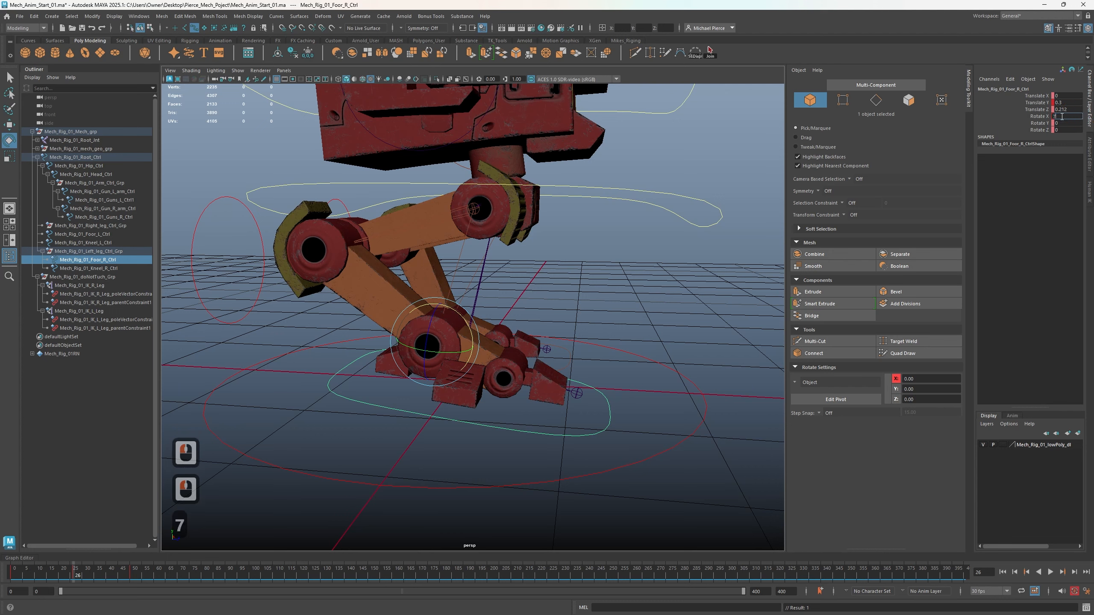
pyautogui.press('Return')
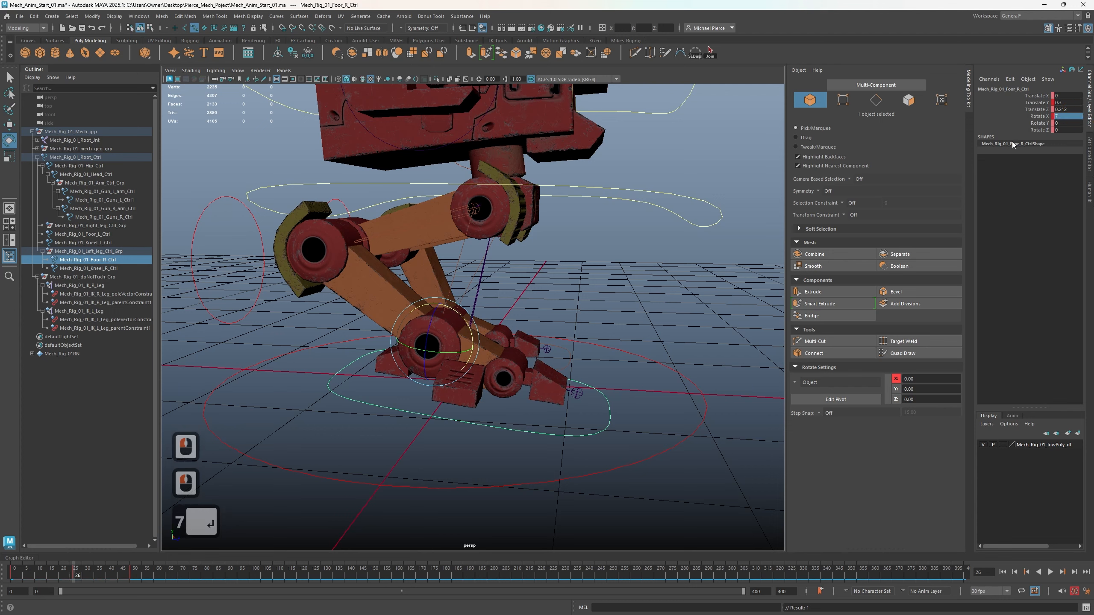
# Scrub the timeline from frame 26 to frame 51 to review the right foot's step motion
pyautogui.click(1065, 109)
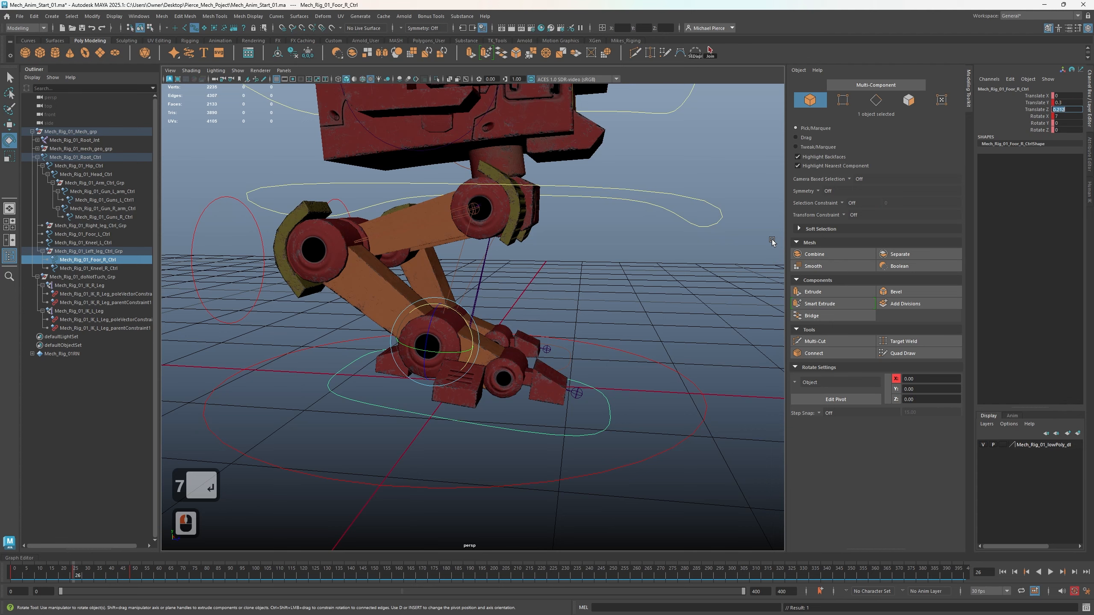
pyautogui.keyDown('alt'); pyautogui.moveTo(714, 292); pyautogui.dragTo(612, 285); pyautogui.keyUp('alt')
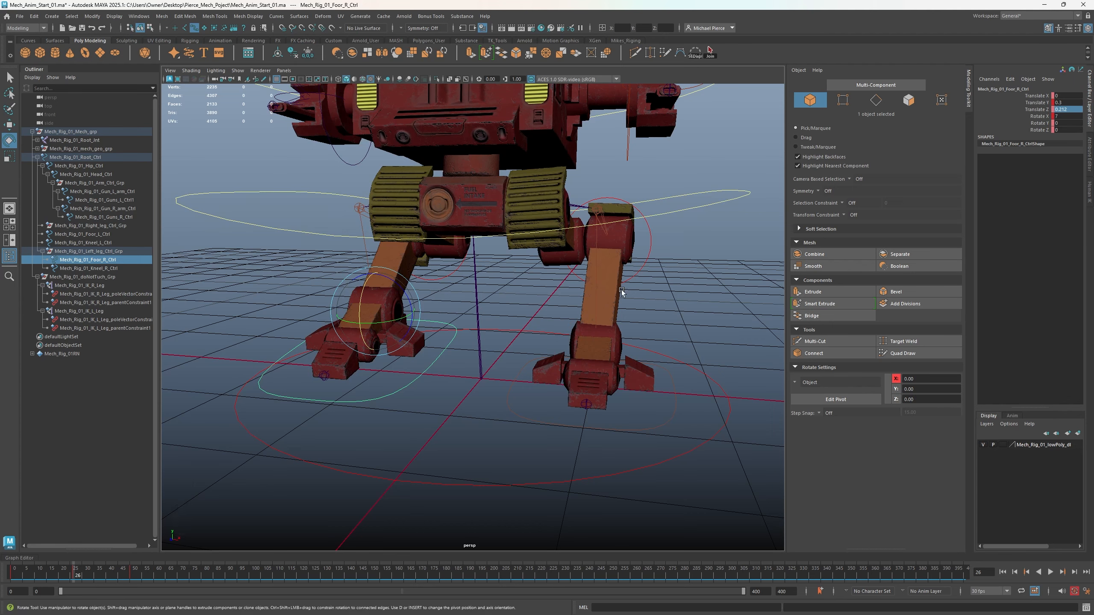
pyautogui.moveTo(75, 574); pyautogui.dragTo(133, 579)
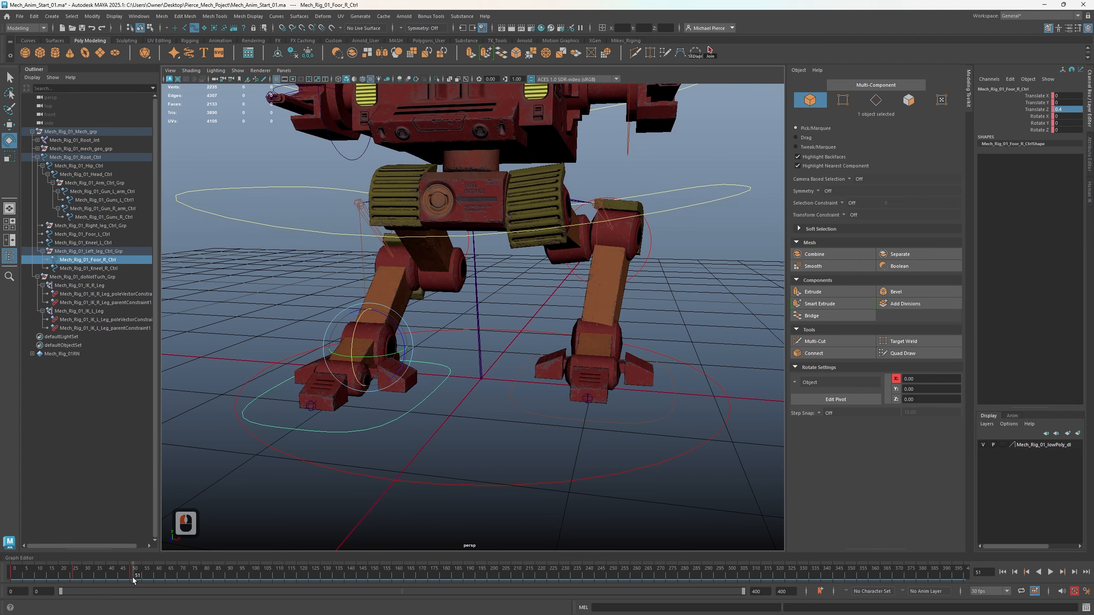
pyautogui.scroll(-4, 559, 362)
pyautogui.keyDown('alt'); pyautogui.moveTo(559, 363); pyautogui.dragTo(383, 429); pyautogui.keyUp('alt')
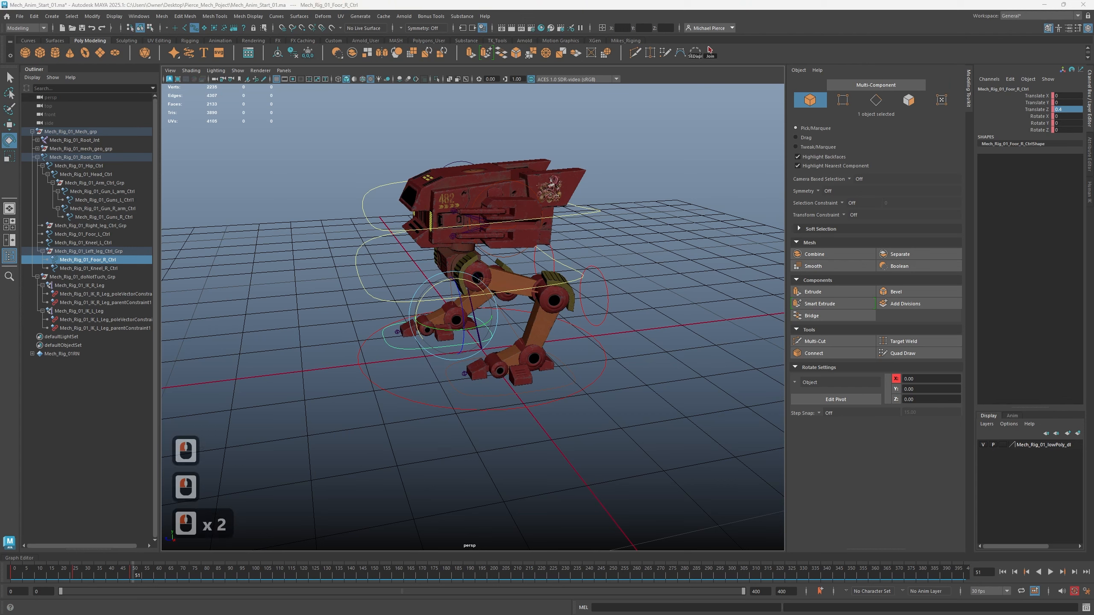
# Write "frame 1-50 startup" in a blank sticky note and move the note back off the screen
pyautogui.moveTo(0, 168); pyautogui.dragTo(312, 236)
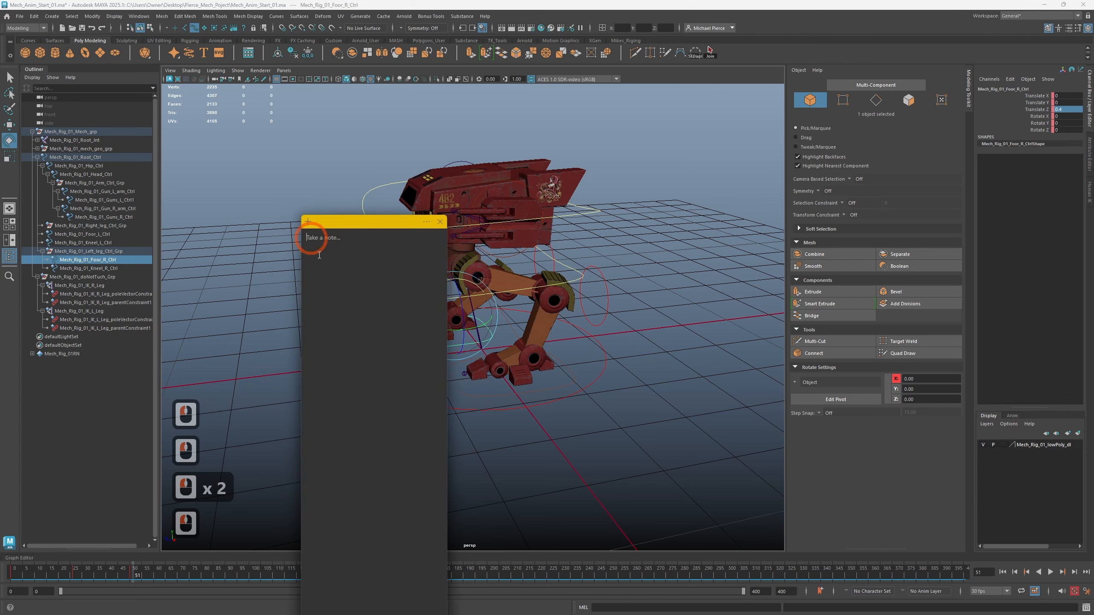
pyautogui.click(343, 254)
pyautogui.write('fram')
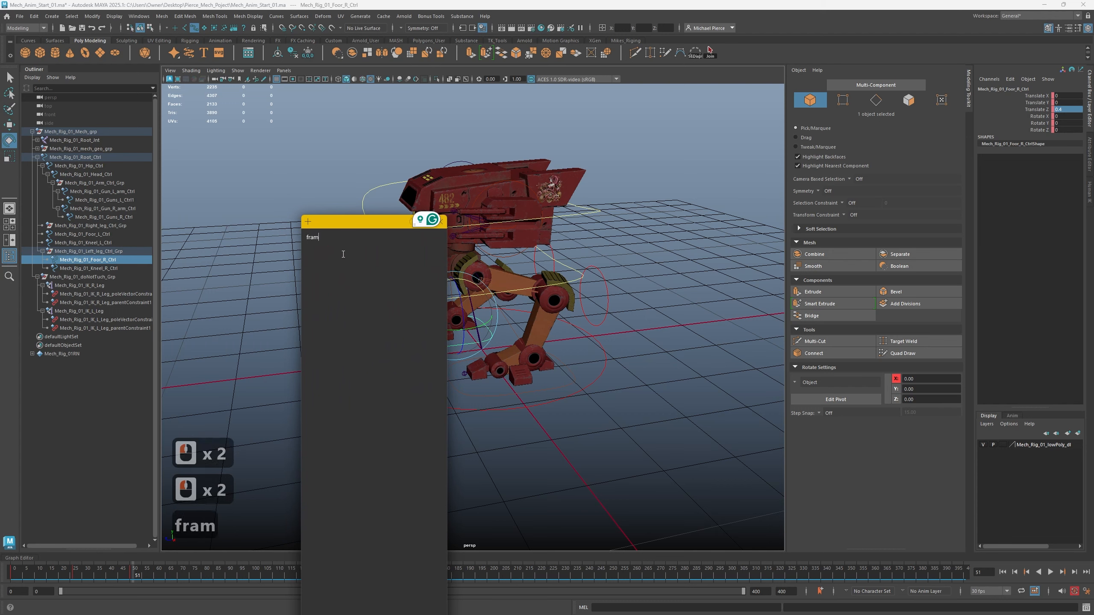
pyautogui.write('e 5')
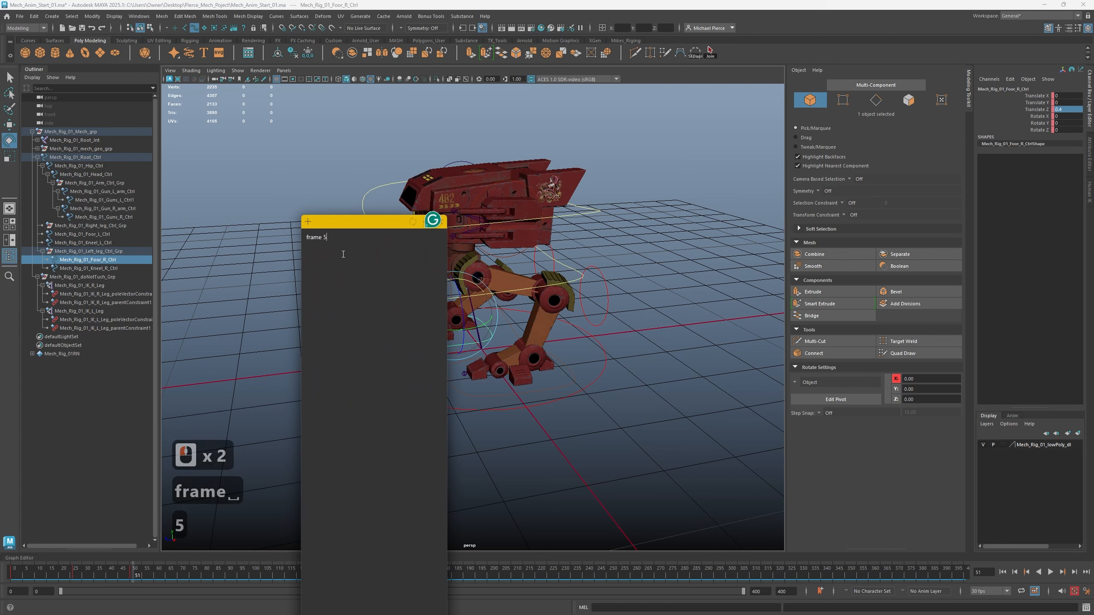
pyautogui.press('BackSpace')
pyautogui.write('1-50 ')
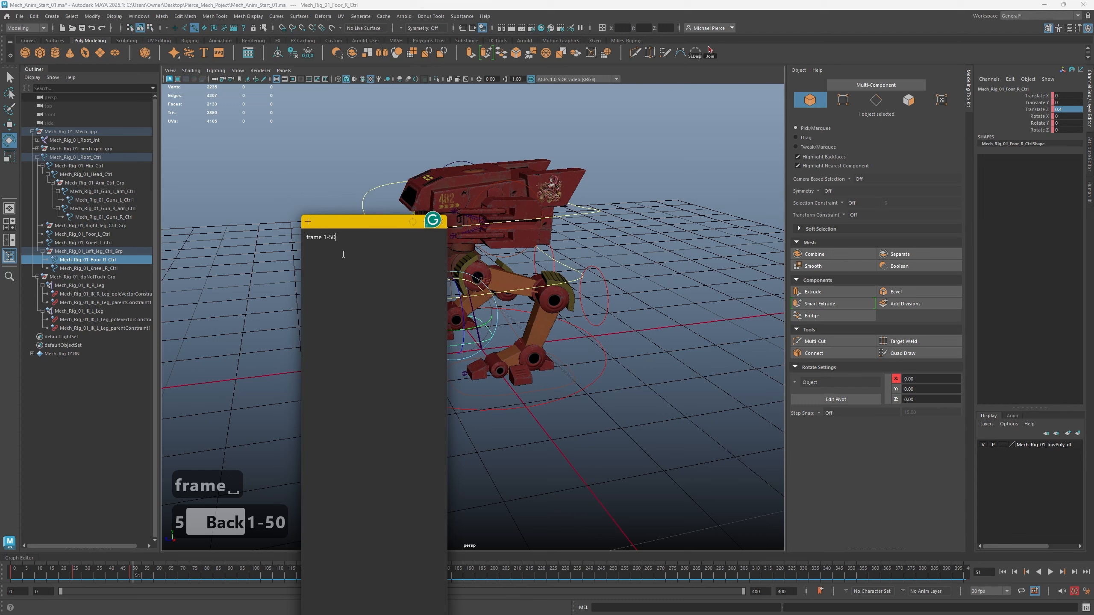
pyautogui.write('star')
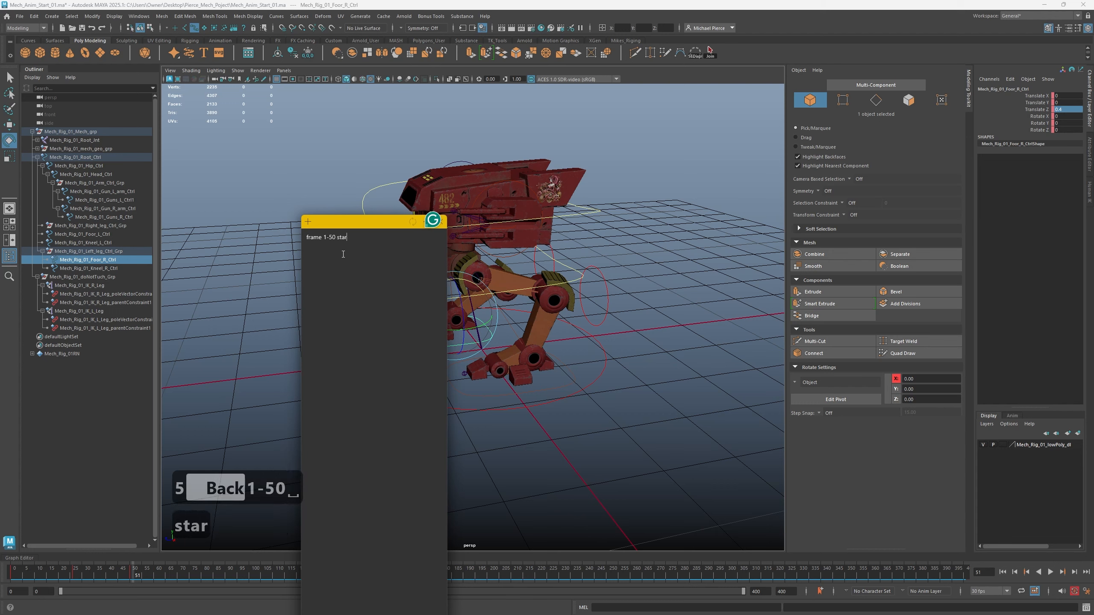
pyautogui.press('BackSpace')
pyautogui.press('BackSpace')
pyautogui.press('BackSpace')
pyautogui.press('BackSpace')
pyautogui.write('sta')
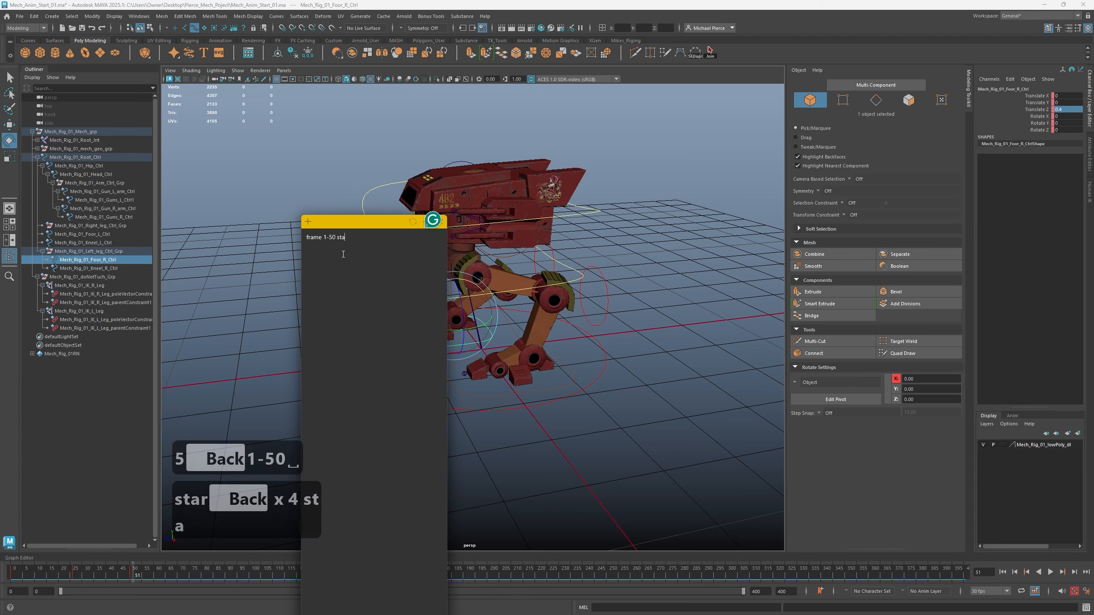
pyautogui.write('rtu')
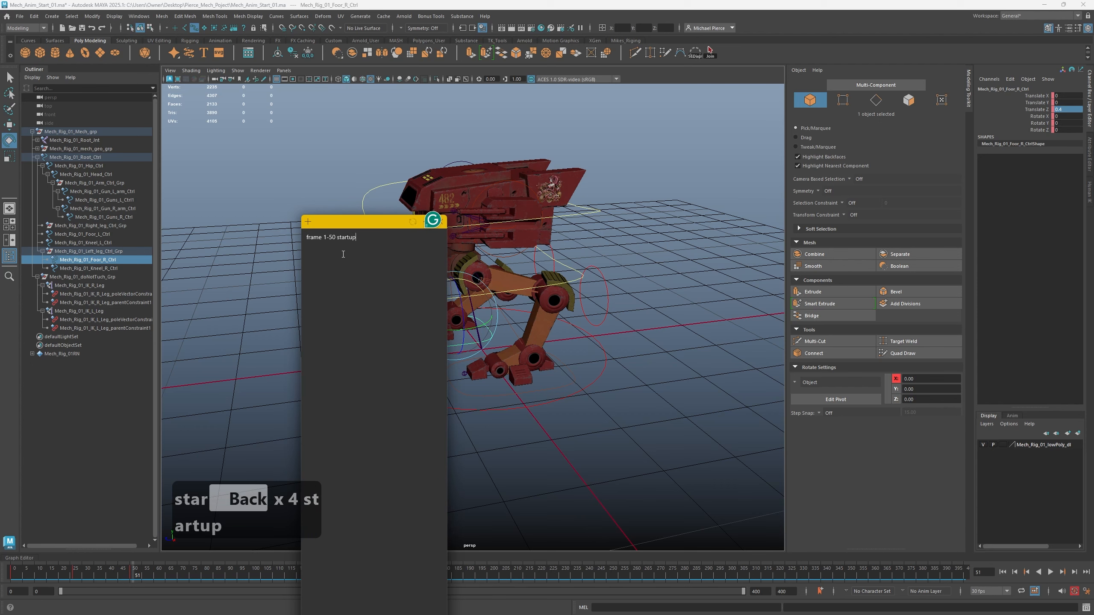
pyautogui.write('p')
pyautogui.press('Return')
pyautogui.press('Return')
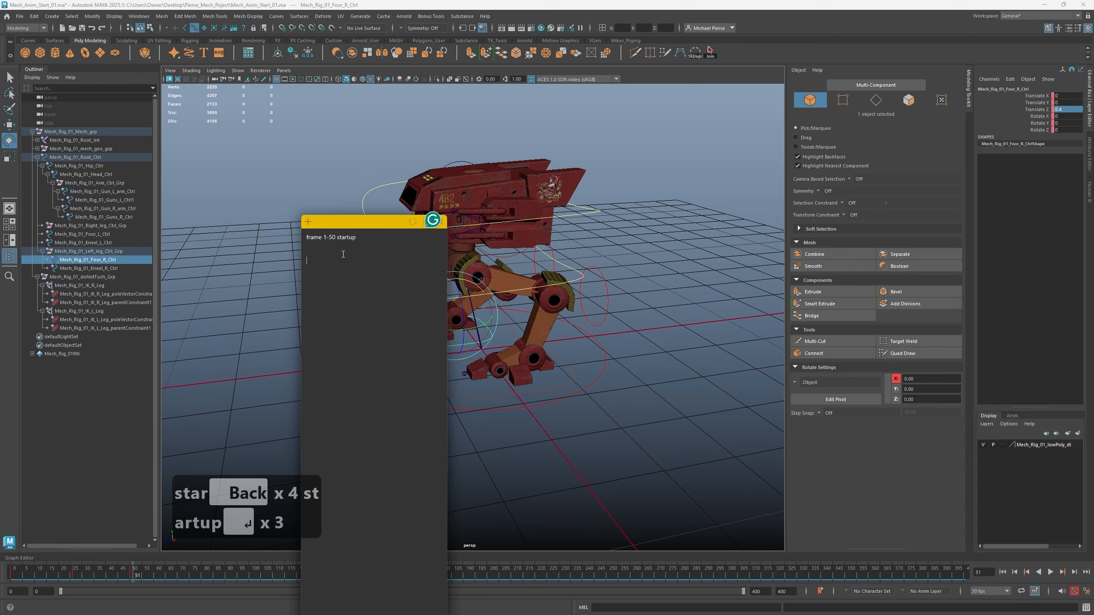
pyautogui.moveTo(319, 222); pyautogui.dragTo(0, 187)
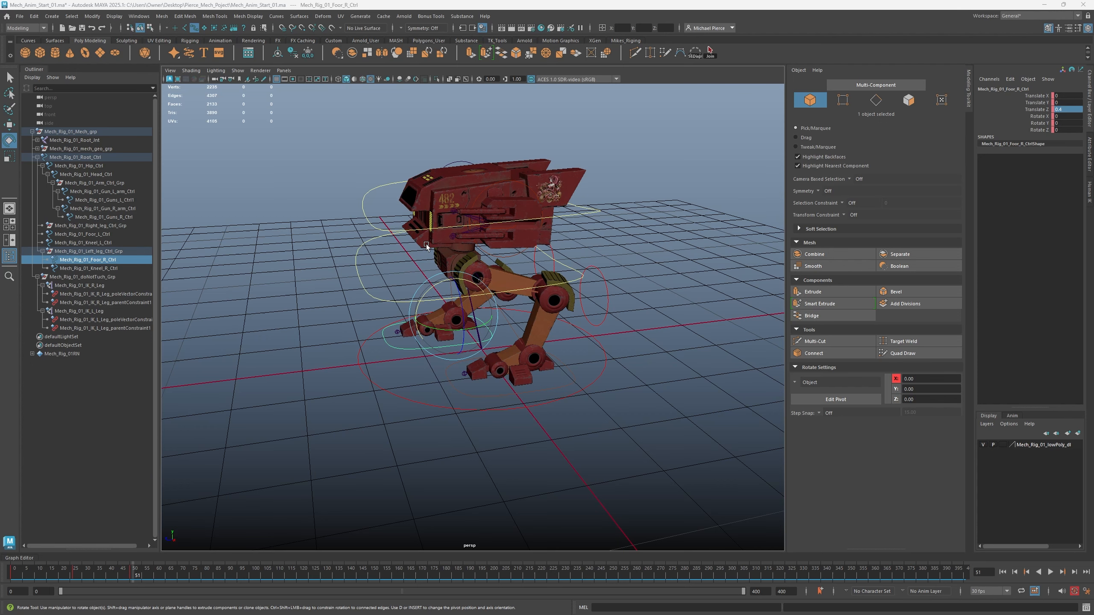
pyautogui.scroll(3, 416, 253)
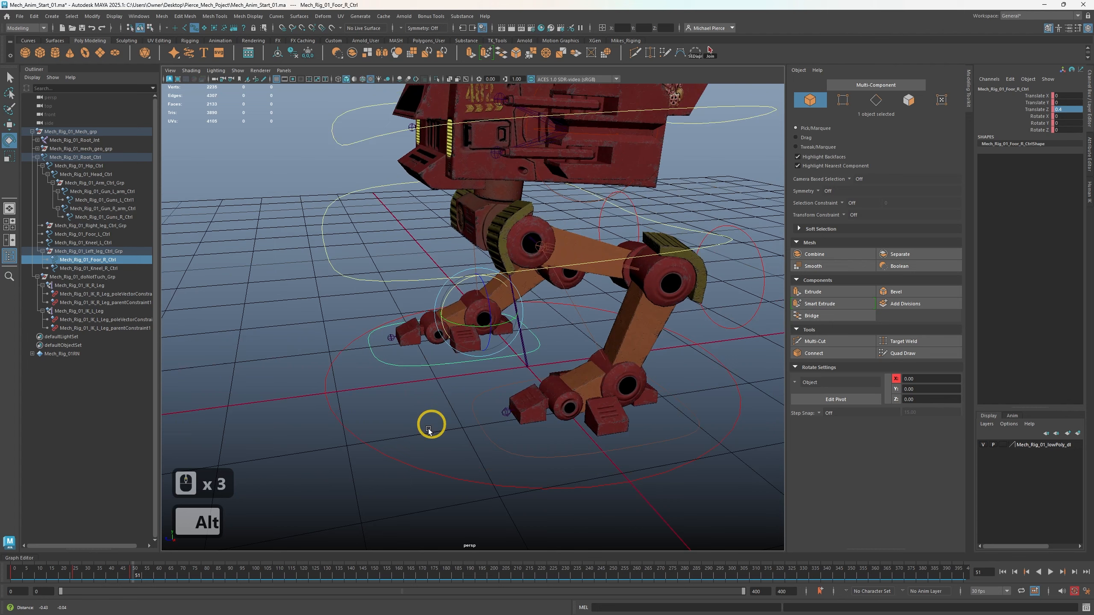
pyautogui.keyDown('alt'); pyautogui.moveTo(429, 431); pyautogui.dragTo(413, 454, button='middle'); pyautogui.keyUp('alt')
pyautogui.scroll(-3, 392, 413)
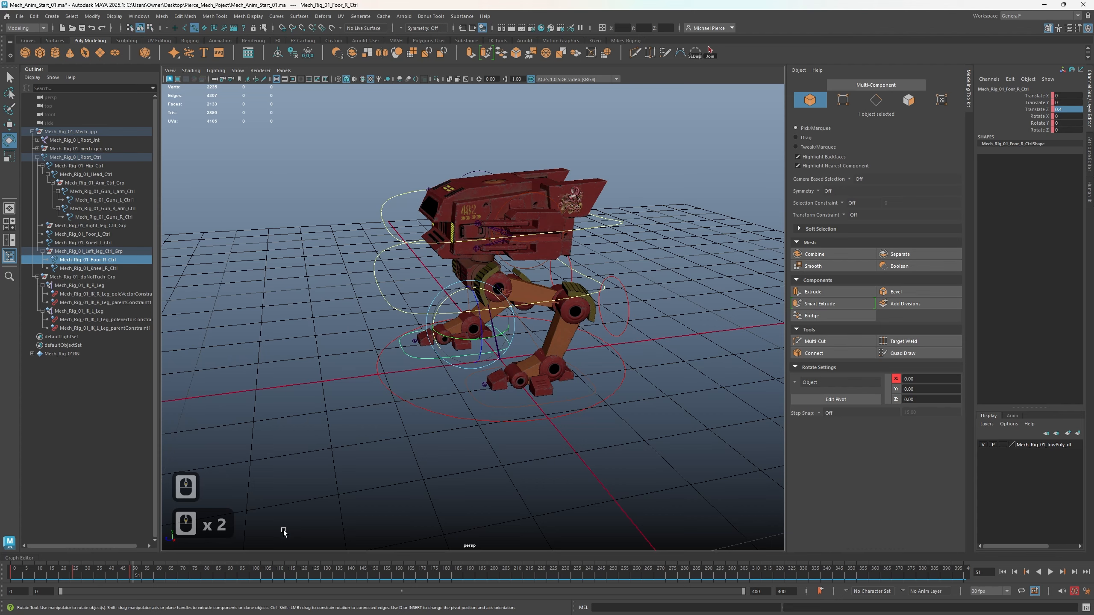
pyautogui.scroll(2, 393, 441)
pyautogui.keyDown('alt'); pyautogui.moveTo(387, 443); pyautogui.dragTo(444, 462); pyautogui.keyUp('alt')
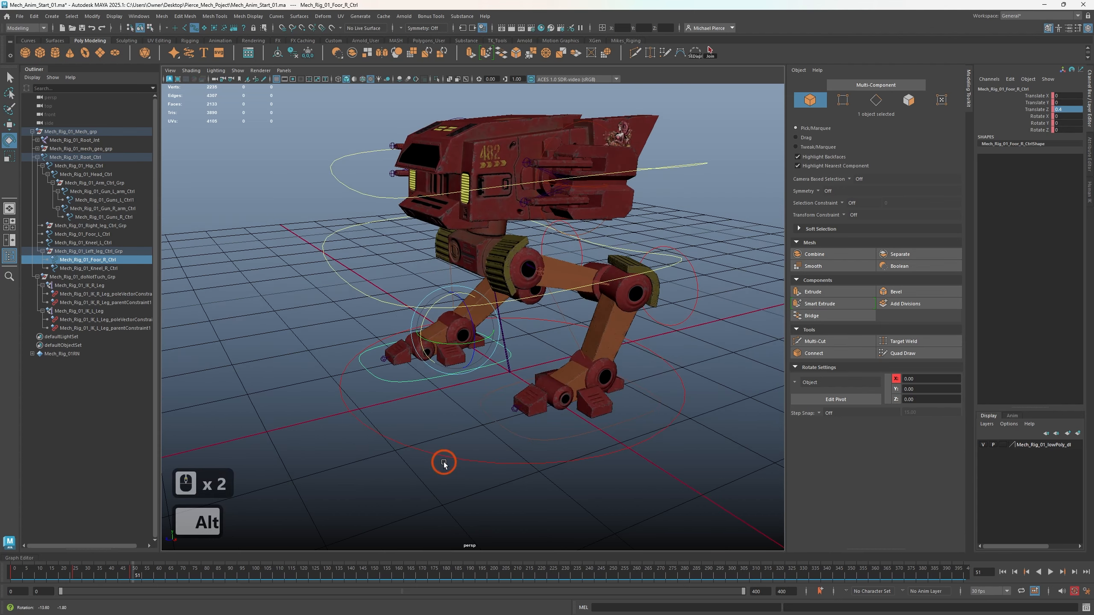
pyautogui.keyDown('alt'); pyautogui.moveTo(500, 477); pyautogui.dragTo(521, 432, button='middle'); pyautogui.keyUp('alt')
pyautogui.keyDown('alt'); pyautogui.moveTo(521, 433); pyautogui.dragTo(523, 440); pyautogui.keyUp('alt')
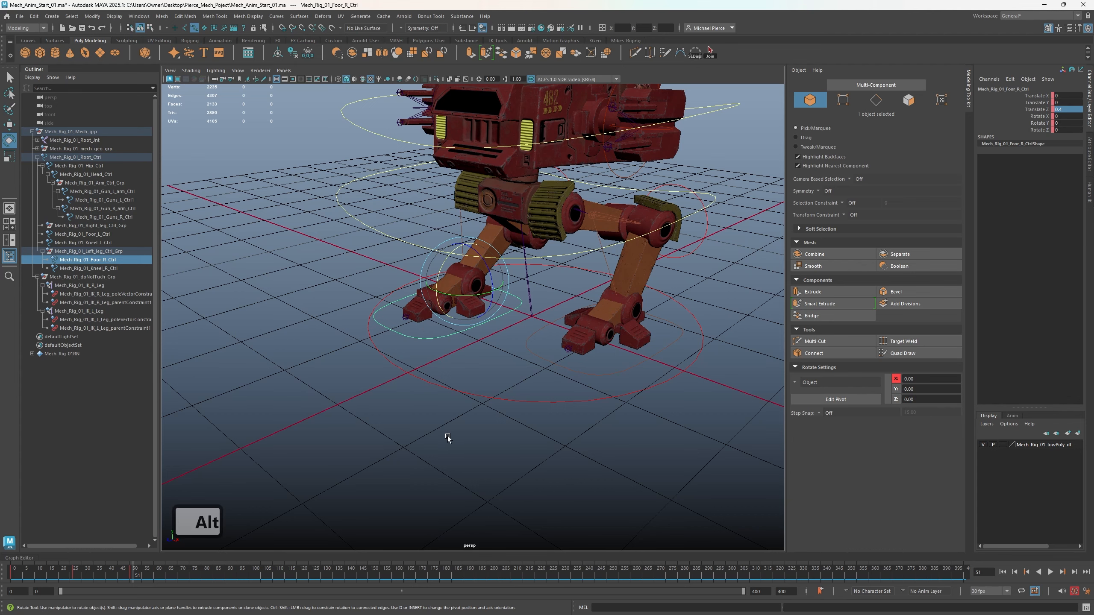
pyautogui.keyDown('alt'); pyautogui.moveTo(448, 437); pyautogui.dragTo(426, 414); pyautogui.keyUp('alt')
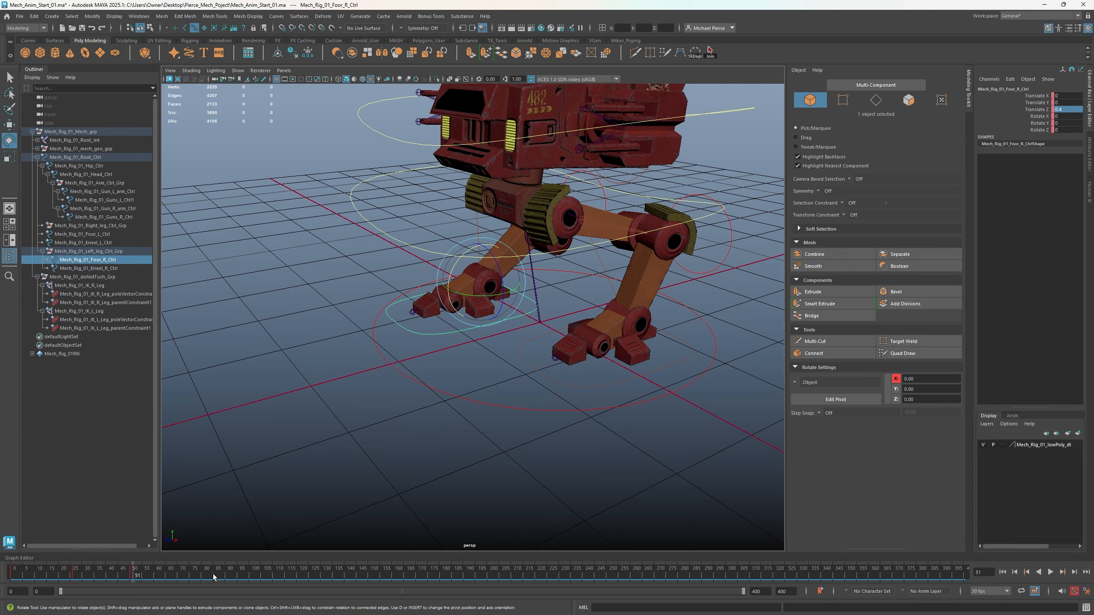
# Move the current time to frame 100
pyautogui.click(250, 573)
pyautogui.moveTo(250, 574); pyautogui.dragTo(250, 581)
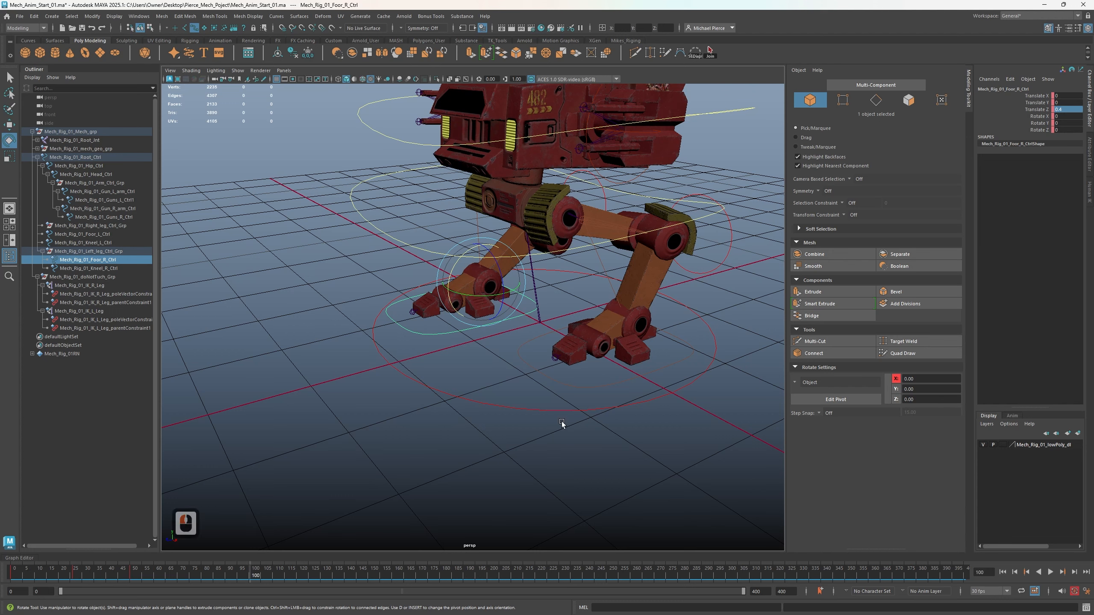
# Select all the mech rig controls and set a key on them at frame 100
pyautogui.scroll(-3, 320, 340)
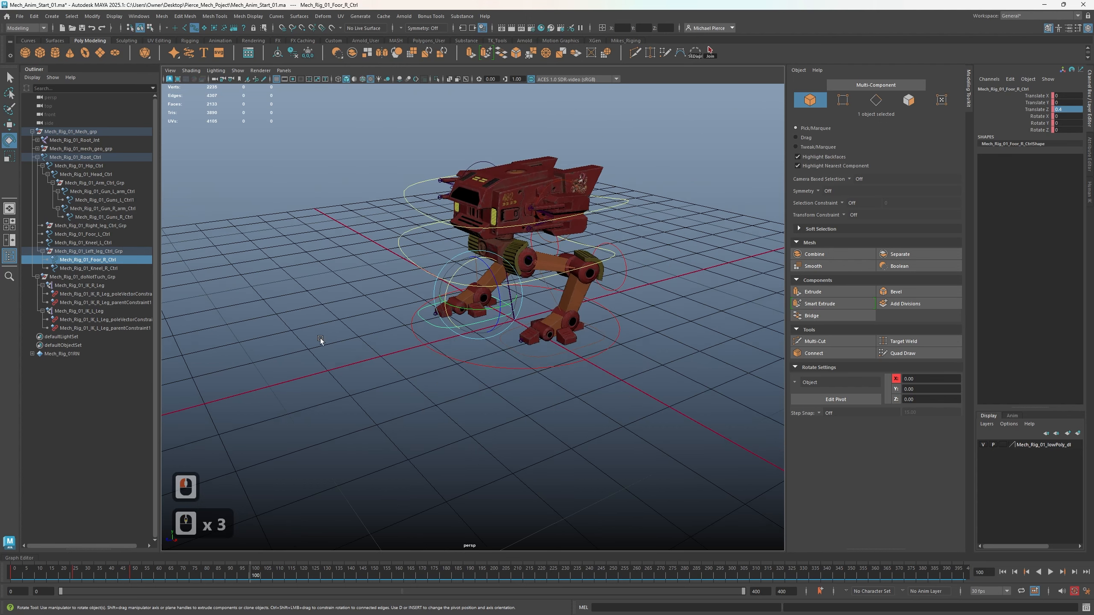
pyautogui.moveTo(310, 113); pyautogui.dragTo(706, 407)
pyautogui.press('s')
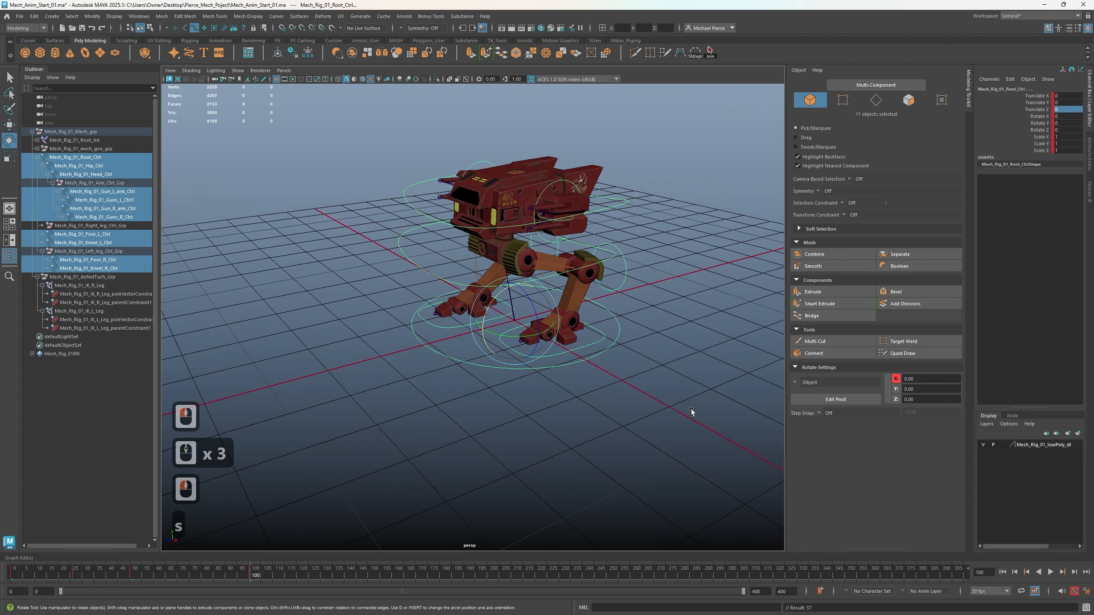
# Scrub back to the start of the timeline and play the animation to review the startup motion
pyautogui.scroll(3, 451, 383)
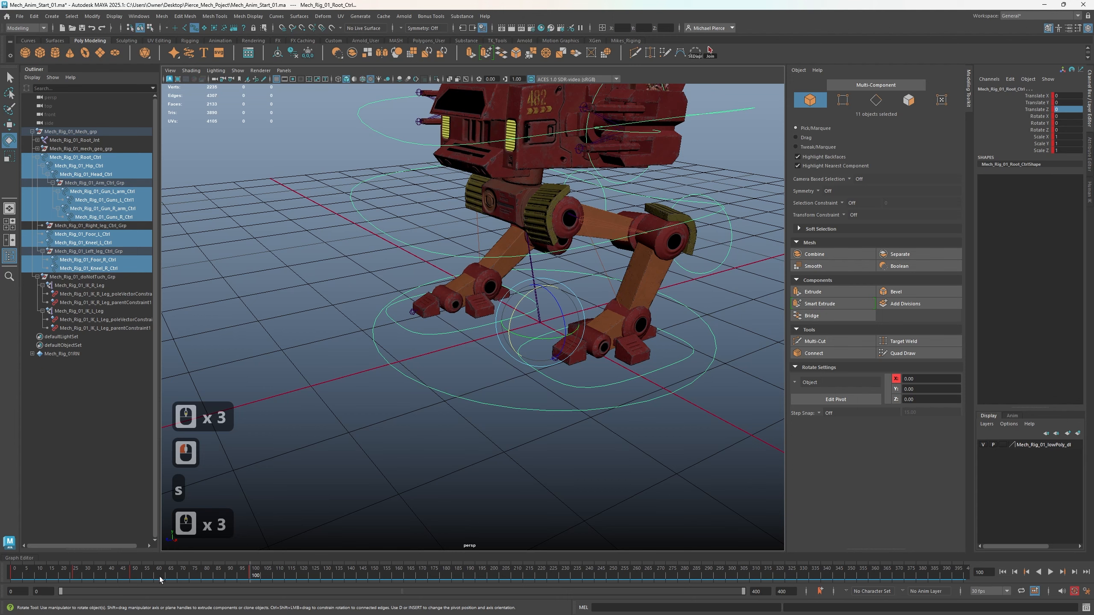
pyautogui.moveTo(146, 577); pyautogui.dragTo(10, 580)
pyautogui.hotkey('alt', 'v')
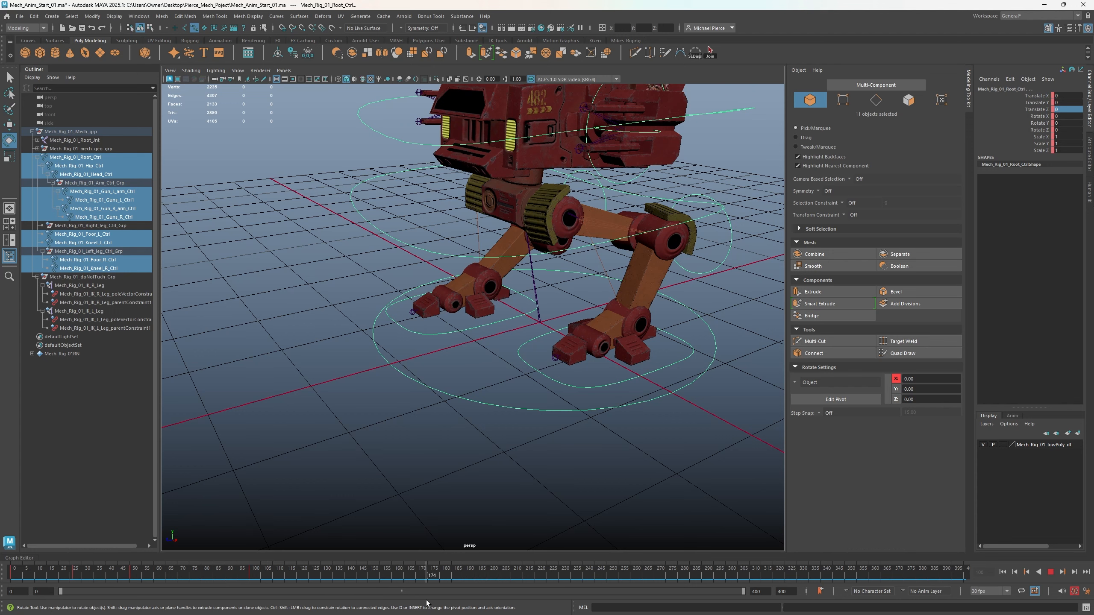
pyautogui.moveTo(426, 604)
pyautogui.mouseDown()
pyautogui.moveTo(391, 593)
pyautogui.moveTo(494, 583)
pyautogui.moveTo(392, 584)
pyautogui.moveTo(484, 579)
pyautogui.mouseUp()
pyautogui.click(490, 577)
pyautogui.press('s')
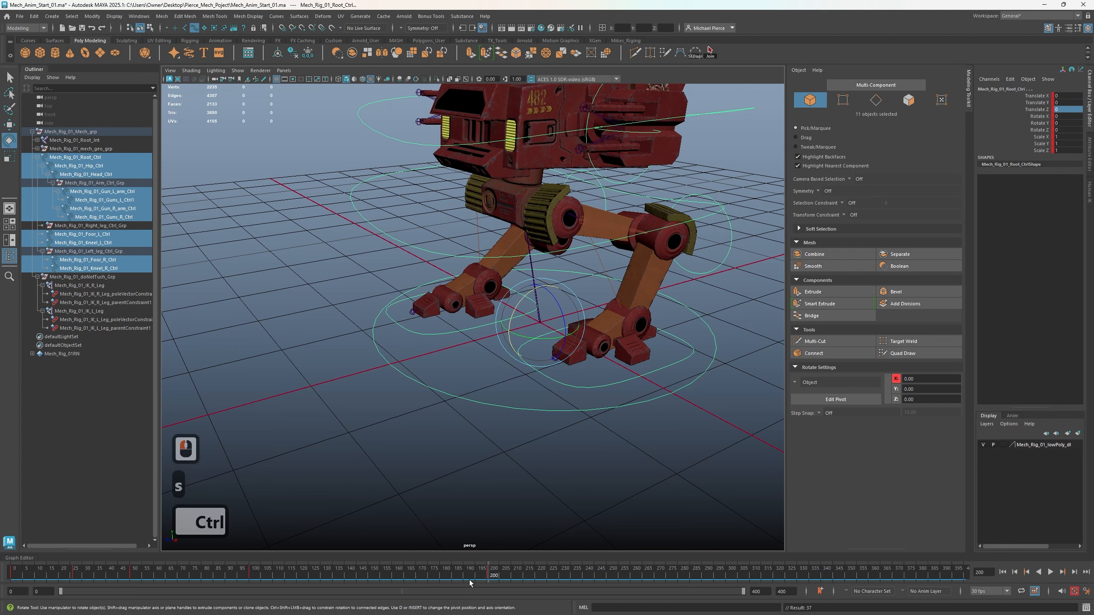
pyautogui.hotkey('ctrl', 'z')
# Set a key on all the rig controls at frame 150
pyautogui.click(374, 583)
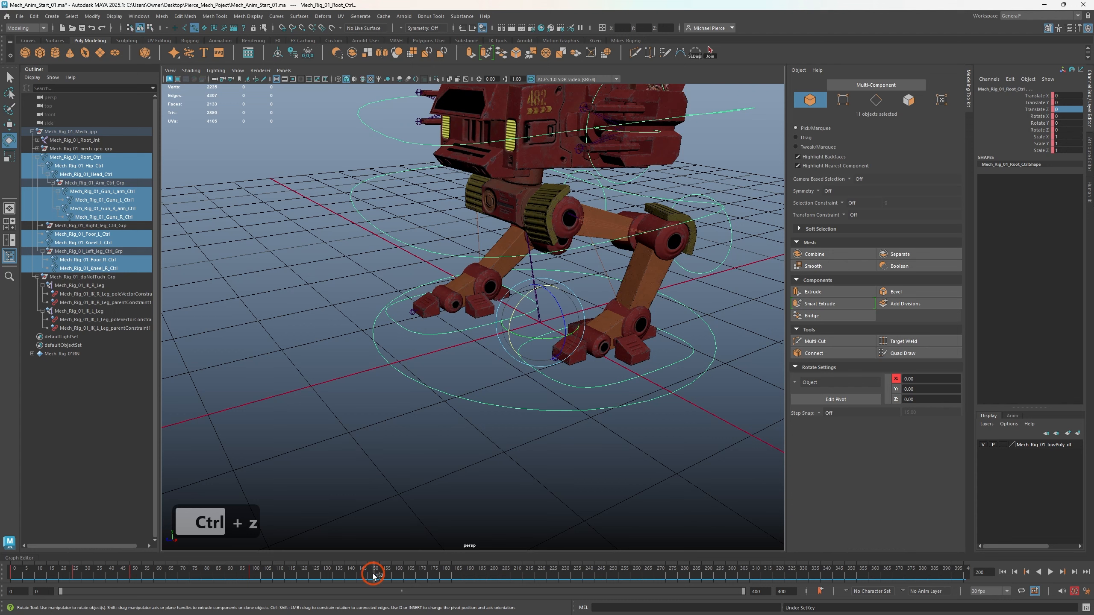
pyautogui.click(369, 577)
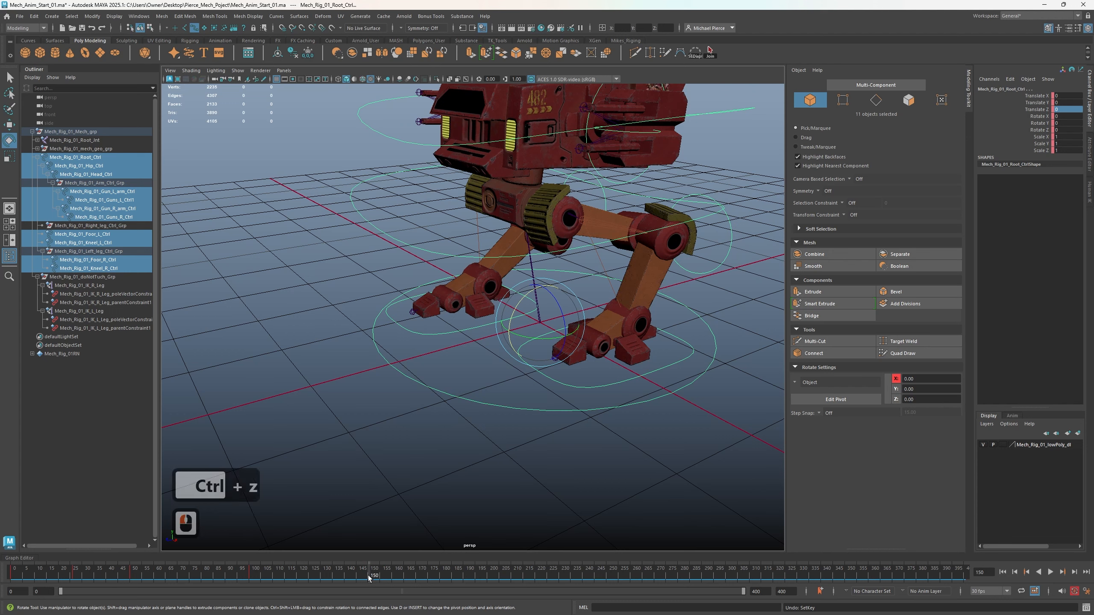
pyautogui.press('s')
# At frame 125, raise the hip control to a Translate Y of about 0.109
pyautogui.moveTo(365, 578); pyautogui.dragTo(311, 576)
pyautogui.keyDown('alt'); pyautogui.moveTo(527, 330); pyautogui.dragTo(450, 474, button='middle'); pyautogui.keyUp('alt')
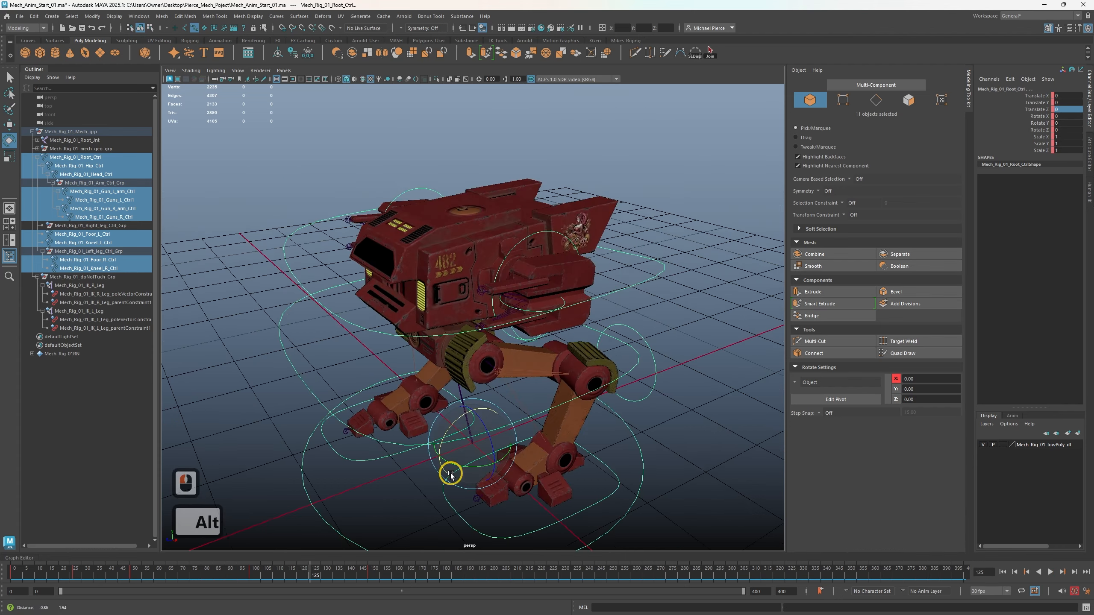
pyautogui.keyDown('alt'); pyautogui.moveTo(448, 432); pyautogui.dragTo(425, 437); pyautogui.keyUp('alt')
pyautogui.press('w')
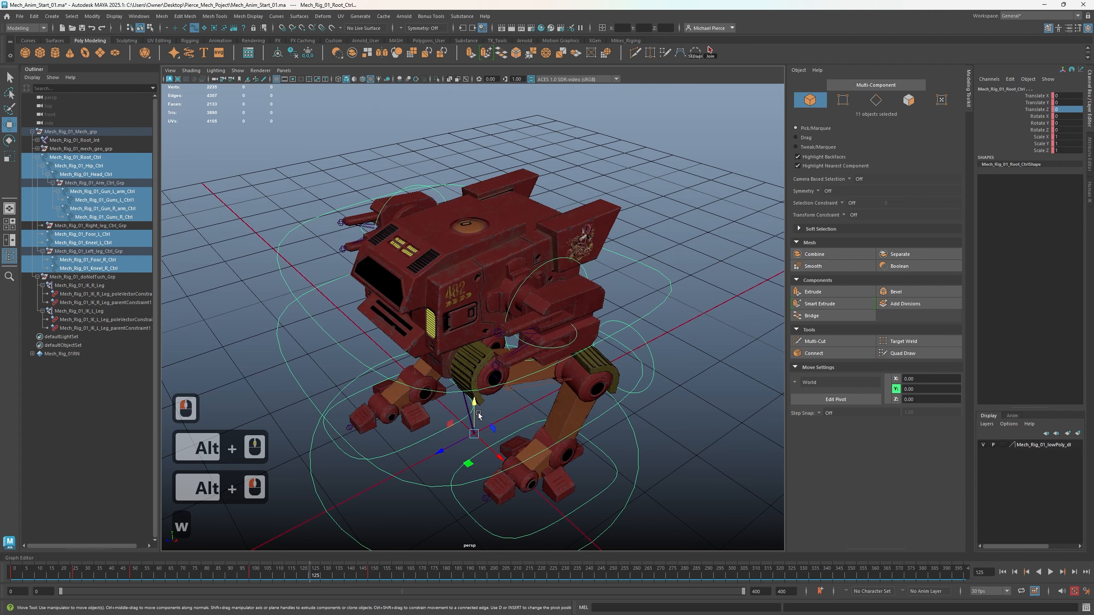
pyautogui.scroll(2, 477, 414)
pyautogui.keyDown('alt'); pyautogui.moveTo(478, 414); pyautogui.dragTo(487, 389, button='middle'); pyautogui.keyUp('alt')
pyautogui.keyDown('alt'); pyautogui.moveTo(487, 389); pyautogui.dragTo(471, 385); pyautogui.keyUp('alt')
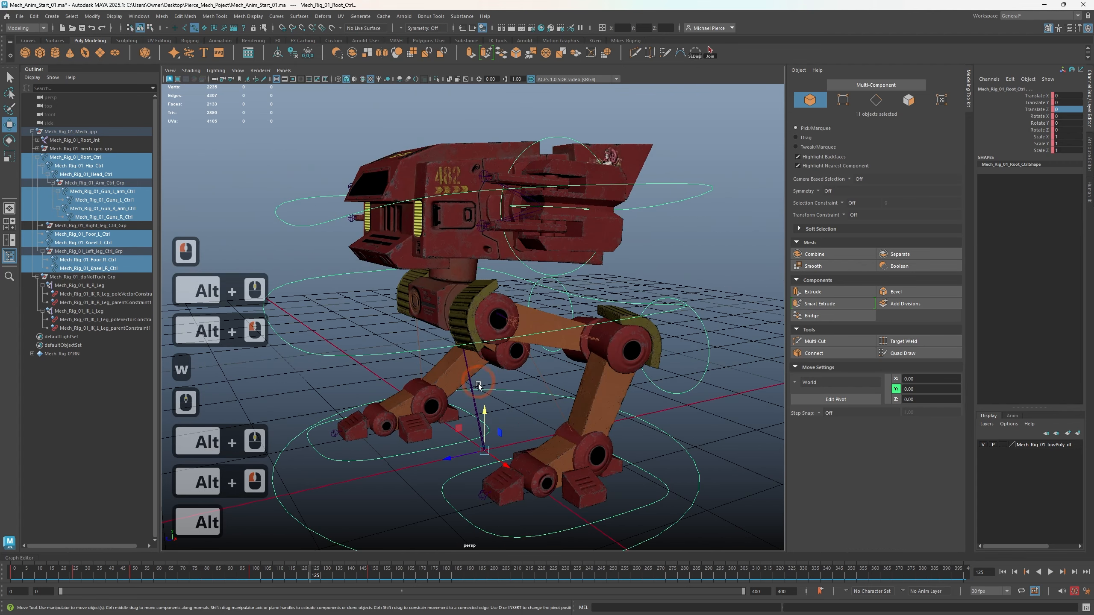
pyautogui.click(454, 347)
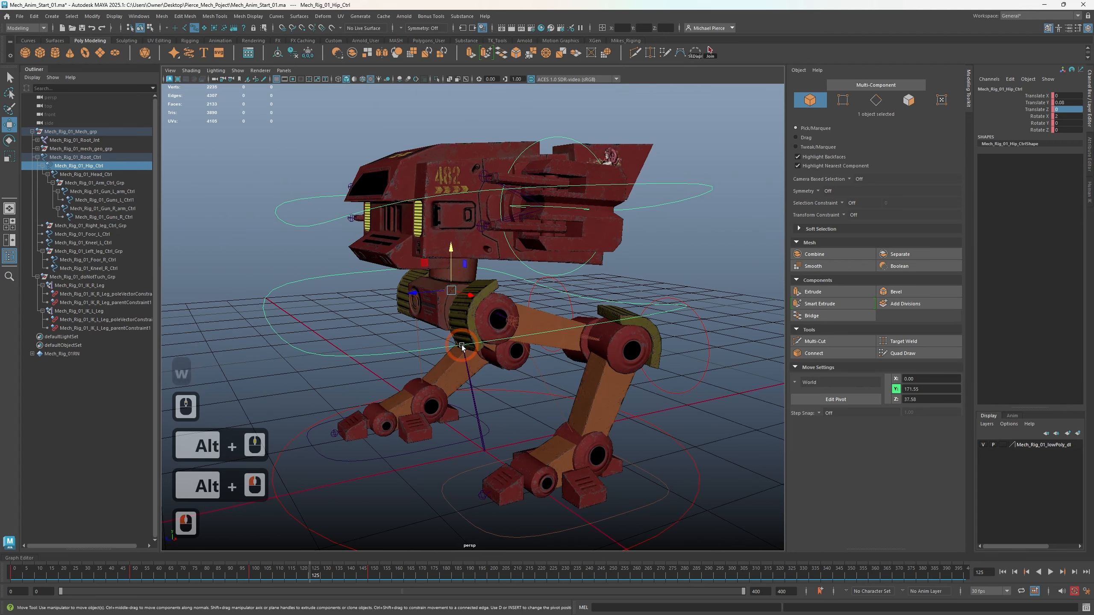
pyautogui.click(456, 270)
pyautogui.moveTo(457, 269); pyautogui.dragTo(459, 265)
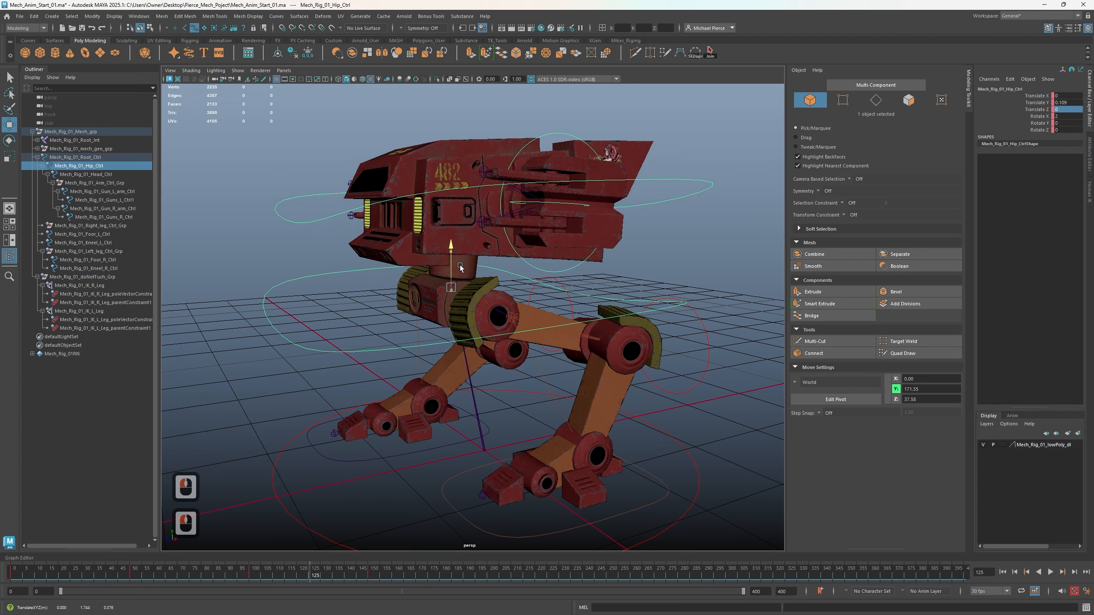
pyautogui.click(460, 265)
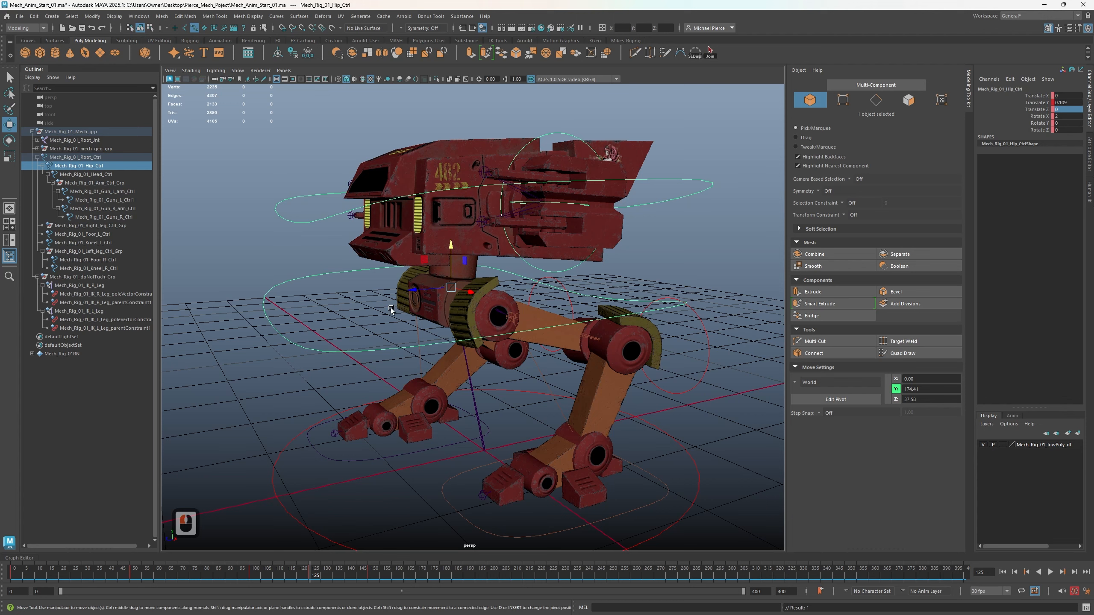
# Select the head control at frame 125 and check which of its channels can be keyed
pyautogui.click(383, 210)
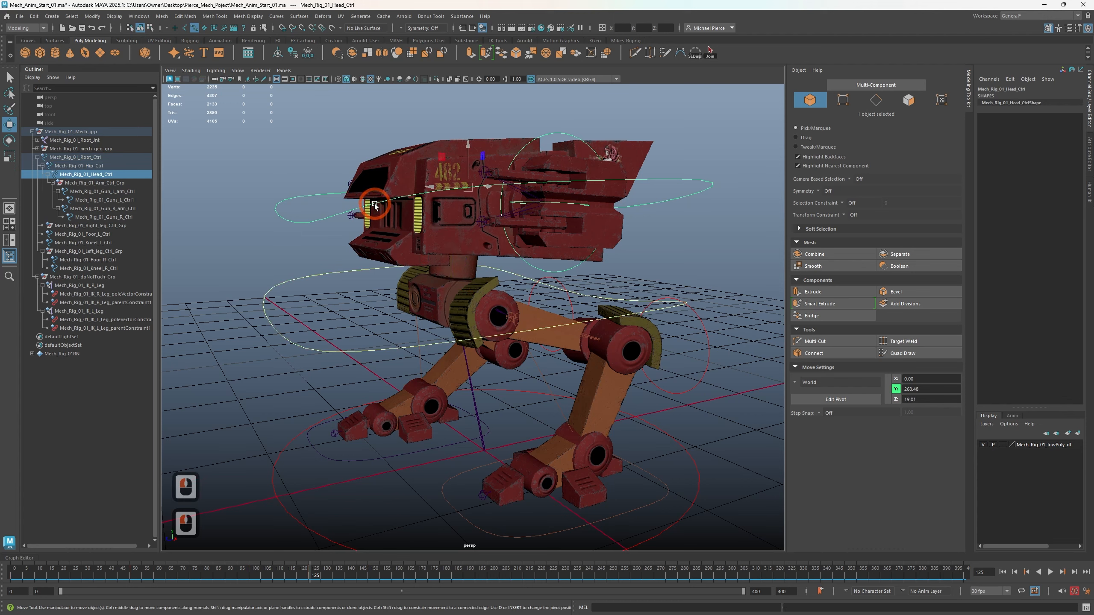
pyautogui.click(356, 205)
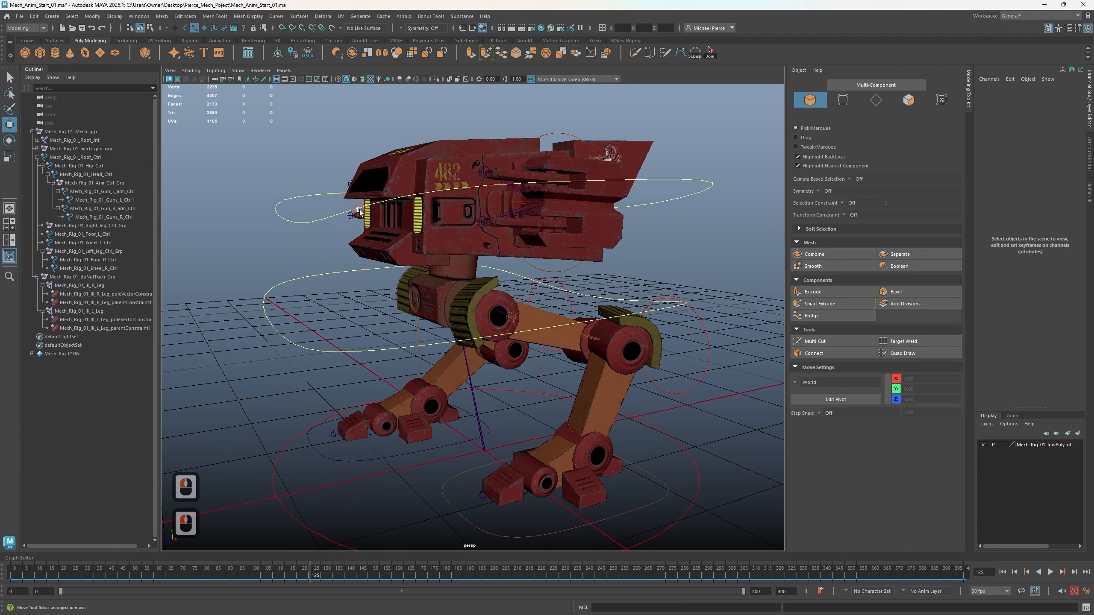
pyautogui.click(357, 207)
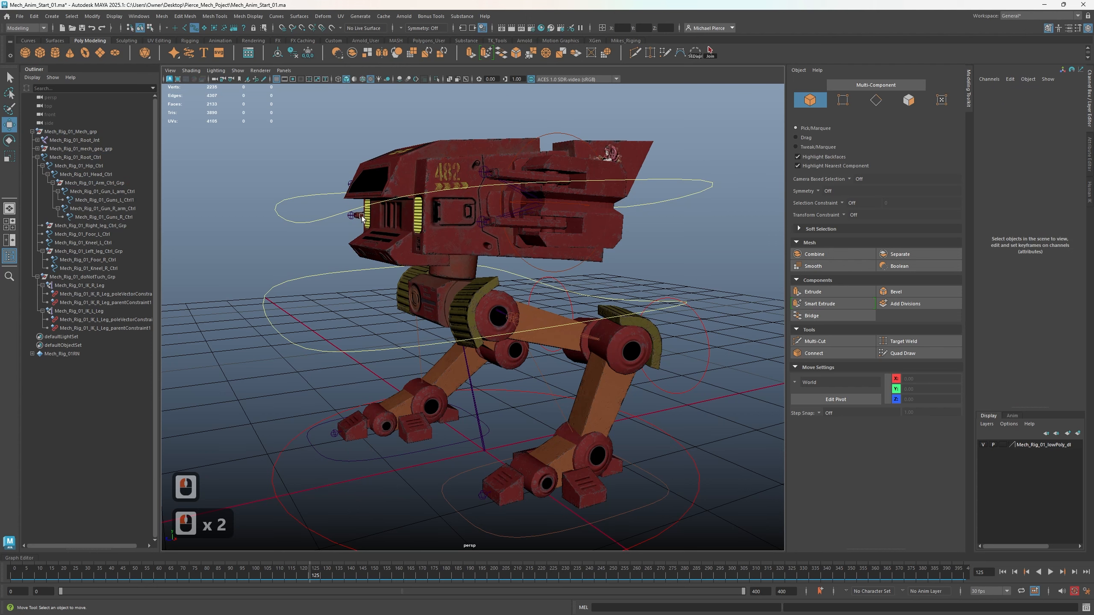
pyautogui.click(296, 220)
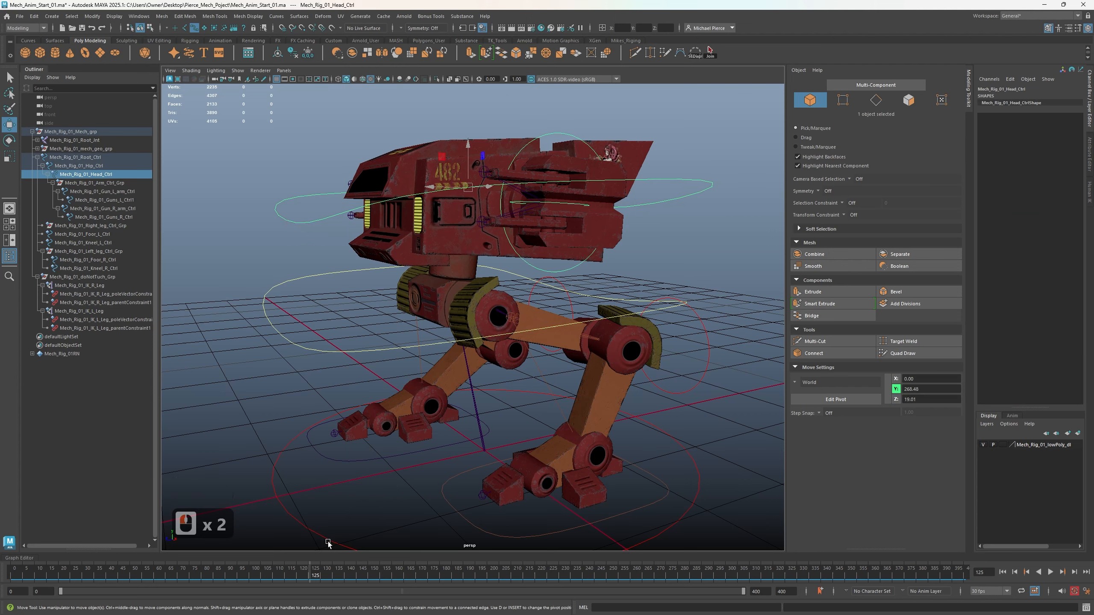
# Select all the rig controls again and set a key on them at frame 100
pyautogui.moveTo(276, 572); pyautogui.dragTo(62, 581)
pyautogui.scroll(-4, 269, 279)
pyautogui.moveTo(315, 177); pyautogui.dragTo(654, 442)
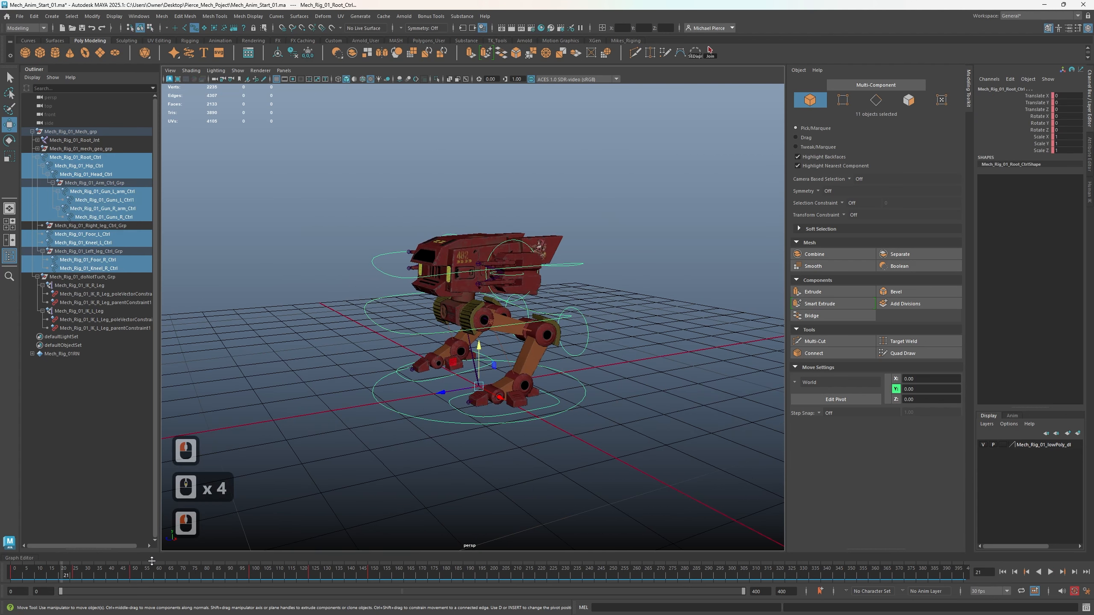
pyautogui.click(256, 572)
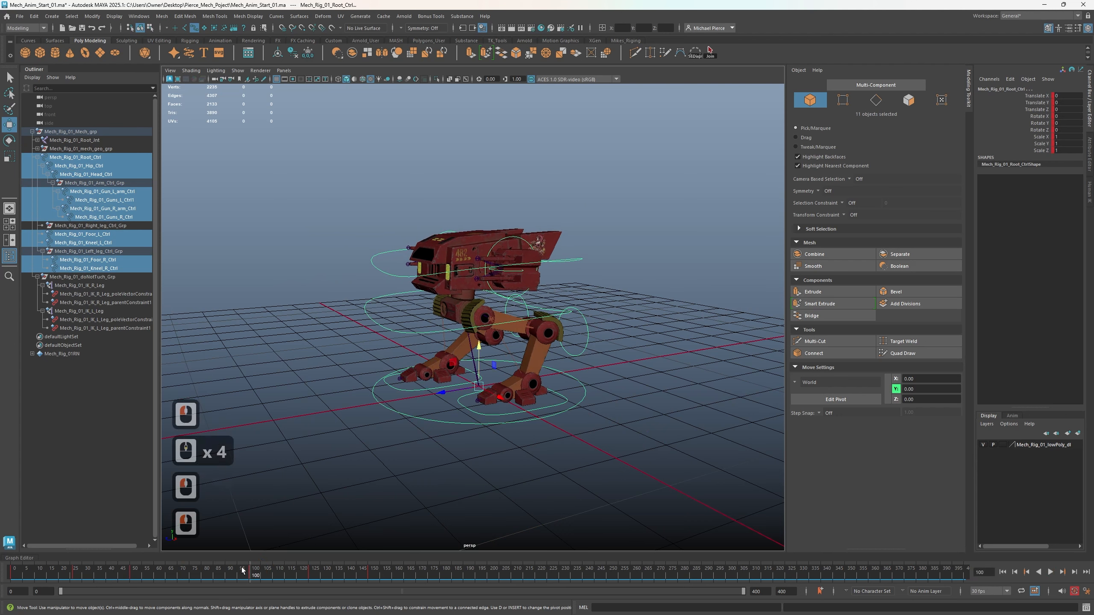
pyautogui.press('s')
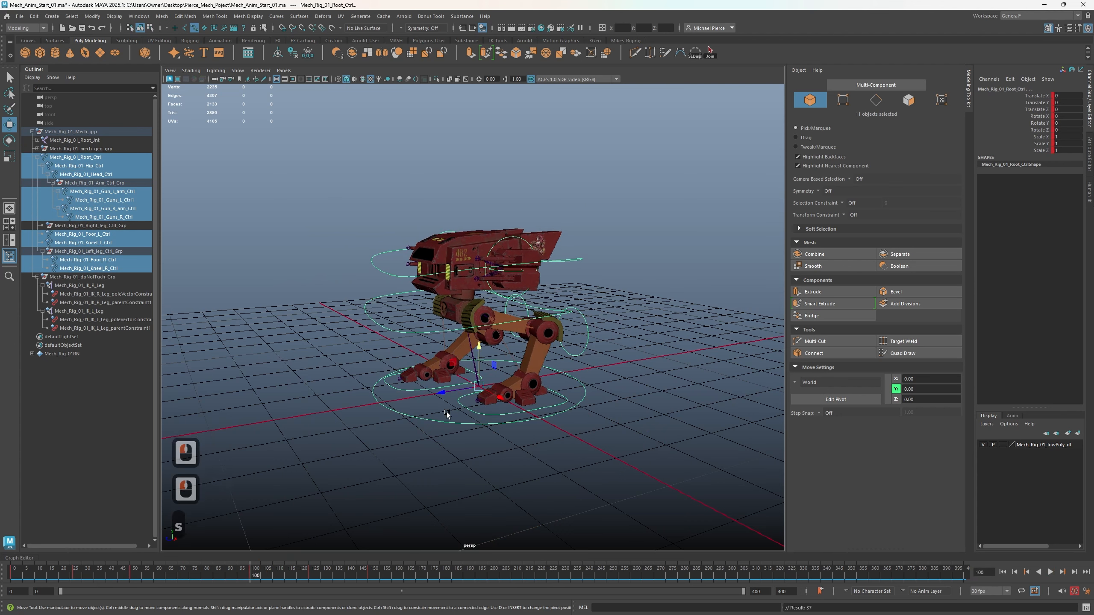
# Select the head control at frame 100 and examine its channels, rotation handles and shape attributes
pyautogui.click(404, 273)
pyautogui.click(408, 274)
pyautogui.click(408, 274)
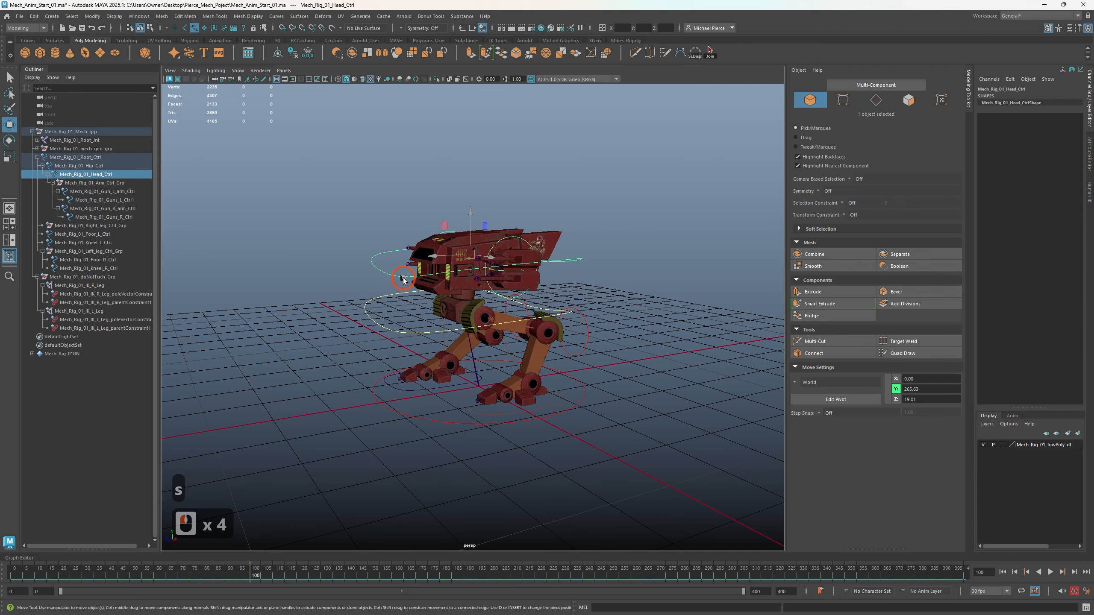
pyautogui.click(434, 281)
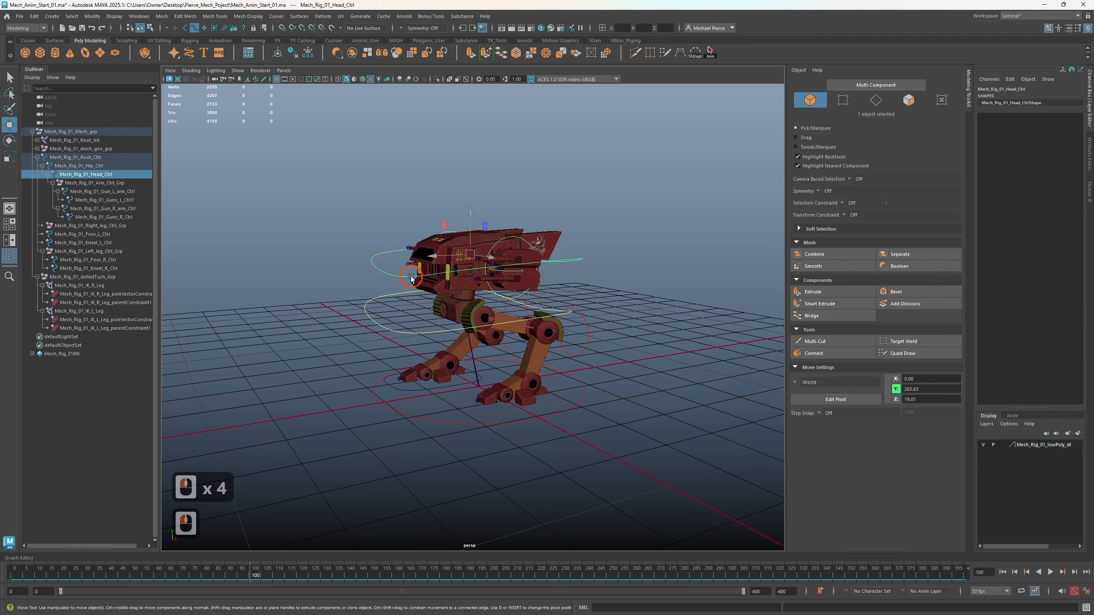
pyautogui.keyDown('alt'); pyautogui.moveTo(434, 281); pyautogui.dragTo(431, 327); pyautogui.keyUp('alt')
pyautogui.press('w')
pyautogui.press('e')
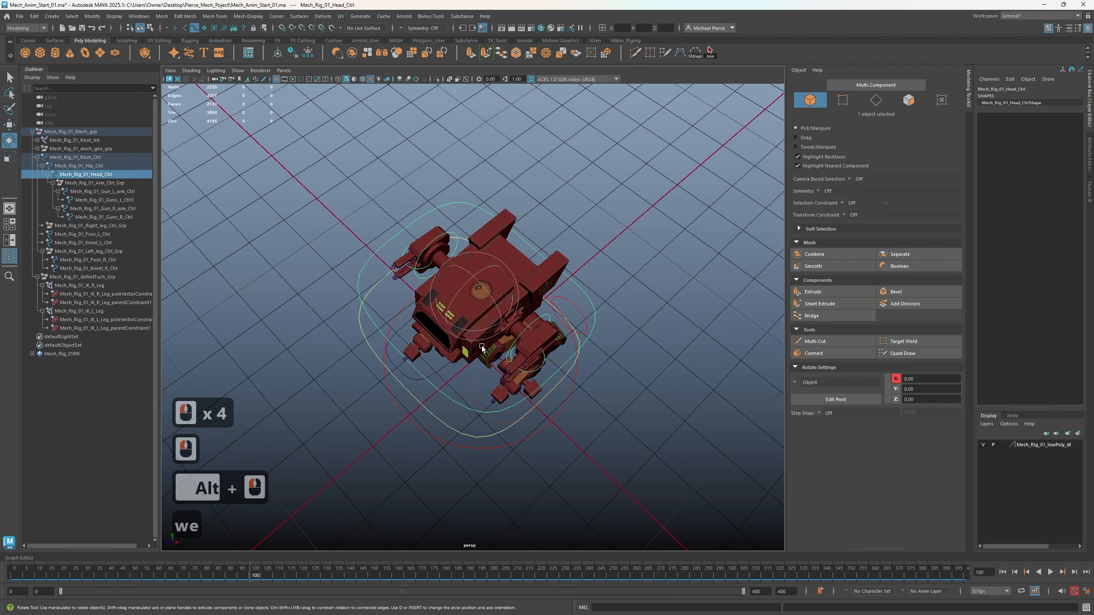
pyautogui.click(1087, 162)
pyautogui.click(1087, 107)
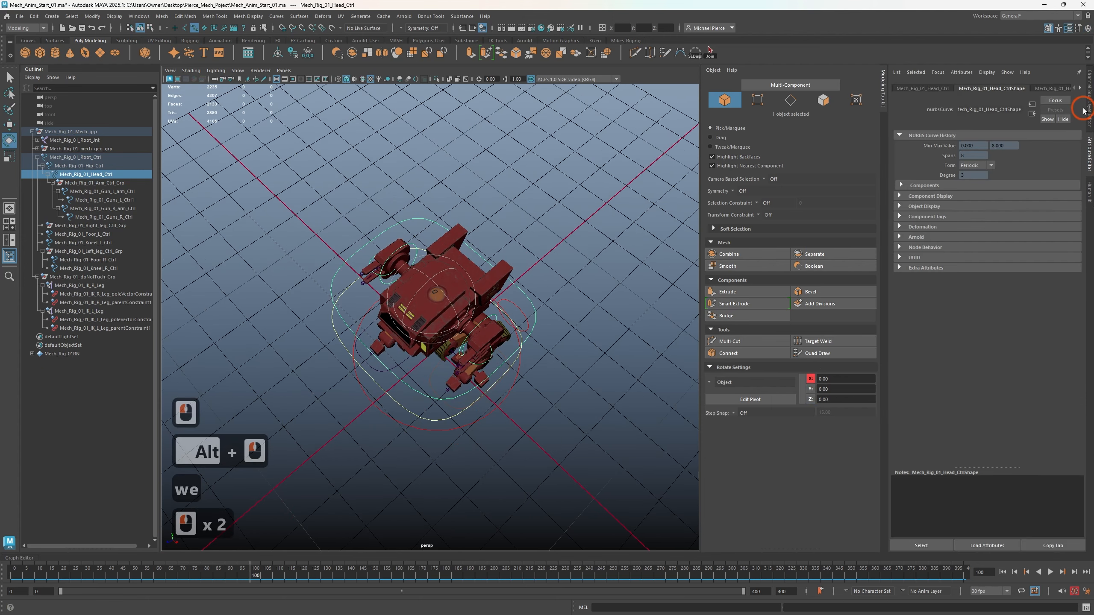
pyautogui.click(1088, 108)
# Select the hip control at frame 100 and inspect its channels with the rotate and move manipulators
pyautogui.keyDown('alt'); pyautogui.moveTo(525, 337); pyautogui.dragTo(458, 373); pyautogui.keyUp('alt')
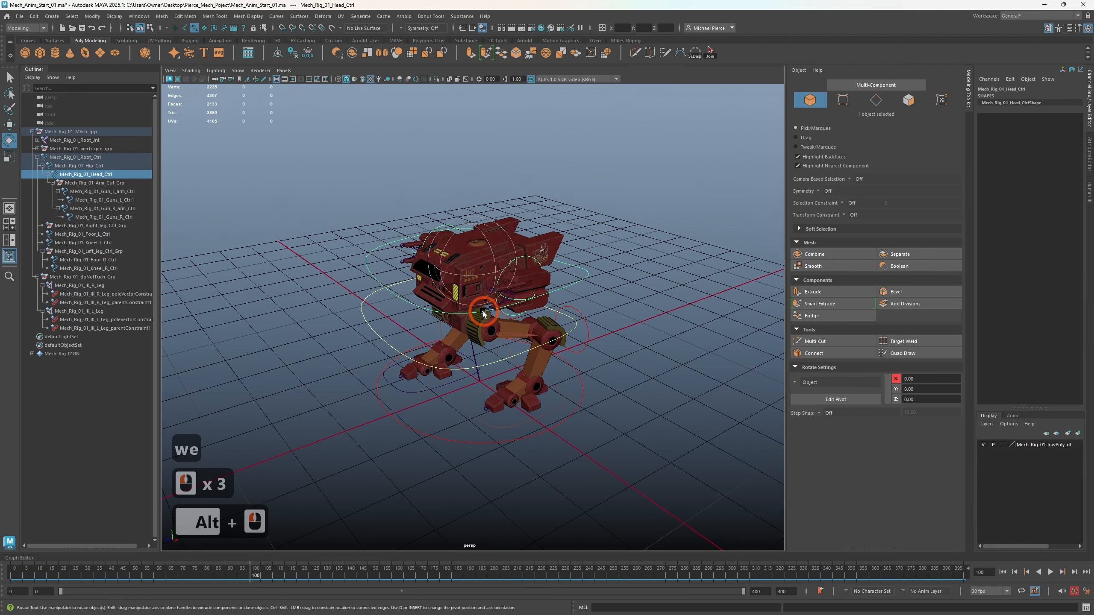
pyautogui.click(458, 374)
pyautogui.click(458, 373)
pyautogui.click(454, 370)
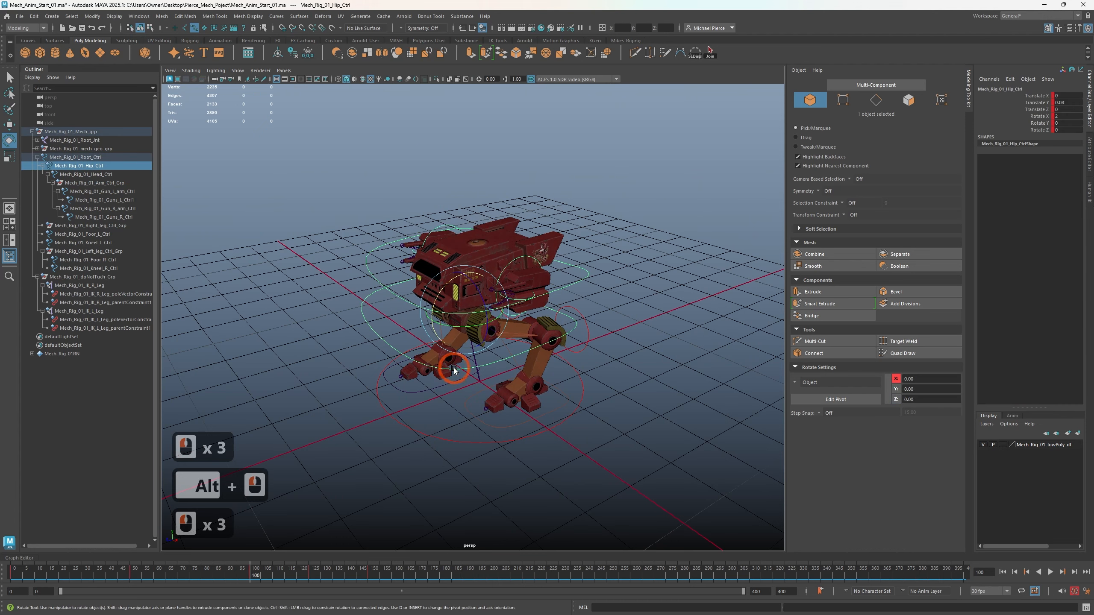
pyautogui.click(449, 312)
pyautogui.click(449, 312)
pyautogui.press('w')
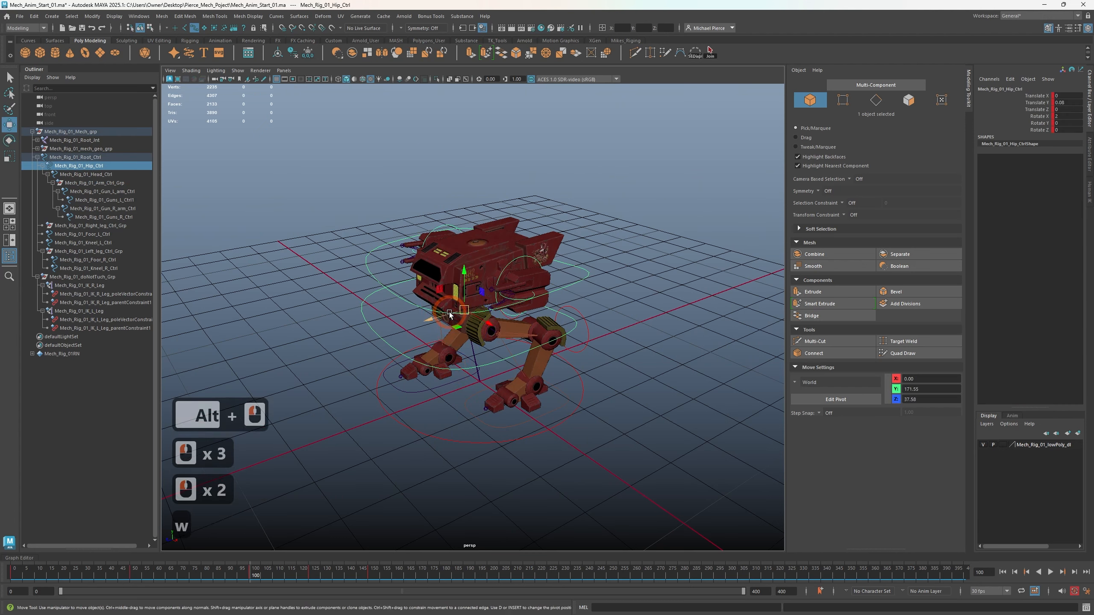
# Inspect the channels of the head control, the left gun arm and gun controls, and the right gun arm control
pyautogui.click(421, 309)
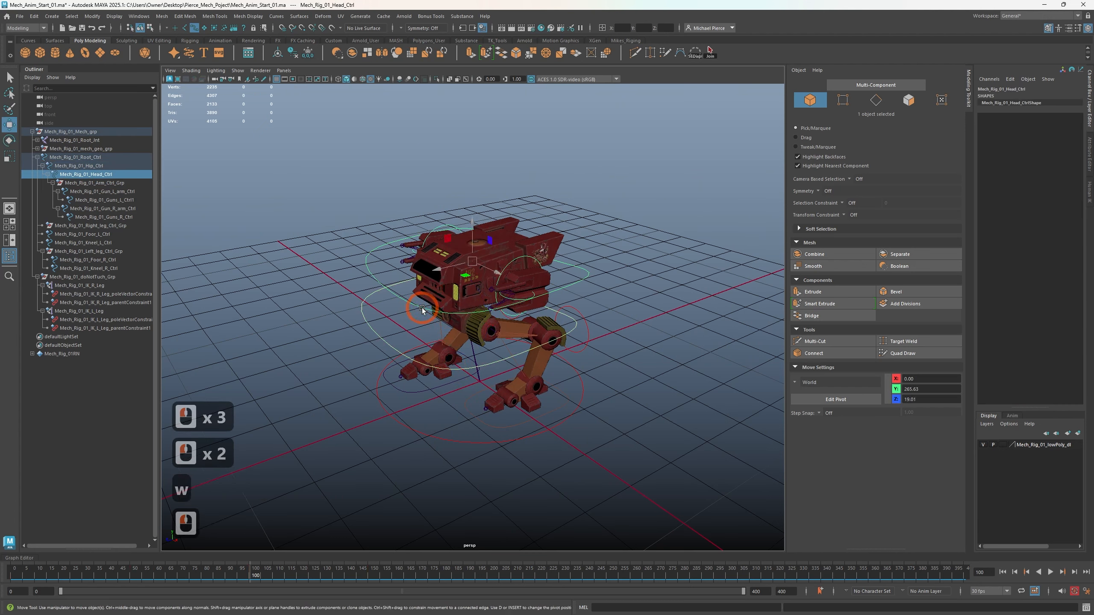
pyautogui.keyDown('alt'); pyautogui.moveTo(422, 309); pyautogui.dragTo(470, 319); pyautogui.keyUp('alt')
pyautogui.click(473, 321)
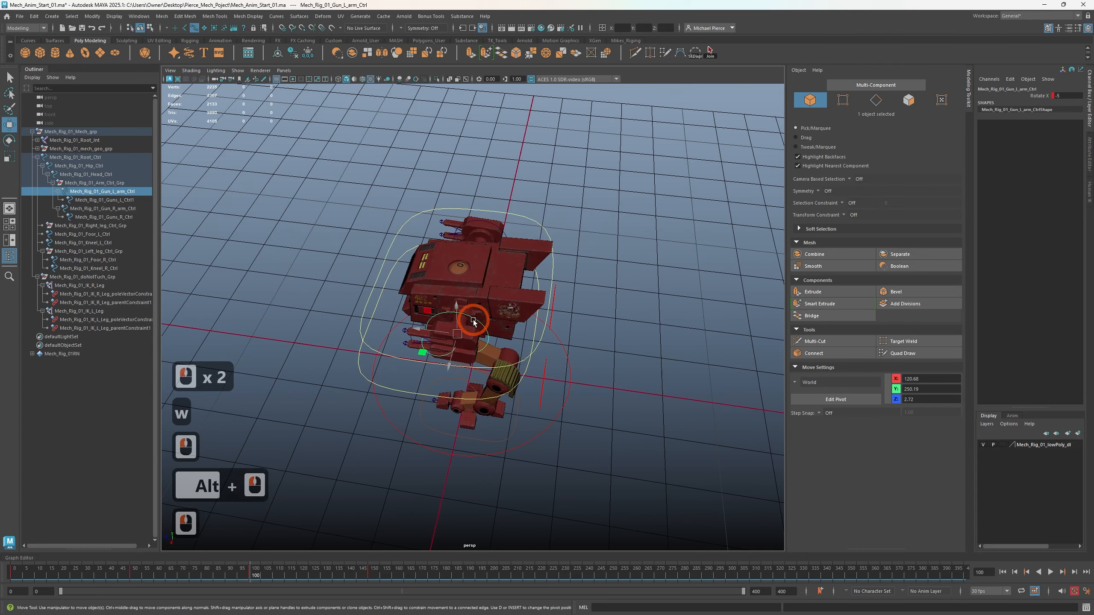
pyautogui.scroll(2, 464, 345)
pyautogui.click(431, 376)
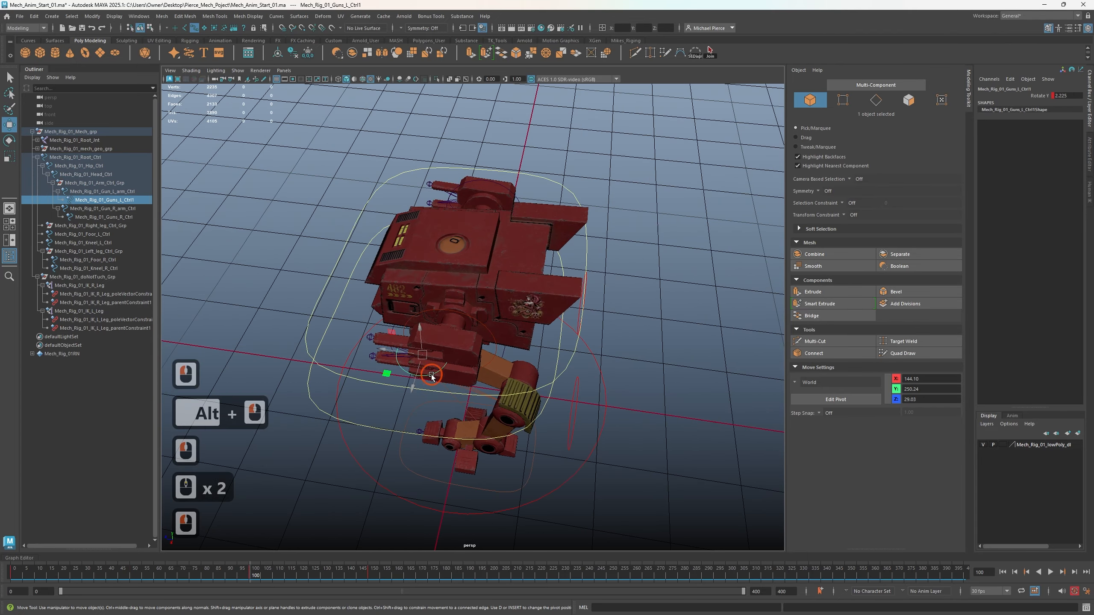
pyautogui.keyDown('alt'); pyautogui.moveTo(424, 373); pyautogui.dragTo(450, 284); pyautogui.keyUp('alt')
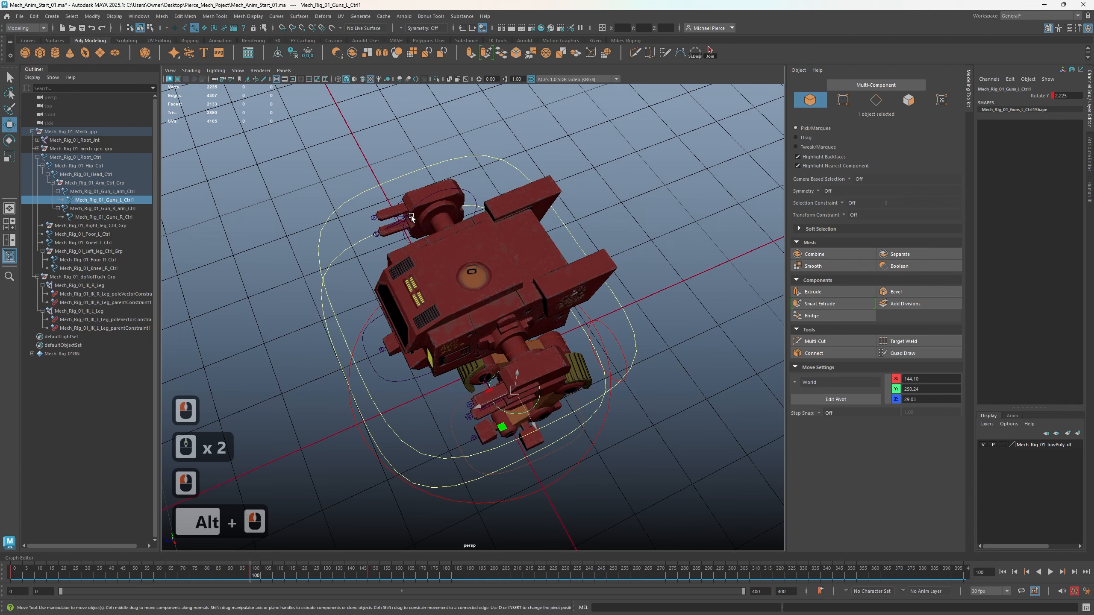
pyautogui.click(405, 221)
pyautogui.click(402, 224)
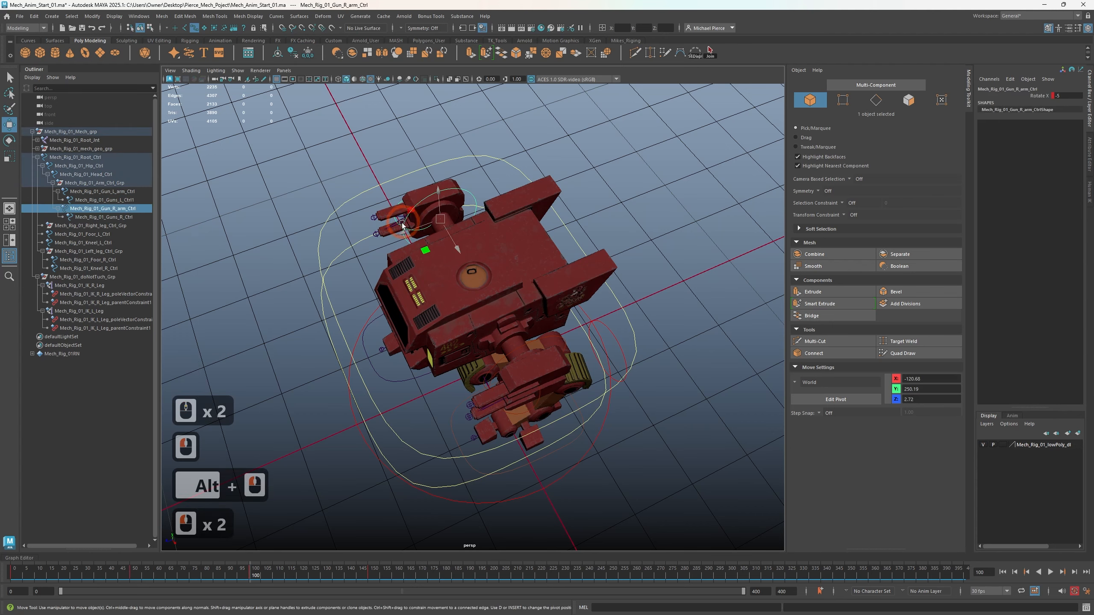
pyautogui.keyDown('alt'); pyautogui.moveTo(402, 224); pyautogui.dragTo(452, 219); pyautogui.keyUp('alt')
# Reselect the head control and save the scene
pyautogui.click(375, 279)
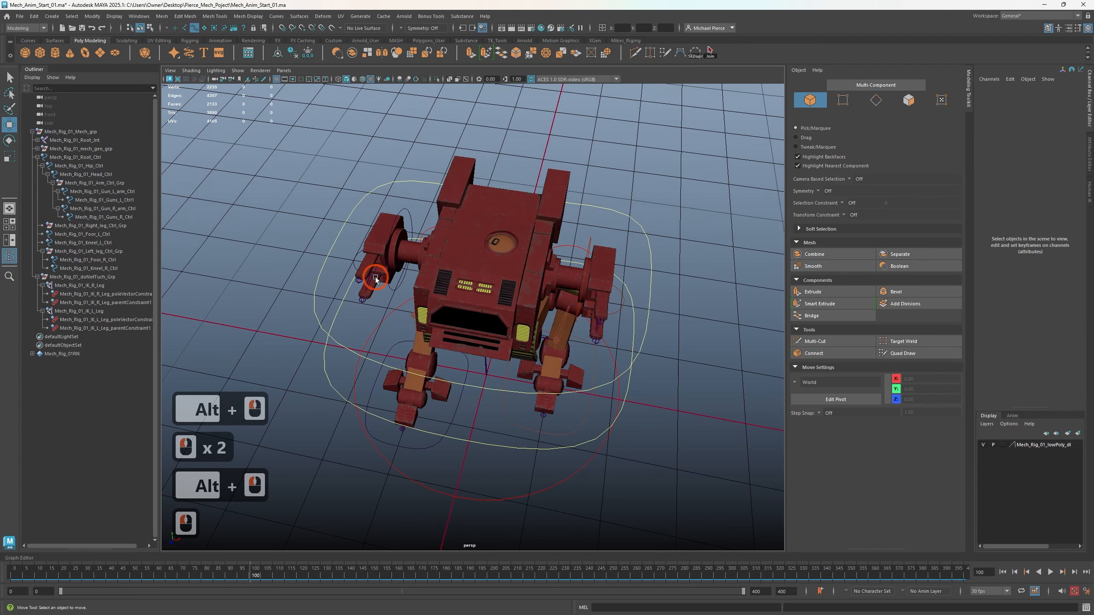
pyautogui.click(375, 279)
pyautogui.click(380, 366)
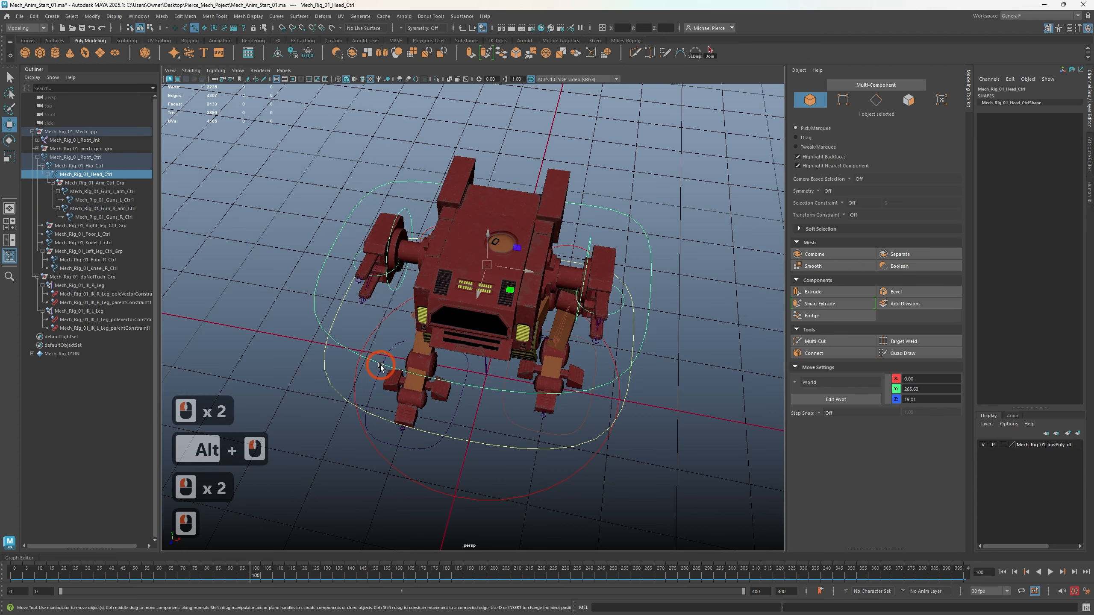
pyautogui.keyDown('alt'); pyautogui.moveTo(379, 221); pyautogui.dragTo(321, 310); pyautogui.keyUp('alt')
pyautogui.hotkey('ctrl', 's')
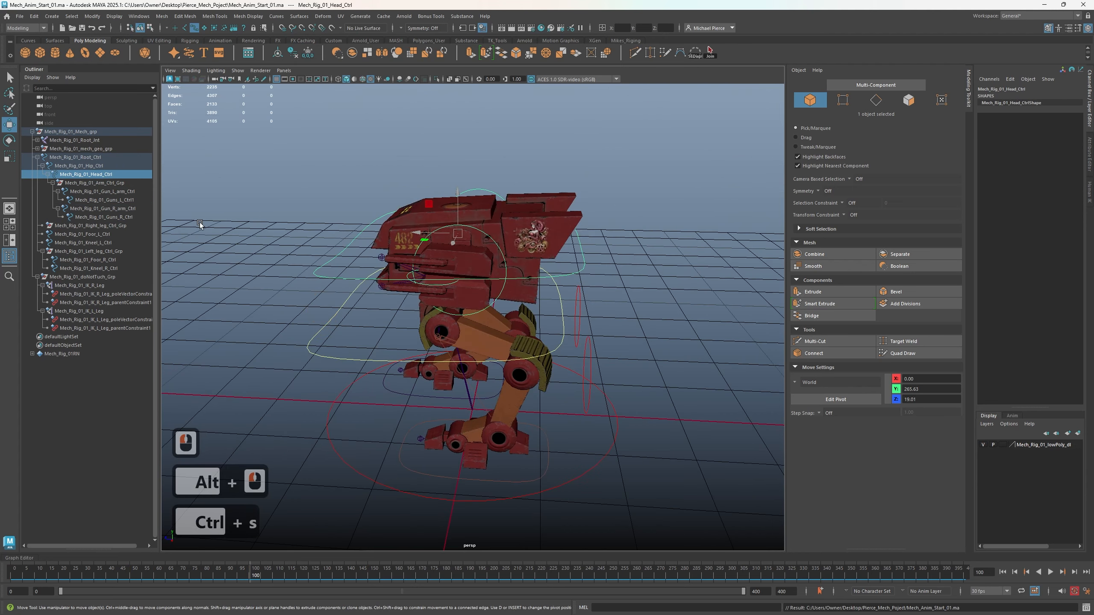
# Open the rig scene Mech_Rig_01.ma and select the mech's head control
pyautogui.click(19, 16)
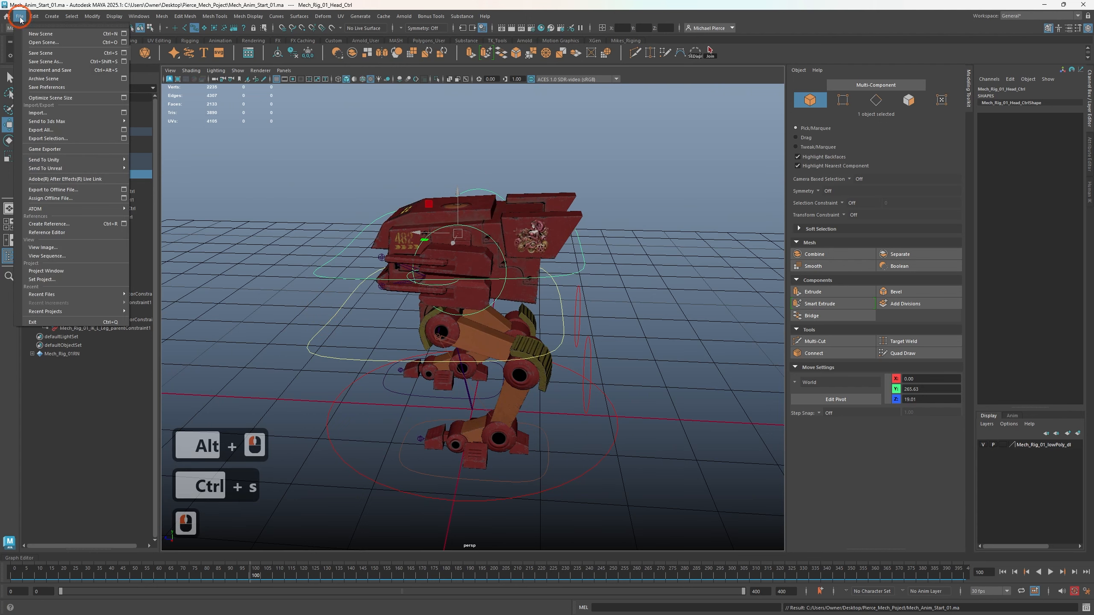
pyautogui.click(43, 42)
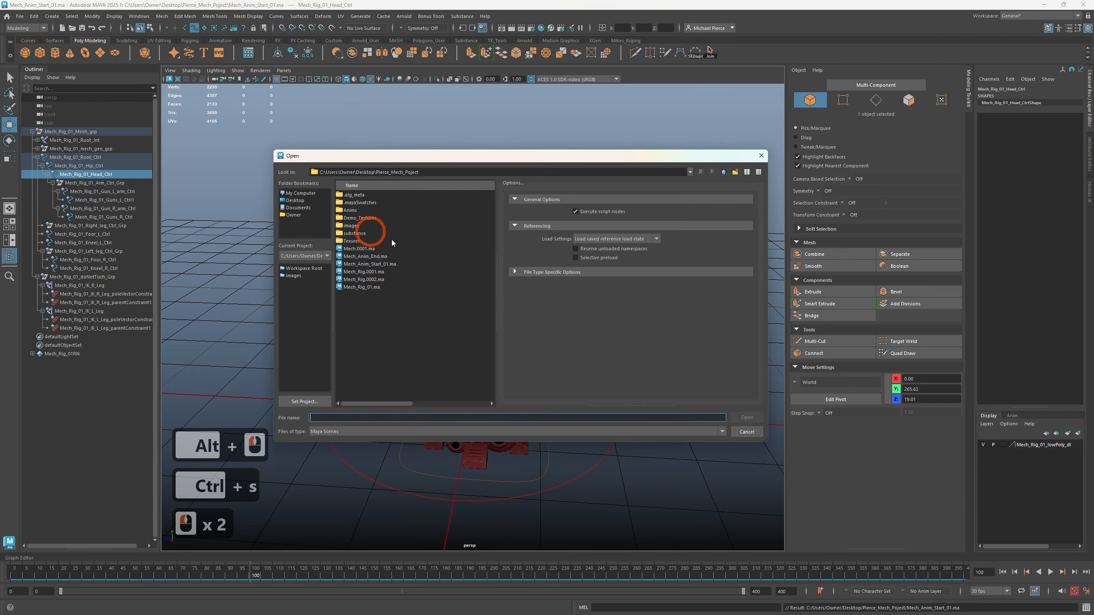
pyautogui.click(368, 288)
pyautogui.click(731, 418)
pyautogui.click(720, 469)
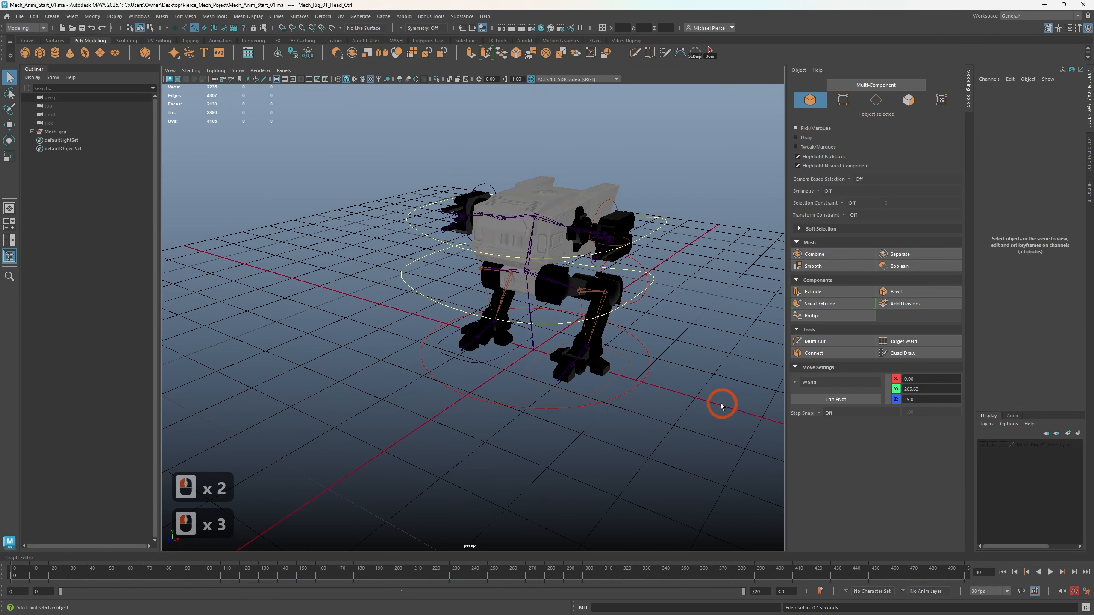
pyautogui.click(558, 265)
pyautogui.click(866, 186)
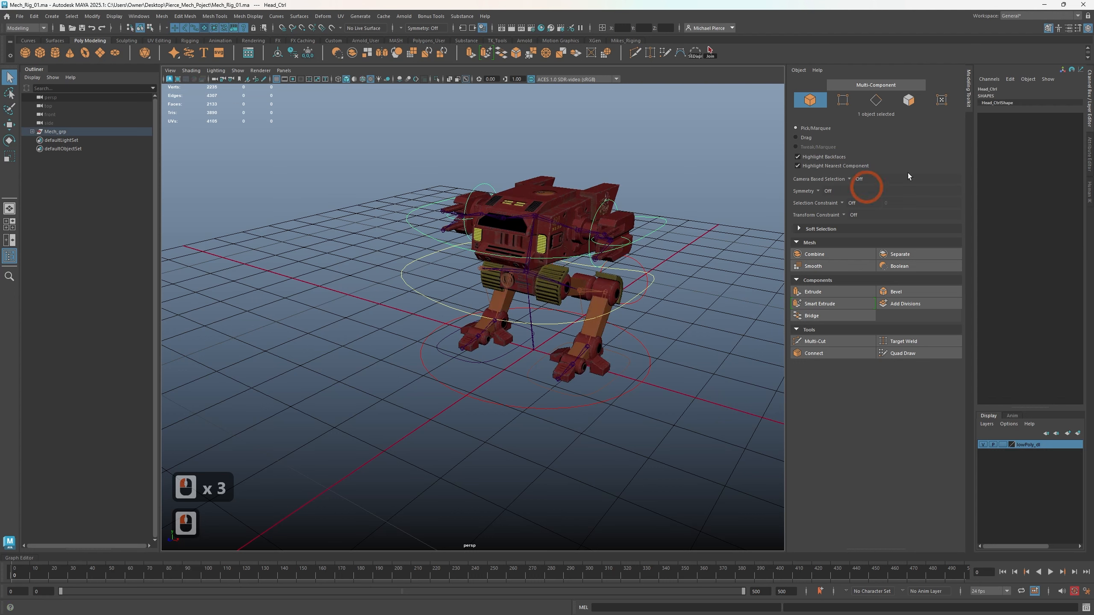
pyautogui.scroll(-2, 1051, 119)
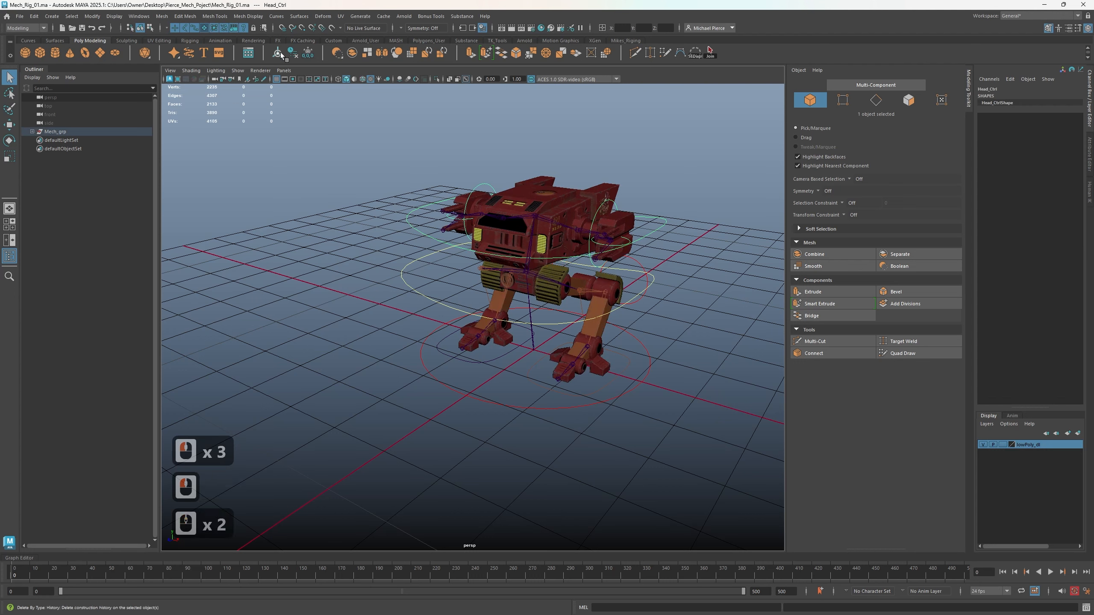
# Open Channel Control for the head control and show its locked channels
pyautogui.click(185, 16)
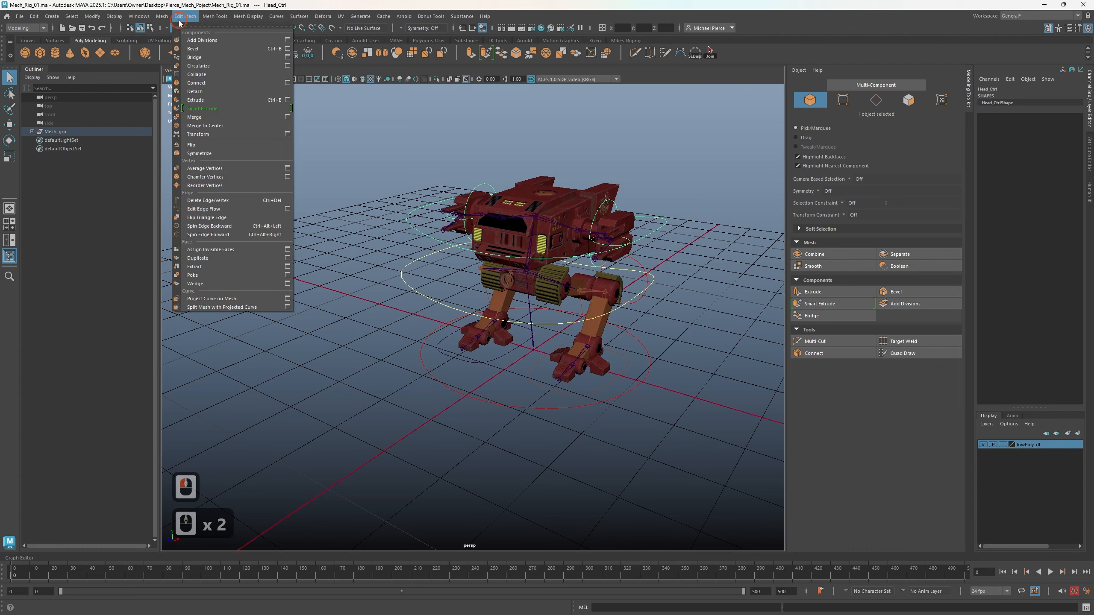
pyautogui.click(185, 16)
pyautogui.click(185, 16)
pyautogui.click(179, 18)
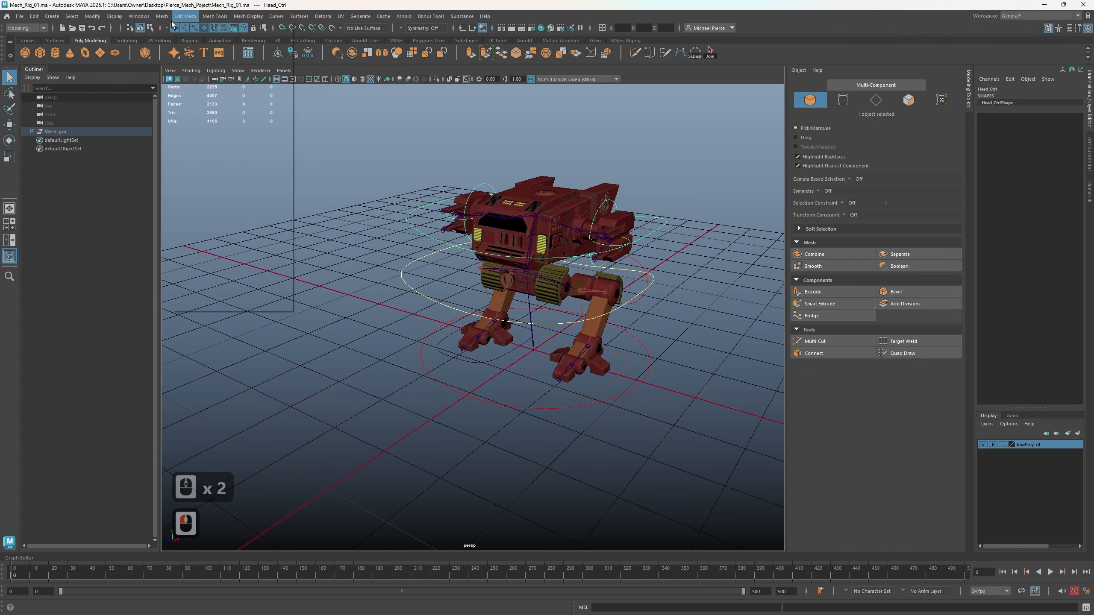
pyautogui.click(161, 16)
pyautogui.moveTo(176, 102)
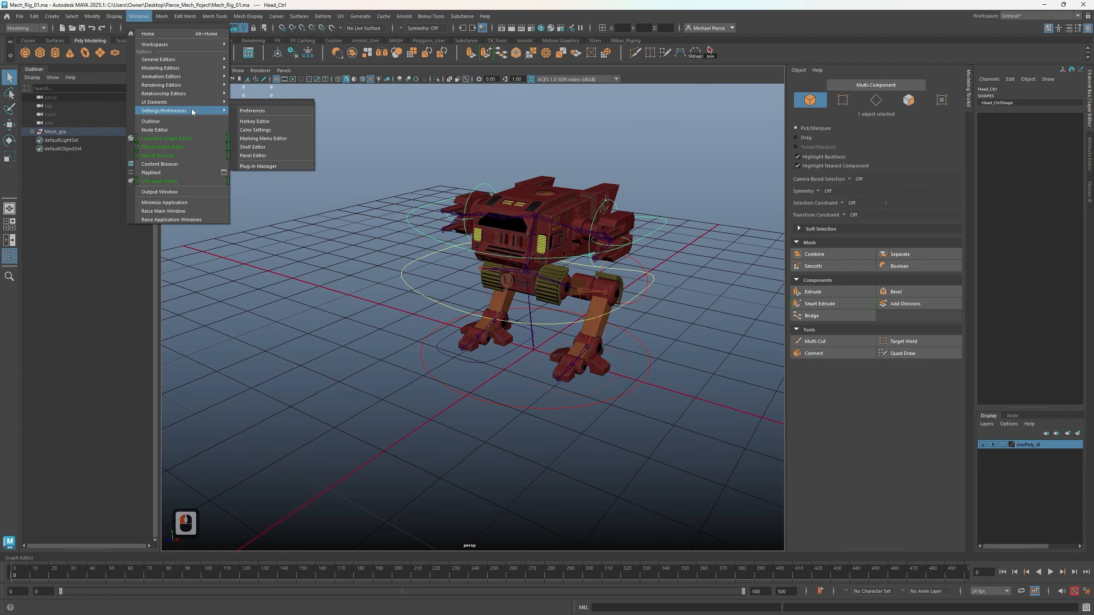
pyautogui.moveTo(160, 16)
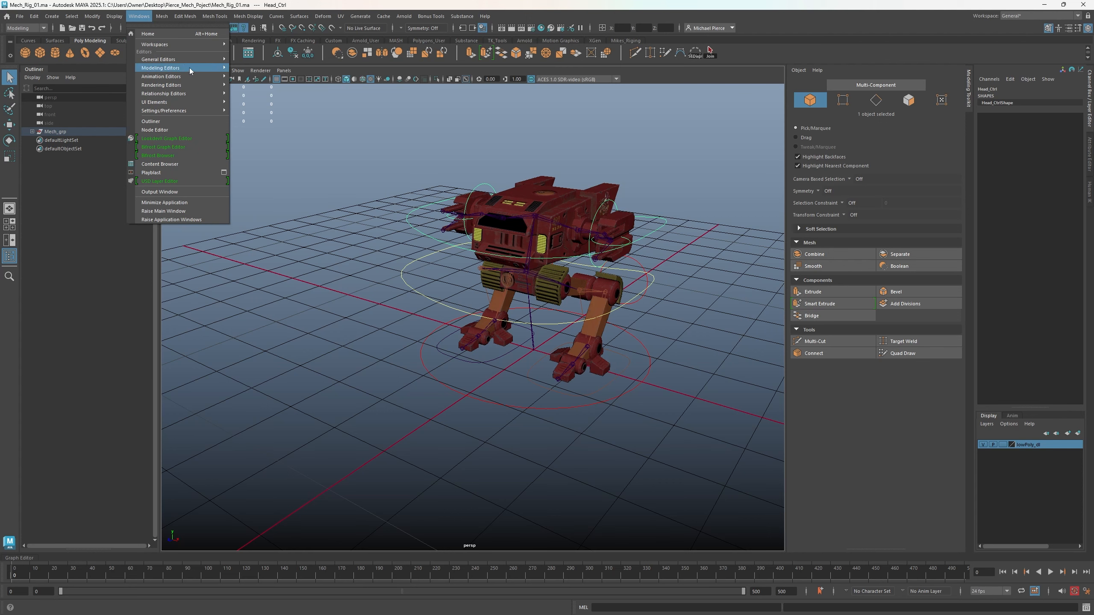
pyautogui.moveTo(214, 69)
pyautogui.click(262, 163)
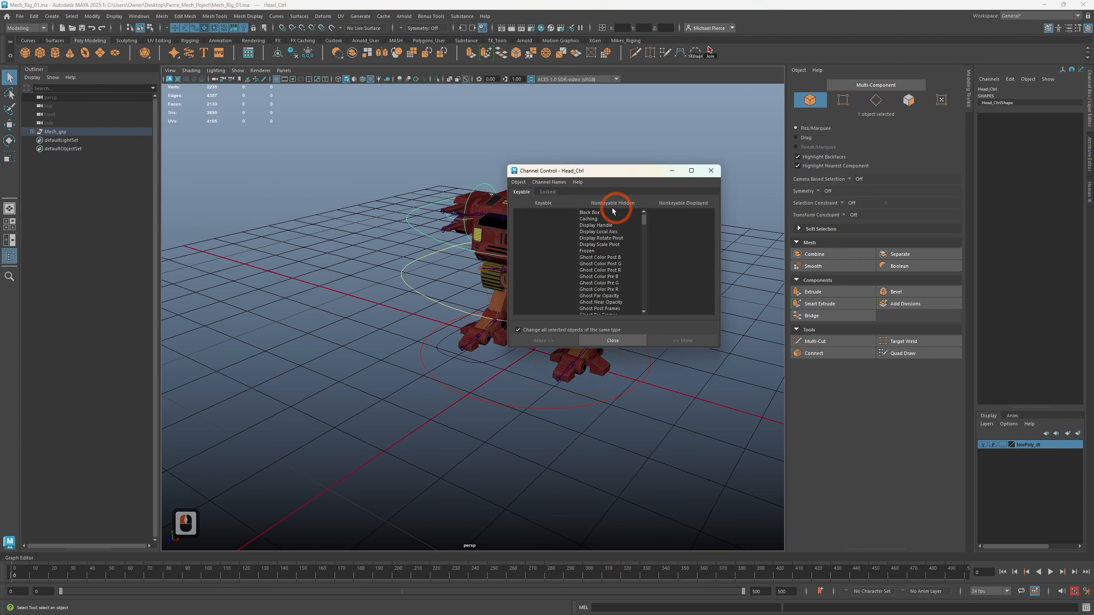
pyautogui.click(548, 192)
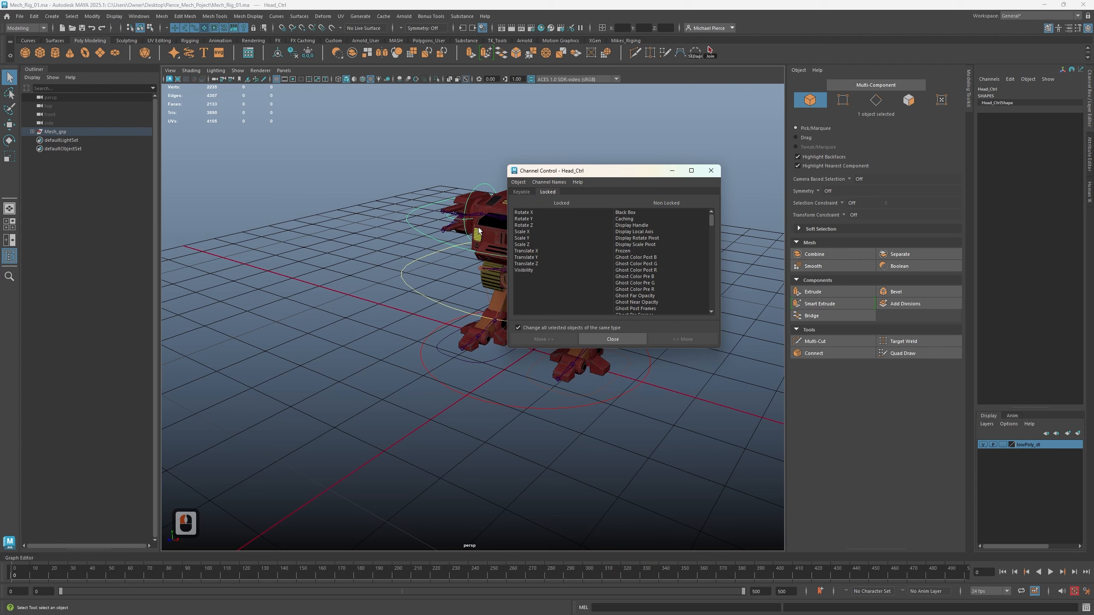
# Try to rotate the head control with the Rotate tool and review its list of keyable channels
pyautogui.keyDown('alt'); pyautogui.moveTo(481, 240); pyautogui.dragTo(378, 288); pyautogui.keyUp('alt')
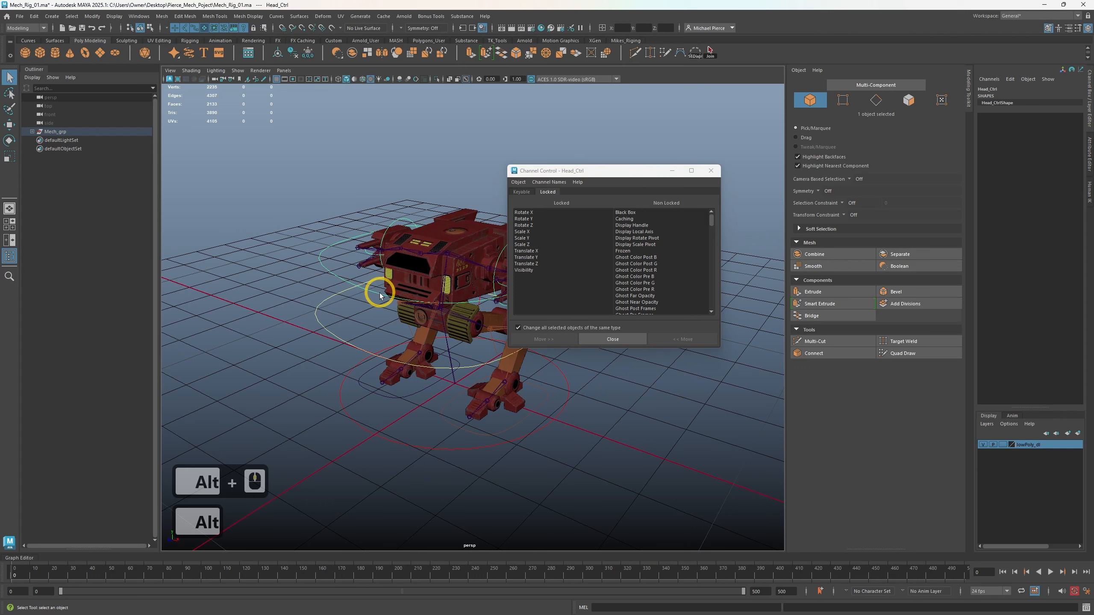
pyautogui.click(373, 291)
pyautogui.press('e')
pyautogui.click(373, 292)
pyautogui.press('w')
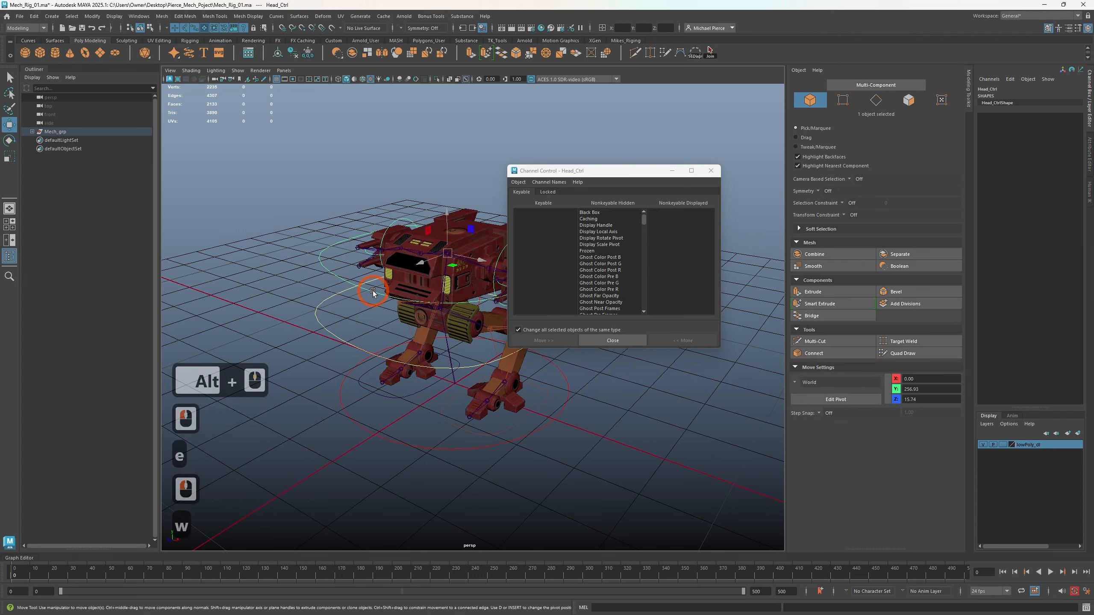
pyautogui.press('e')
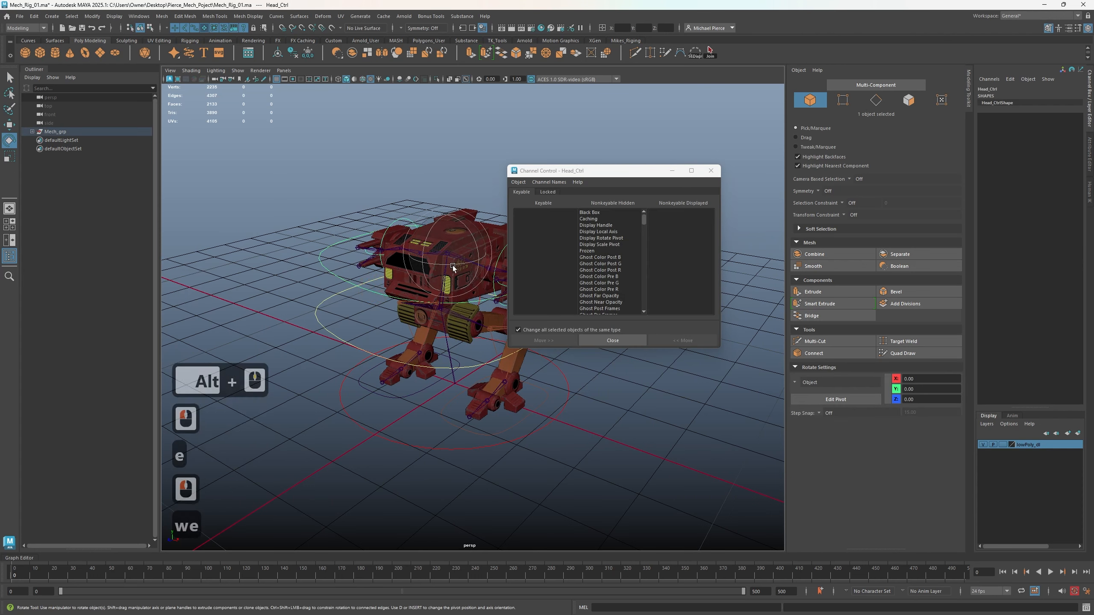
pyautogui.moveTo(447, 267); pyautogui.dragTo(470, 255)
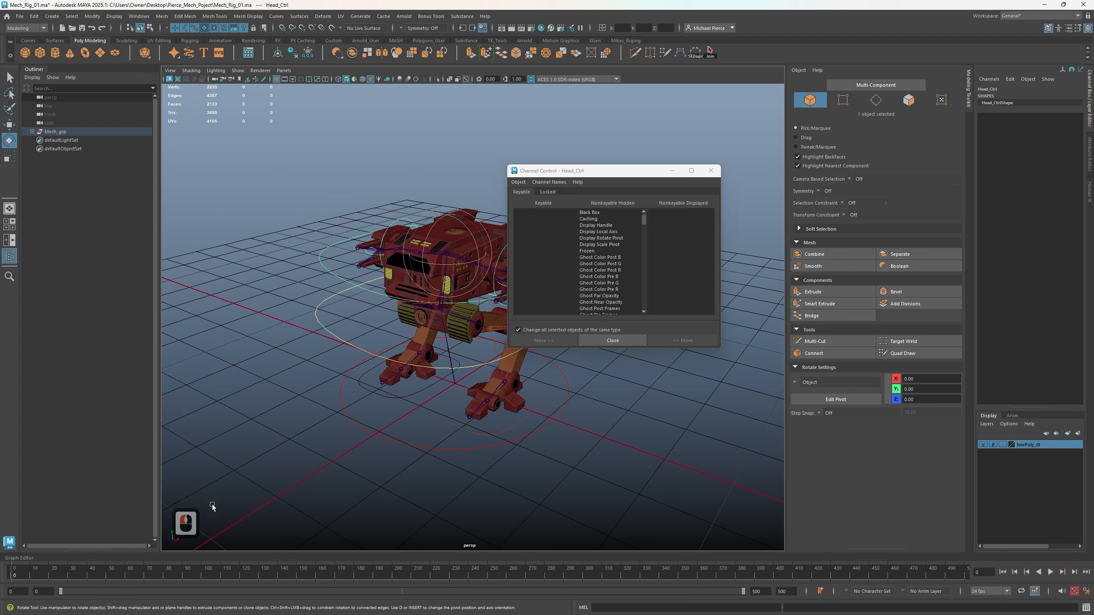
pyautogui.scroll(10, 582, 262)
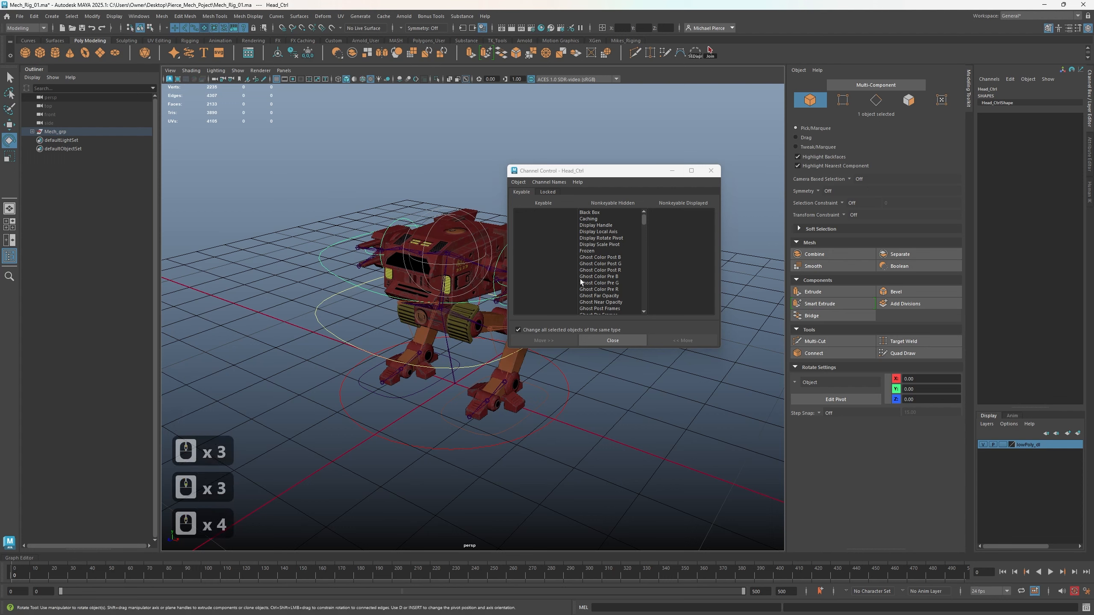
pyautogui.scroll(2, 586, 263)
# Unlock the head control's Scale Y channel and browse its nonkeyable hidden channels
pyautogui.click(547, 191)
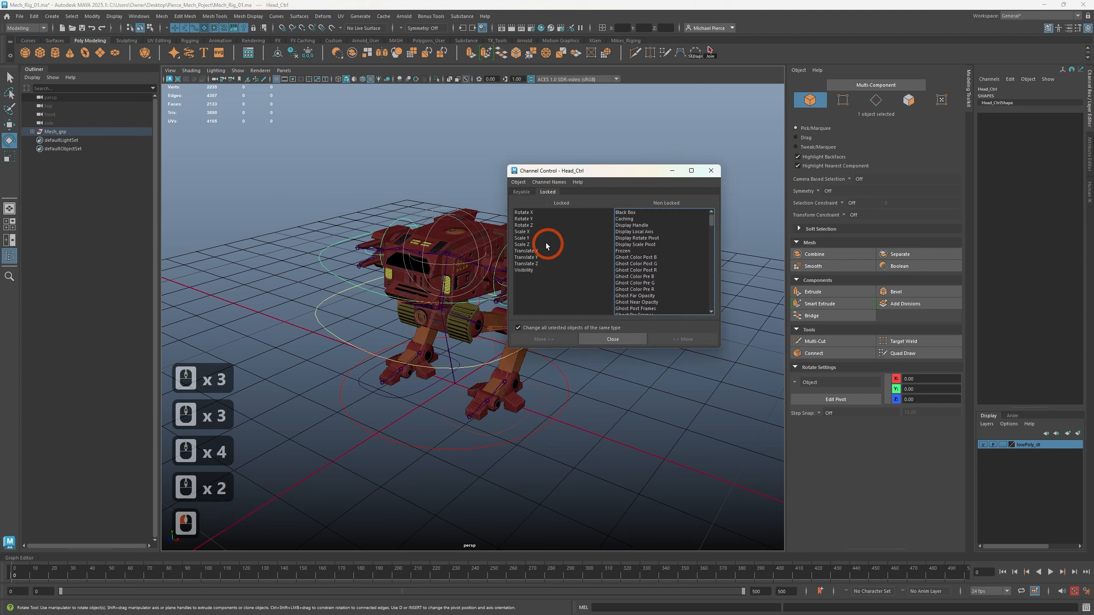
pyautogui.click(529, 238)
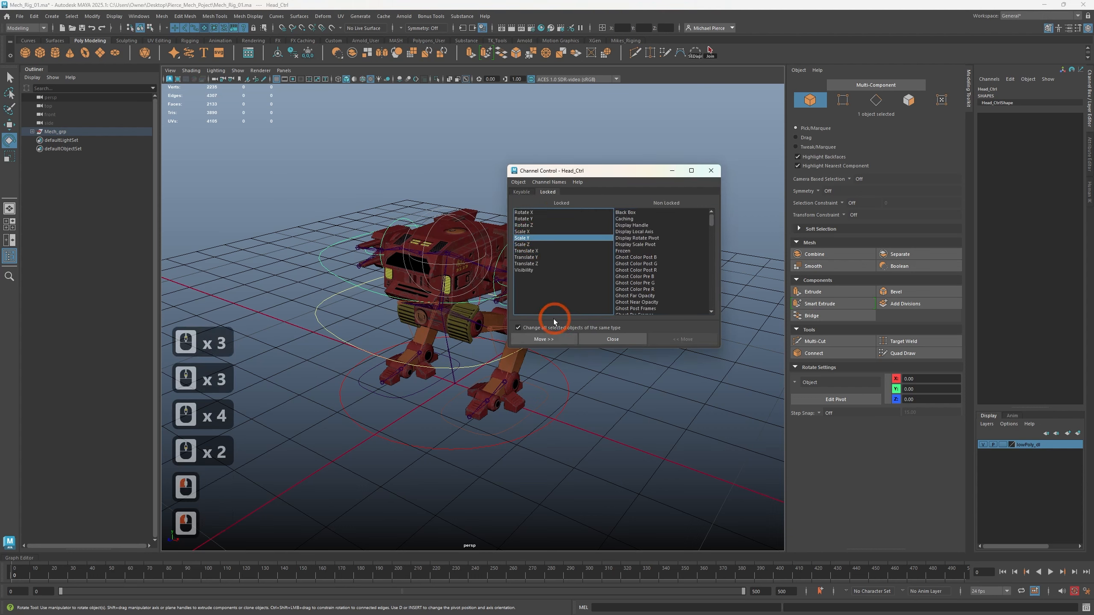
pyautogui.click(545, 339)
pyautogui.click(521, 191)
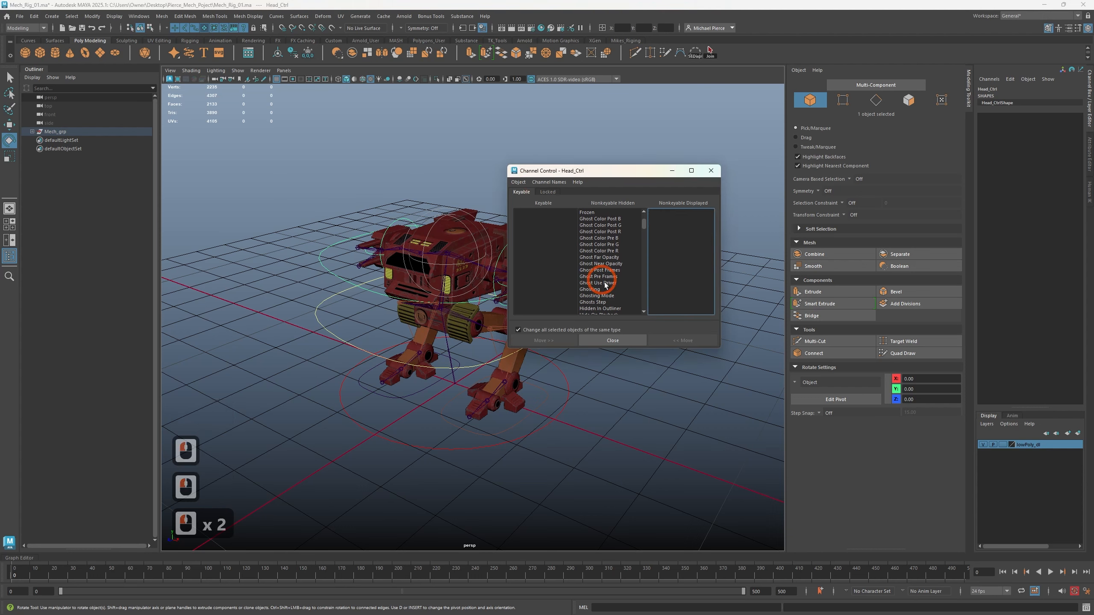
pyautogui.scroll(-13, 595, 278)
pyautogui.scroll(-4, 599, 283)
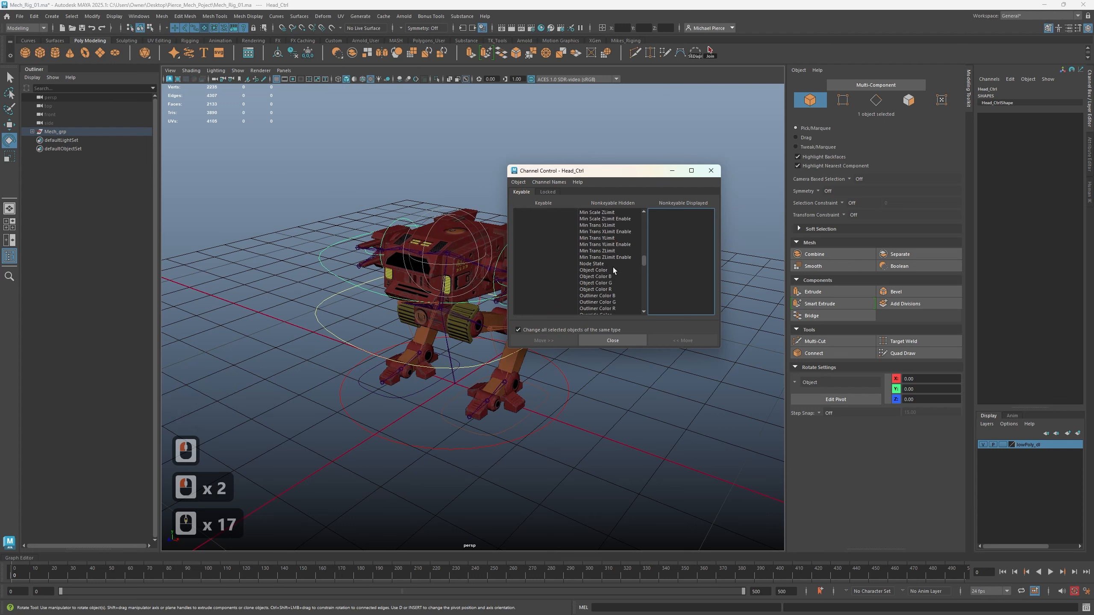
# Find Scale Y among the head control's non-locked channels and lock it again
pyautogui.click(548, 192)
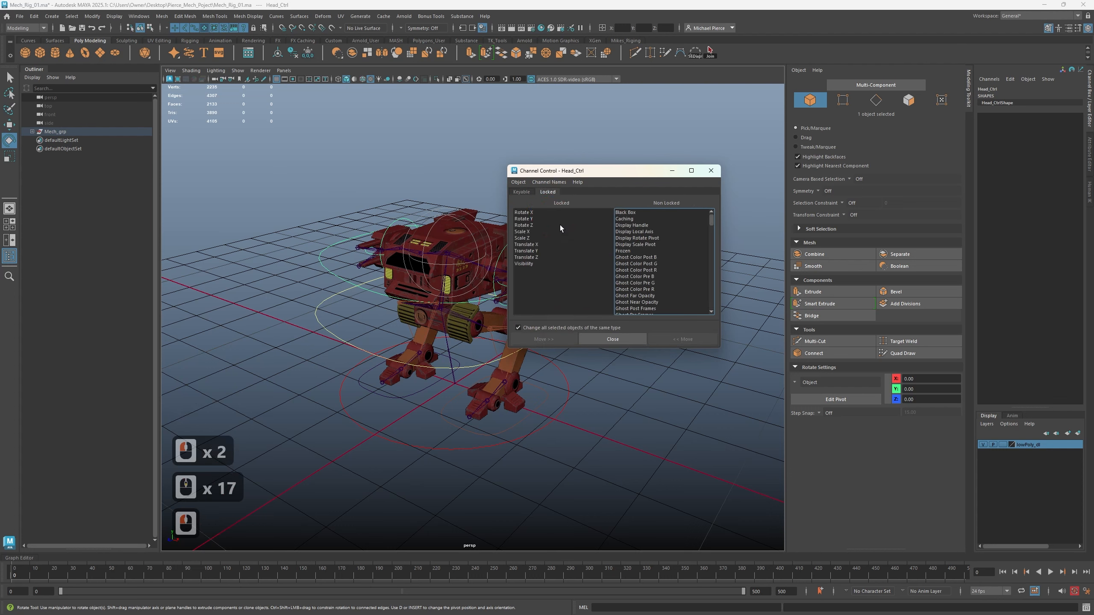
pyautogui.scroll(-20, 638, 278)
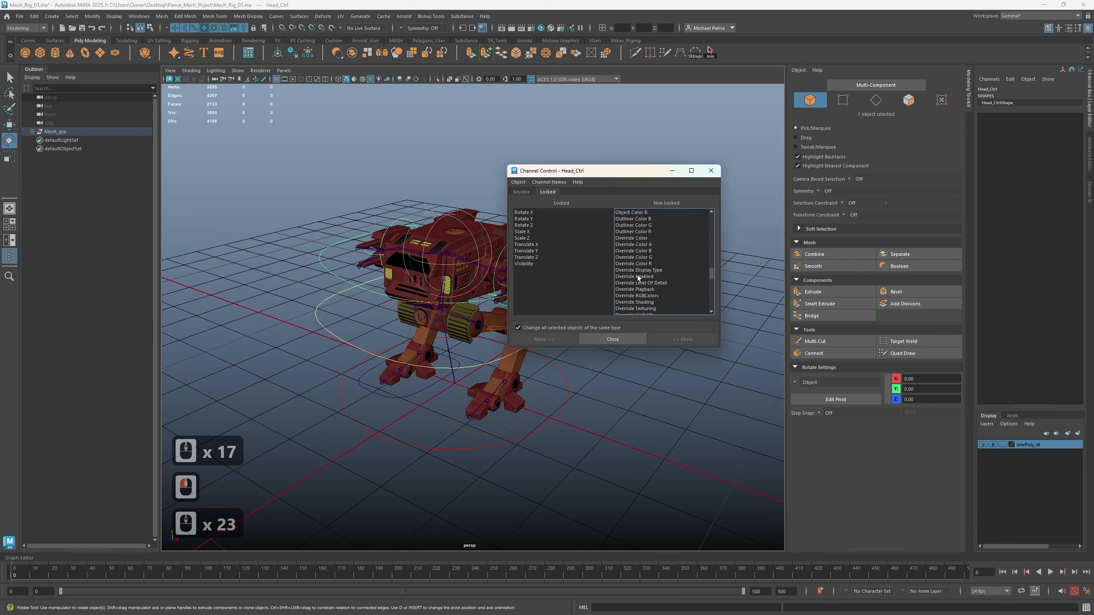
pyautogui.scroll(-16, 638, 278)
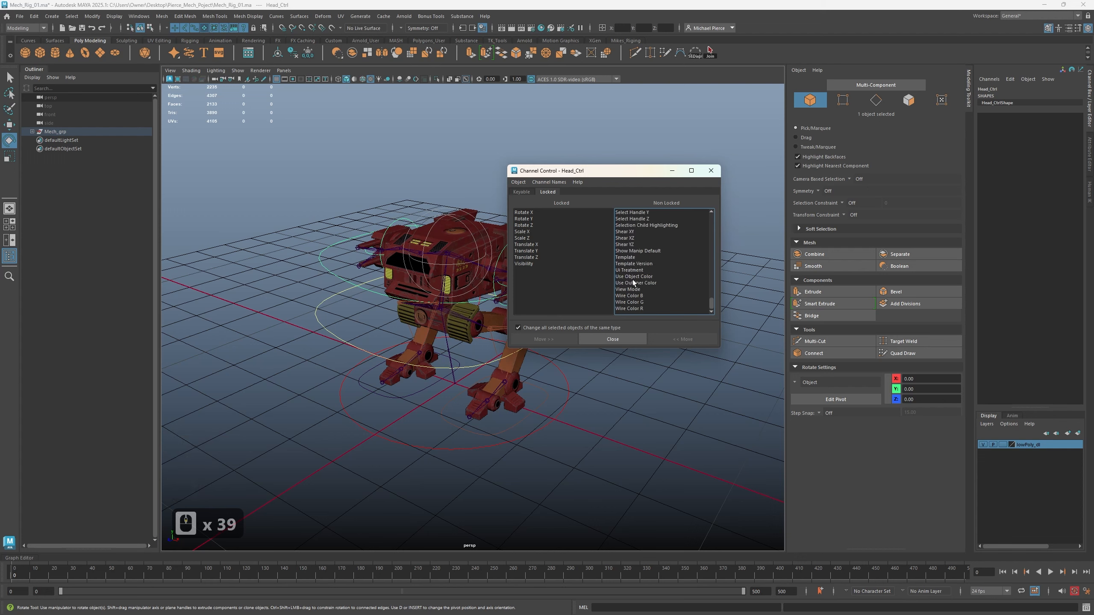
pyautogui.scroll(3, 632, 280)
pyautogui.click(621, 254)
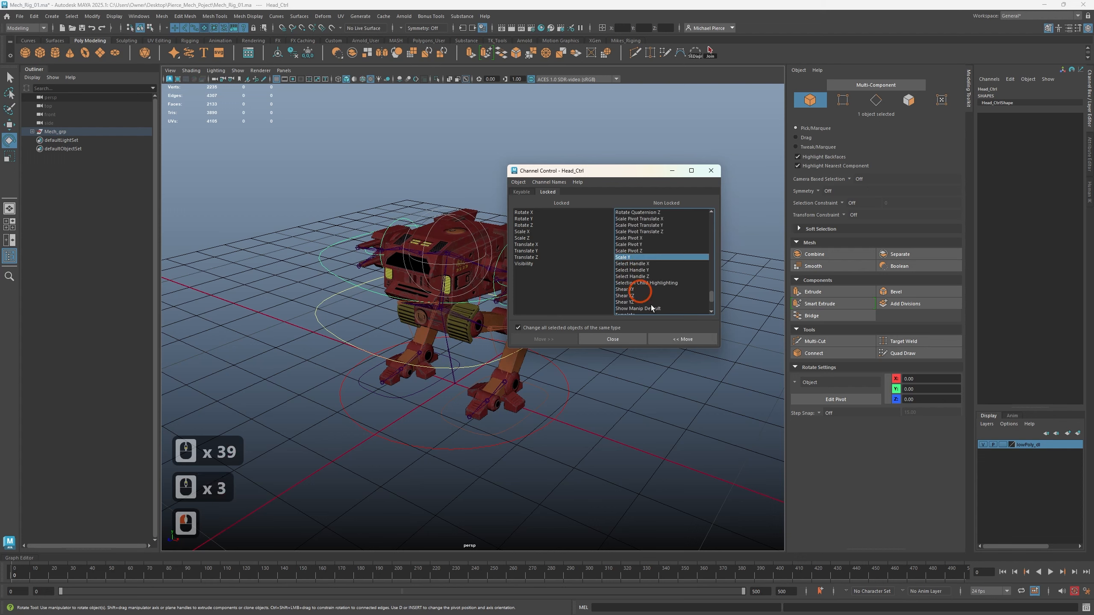
pyautogui.click(682, 339)
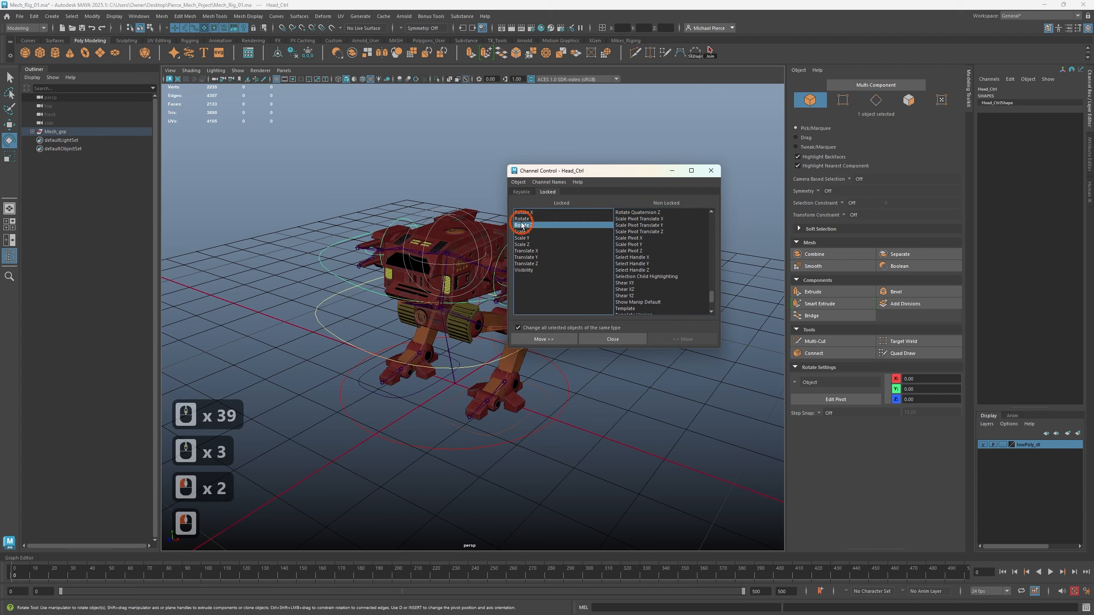
# Unlock the head control's Rotate Y channel, make it keyable and close Channel Control
pyautogui.click(524, 218)
pyautogui.click(565, 339)
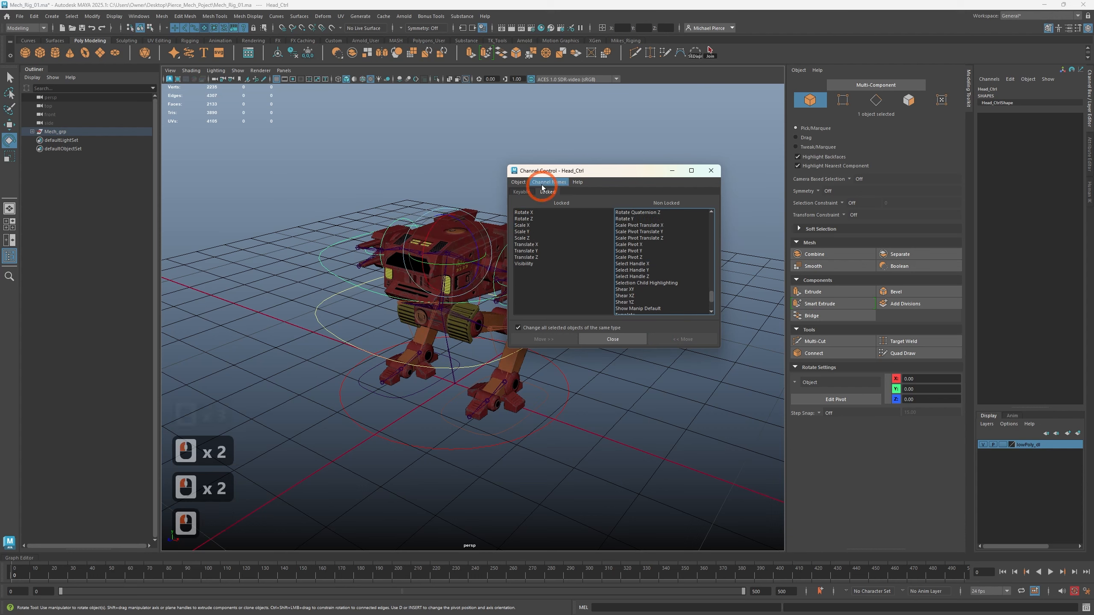
pyautogui.click(521, 192)
pyautogui.scroll(-3, 586, 275)
pyautogui.scroll(-9, 590, 278)
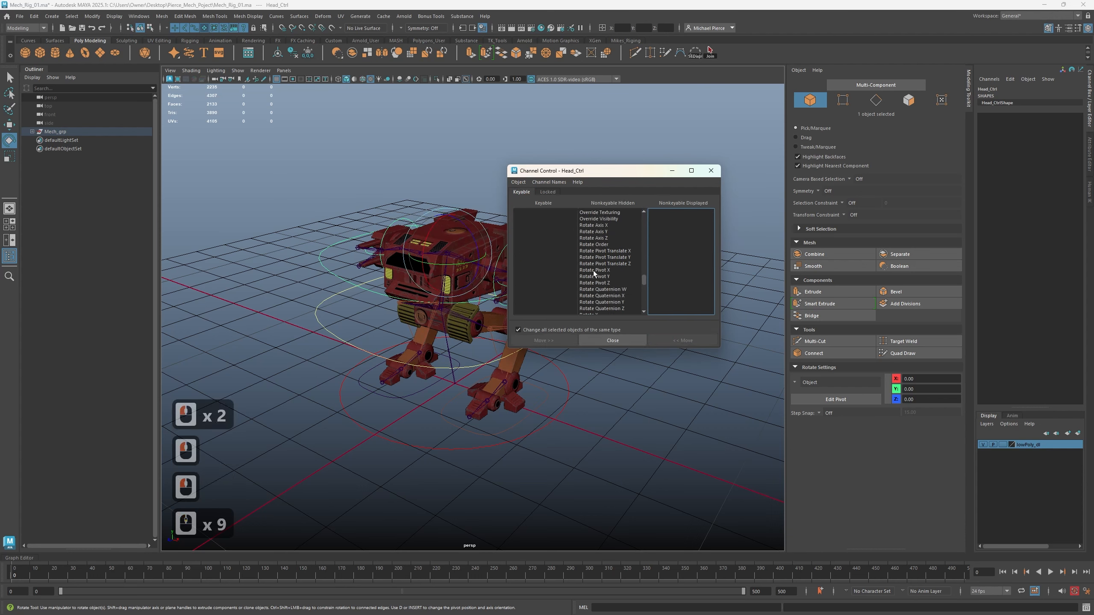
pyautogui.click(591, 264)
pyautogui.click(660, 341)
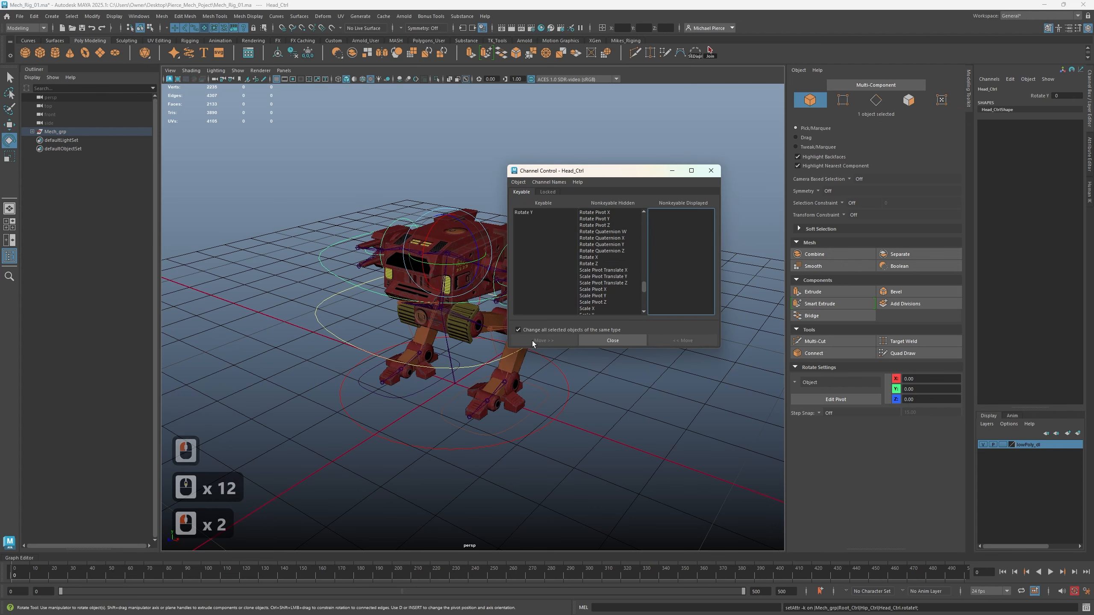
pyautogui.click(711, 170)
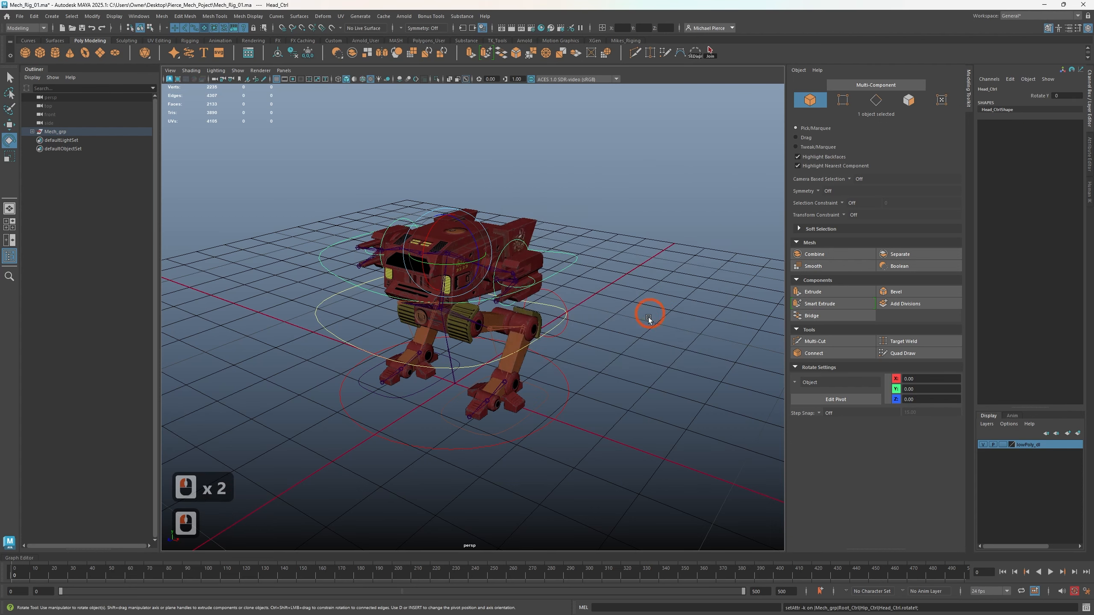
# Save the rig scene and show the head control's shape in the Attribute Editor
pyautogui.keyDown('alt'); pyautogui.moveTo(649, 318); pyautogui.dragTo(654, 319); pyautogui.keyUp('alt')
pyautogui.hotkey('ctrl', 's')
pyautogui.hotkey('ctrl', 'a')
pyautogui.keyDown('alt'); pyautogui.moveTo(544, 359); pyautogui.dragTo(515, 334); pyautogui.keyUp('alt')
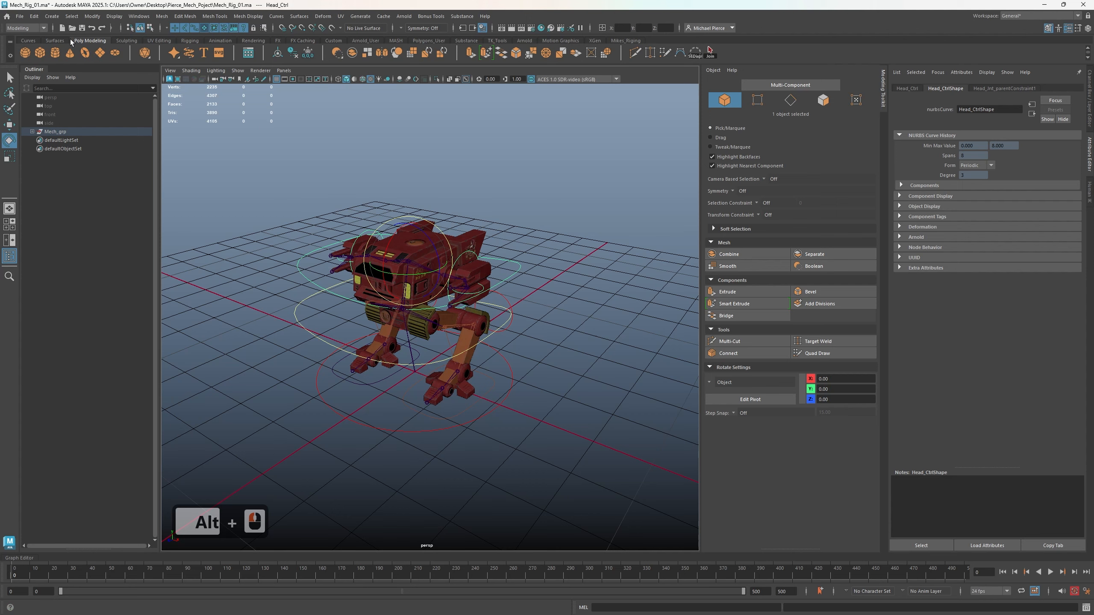
# Close the rig scene and open the animation scene Mech_Anim_Start_01.ma
pyautogui.click(20, 19)
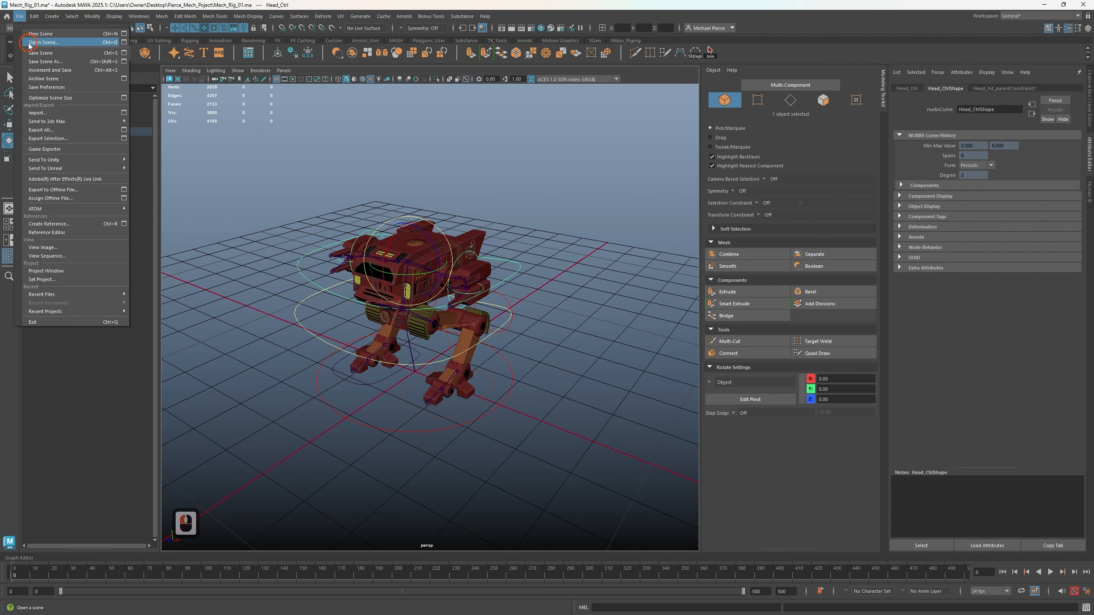
pyautogui.click(44, 44)
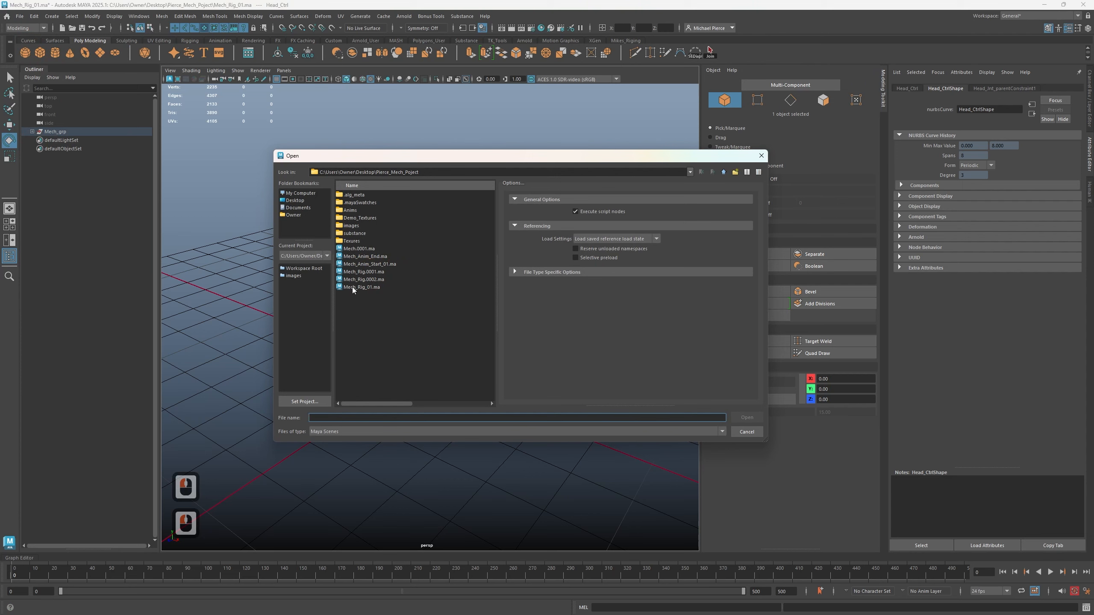
pyautogui.click(353, 264)
pyautogui.click(745, 404)
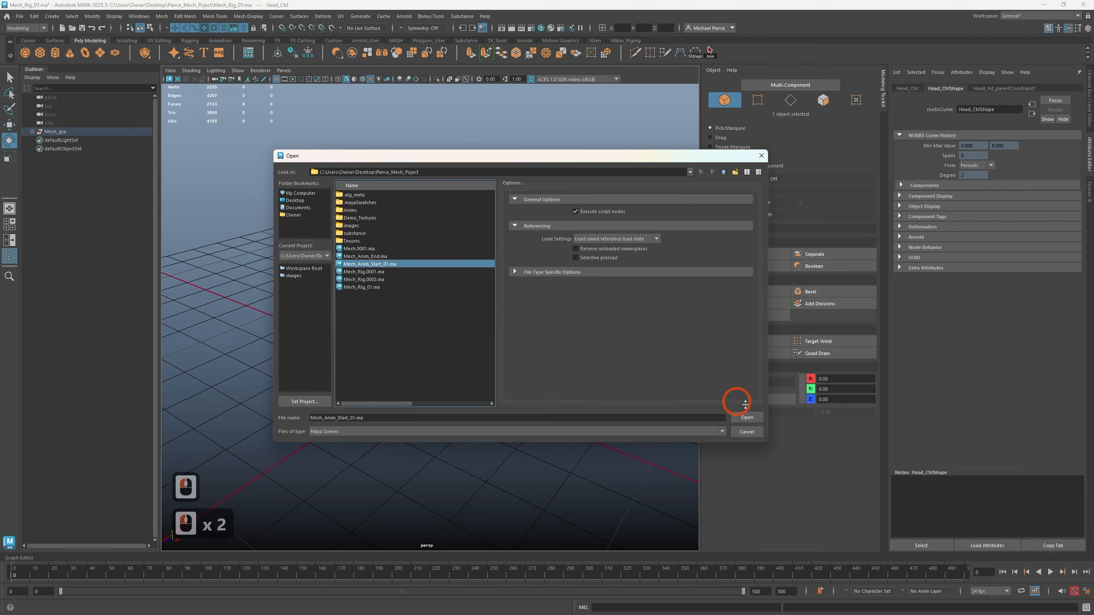
pyautogui.click(732, 418)
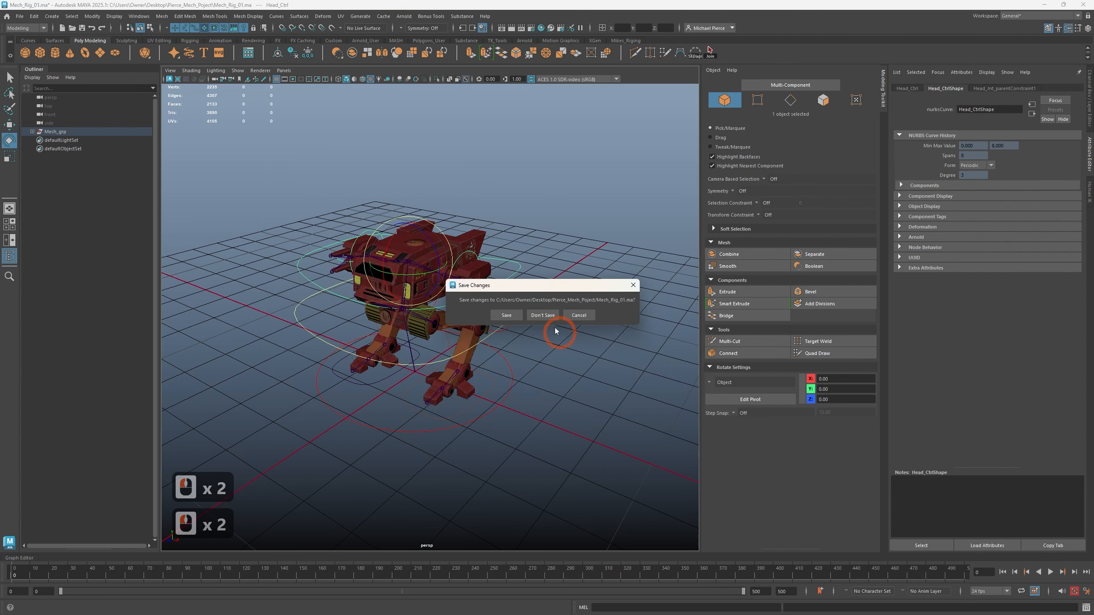
pyautogui.click(527, 316)
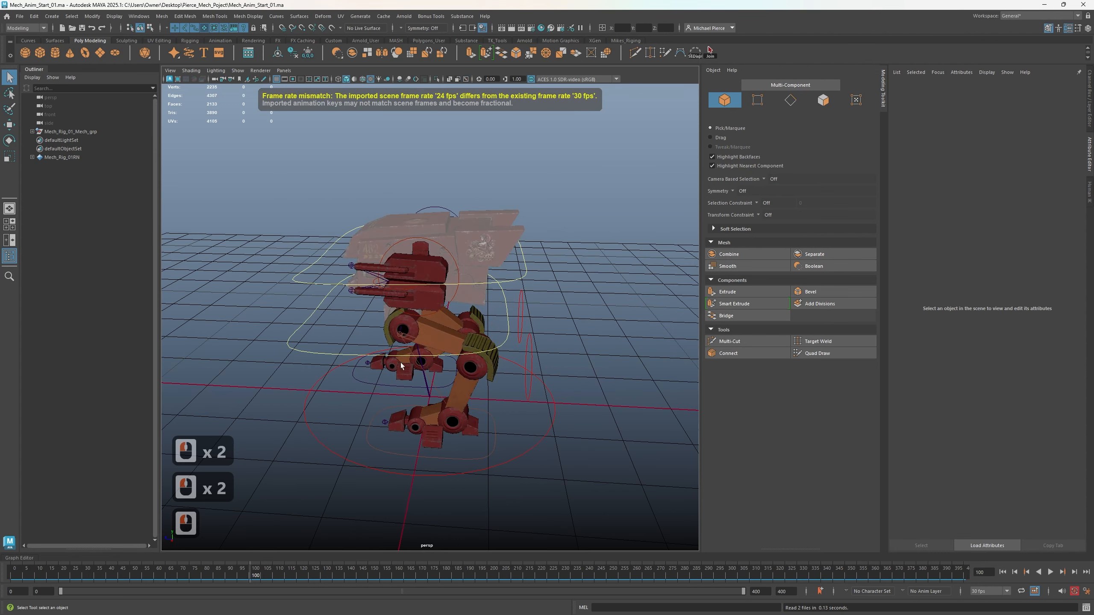
# Limit viewport selection to curves only and select all of the mech's rig control curves
pyautogui.keyDown('alt'); pyautogui.moveTo(515, 318); pyautogui.dragTo(428, 394); pyautogui.keyUp('alt')
pyautogui.scroll(-2, 220, 286)
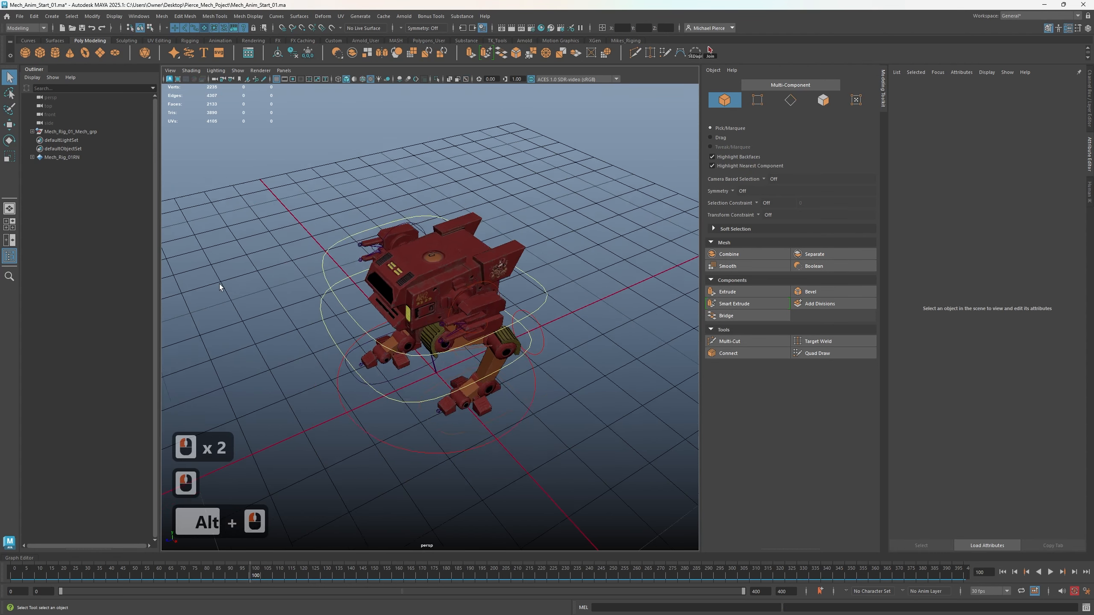
pyautogui.moveTo(251, 191); pyautogui.dragTo(579, 456)
pyautogui.keyDown('alt'); pyautogui.moveTo(458, 396); pyautogui.dragTo(267, 108); pyautogui.keyUp('alt')
pyautogui.doubleClick(164, 29)
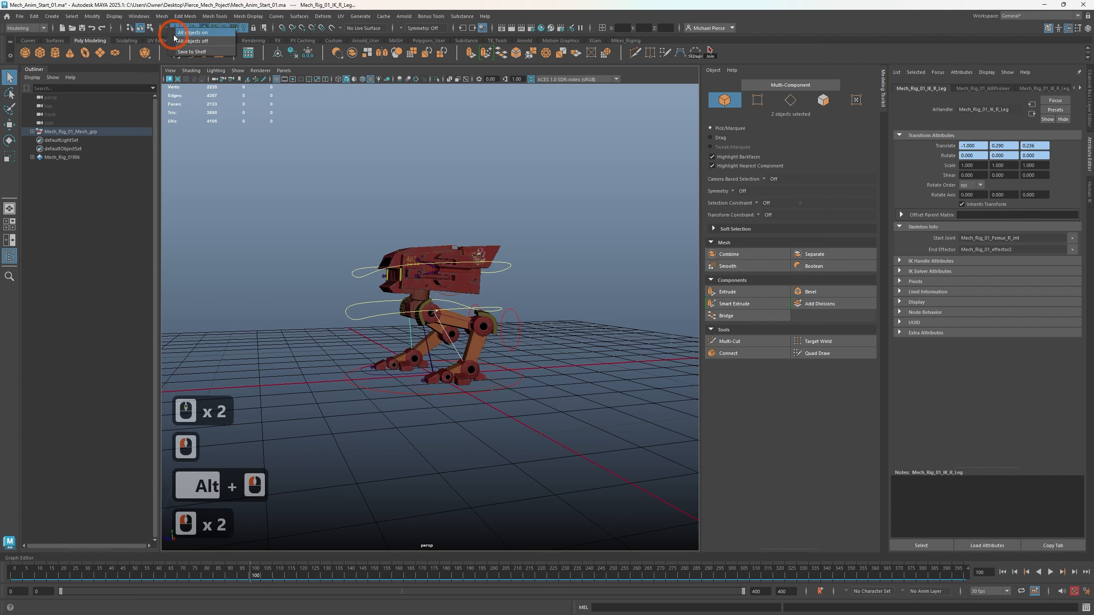
pyautogui.click(174, 29)
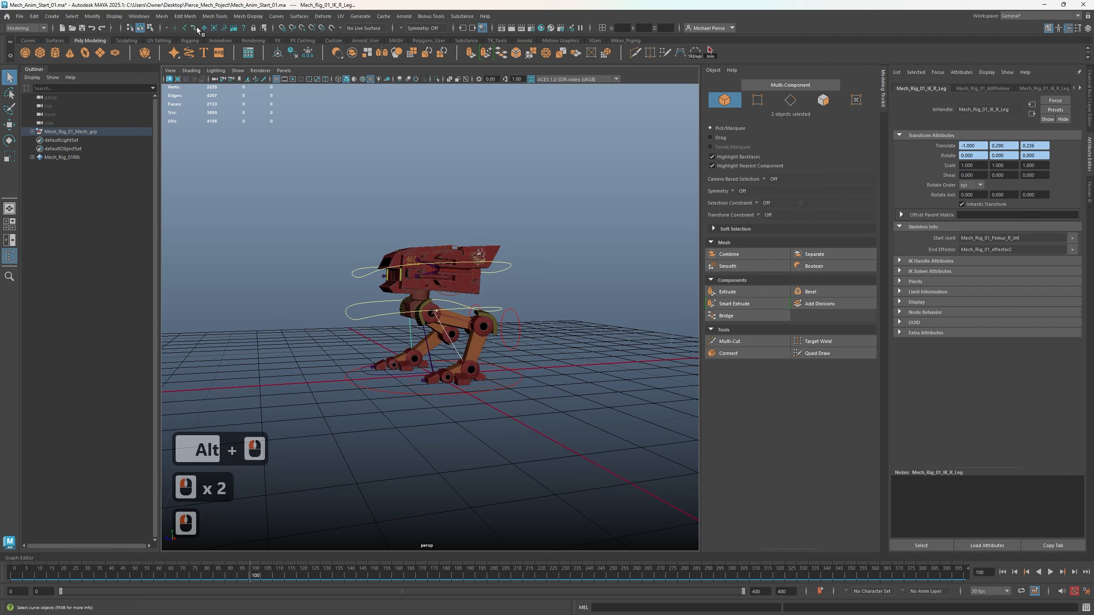
pyautogui.click(194, 27)
pyautogui.moveTo(313, 232); pyautogui.dragTo(361, 543)
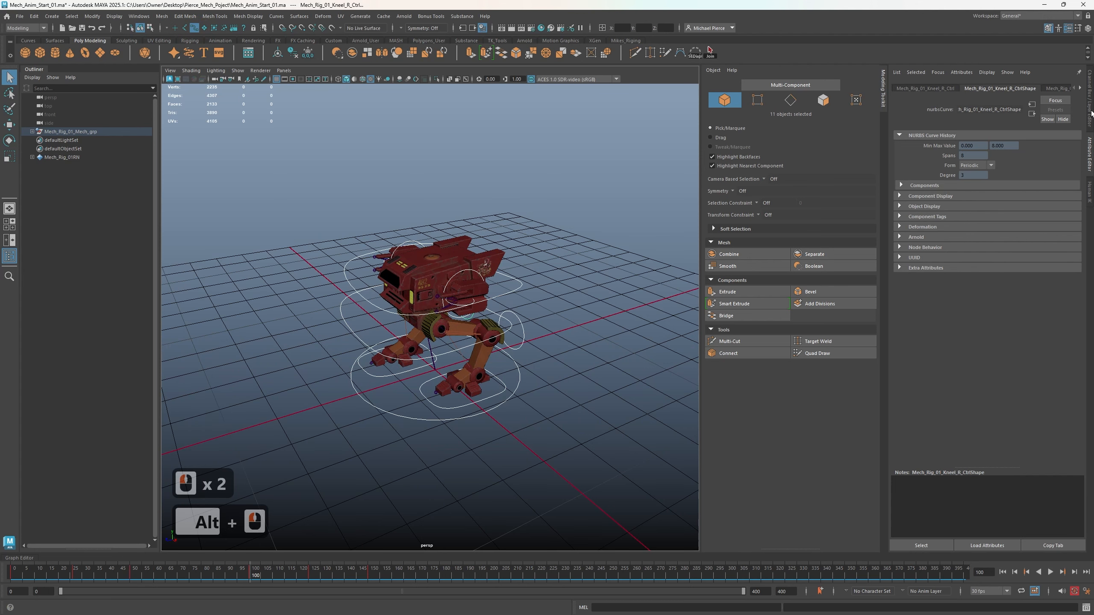
# Show the Channel Box and key all selected rig controls at frames 100 and 150
pyautogui.click(1091, 113)
pyautogui.press('s')
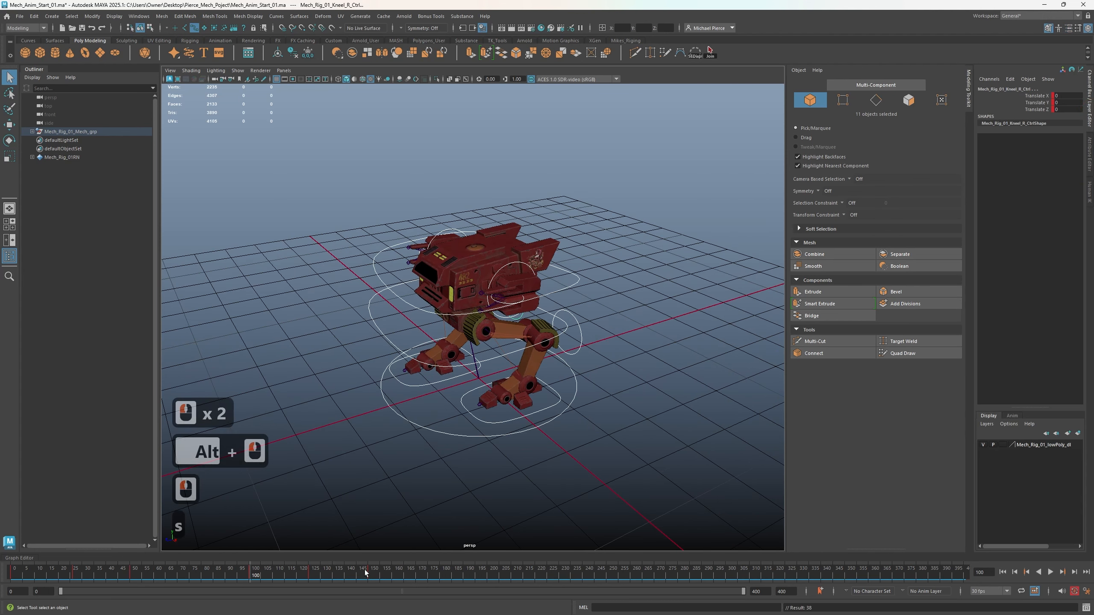
pyautogui.click(367, 571)
pyautogui.press('s')
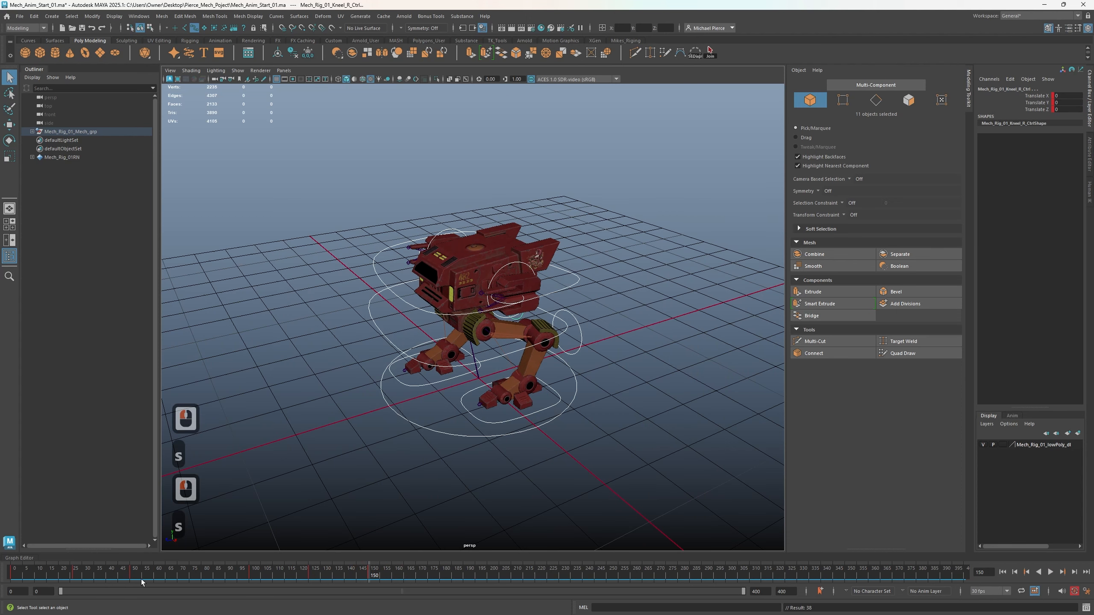
# Select only the head control and key it at frames 50 and 0
pyautogui.click(127, 575)
pyautogui.moveTo(129, 576); pyautogui.dragTo(132, 576)
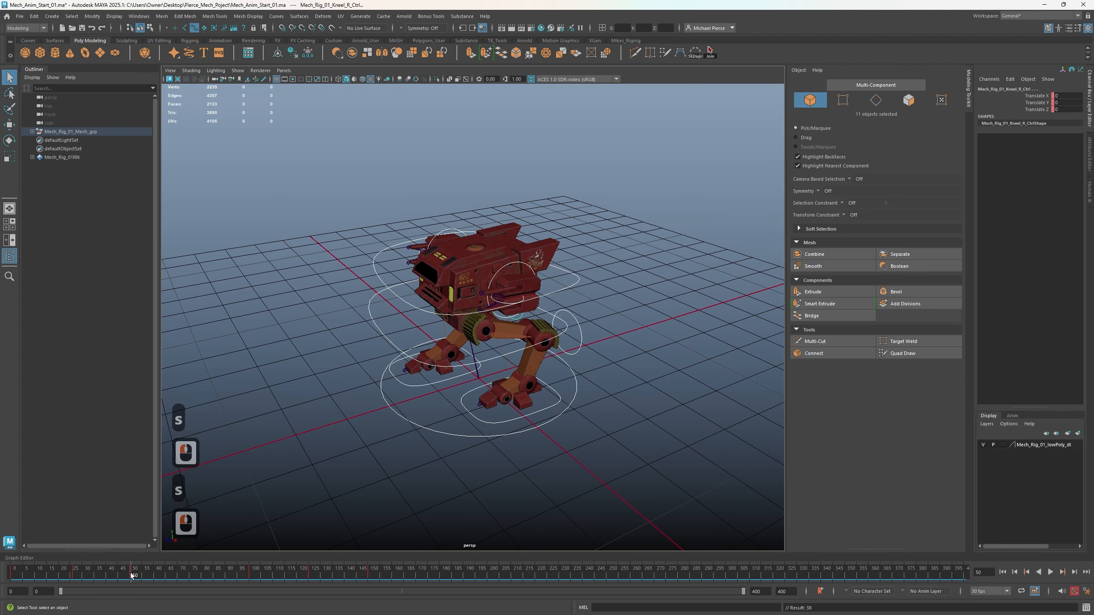
pyautogui.scroll(3, 447, 339)
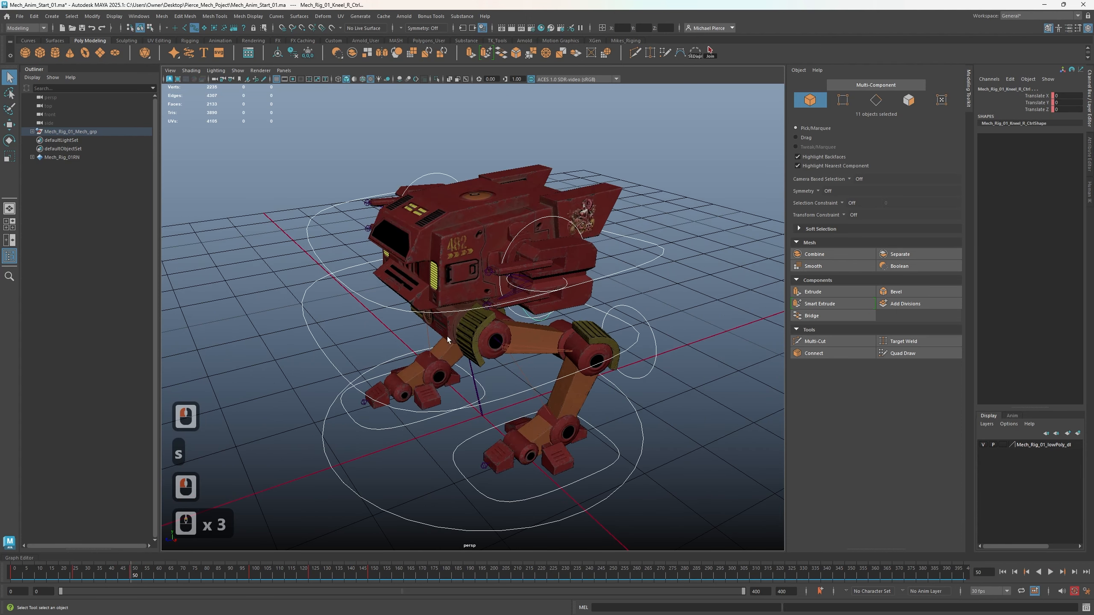
pyautogui.click(400, 311)
pyautogui.press('s')
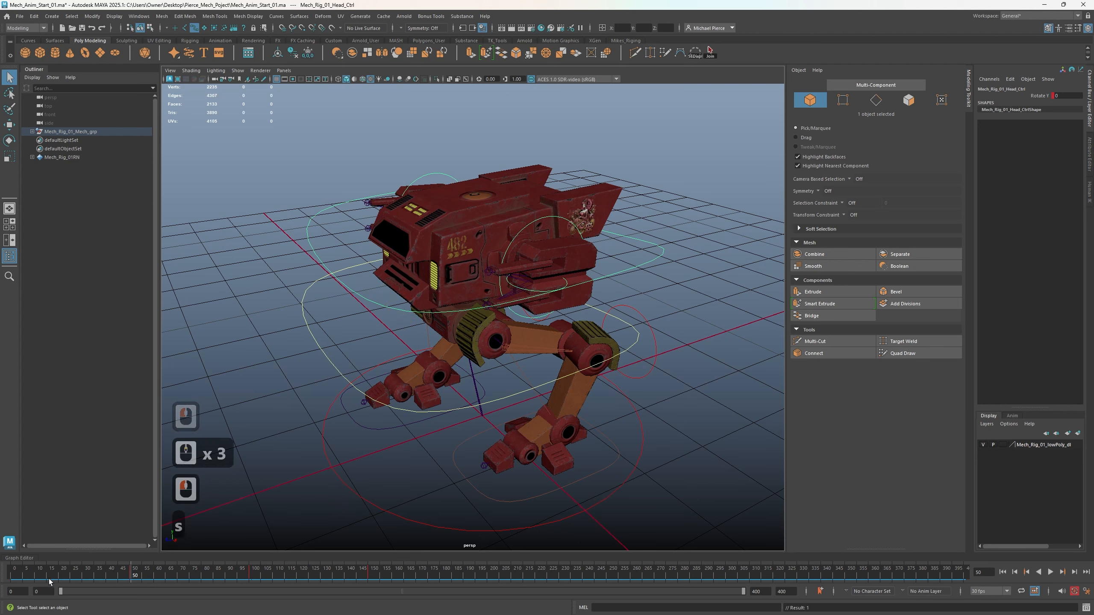
pyautogui.click(7, 573)
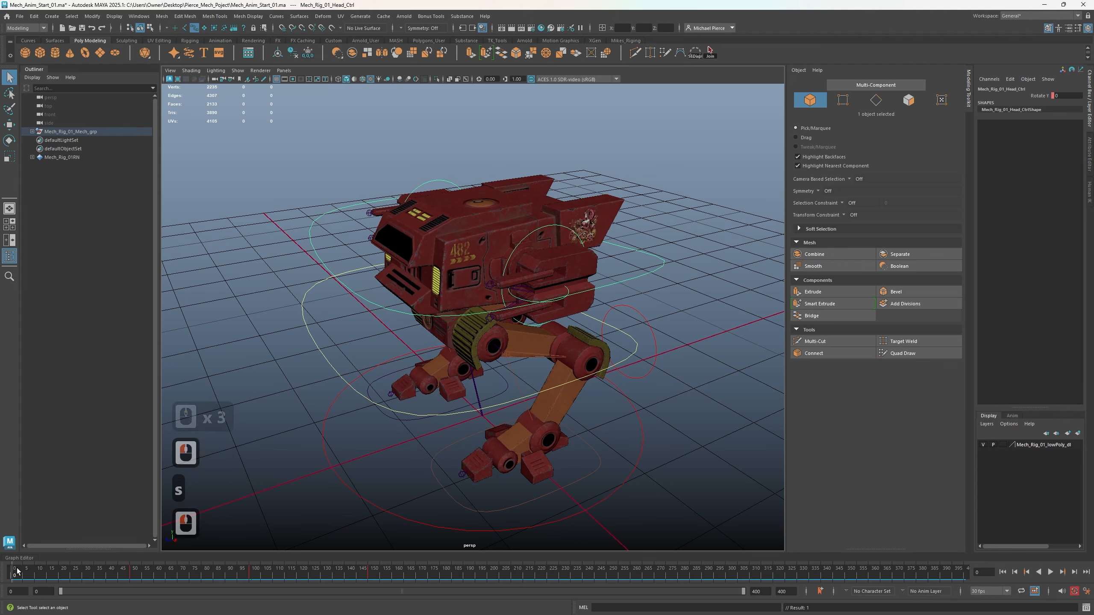
pyautogui.press('s')
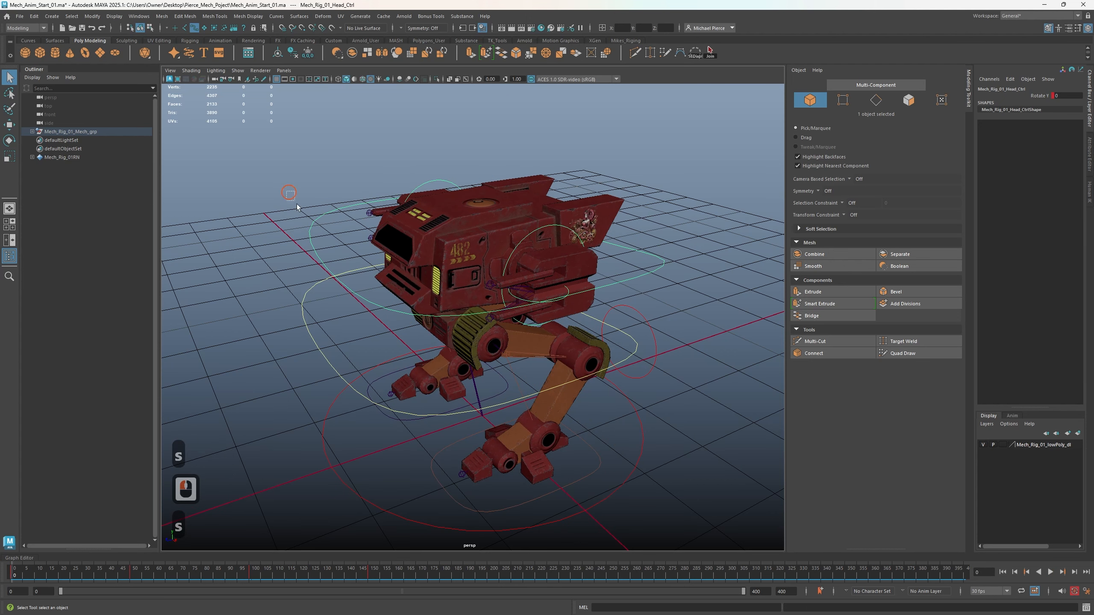
# Set a key on the head control at frame 125, undoing the trial rotation first
pyautogui.moveTo(297, 204); pyautogui.dragTo(692, 550)
pyautogui.moveTo(264, 575); pyautogui.dragTo(298, 574)
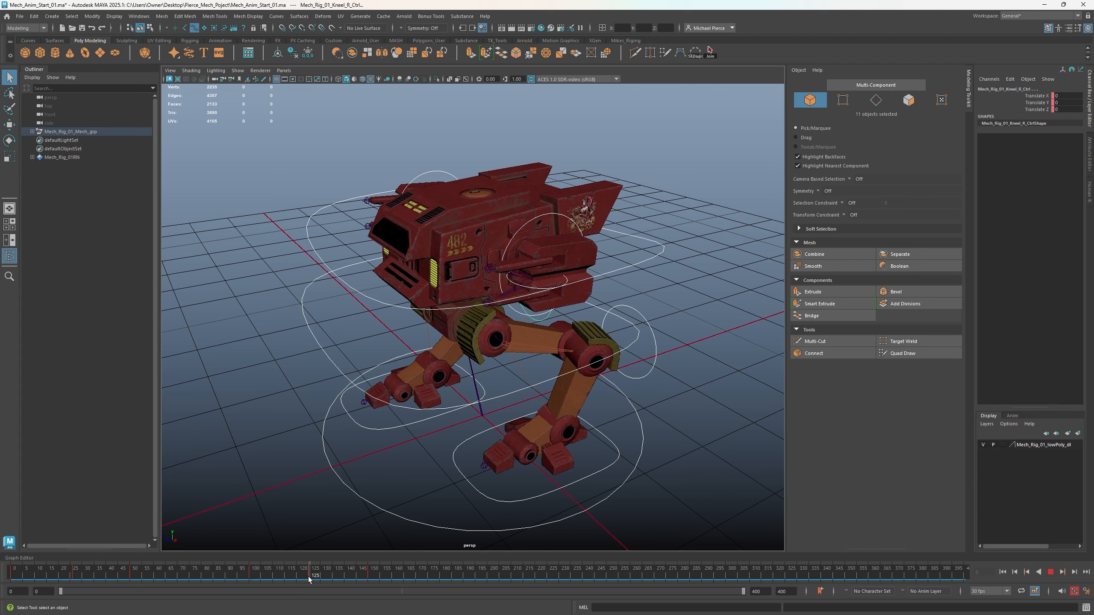
pyautogui.moveTo(308, 576); pyautogui.dragTo(309, 575)
pyautogui.click(459, 305)
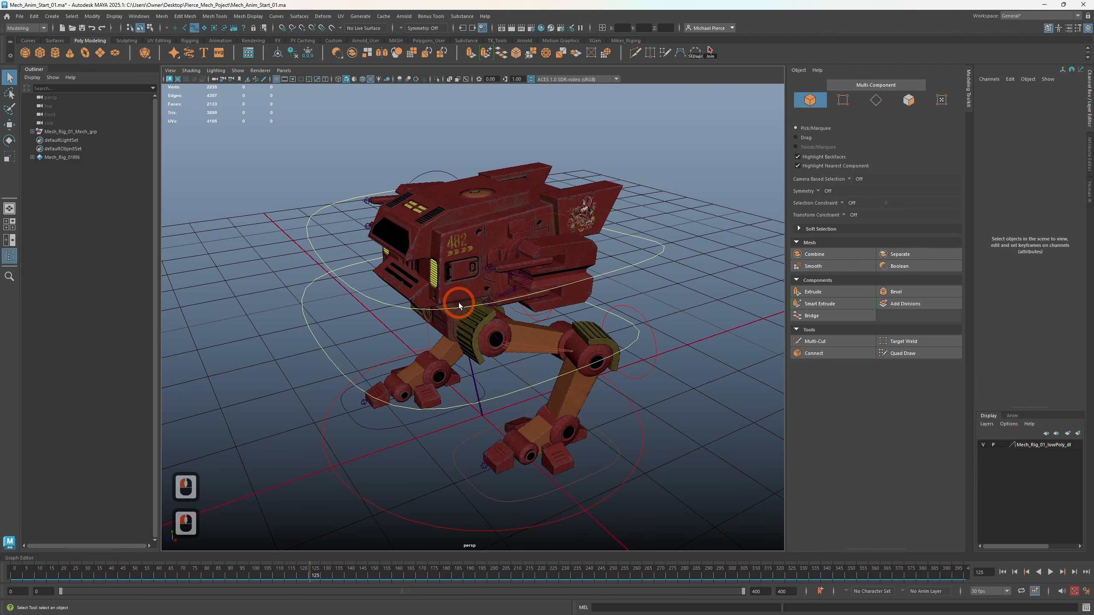
pyautogui.click(466, 311)
pyautogui.press('e')
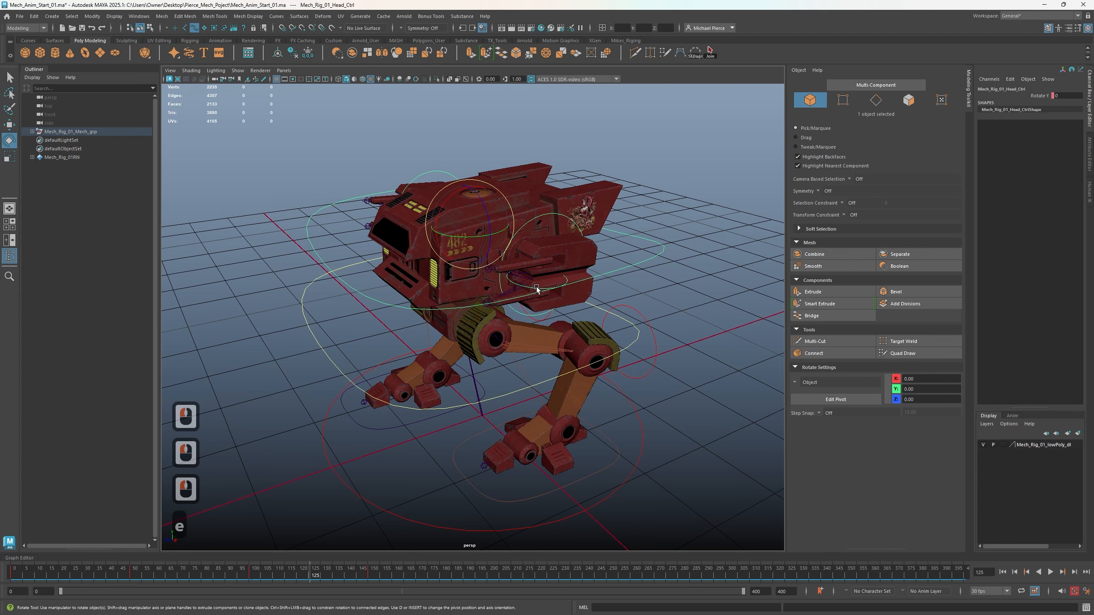
pyautogui.moveTo(466, 244); pyautogui.dragTo(466, 244)
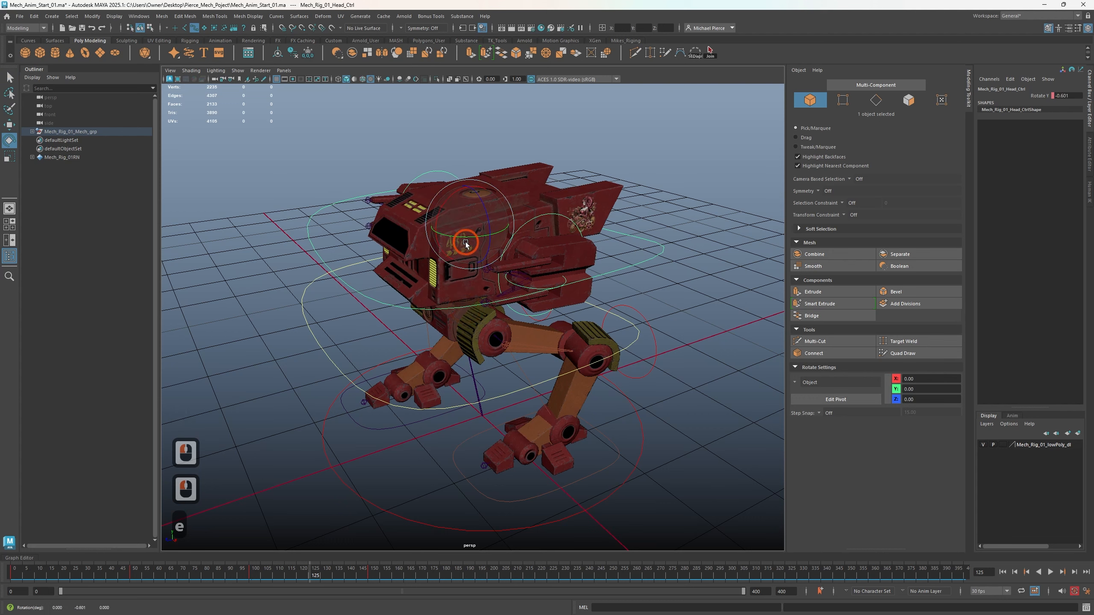
pyautogui.hotkey('ctrl', 'z')
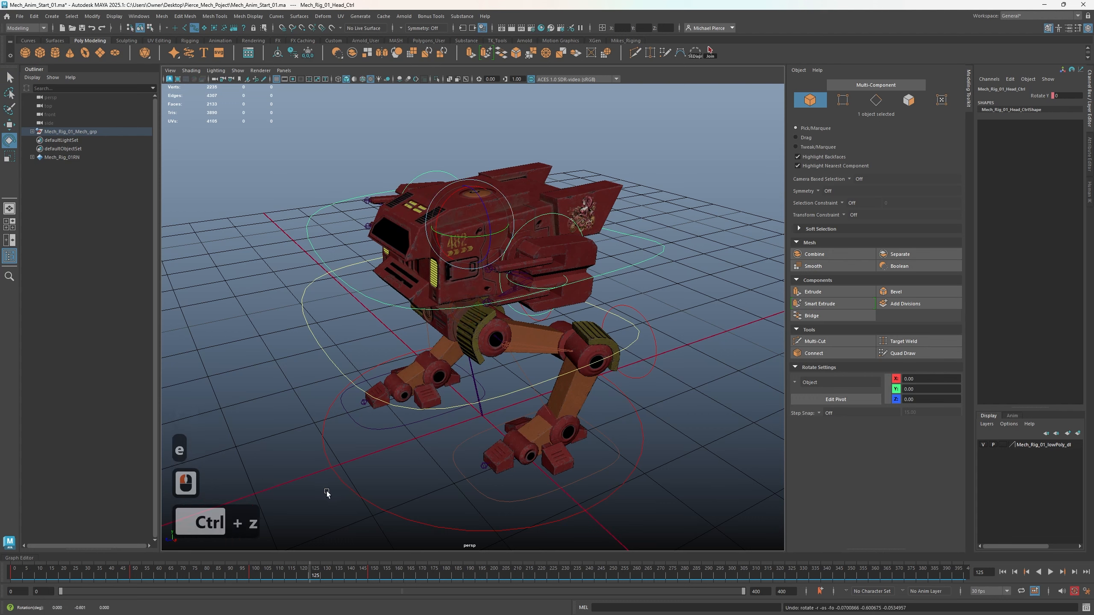
pyautogui.press('s')
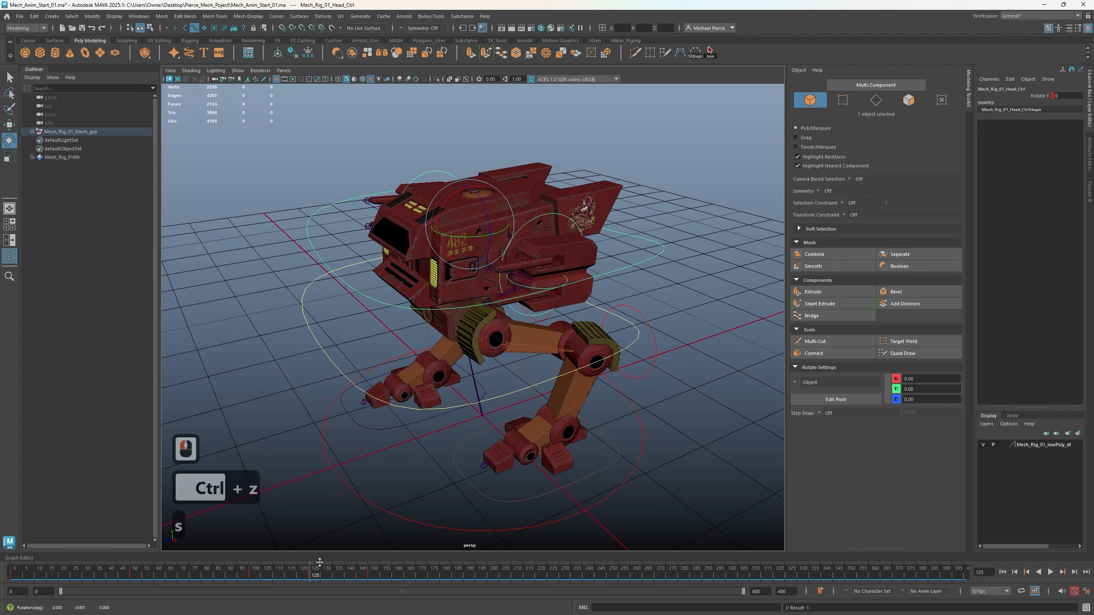
# Set the head control's Rotate Y to -2 at frame 112
pyautogui.click(284, 577)
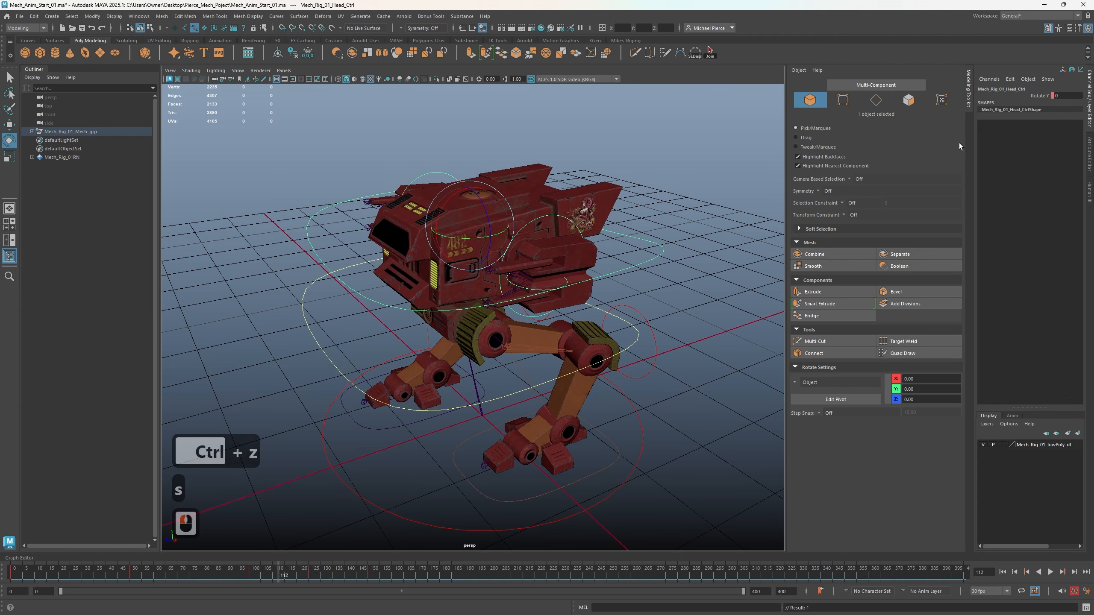
pyautogui.press('e')
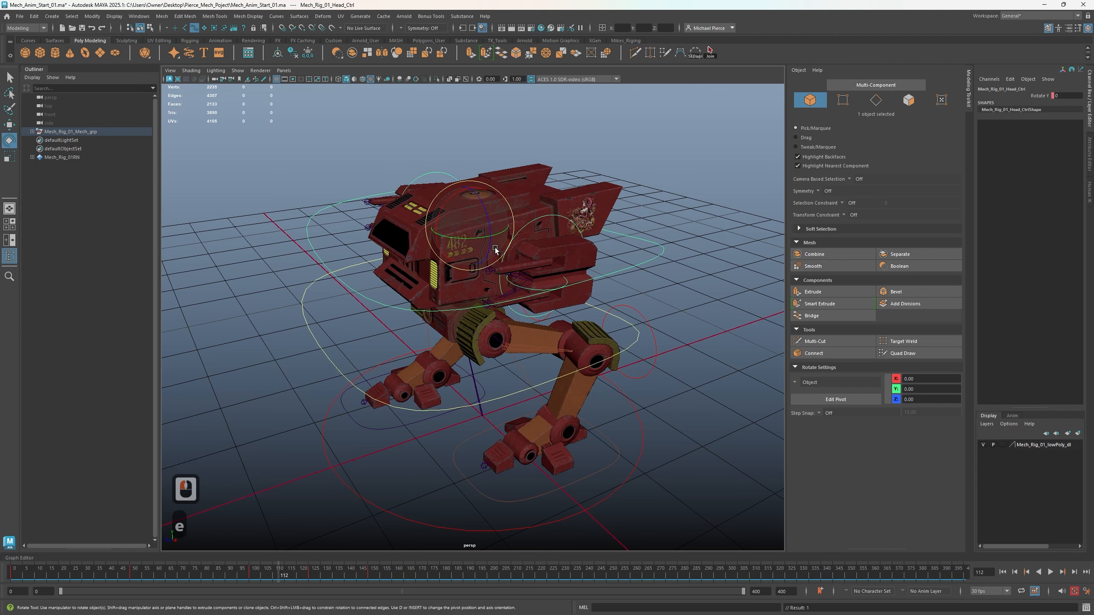
pyautogui.moveTo(474, 238); pyautogui.dragTo(475, 243)
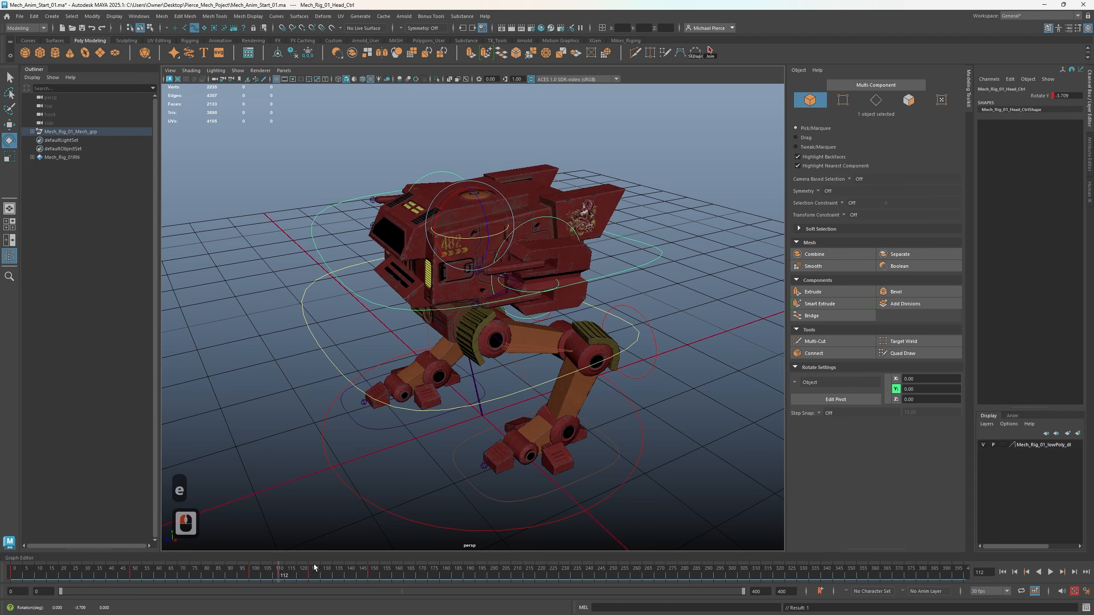
pyautogui.click(1067, 95)
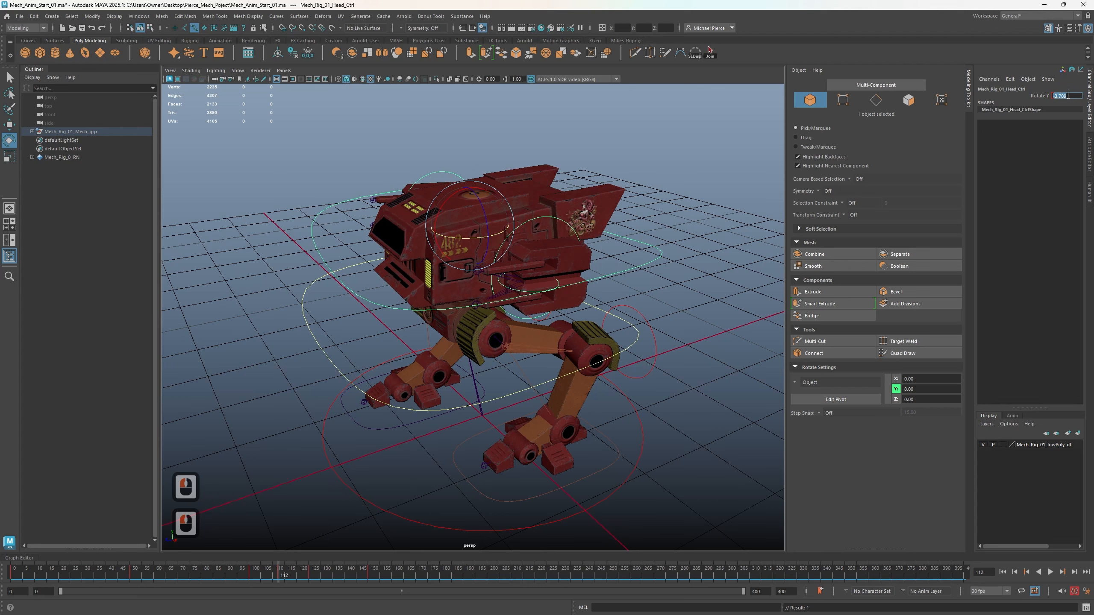
pyautogui.write('-2')
pyautogui.press('Return')
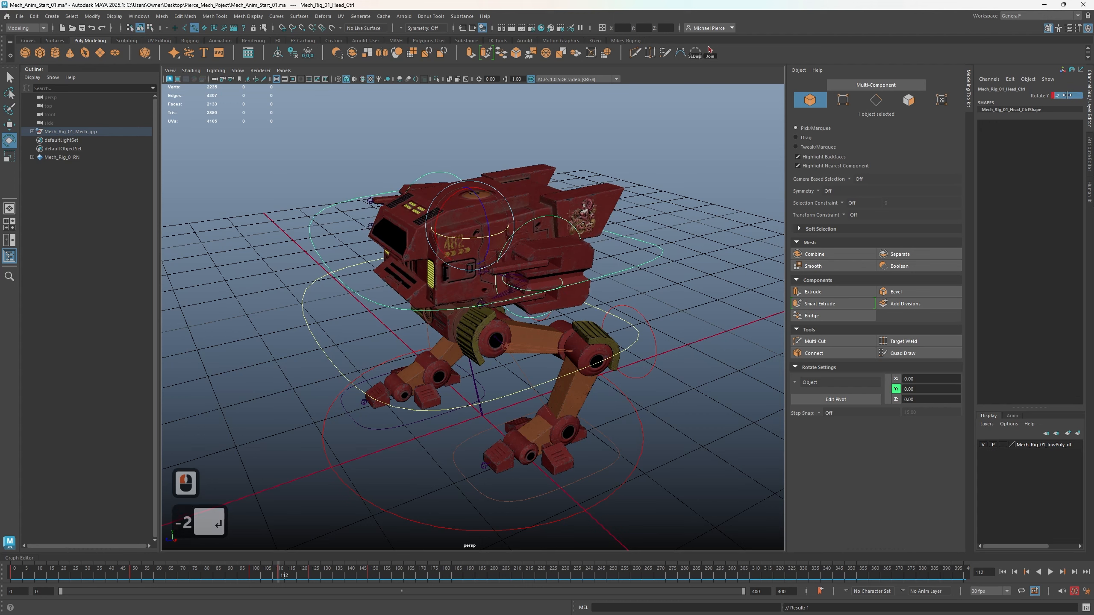
# Set the head control's Rotate Y to 2 at frame 136
pyautogui.click(337, 578)
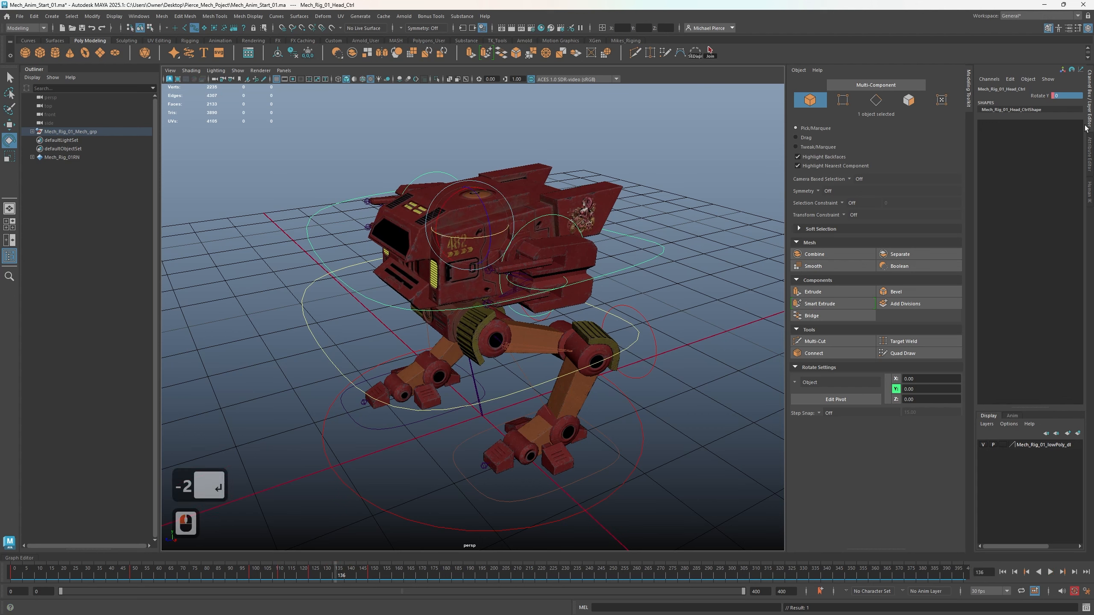
pyautogui.click(1058, 95)
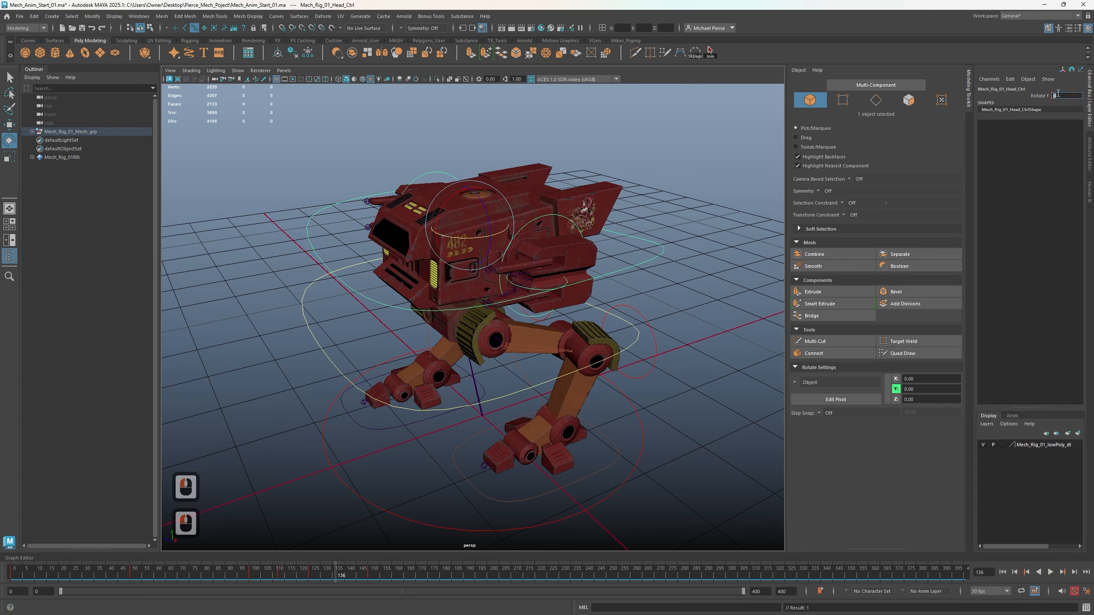
pyautogui.write('2')
pyautogui.press('Return')
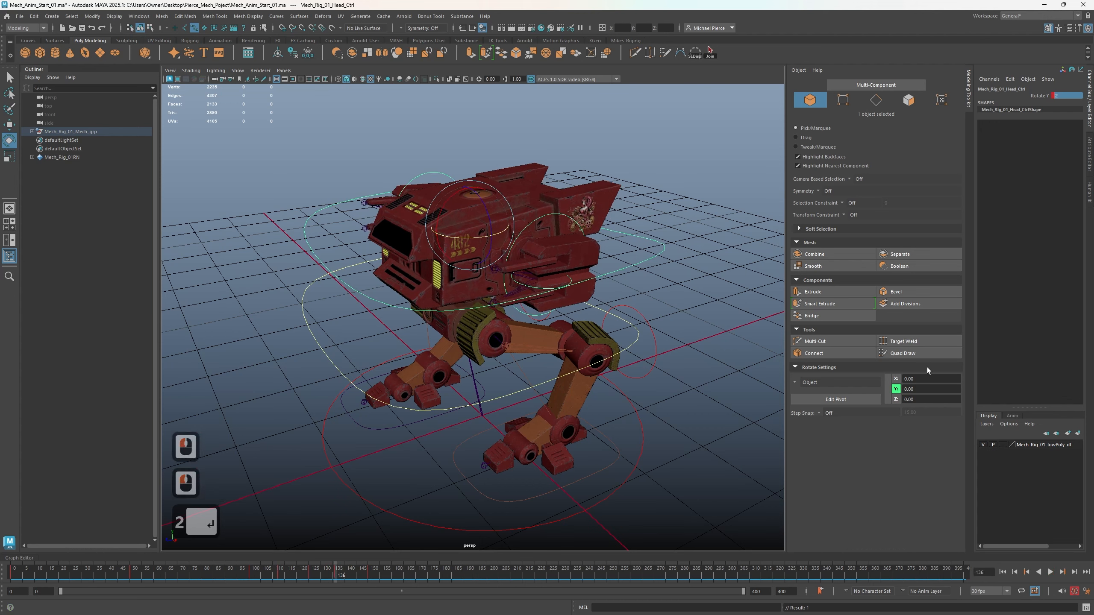
# Scrub through the head motion, then select both gun controls and key them at frame 125
pyautogui.moveTo(329, 572); pyautogui.dragTo(253, 582)
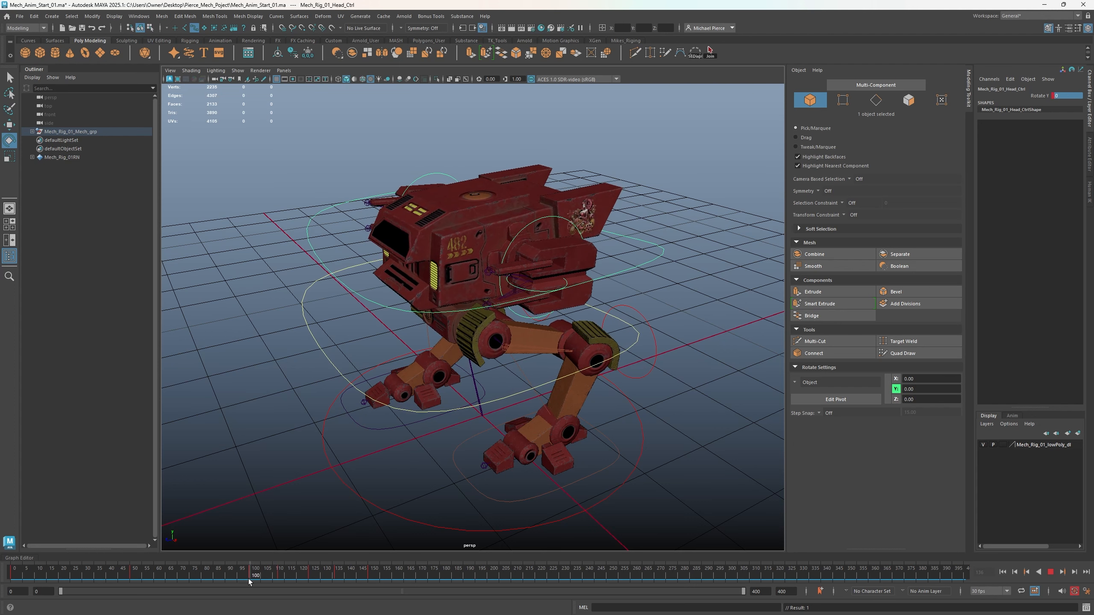
pyautogui.moveTo(253, 582); pyautogui.dragTo(309, 572)
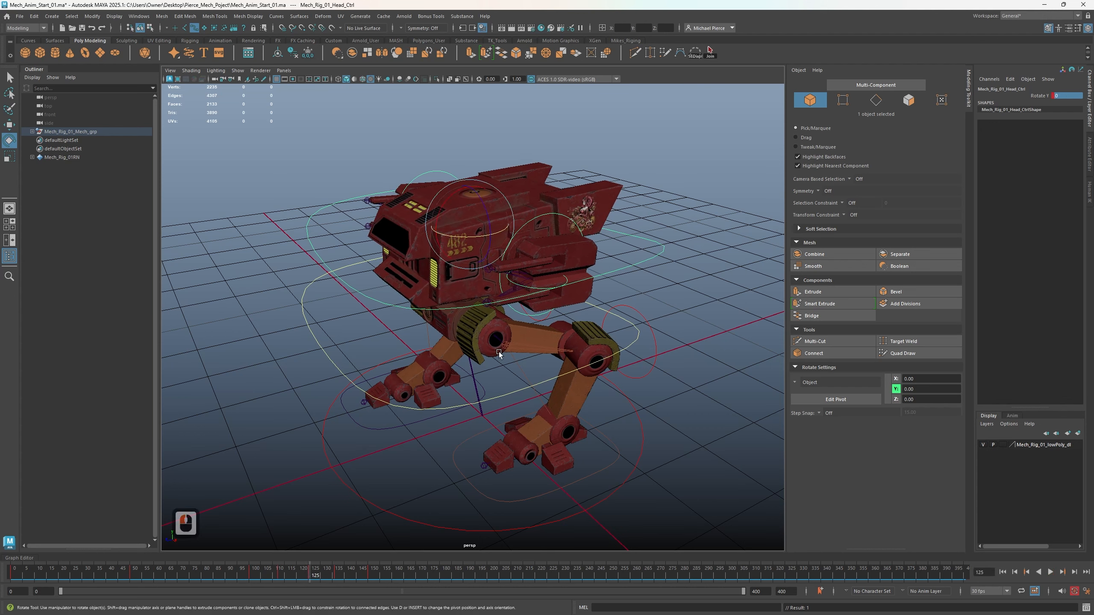
pyautogui.click(527, 285)
pyautogui.click(526, 286)
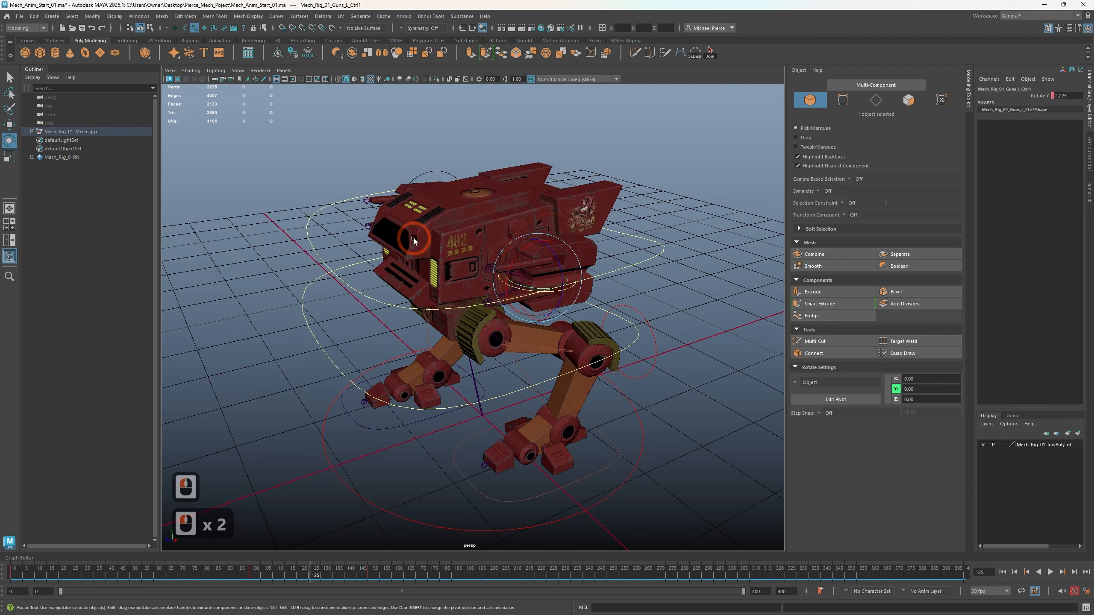
pyautogui.keyDown('alt'); pyautogui.moveTo(414, 240); pyautogui.dragTo(508, 253); pyautogui.keyUp('alt')
pyautogui.keyDown('shift'); pyautogui.click(409, 385); pyautogui.keyUp('shift')
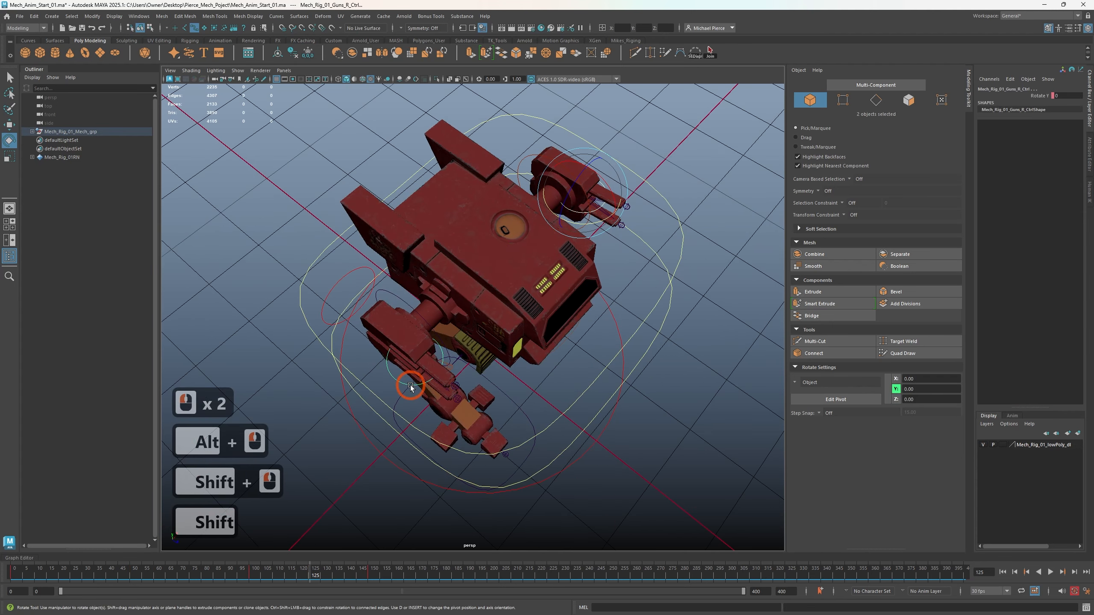
pyautogui.press('s')
# Rotate both gun controls around Y at frame 113, bringing the right gun's Rotate Y to about -13.6
pyautogui.moveTo(293, 572); pyautogui.dragTo(281, 575)
pyautogui.keyDown('alt'); pyautogui.moveTo(589, 403); pyautogui.dragTo(545, 401); pyautogui.keyUp('alt')
pyautogui.moveTo(614, 257); pyautogui.dragTo(605, 274)
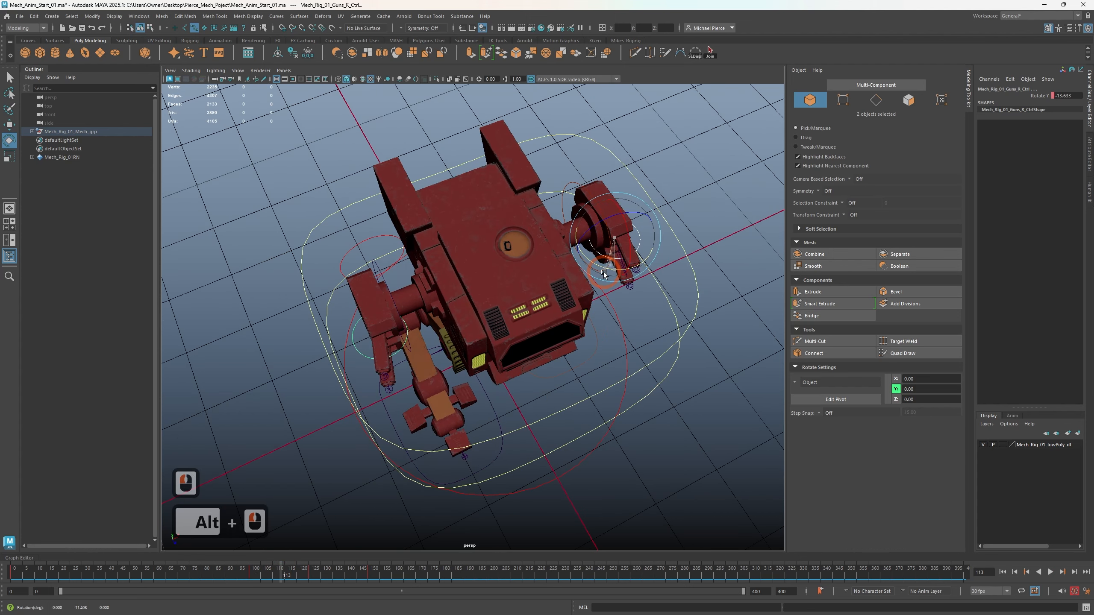
pyautogui.click(604, 275)
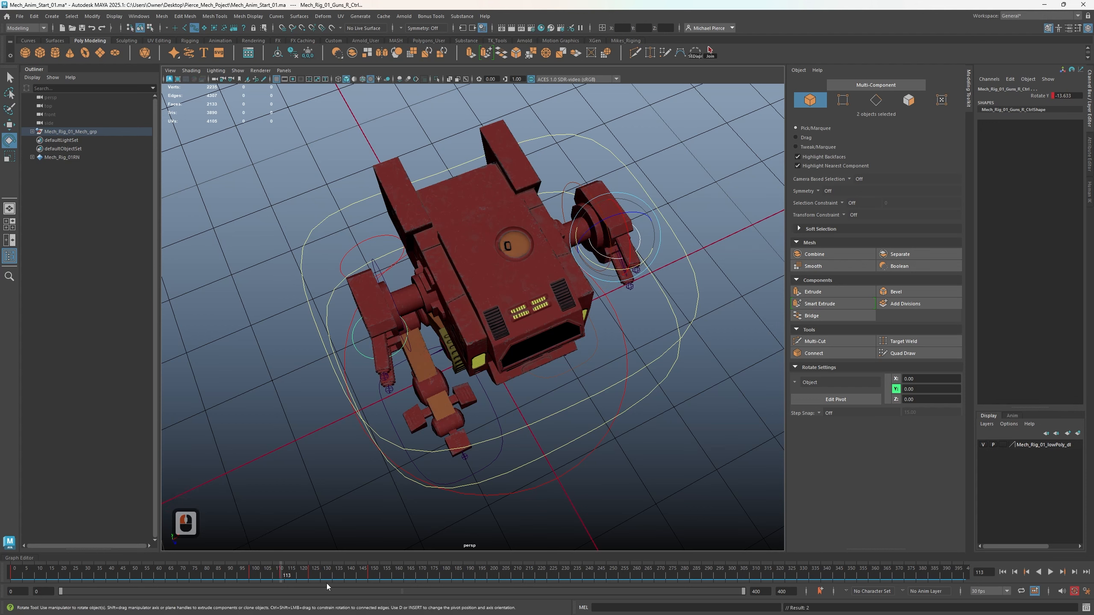
# Rotate both gun controls the opposite way at frame 135, bringing the right gun's Rotate Y to about 11.8, and scrub back to frame 105
pyautogui.click(333, 573)
pyautogui.click(632, 271)
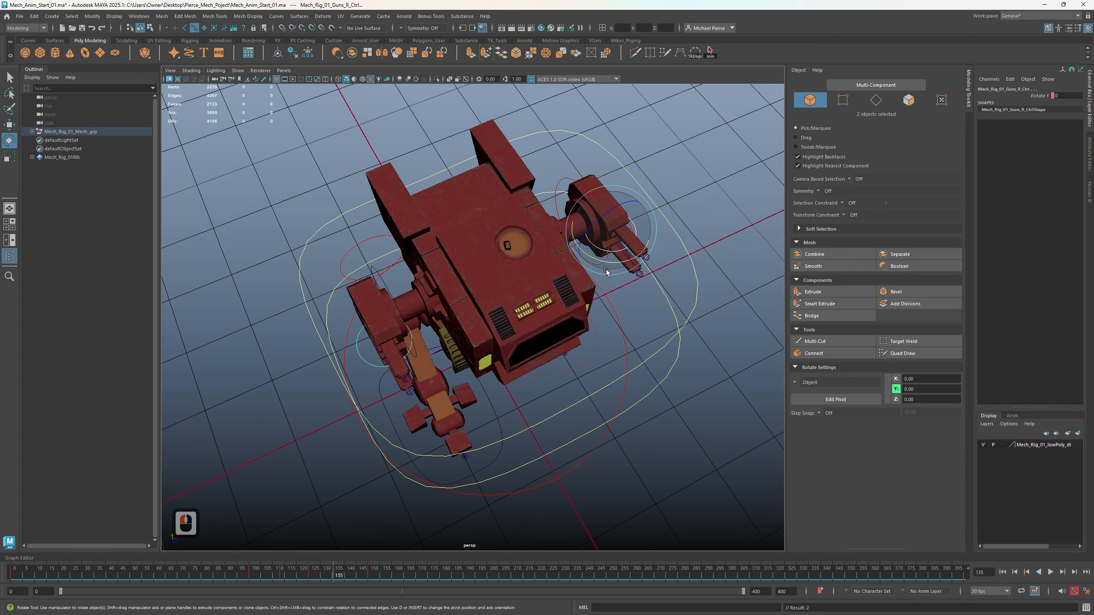
pyautogui.moveTo(611, 267); pyautogui.dragTo(513, 361)
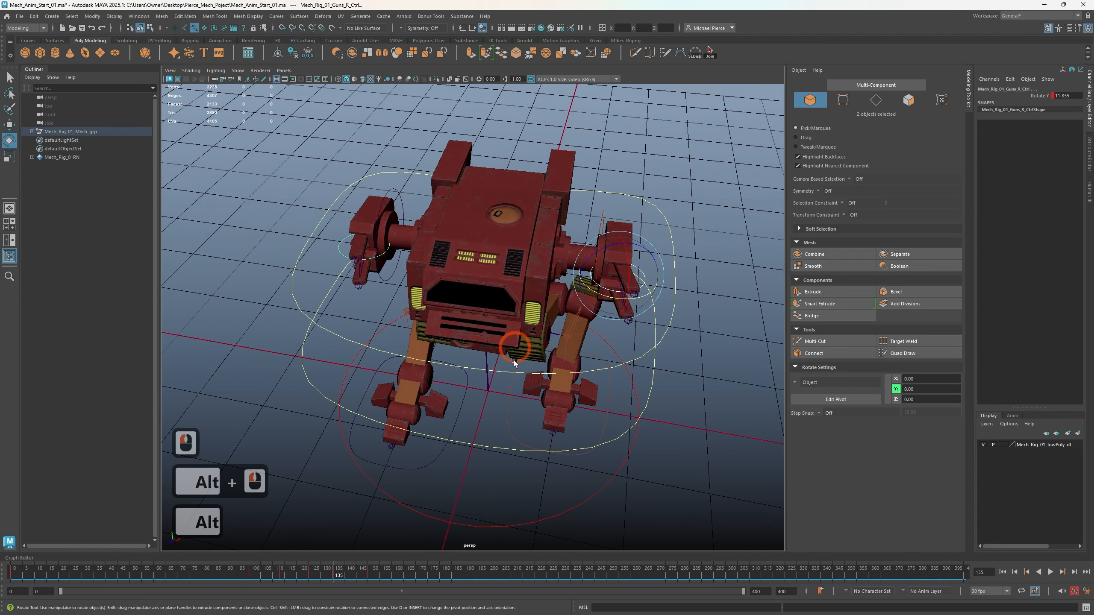
pyautogui.moveTo(331, 572); pyautogui.dragTo(262, 570)
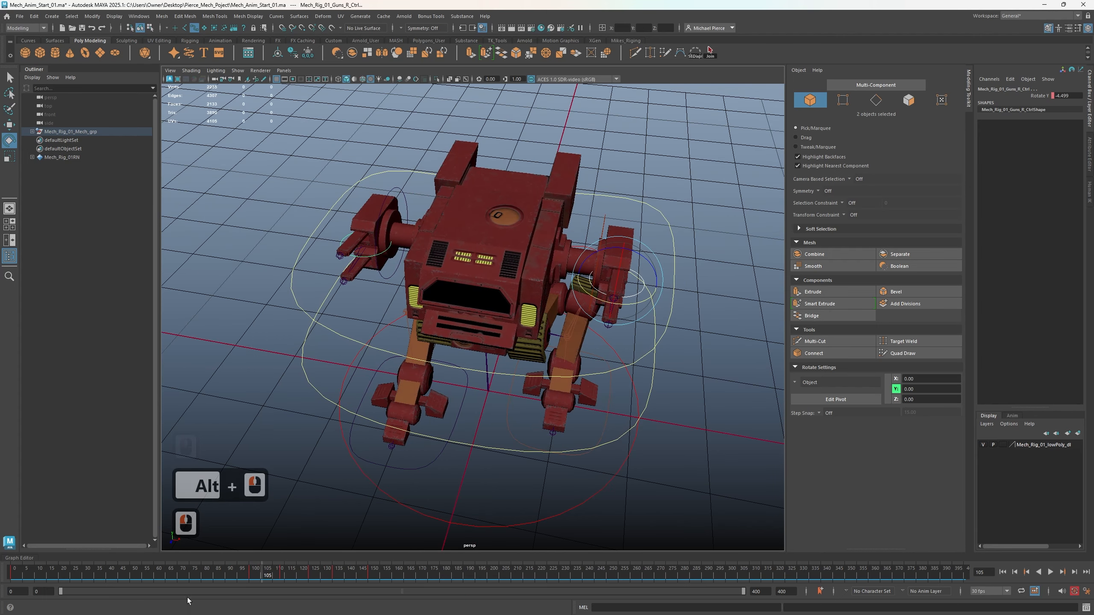
# Set the playback range to start at frame 100 and end at frame 150
pyautogui.doubleClick(44, 591)
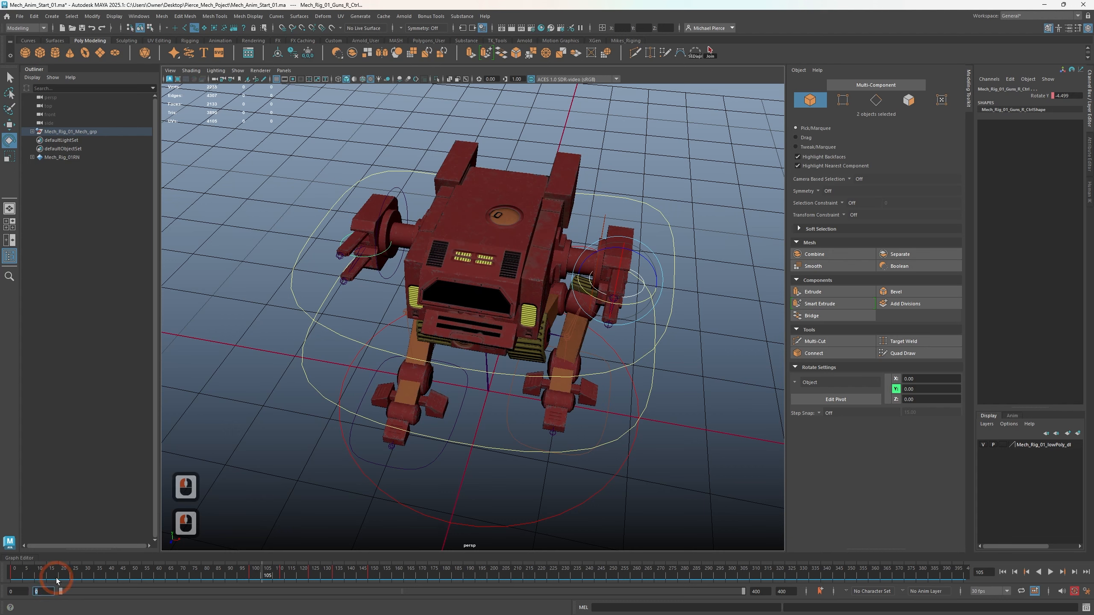
pyautogui.write('100')
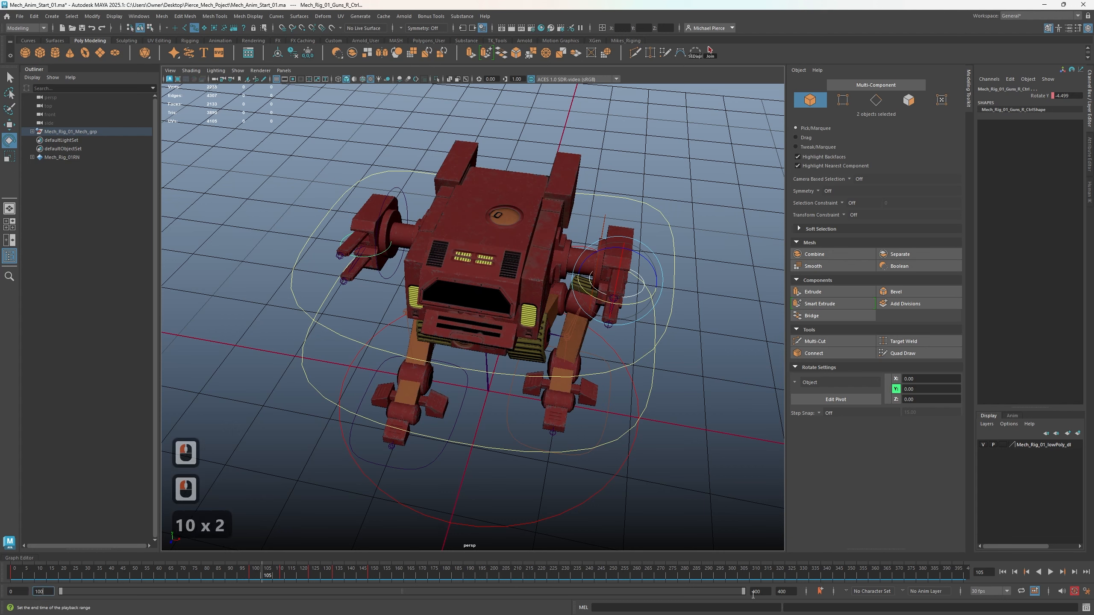
pyautogui.click(713, 595)
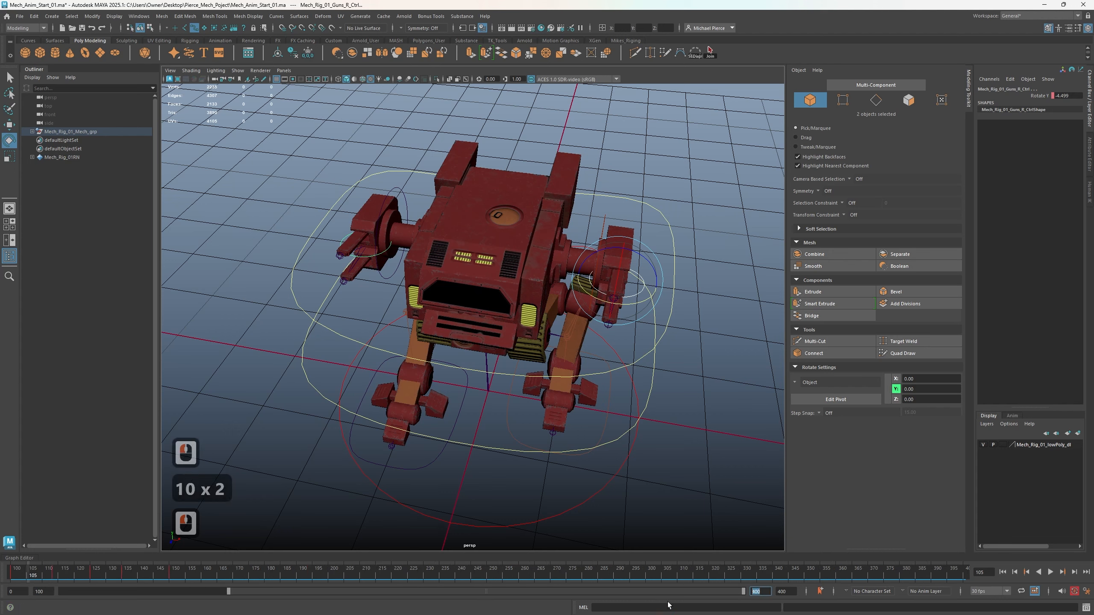
pyautogui.write('150')
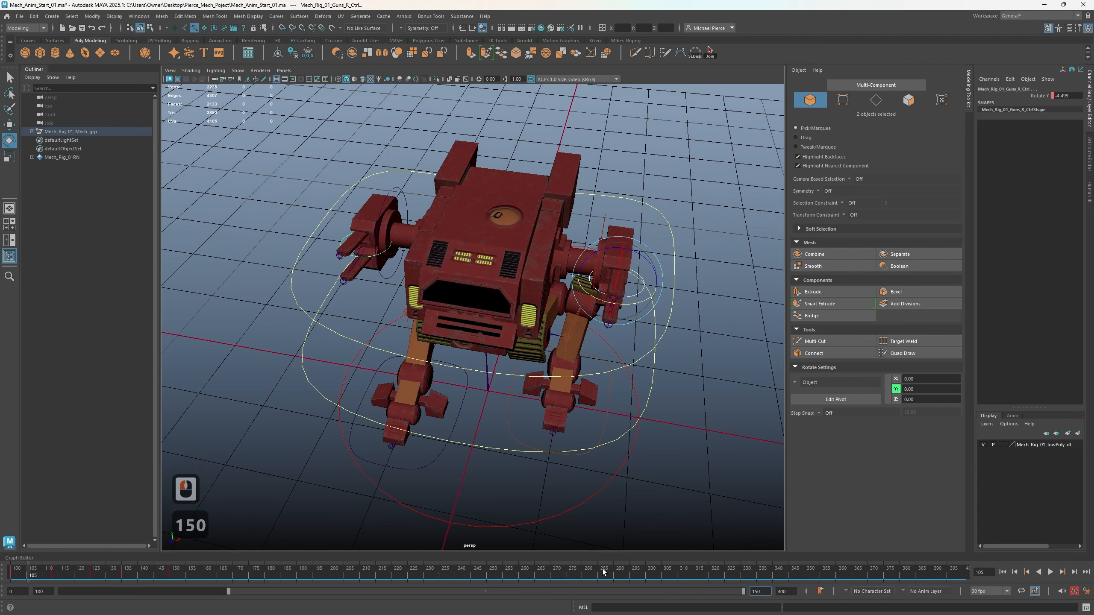
pyautogui.press('Tab')
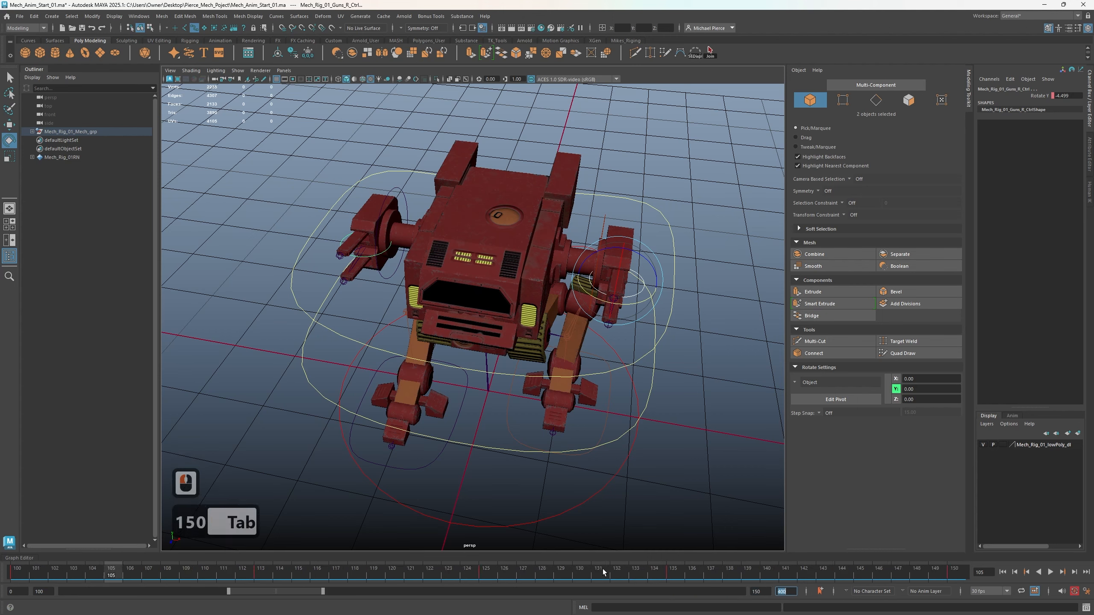
# Play back the mech's motion over the current range, review it from several angles, and stop playback
pyautogui.click(1051, 572)
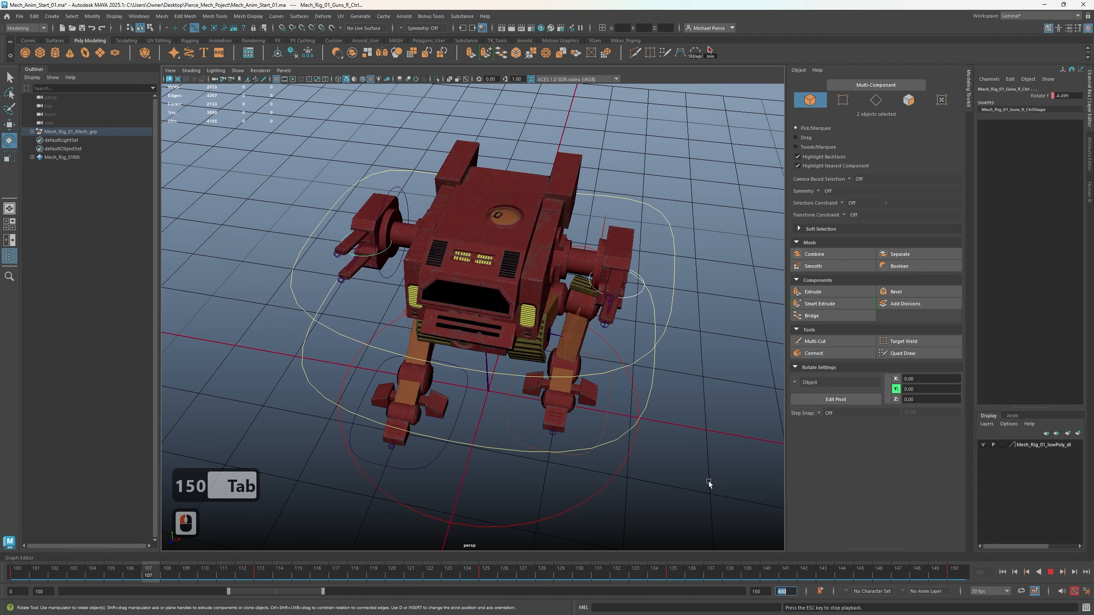
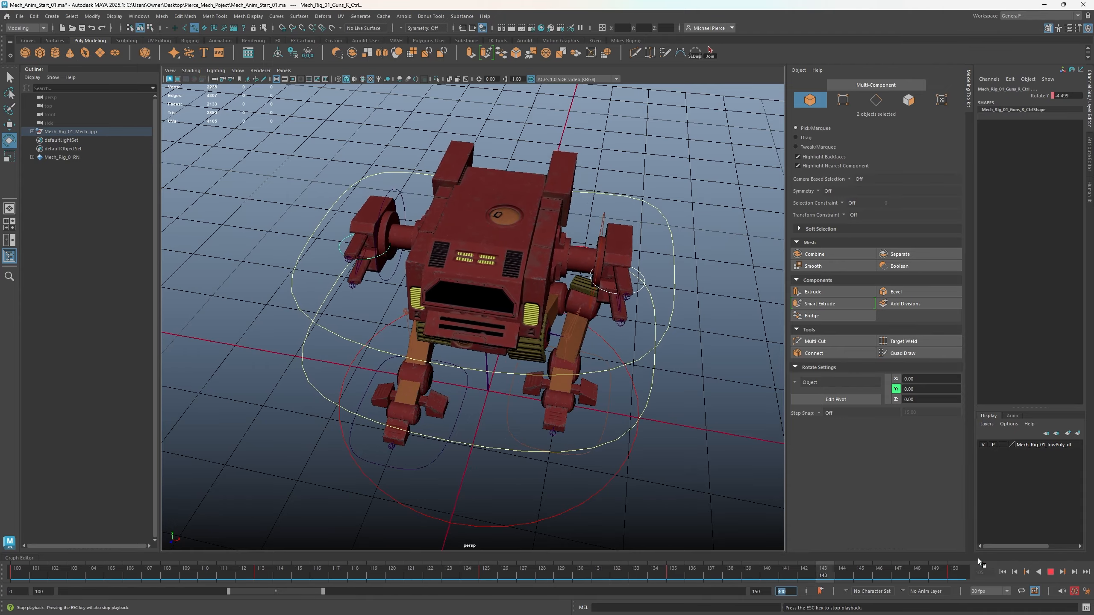
pyautogui.press('alt')
pyautogui.keyDown('alt'); pyautogui.moveTo(639, 456); pyautogui.dragTo(592, 472); pyautogui.keyUp('alt')
pyautogui.click(1051, 572)
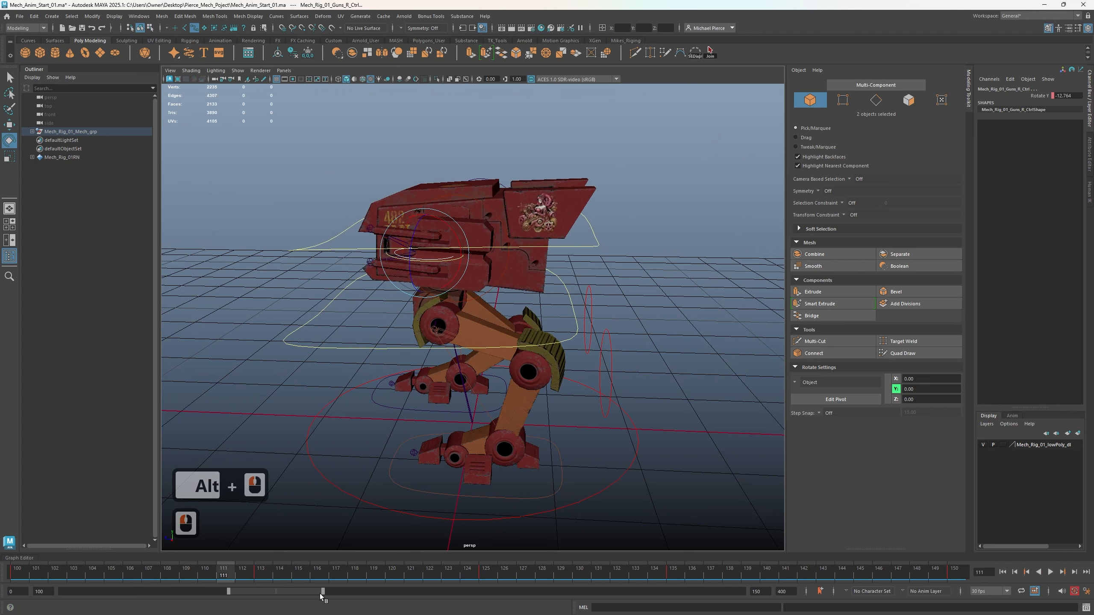
# Switch to the notes window and write the line "frame 100 -150 idle"
pyautogui.click(210, 614)
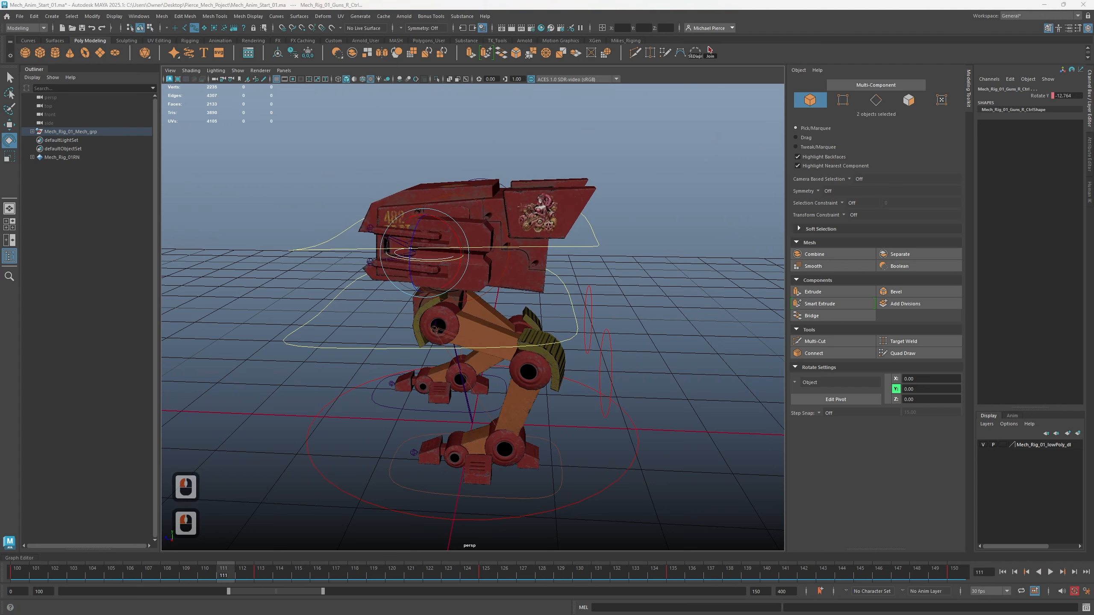
pyautogui.write('frame ')
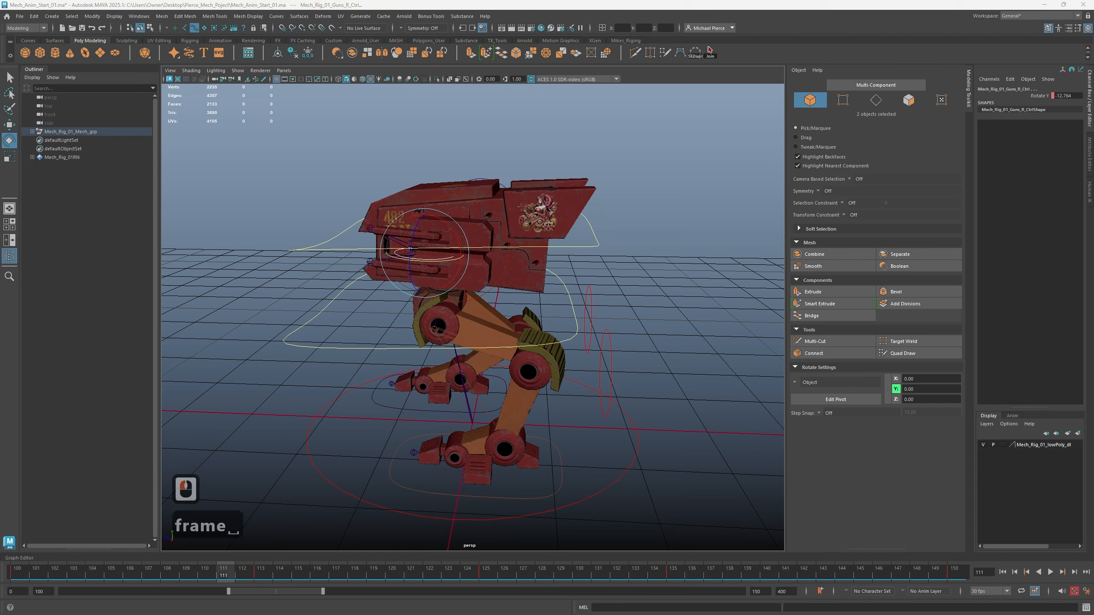
pyautogui.write('10 x 2 _')
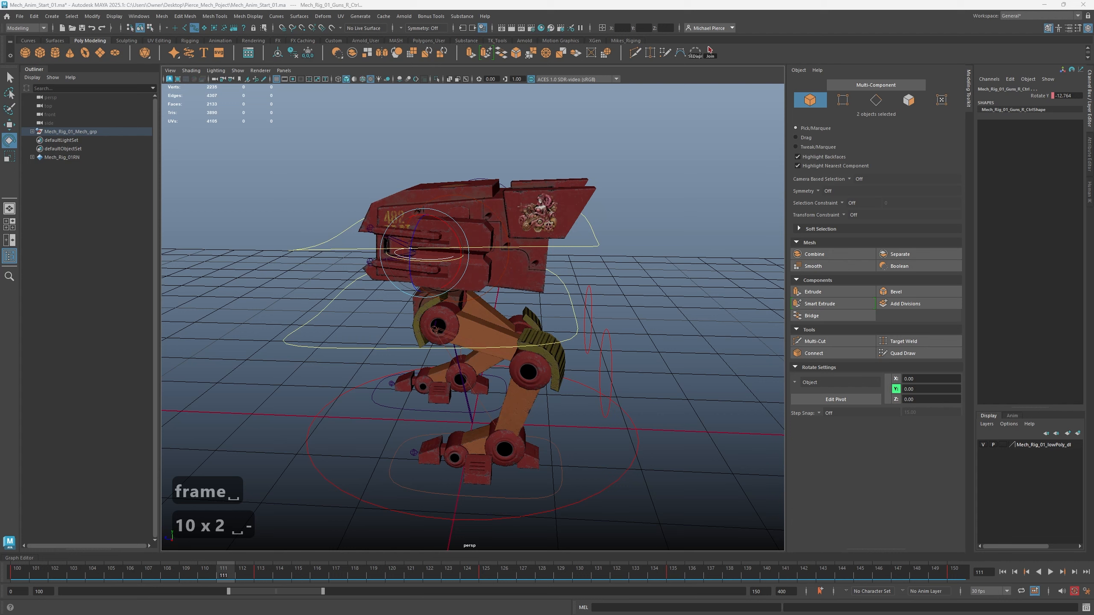
pyautogui.write('-150 ')
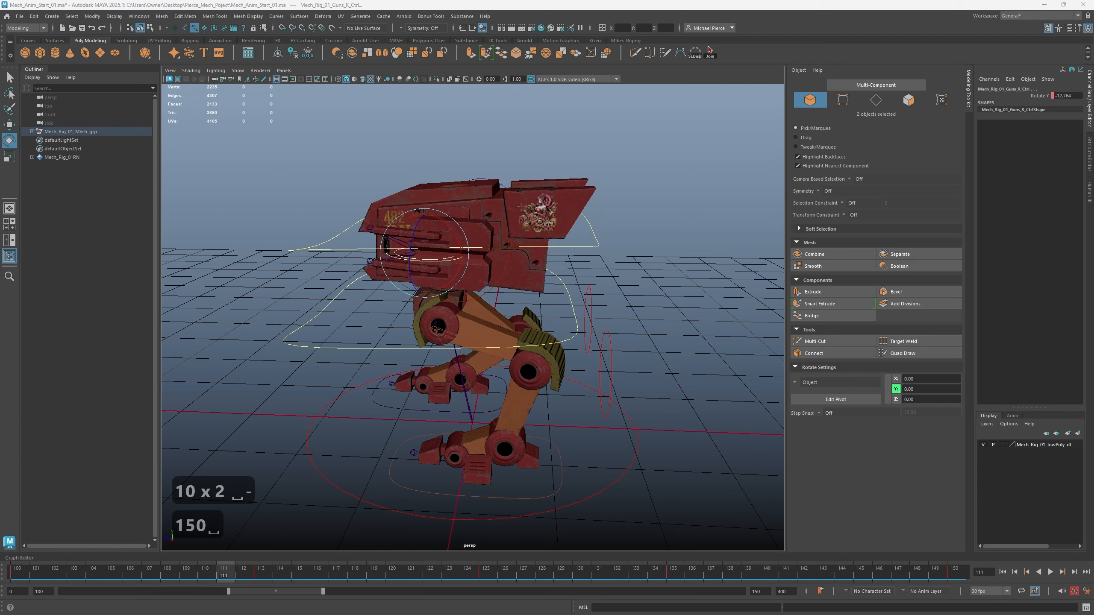
pyautogui.write('idle')
pyautogui.press('Return')
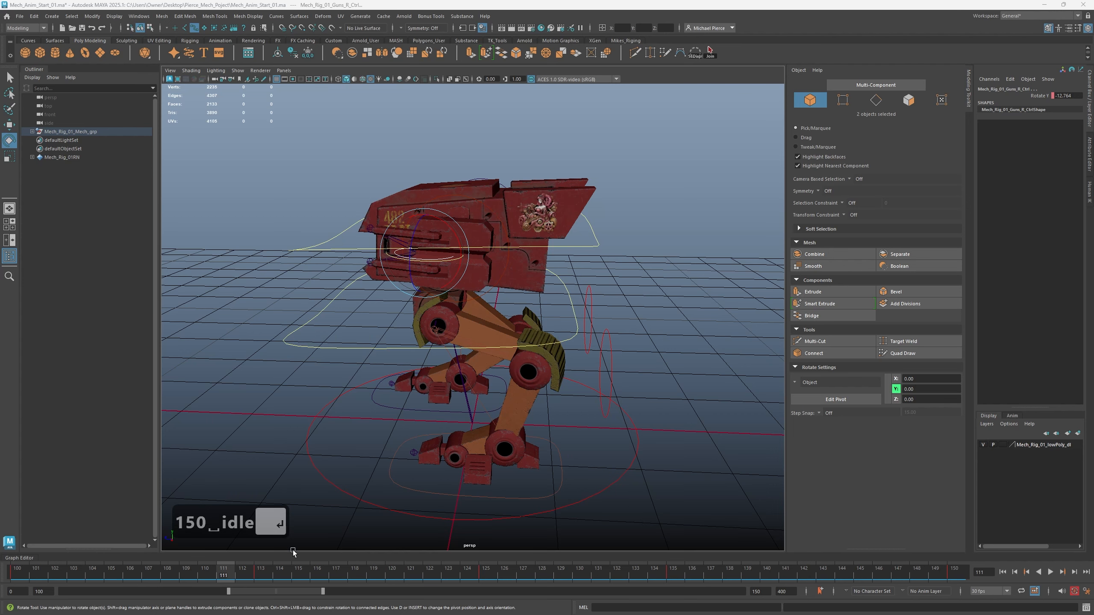
# Set the playback range to start at frame 200 and end at frame 300
pyautogui.scroll(-3, 401, 450)
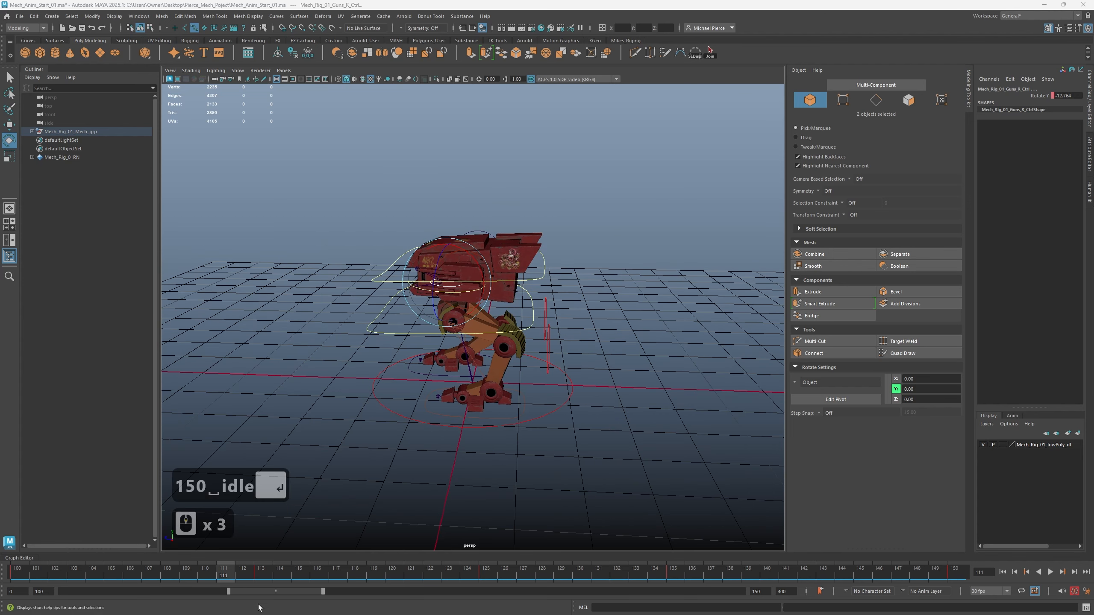
pyautogui.moveTo(228, 592); pyautogui.dragTo(275, 591)
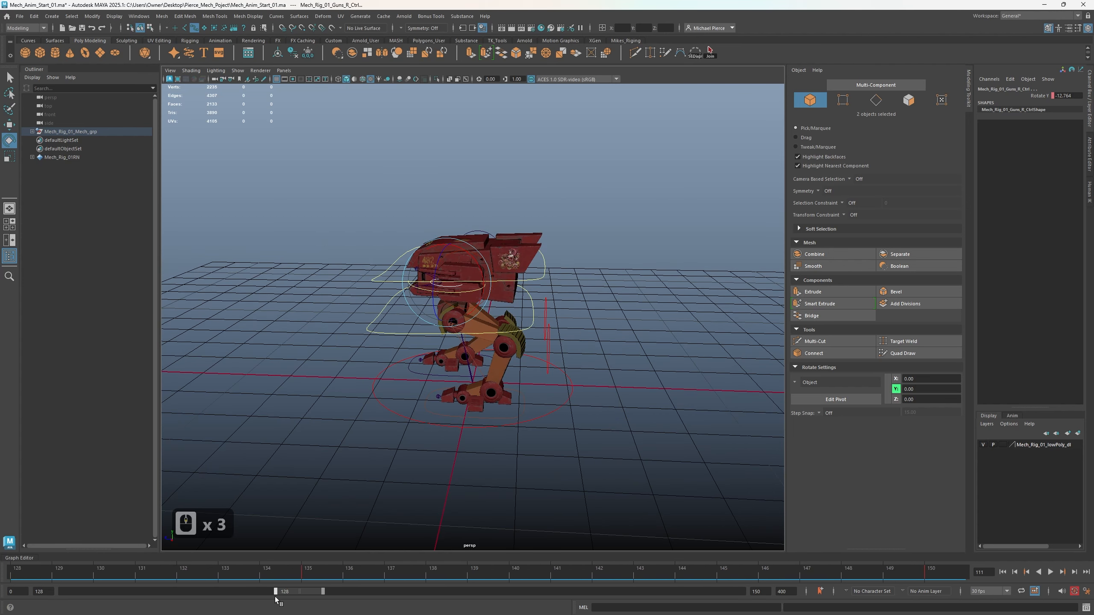
pyautogui.doubleClick(757, 592)
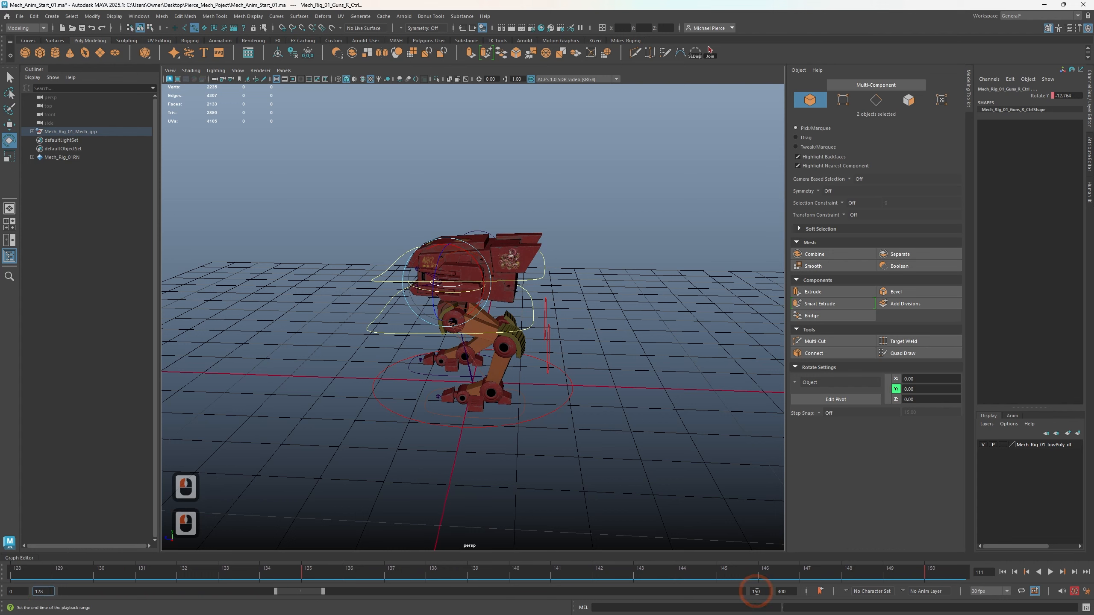
pyautogui.write('250')
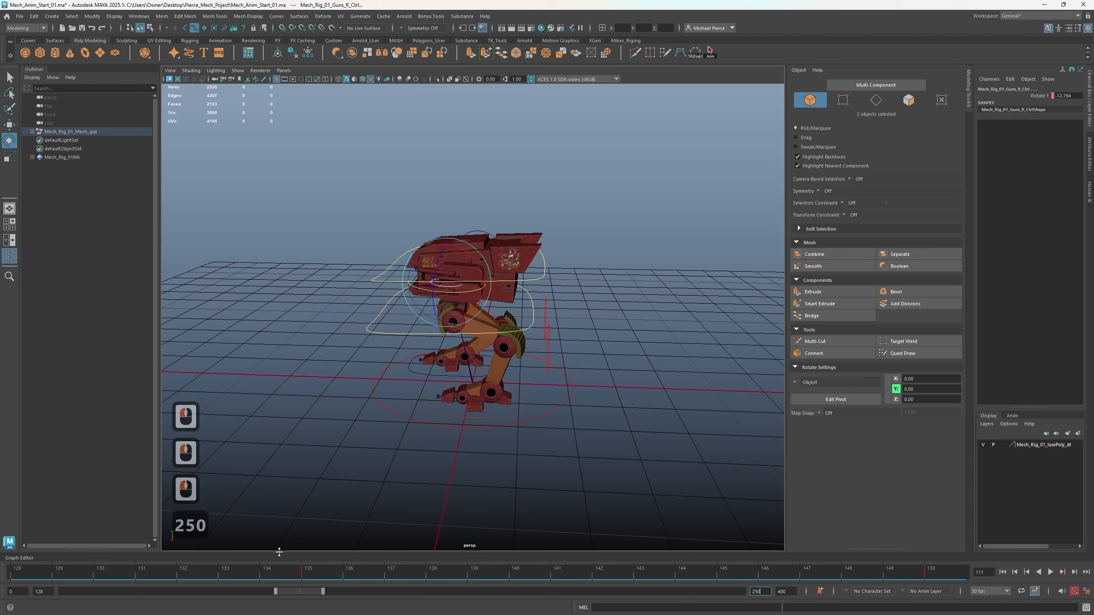
pyautogui.click(13, 593)
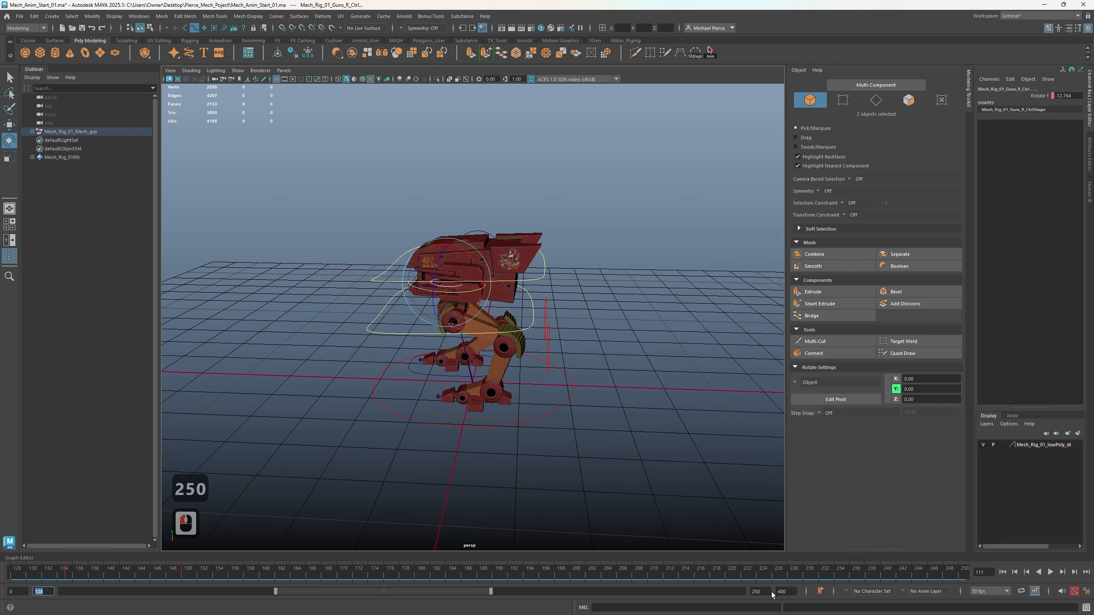
pyautogui.moveTo(765, 592); pyautogui.dragTo(727, 588)
pyautogui.write('300')
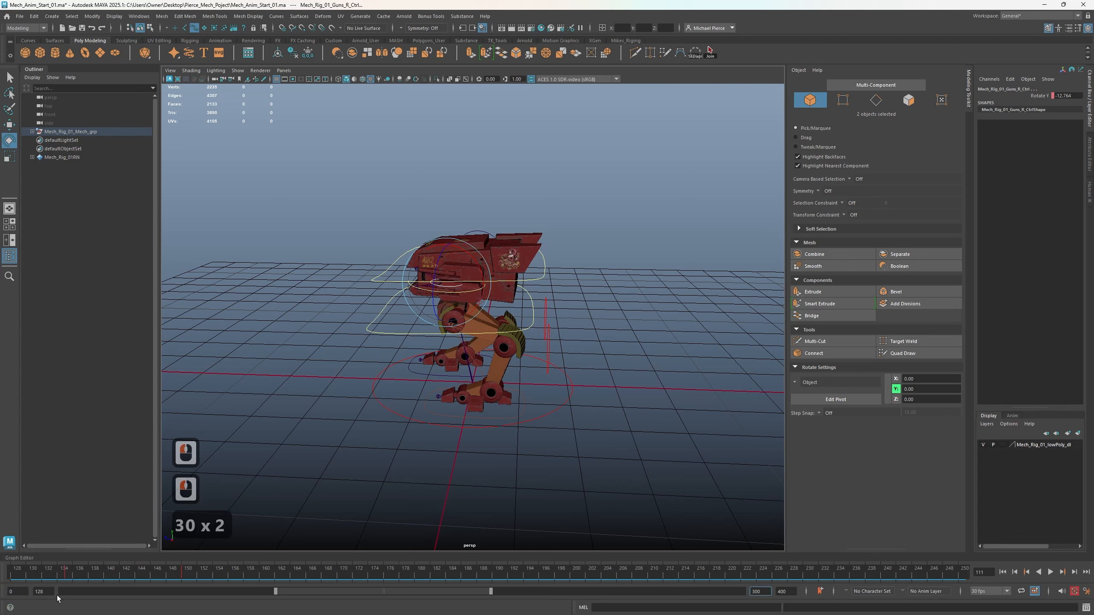
pyautogui.doubleClick(43, 593)
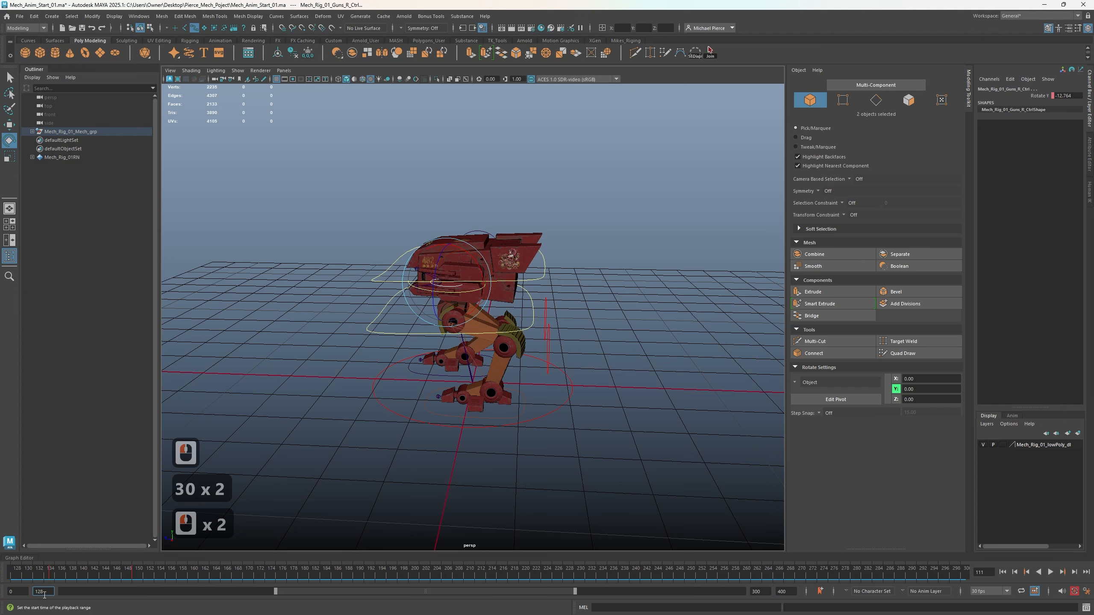
pyautogui.write('200')
pyautogui.press('Tab')
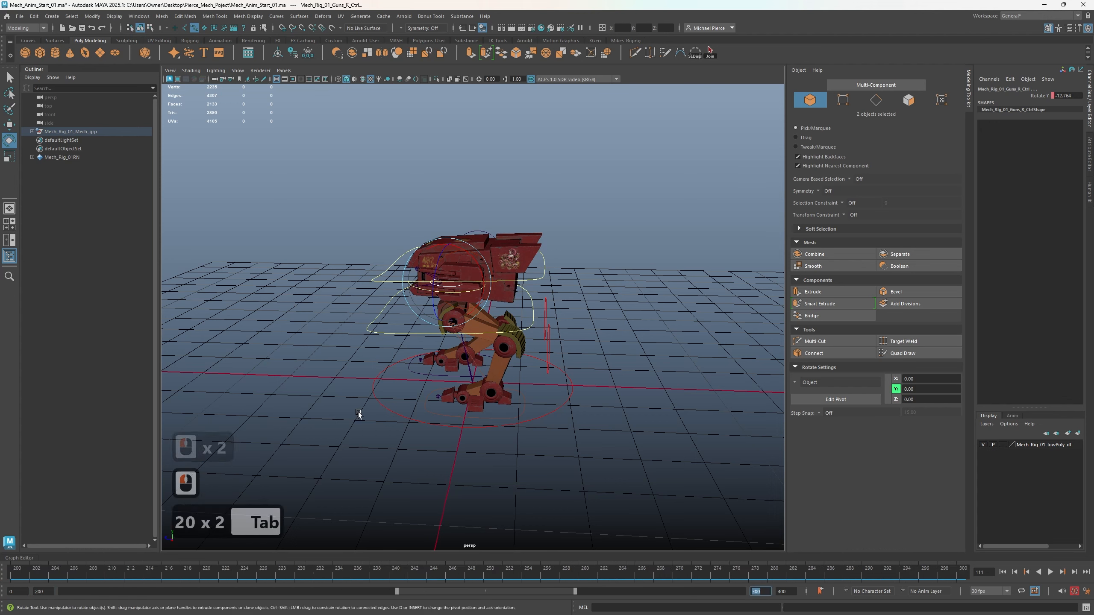
# Select all of the mech rig's controls and key them at frame 111
pyautogui.click(278, 291)
pyautogui.moveTo(314, 220); pyautogui.dragTo(700, 497)
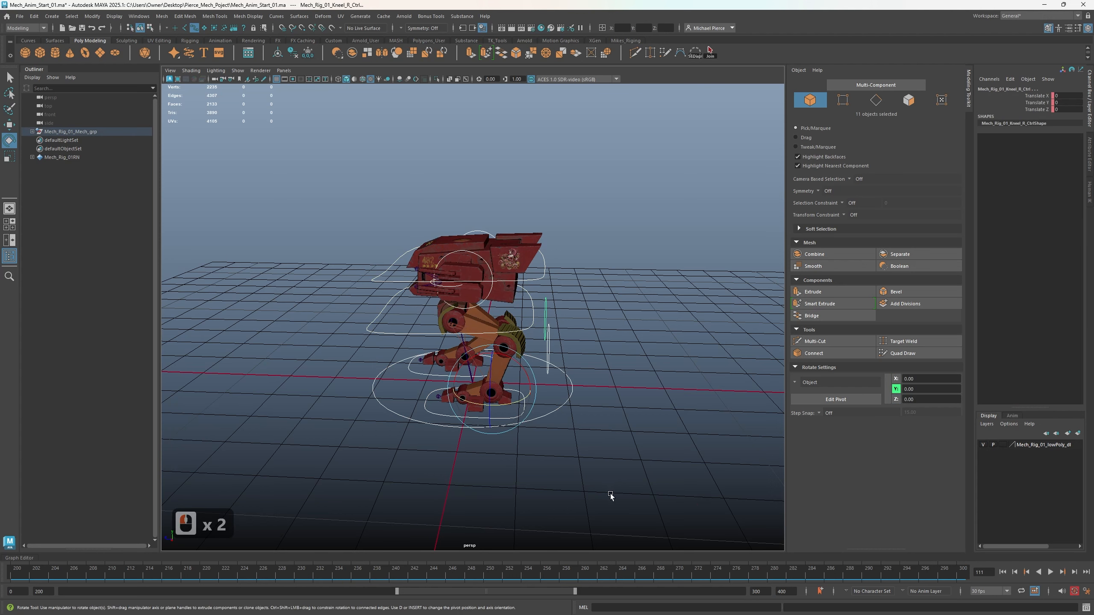
pyautogui.press('alt')
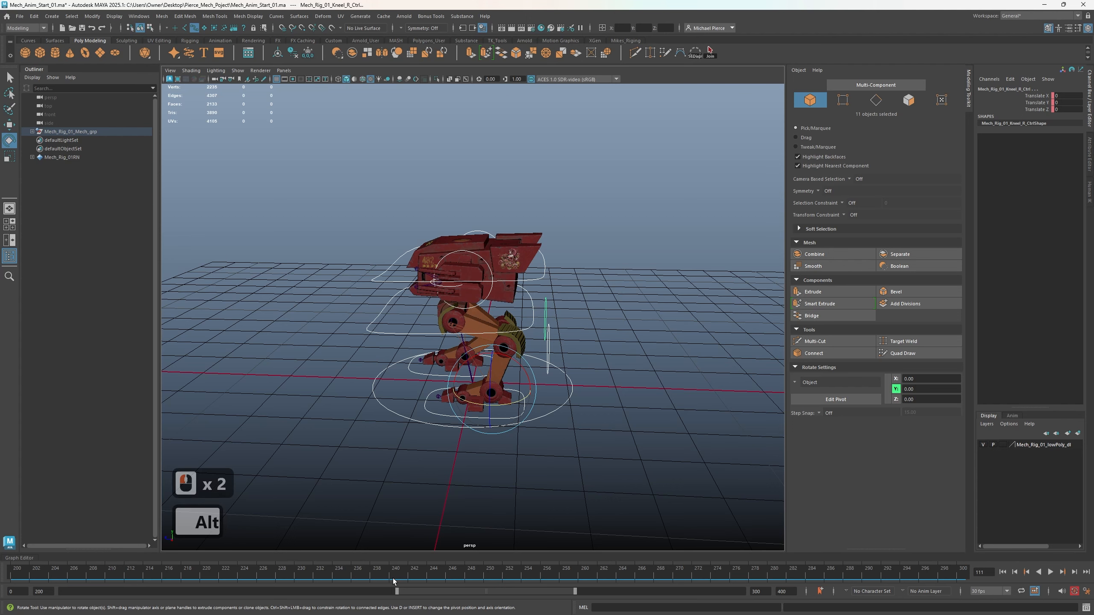
pyautogui.press('s')
pyautogui.keyDown('alt'); pyautogui.moveTo(415, 430); pyautogui.dragTo(435, 440); pyautogui.keyUp('alt')
# Try to reset the head control's Rotate Y to 0 and open the hip control's Translate Y for editing
pyautogui.click(371, 313)
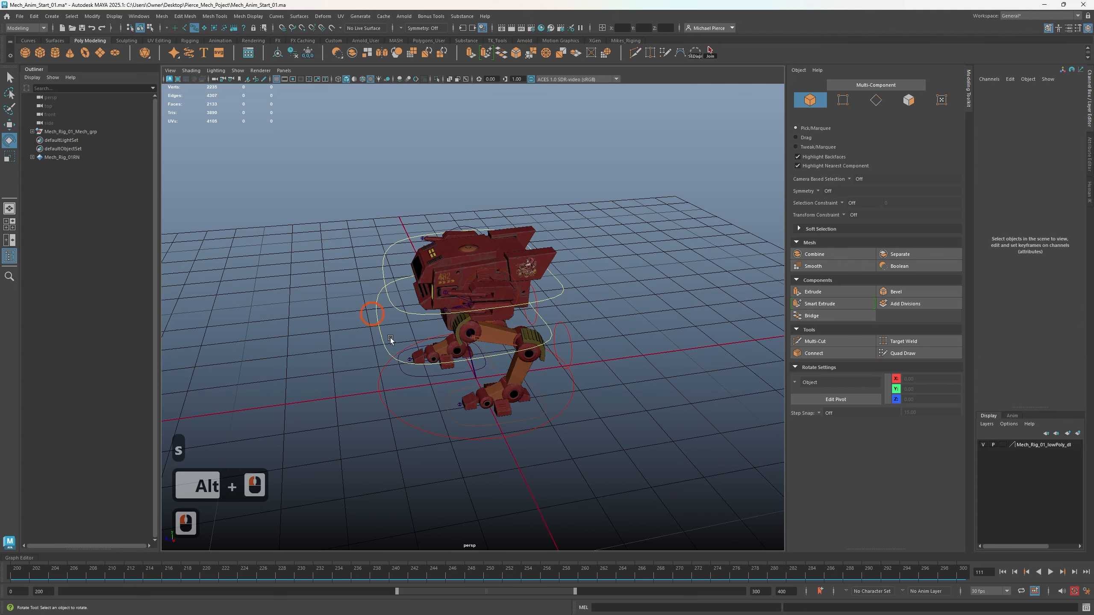
pyautogui.click(400, 309)
pyautogui.click(397, 310)
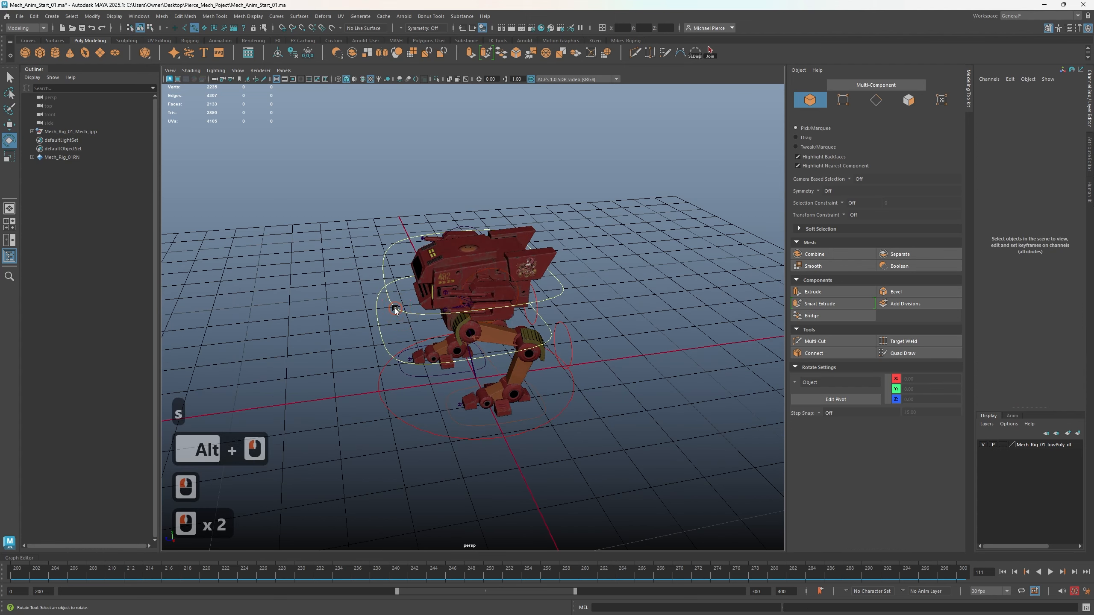
pyautogui.click(396, 310)
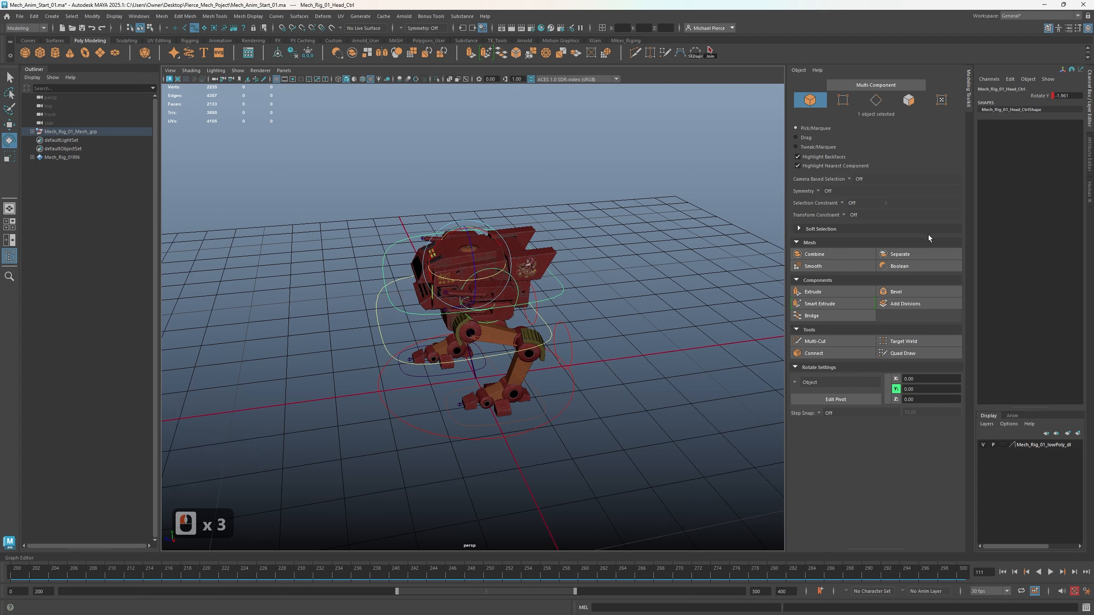
pyautogui.doubleClick(1069, 94)
pyautogui.write('0')
pyautogui.press('Tab')
pyautogui.scroll(2, 385, 400)
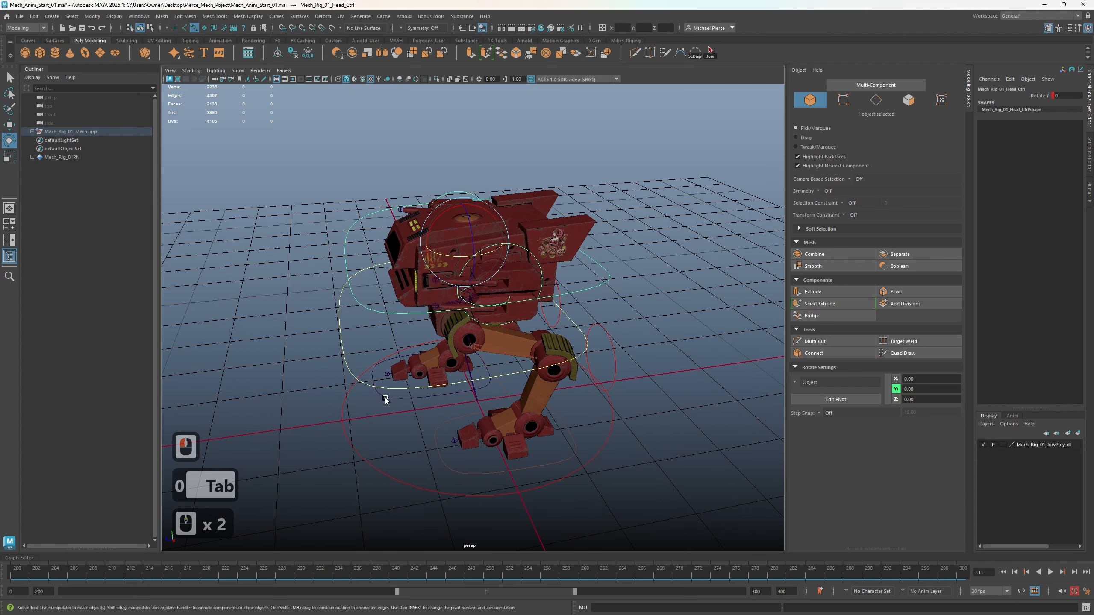
pyautogui.click(389, 391)
pyautogui.click(1076, 103)
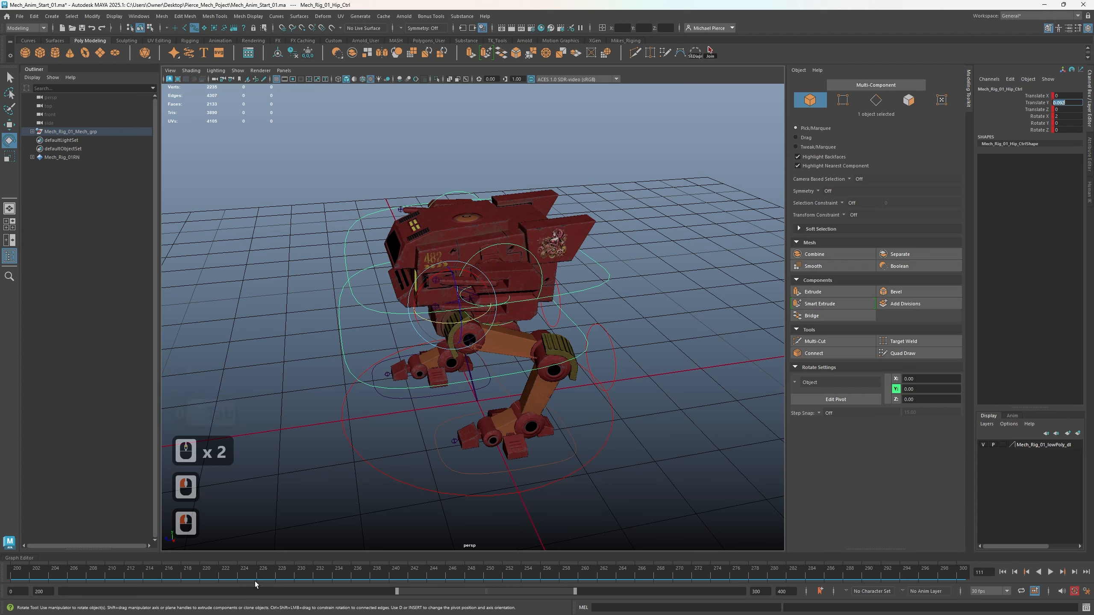
# Undo the hip control selection and the reset of the head control's Rotate Y
pyautogui.hotkey('ctrl', 'z')
pyautogui.hotkey('ctrl', 'z')
pyautogui.hotkey('ctrl', 'z')
pyautogui.hotkey('ctrl', 'z')
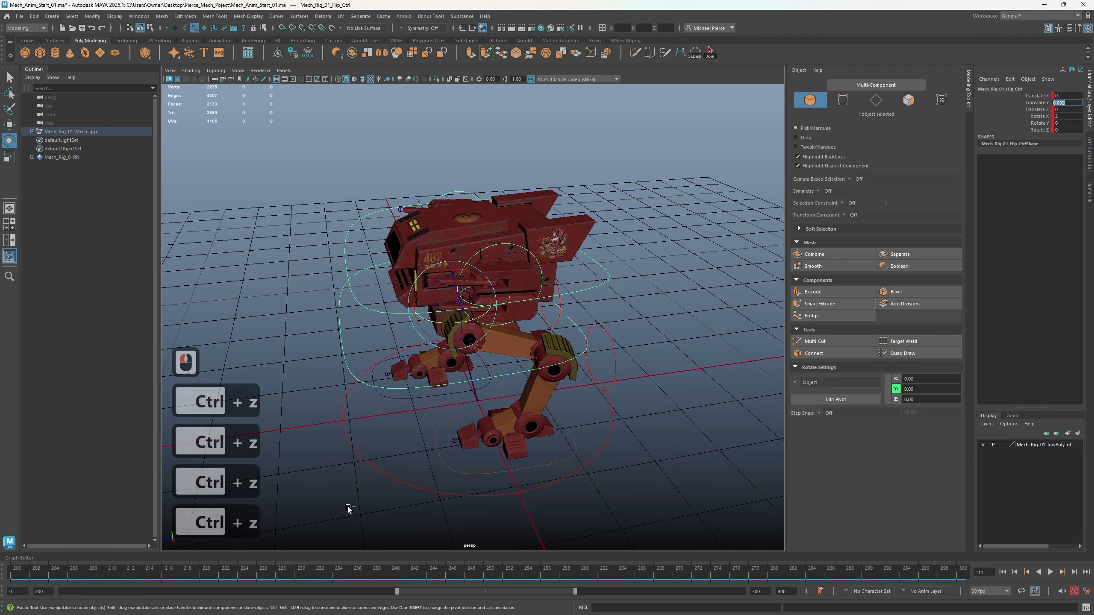
pyautogui.click(332, 485)
pyautogui.hotkey('ctrl', 'z')
pyautogui.hotkey('ctrl', 'z')
pyautogui.hotkey('ctrl', 'z')
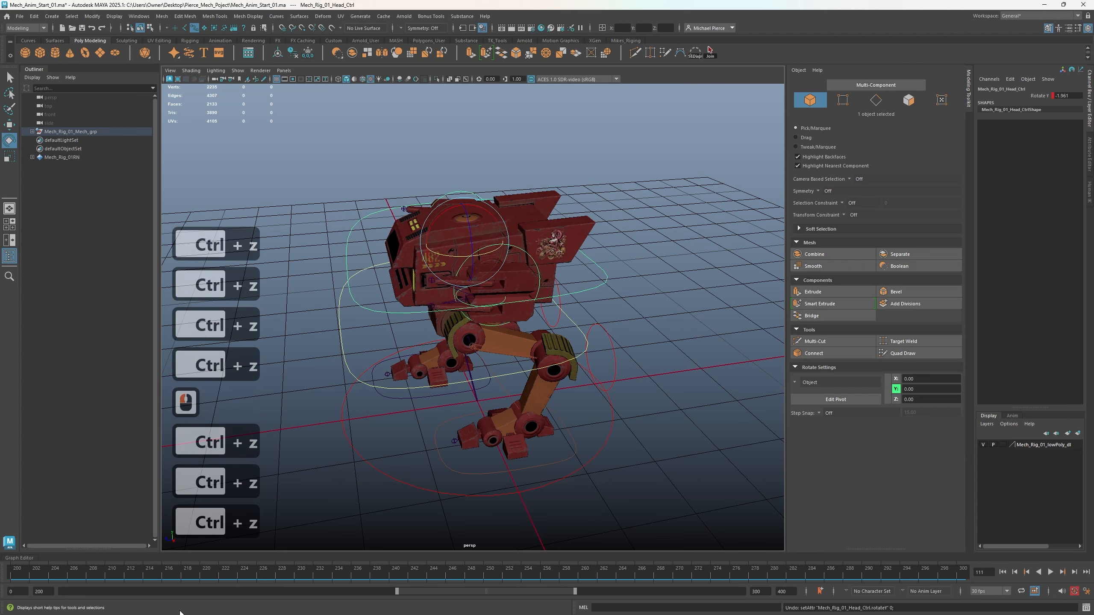
# Go to frame 200, select all of the mech rig's controls and key them there
pyautogui.click(65, 576)
pyautogui.moveTo(65, 577); pyautogui.dragTo(17, 576)
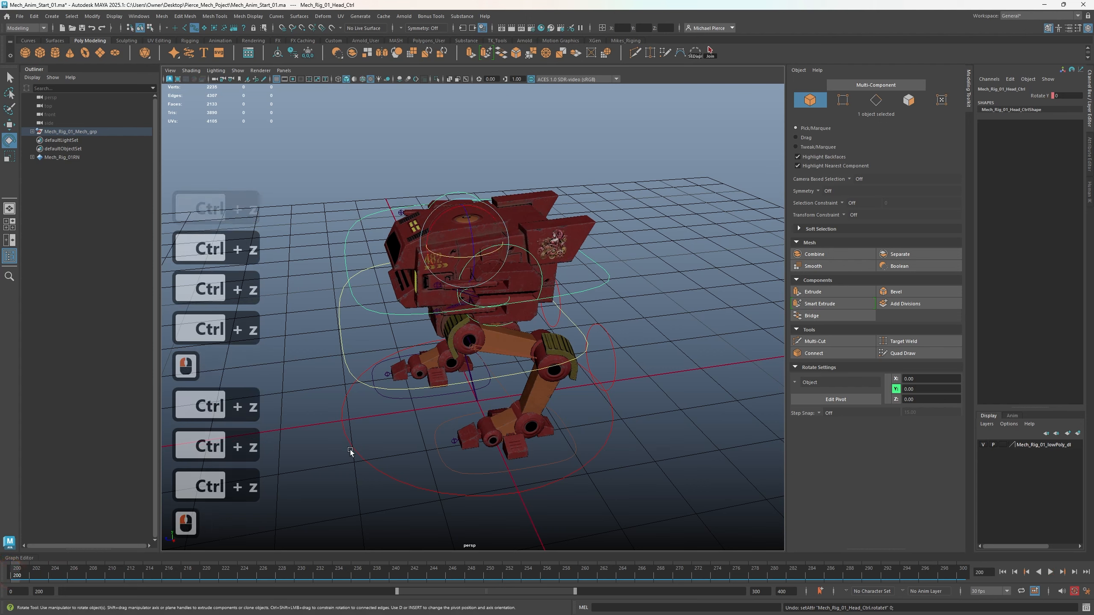
pyautogui.moveTo(317, 203); pyautogui.dragTo(706, 544)
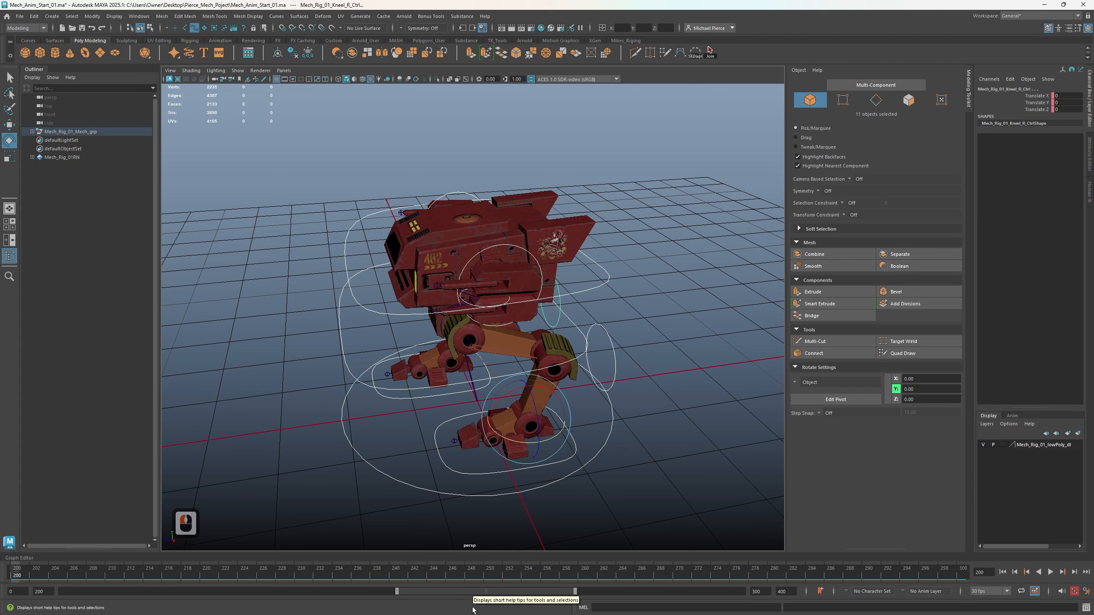
pyautogui.press('s')
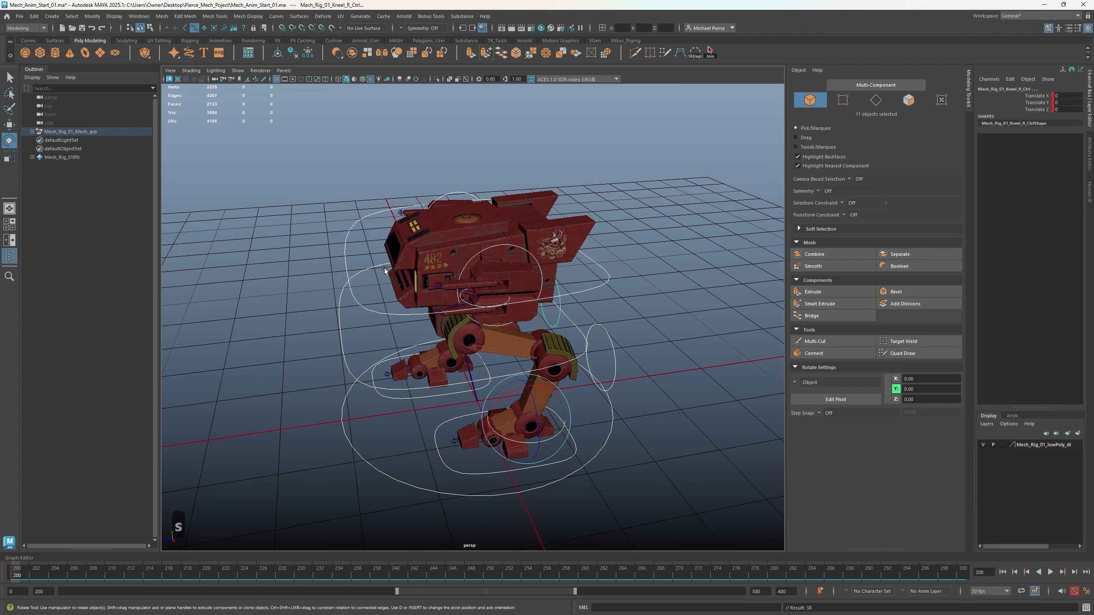
# Select the hip control around the mech's lower body
pyautogui.click(371, 311)
pyautogui.click(393, 383)
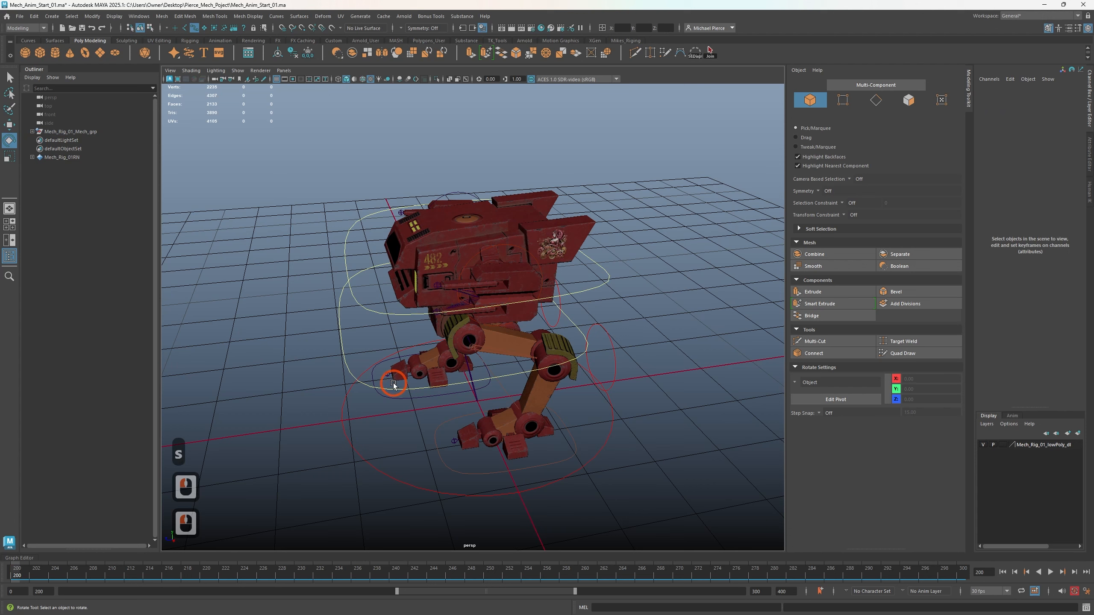
# Set a keyframe on all of the mech's rig controls at frame 300
pyautogui.click(365, 390)
pyautogui.click(369, 389)
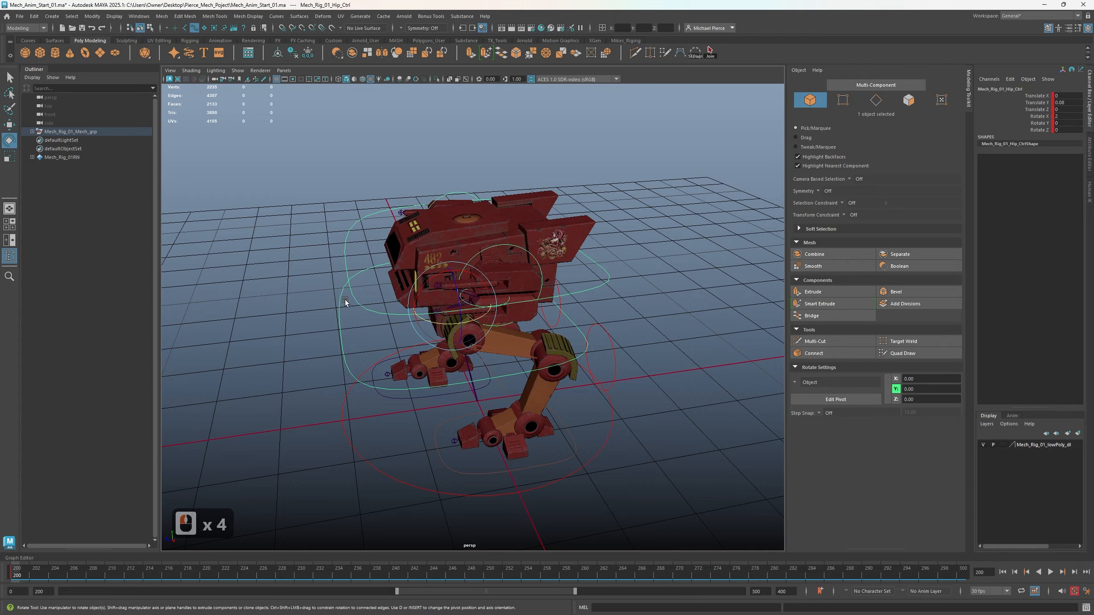
pyautogui.keyDown('alt'); pyautogui.moveTo(376, 508); pyautogui.dragTo(477, 486); pyautogui.keyUp('alt')
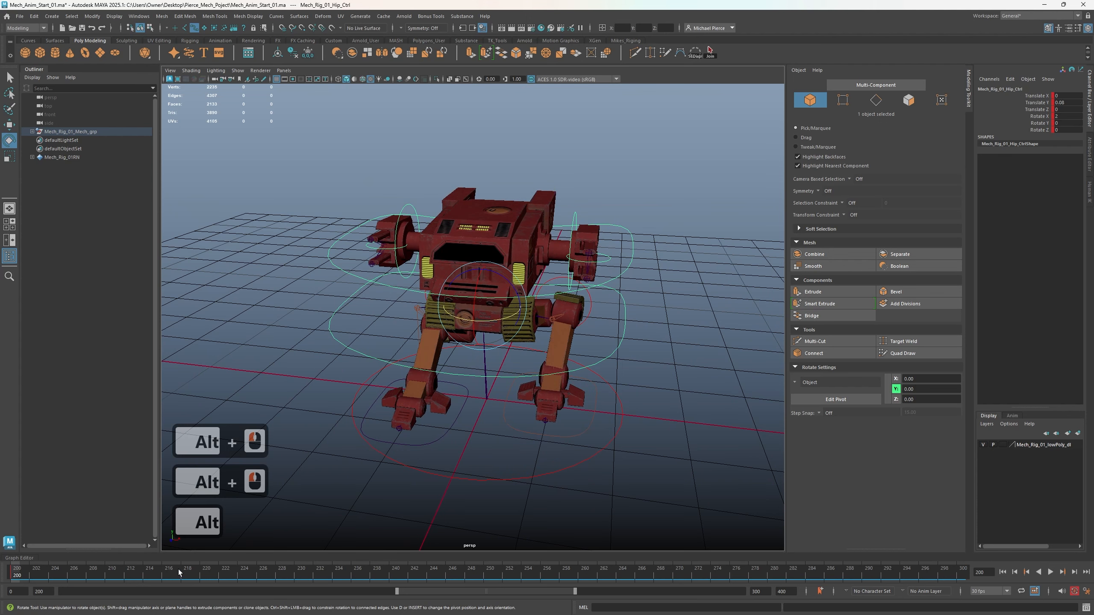
pyautogui.click(962, 572)
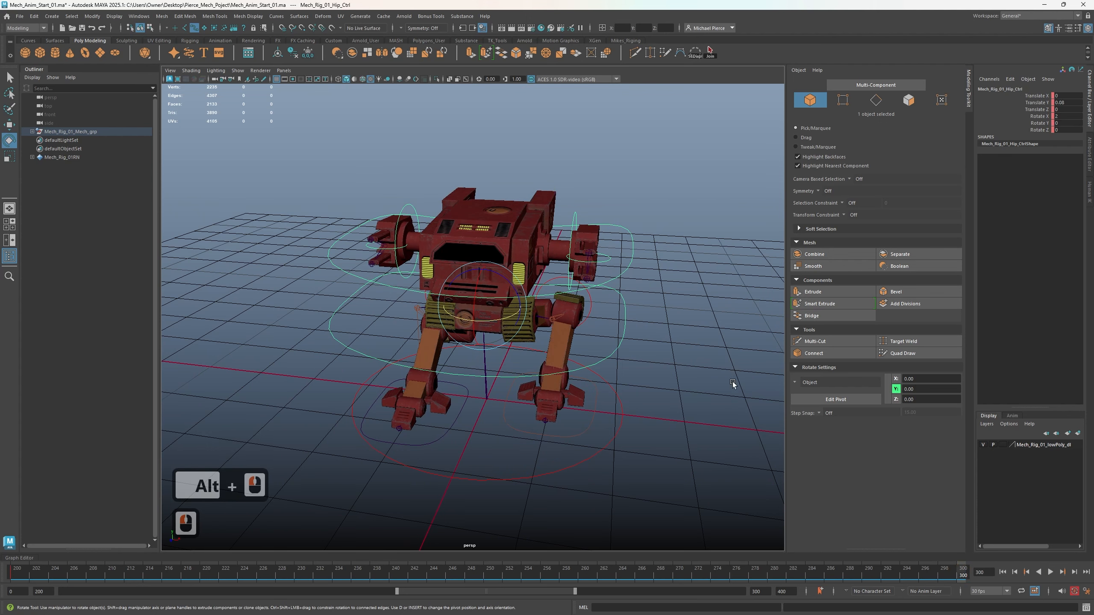
pyautogui.keyDown('alt'); pyautogui.moveTo(732, 386); pyautogui.dragTo(666, 394); pyautogui.keyUp('alt')
pyautogui.moveTo(231, 180); pyautogui.dragTo(746, 475)
pyautogui.press('s')
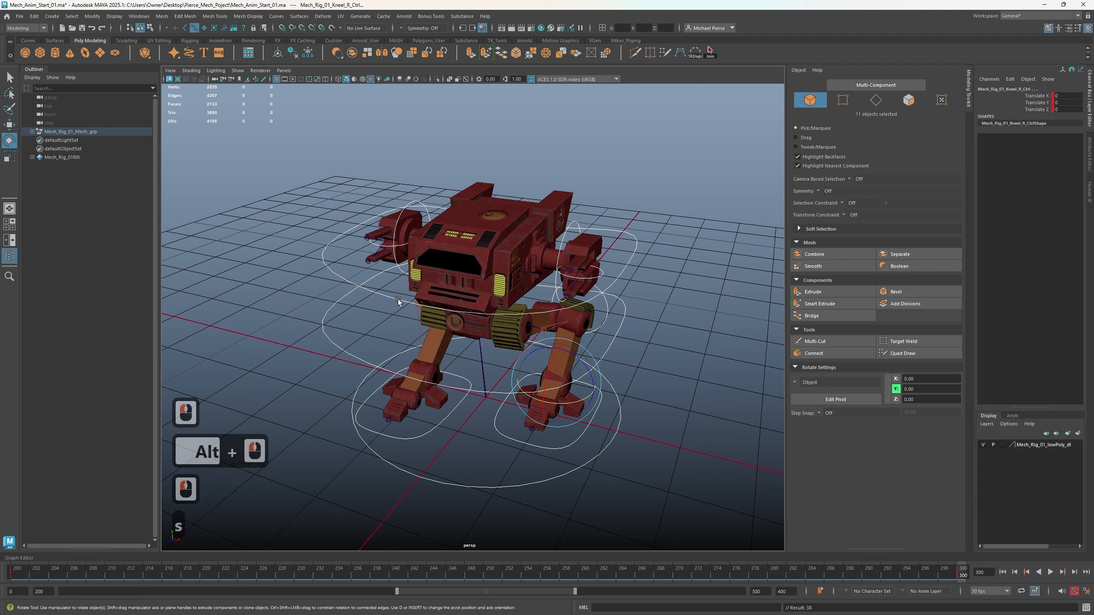
pyautogui.click(417, 311)
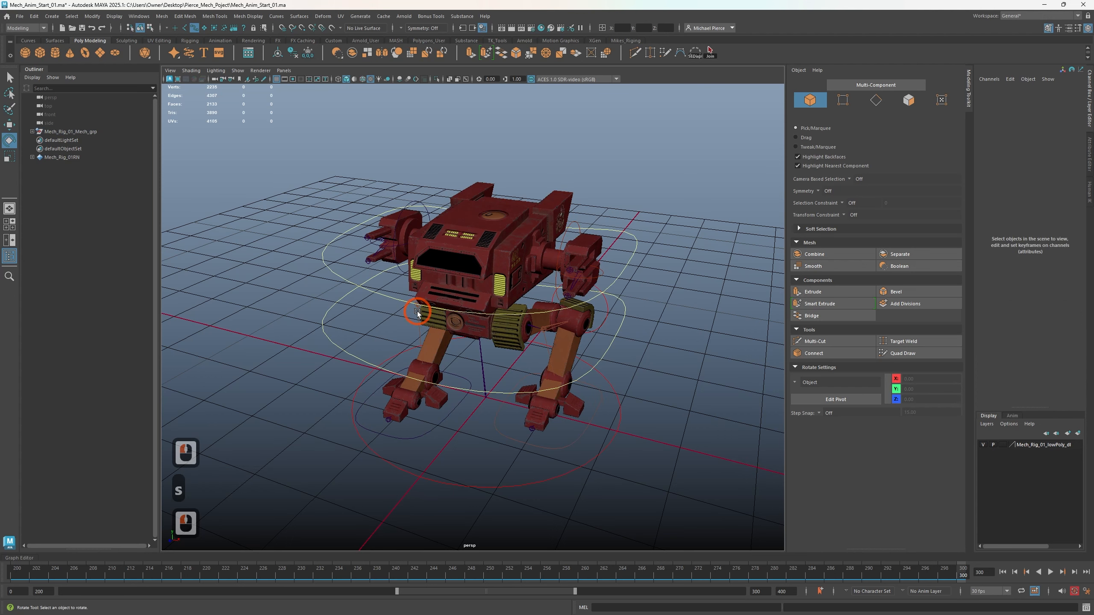
pyautogui.click(413, 303)
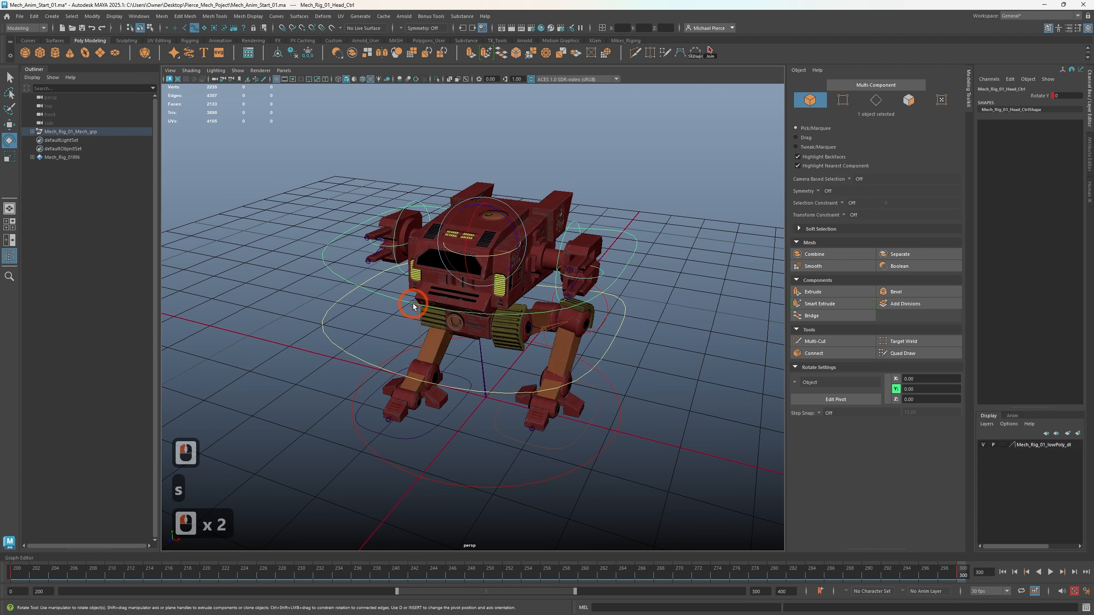
pyautogui.click(431, 387)
pyautogui.click(431, 384)
pyautogui.keyDown('alt'); pyautogui.moveTo(500, 440); pyautogui.dragTo(366, 472); pyautogui.keyUp('alt')
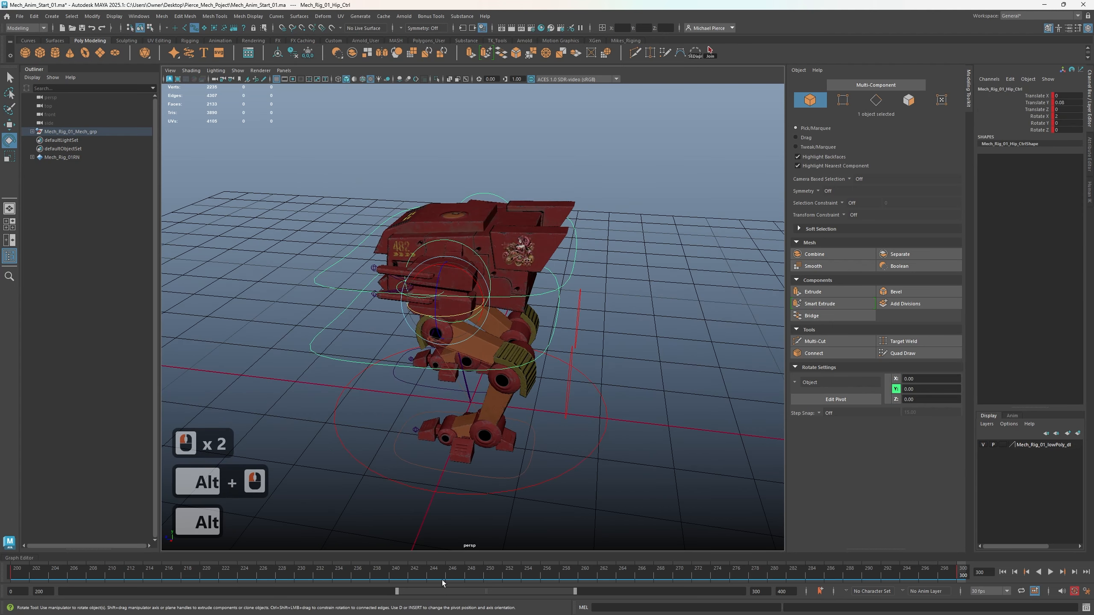
# Set a keyframe on all of the mech's rig controls at frame 250
pyautogui.click(489, 574)
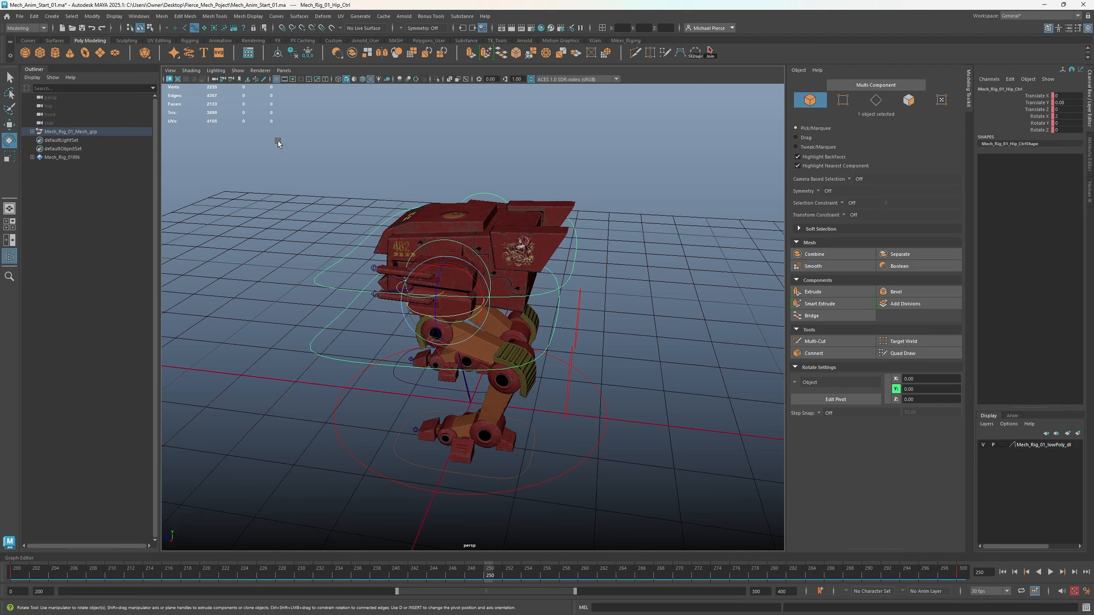
pyautogui.moveTo(278, 143); pyautogui.dragTo(808, 531)
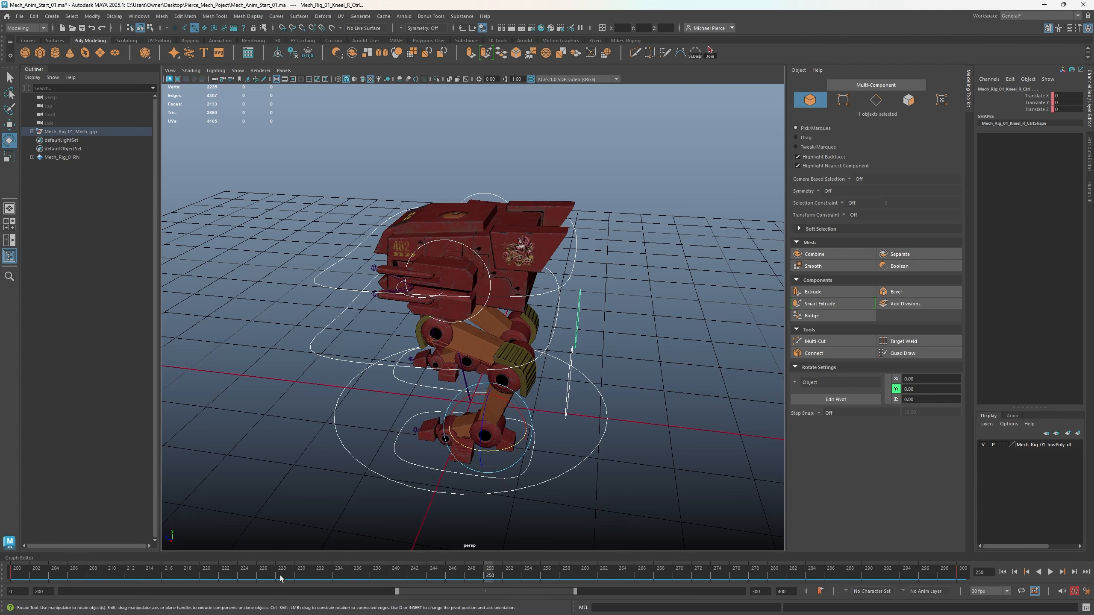
pyautogui.press('s')
pyautogui.keyDown('alt'); pyautogui.moveTo(407, 489); pyautogui.dragTo(443, 482); pyautogui.keyUp('alt')
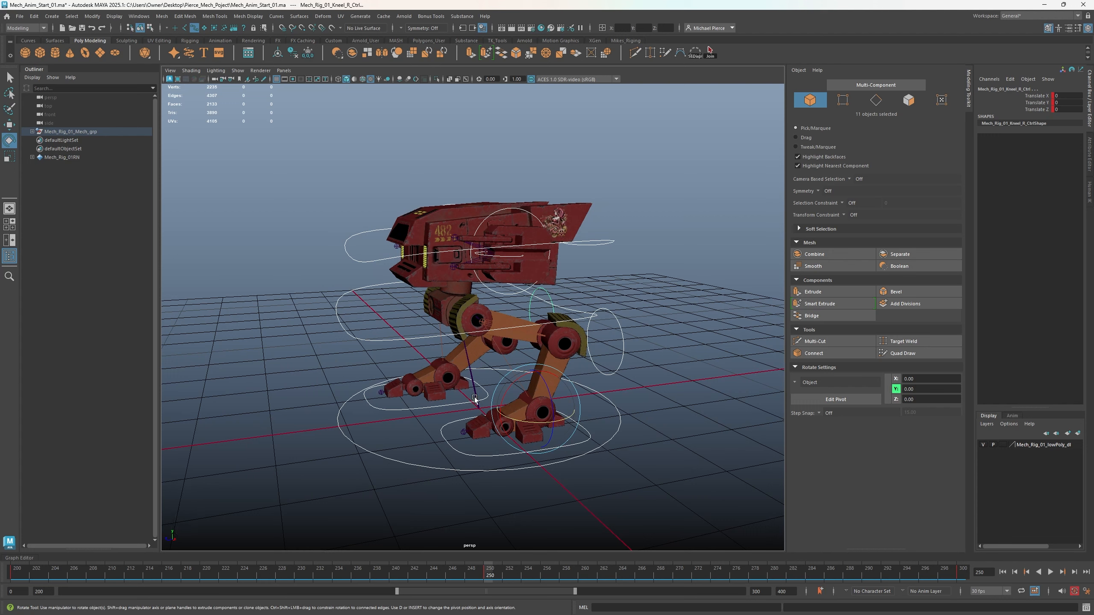
# At frame 225, copy the left foot control's Translate Z value of -0.3 to the right foot control
pyautogui.click(254, 579)
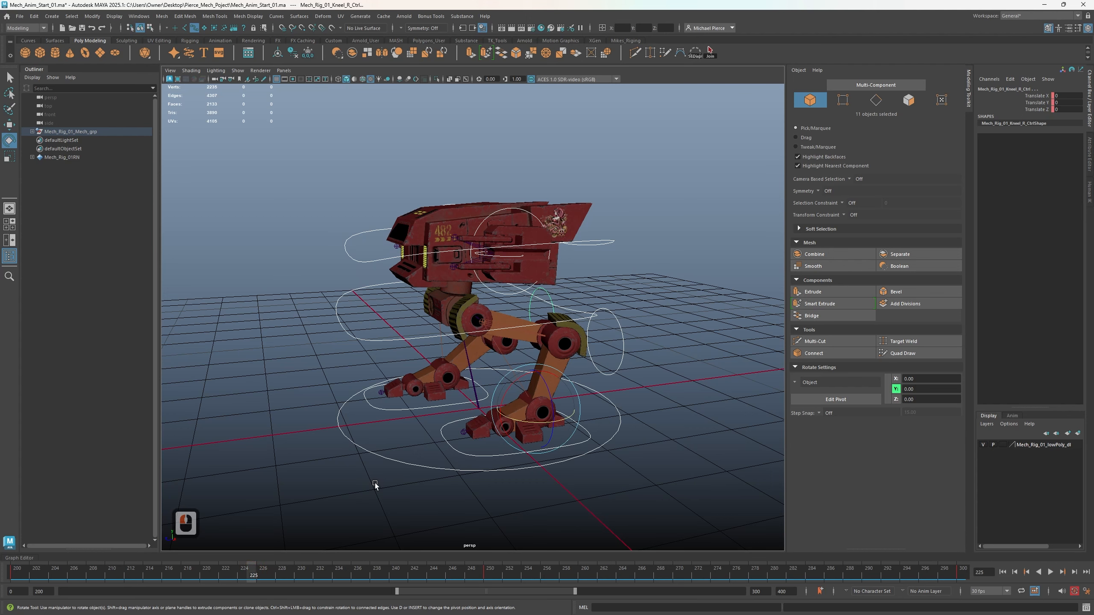
pyautogui.keyDown('alt'); pyautogui.moveTo(375, 484); pyautogui.dragTo(390, 425); pyautogui.keyUp('alt')
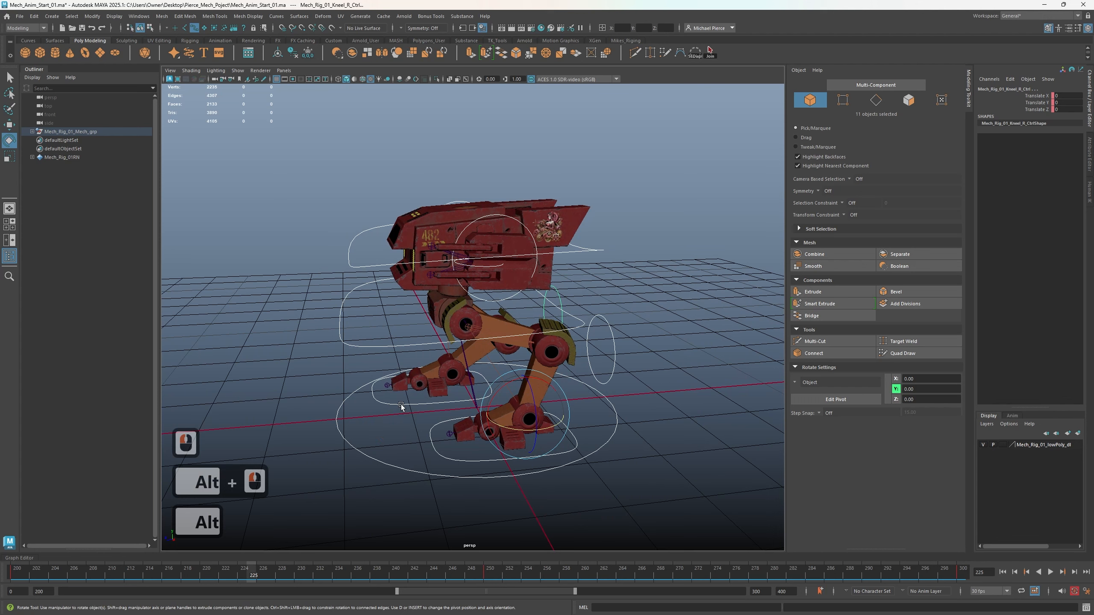
pyautogui.click(400, 405)
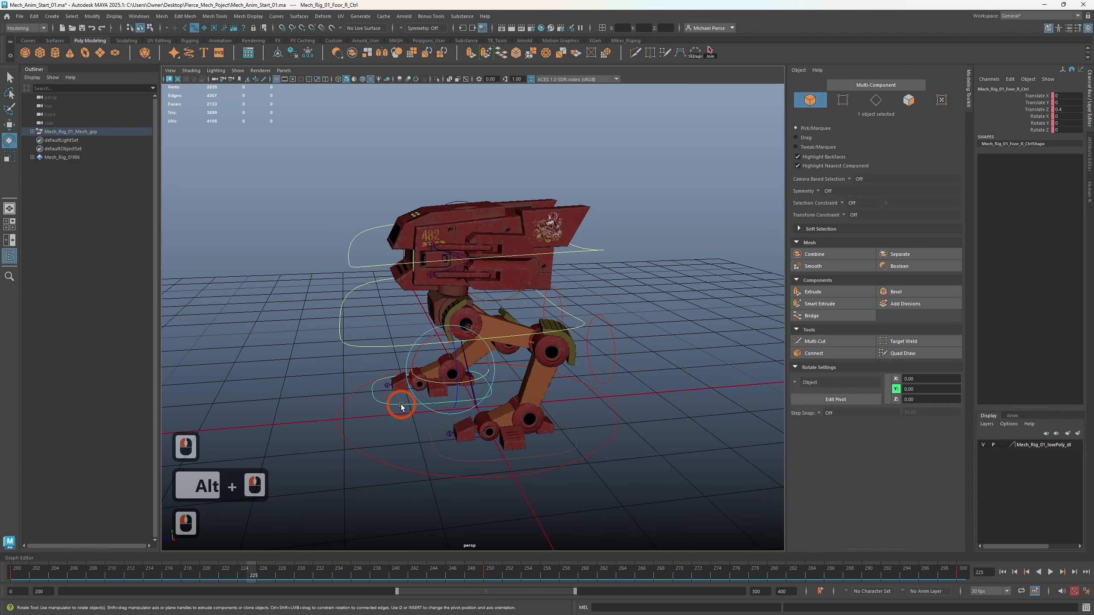
pyautogui.click(510, 458)
pyautogui.click(516, 459)
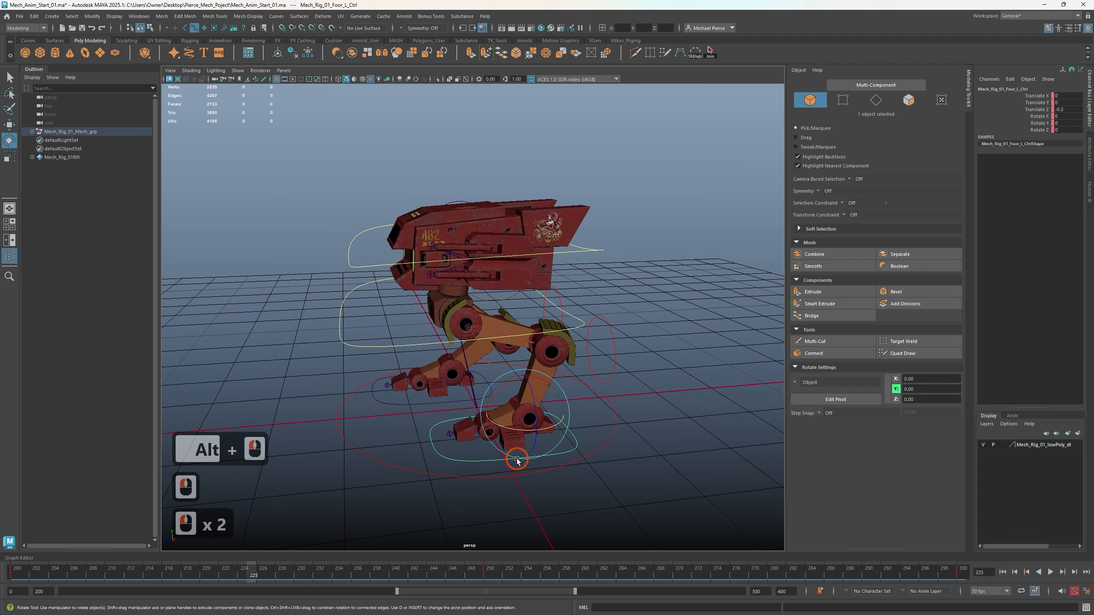
pyautogui.click(1067, 109)
pyautogui.hotkey('ctrl', 'c')
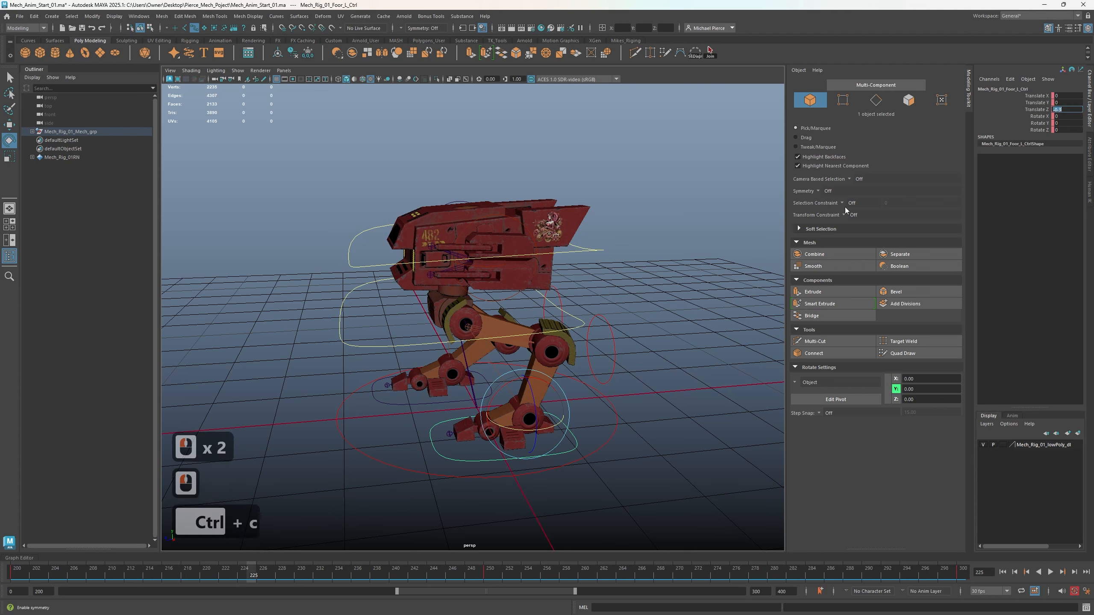
pyautogui.click(428, 401)
pyautogui.tripleClick(1065, 110)
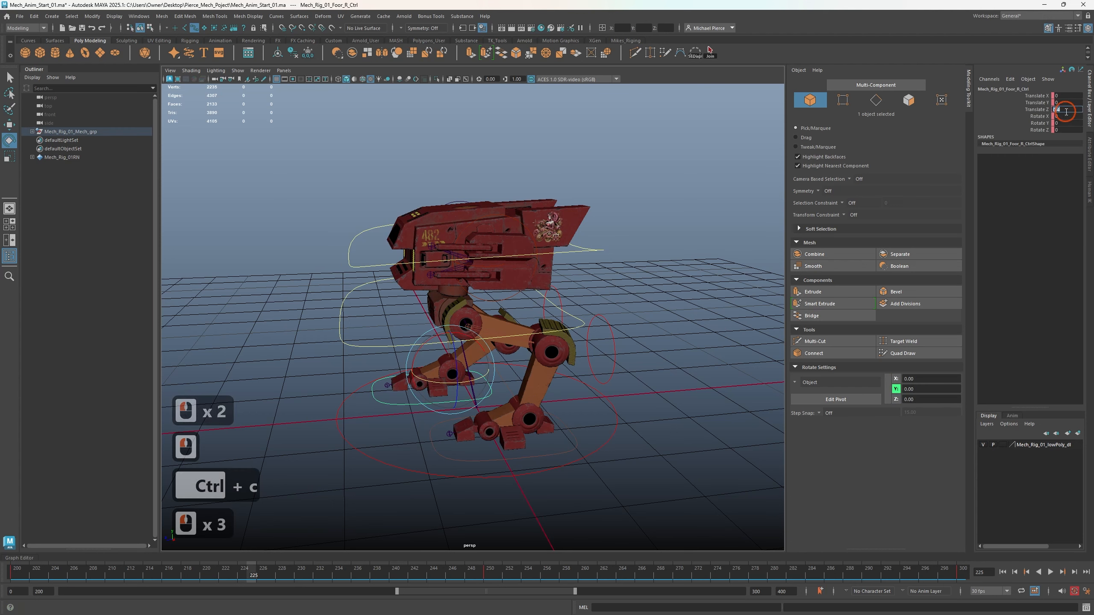
pyautogui.hotkey('ctrl', 'v')
pyautogui.press('Return')
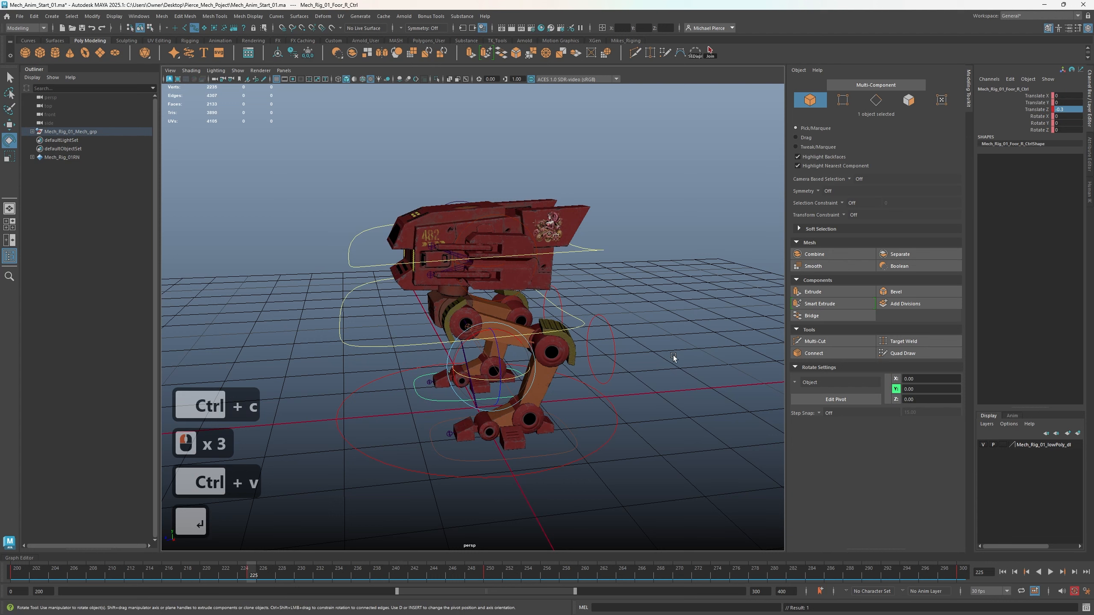
# Set the left foot control's Translate Z to 0.4 at frame 225
pyautogui.click(472, 462)
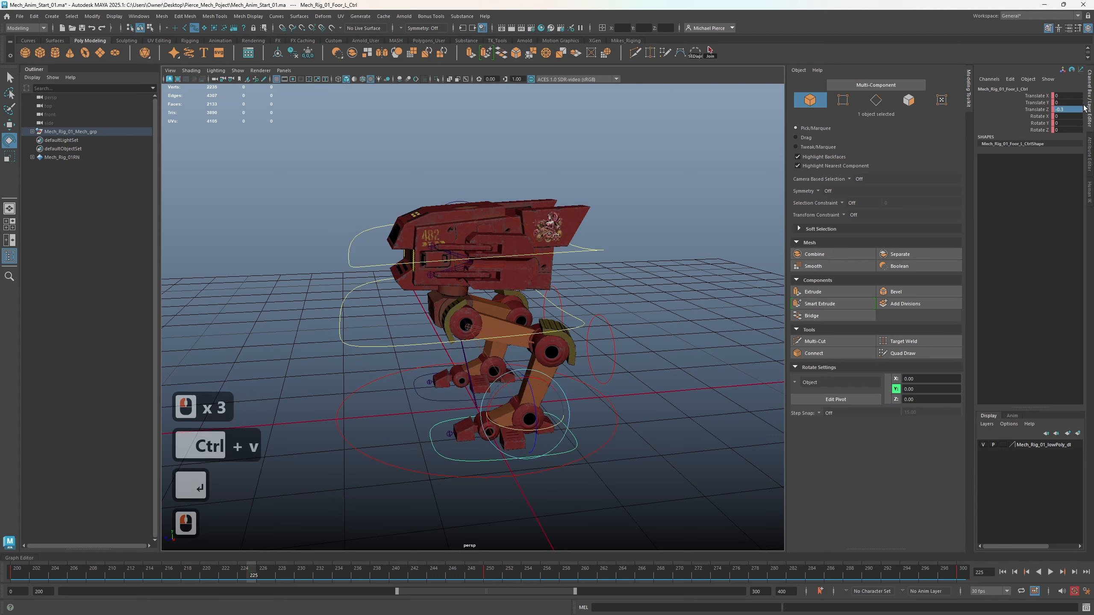
pyautogui.click(1070, 109)
pyautogui.write('.4')
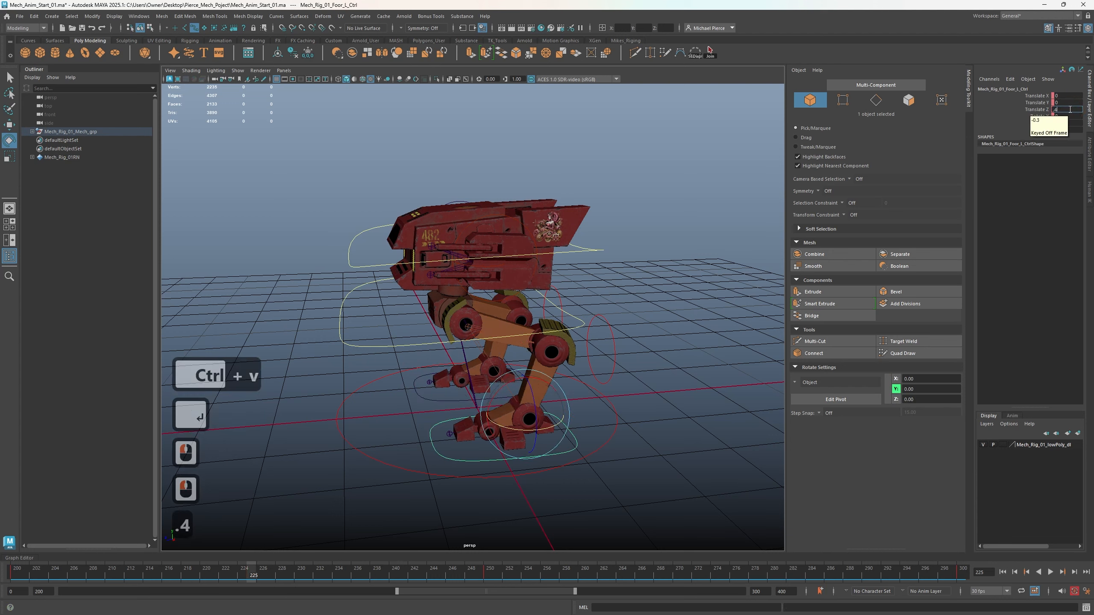
pyautogui.press('Return')
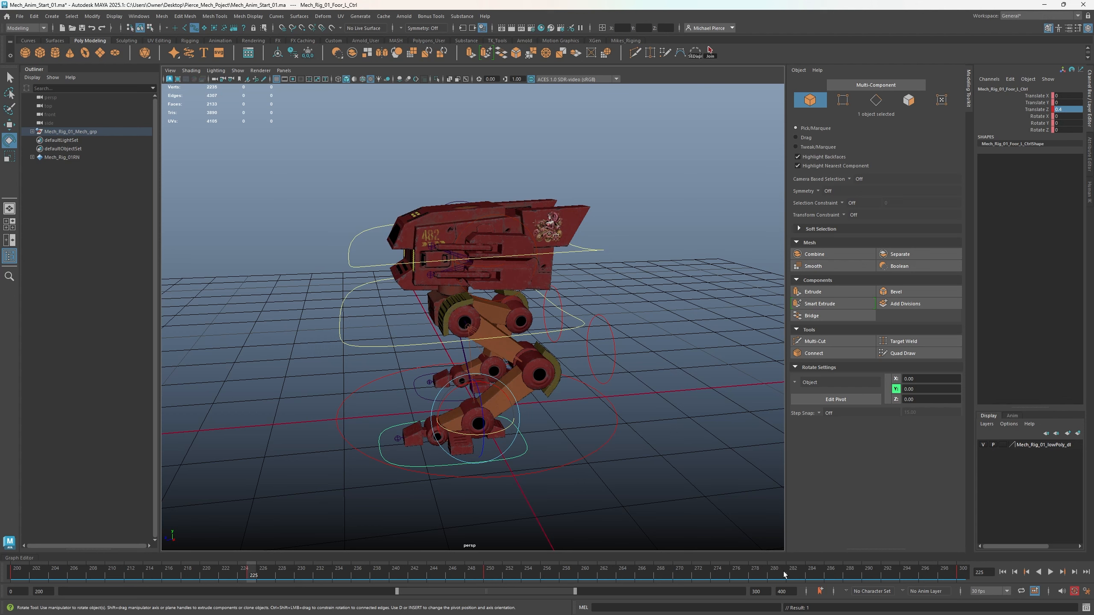
# At frame 275, set the right foot control's Translate Z to -0.3
pyautogui.moveTo(757, 576); pyautogui.dragTo(727, 578)
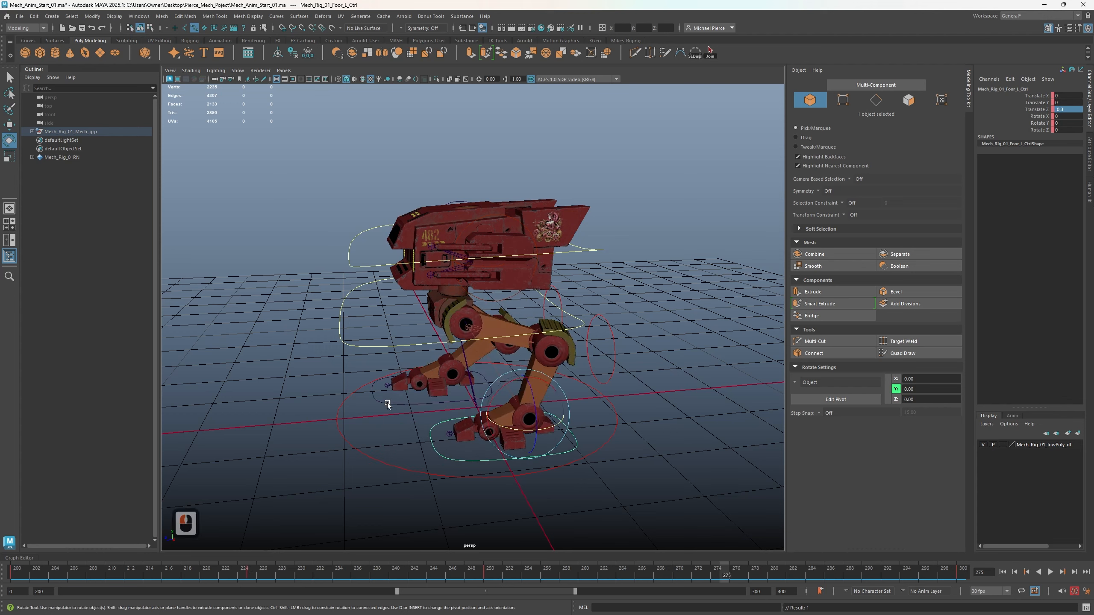
pyautogui.click(400, 402)
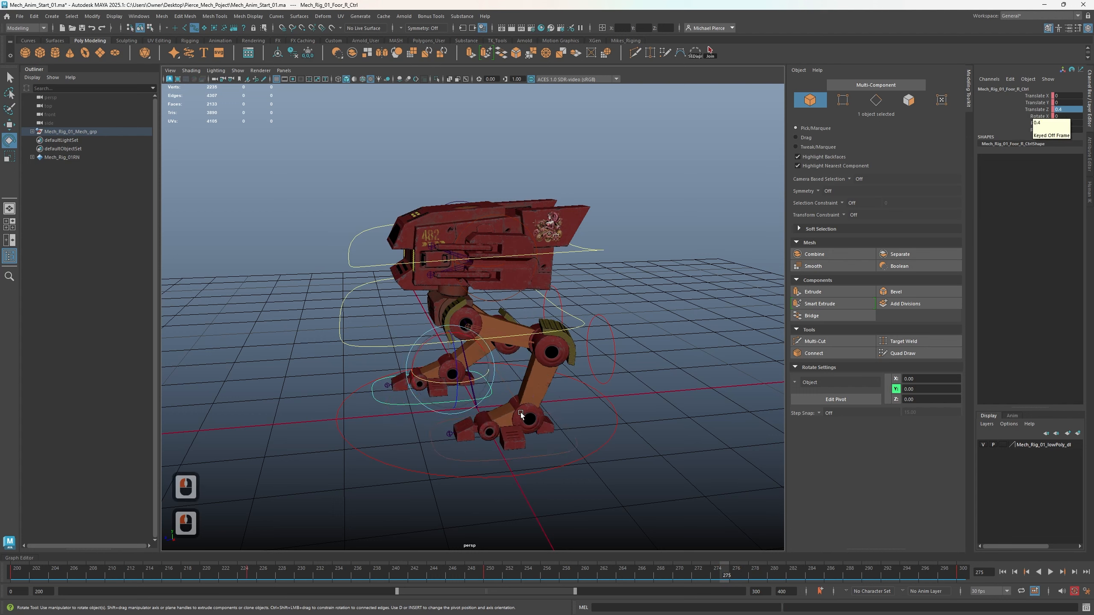
pyautogui.click(496, 573)
pyautogui.moveTo(495, 575); pyautogui.dragTo(726, 569)
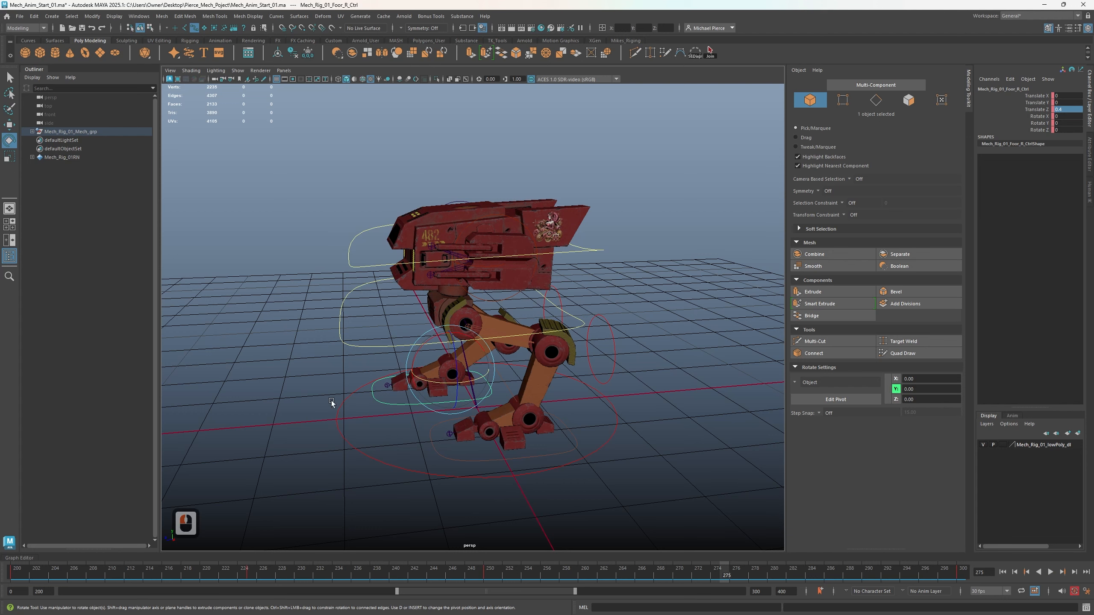
pyautogui.doubleClick(1064, 110)
pyautogui.write('-')
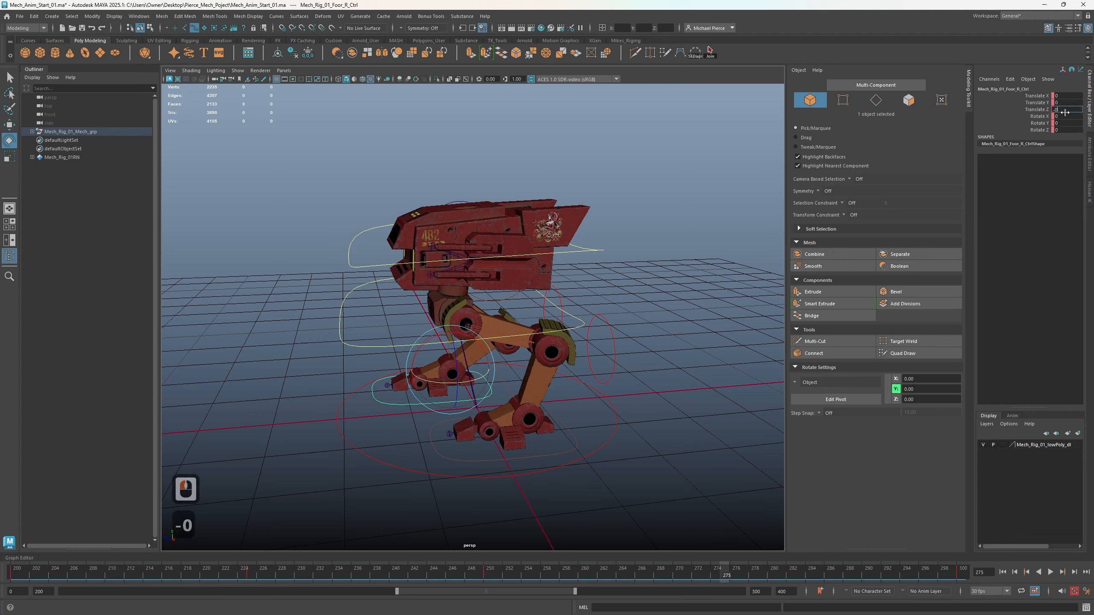
pyautogui.write('0.3')
pyautogui.press('Tab')
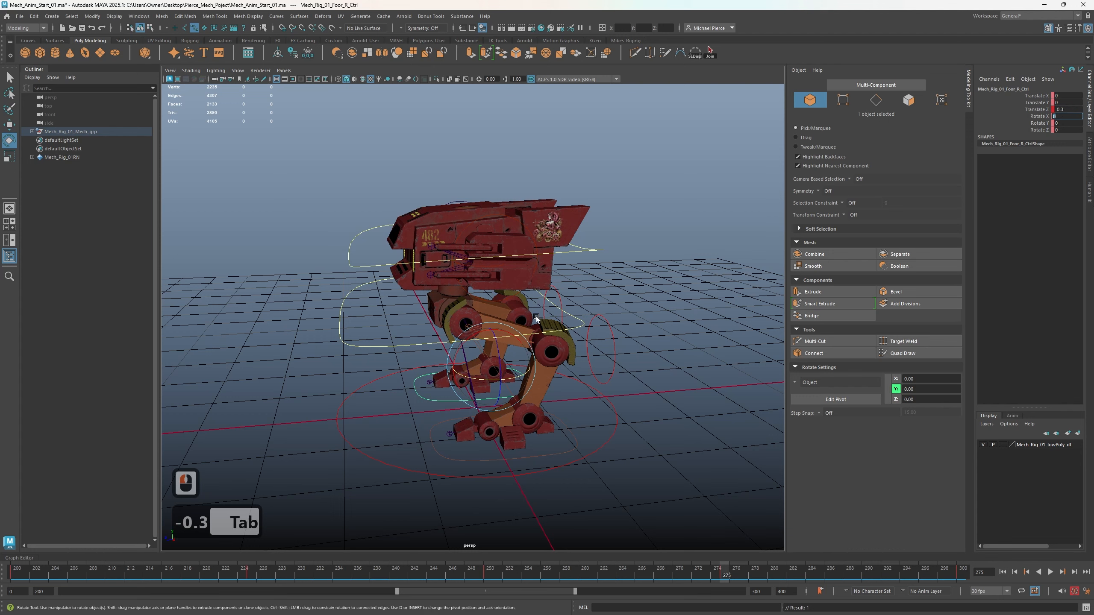
# Set the left foot control's Translate Z to 0.4 at frame 275
pyautogui.click(450, 460)
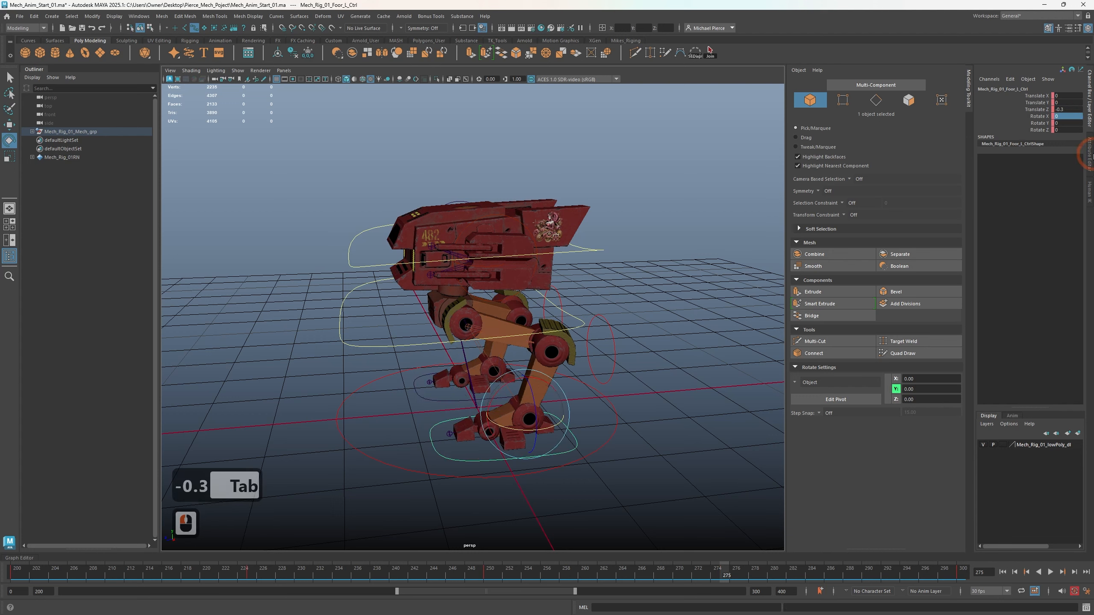
pyautogui.click(1070, 109)
pyautogui.doubleClick(1070, 109)
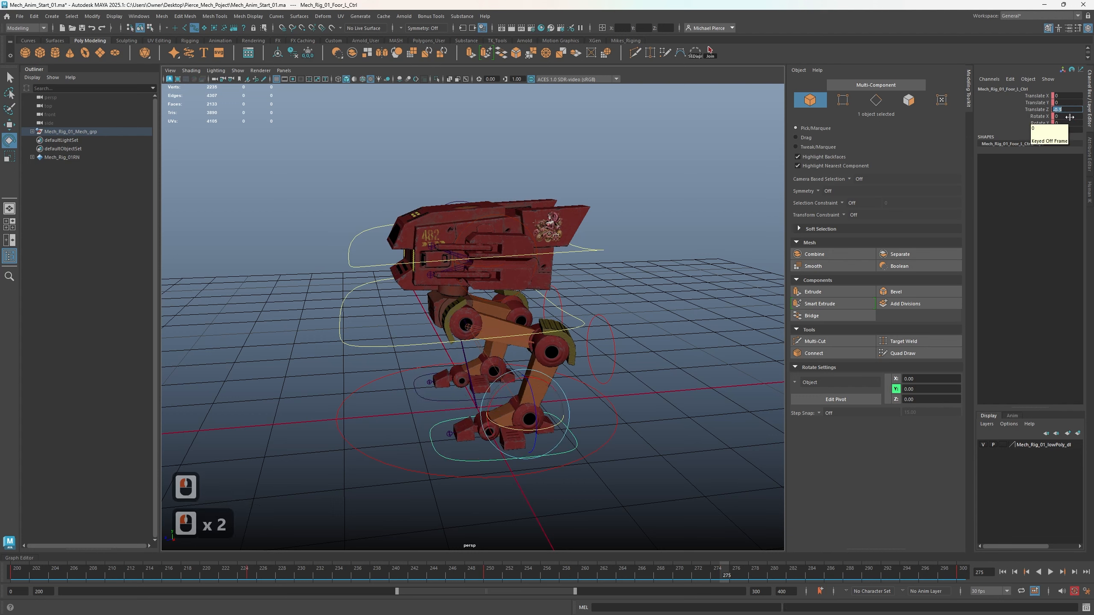
pyautogui.write('0')
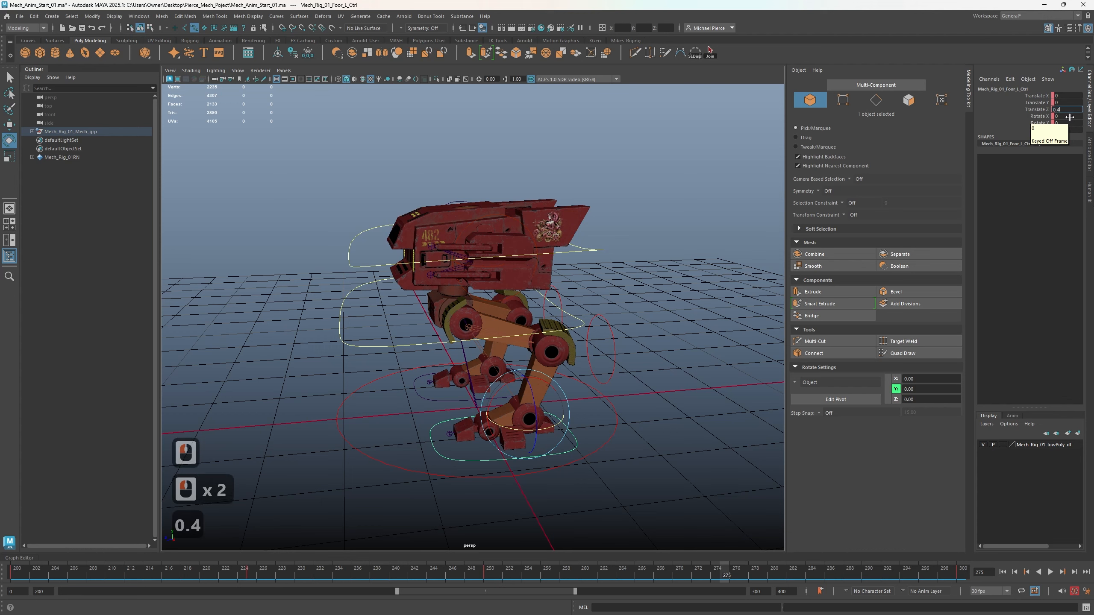
pyautogui.press('Return')
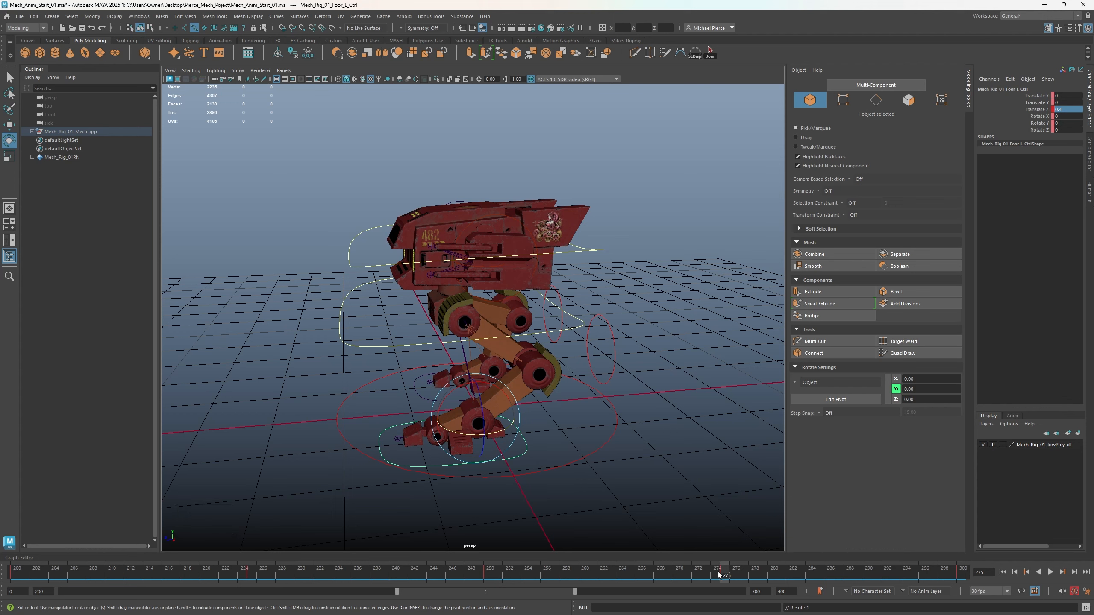
# Preview the foot motion, and delete both foot controls' keys from about frame 270 through frame 300
pyautogui.moveTo(718, 574); pyautogui.dragTo(479, 582)
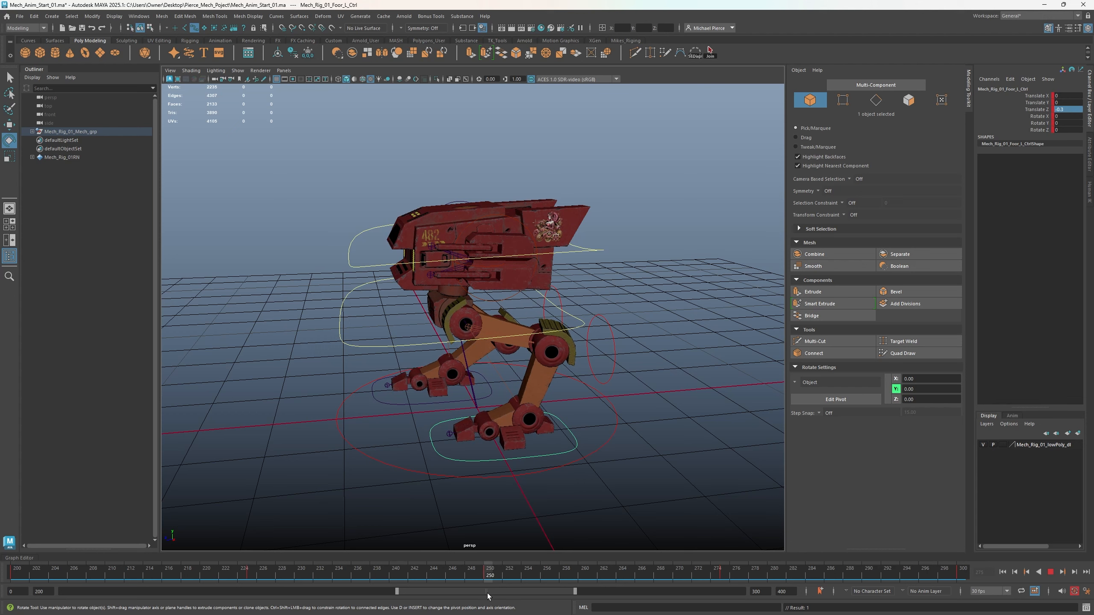
pyautogui.click(698, 576)
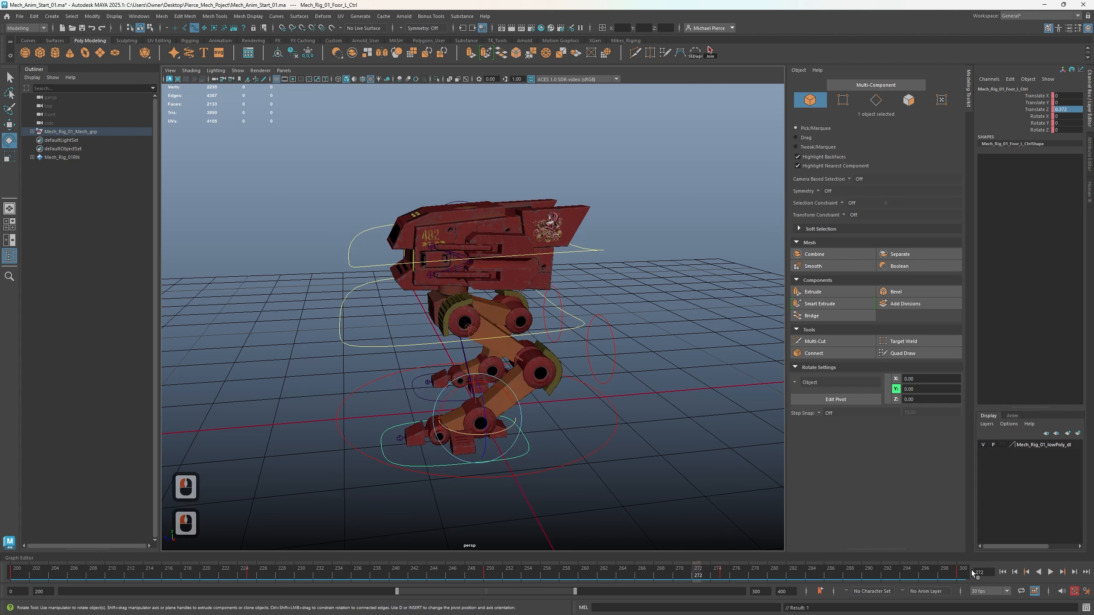
pyautogui.keyDown('shift'); pyautogui.moveTo(963, 576); pyautogui.dragTo(687, 571); pyautogui.keyUp('shift')
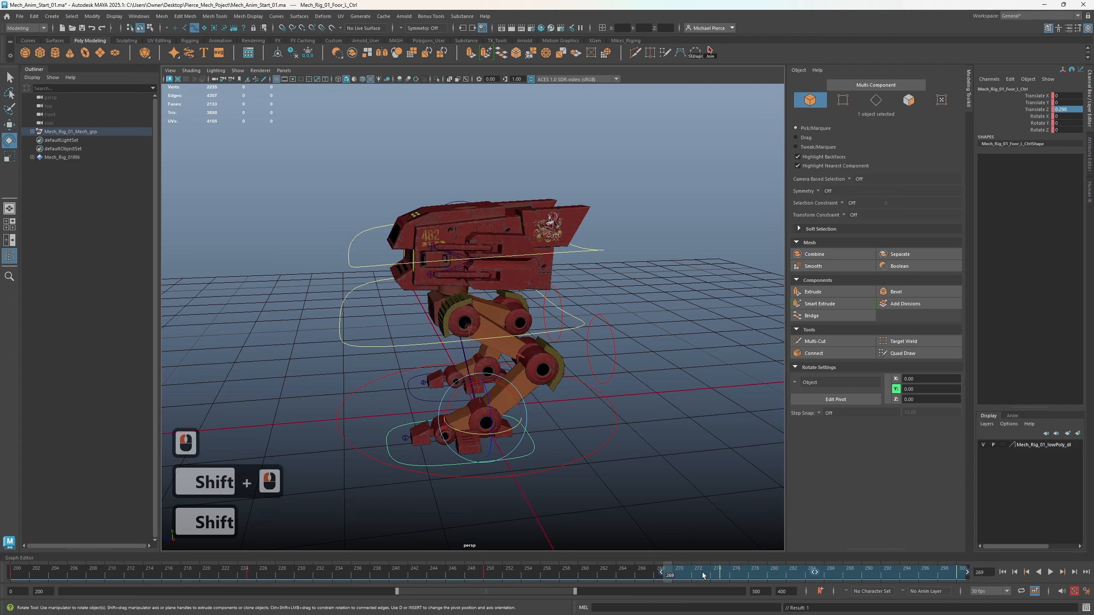
pyautogui.keyDown('shift'); pyautogui.click(422, 399); pyautogui.keyUp('shift')
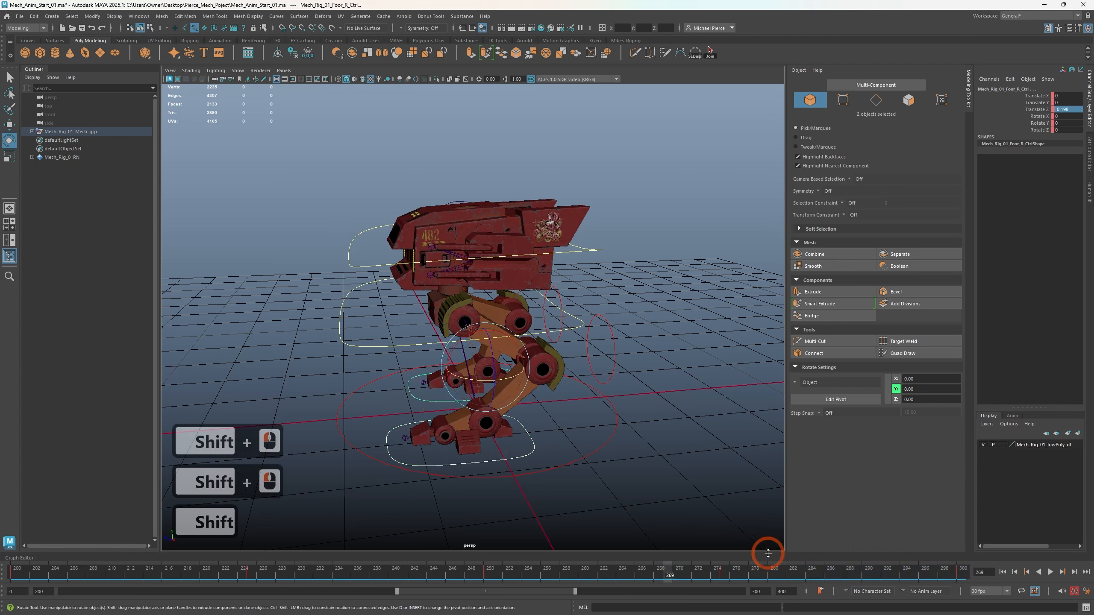
pyautogui.keyDown('shift'); pyautogui.moveTo(678, 567); pyautogui.dragTo(958, 568); pyautogui.keyUp('shift')
pyautogui.rightClick(960, 569)
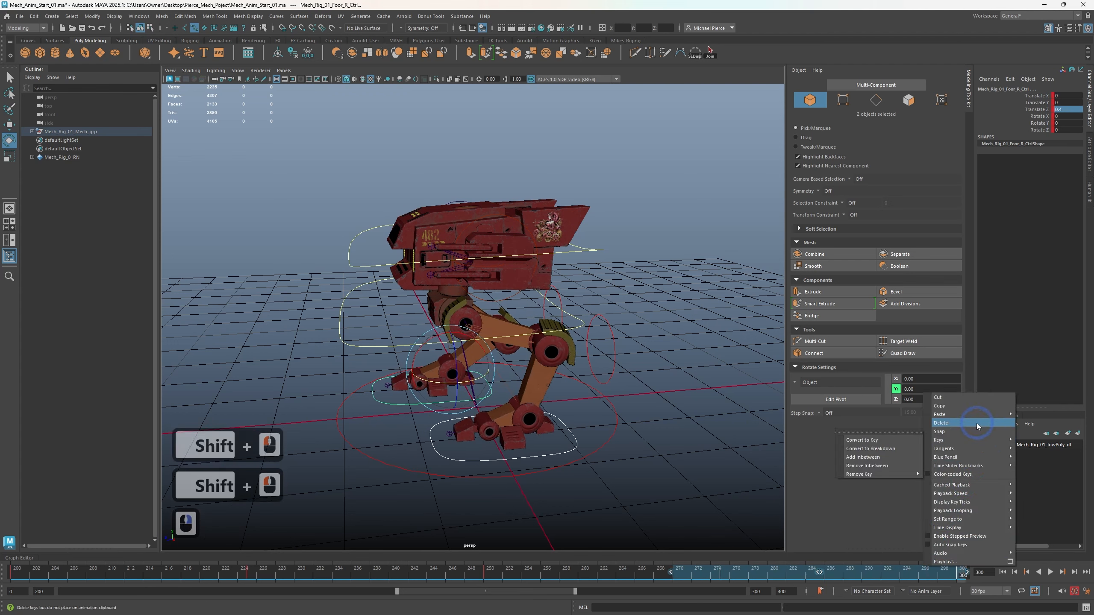
pyautogui.click(943, 422)
# Set the end of the playback range to frame 250 and go back to frame 200
pyautogui.doubleClick(758, 591)
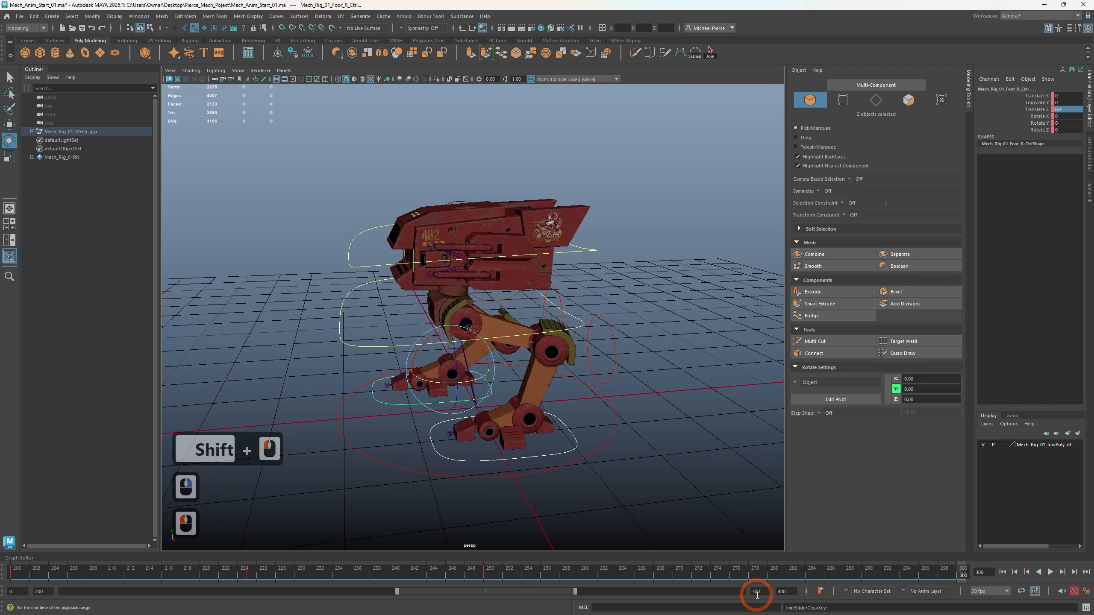
pyautogui.click(649, 611)
pyautogui.write('250')
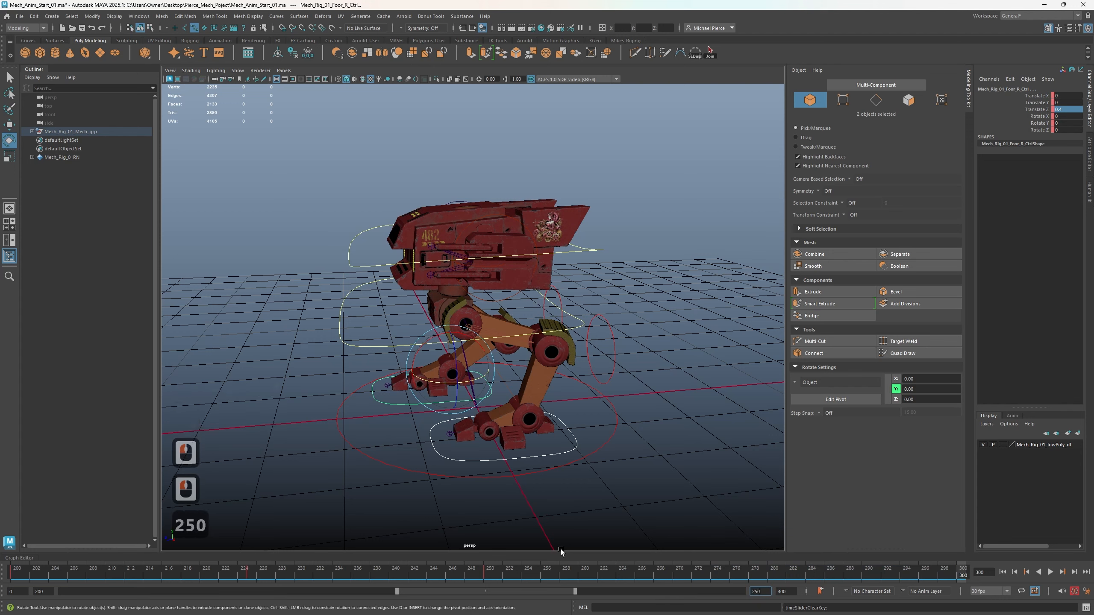
pyautogui.press('Return')
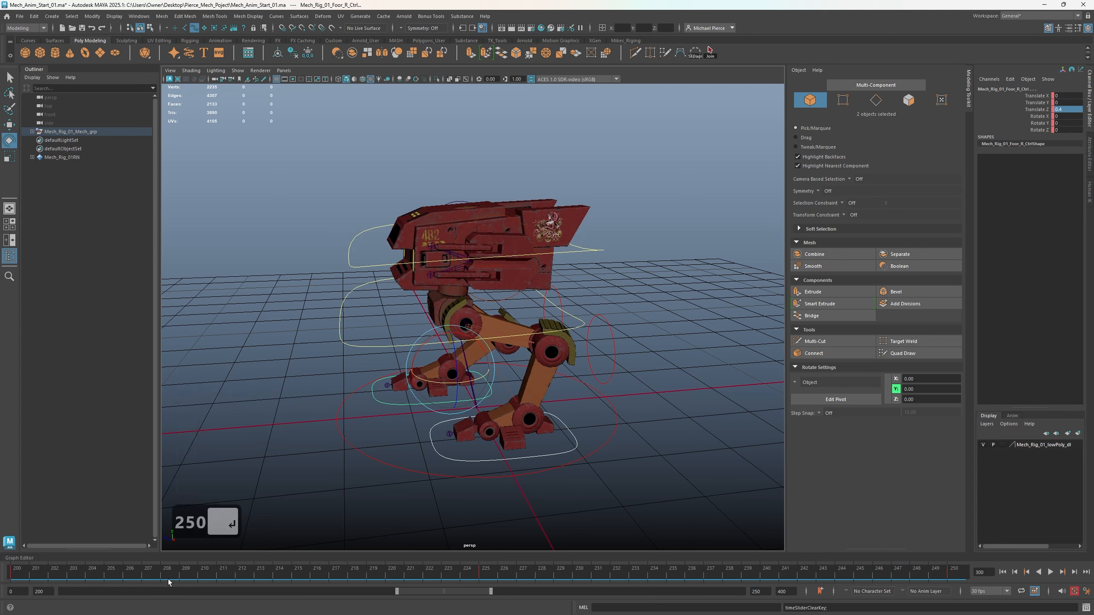
pyautogui.click(16, 576)
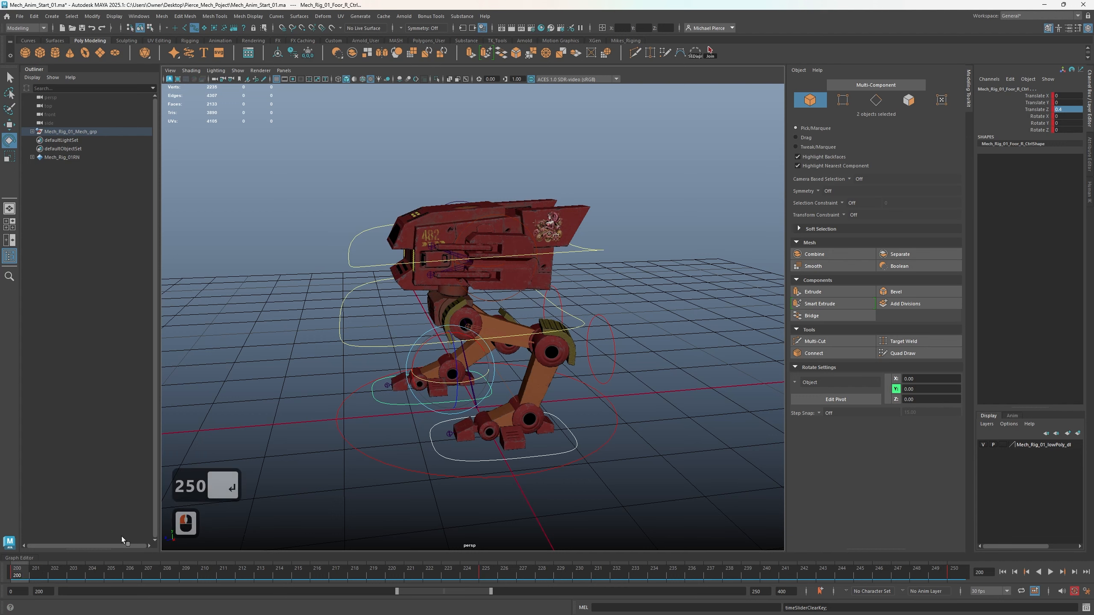
# At frame 212, set the left foot control's Translate Y to 0.3 and tilt its toes down about the X axis
pyautogui.moveTo(173, 577); pyautogui.dragTo(288, 584)
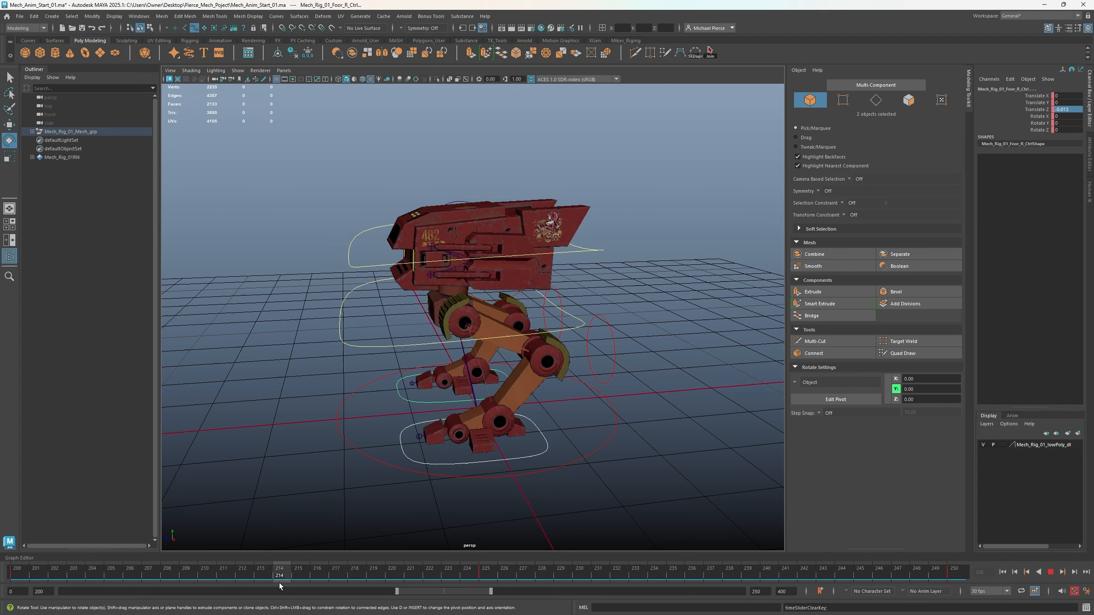
pyautogui.moveTo(279, 585); pyautogui.dragTo(263, 583)
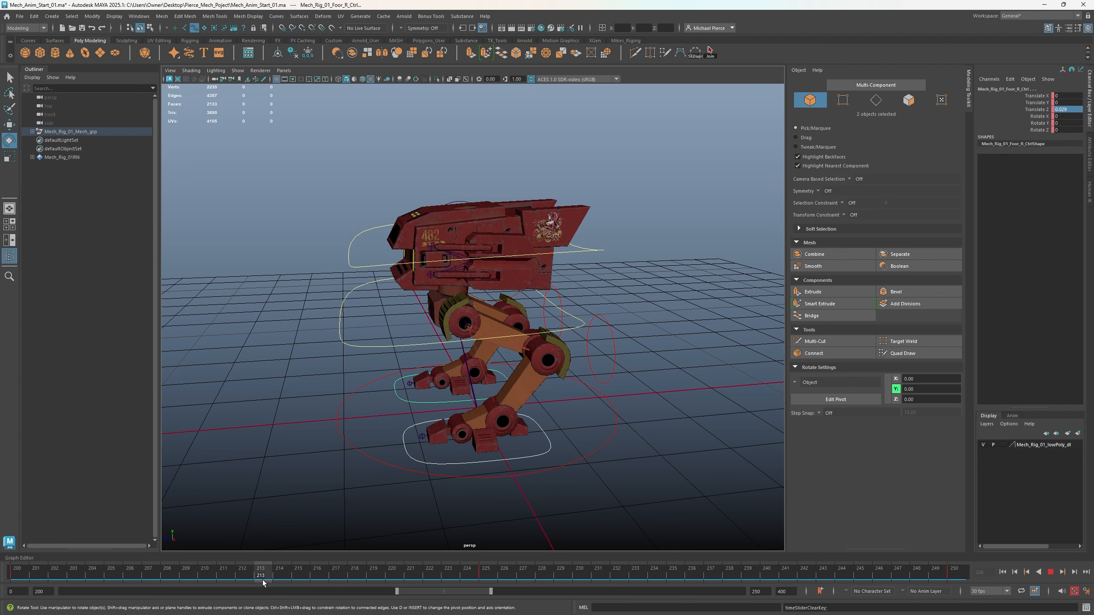
pyautogui.click(263, 582)
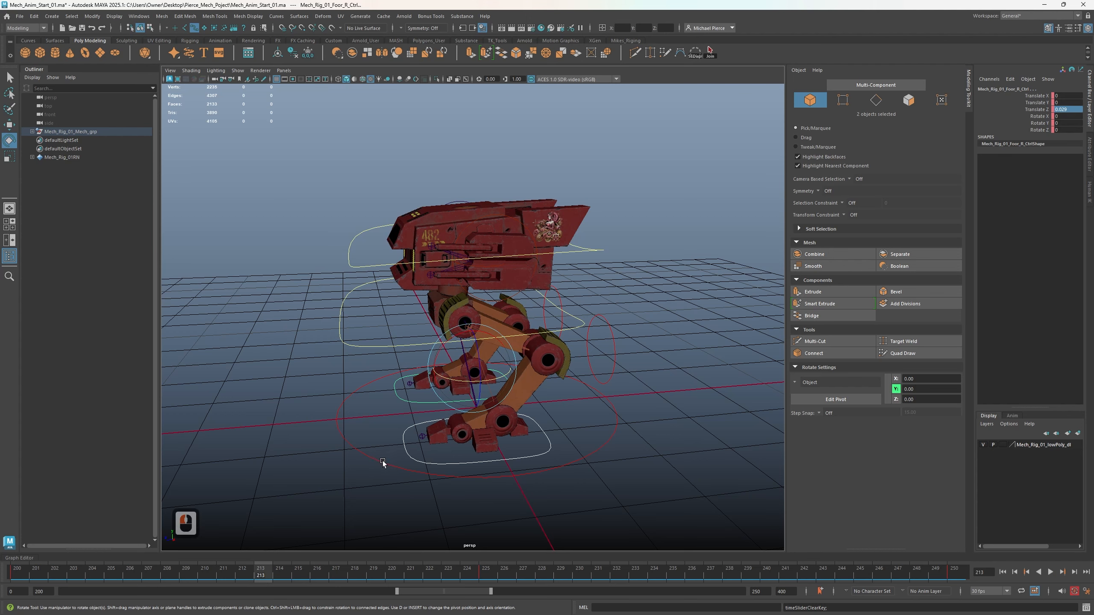
pyautogui.scroll(2, 383, 461)
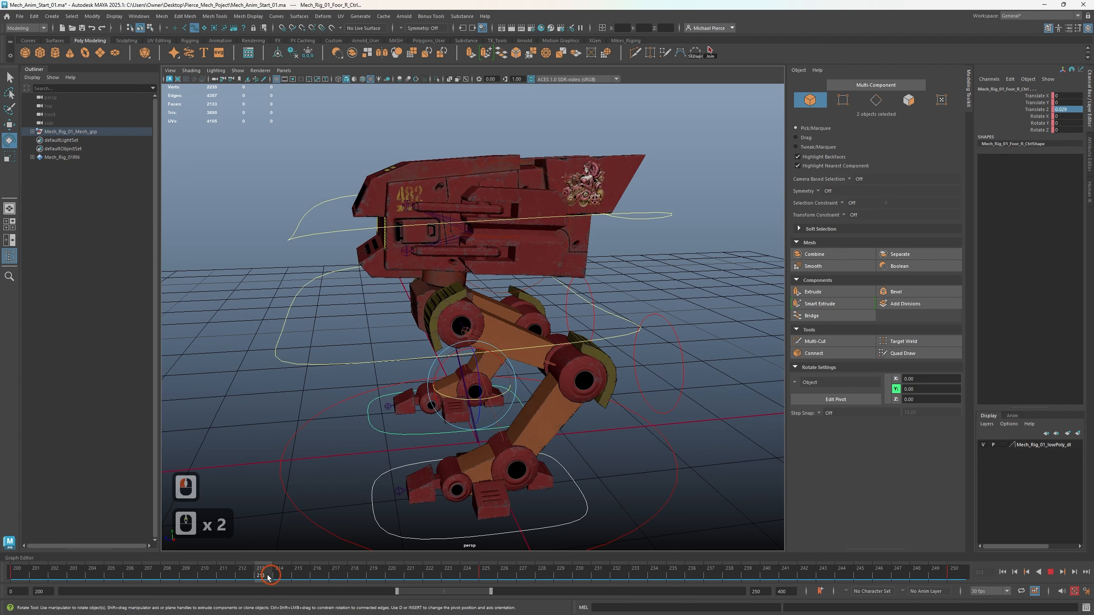
pyautogui.moveTo(267, 577); pyautogui.dragTo(241, 582)
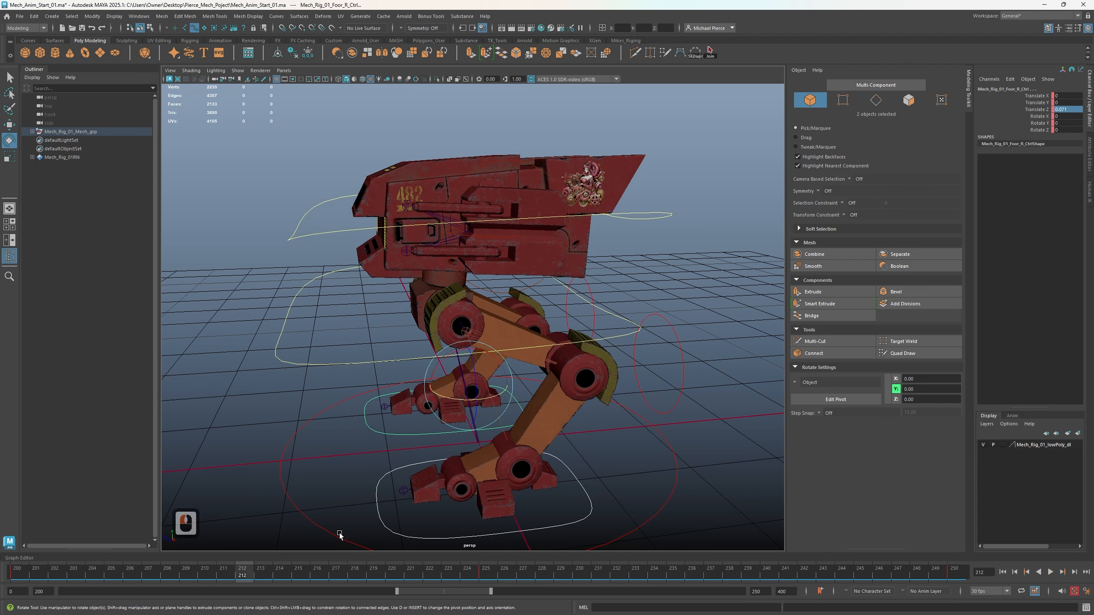
pyautogui.click(496, 531)
pyautogui.press('w')
pyautogui.click(506, 534)
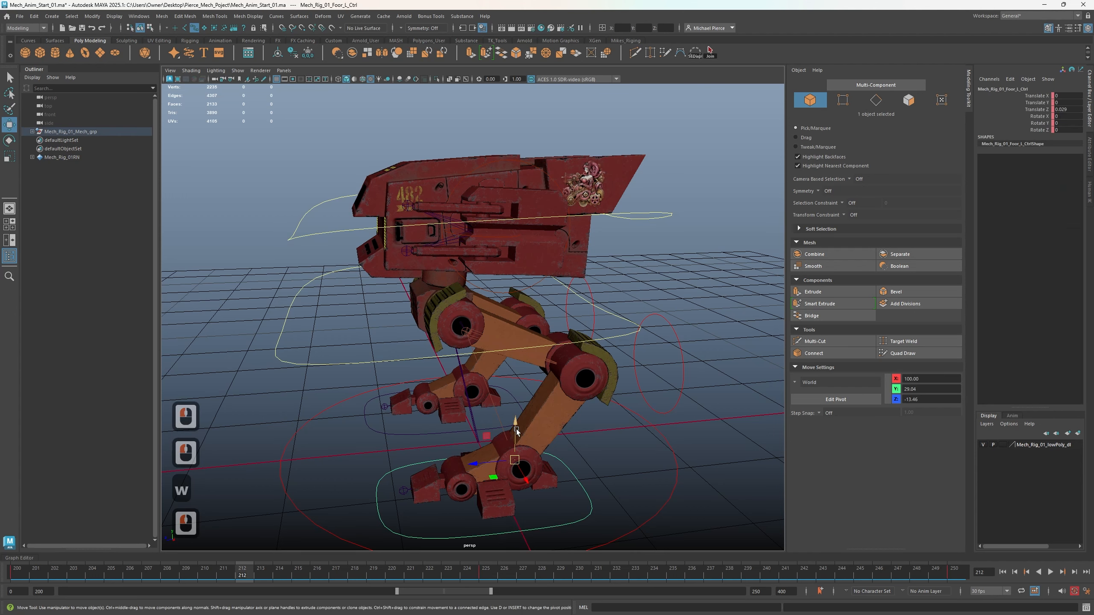
pyautogui.moveTo(517, 431); pyautogui.dragTo(514, 416)
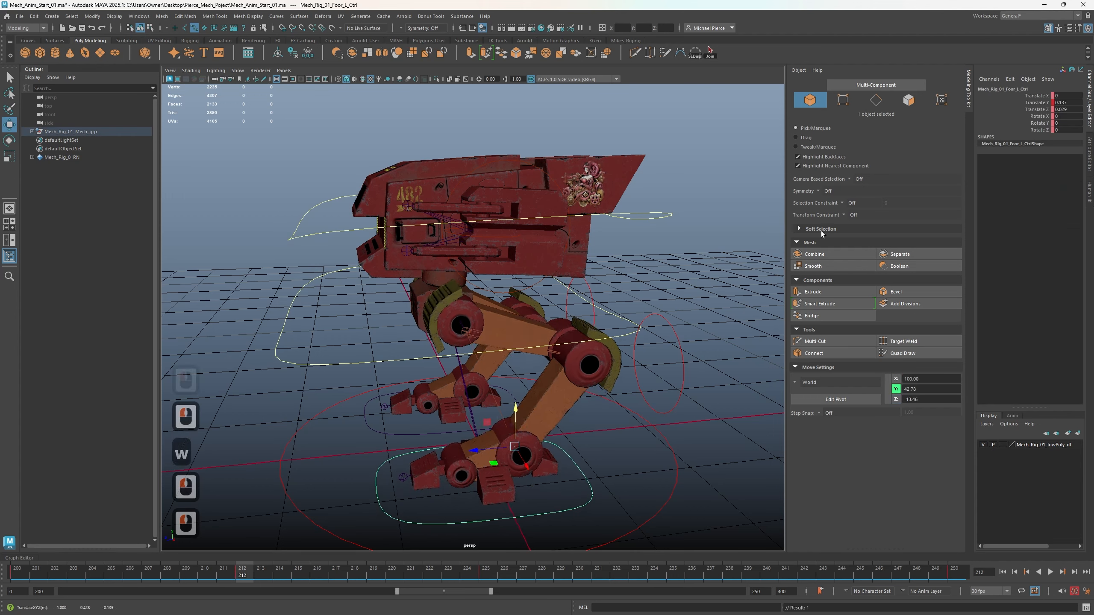
pyautogui.click(1066, 103)
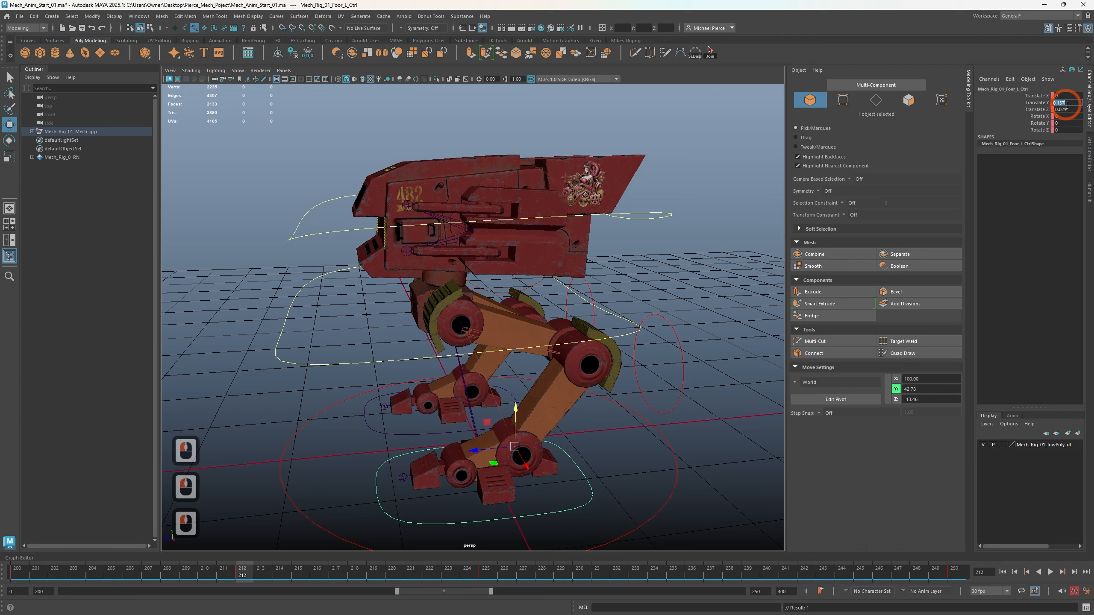
pyautogui.write('.3')
pyautogui.press('Return')
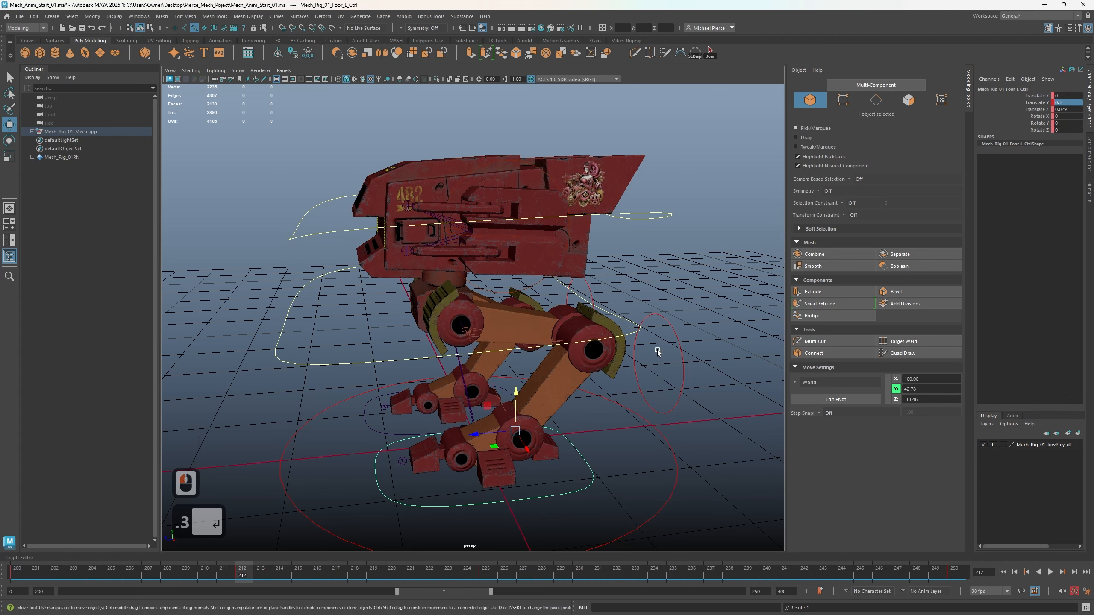
pyautogui.press('e')
pyautogui.moveTo(473, 418)
pyautogui.mouseDown()
pyautogui.moveTo(487, 403)
pyautogui.moveTo(494, 413)
pyautogui.mouseUp()
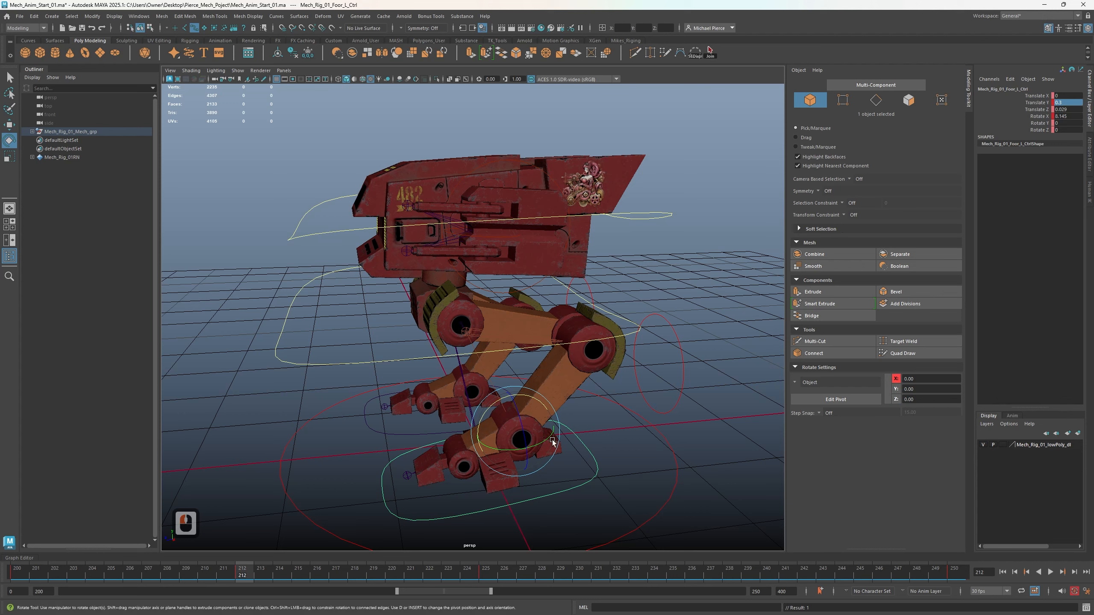
# At frame 225, reset the left foot control's Rotate X and Rotate Y to 0
pyautogui.moveTo(240, 577); pyautogui.dragTo(486, 574)
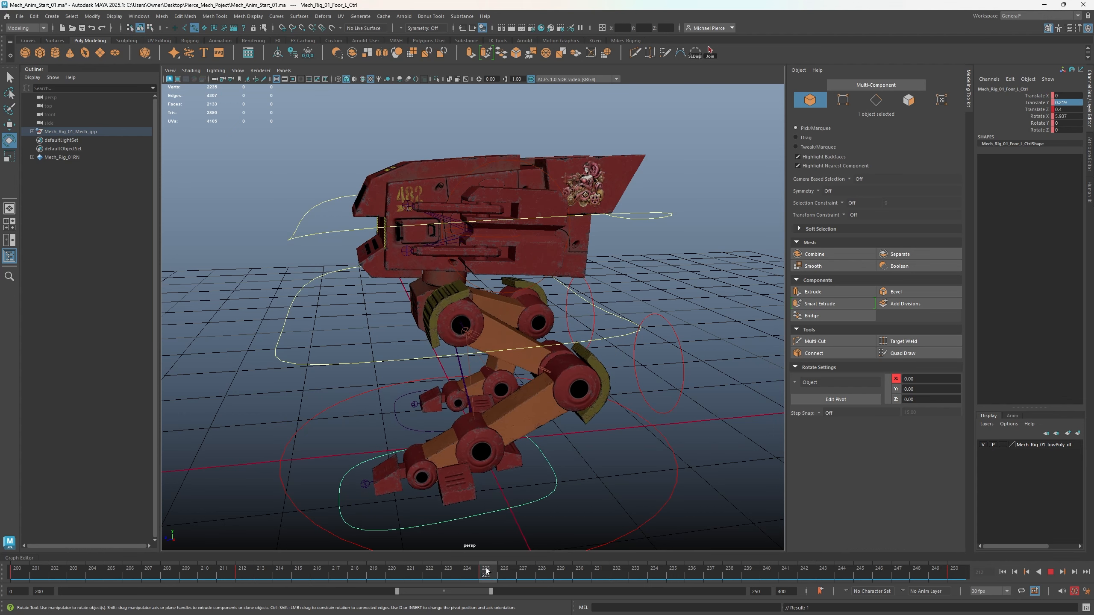
pyautogui.doubleClick(1074, 116)
pyautogui.write('0')
pyautogui.press('Tab')
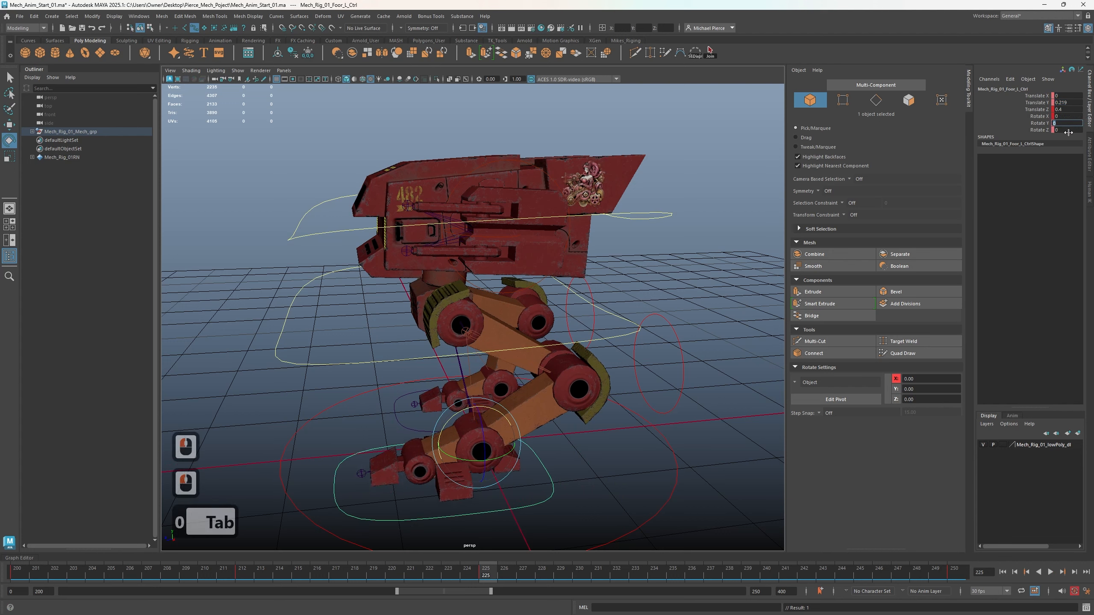
pyautogui.write('0')
pyautogui.press('Tab')
pyautogui.click(1068, 107)
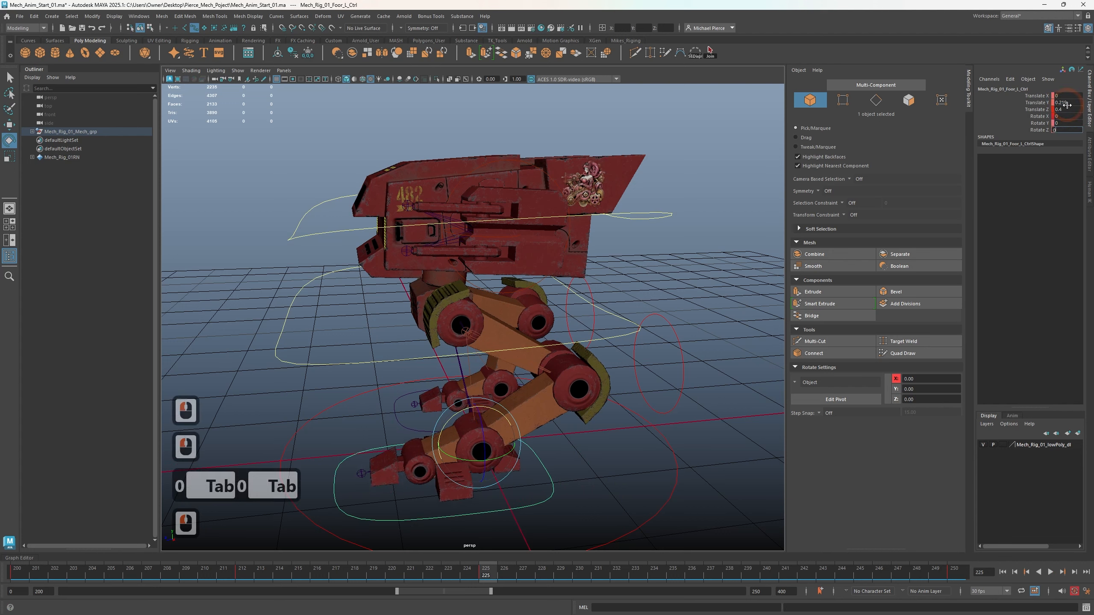
pyautogui.press('Tab')
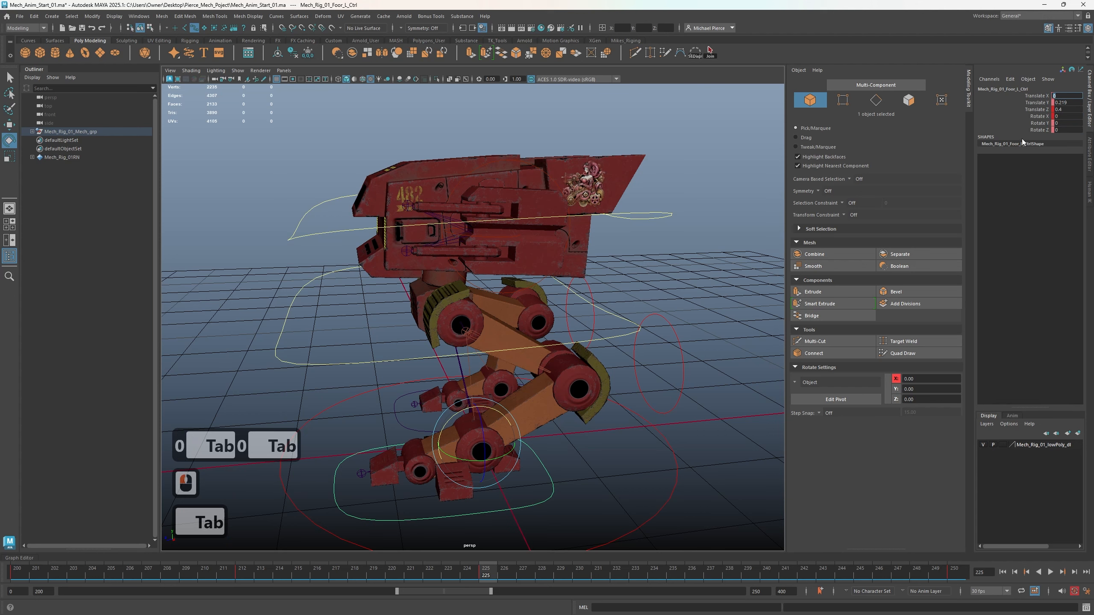
pyautogui.write('s')
# Set the left foot control's Translate Y to 0 and key the control at frame 225
pyautogui.click(523, 509)
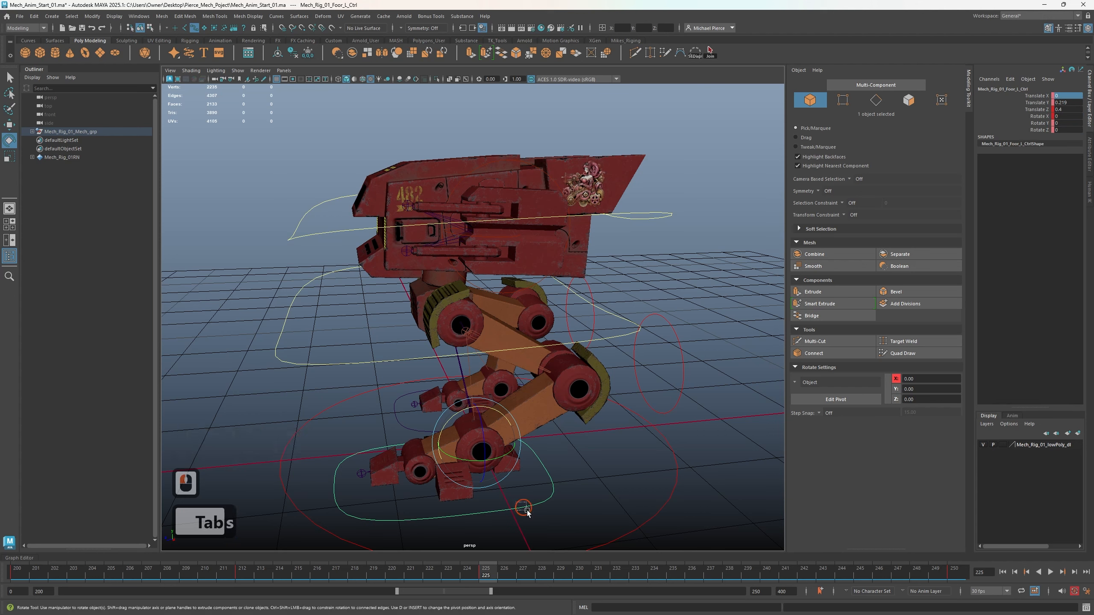
pyautogui.click(537, 510)
pyautogui.moveTo(511, 498); pyautogui.dragTo(547, 514)
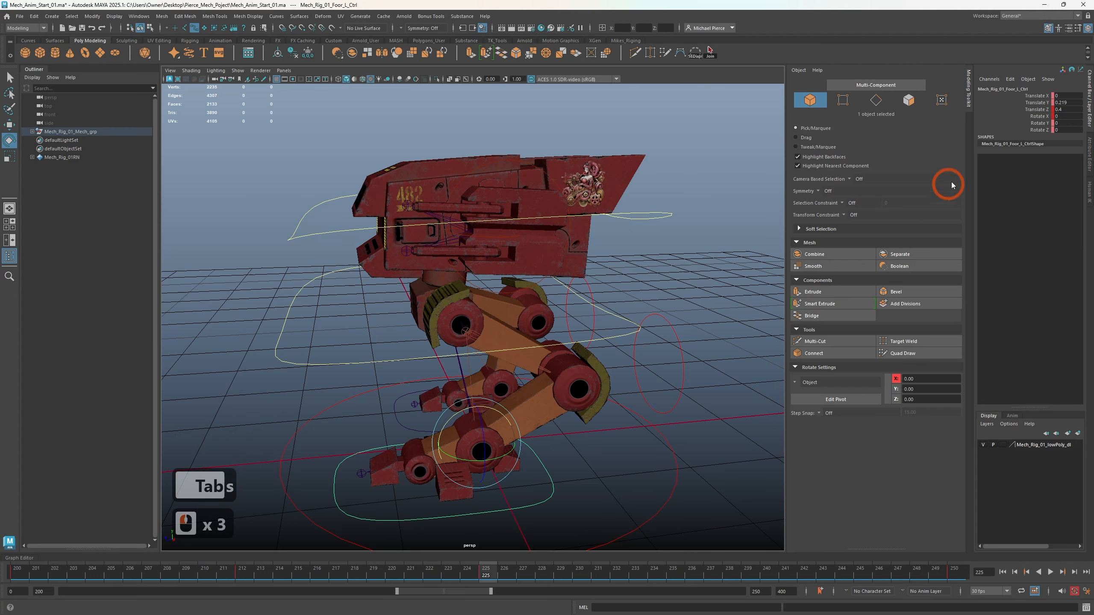
pyautogui.click(1069, 102)
pyautogui.write('0')
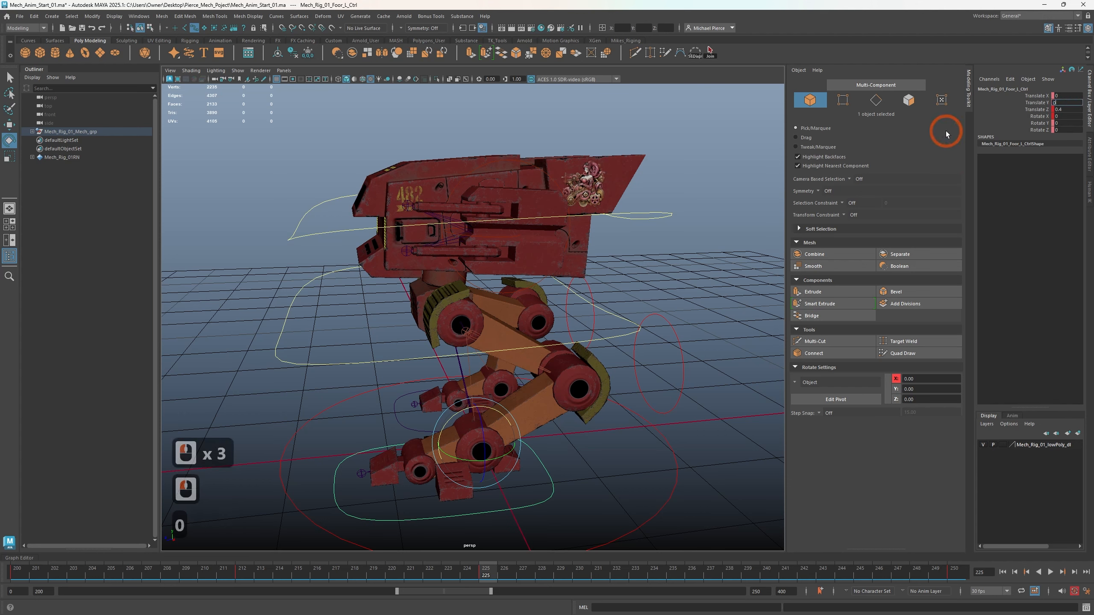
pyautogui.press('Tab')
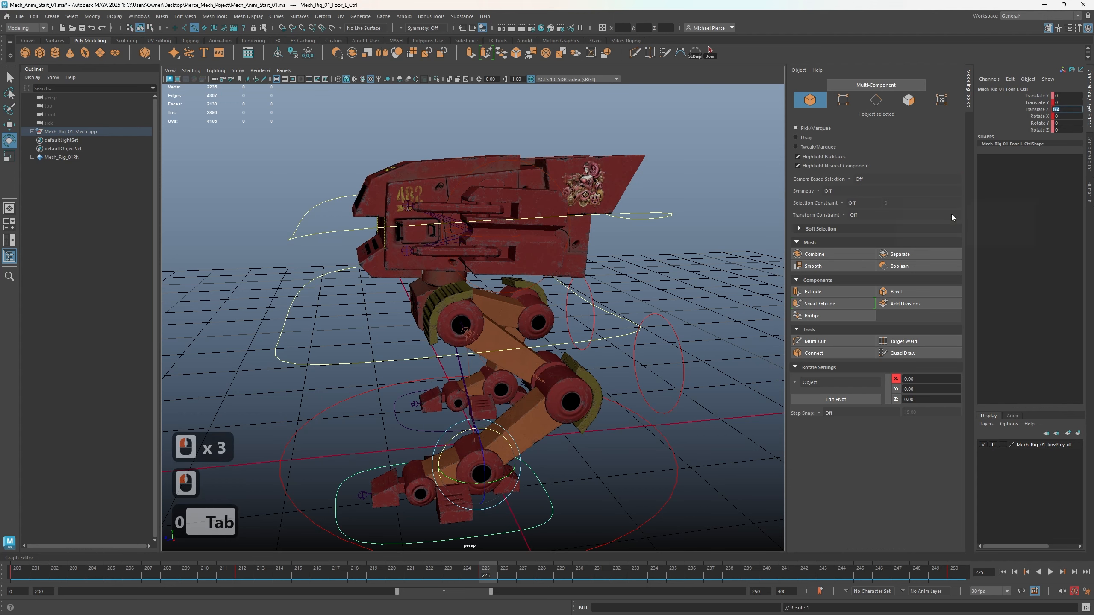
pyautogui.click(543, 505)
pyautogui.click(503, 496)
pyautogui.press('s')
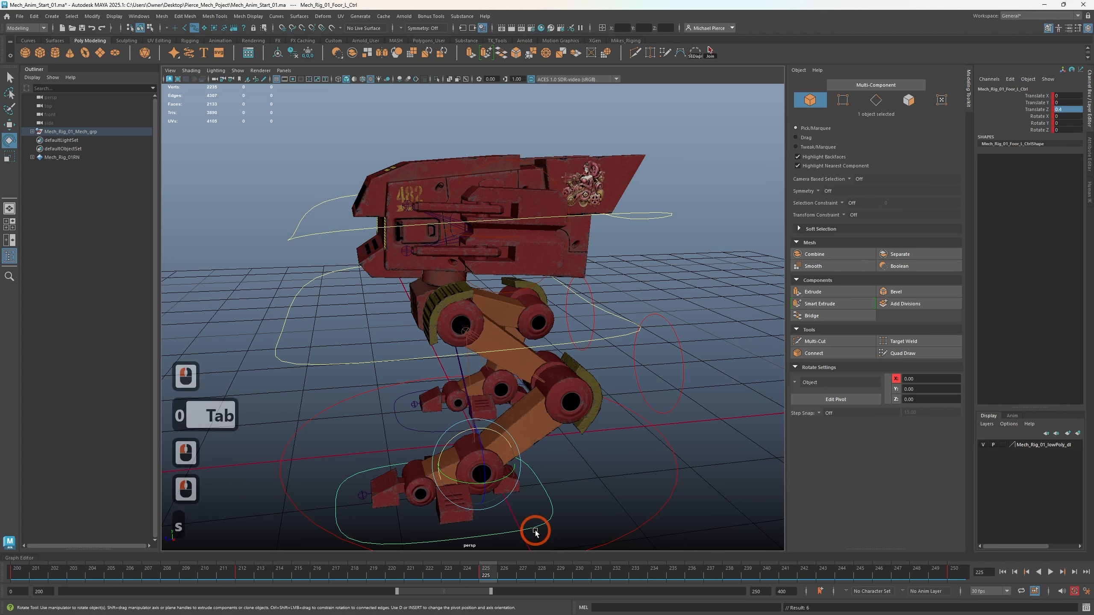
# Set a key on the right foot control at frame 225
pyautogui.keyDown('alt'); pyautogui.moveTo(502, 496); pyautogui.dragTo(431, 449); pyautogui.keyUp('alt')
pyautogui.click(429, 443)
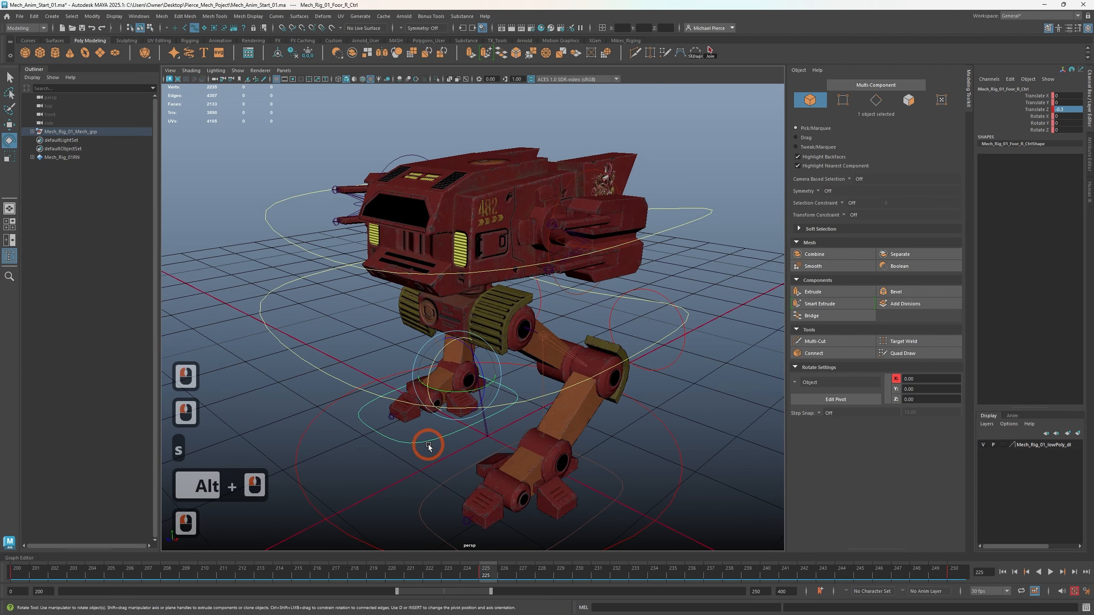
pyautogui.press('s')
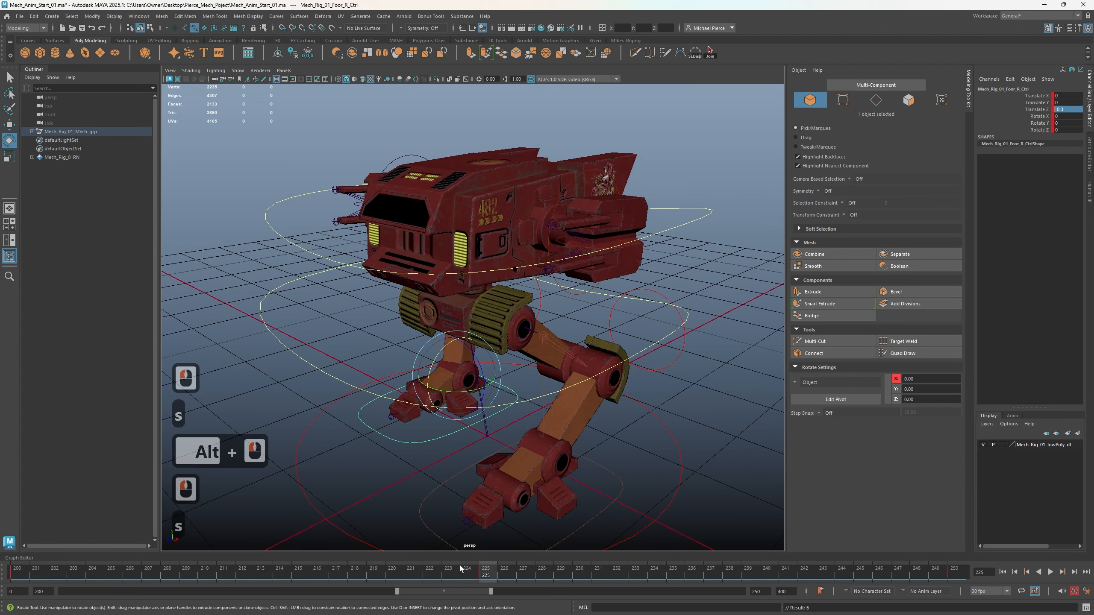
# Examine the right foot's motion between frames 225 and 250, including the passing position at frame 237
pyautogui.moveTo(953, 571); pyautogui.dragTo(485, 580)
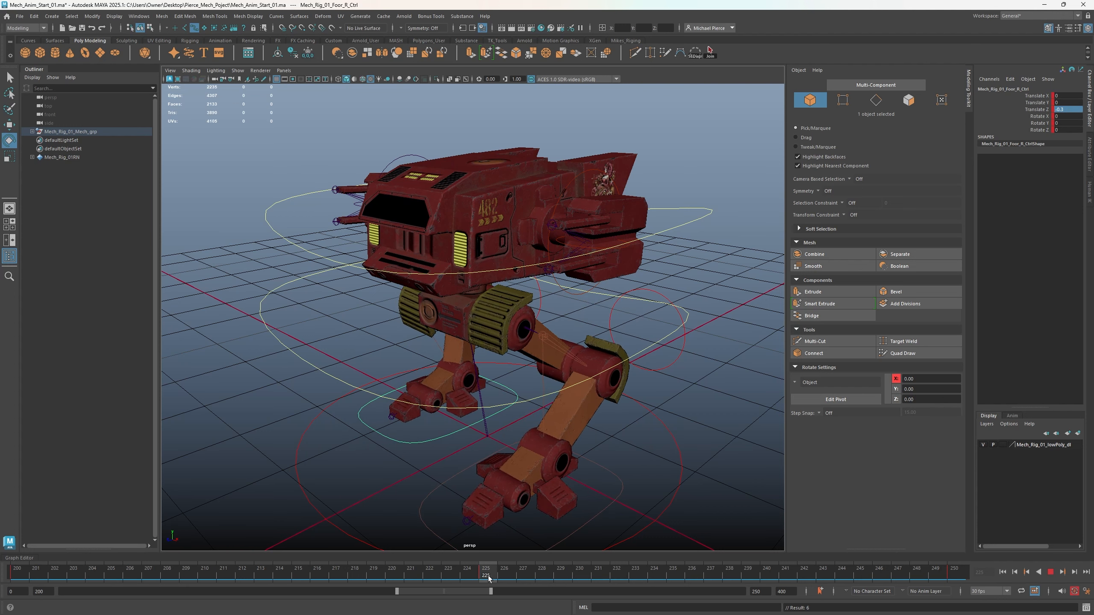
pyautogui.click(412, 438)
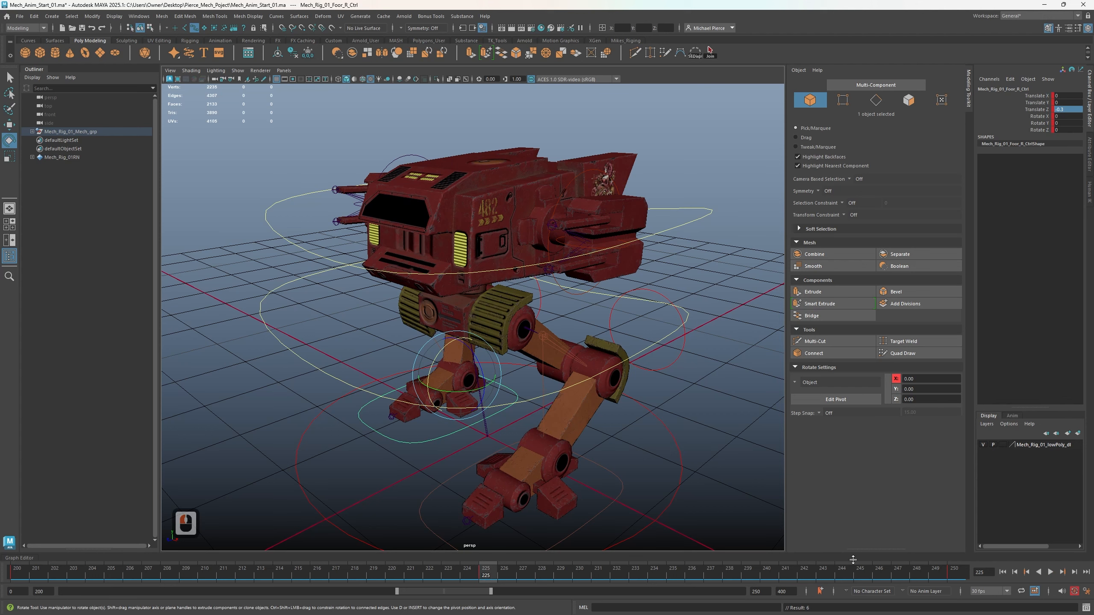
pyautogui.click(950, 571)
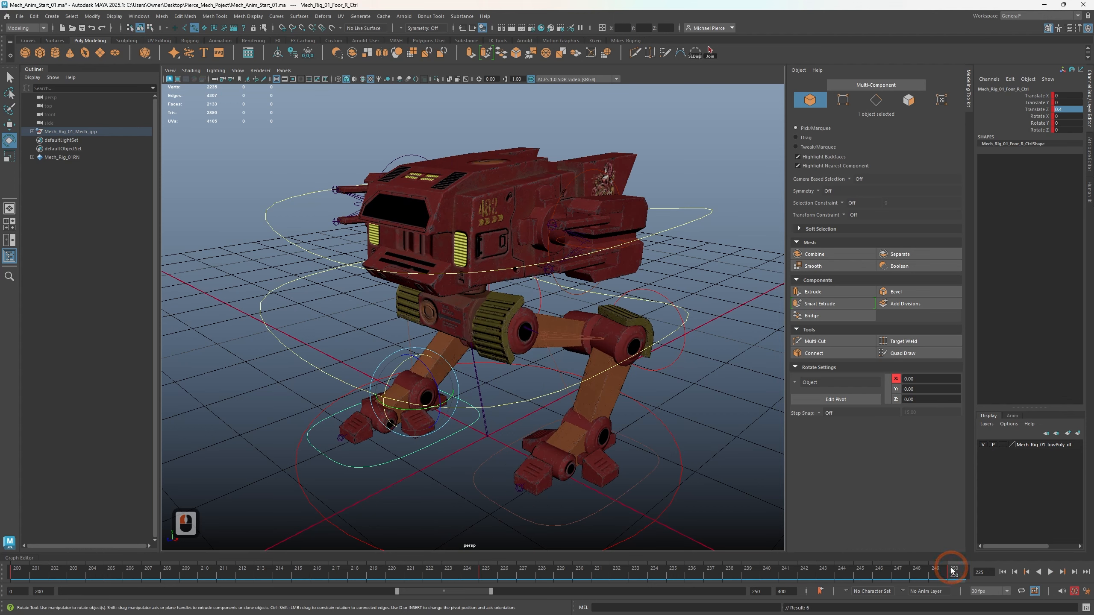
pyautogui.click(485, 573)
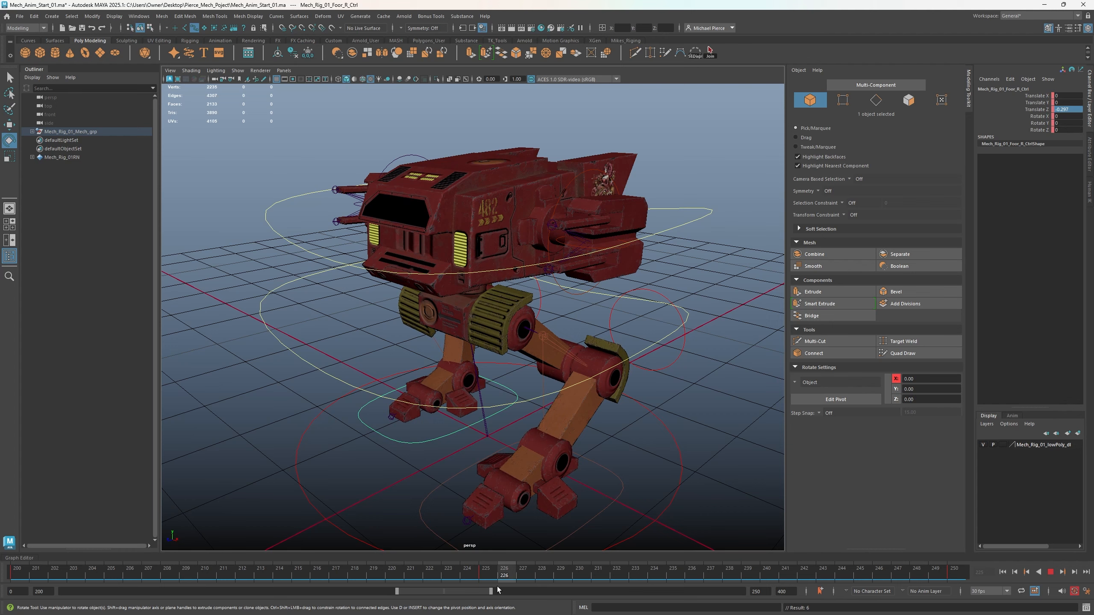
pyautogui.keyDown('alt'); pyautogui.moveTo(491, 503); pyautogui.dragTo(430, 468); pyautogui.keyUp('alt')
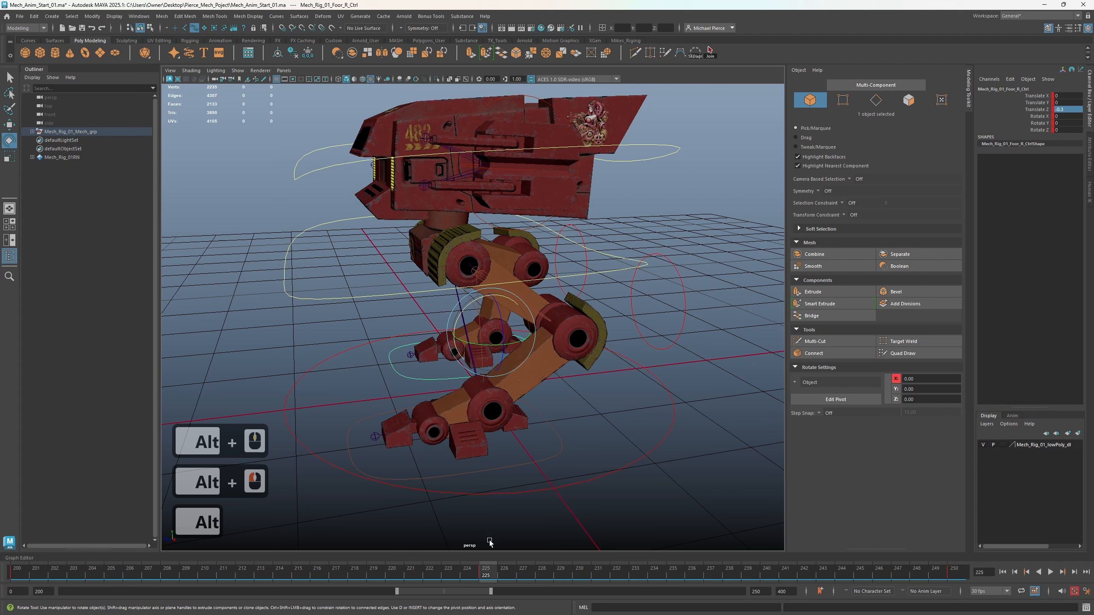
pyautogui.moveTo(485, 577)
pyautogui.mouseDown()
pyautogui.moveTo(748, 581)
pyautogui.moveTo(703, 584)
pyautogui.moveTo(702, 575)
pyautogui.mouseUp()
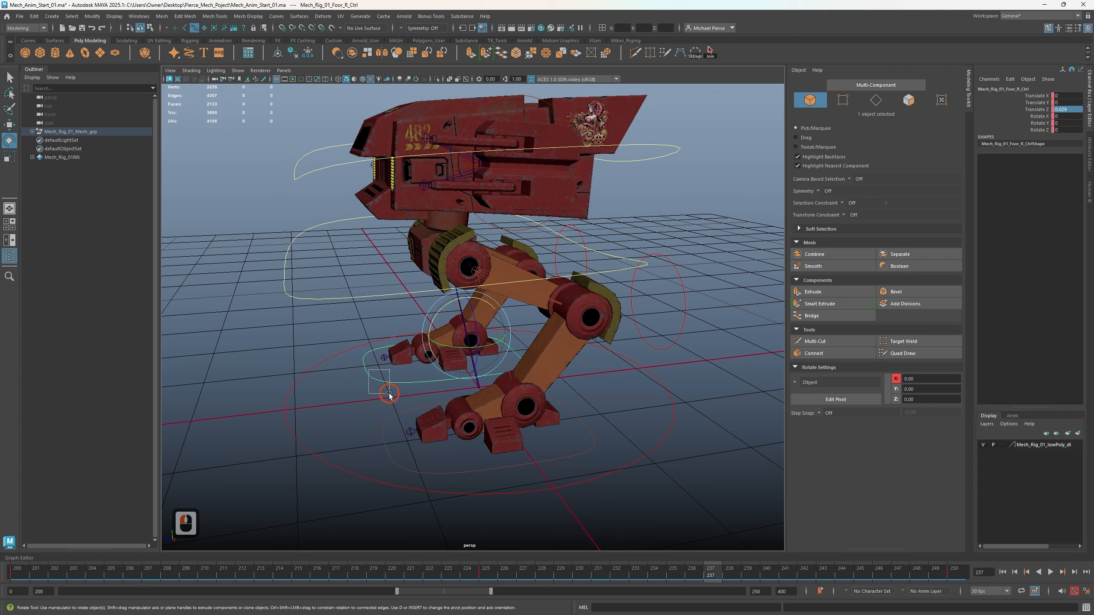
pyautogui.moveTo(389, 394); pyautogui.dragTo(389, 395)
pyautogui.press('w')
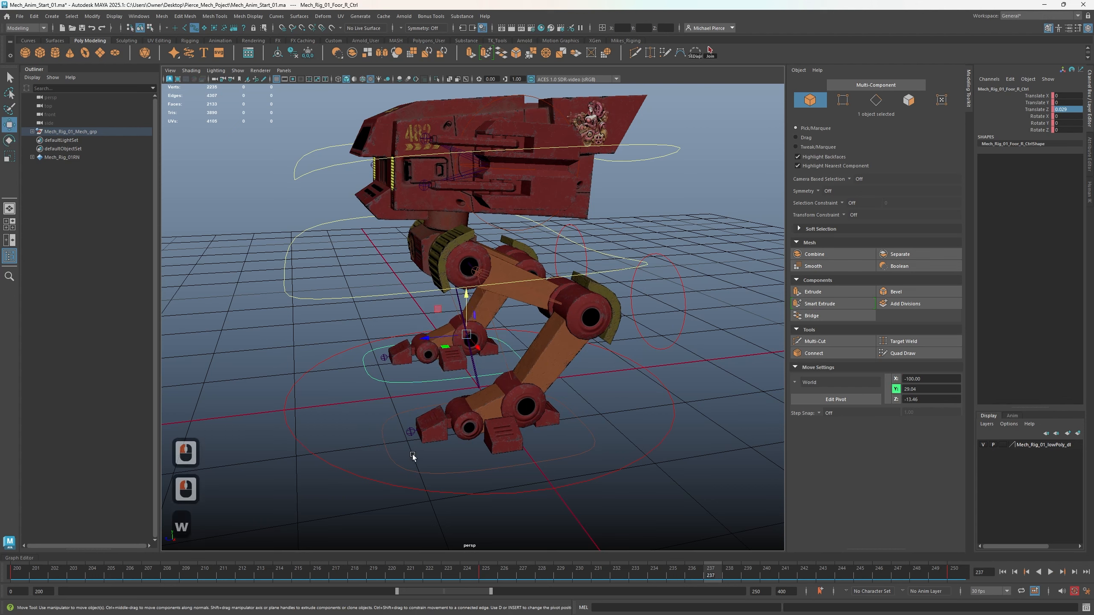
# At frame 212, set the left foot control's Rotate X to 8
pyautogui.click(224, 572)
pyautogui.moveTo(226, 568); pyautogui.dragTo(249, 573)
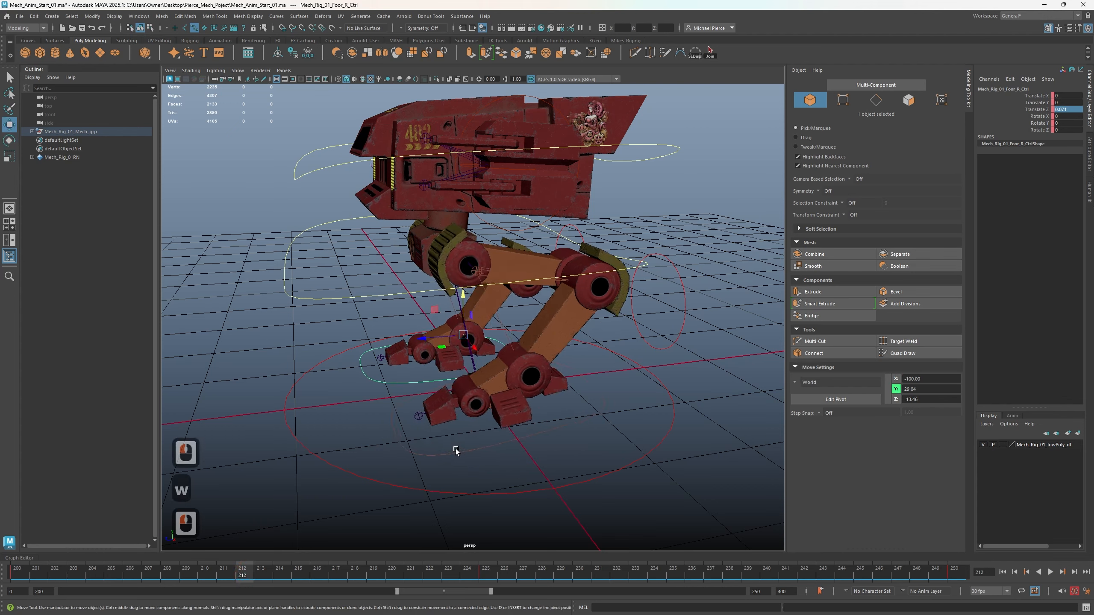
pyautogui.click(478, 452)
pyautogui.moveTo(477, 446); pyautogui.dragTo(487, 462)
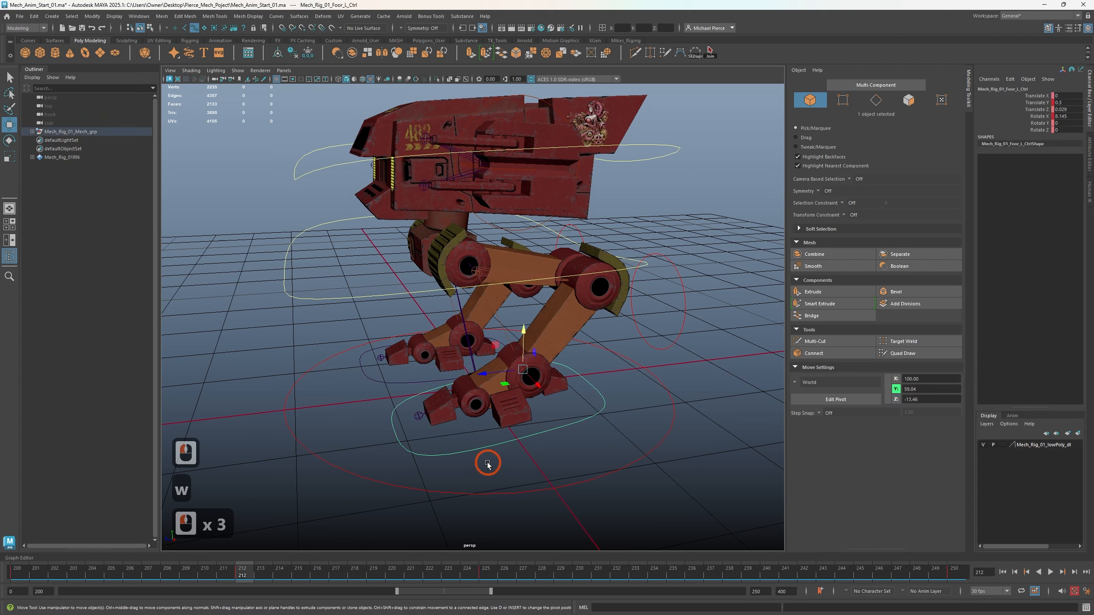
pyautogui.click(1065, 118)
pyautogui.write('8')
pyautogui.press('Tab')
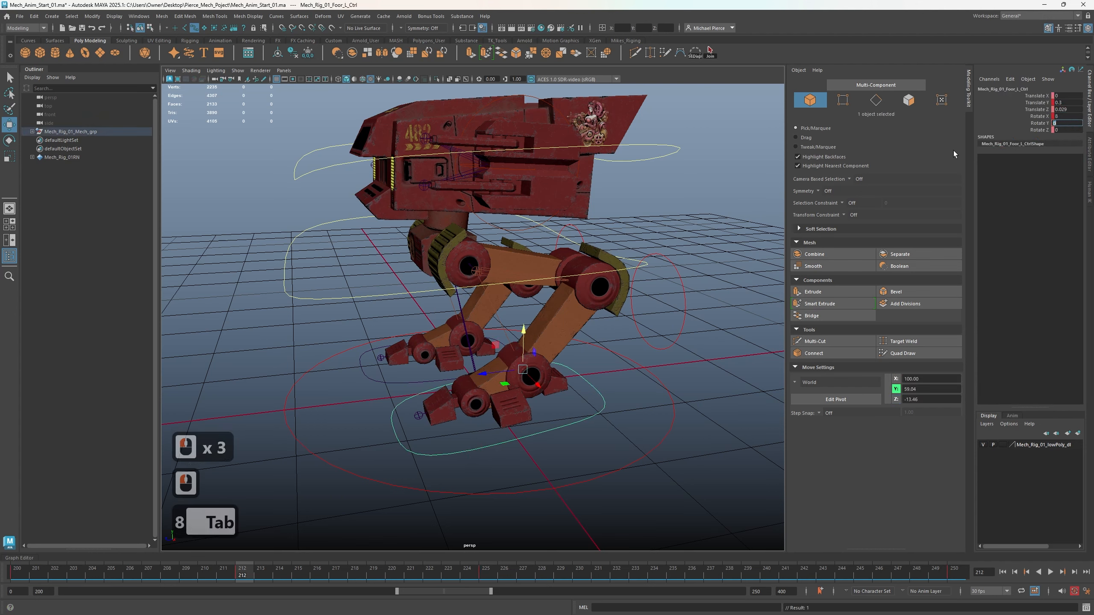
# At frame 236, set the right foot control's Translate Y to 0.3 and Rotate X to 8
pyautogui.click(1047, 244)
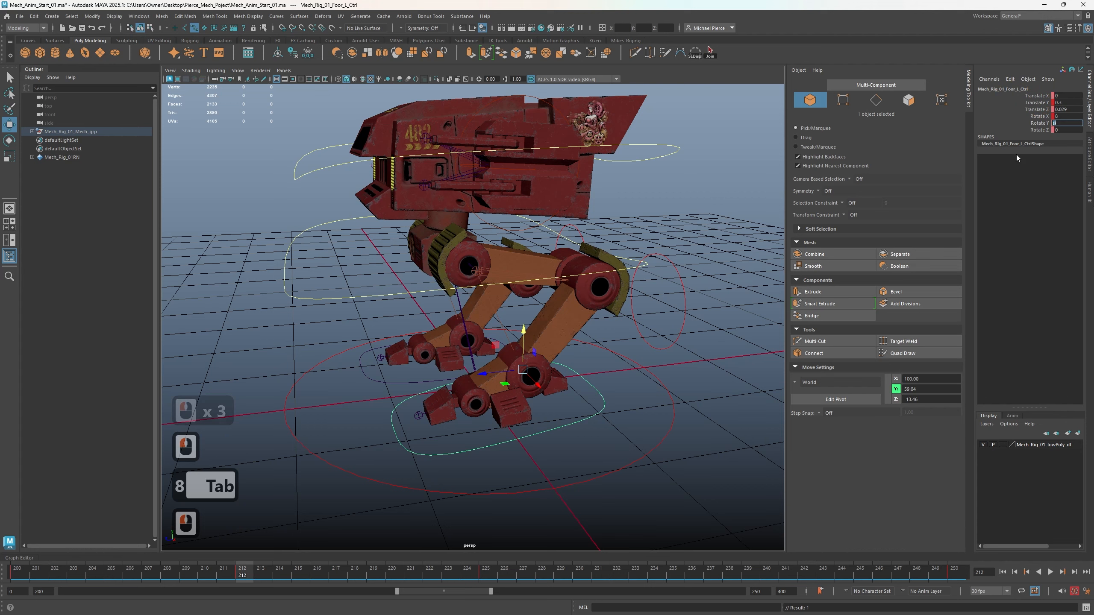
pyautogui.click(995, 221)
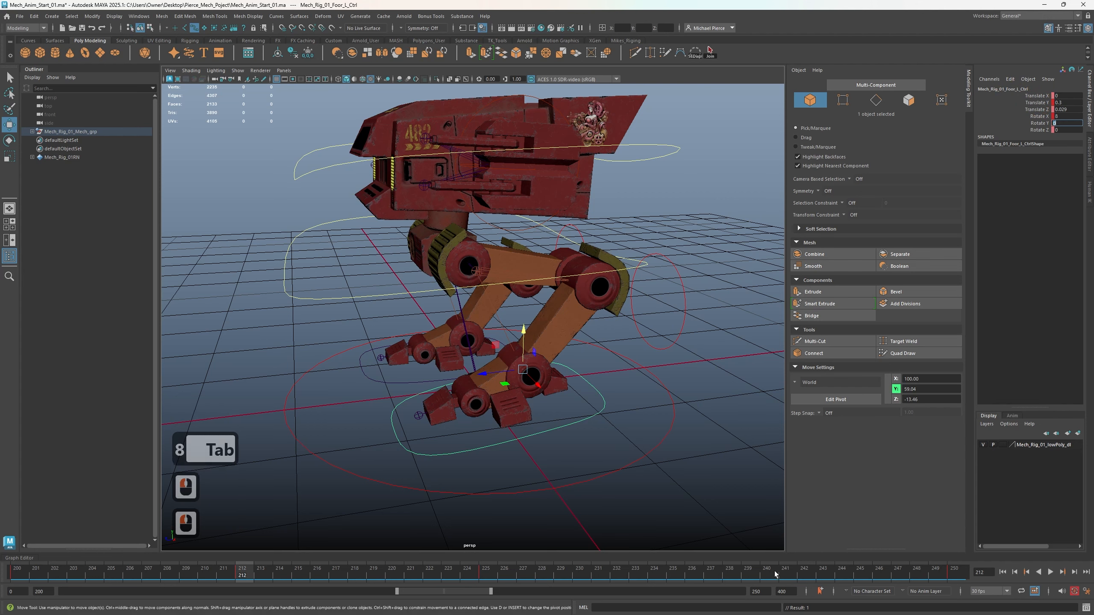
pyautogui.moveTo(700, 580)
pyautogui.mouseDown()
pyautogui.moveTo(689, 576)
pyautogui.moveTo(735, 574)
pyautogui.moveTo(701, 580)
pyautogui.mouseUp()
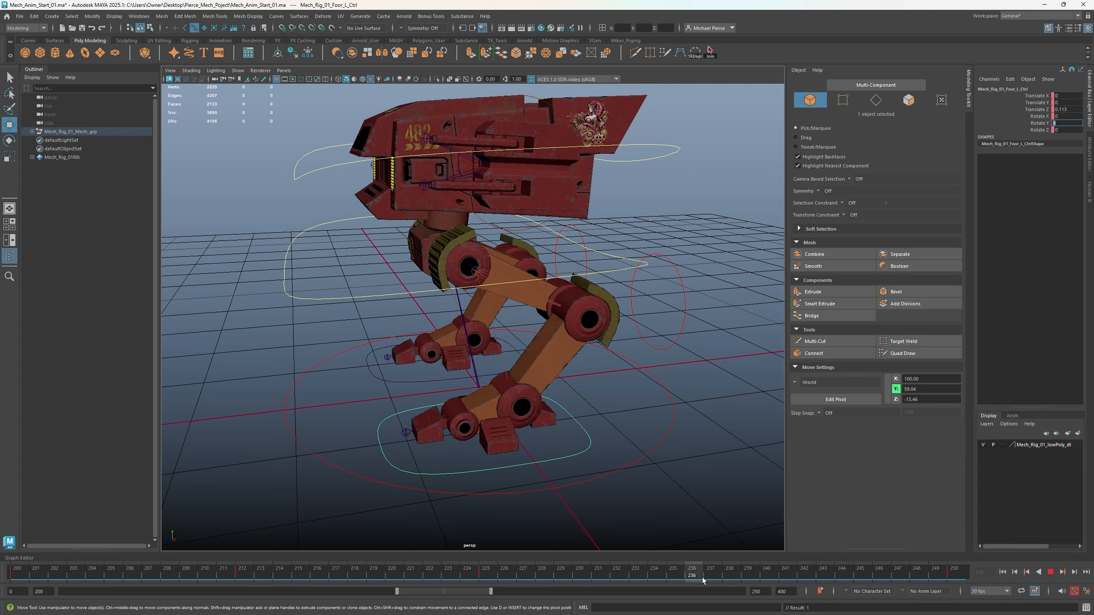
pyautogui.click(396, 382)
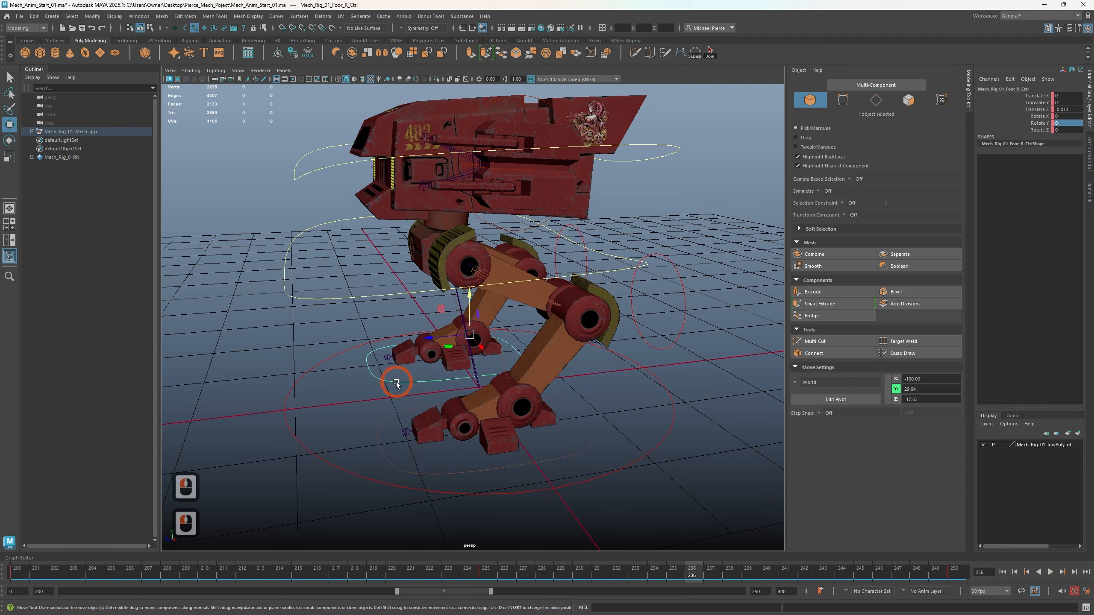
pyautogui.click(1067, 102)
pyautogui.write('.3')
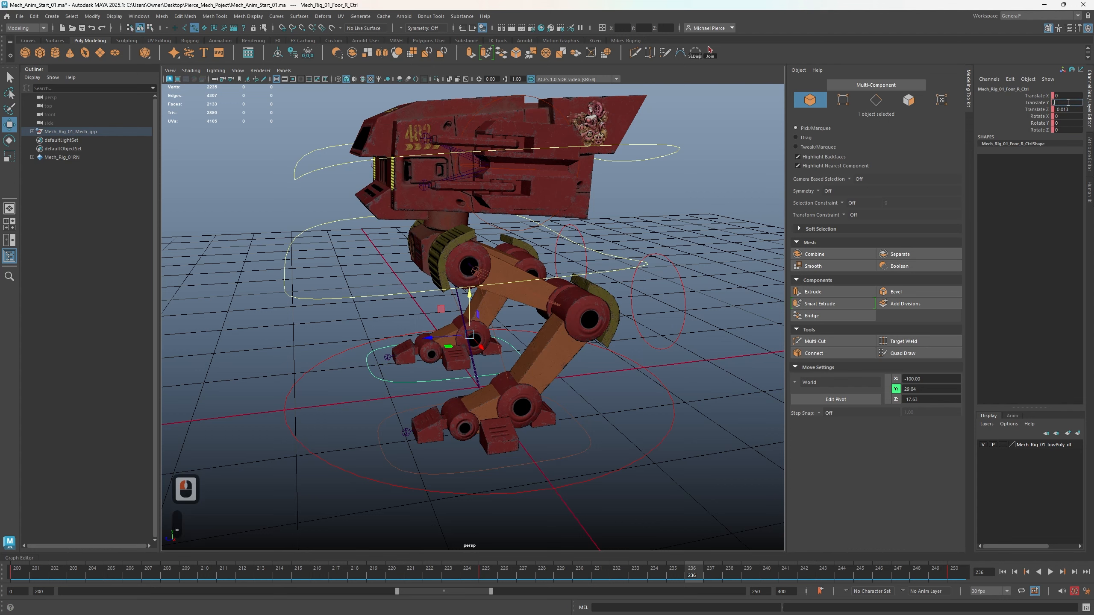
pyautogui.press('Tab')
pyautogui.press('Tab')
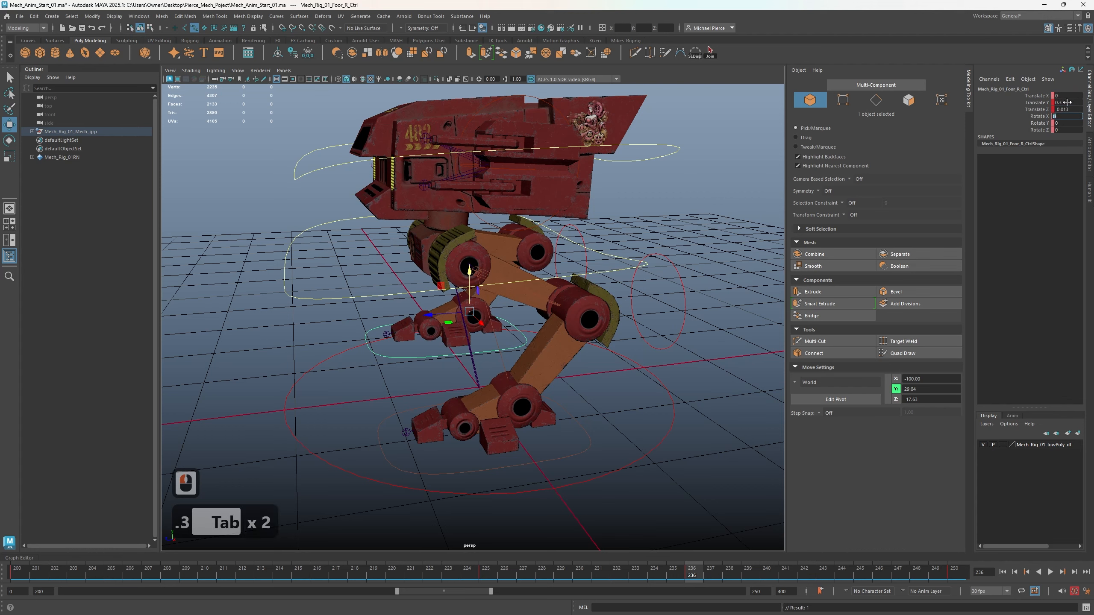
pyautogui.write('8')
pyautogui.press('Return')
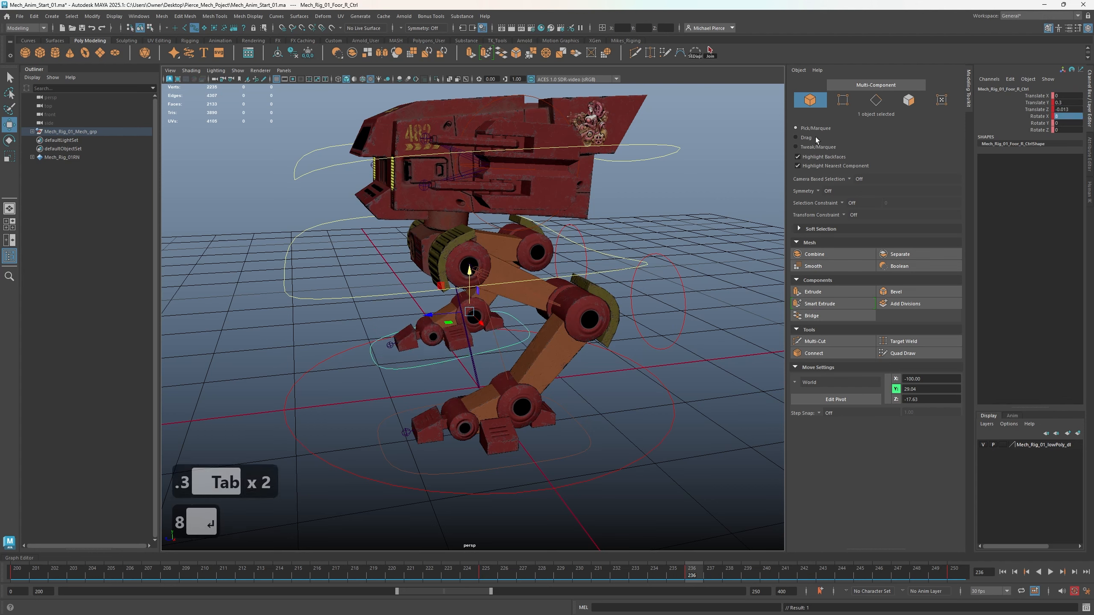
# Play back frames 200 to 250 to check both feet's lifts and tilts in the walk loop
pyautogui.moveTo(692, 573); pyautogui.dragTo(72, 588)
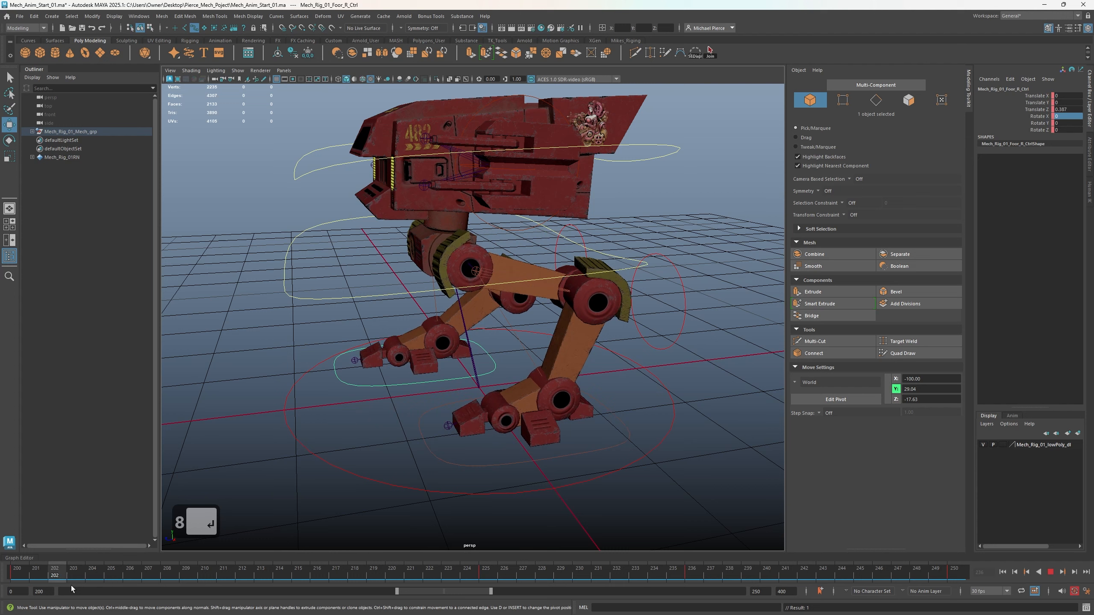
pyautogui.click(1084, 573)
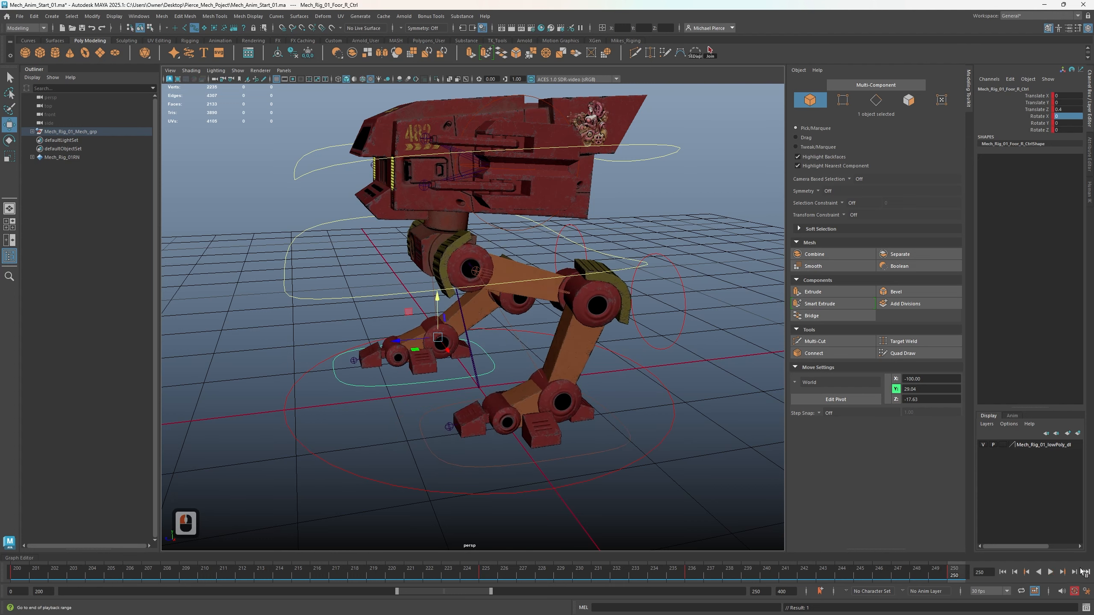
pyautogui.click(1051, 571)
pyautogui.click(1051, 571)
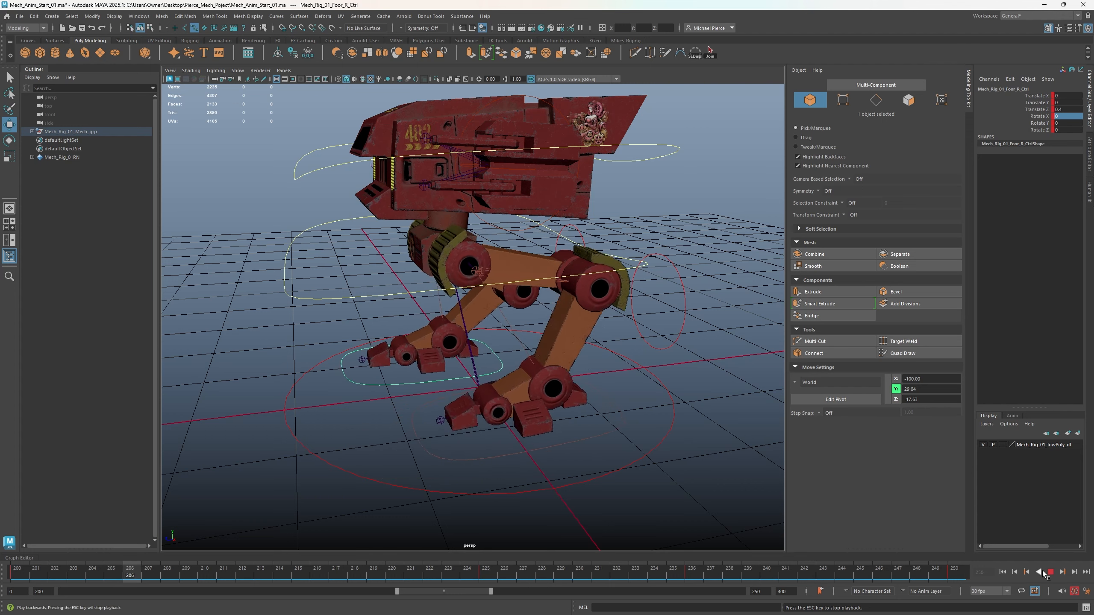
# Set a key on the mech's hip control at frame 225
pyautogui.moveTo(887, 567); pyautogui.dragTo(21, 586)
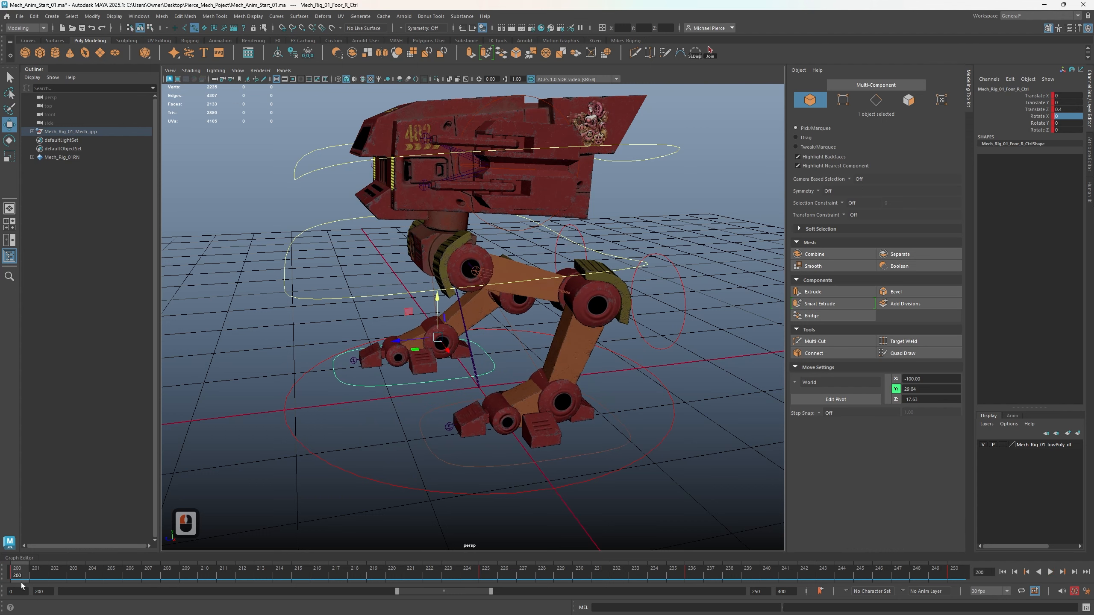
pyautogui.doubleClick(293, 307)
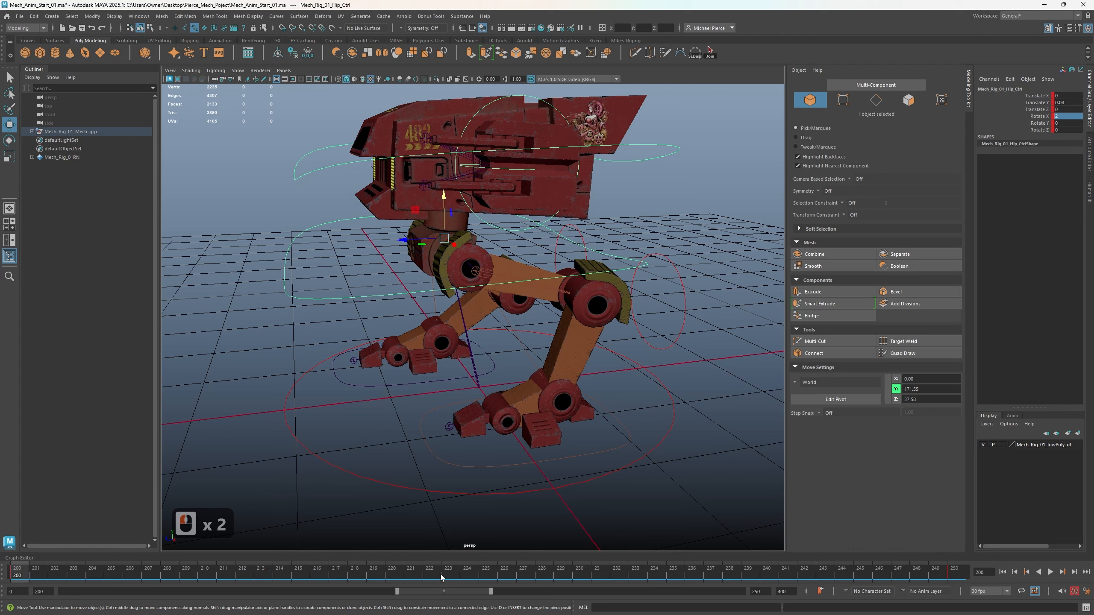
pyautogui.click(478, 574)
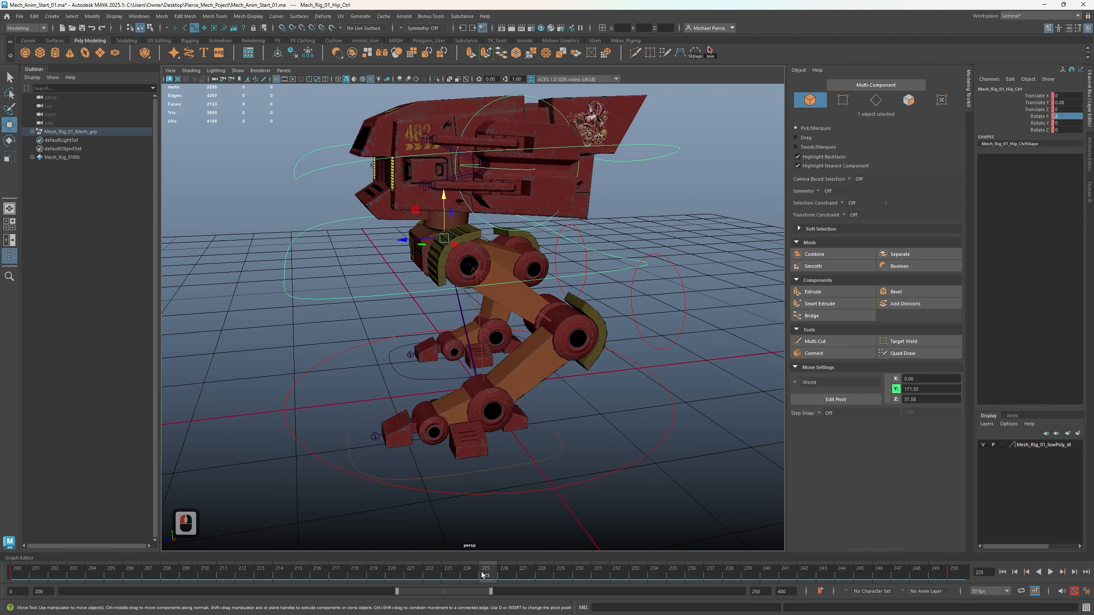
pyautogui.press('s')
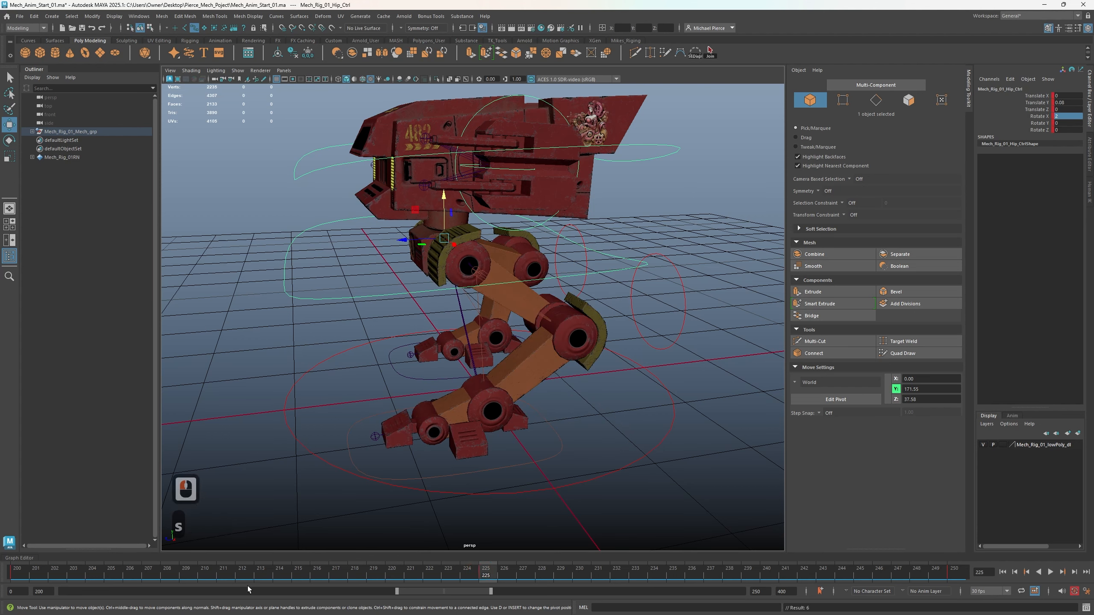
# At frame 212, tilt the hip control sideways with Rotate Y at 0 and Rotate Z at 0.8
pyautogui.moveTo(330, 572); pyautogui.dragTo(246, 572)
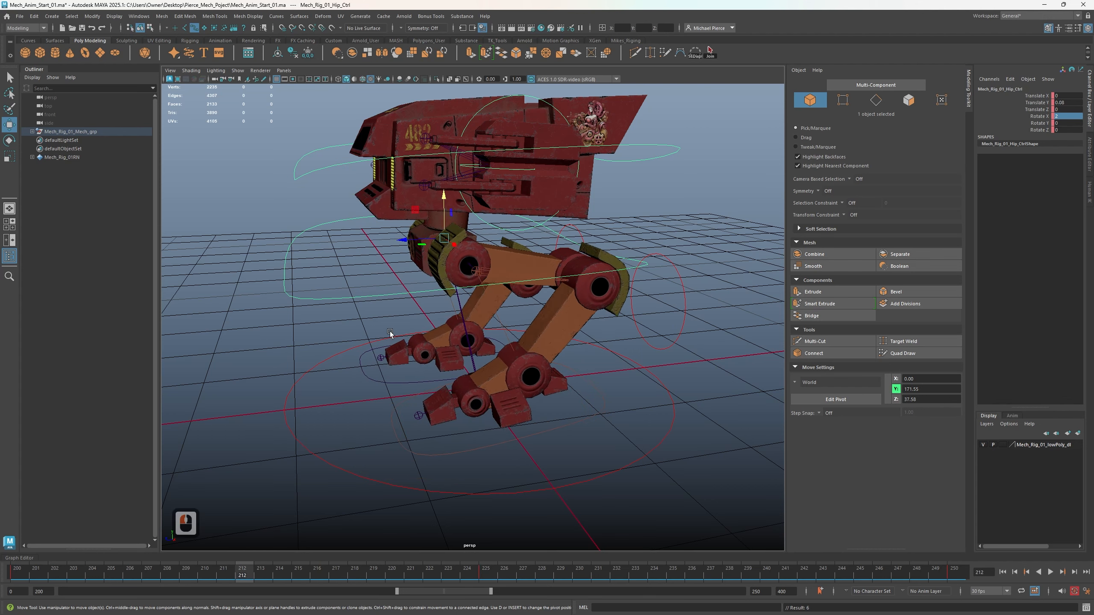
pyautogui.moveTo(492, 291)
pyautogui.keyDown('alt'); pyautogui.mouseDown()
pyautogui.moveTo(500, 328)
pyautogui.moveTo(512, 297)
pyautogui.mouseUp(); pyautogui.keyUp('alt')
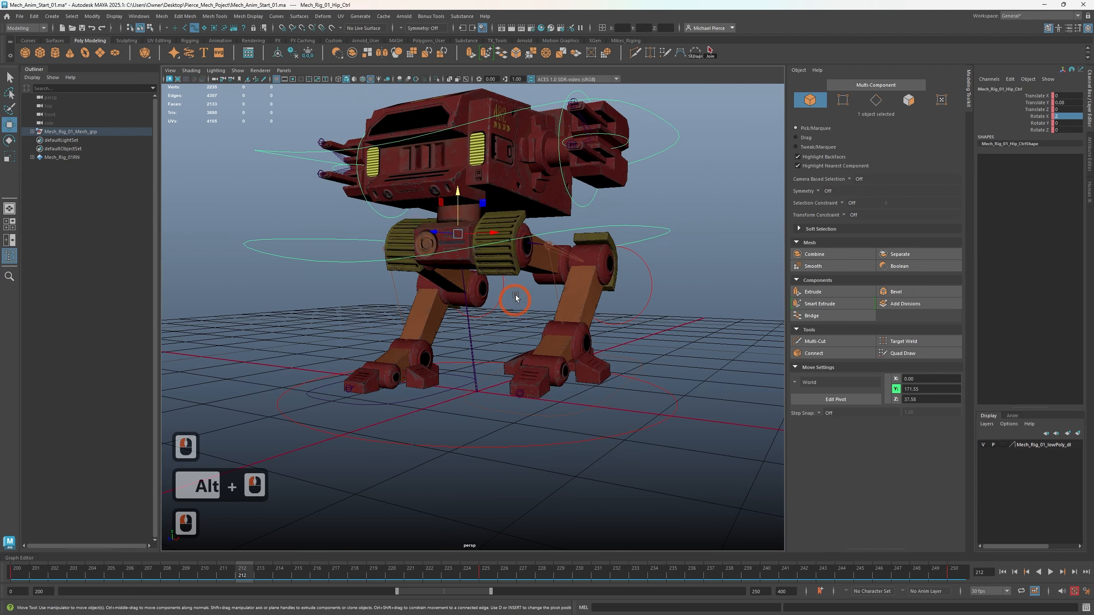
pyautogui.press('e')
pyautogui.moveTo(488, 223); pyautogui.dragTo(487, 218)
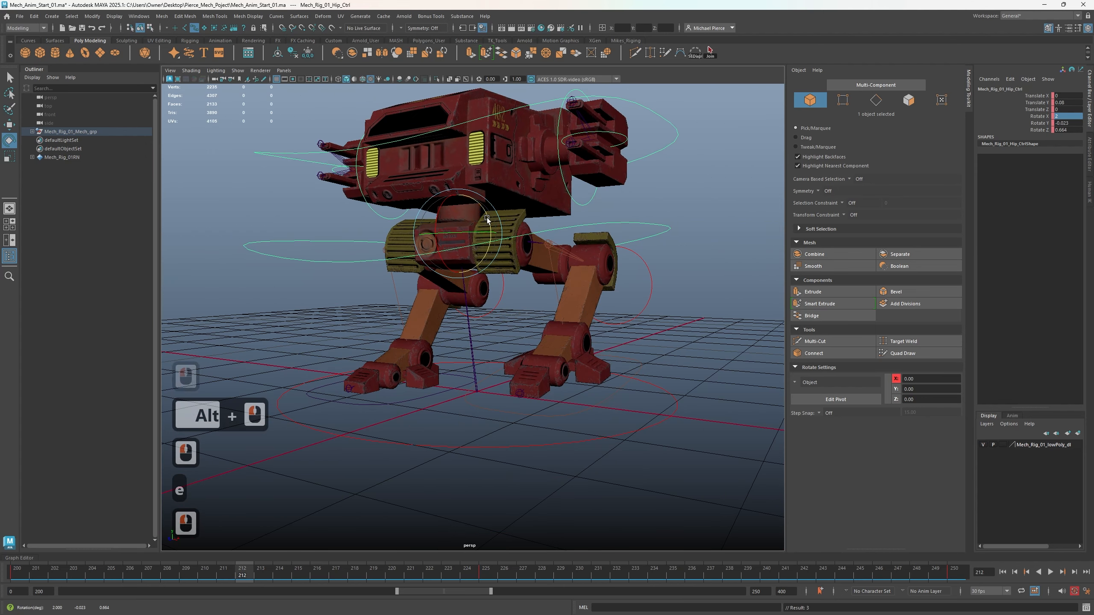
pyautogui.click(1071, 123)
pyautogui.write('0')
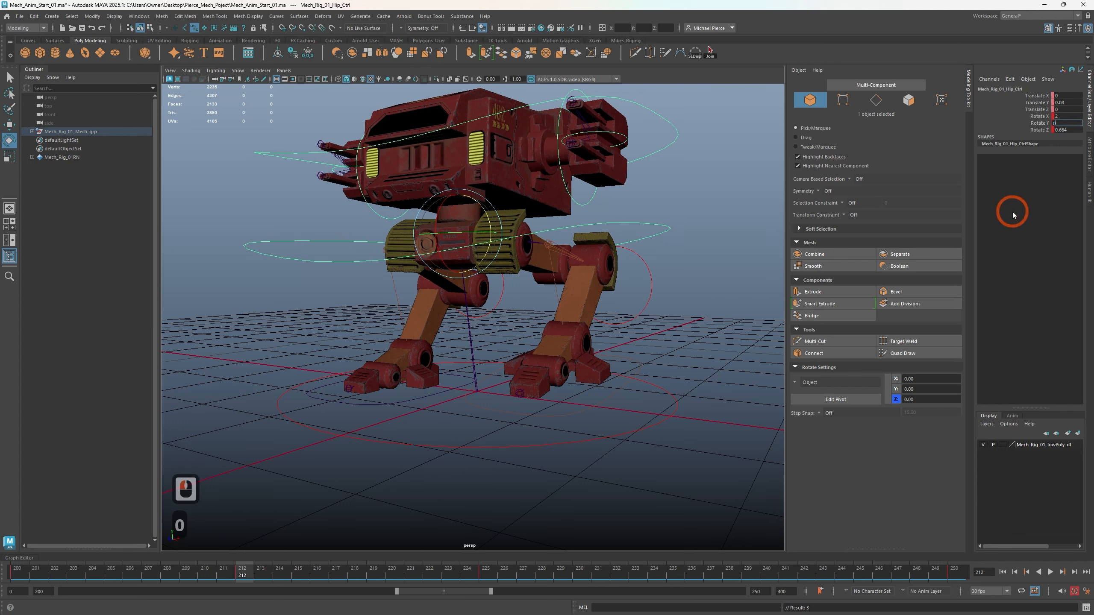
pyautogui.click(1069, 130)
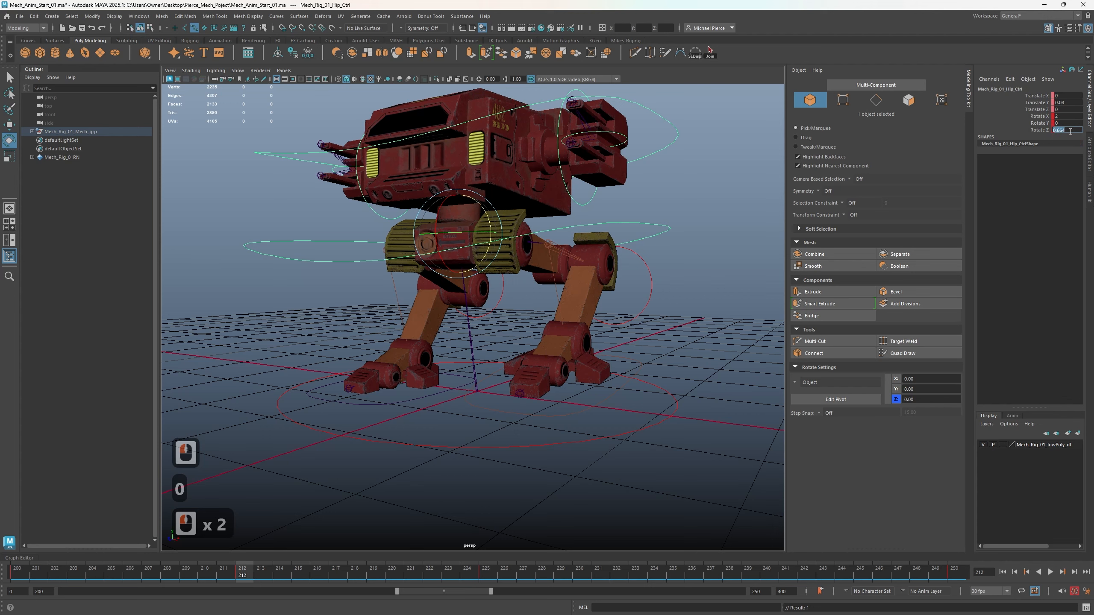
pyautogui.write('.8')
pyautogui.press('Return')
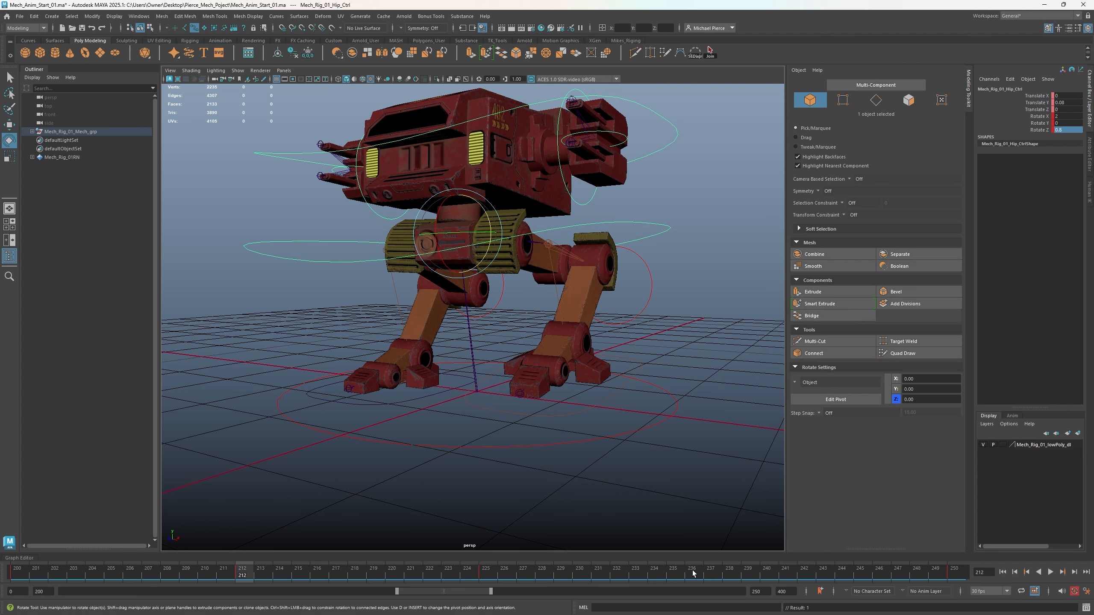
# At frame 236, set the hip control's Rotate Z to -0.8
pyautogui.click(384, 407)
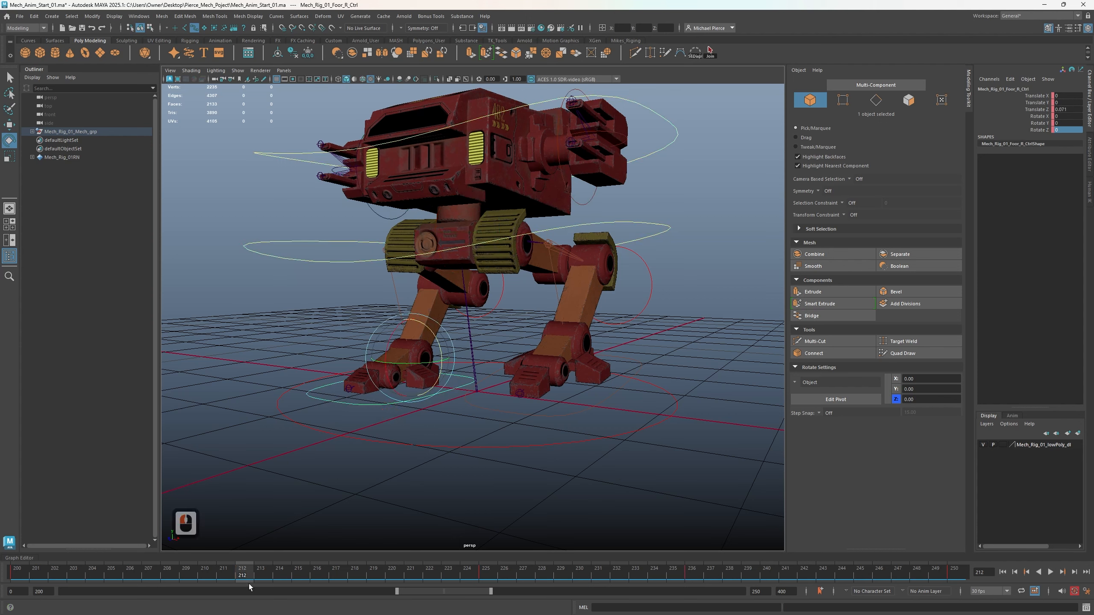
pyautogui.moveTo(239, 583); pyautogui.dragTo(691, 575)
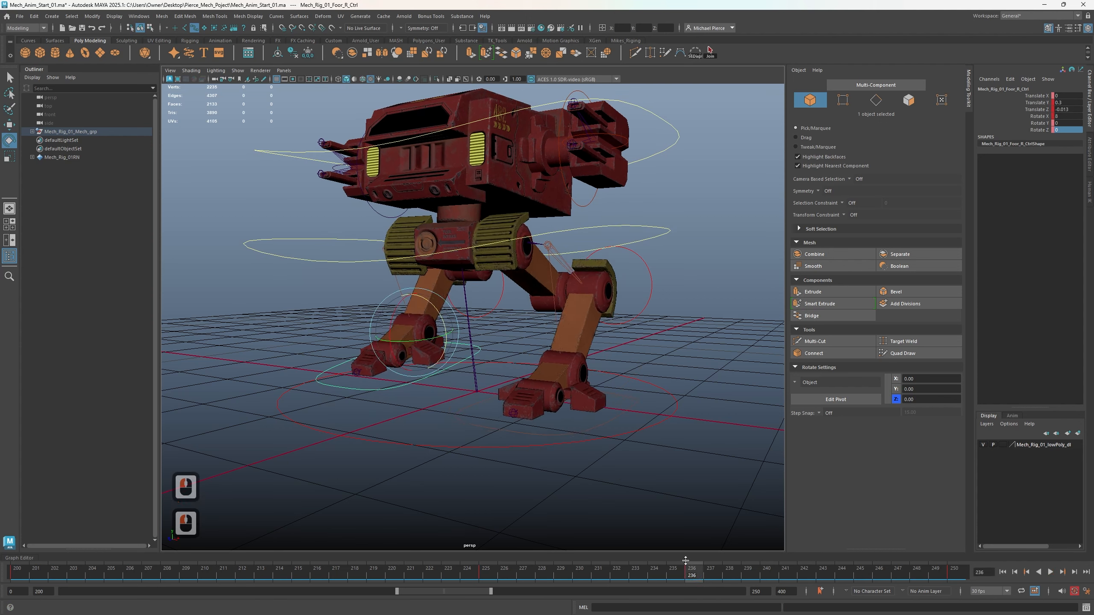
pyautogui.click(620, 224)
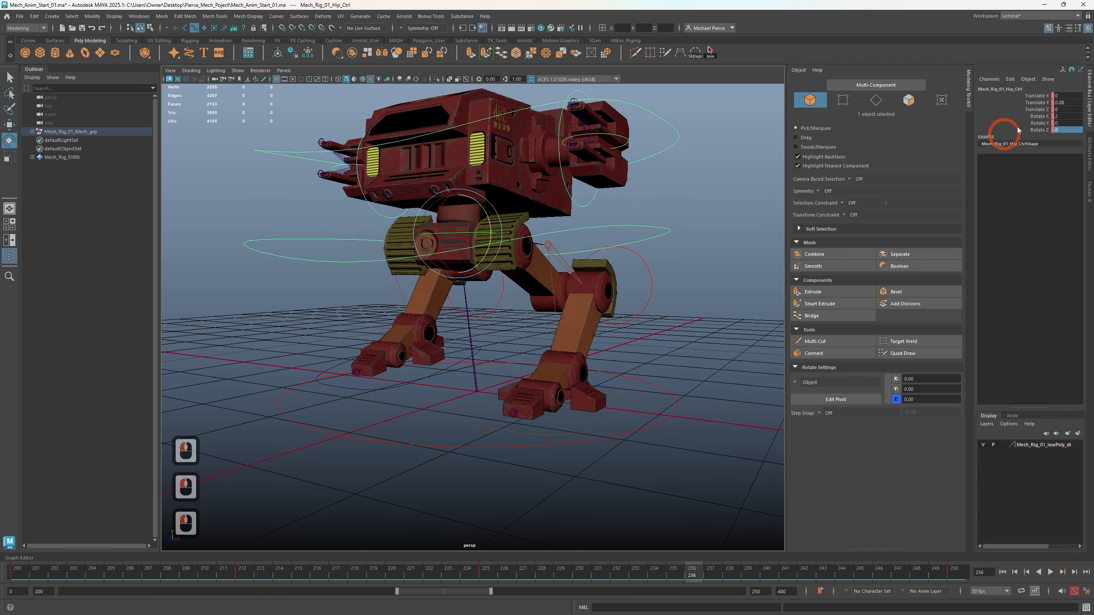
pyautogui.click(1062, 130)
pyautogui.write('-0.8')
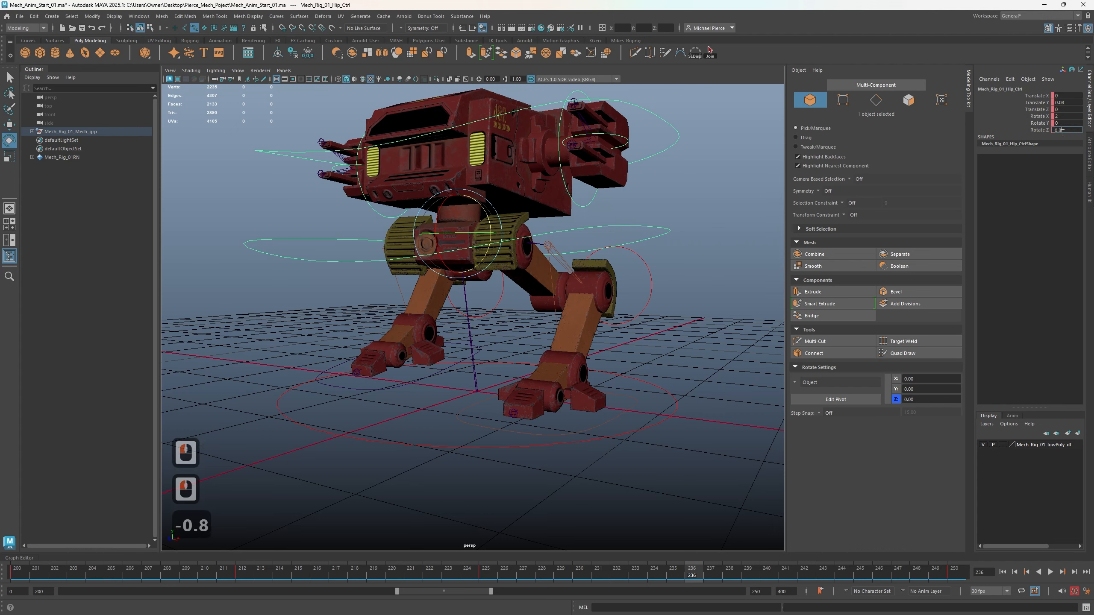
pyautogui.press('Return')
# Play back the walk cycle and examine the hip tilt and foot motion from above and from the side
pyautogui.hotkey('alt', 'v')
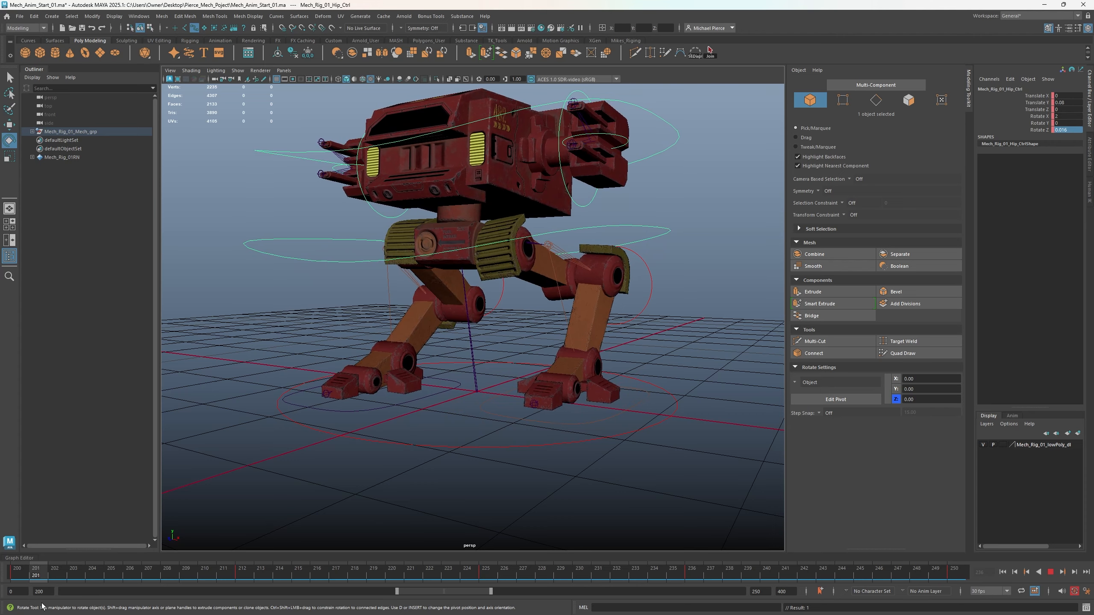
pyautogui.click(10, 563)
pyautogui.keyDown('alt'); pyautogui.moveTo(367, 354); pyautogui.dragTo(366, 379); pyautogui.keyUp('alt')
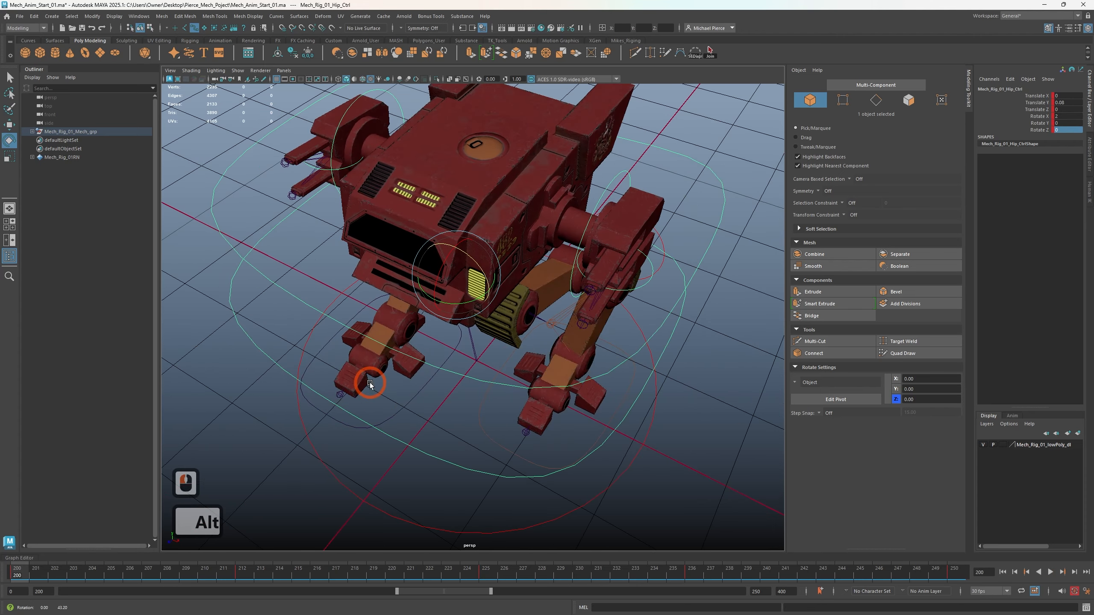
pyautogui.click(716, 360)
pyautogui.moveTo(17, 568); pyautogui.dragTo(14, 603)
pyautogui.click(1045, 575)
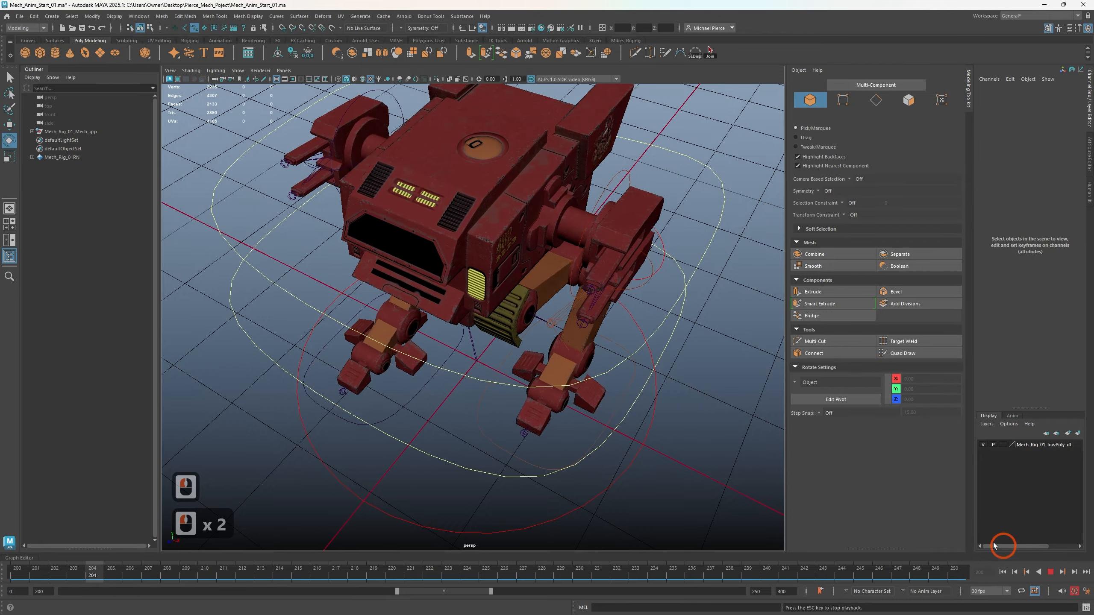
pyautogui.keyDown('alt'); pyautogui.moveTo(645, 466); pyautogui.dragTo(618, 439); pyautogui.keyUp('alt')
pyautogui.click(1052, 571)
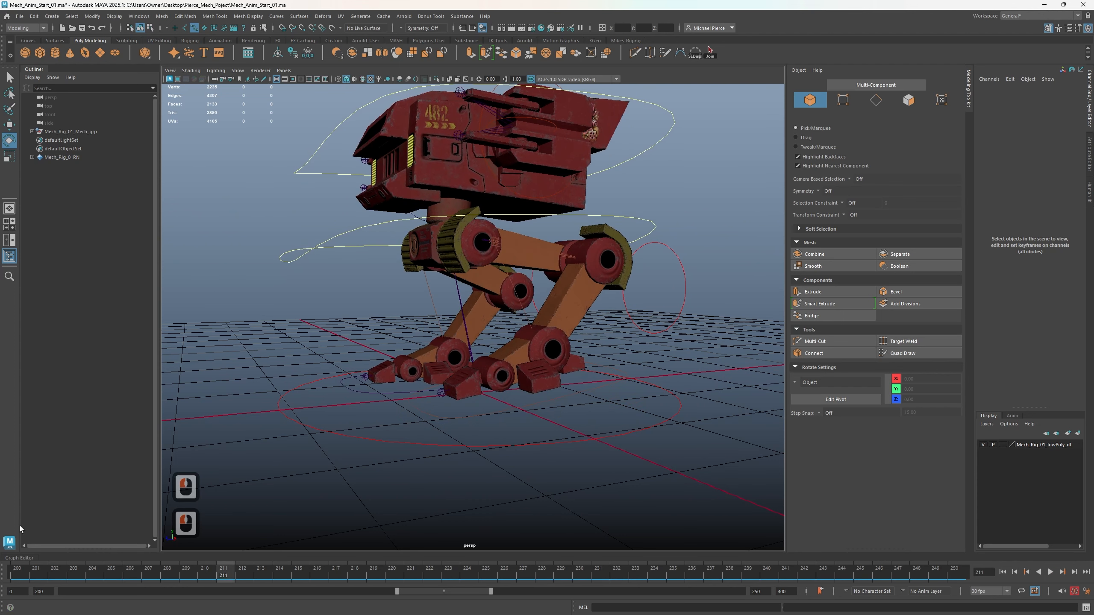
# Expand the collapsed Graph Editor, undock it as a floating window, and enlarge it over the viewport
pyautogui.doubleClick(16, 560)
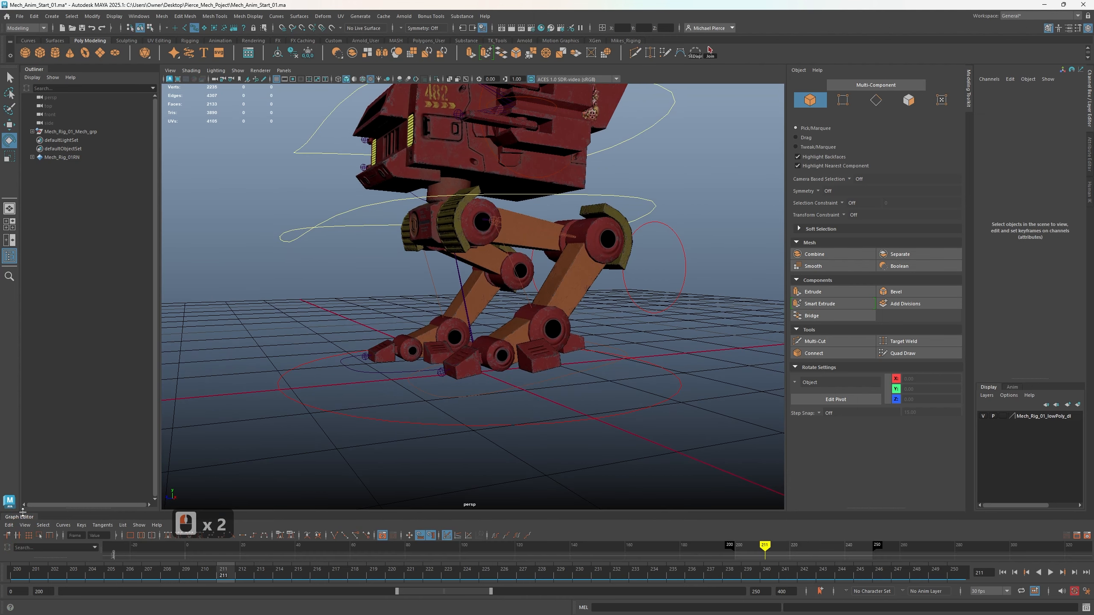
pyautogui.moveTo(19, 520); pyautogui.dragTo(288, 315)
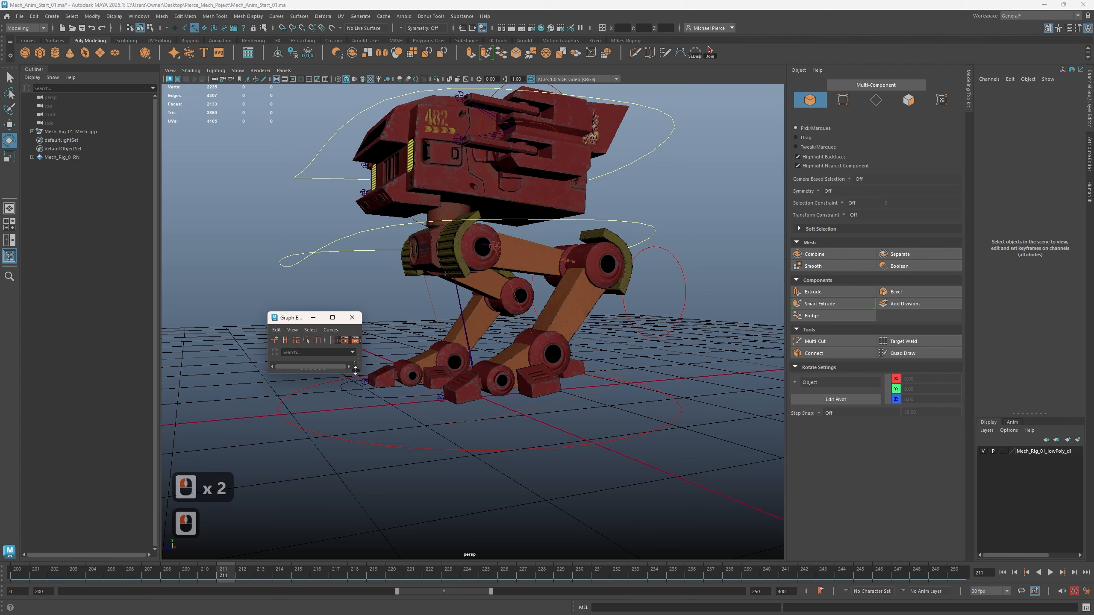
pyautogui.moveTo(362, 370); pyautogui.dragTo(709, 556)
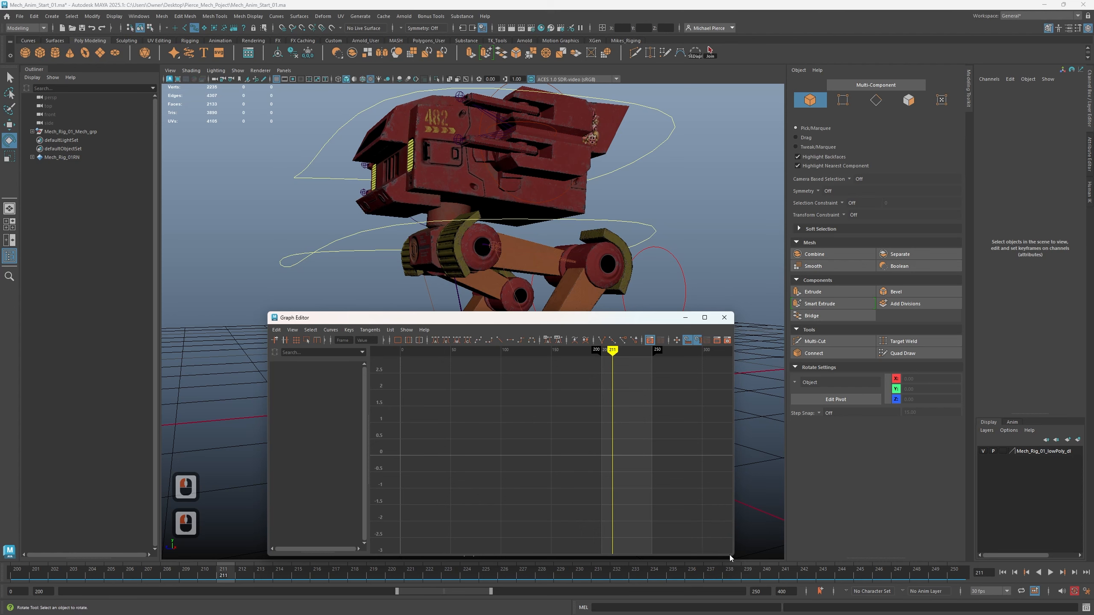
pyautogui.click(139, 16)
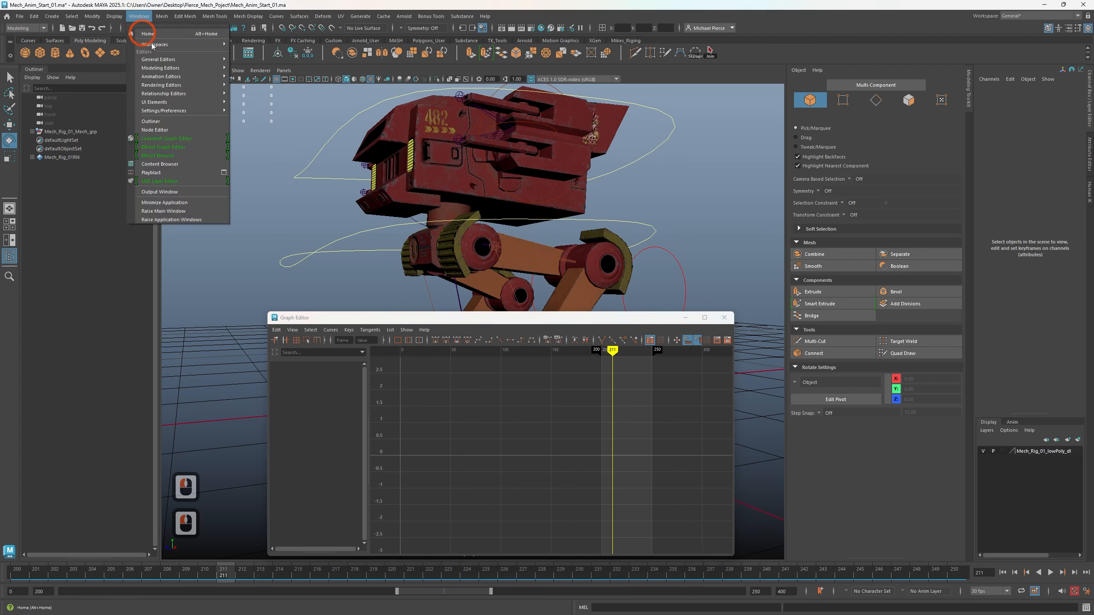
pyautogui.moveTo(203, 76)
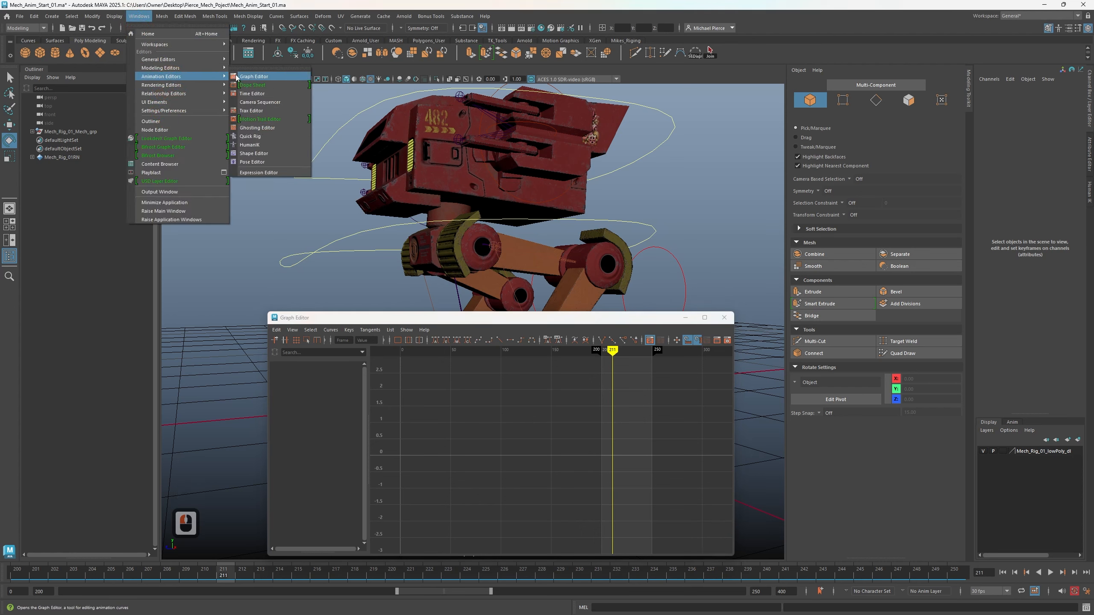
pyautogui.click(510, 314)
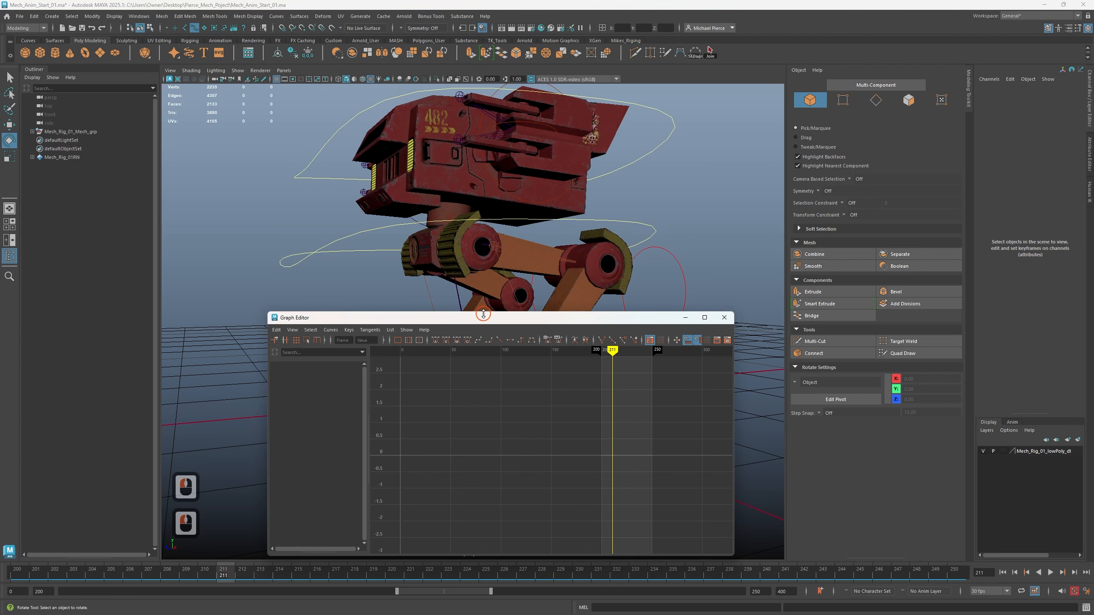
pyautogui.moveTo(484, 314); pyautogui.dragTo(474, 182)
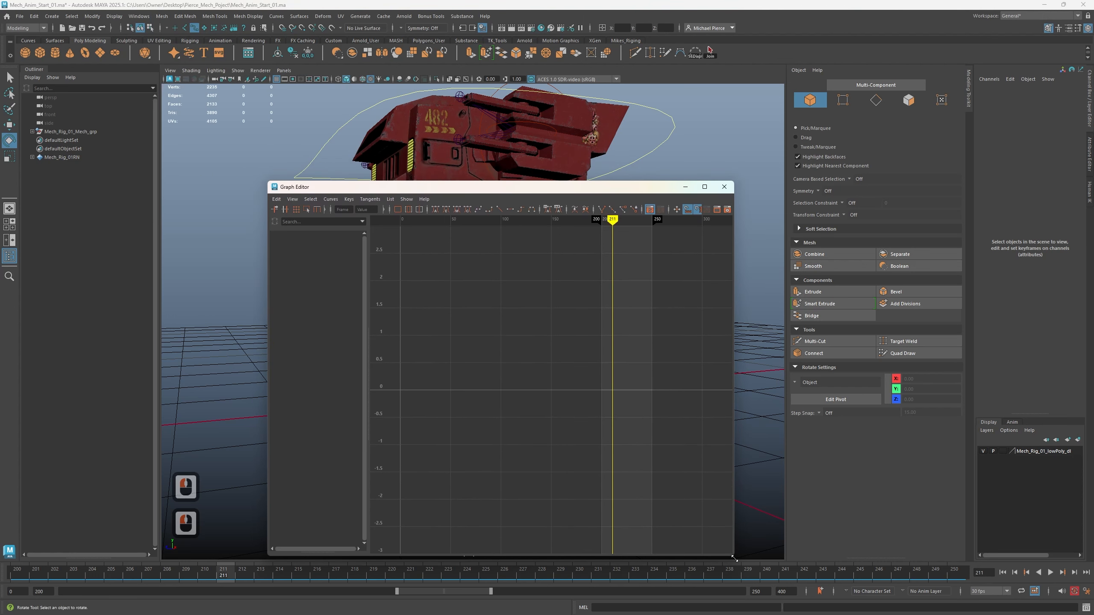
# Dock the Graph Editor between the viewport and the timeline and increase its height
pyautogui.moveTo(735, 558); pyautogui.dragTo(941, 512)
pyautogui.moveTo(313, 188); pyautogui.dragTo(167, 565)
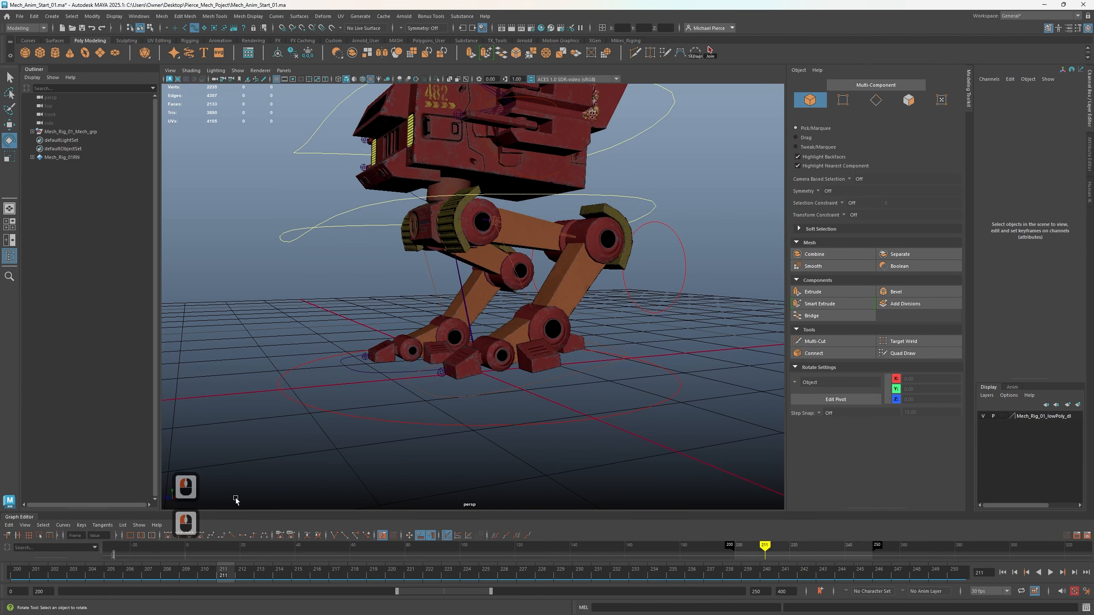
pyautogui.moveTo(285, 512); pyautogui.dragTo(299, 407)
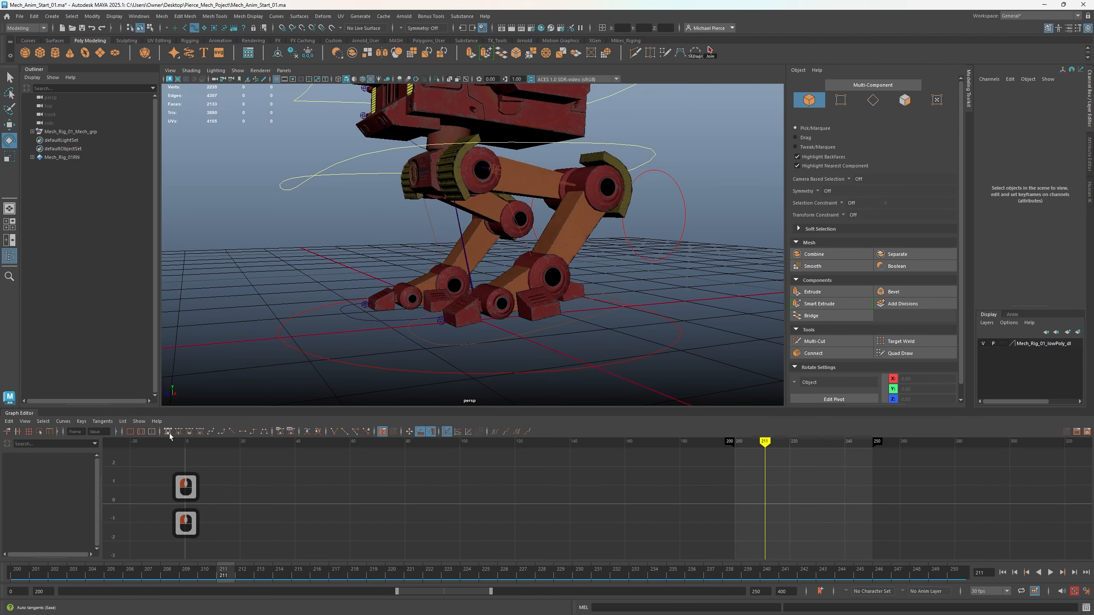
# Go to frame 225 and display both foot controls' curves, leaving only the left foot control selected
pyautogui.moveTo(225, 573); pyautogui.dragTo(487, 573)
pyautogui.keyDown('alt'); pyautogui.moveTo(452, 242); pyautogui.dragTo(456, 280); pyautogui.keyUp('alt')
pyautogui.keyDown('alt'); pyautogui.moveTo(456, 280); pyautogui.dragTo(501, 224, button='middle'); pyautogui.keyUp('alt')
pyautogui.click(467, 324)
pyautogui.keyDown('shift'); pyautogui.click(469, 250); pyautogui.keyUp('shift')
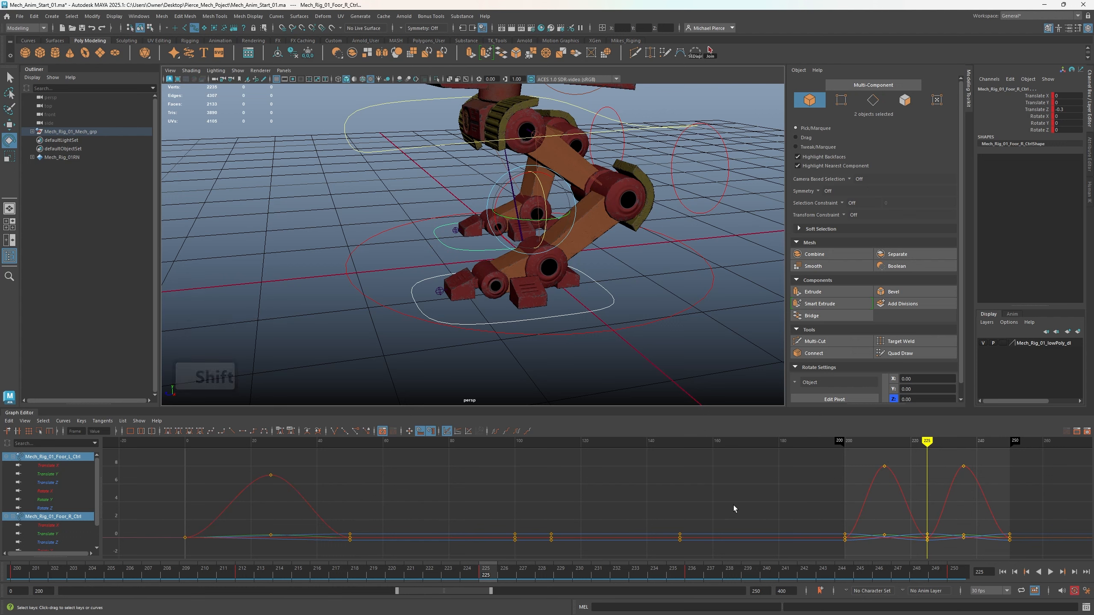
pyautogui.click(414, 297)
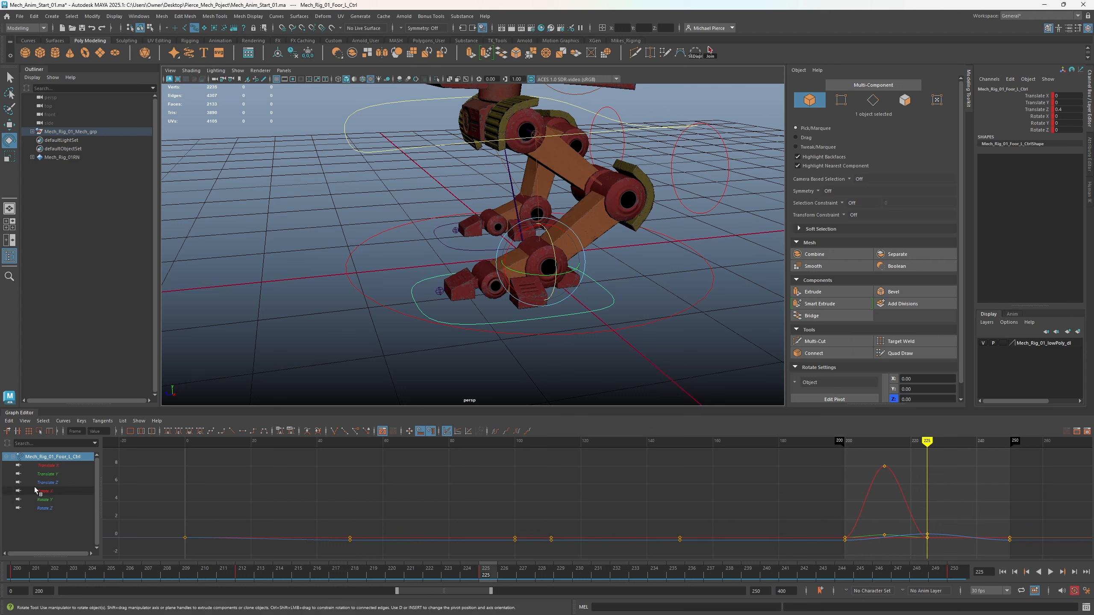
pyautogui.click(420, 298)
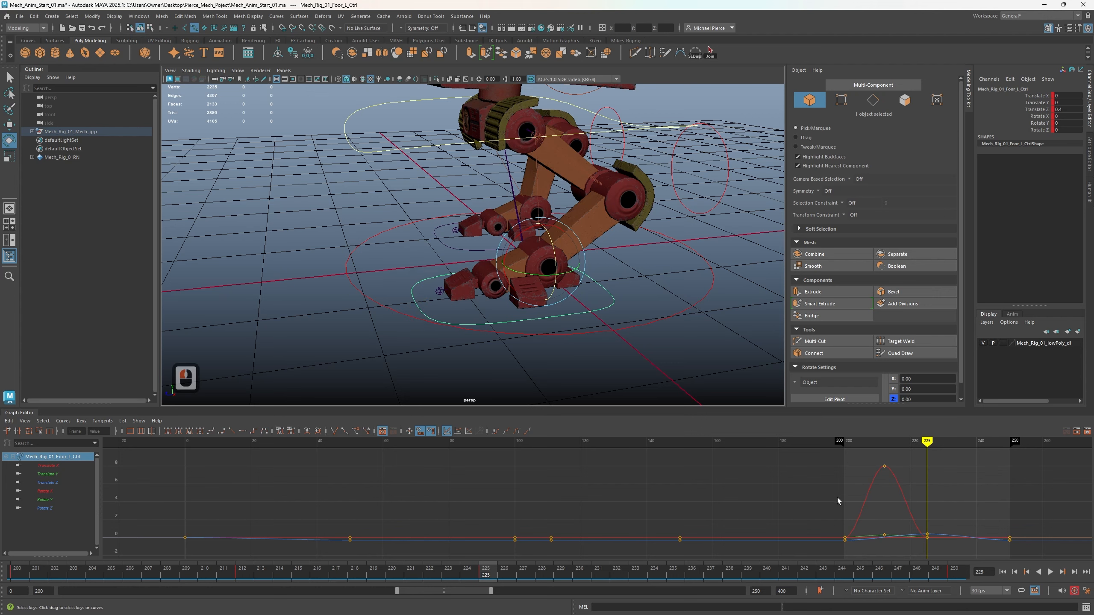
# Isolate the left foot's Translate Z curve and scrub from frame 225 to 245 to examine its forward and backward motion
pyautogui.scroll(-3, 837, 501)
pyautogui.scroll(5, 825, 503)
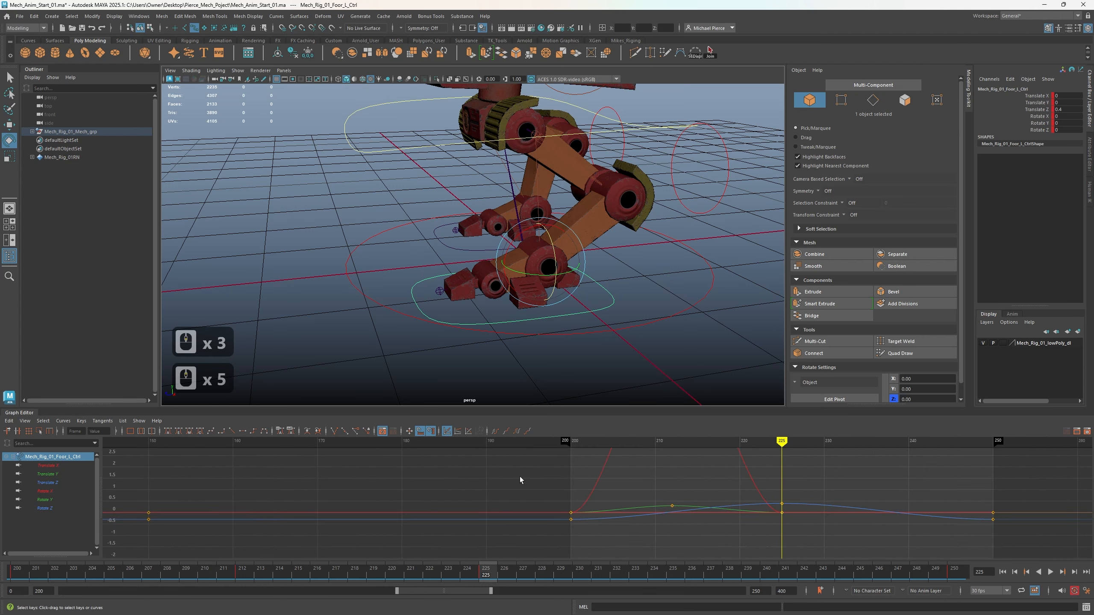
pyautogui.scroll(-2, 526, 496)
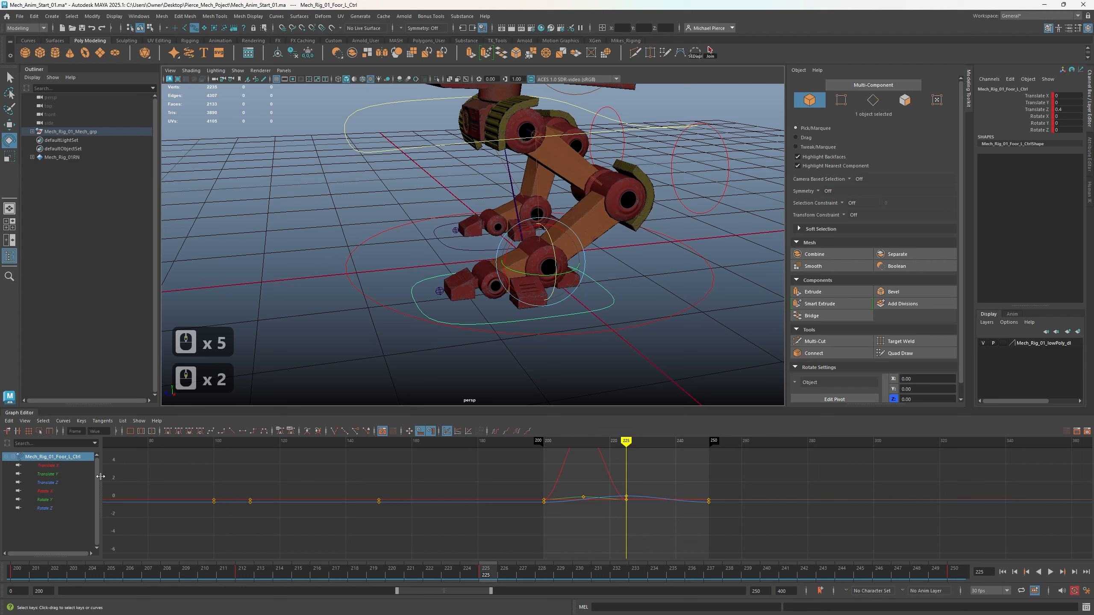
pyautogui.moveTo(101, 477)
pyautogui.mouseDown()
pyautogui.moveTo(5, 484)
pyautogui.moveTo(90, 481)
pyautogui.mouseUp()
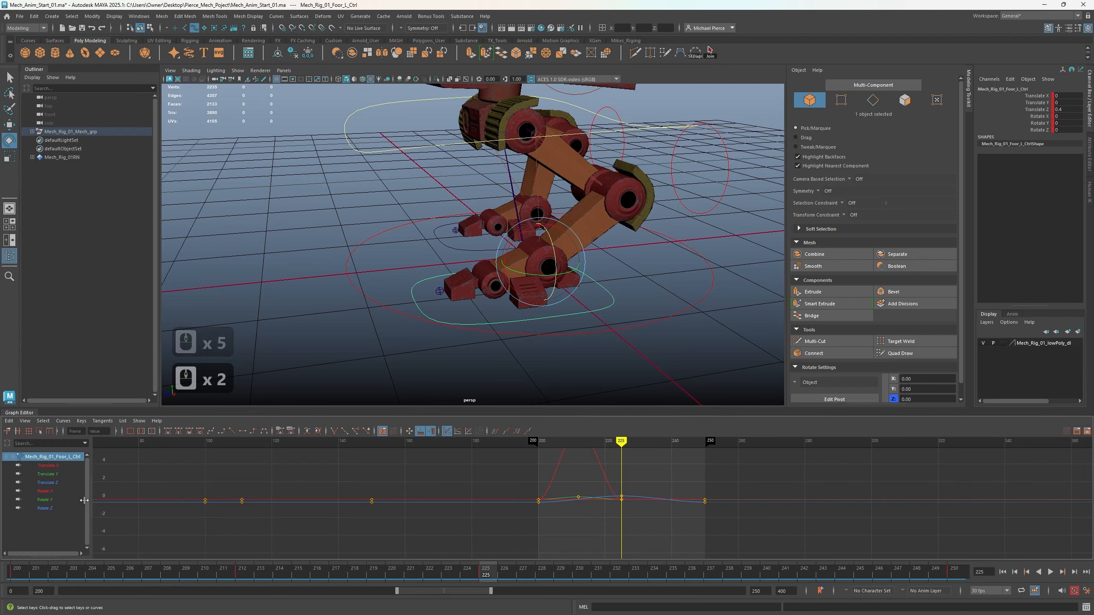
pyautogui.click(60, 484)
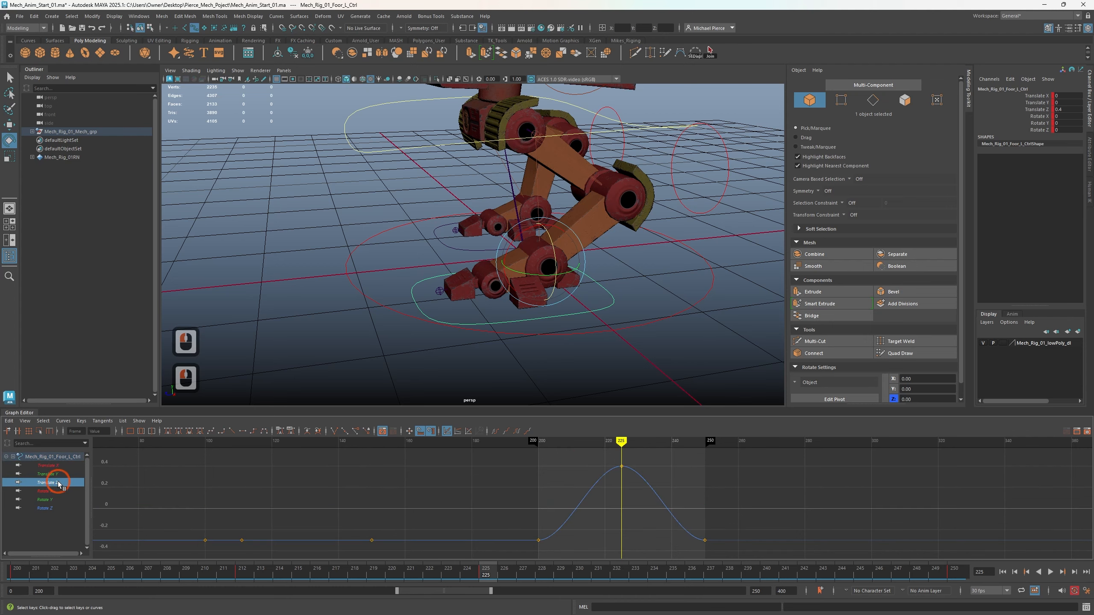
pyautogui.click(104, 469)
pyautogui.scroll(2, 536, 274)
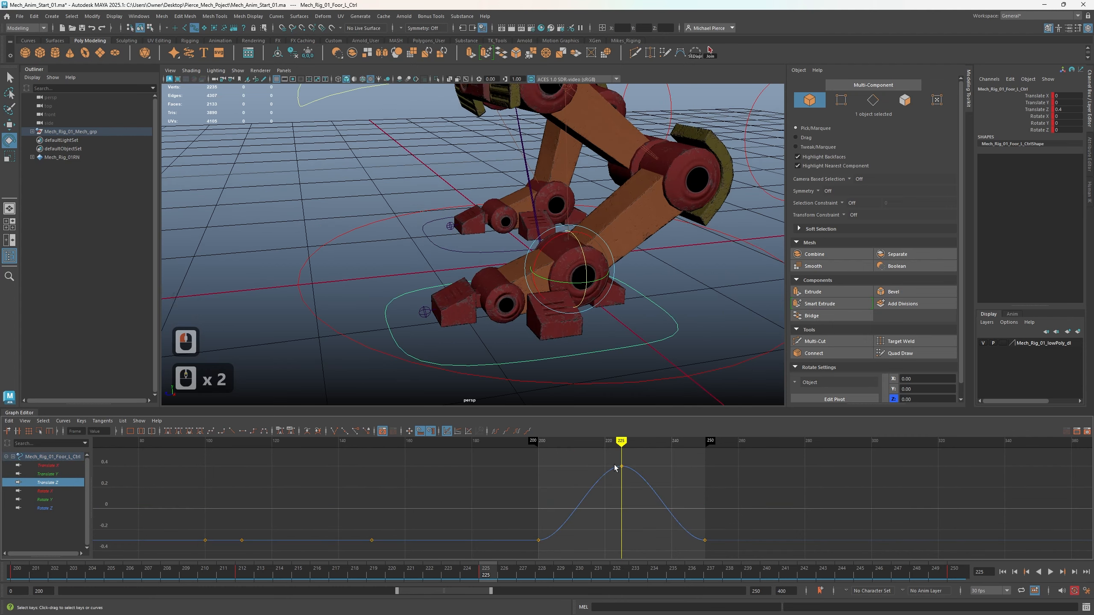
pyautogui.moveTo(621, 444)
pyautogui.mouseDown()
pyautogui.moveTo(540, 446)
pyautogui.moveTo(711, 439)
pyautogui.moveTo(540, 439)
pyautogui.moveTo(701, 439)
pyautogui.moveTo(687, 439)
pyautogui.mouseUp()
# Isolate the left foot's Translate Y curve and scrub between frames 245, 225 and 230 to examine the foot landing
pyautogui.doubleClick(59, 476)
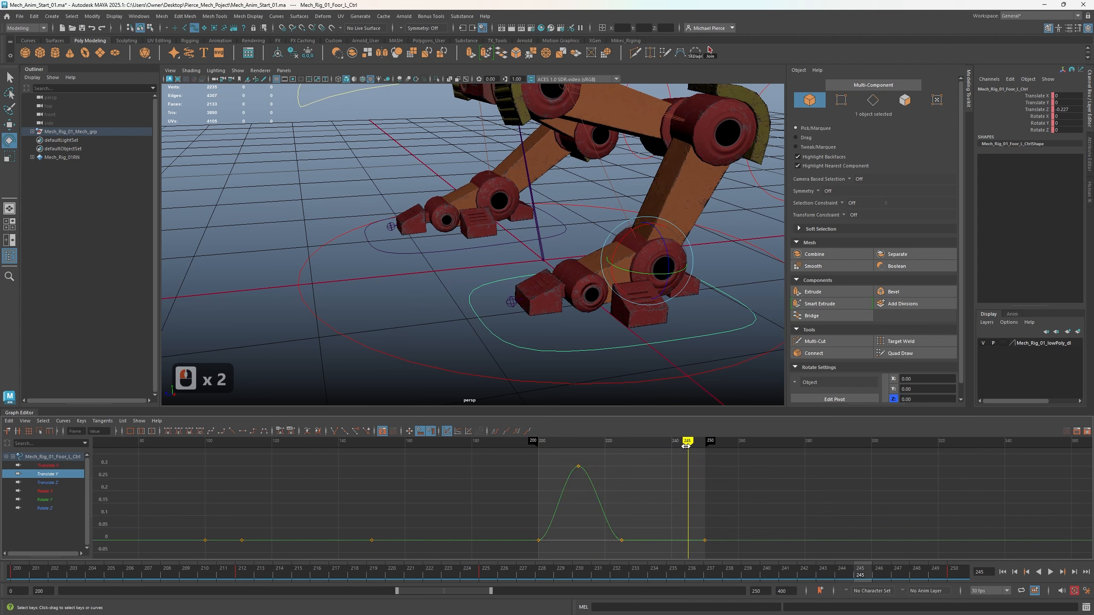
pyautogui.moveTo(686, 446)
pyautogui.mouseDown()
pyautogui.moveTo(547, 452)
pyautogui.moveTo(607, 463)
pyautogui.moveTo(539, 466)
pyautogui.moveTo(620, 474)
pyautogui.moveTo(546, 478)
pyautogui.moveTo(657, 476)
pyautogui.moveTo(713, 506)
pyautogui.moveTo(629, 520)
pyautogui.moveTo(621, 545)
pyautogui.mouseUp()
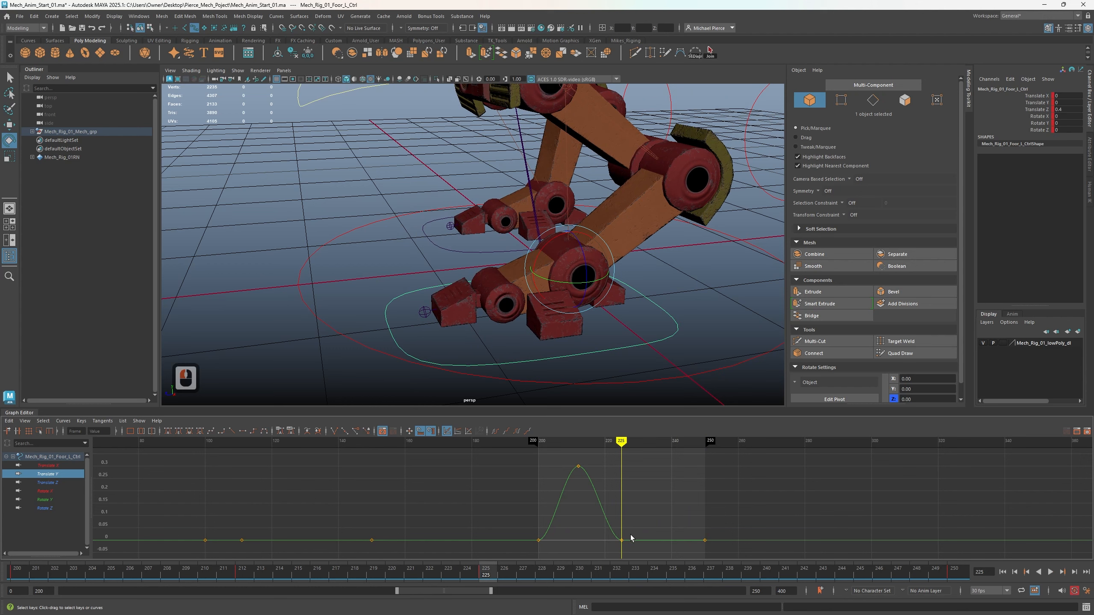
pyautogui.moveTo(621, 441); pyautogui.dragTo(638, 461)
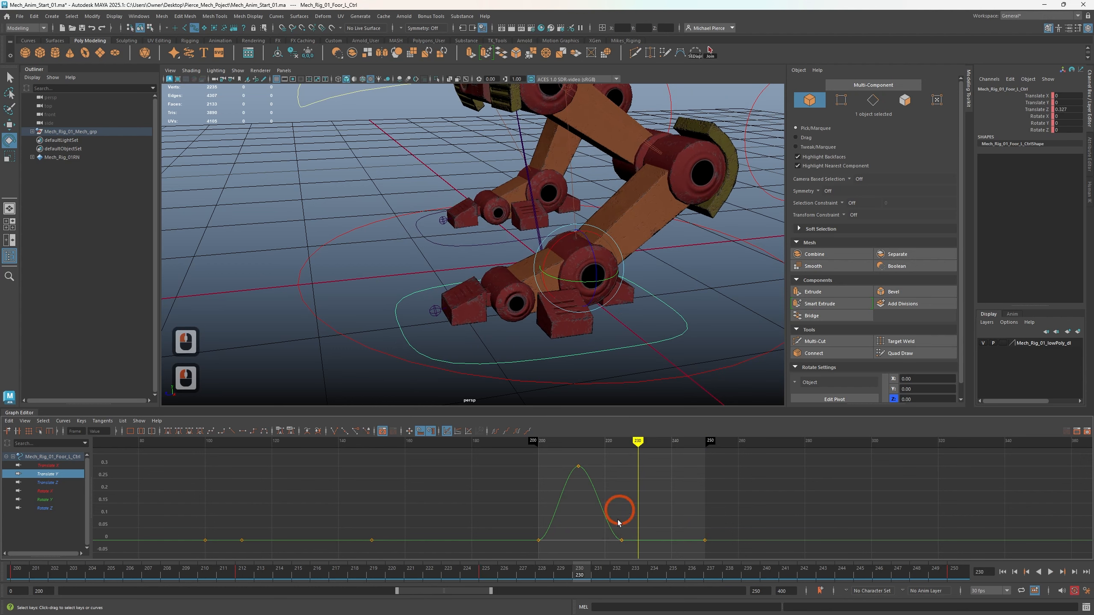
# Try spline tangents on the left foot's Translate Y keys of the raised step, and return them to auto tangents
pyautogui.click(622, 542)
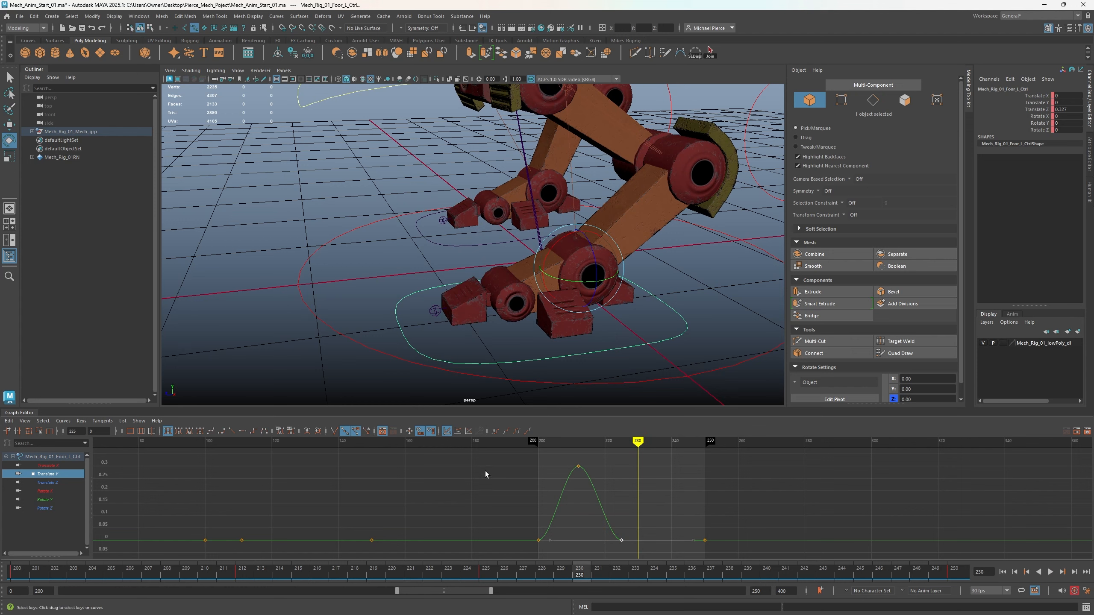
pyautogui.moveTo(491, 460); pyautogui.dragTo(637, 551)
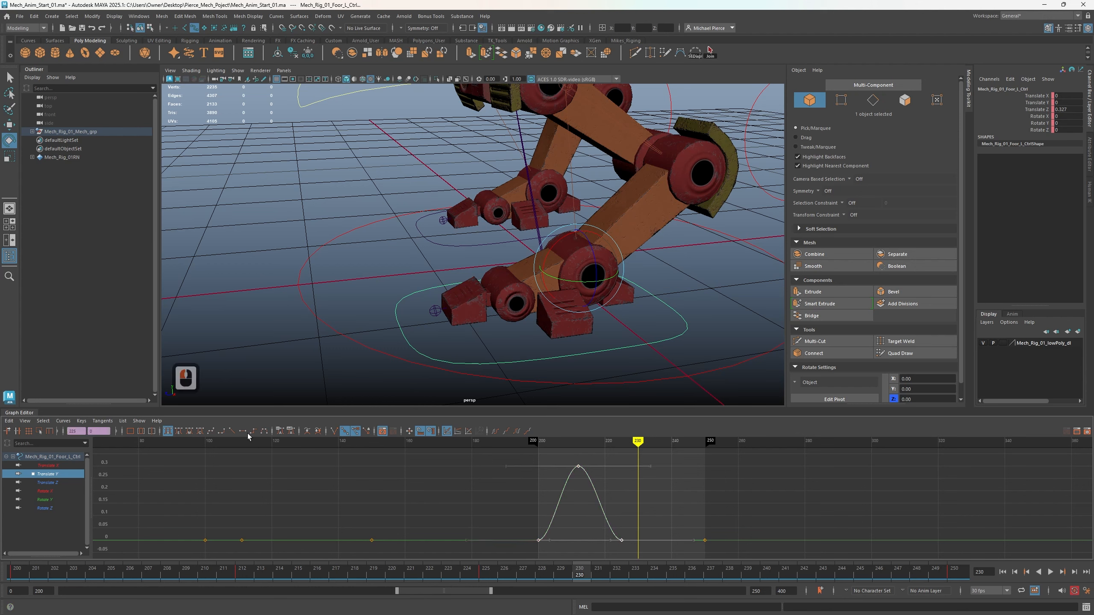
pyautogui.click(211, 434)
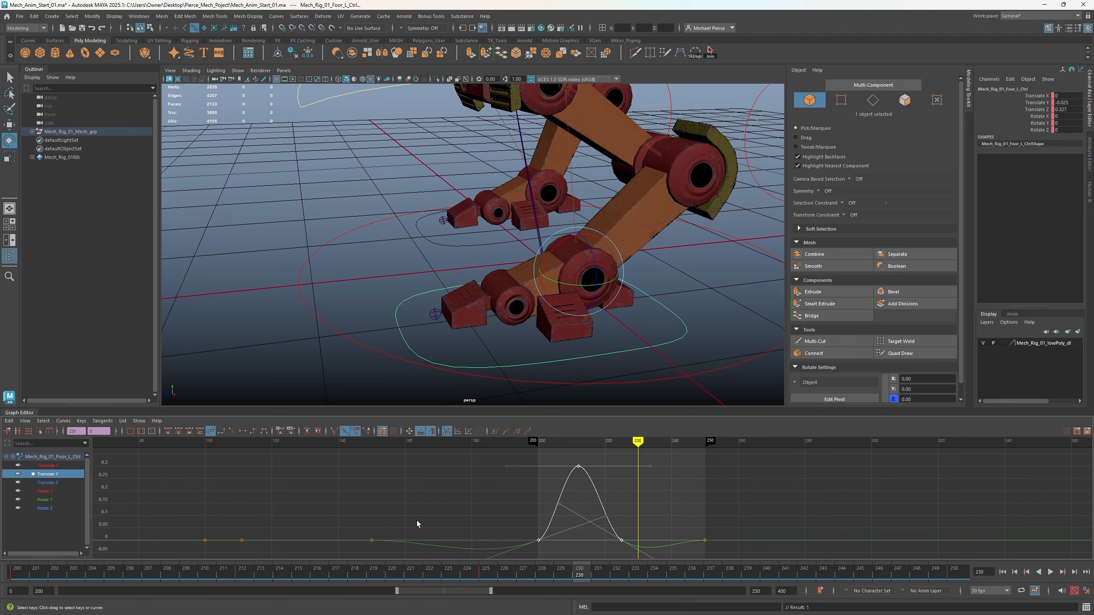
pyautogui.click(166, 432)
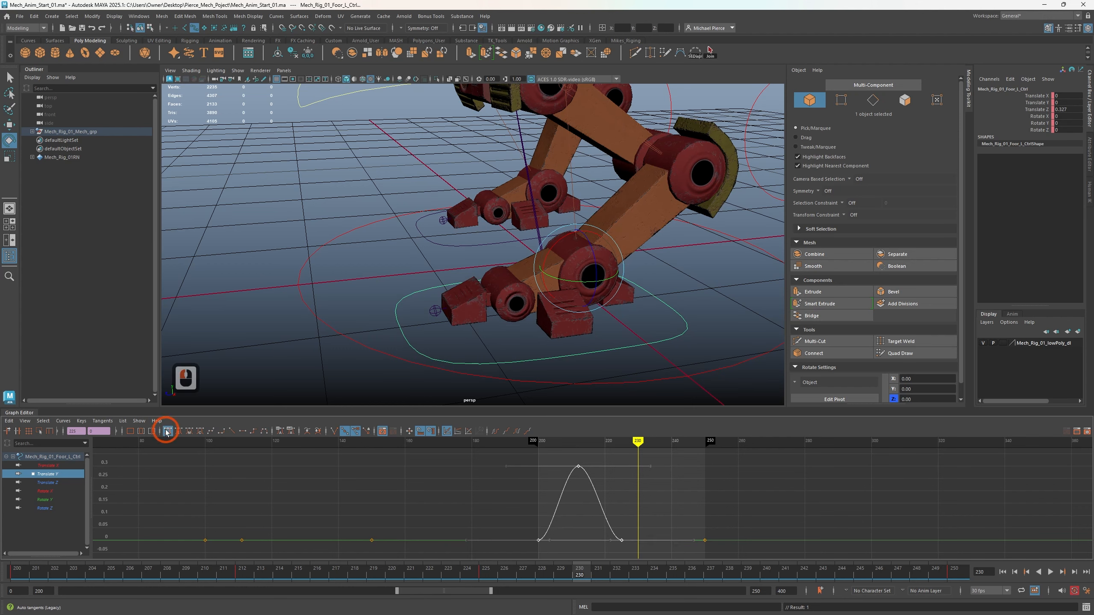
# Apply linear tangents to the left foot's Translate Y key at frame 225
pyautogui.click(616, 541)
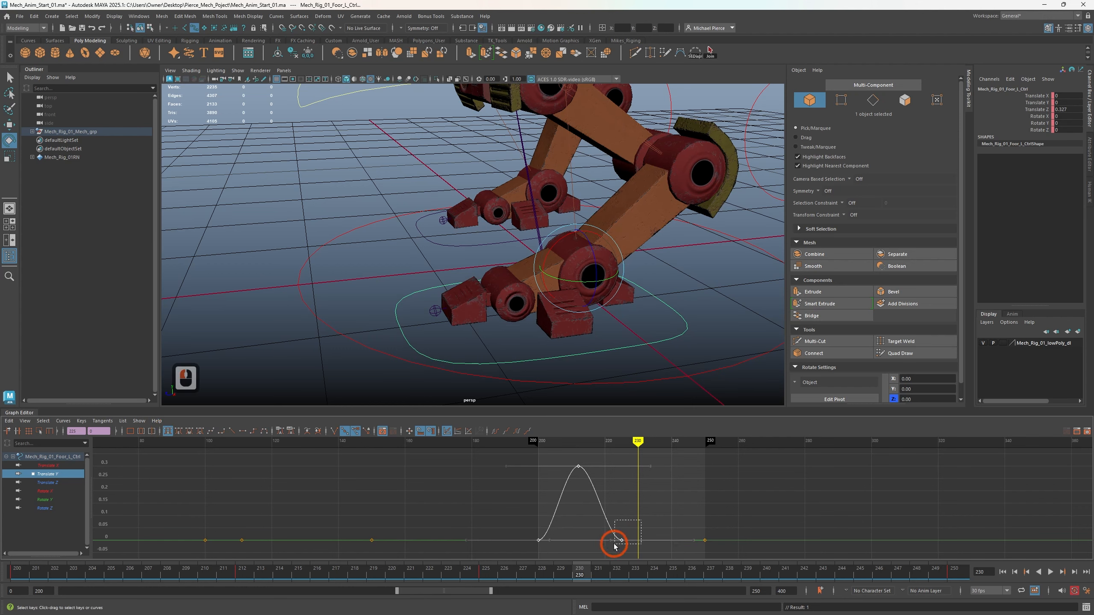
pyautogui.click(501, 482)
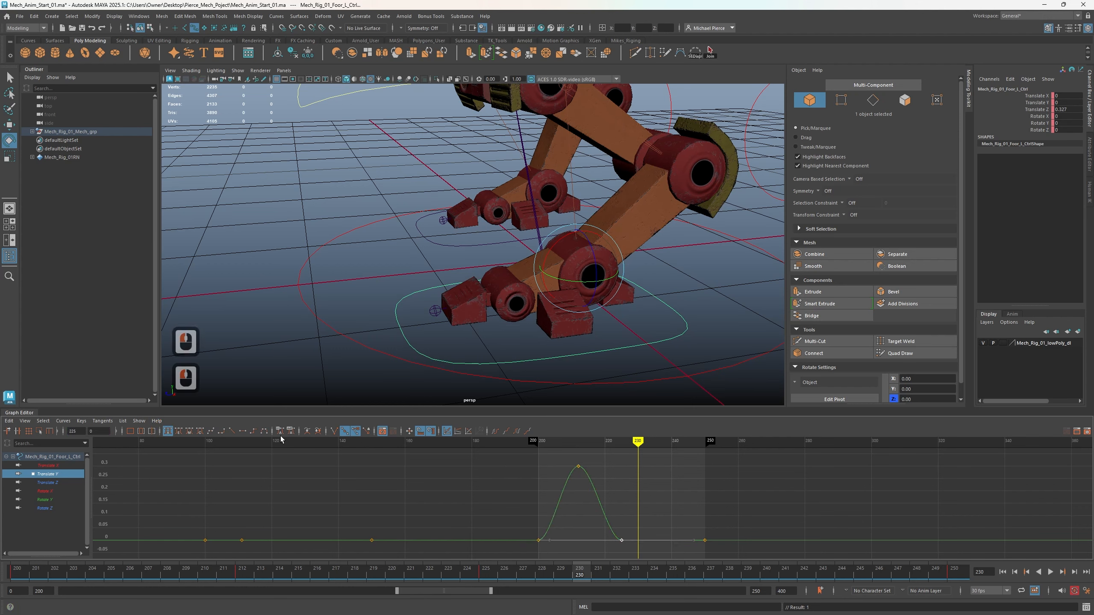
pyautogui.click(234, 435)
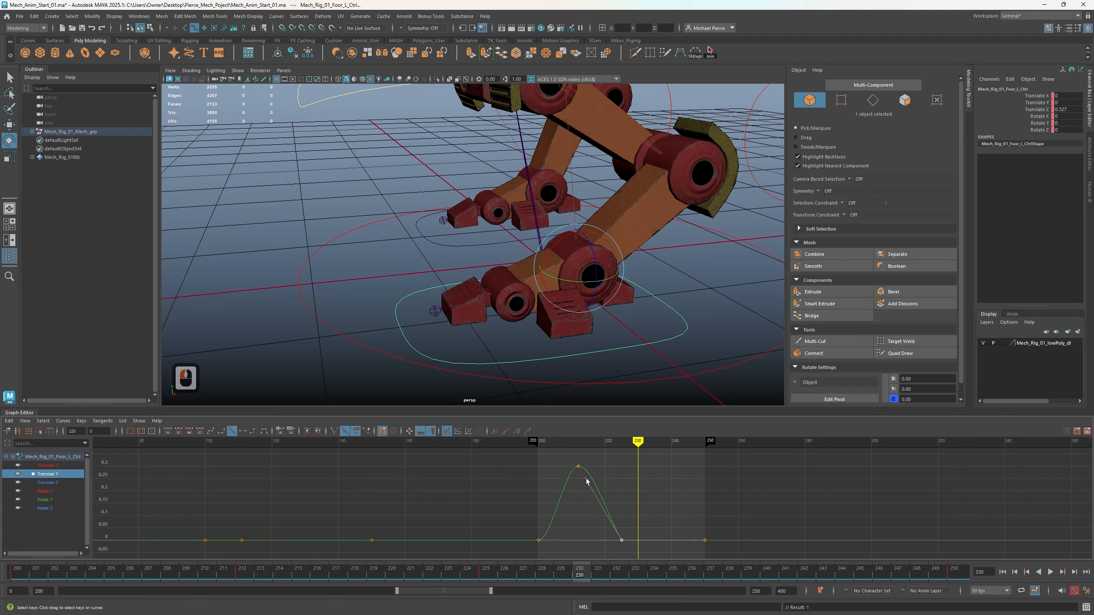
# Try to swing the incoming tangent handle of the frame 225 Translate Y key while its tangents are linked
pyautogui.moveTo(587, 480); pyautogui.dragTo(584, 482)
pyautogui.click(586, 480)
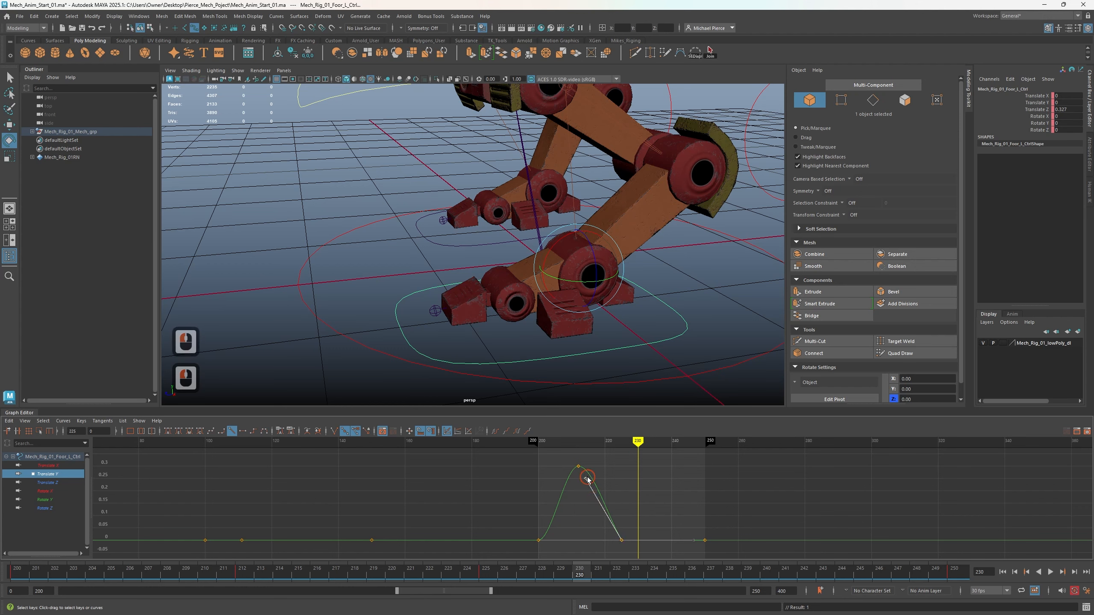
pyautogui.moveTo(588, 477); pyautogui.dragTo(640, 564)
# Break the tangents of the left foot's Translate Y key at frame 225 and steepen its incoming handle for a sharper landing
pyautogui.scroll(2, 608, 523)
pyautogui.scroll(1, 608, 522)
pyautogui.scroll(-2, 606, 520)
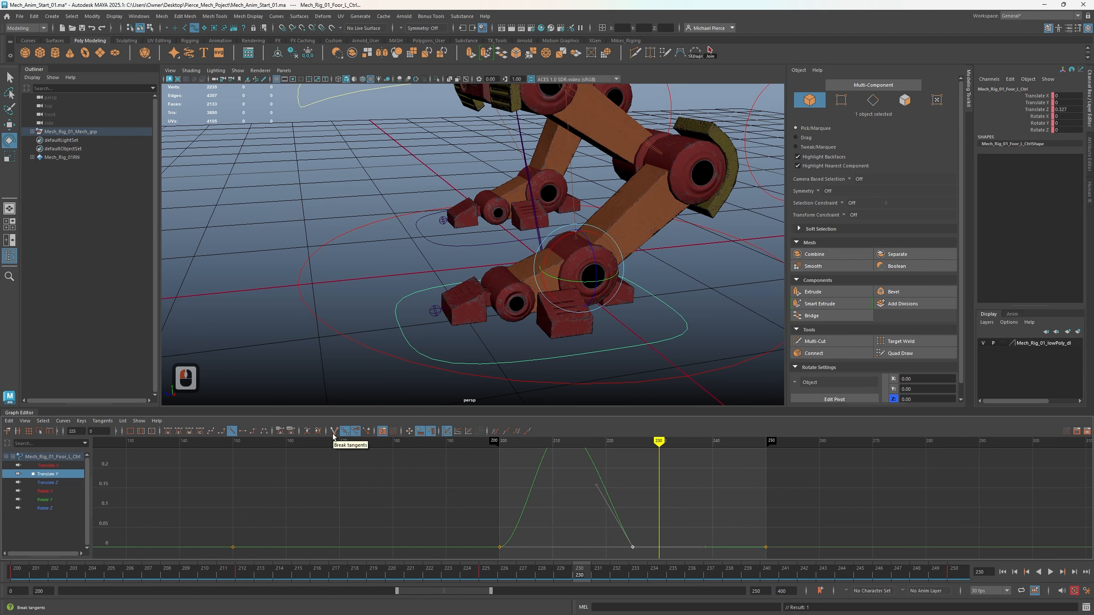
pyautogui.click(343, 444)
pyautogui.click(600, 483)
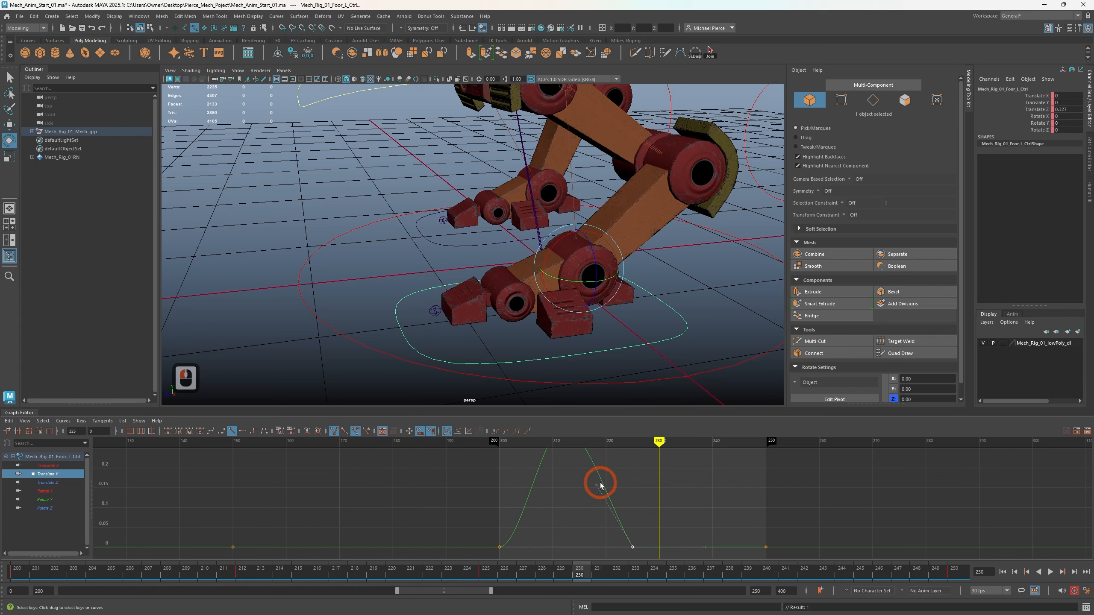
pyautogui.click(586, 498)
pyautogui.click(632, 548)
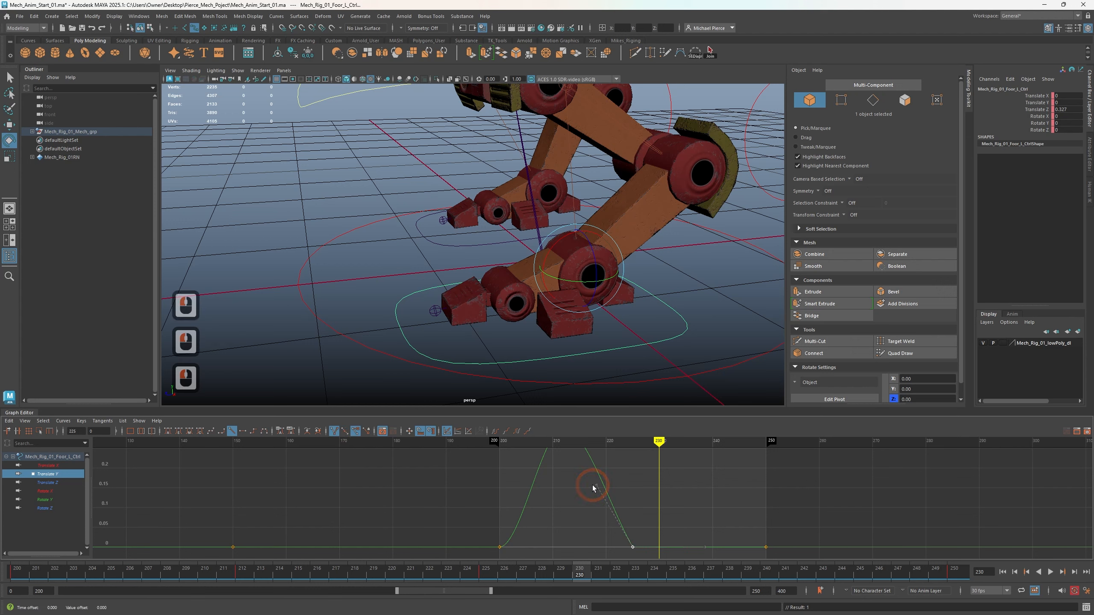
pyautogui.moveTo(597, 486); pyautogui.dragTo(563, 563)
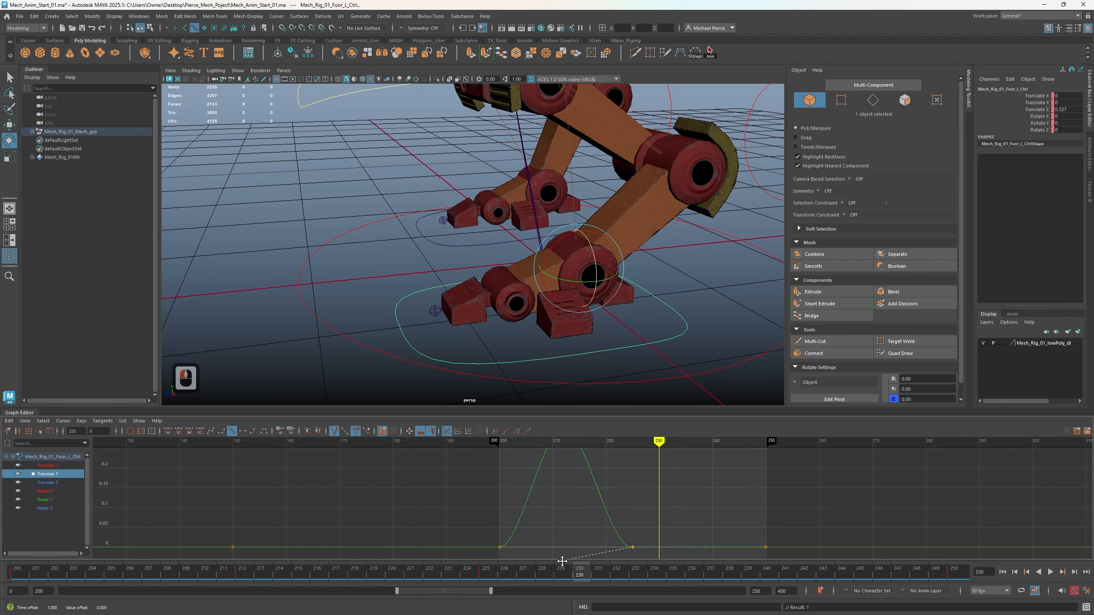
pyautogui.moveTo(566, 530); pyautogui.dragTo(620, 493)
pyautogui.moveTo(611, 496); pyautogui.dragTo(615, 497)
pyautogui.click(593, 486)
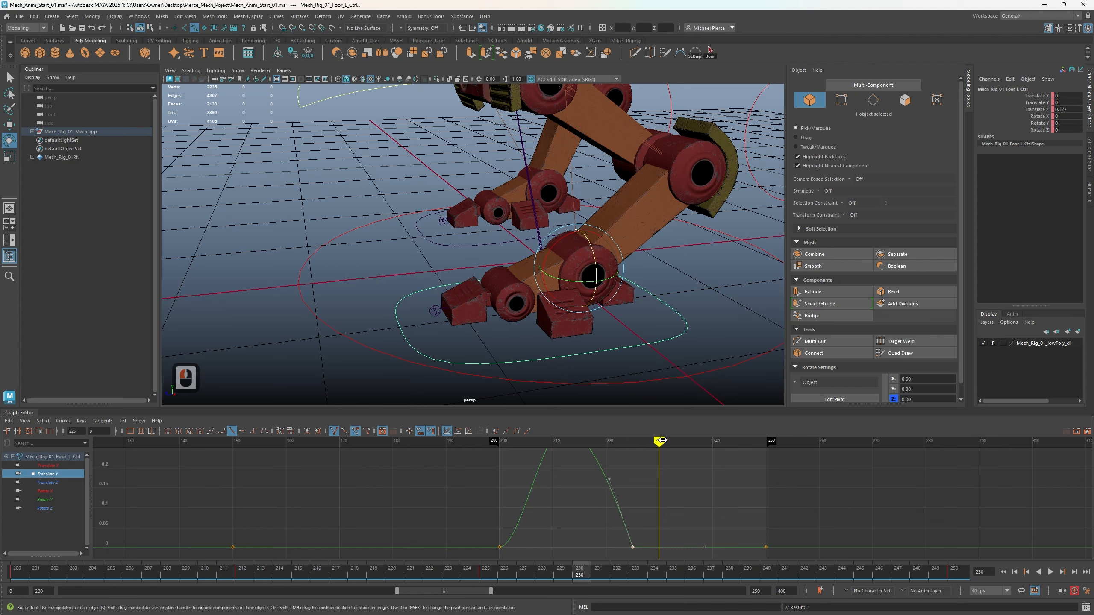
# Check the foot at frame 225, isolate the left foot's Rotate X curve, and scrub to frame 240
pyautogui.moveTo(661, 440)
pyautogui.mouseDown()
pyautogui.moveTo(617, 464)
pyautogui.moveTo(631, 456)
pyautogui.moveTo(633, 473)
pyautogui.moveTo(594, 470)
pyautogui.moveTo(760, 478)
pyautogui.moveTo(617, 505)
pyautogui.moveTo(632, 505)
pyautogui.mouseUp()
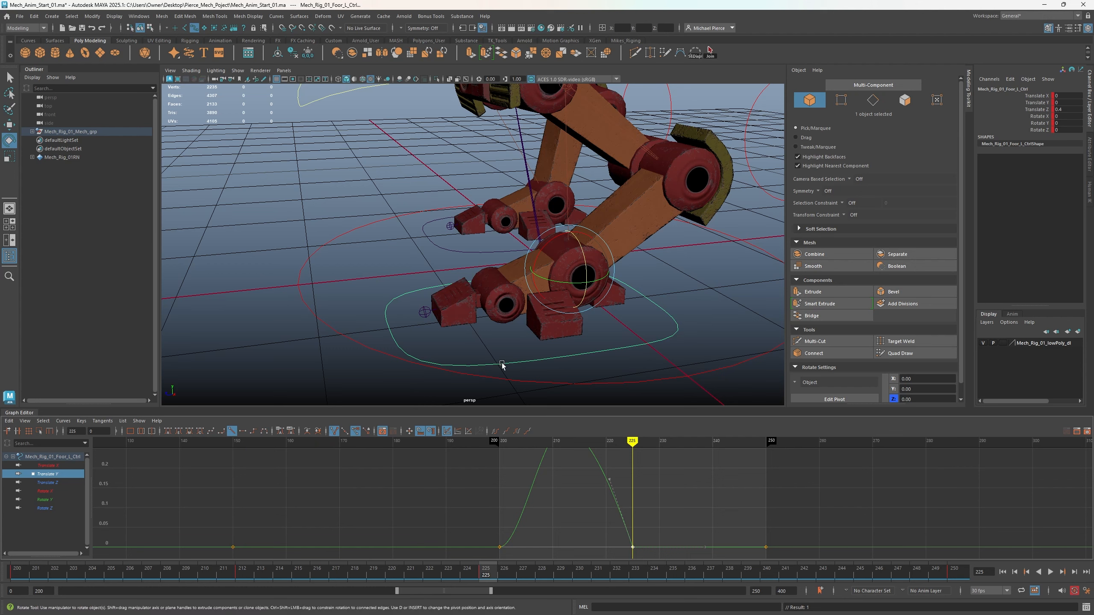
pyautogui.click(59, 492)
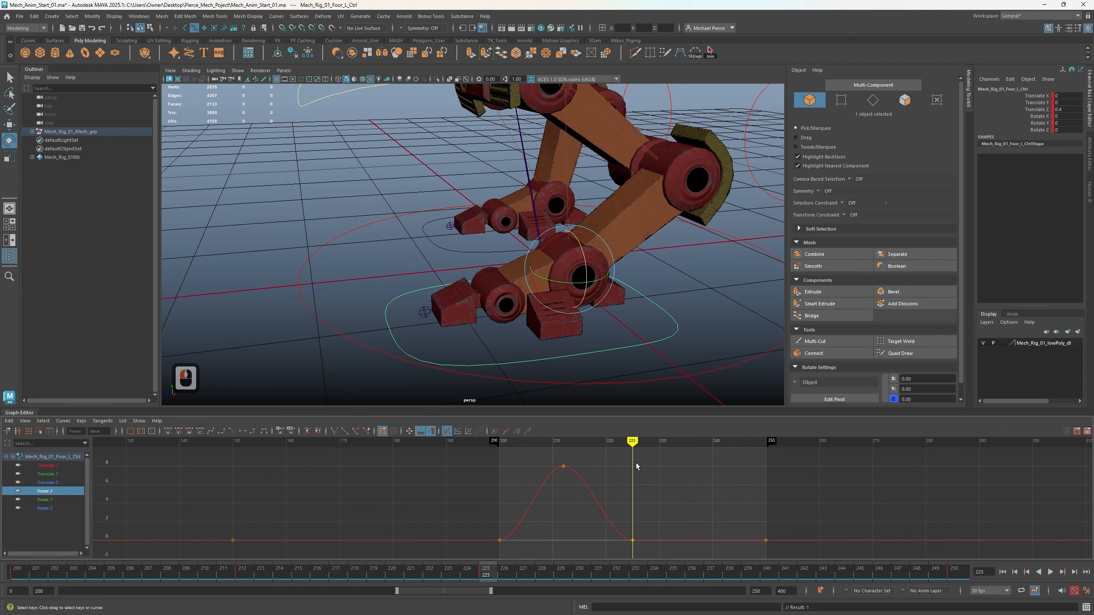
pyautogui.moveTo(632, 440)
pyautogui.mouseDown()
pyautogui.moveTo(683, 440)
pyautogui.moveTo(581, 440)
pyautogui.moveTo(750, 440)
pyautogui.moveTo(496, 441)
pyautogui.moveTo(713, 442)
pyautogui.mouseUp()
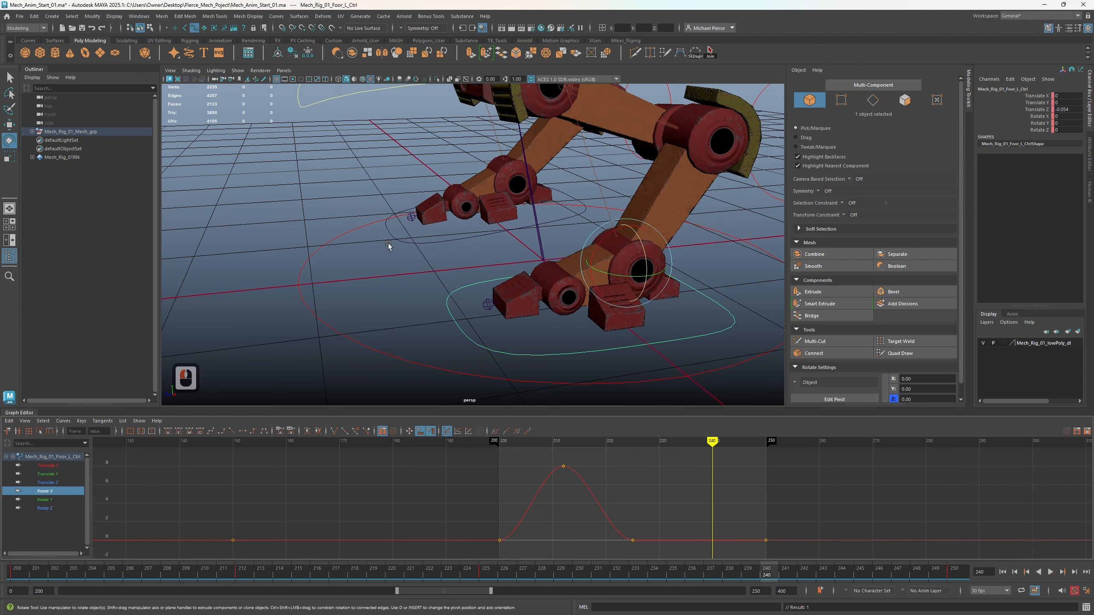
# Select the right foot control and frame its keys from 225 to 250 in the Graph Editor to examine the curves
pyautogui.click(425, 245)
pyautogui.doubleClick(408, 240)
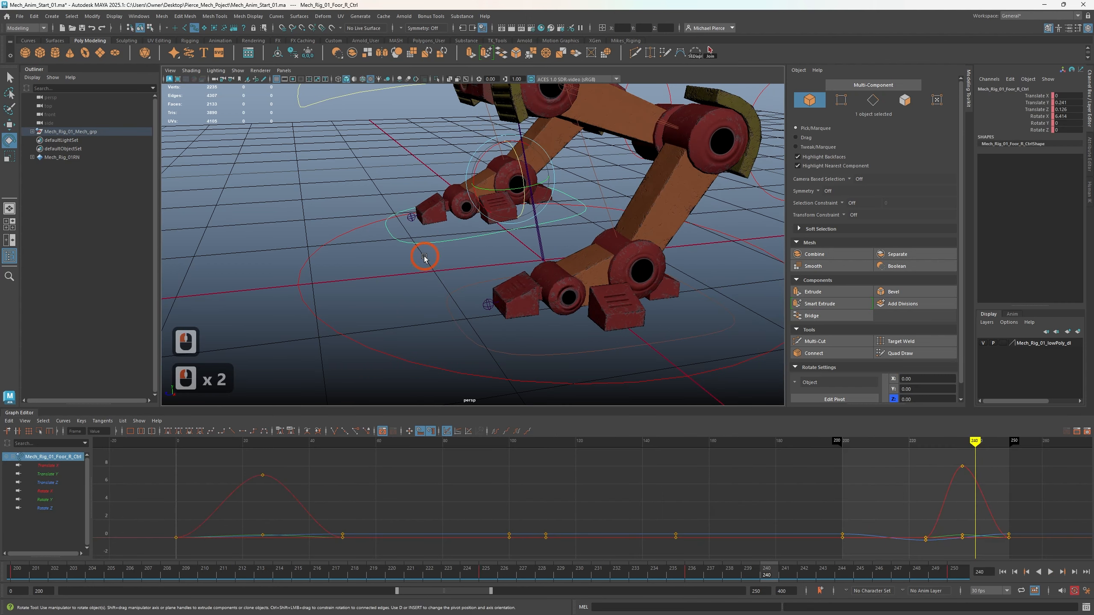
pyautogui.moveTo(890, 452); pyautogui.dragTo(1035, 560)
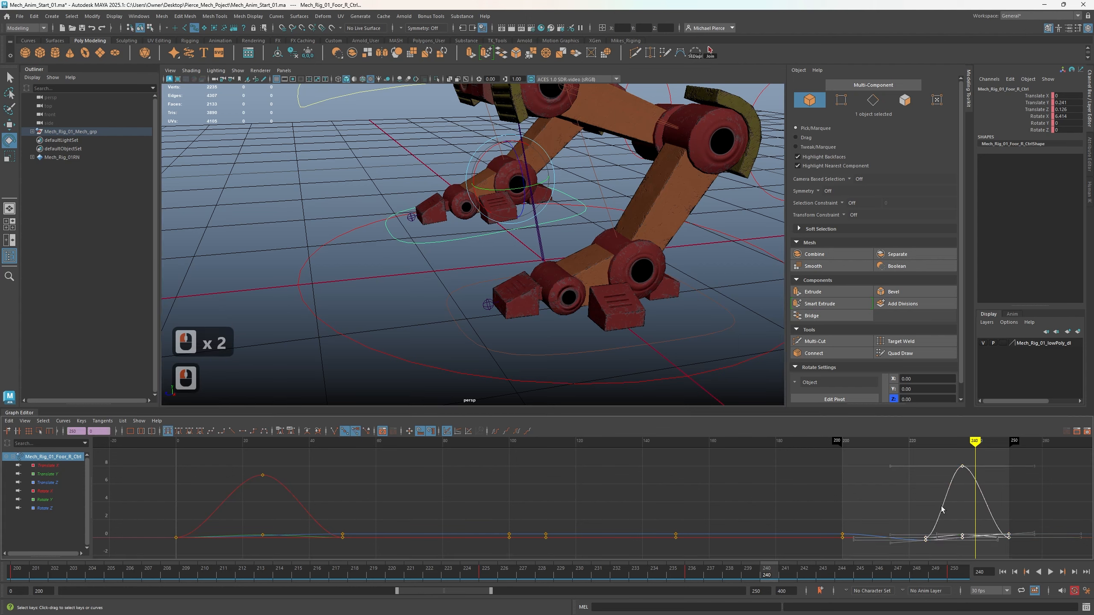
pyautogui.press('f')
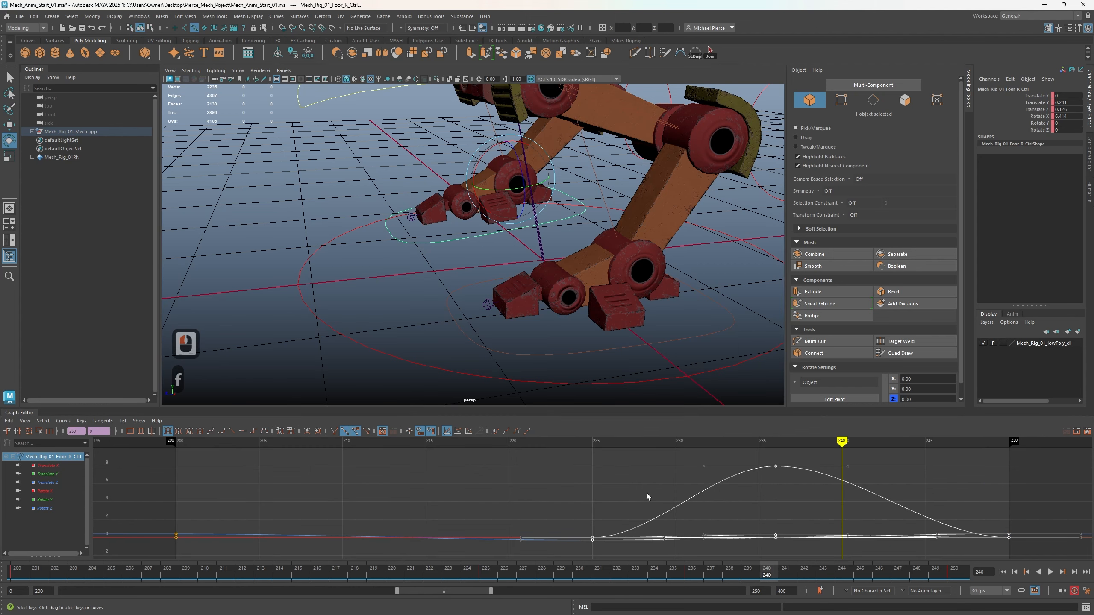
pyautogui.scroll(-6, 623, 490)
pyautogui.scroll(-2, 628, 491)
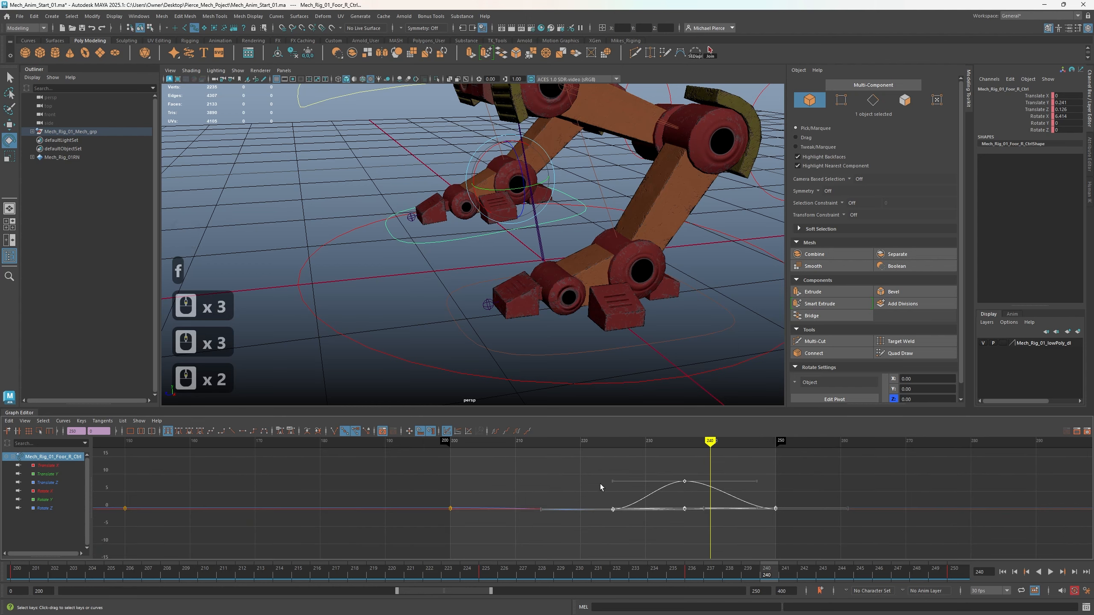
pyautogui.keyDown('alt'); pyautogui.moveTo(669, 477); pyautogui.dragTo(732, 497, button='middle'); pyautogui.keyUp('alt')
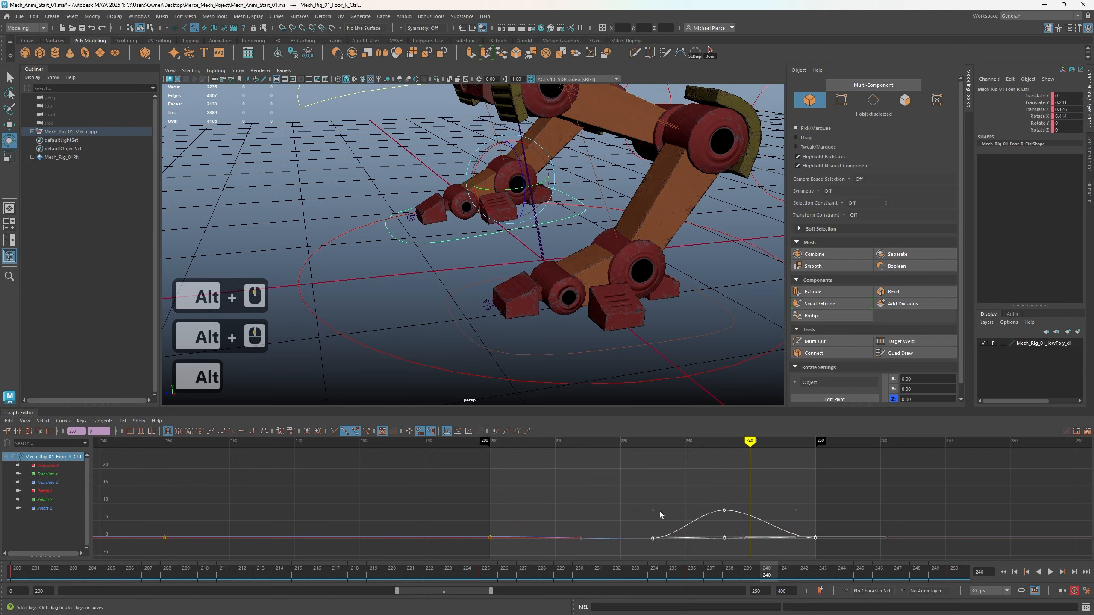
pyautogui.click(634, 493)
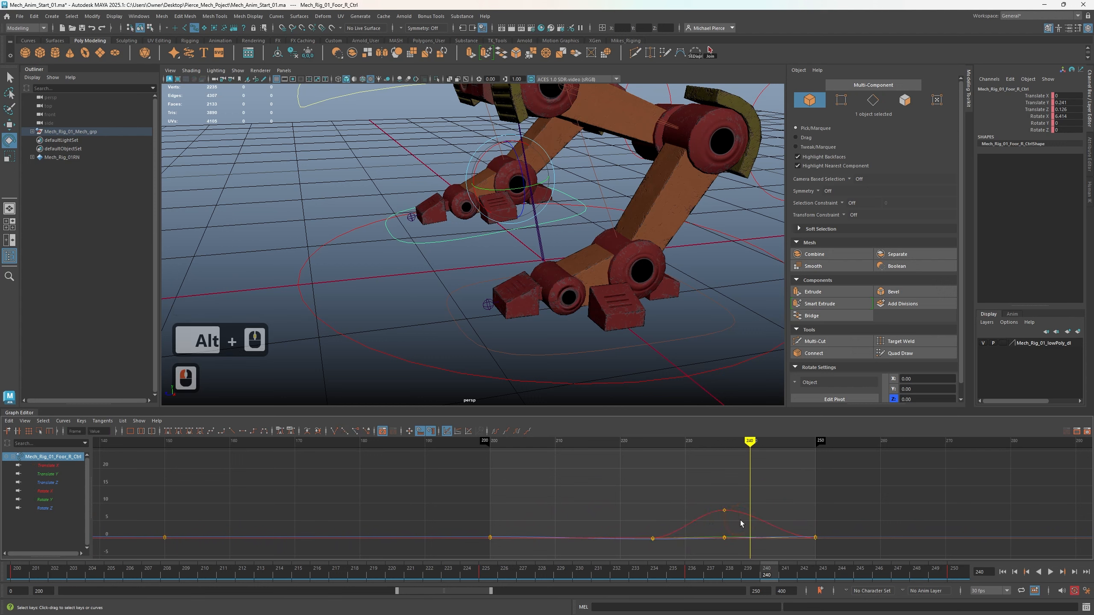
# Break the tangents of the right foot's Translate Y key at frame 250 and steepen its incoming handle for a sharper landing
pyautogui.click(46, 491)
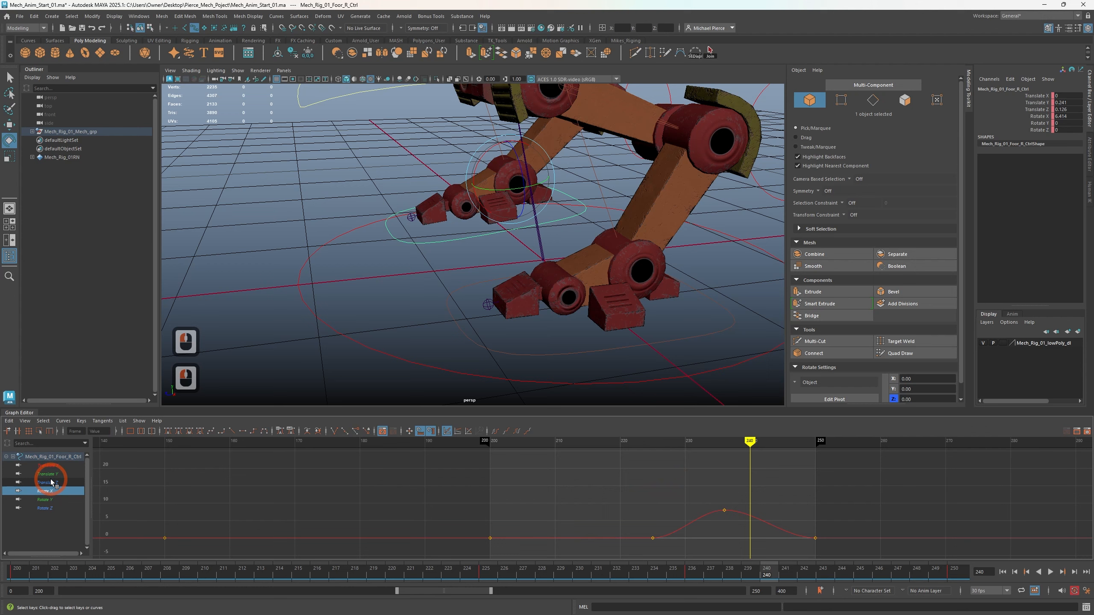
pyautogui.click(48, 474)
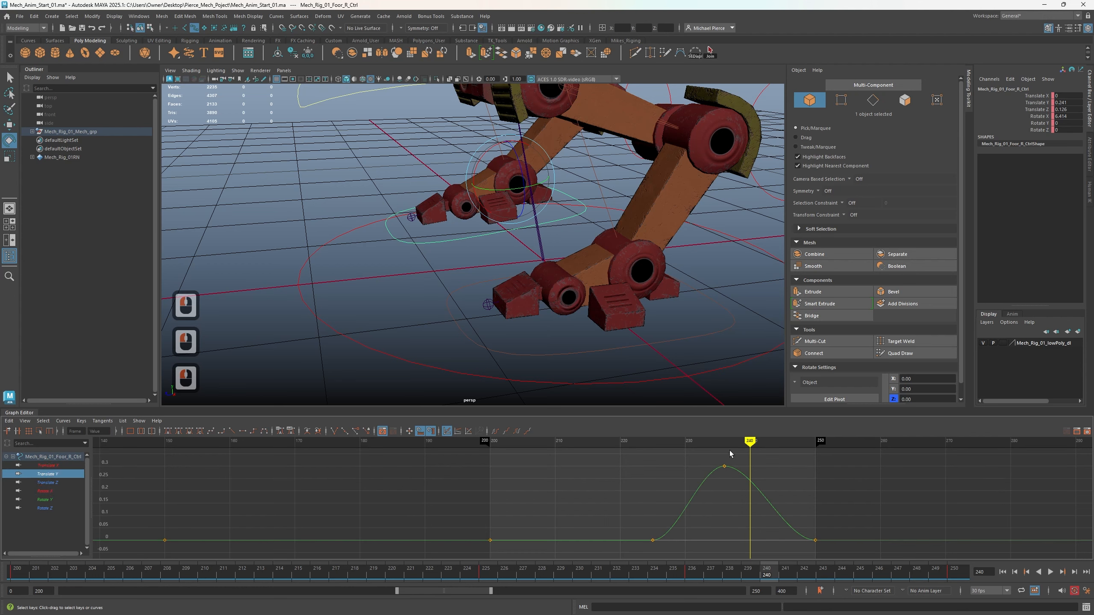
pyautogui.moveTo(789, 505); pyautogui.dragTo(840, 560)
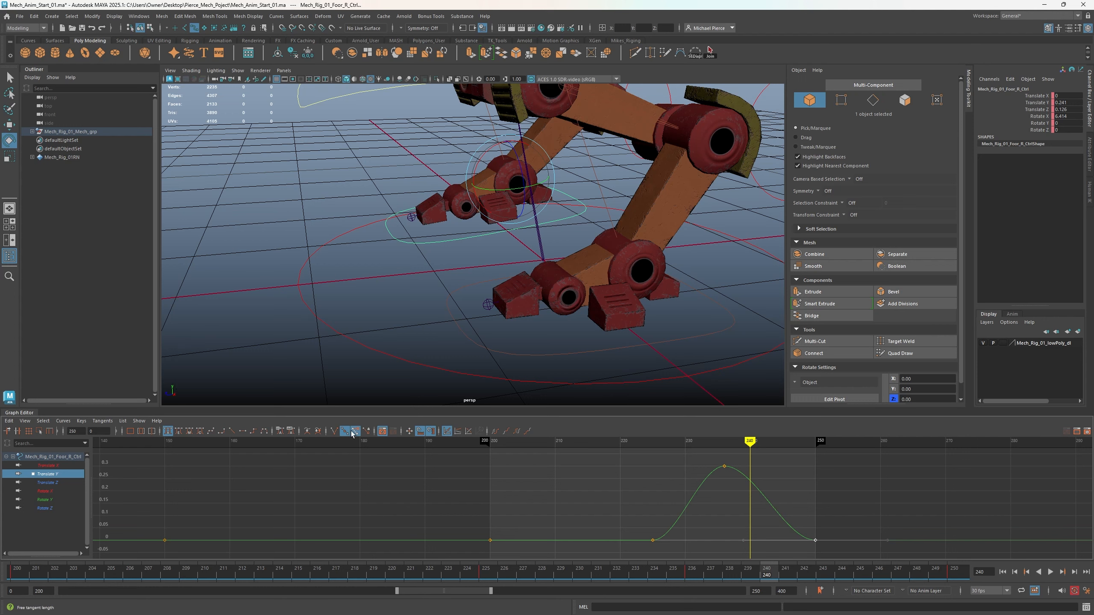
pyautogui.click(334, 431)
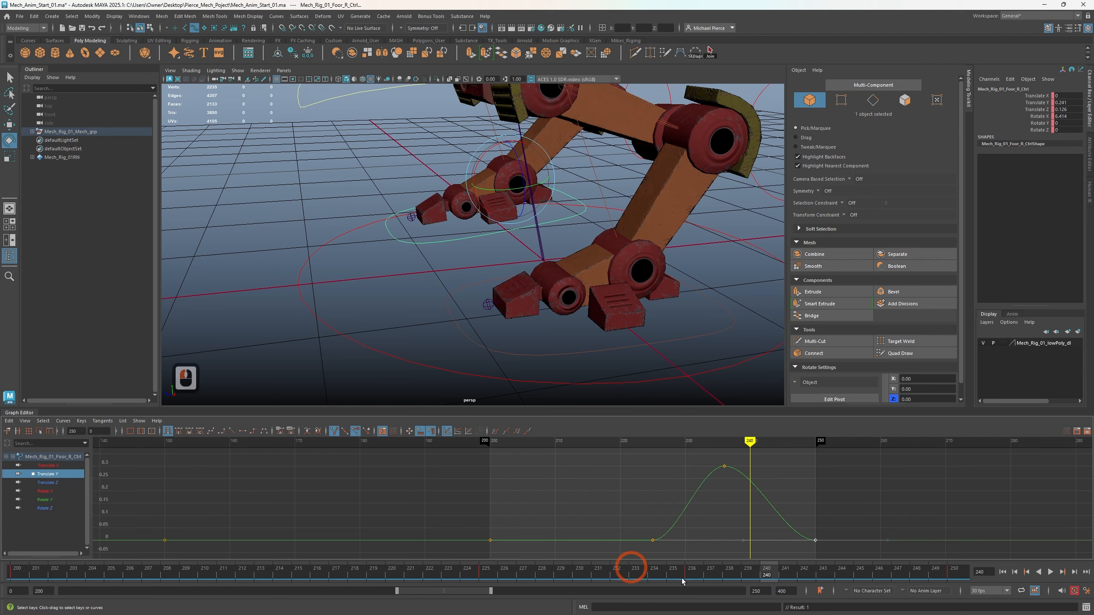
pyautogui.click(829, 546)
pyautogui.click(747, 545)
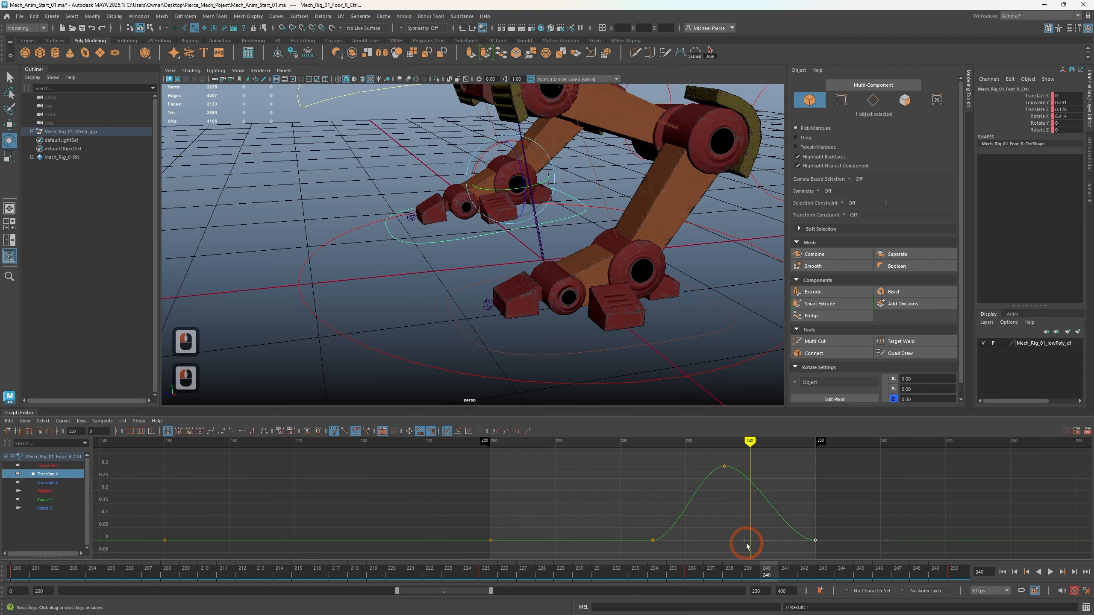
pyautogui.moveTo(747, 544); pyautogui.dragTo(791, 496)
pyautogui.click(767, 500)
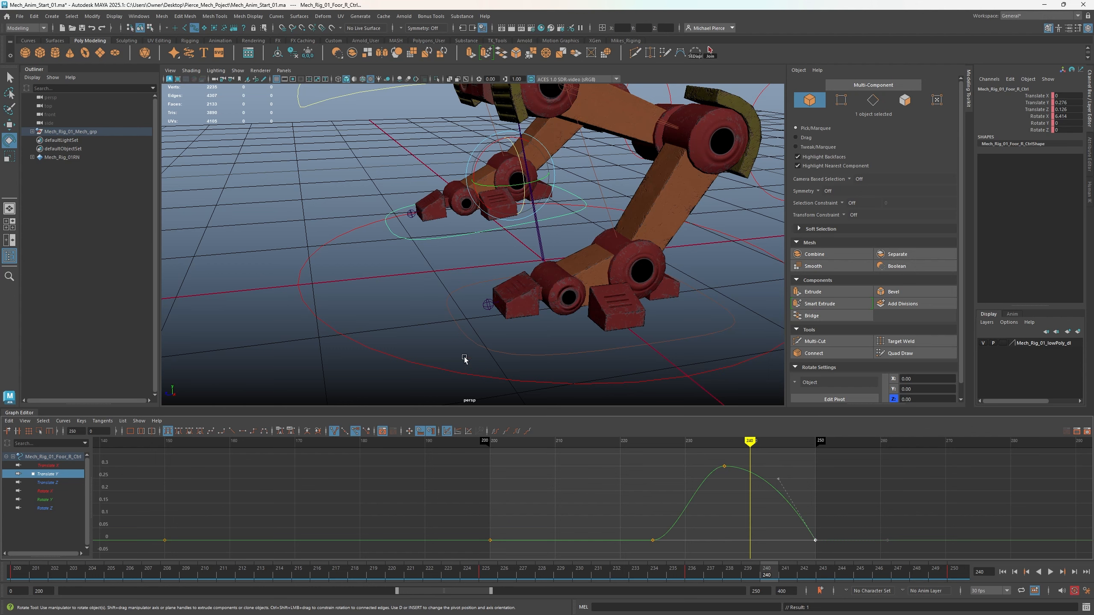
# Select the left foot control and fine-tune the incoming tangent handle of its Translate Y key at frame 225
pyautogui.click(491, 352)
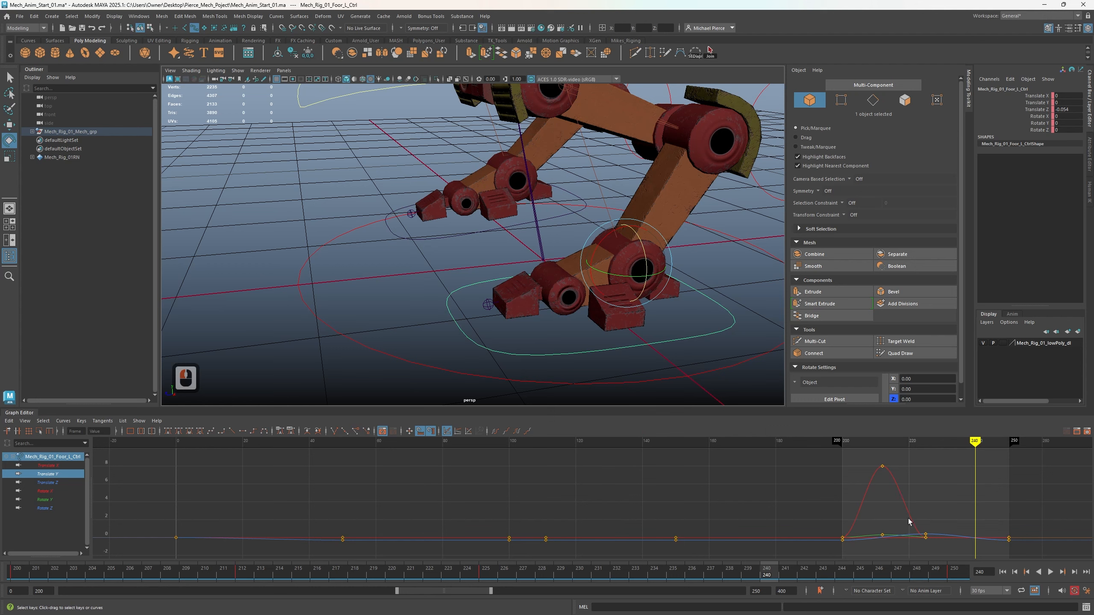
pyautogui.click(48, 475)
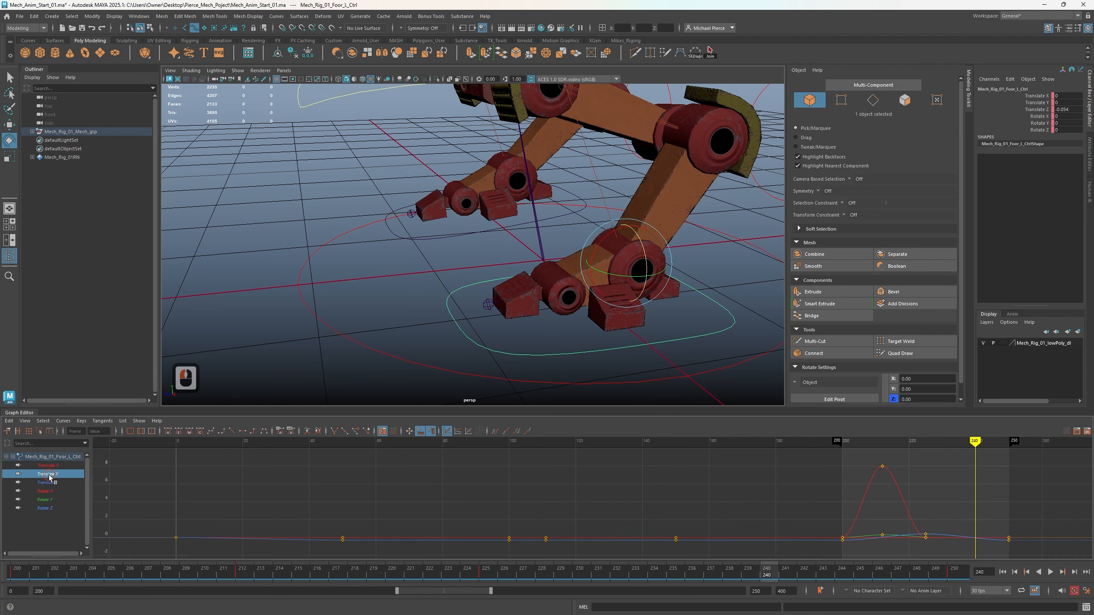
pyautogui.click(50, 475)
pyautogui.moveTo(907, 523); pyautogui.dragTo(954, 557)
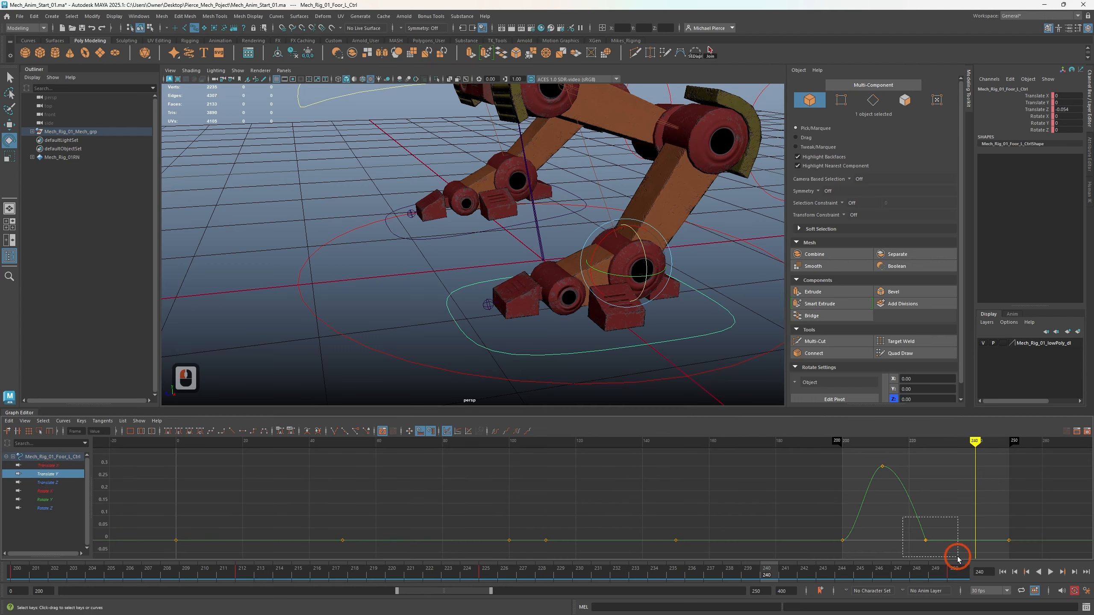
pyautogui.click(902, 472)
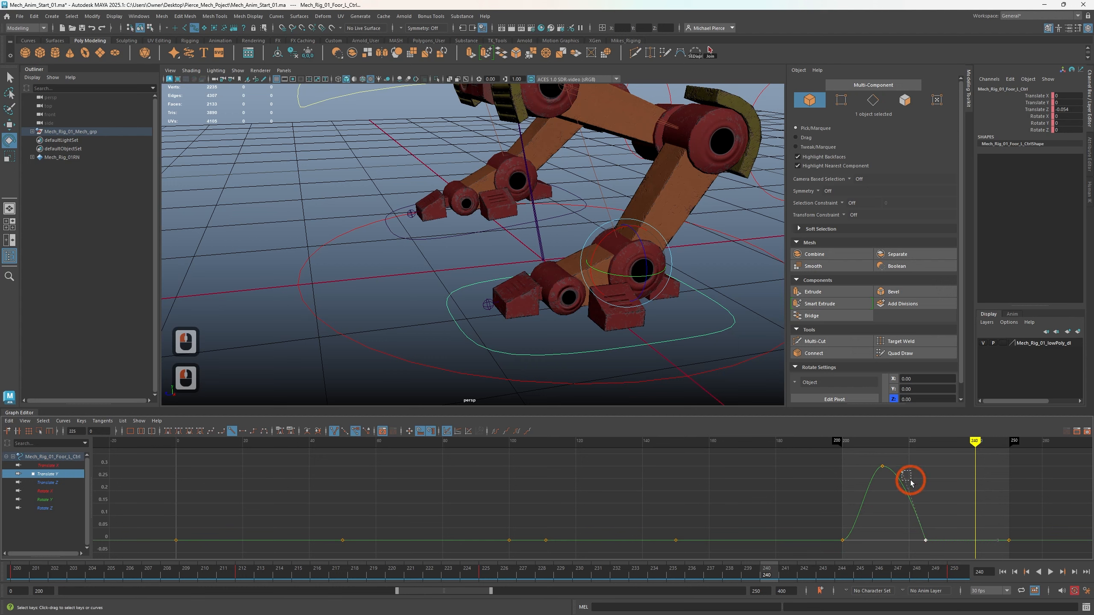
pyautogui.click(907, 474)
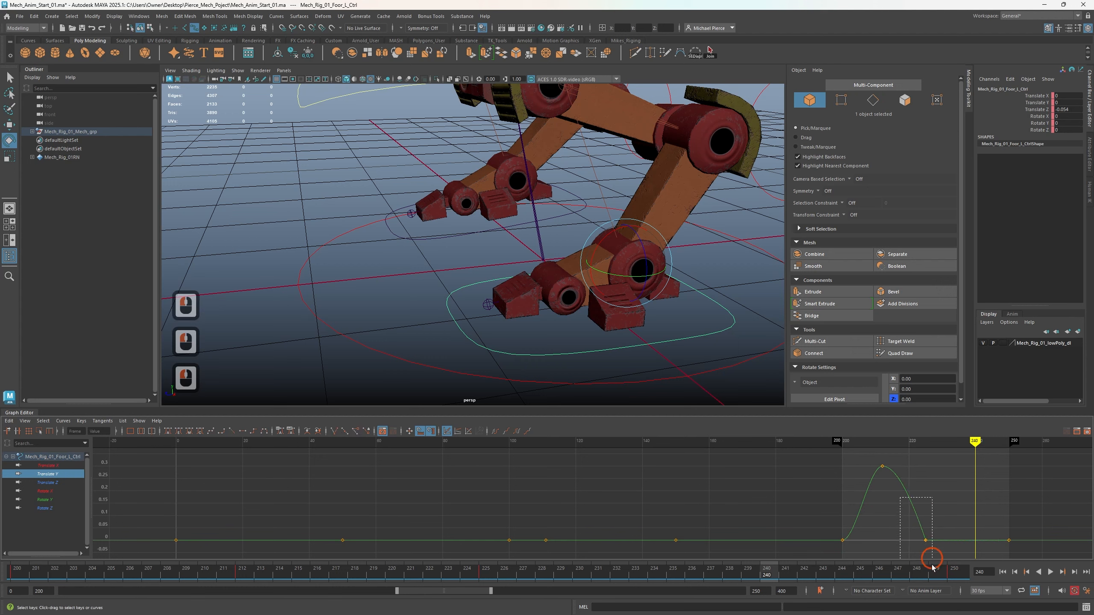
pyautogui.moveTo(932, 565); pyautogui.dragTo(929, 563)
pyautogui.click(907, 475)
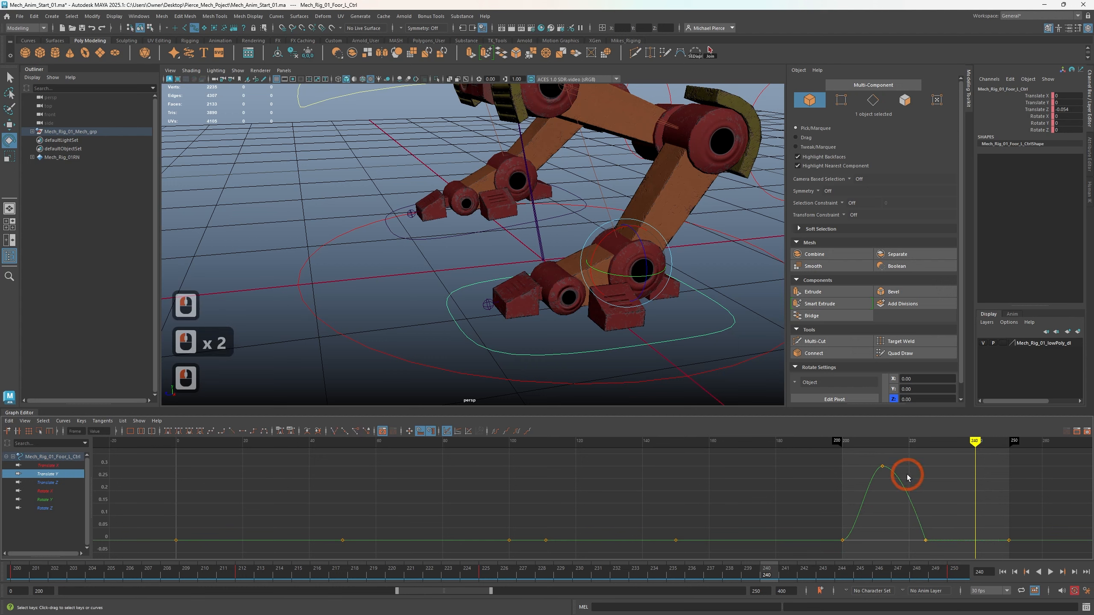
pyautogui.moveTo(911, 525); pyautogui.dragTo(943, 551)
pyautogui.moveTo(909, 477); pyautogui.dragTo(910, 470)
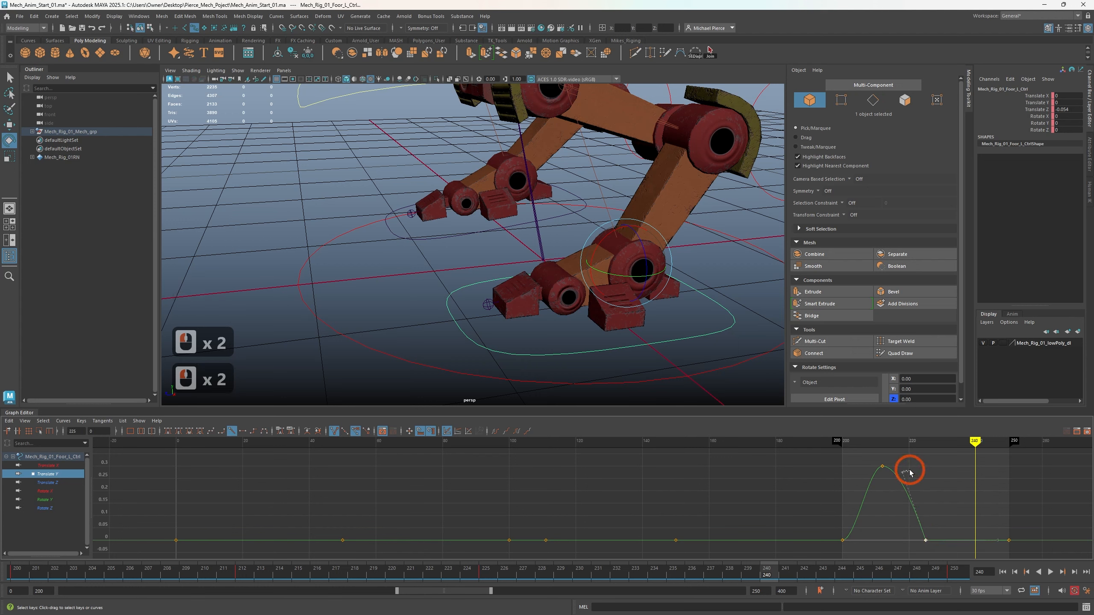
pyautogui.click(910, 493)
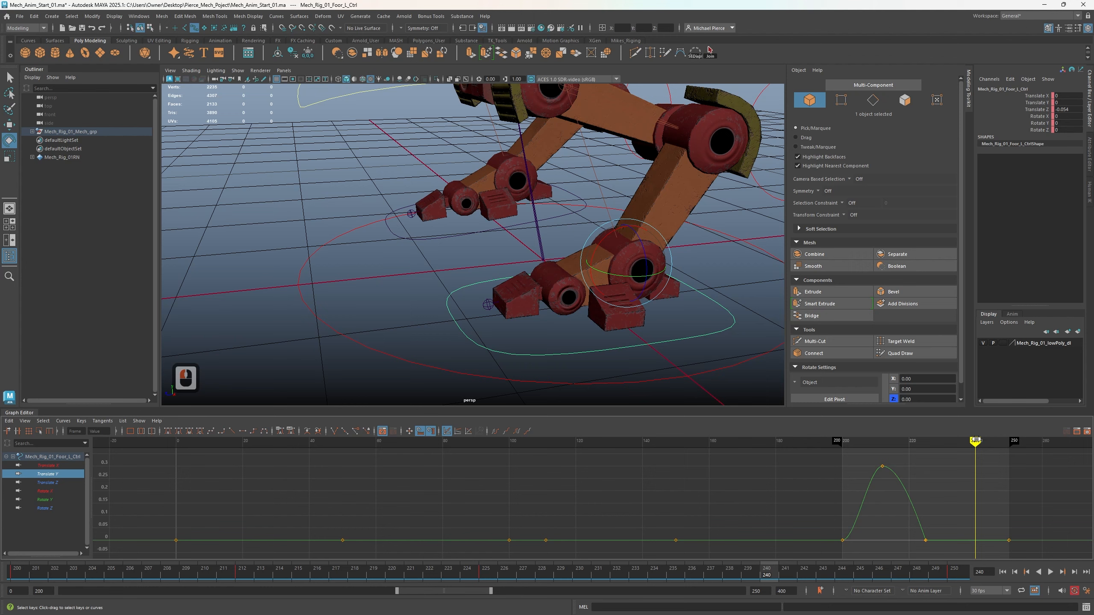
# Scrub back to frame 201 and play the walk loop, checking the foot landings up close and on the whole mech
pyautogui.moveTo(975, 441); pyautogui.dragTo(844, 448)
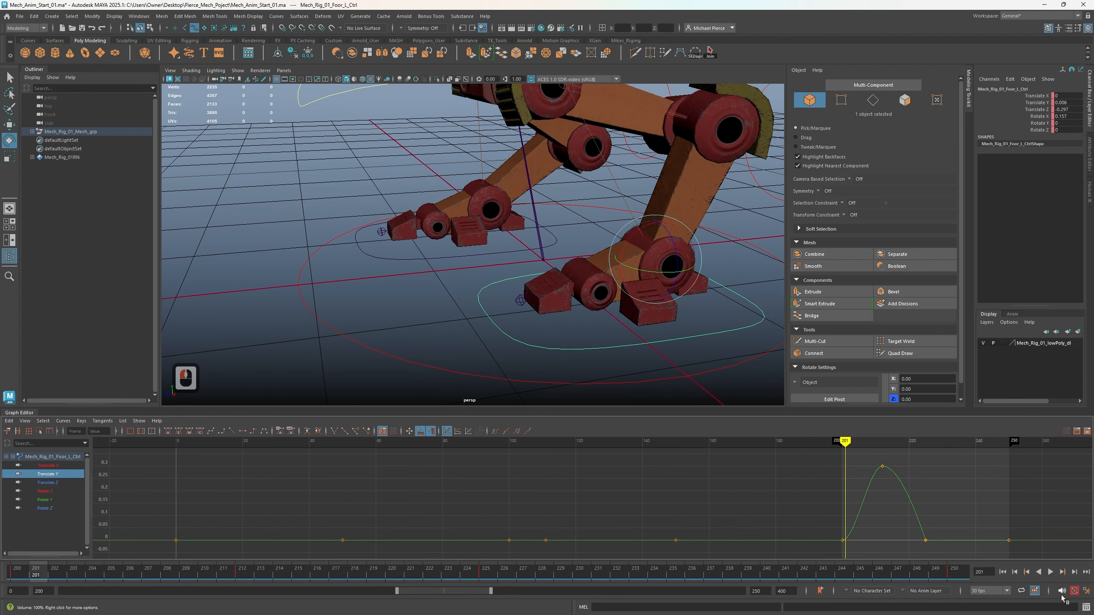
pyautogui.click(1050, 572)
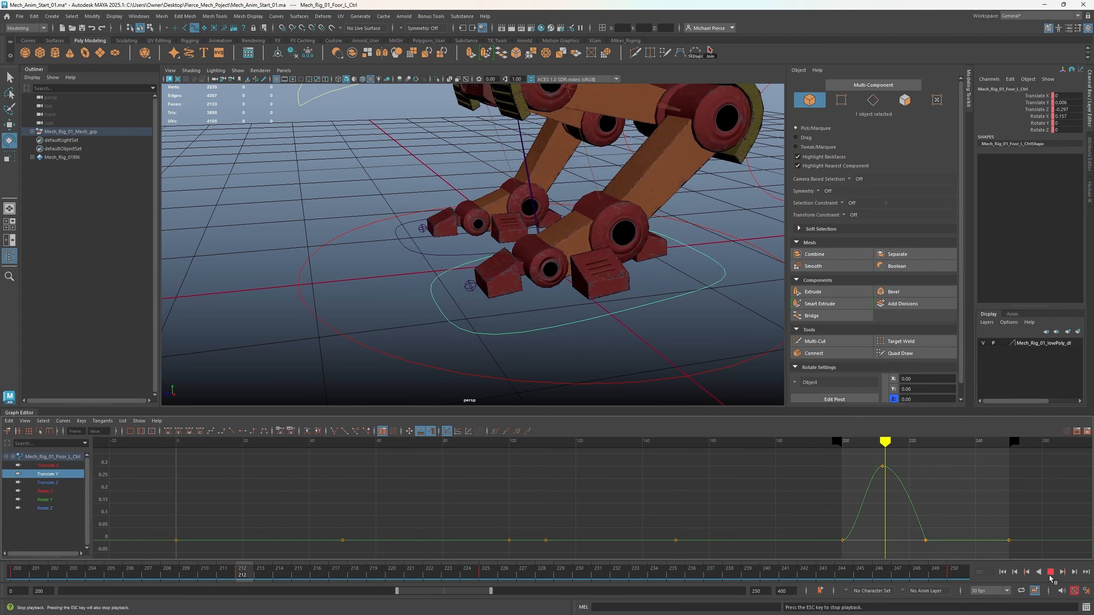
pyautogui.click(1049, 573)
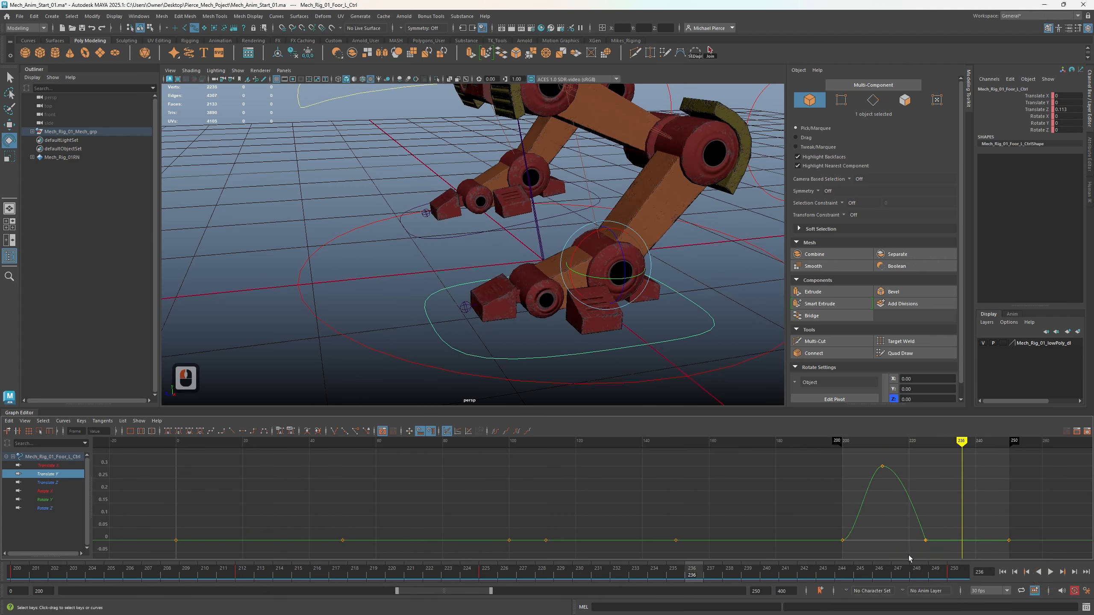
pyautogui.click(1050, 572)
pyautogui.keyDown('alt'); pyautogui.moveTo(559, 259); pyautogui.dragTo(534, 297); pyautogui.keyUp('alt')
pyautogui.scroll(-4, 560, 298)
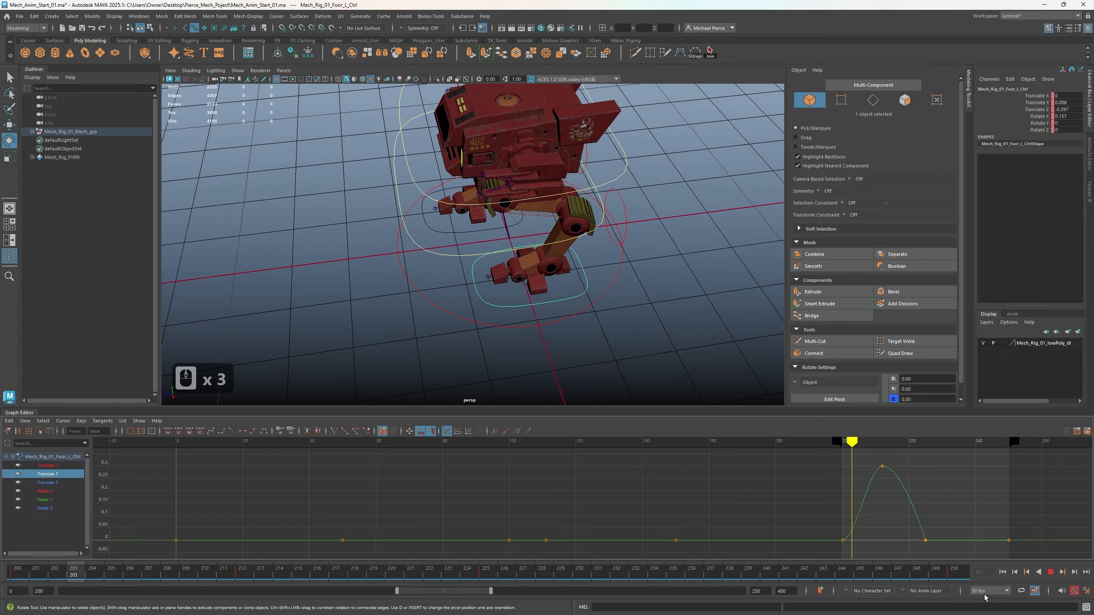
pyautogui.scroll(2, 677, 346)
pyautogui.keyDown('alt'); pyautogui.moveTo(677, 346); pyautogui.dragTo(597, 332); pyautogui.keyUp('alt')
pyautogui.keyDown('alt'); pyautogui.moveTo(597, 332); pyautogui.dragTo(396, 340, button='right'); pyautogui.keyUp('alt')
pyautogui.click(1050, 572)
# Start the playback range at frame 0, then break the tangents of the right foot's Translate Y key at frame 50 and steepen its incoming handle
pyautogui.moveTo(397, 591); pyautogui.dragTo(60, 591)
pyautogui.scroll(-4, 349, 507)
pyautogui.moveTo(341, 526); pyautogui.dragTo(382, 550)
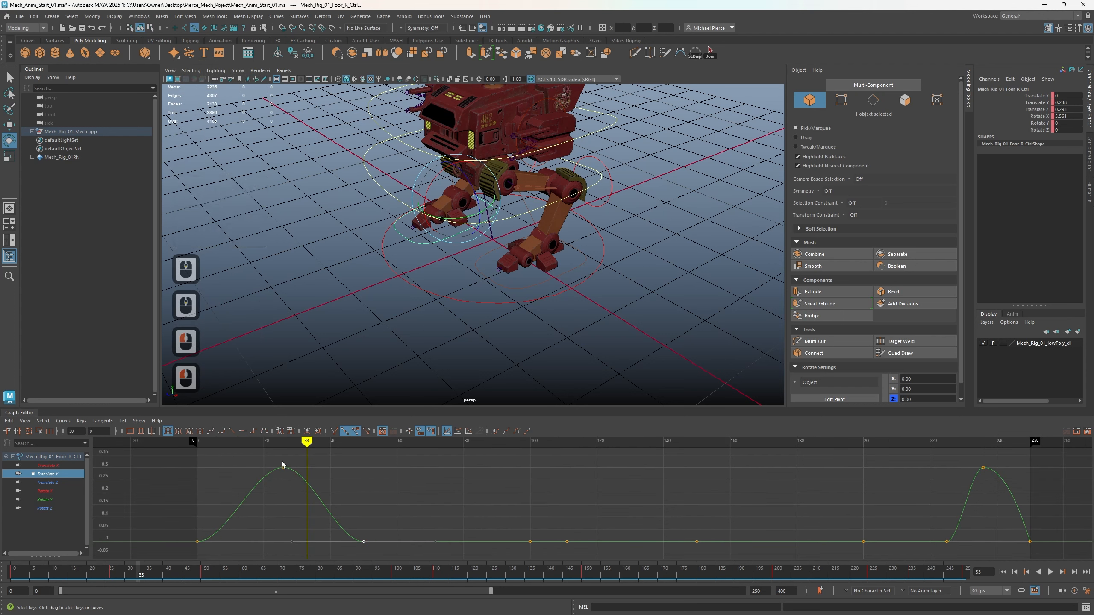
pyautogui.click(334, 431)
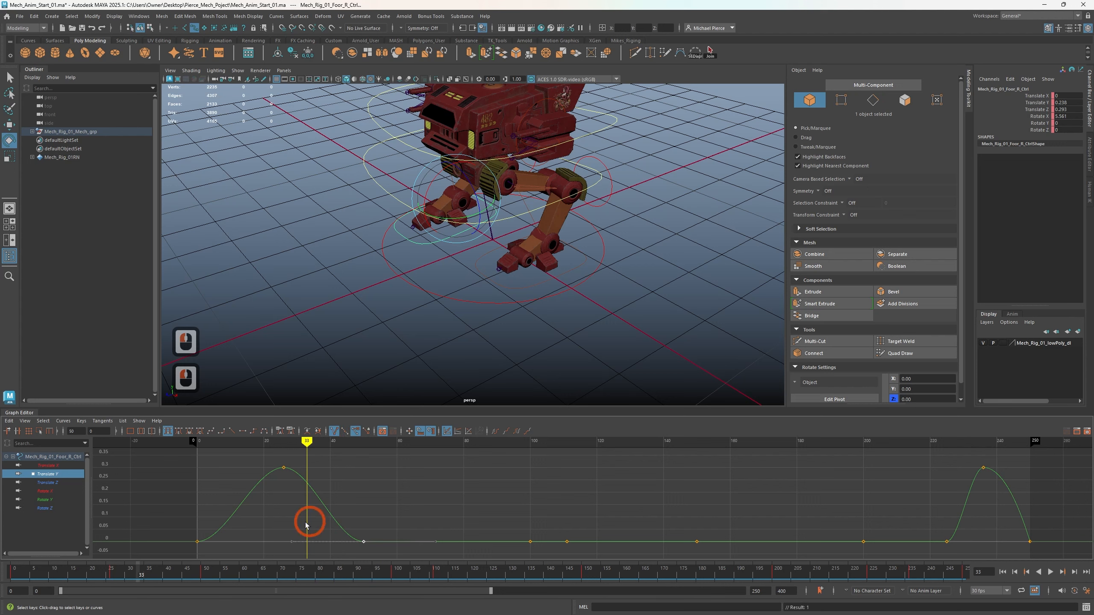
pyautogui.click(290, 543)
pyautogui.moveTo(290, 542); pyautogui.dragTo(330, 490)
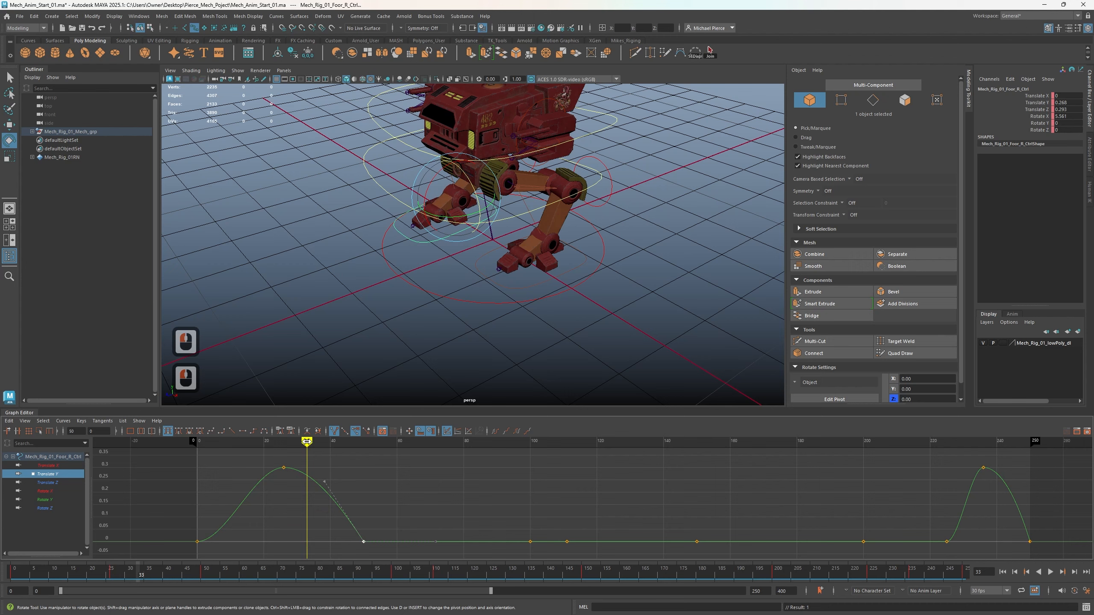
pyautogui.moveTo(301, 443)
pyautogui.mouseDown()
pyautogui.moveTo(237, 444)
pyautogui.moveTo(358, 456)
pyautogui.moveTo(292, 461)
pyautogui.moveTo(483, 474)
pyautogui.moveTo(466, 477)
pyautogui.moveTo(1003, 481)
pyautogui.moveTo(384, 482)
pyautogui.moveTo(686, 512)
pyautogui.moveTo(586, 507)
pyautogui.moveTo(685, 507)
pyautogui.moveTo(462, 522)
pyautogui.mouseUp()
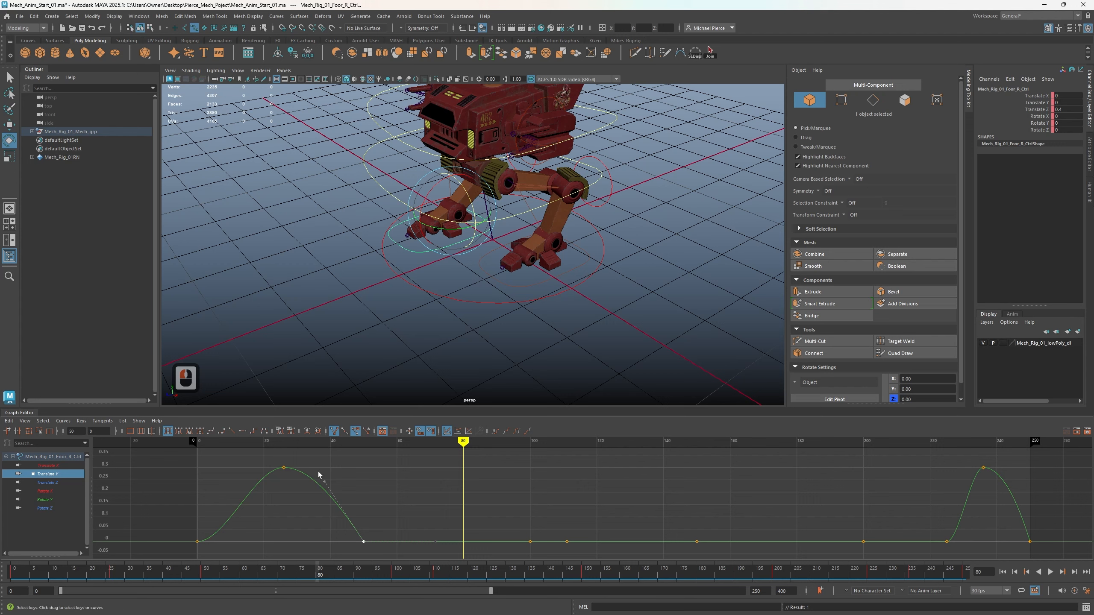
# Try moving the right foot's Translate Y key at frame 50 freely in the graph and undo the moves
pyautogui.moveTo(354, 533)
pyautogui.mouseDown()
pyautogui.moveTo(379, 559)
pyautogui.moveTo(367, 541)
pyautogui.moveTo(339, 541)
pyautogui.moveTo(382, 556)
pyautogui.moveTo(364, 506)
pyautogui.moveTo(342, 506)
pyautogui.moveTo(362, 534)
pyautogui.moveTo(374, 389)
pyautogui.moveTo(374, 562)
pyautogui.moveTo(229, 536)
pyautogui.moveTo(89, 542)
pyautogui.moveTo(532, 524)
pyautogui.mouseUp()
pyautogui.hotkey('ctrl', 'z')
pyautogui.click(363, 541)
pyautogui.hotkey('ctrl', 'z')
# Try moving the frame 50 Translate Y key with its movement constrained to a single axis, undoing each trial move
pyautogui.press('shift')
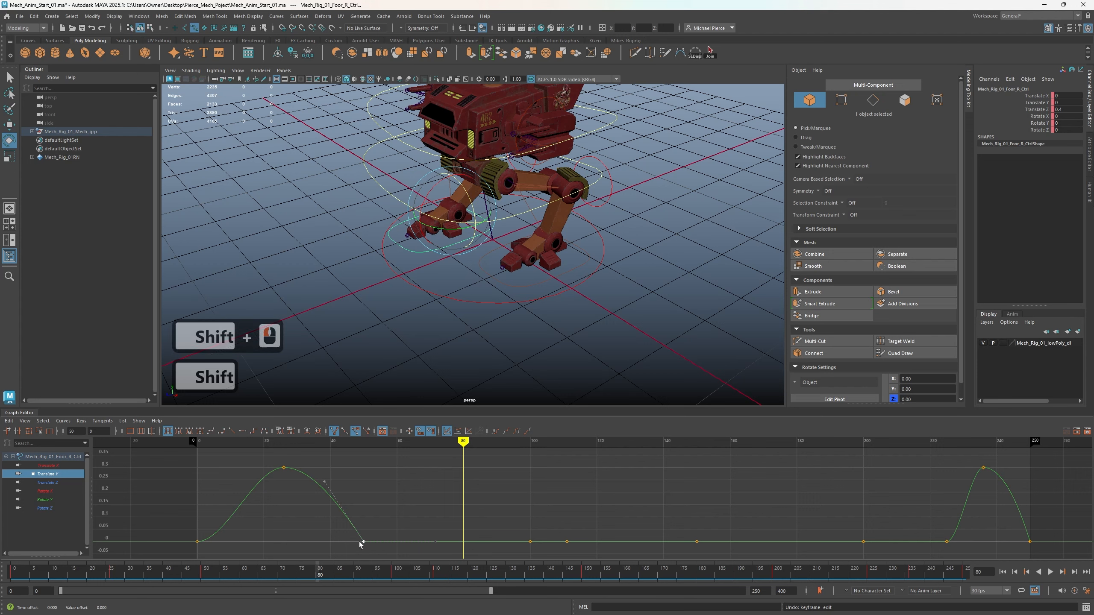
pyautogui.click(361, 544)
pyautogui.click(347, 533)
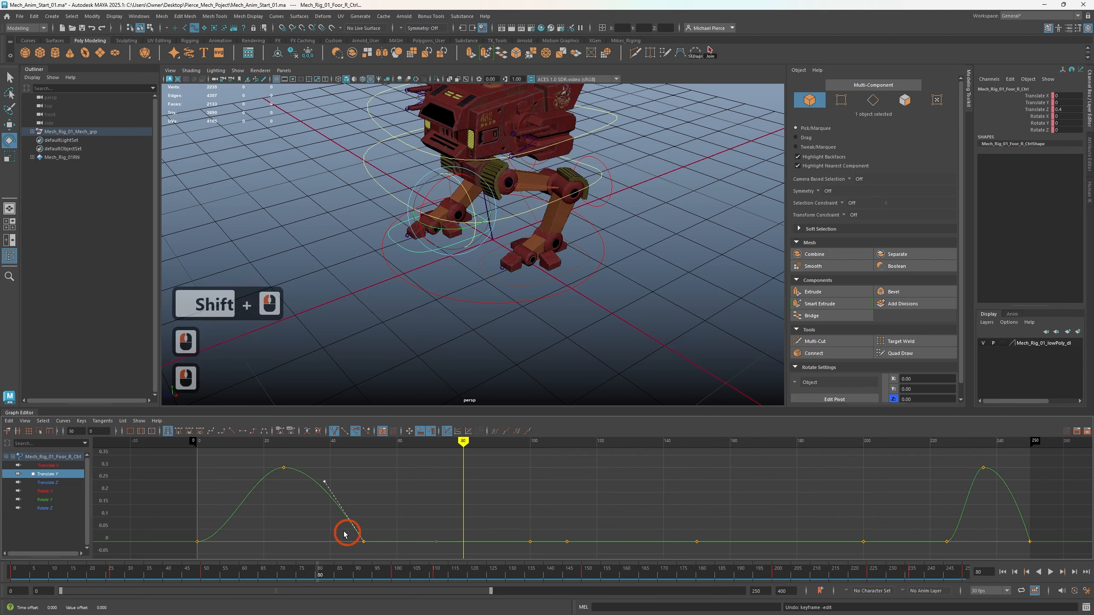
pyautogui.click(366, 543)
pyautogui.press('shift')
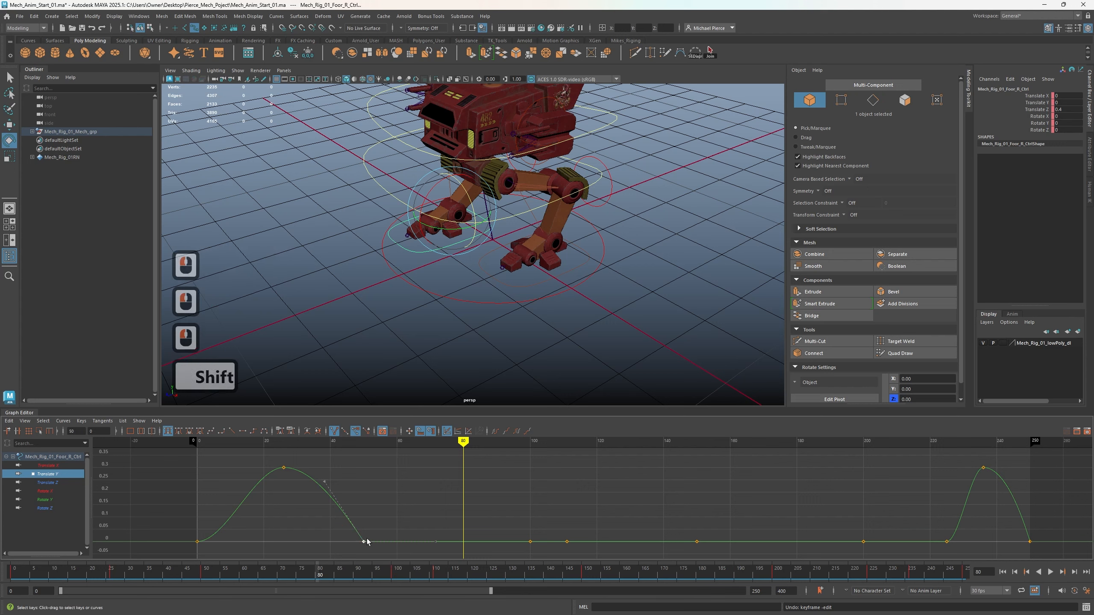
pyautogui.moveTo(366, 542)
pyautogui.keyDown('shift'); pyautogui.mouseDown()
pyautogui.moveTo(300, 540)
pyautogui.moveTo(421, 548)
pyautogui.moveTo(385, 533)
pyautogui.moveTo(362, 547)
pyautogui.moveTo(386, 557)
pyautogui.moveTo(363, 542)
pyautogui.moveTo(354, 506)
pyautogui.moveTo(361, 542)
pyautogui.mouseUp(); pyautogui.keyUp('shift')
pyautogui.hotkey('ctrl', 'z')
pyautogui.keyDown('shift'); pyautogui.click(360, 537); pyautogui.keyUp('shift')
pyautogui.hotkey('ctrl', 'z')
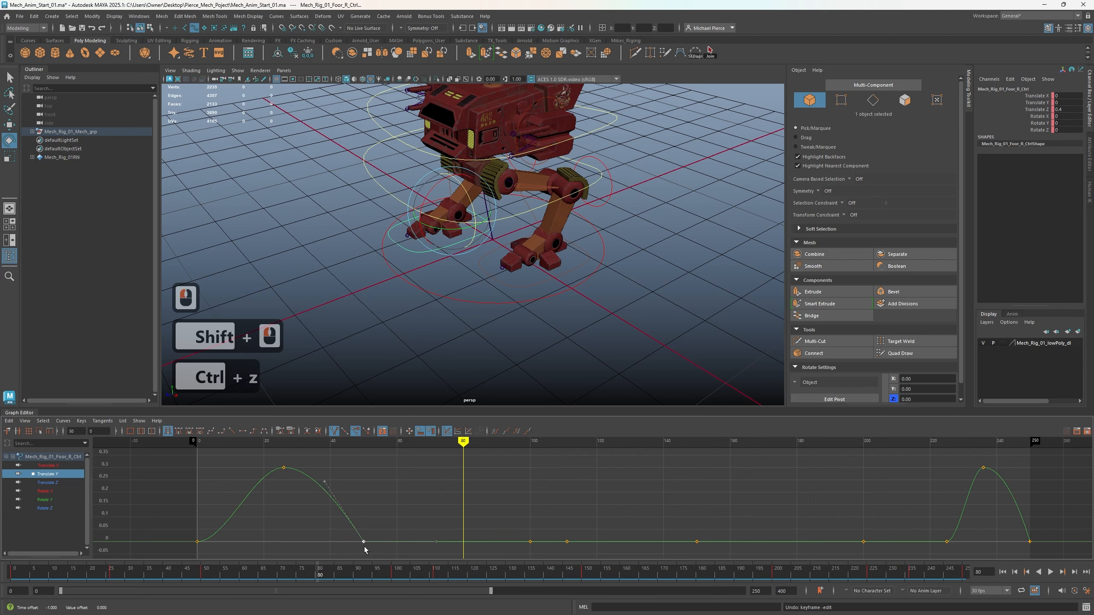
pyautogui.keyDown('shift'); pyautogui.click(363, 542); pyautogui.keyUp('shift')
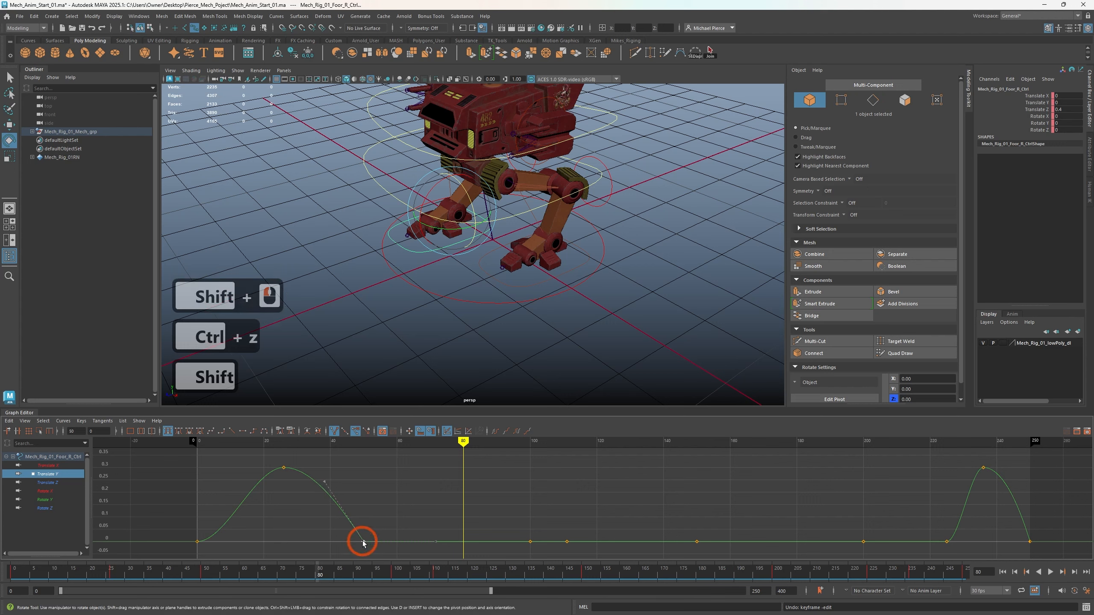
pyautogui.keyDown('shift'); pyautogui.click(365, 542); pyautogui.keyUp('shift')
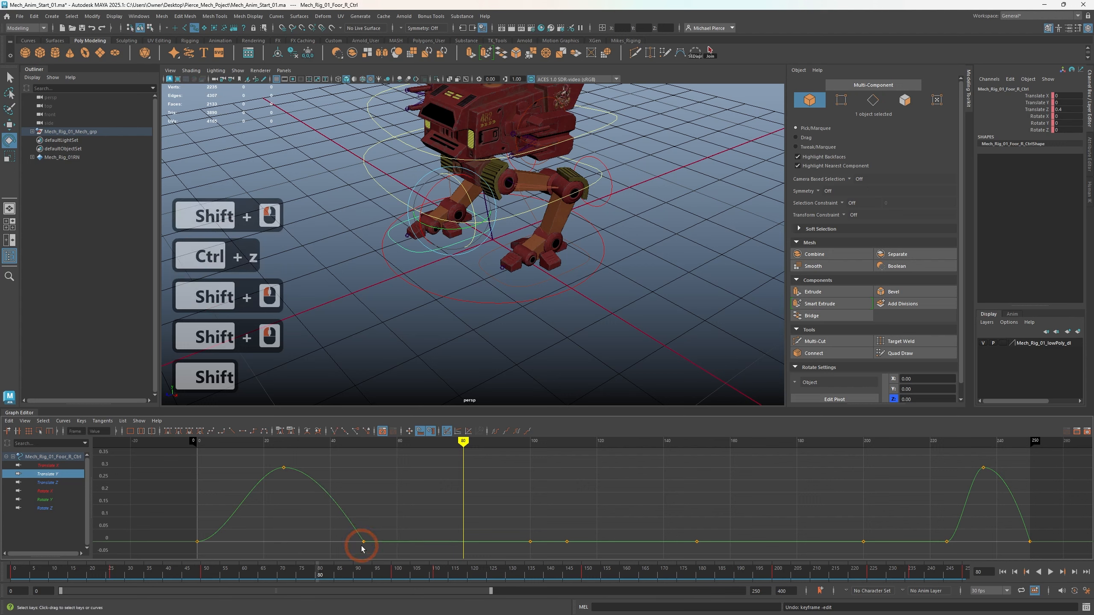
pyautogui.keyDown('shift'); pyautogui.click(363, 542); pyautogui.keyUp('shift')
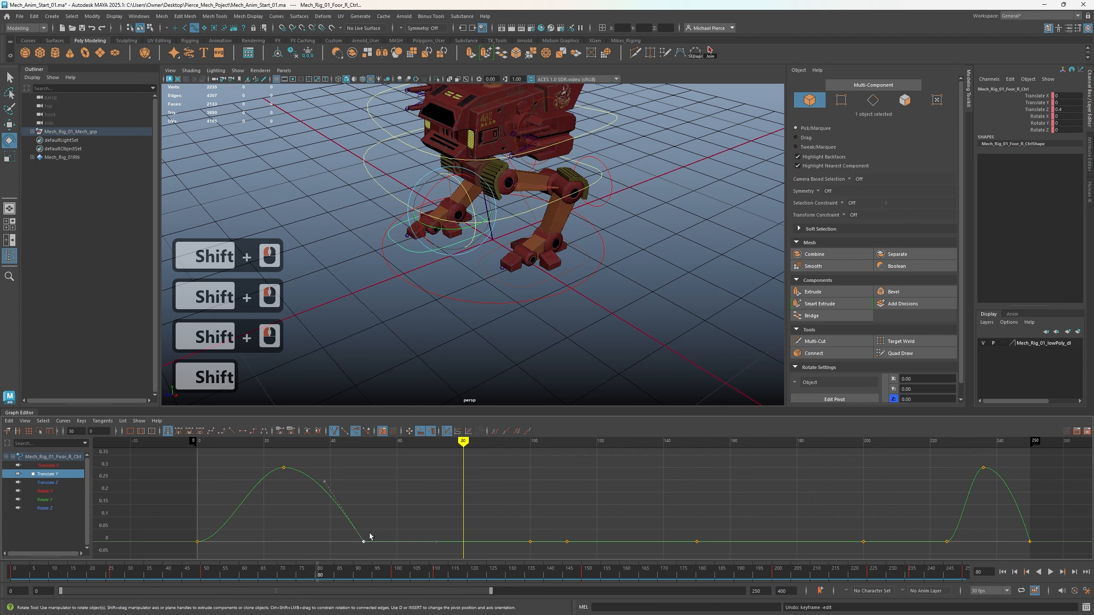
pyautogui.keyDown('shift'); pyautogui.click(365, 540); pyautogui.keyUp('shift')
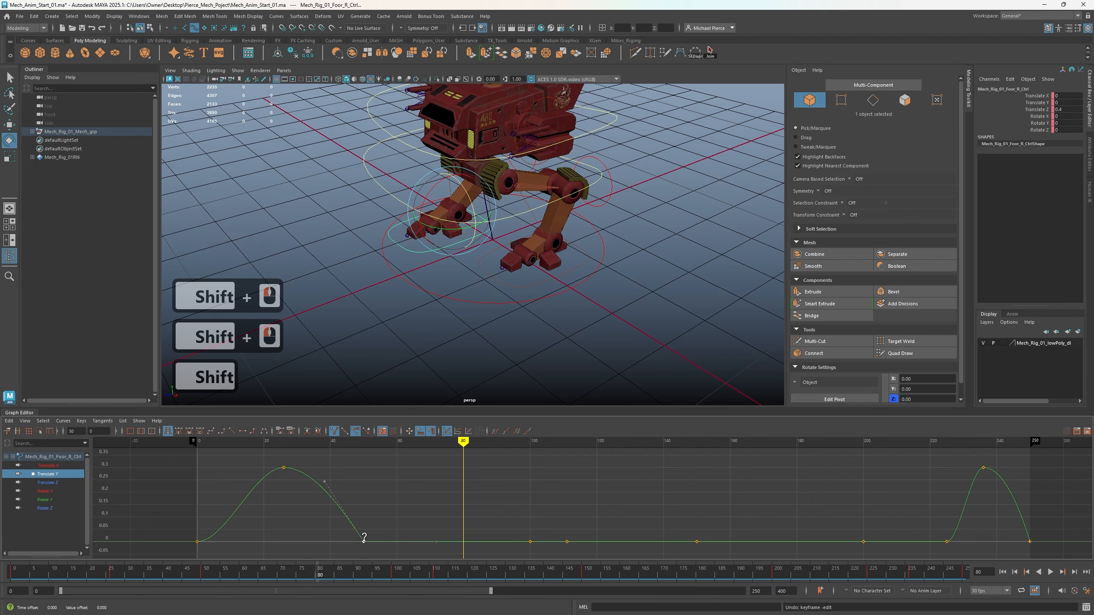
pyautogui.keyDown('shift'); pyautogui.moveTo(364, 537); pyautogui.dragTo(358, 496); pyautogui.keyUp('shift')
pyautogui.hotkey('ctrl', 'z')
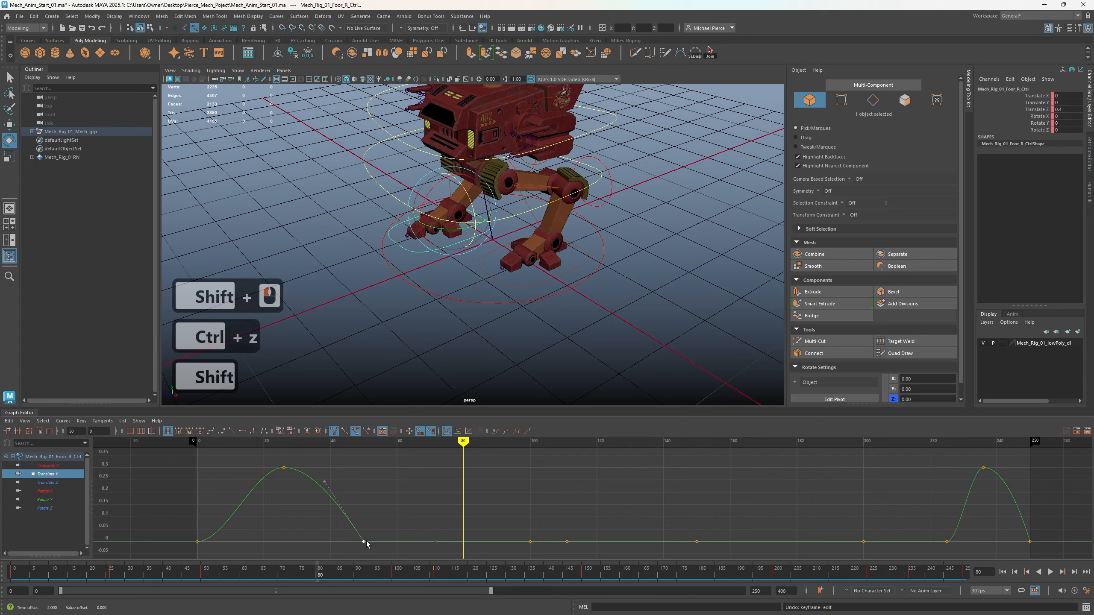
pyautogui.keyDown('shift'); pyautogui.moveTo(364, 542); pyautogui.dragTo(356, 500); pyautogui.keyUp('shift')
# Isolate the right foot's Rotate Y curve in the Graph Editor and scrub to frame 196
pyautogui.scroll(-5, 356, 500)
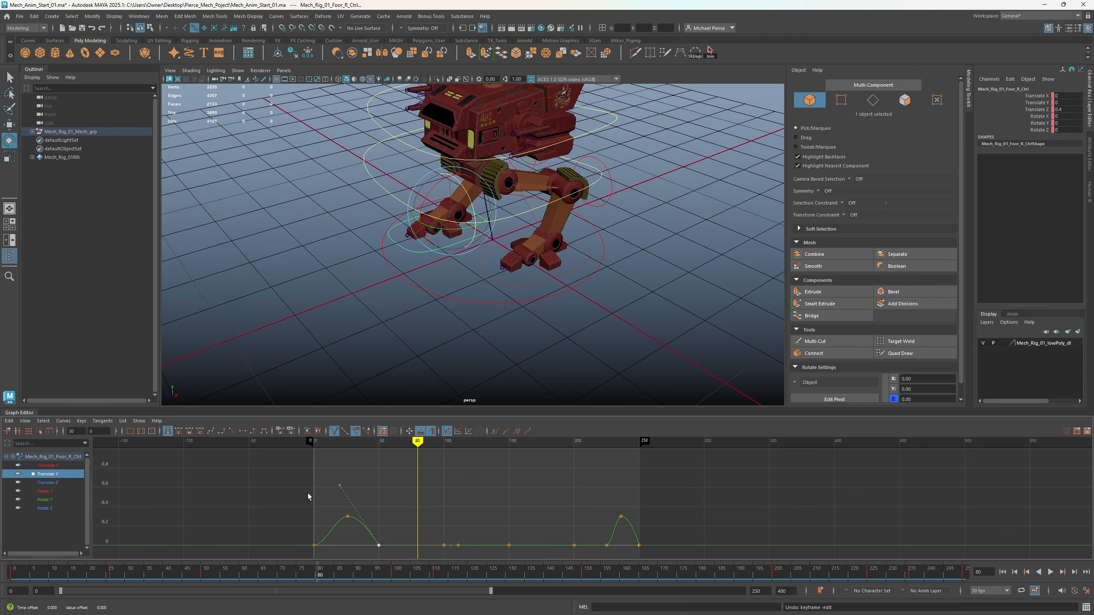
pyautogui.moveTo(265, 480); pyautogui.dragTo(418, 565)
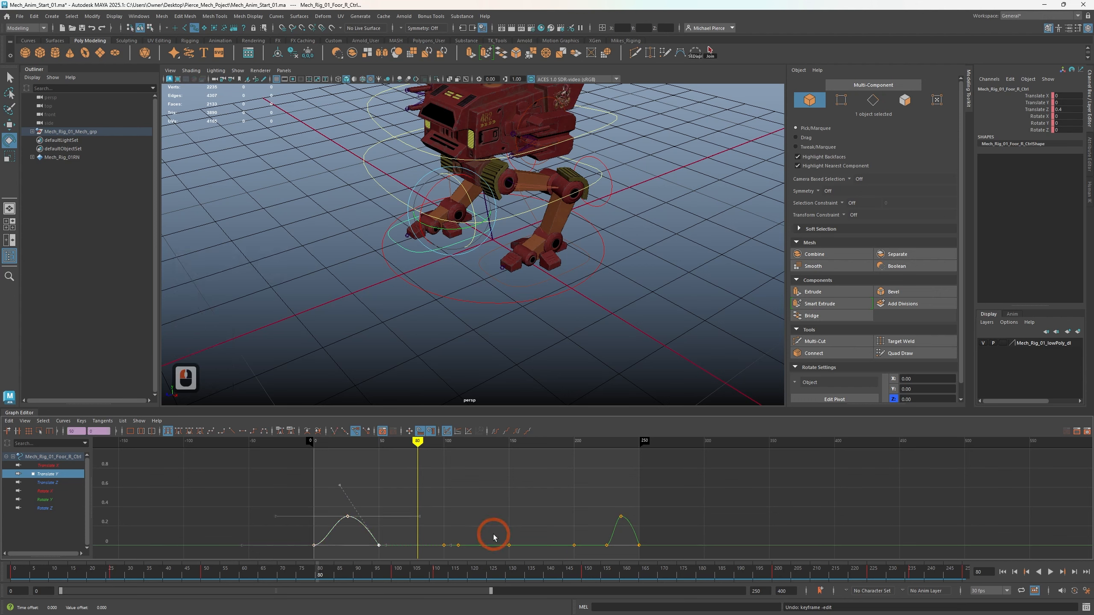
pyautogui.click(44, 500)
pyautogui.click(391, 455)
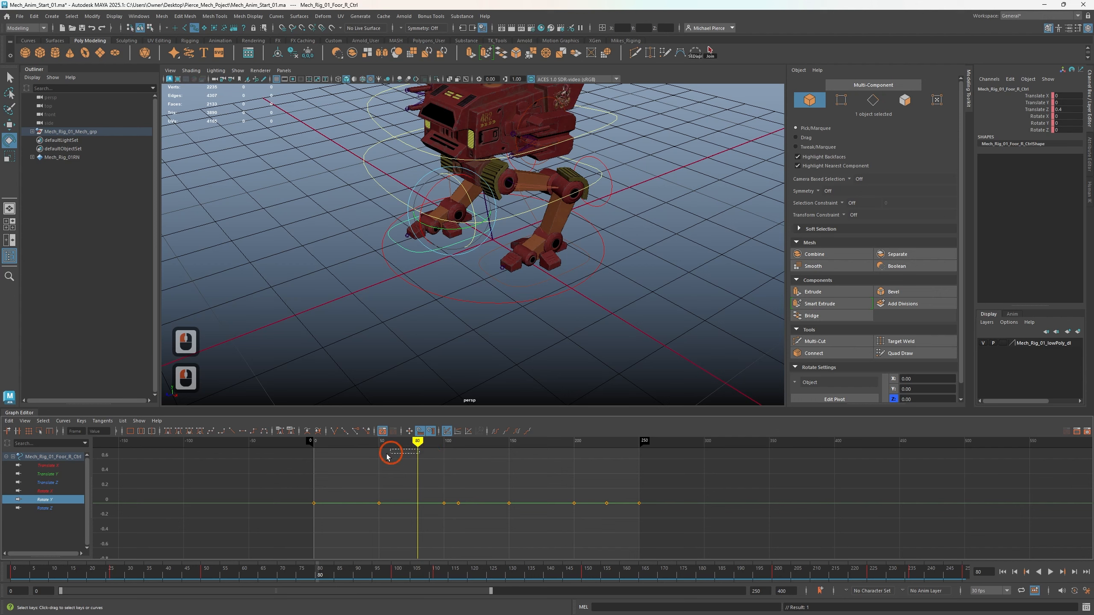
pyautogui.moveTo(426, 445); pyautogui.dragTo(569, 473)
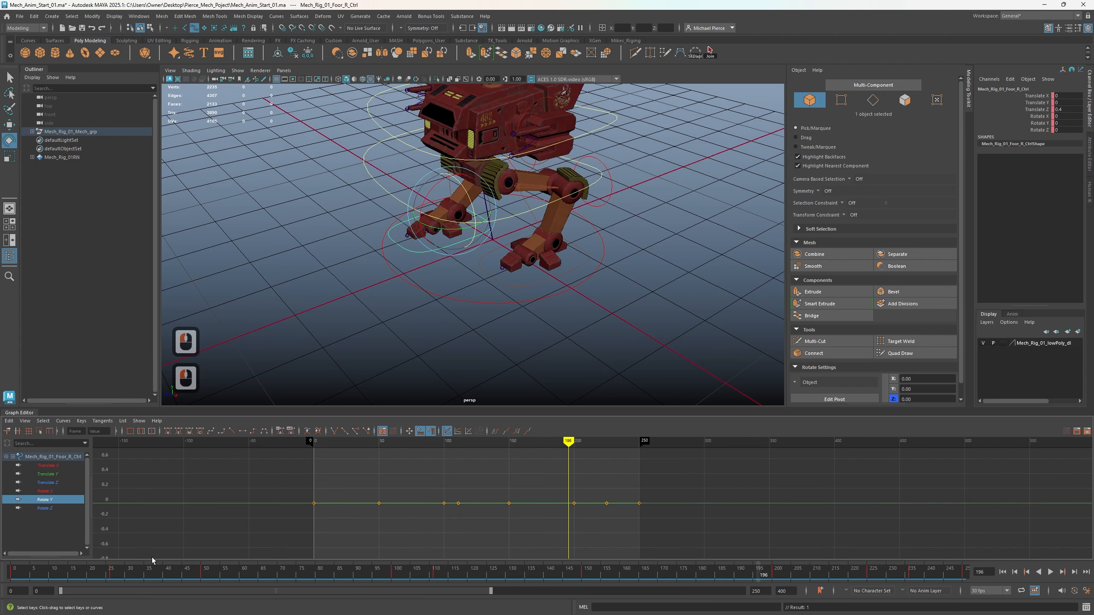
# Go to frame 14 and select the left foot control to show its curves in the Graph Editor
pyautogui.doubleClick(87, 568)
pyautogui.keyDown('shift'); pyautogui.moveTo(143, 563); pyautogui.dragTo(94, 565); pyautogui.keyUp('shift')
pyautogui.click(66, 582)
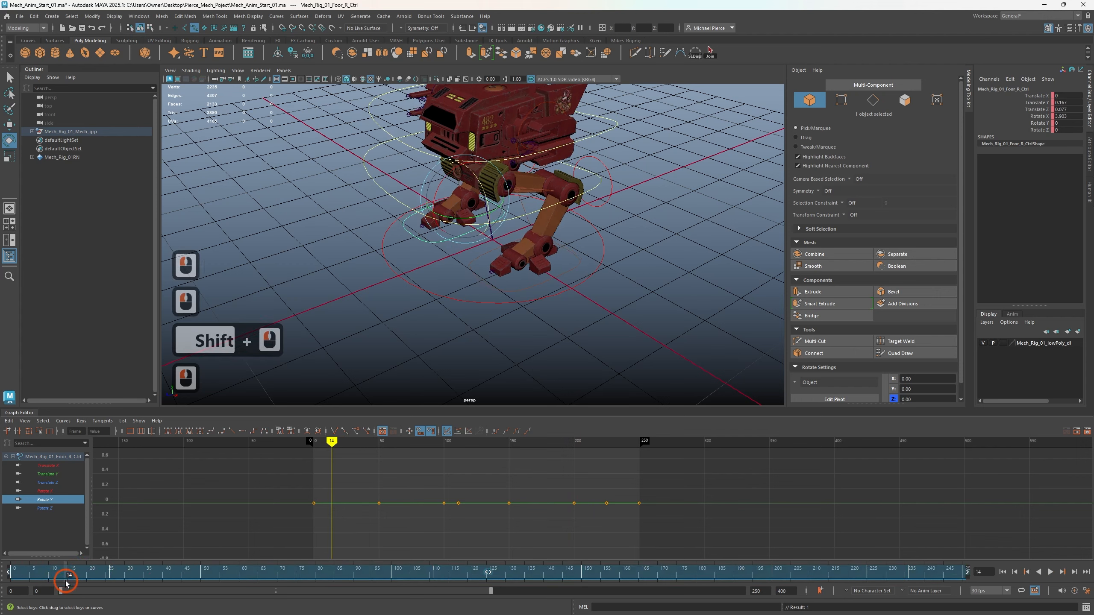
pyautogui.click(538, 510)
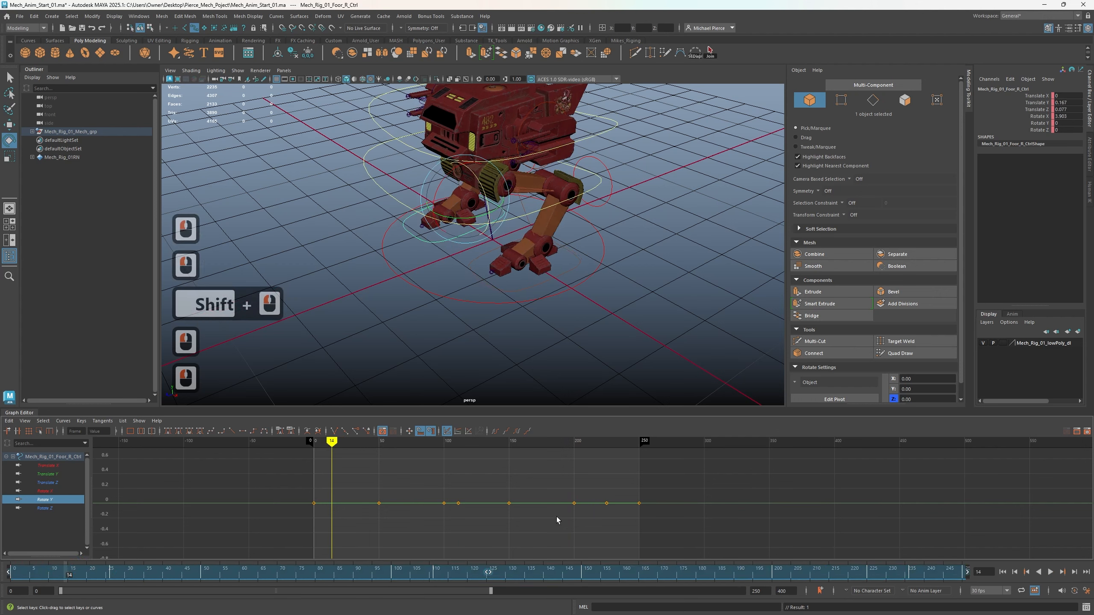
pyautogui.moveTo(483, 594); pyautogui.dragTo(446, 600)
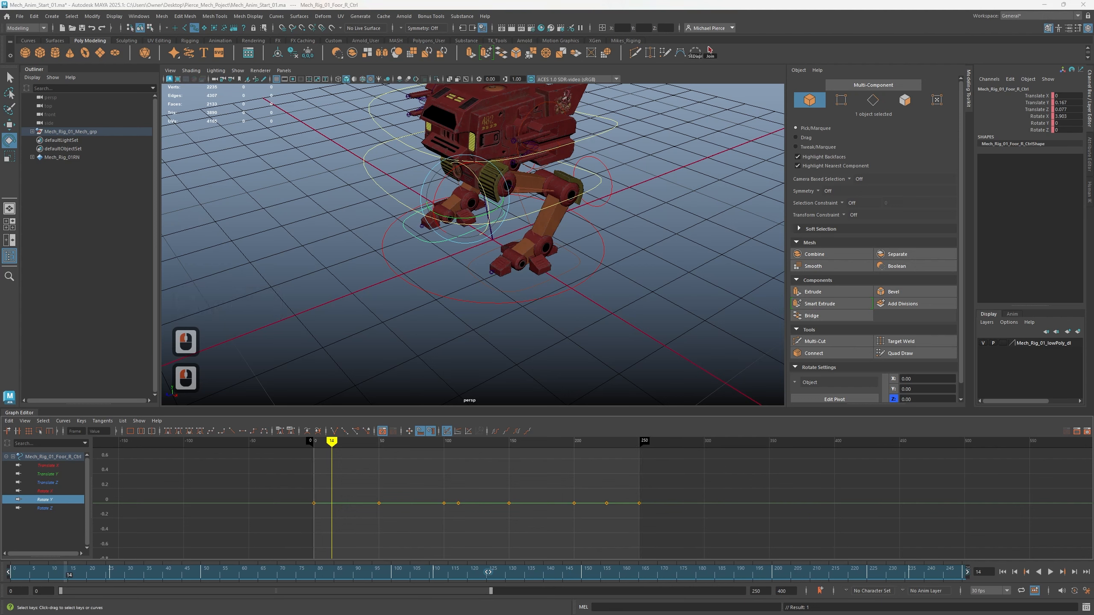
pyautogui.click(488, 289)
pyautogui.click(575, 458)
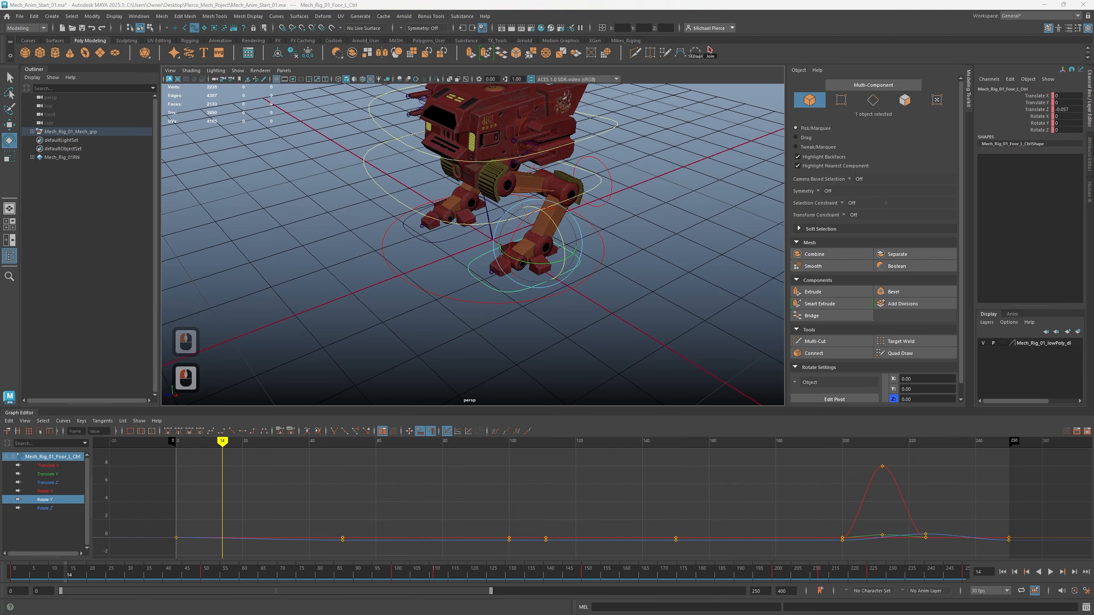
pyautogui.write('200- 3')
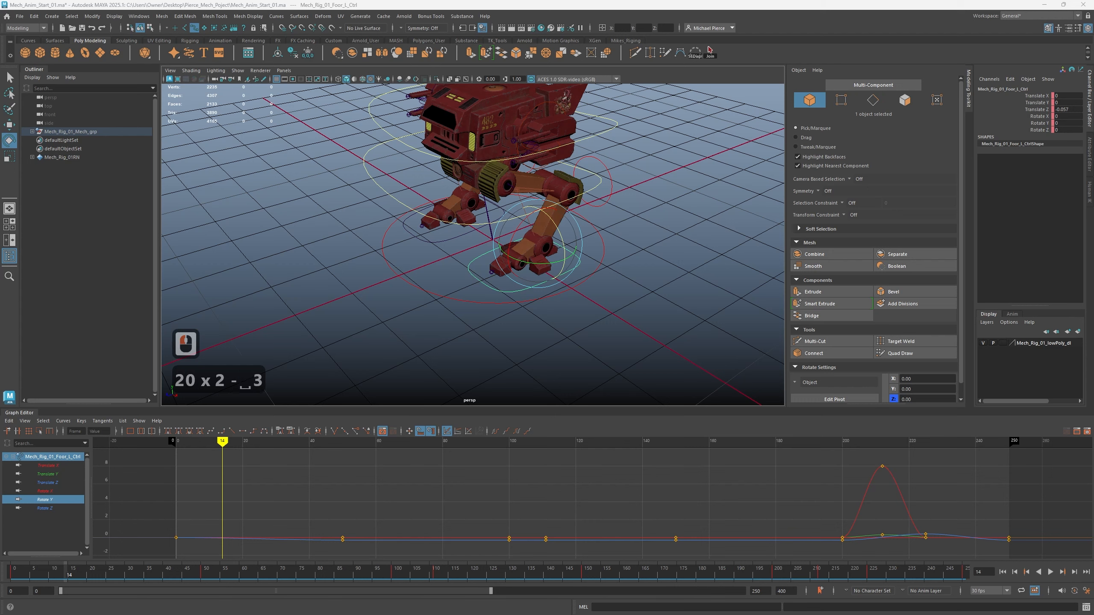
pyautogui.press('BackSpace')
pyautogui.write('250')
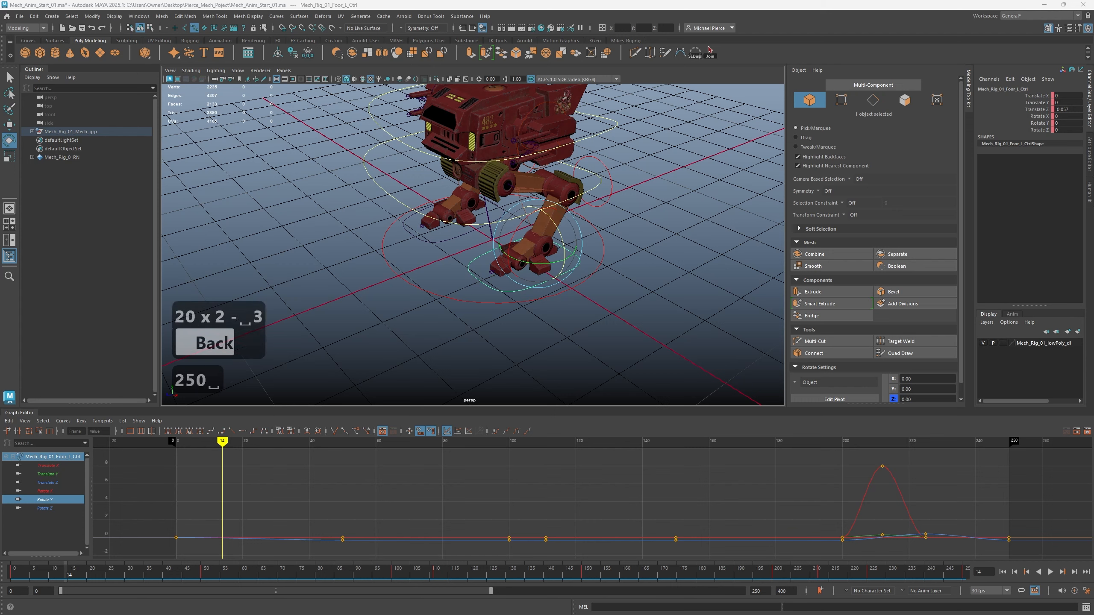
pyautogui.press('Left')
pyautogui.press('Left')
pyautogui.press('Left')
pyautogui.press('Left')
pyautogui.press('Left')
pyautogui.press('Left')
pyautogui.press('Left')
pyautogui.press('Left')
pyautogui.press('Left')
pyautogui.press('Left')
pyautogui.press('Left')
pyautogui.press('Right')
pyautogui.press('Right')
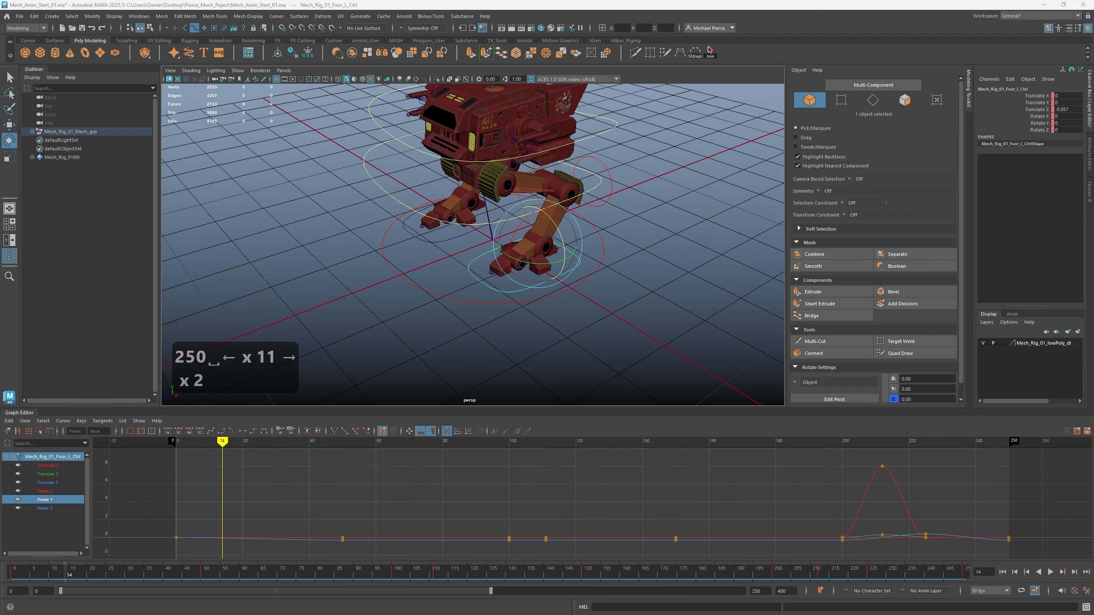
pyautogui.write('frames␣')
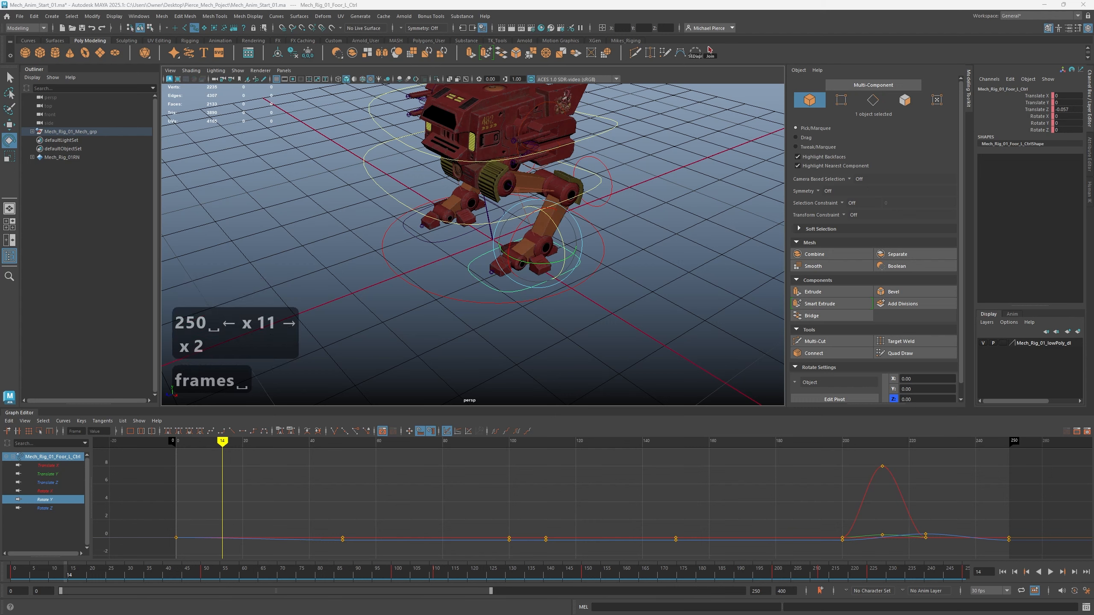
pyautogui.press('Up')
pyautogui.press('Down')
pyautogui.press('Right')
pyautogui.press('Right')
pyautogui.press('Right')
pyautogui.press('Right')
pyautogui.press('Right')
pyautogui.press('Right')
pyautogui.press('Right')
pyautogui.press('Right')
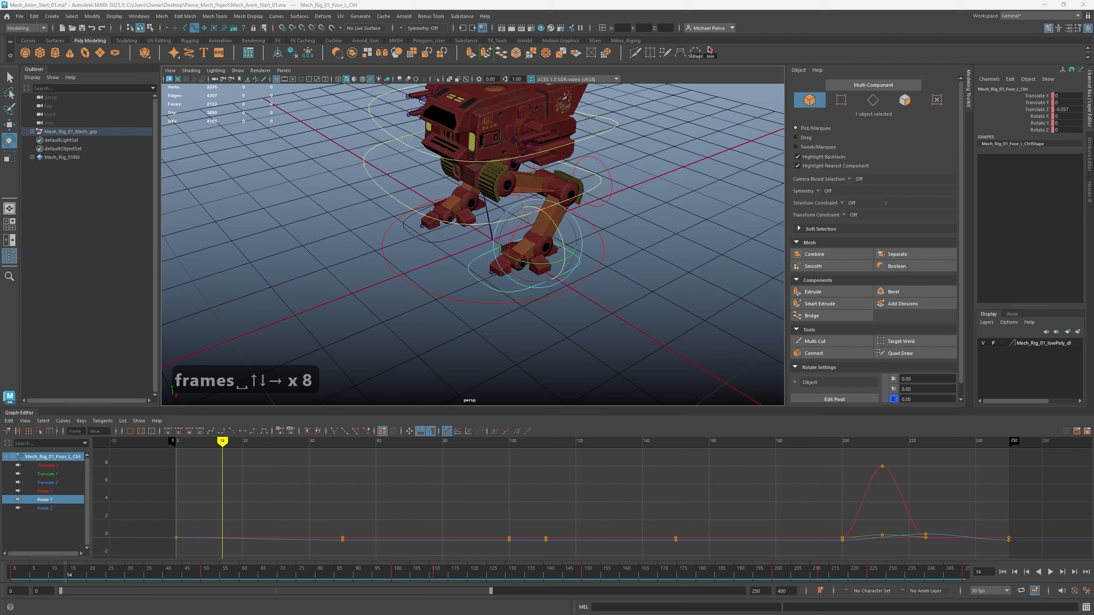
pyautogui.write('walk')
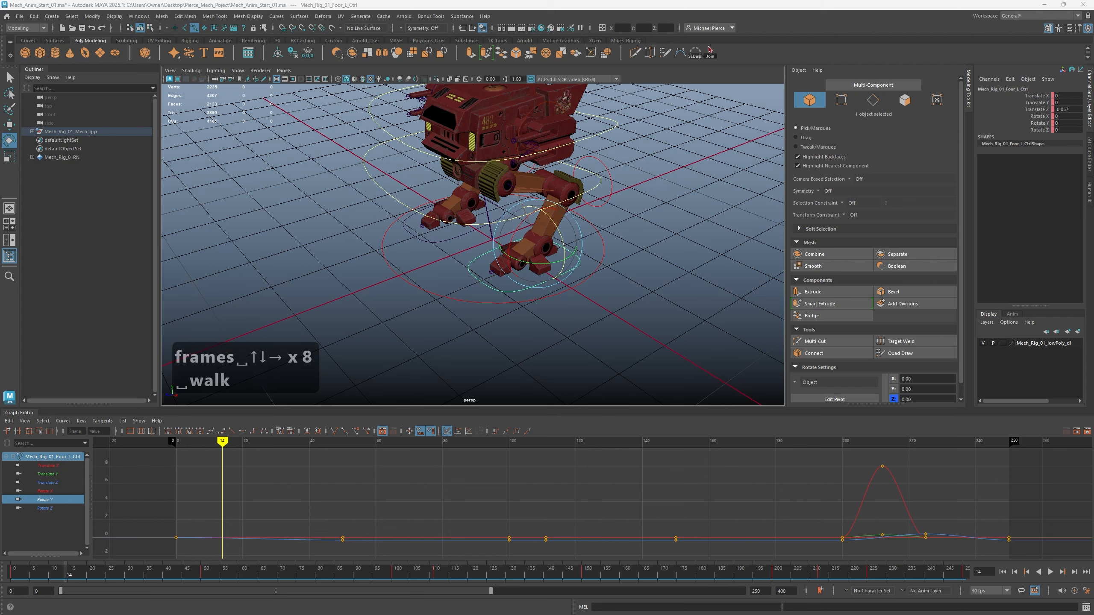
# Select the root and left foot controls together and save the scene
pyautogui.click(493, 321)
pyautogui.moveTo(413, 276); pyautogui.dragTo(477, 354)
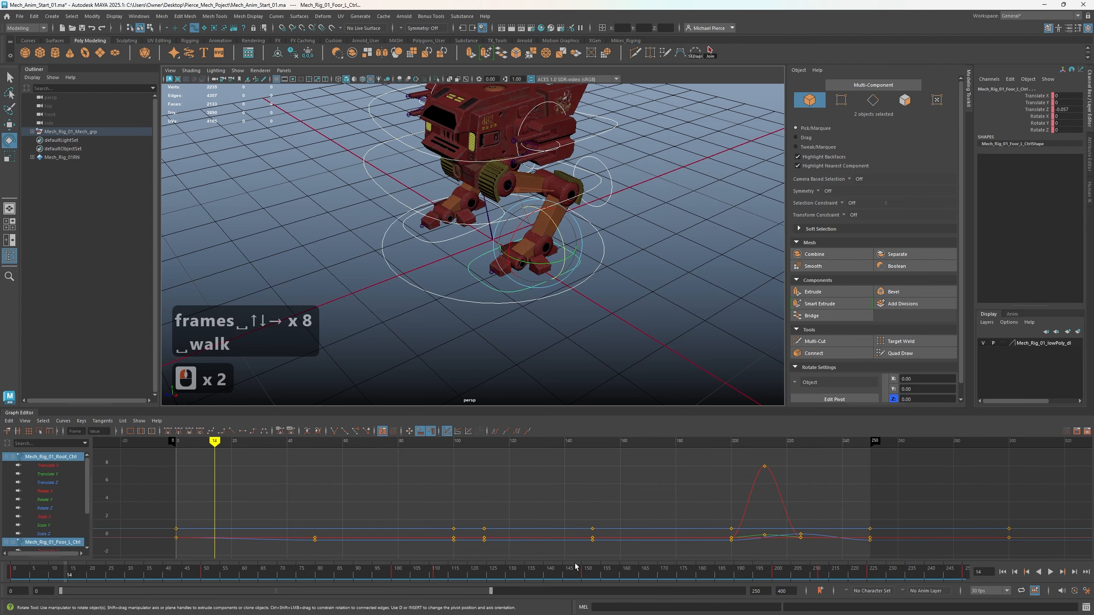
pyautogui.keyDown('alt'); pyautogui.moveTo(432, 323); pyautogui.dragTo(389, 322); pyautogui.keyUp('alt')
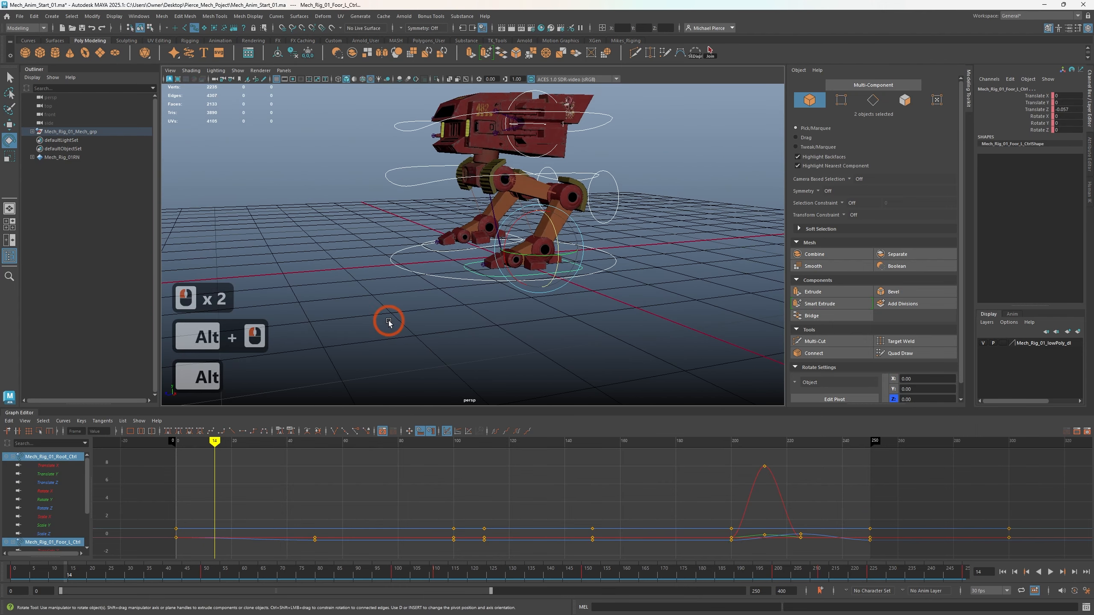
pyautogui.hotkey('ctrl', 's')
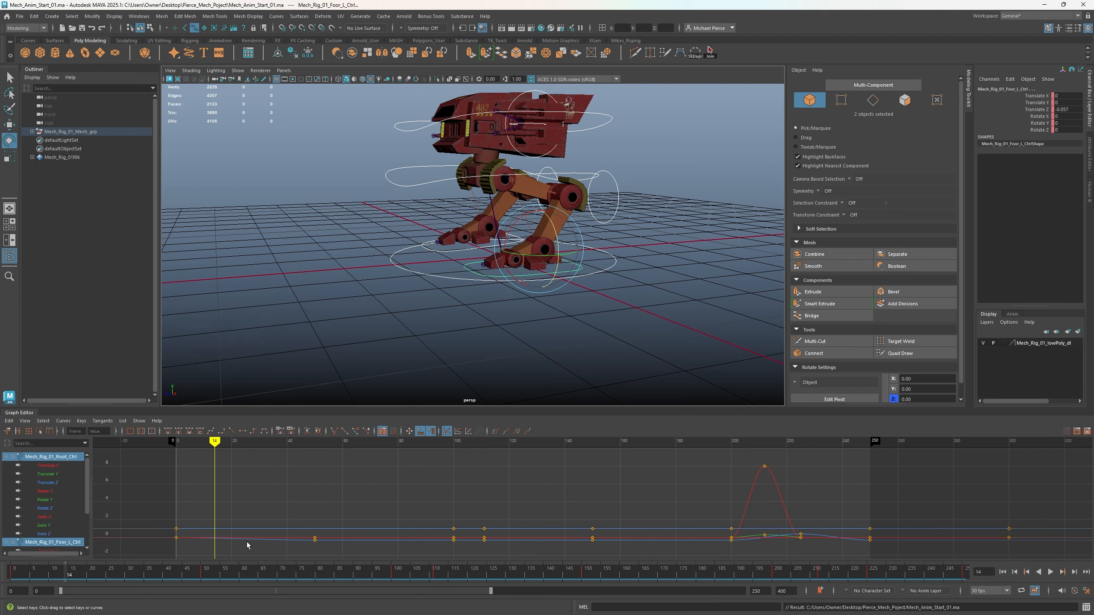
# Set the animation end time to frame 250 and collapse the Graph Editor
pyautogui.click(490, 591)
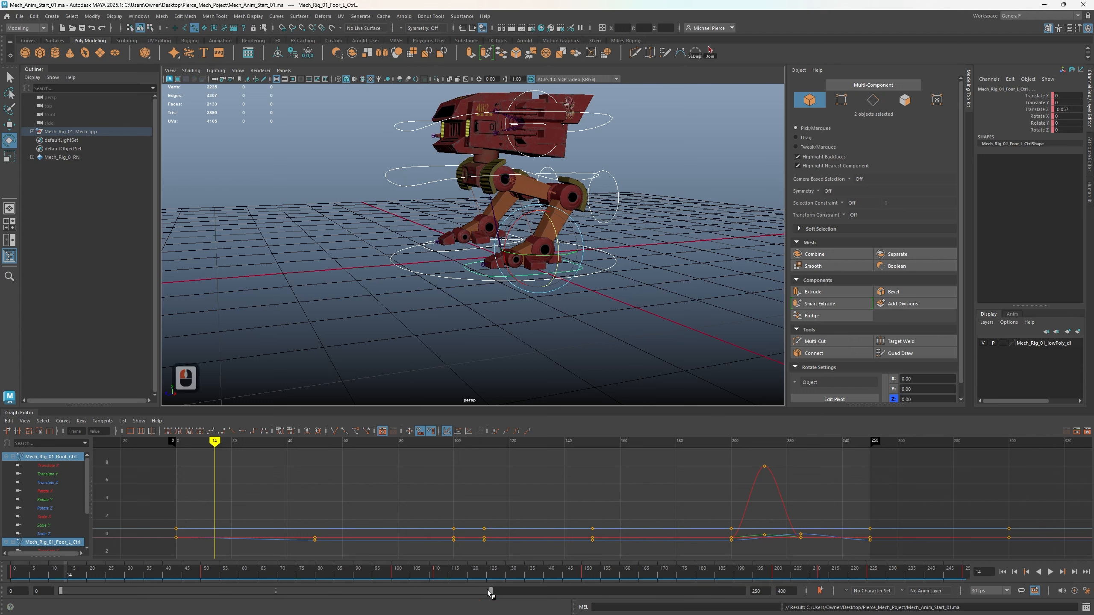
pyautogui.click(784, 591)
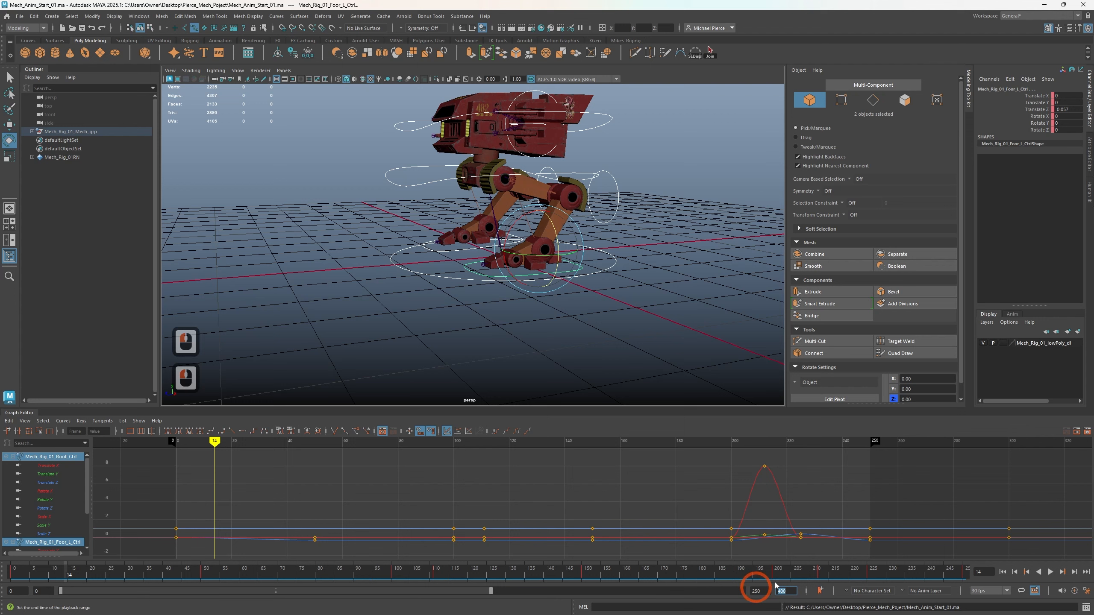
pyautogui.write('250')
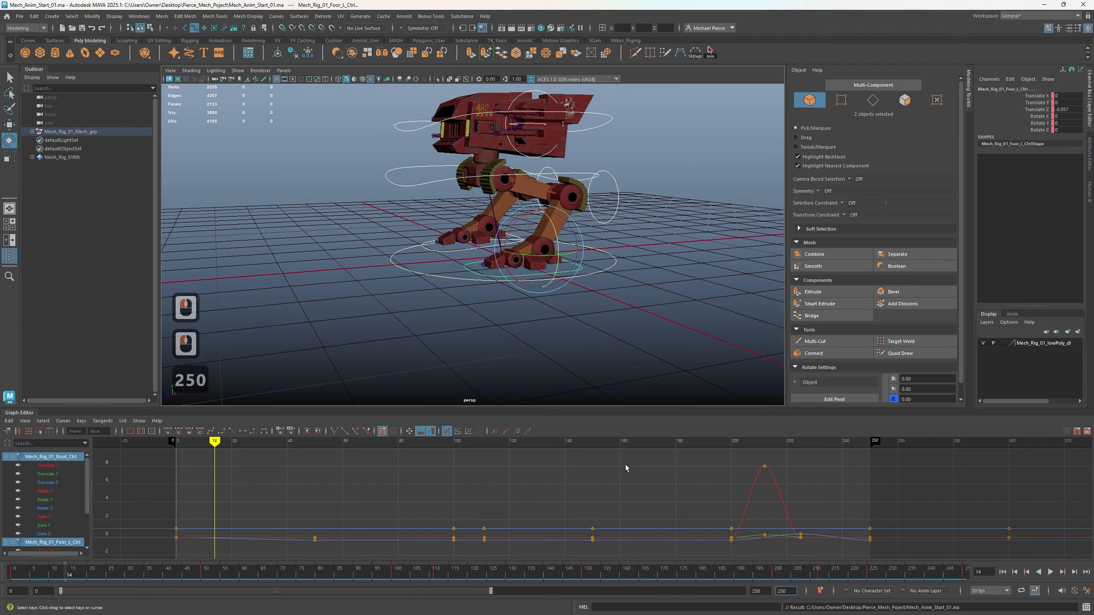
pyautogui.press('Return')
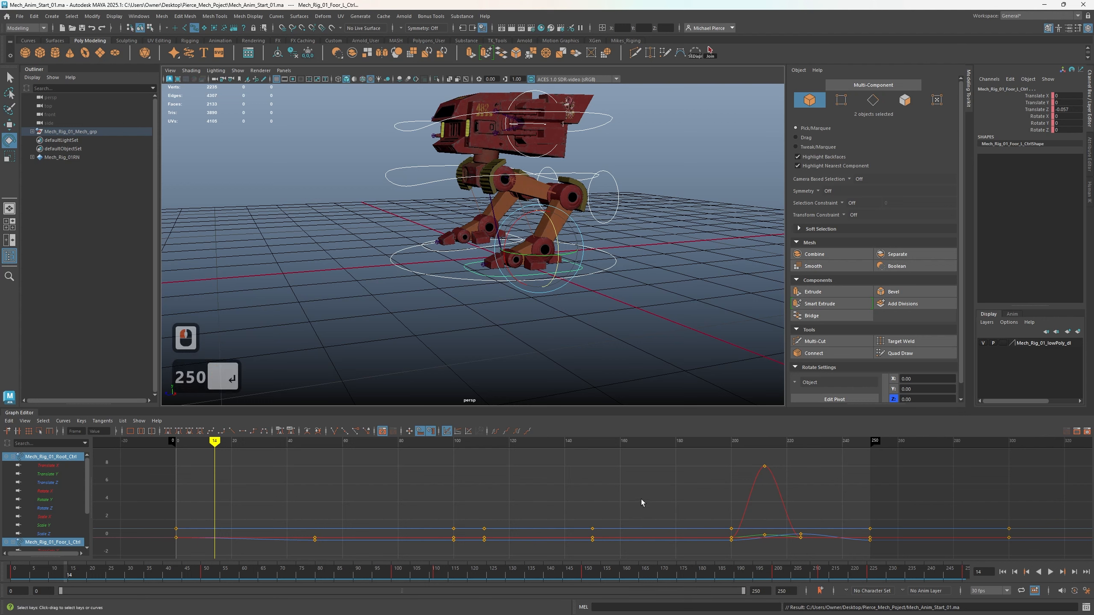
pyautogui.click(13, 412)
# Play through the mech's walk animation and inspect the legs and body up close from several angles
pyautogui.scroll(-3, 476, 403)
pyautogui.scroll(2, 442, 364)
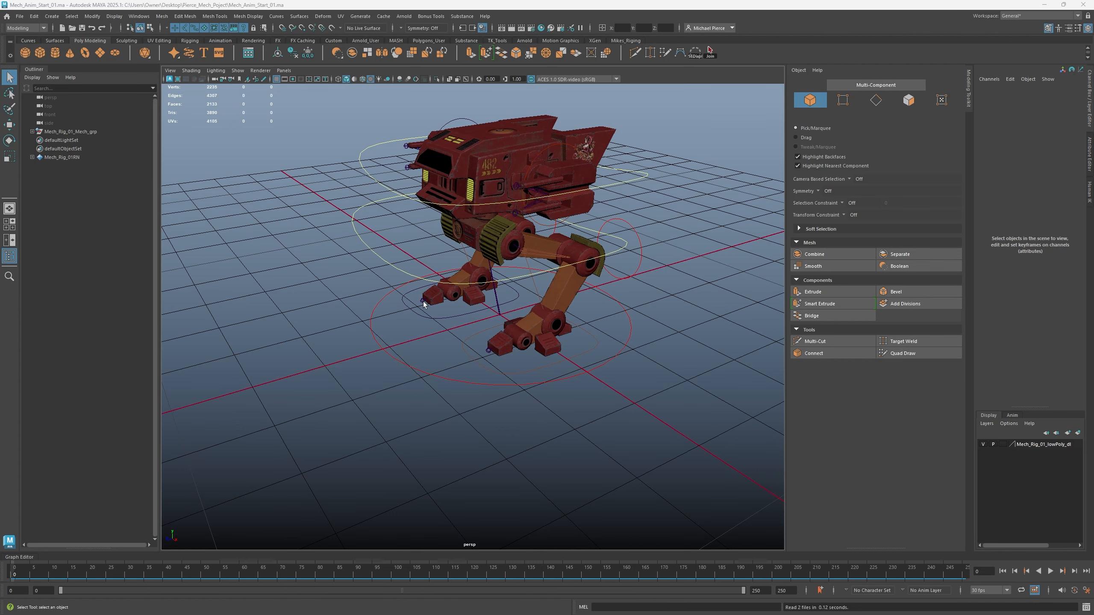
pyautogui.scroll(2, 308, 250)
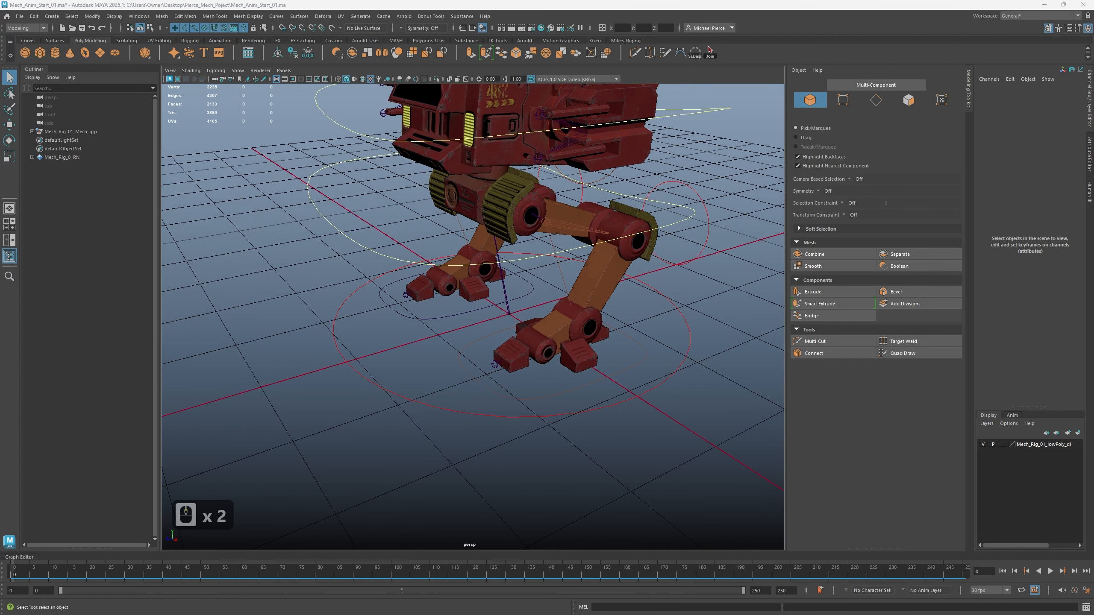
pyautogui.keyDown('alt'); pyautogui.moveTo(325, 351); pyautogui.dragTo(448, 405); pyautogui.keyUp('alt')
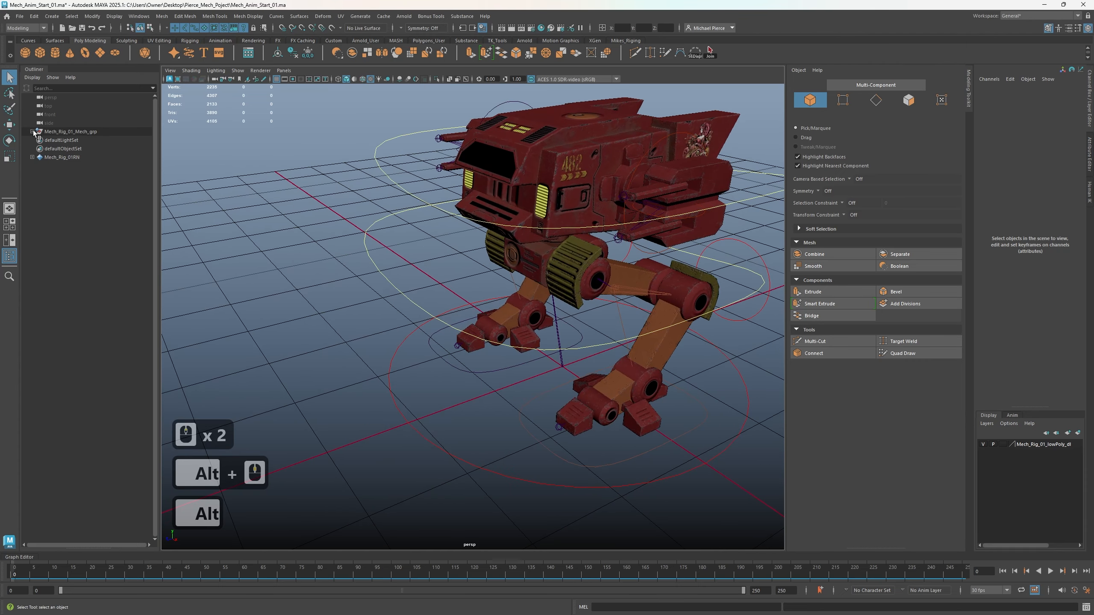
pyautogui.scroll(-3, 240, 293)
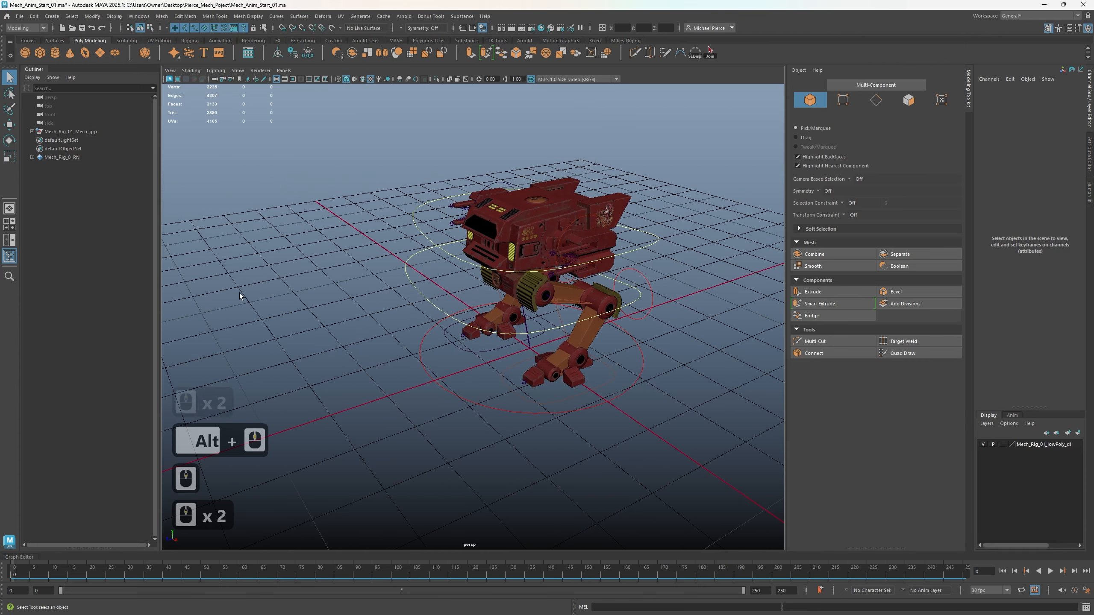
pyautogui.moveTo(795, 571); pyautogui.dragTo(977, 547)
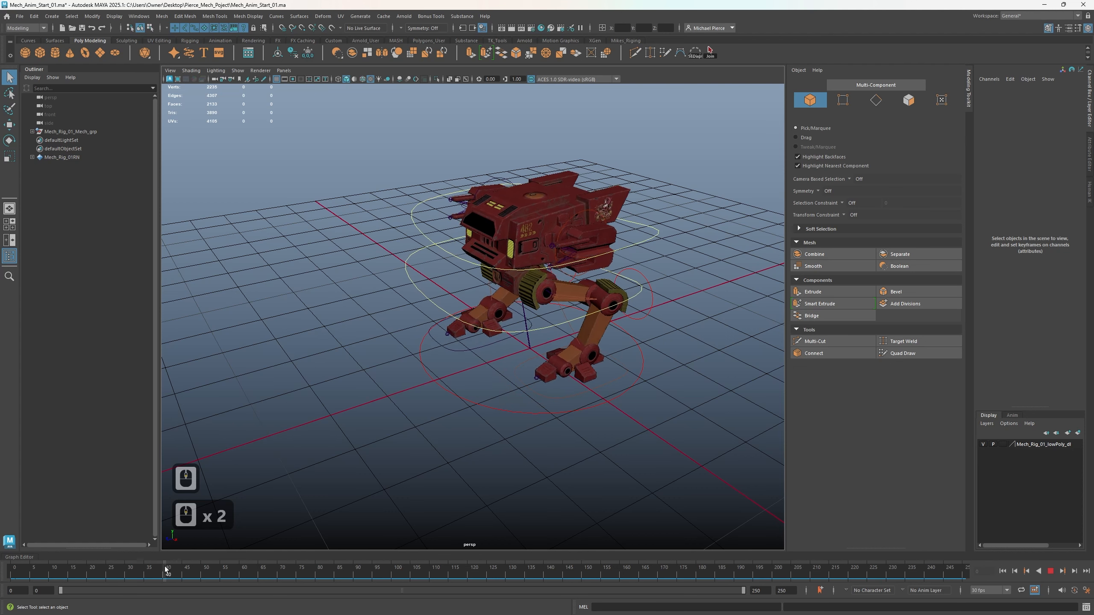
pyautogui.moveTo(983, 605); pyautogui.dragTo(8, 601)
pyautogui.scroll(2, 539, 415)
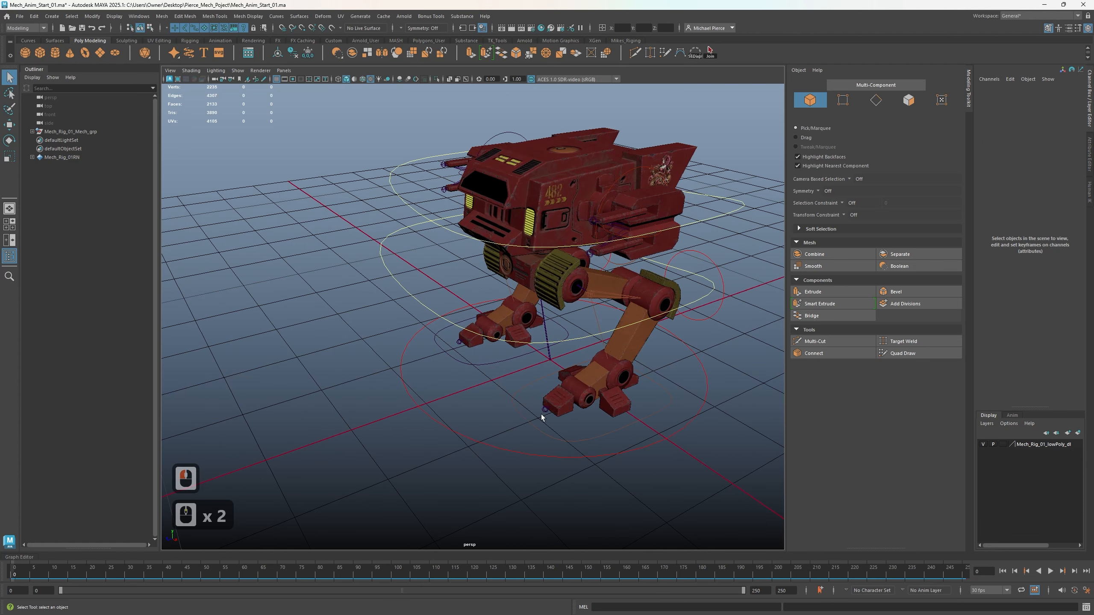
pyautogui.scroll(-2, 539, 416)
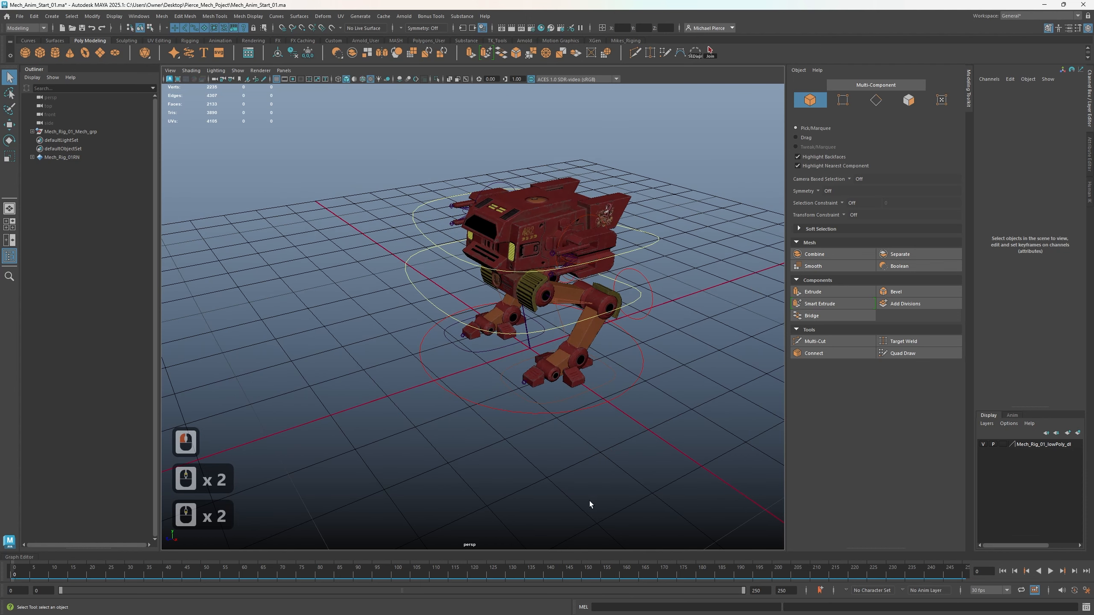
pyautogui.scroll(2, 454, 520)
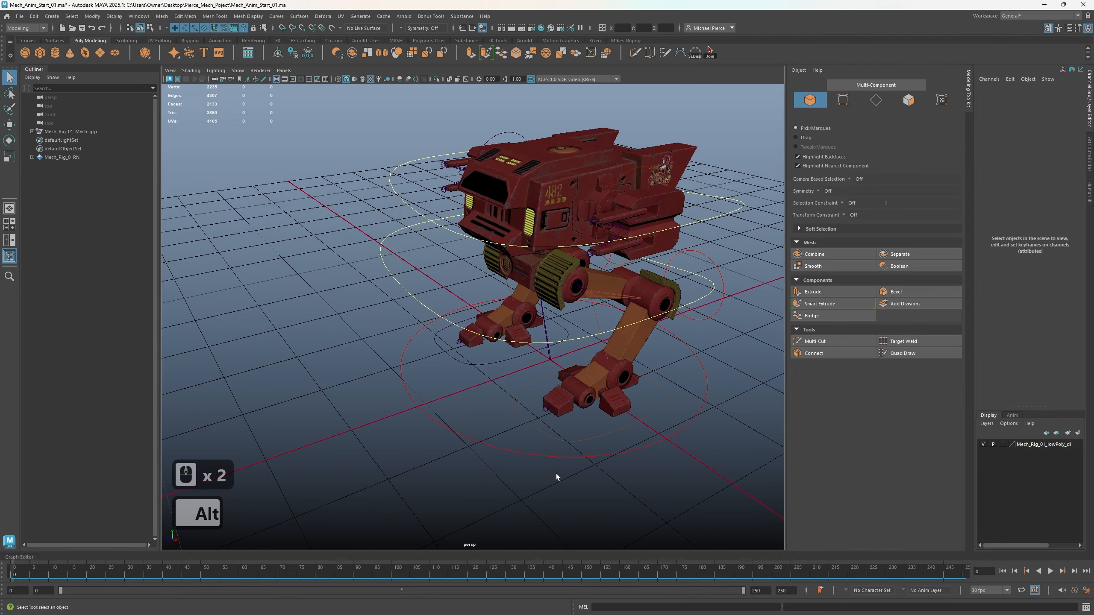
pyautogui.keyDown('alt'); pyautogui.moveTo(556, 473); pyautogui.dragTo(481, 418); pyautogui.keyUp('alt')
pyautogui.moveTo(482, 418)
pyautogui.keyDown('alt'); pyautogui.mouseDown(button='middle')
pyautogui.moveTo(455, 508)
pyautogui.moveTo(466, 406)
pyautogui.mouseUp(button='middle'); pyautogui.keyUp('alt')
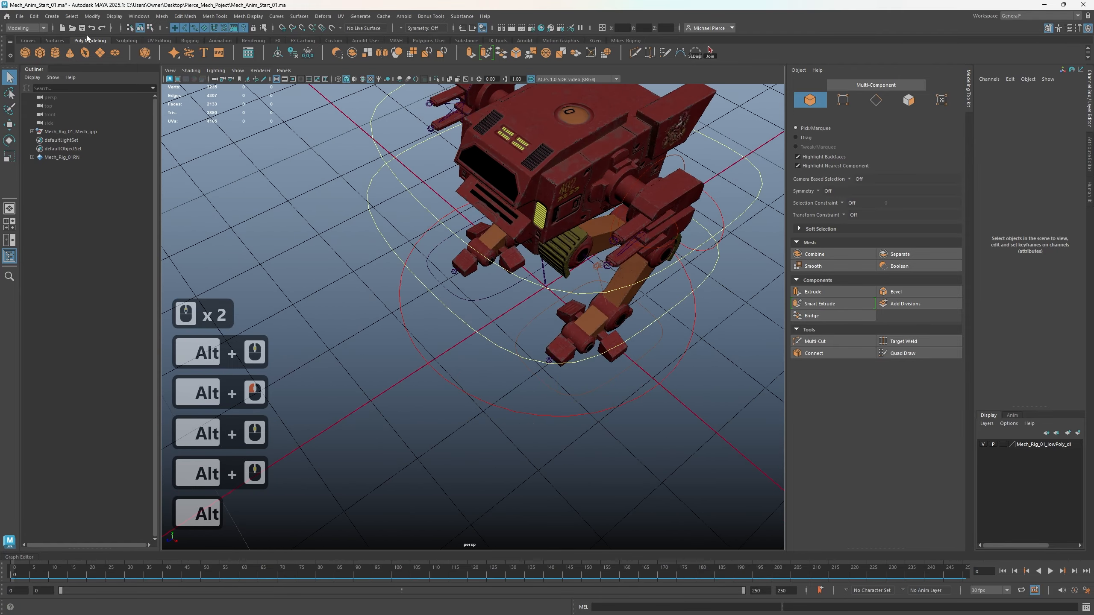
# Add a Select All by Type command to the Poly Modeling shelf as a shortcut and delete that new shortcut
pyautogui.click(111, 30)
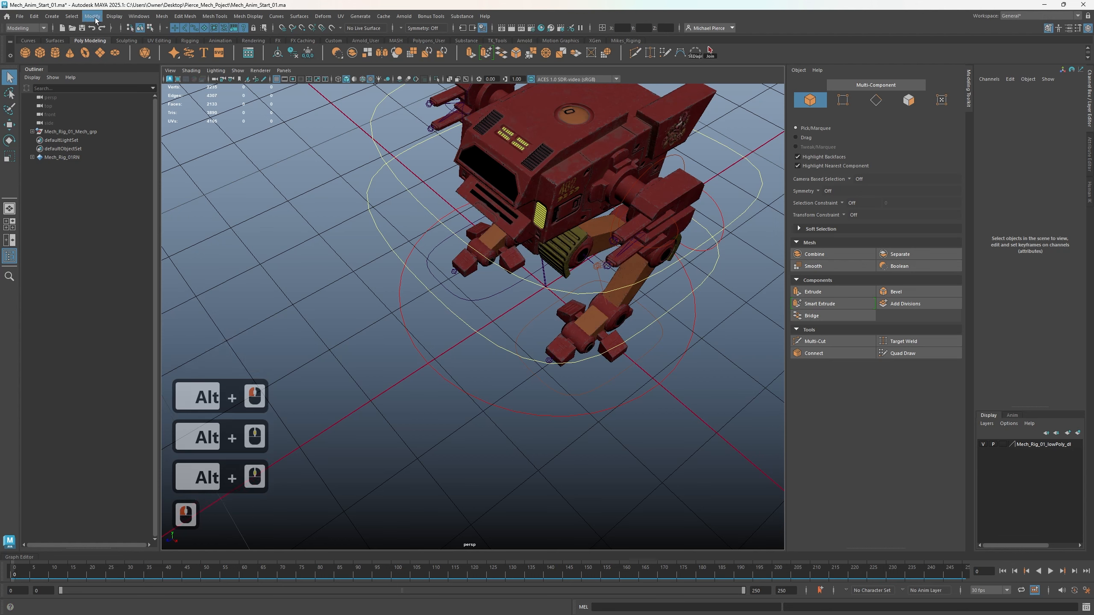
pyautogui.click(72, 19)
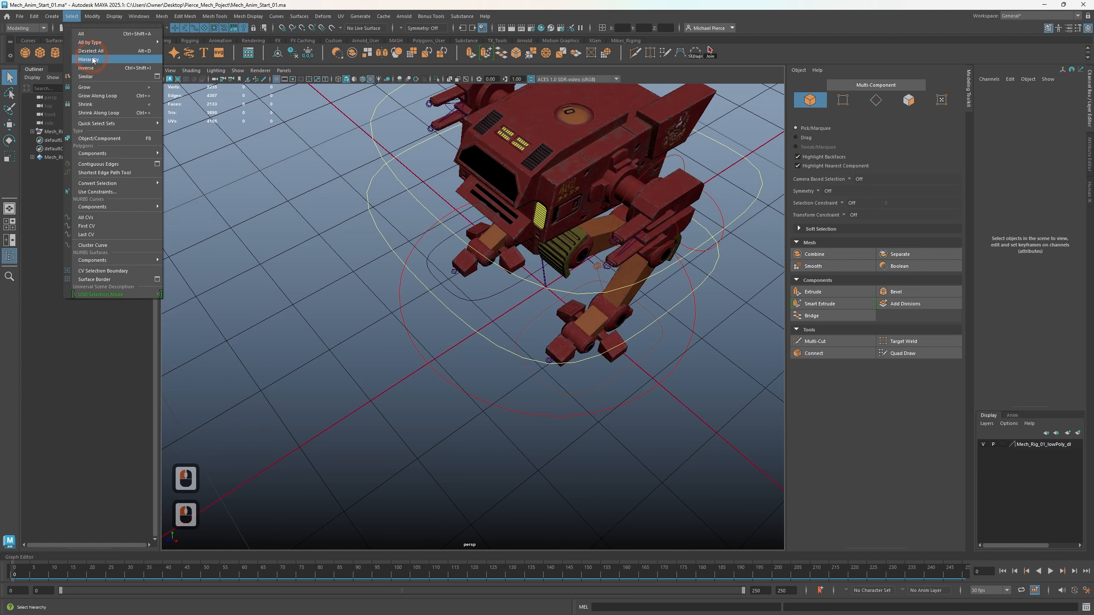
pyautogui.moveTo(108, 43)
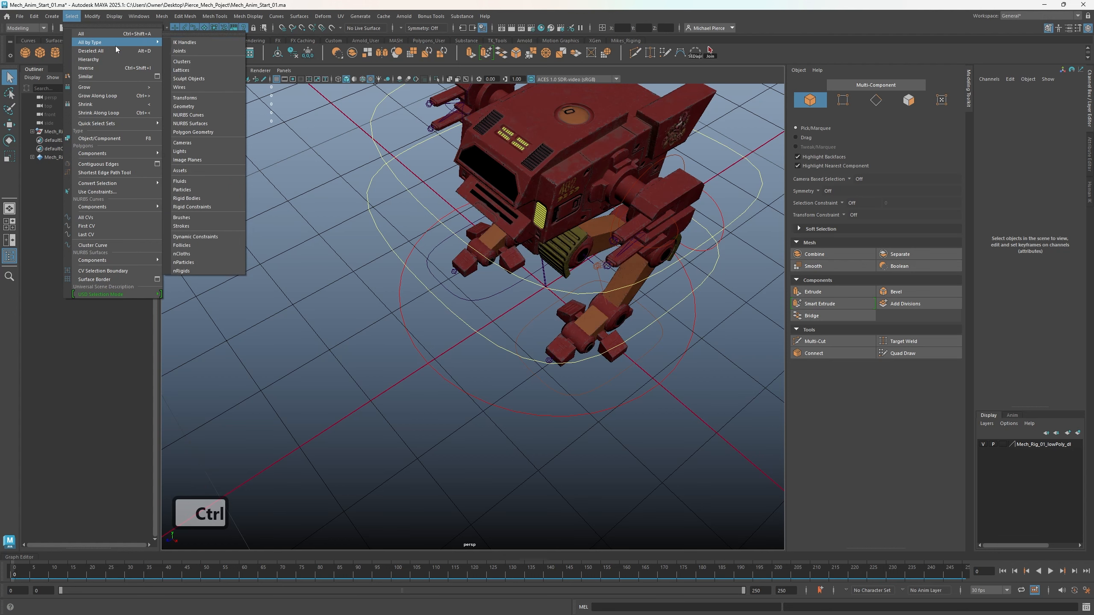
pyautogui.keyDown('ctrl'); pyautogui.keyDown('shift'); pyautogui.click(184, 42); pyautogui.keyUp('shift'); pyautogui.keyUp('ctrl')
pyautogui.rightClick(725, 51)
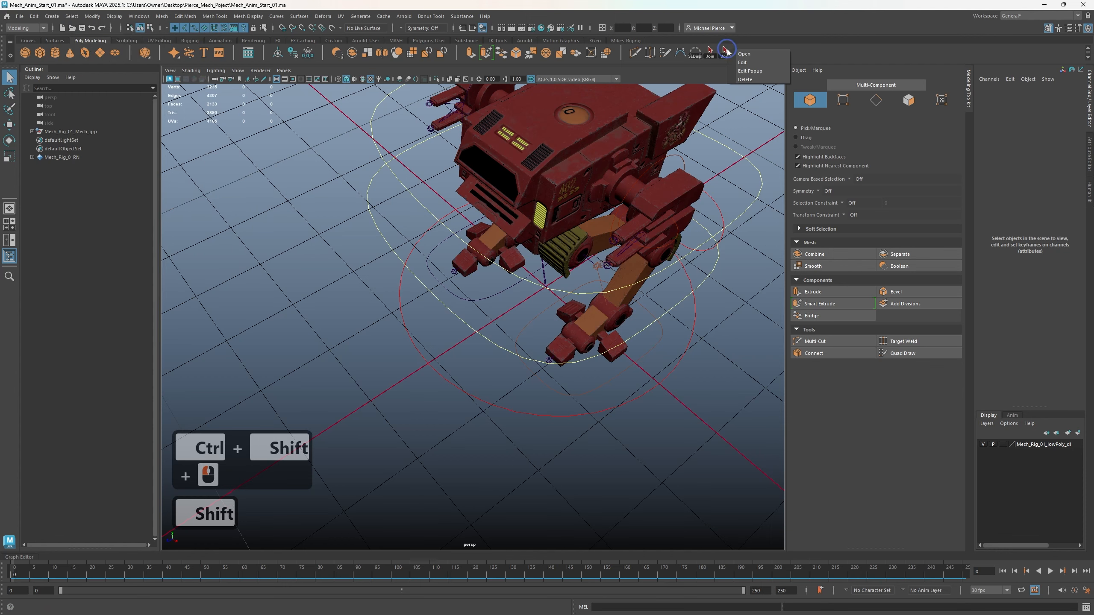
pyautogui.click(770, 80)
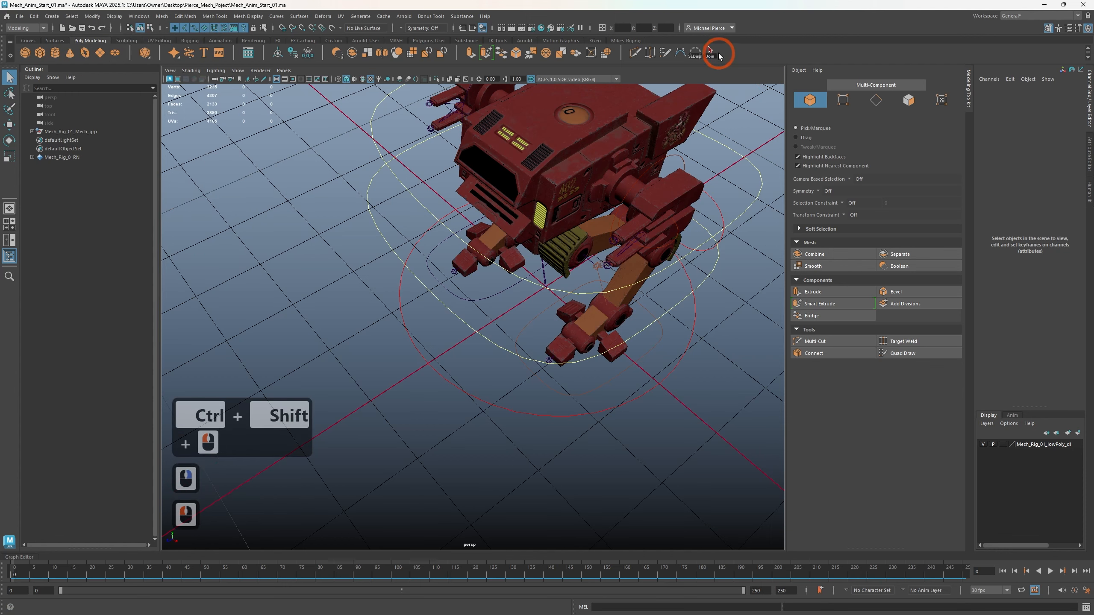
# Select all joints in the mech rig with the existing shelf shortcut
pyautogui.click(713, 54)
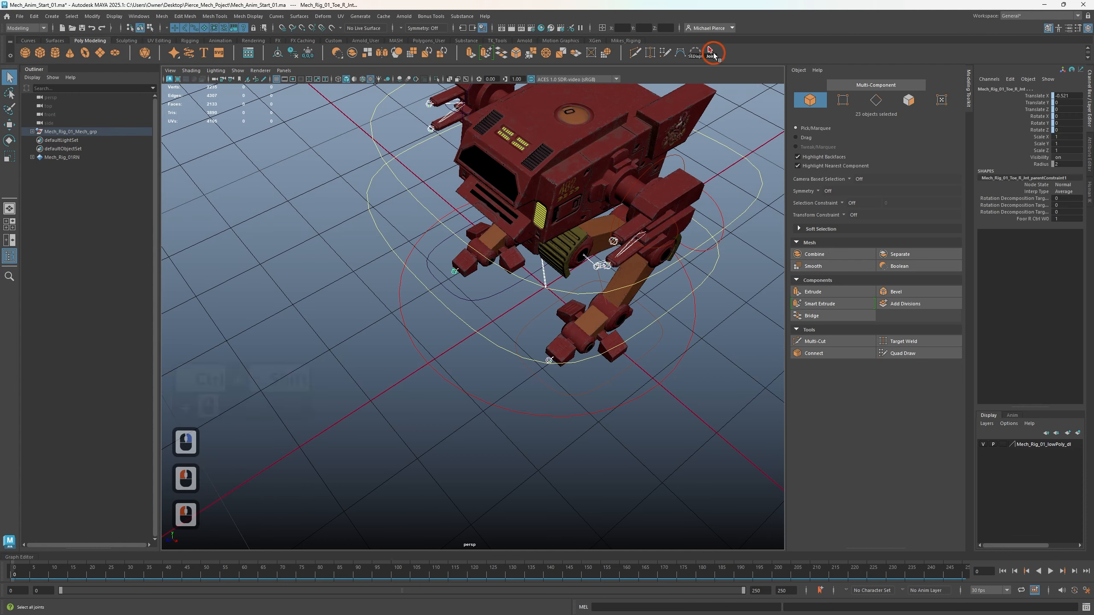
pyautogui.keyDown('alt'); pyautogui.moveTo(291, 396); pyautogui.dragTo(349, 351); pyautogui.keyUp('alt')
pyautogui.keyDown('alt'); pyautogui.moveTo(350, 357); pyautogui.dragTo(356, 442, button='middle'); pyautogui.keyUp('alt')
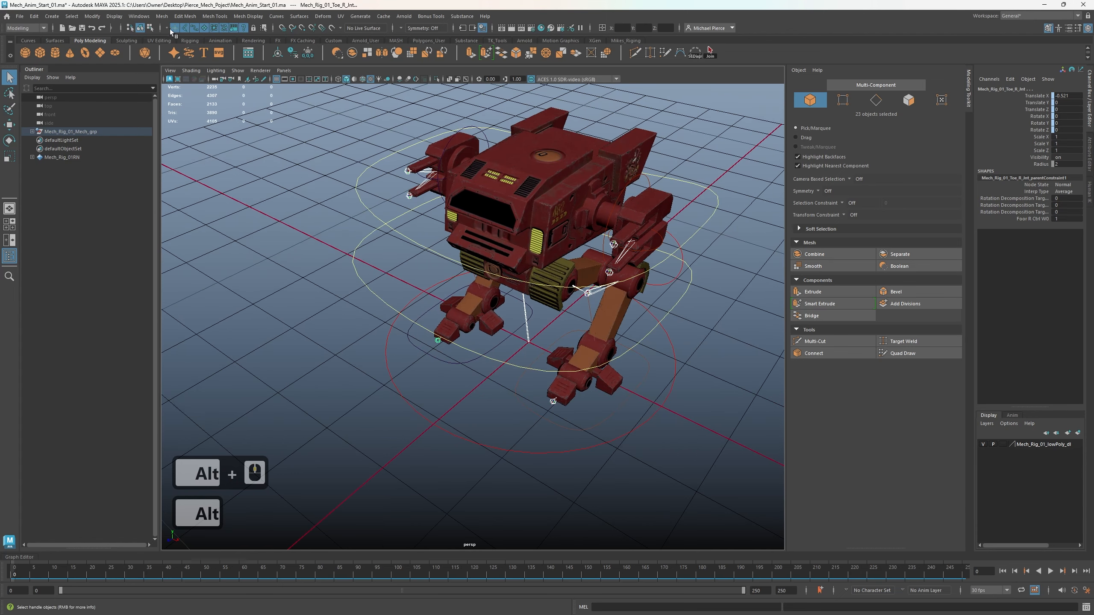
# Turn off all object types in the selection mask
pyautogui.moveTo(175, 28); pyautogui.dragTo(180, 51, button='right')
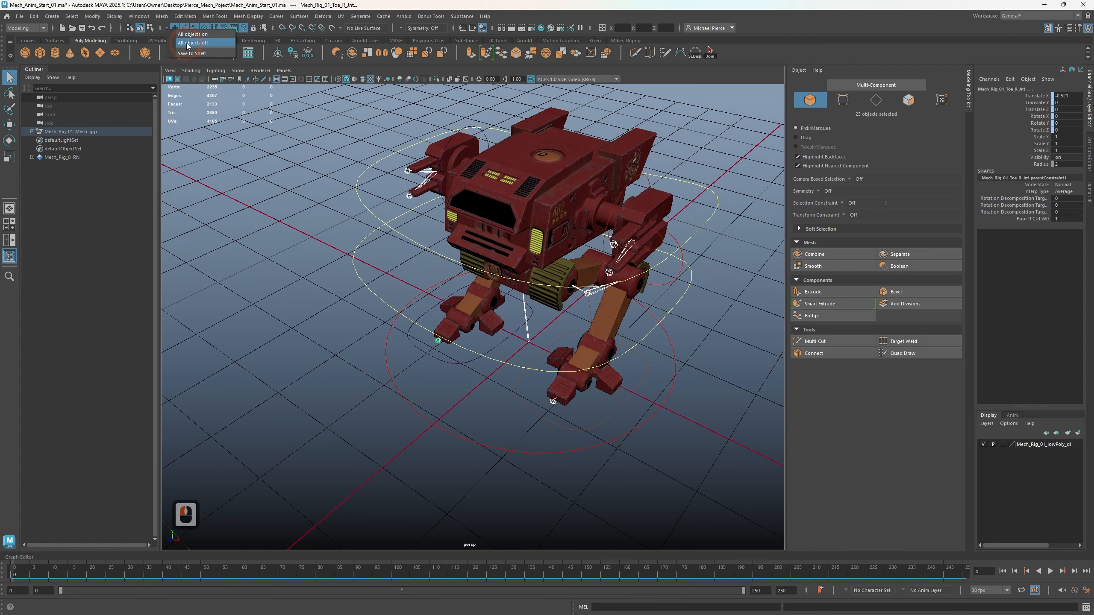
pyautogui.click(187, 43)
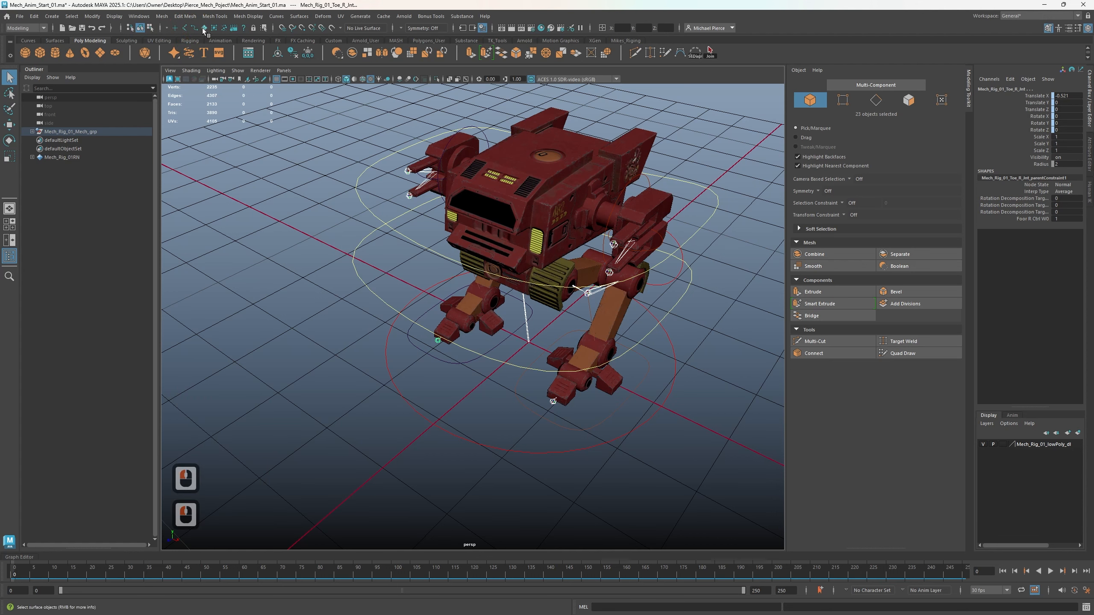
# Enable surface objects in the selection mask and add all the mech's mesh parts to the selected joints
pyautogui.click(204, 27)
pyautogui.scroll(-2, 356, 195)
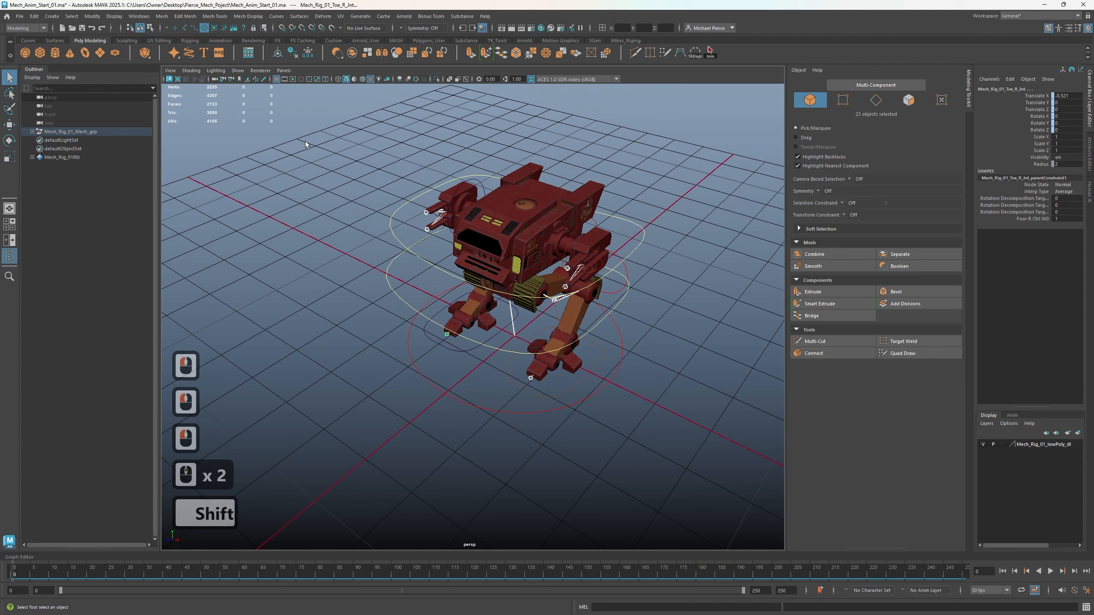
pyautogui.keyDown('shift'); pyautogui.moveTo(340, 141); pyautogui.dragTo(679, 429); pyautogui.keyUp('shift')
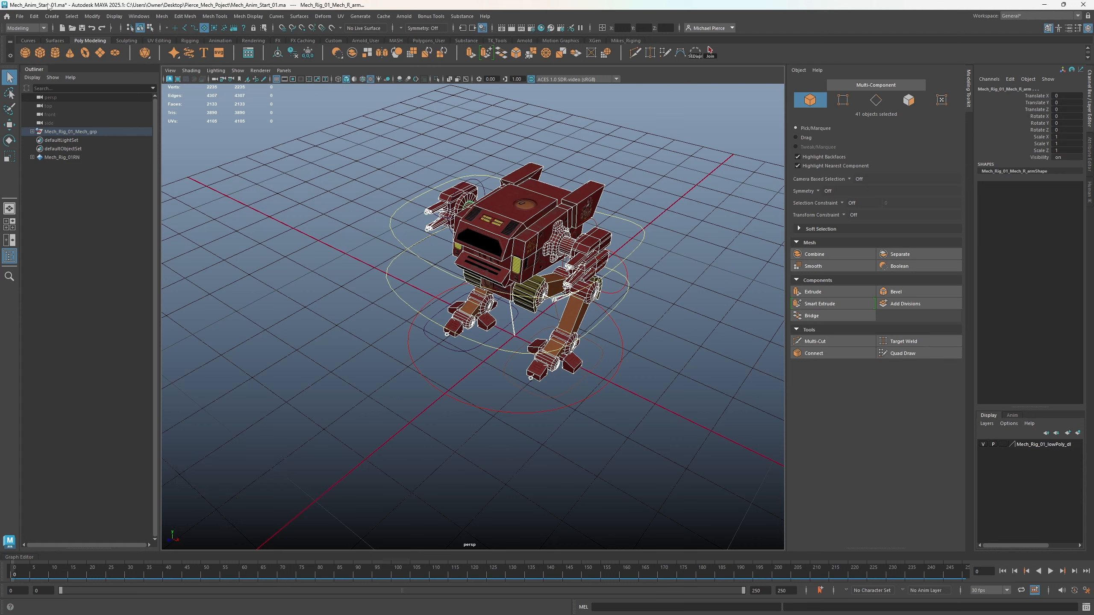
# Bake the simulation for the selected joints and meshes over the time slider range with the existing options, and check the baked mech
pyautogui.click(35, 17)
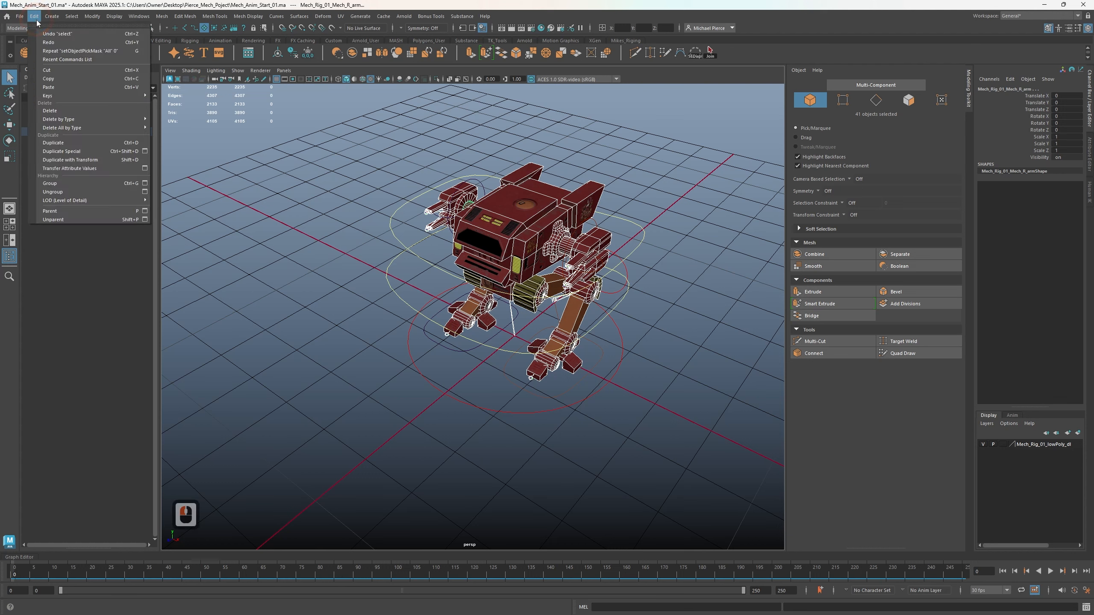
pyautogui.moveTo(79, 97)
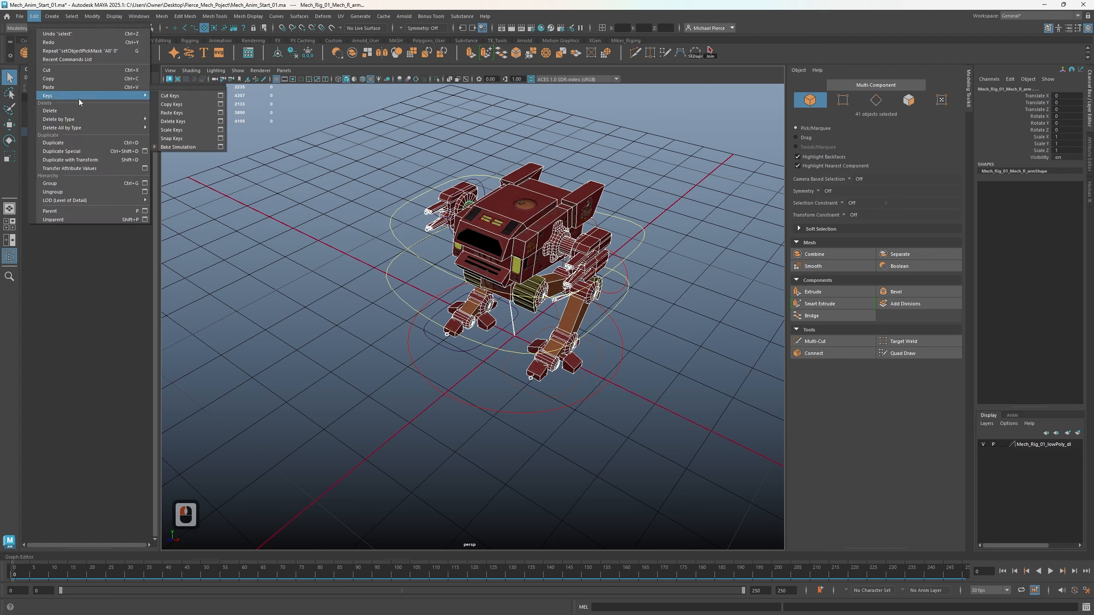
pyautogui.click(220, 147)
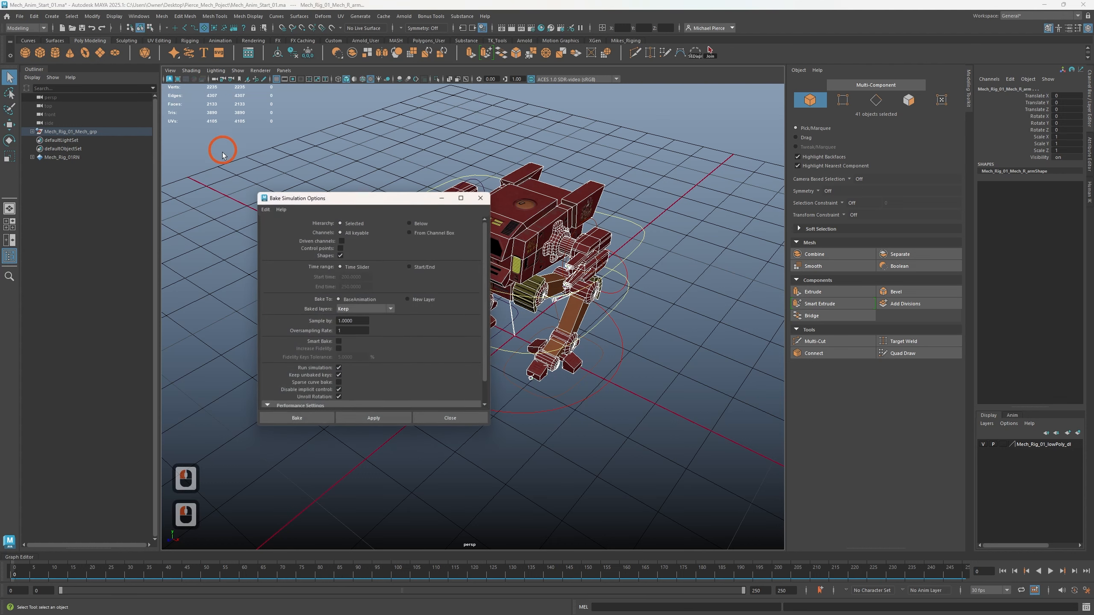
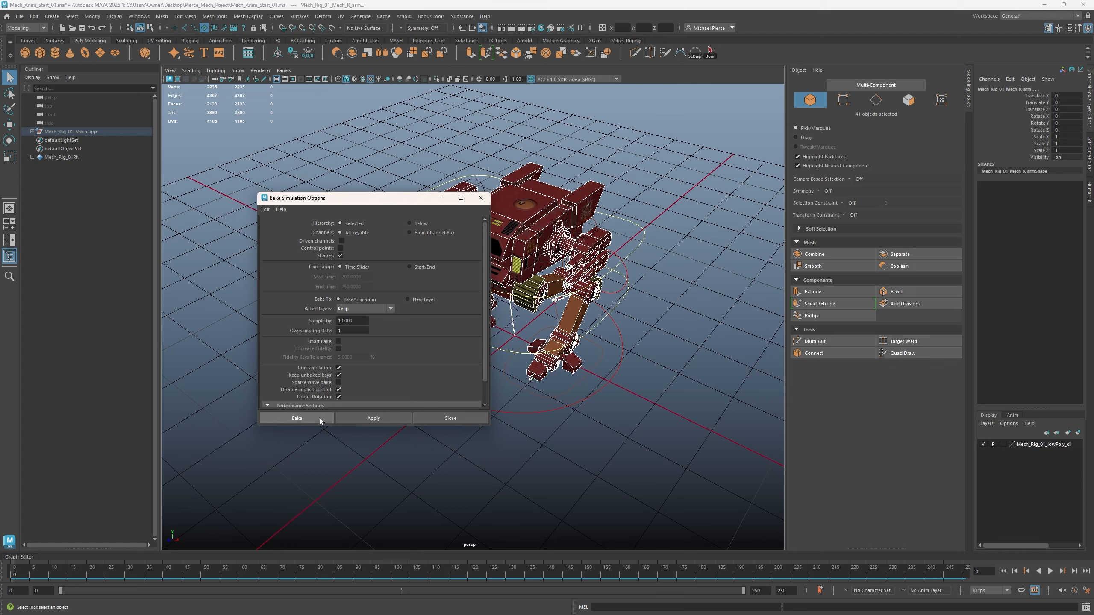
pyautogui.click(296, 420)
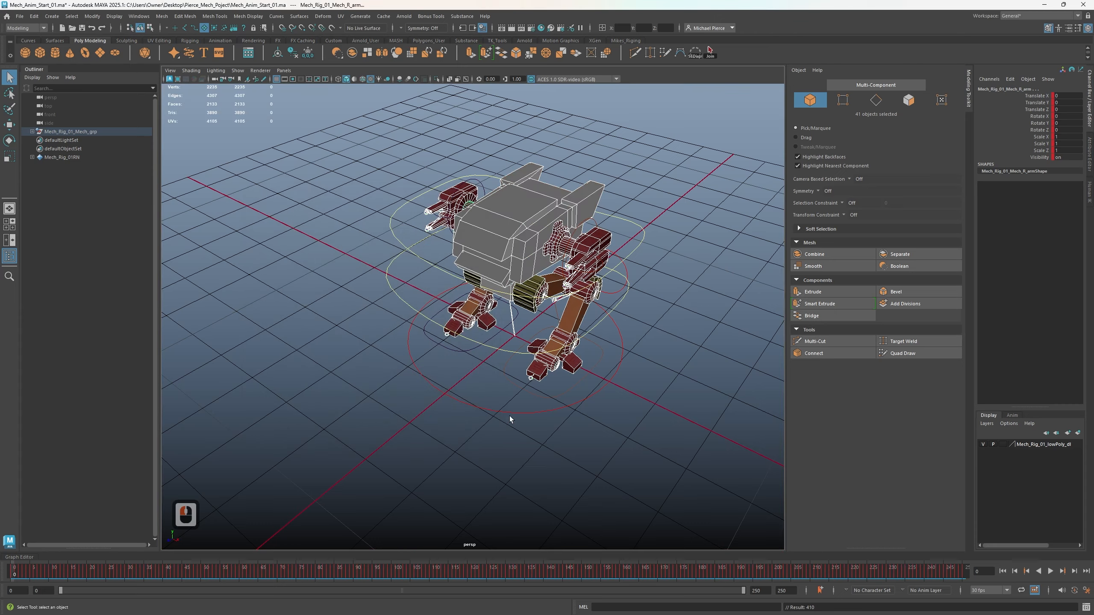
pyautogui.moveTo(51, 573); pyautogui.dragTo(5, 554)
pyautogui.scroll(2, 596, 381)
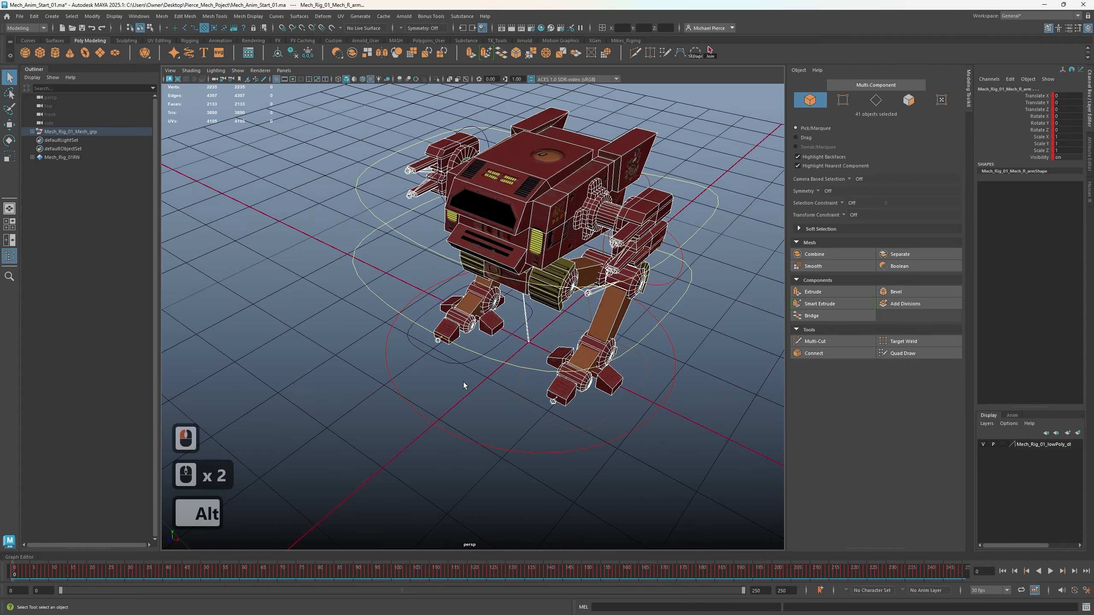
pyautogui.moveTo(463, 382)
pyautogui.keyDown('alt'); pyautogui.mouseDown()
pyautogui.moveTo(416, 374)
pyautogui.moveTo(446, 382)
pyautogui.mouseUp(); pyautogui.keyUp('alt')
pyautogui.keyDown('alt'); pyautogui.moveTo(446, 381); pyautogui.dragTo(419, 363, button='middle'); pyautogui.keyUp('alt')
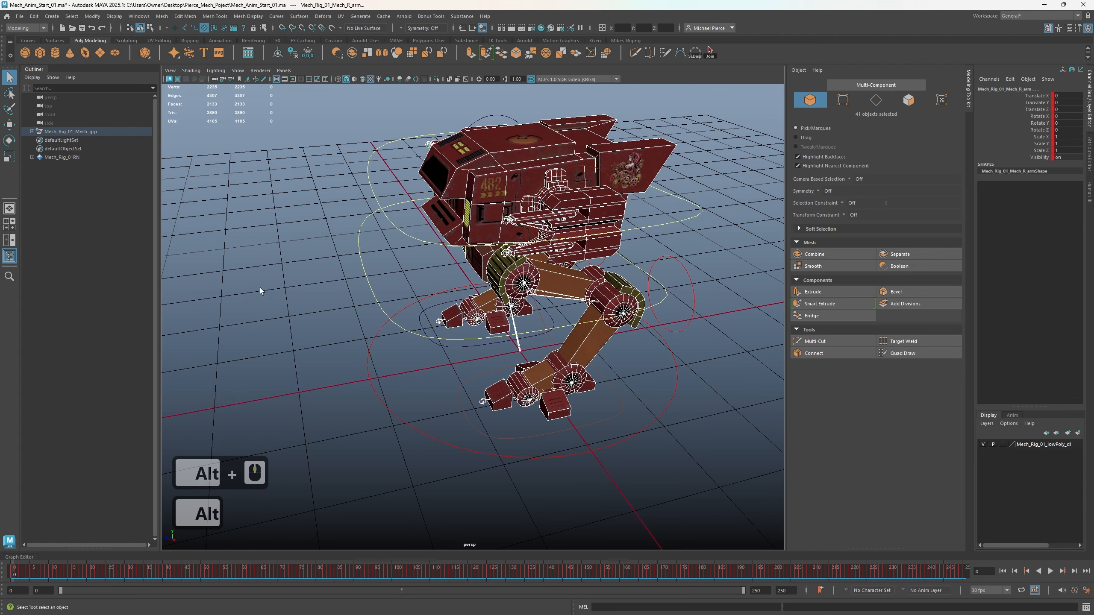
# Export the selection as FBX with Animation enabled, replacing SM_Mech_One_File.fbx, and dismiss the export report
pyautogui.click(18, 16)
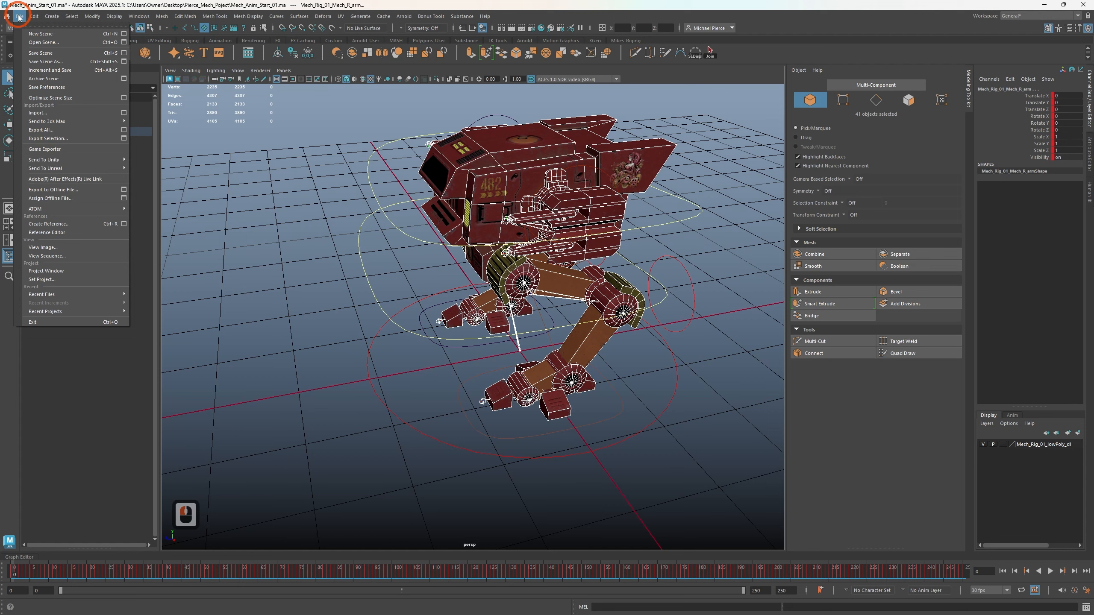
pyautogui.click(49, 139)
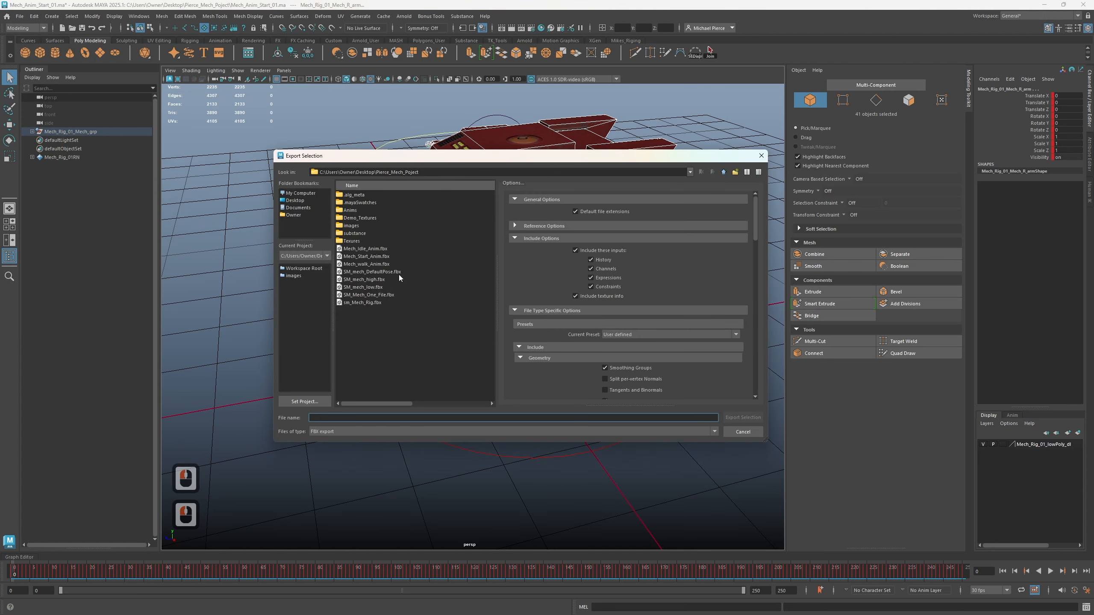
pyautogui.scroll(-7, 601, 349)
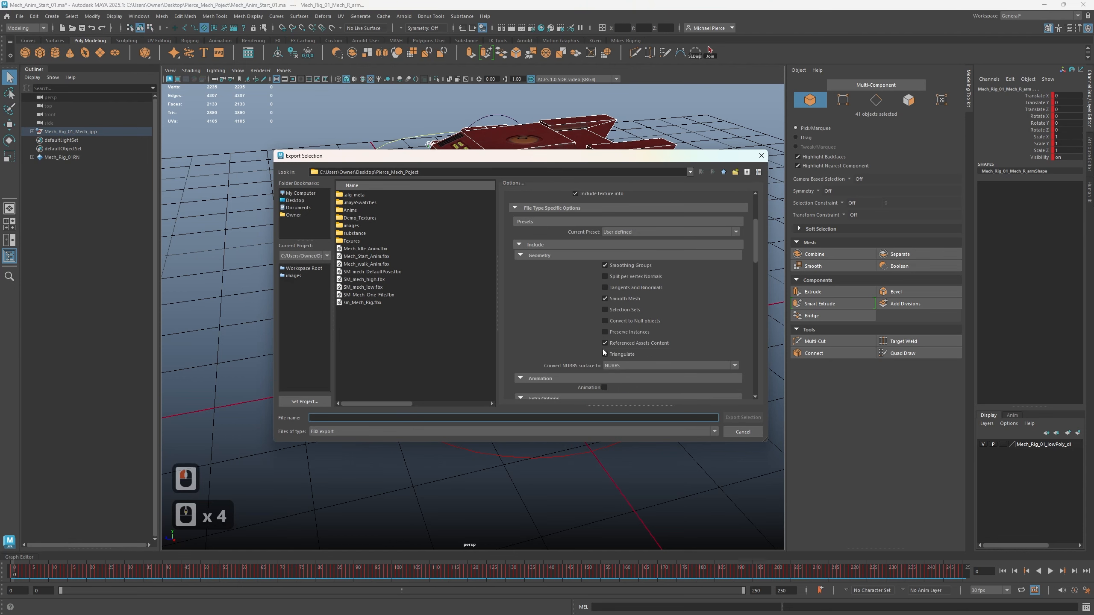
pyautogui.click(604, 310)
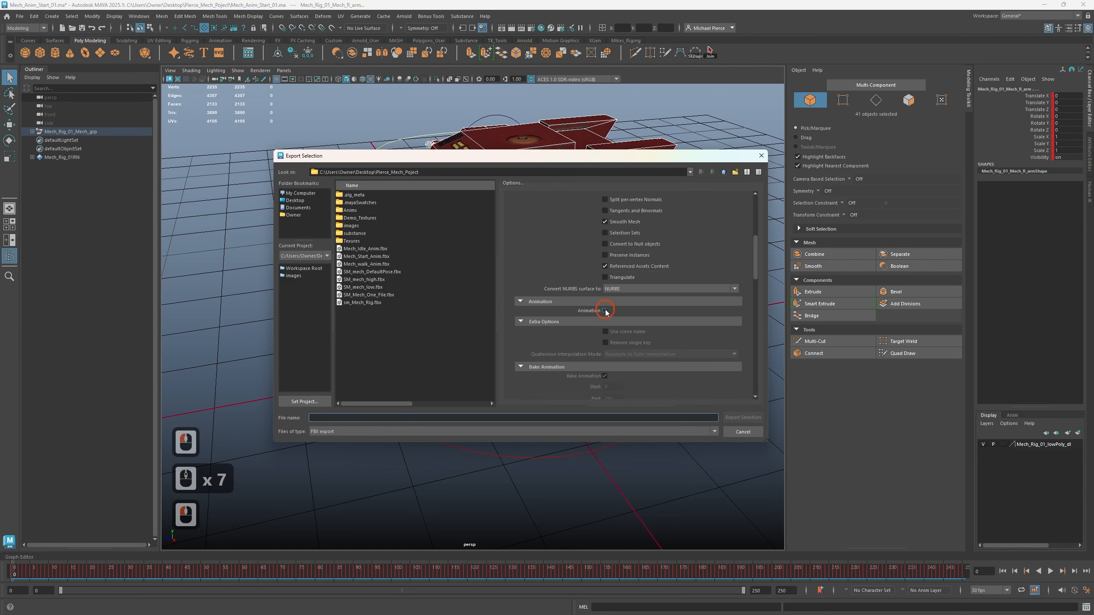
pyautogui.scroll(-2, 617, 348)
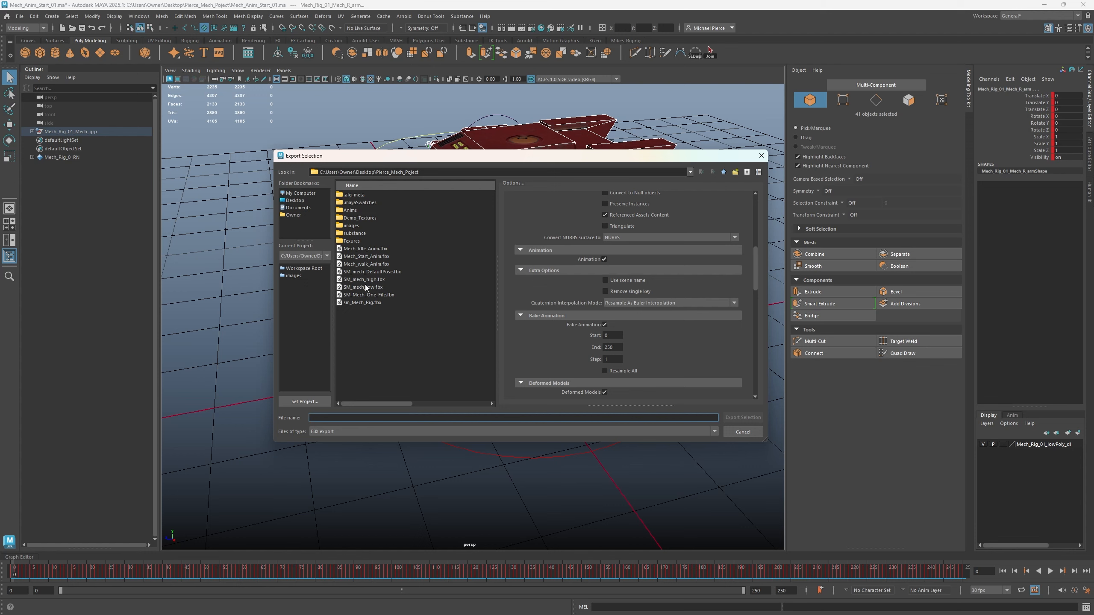
pyautogui.click(367, 298)
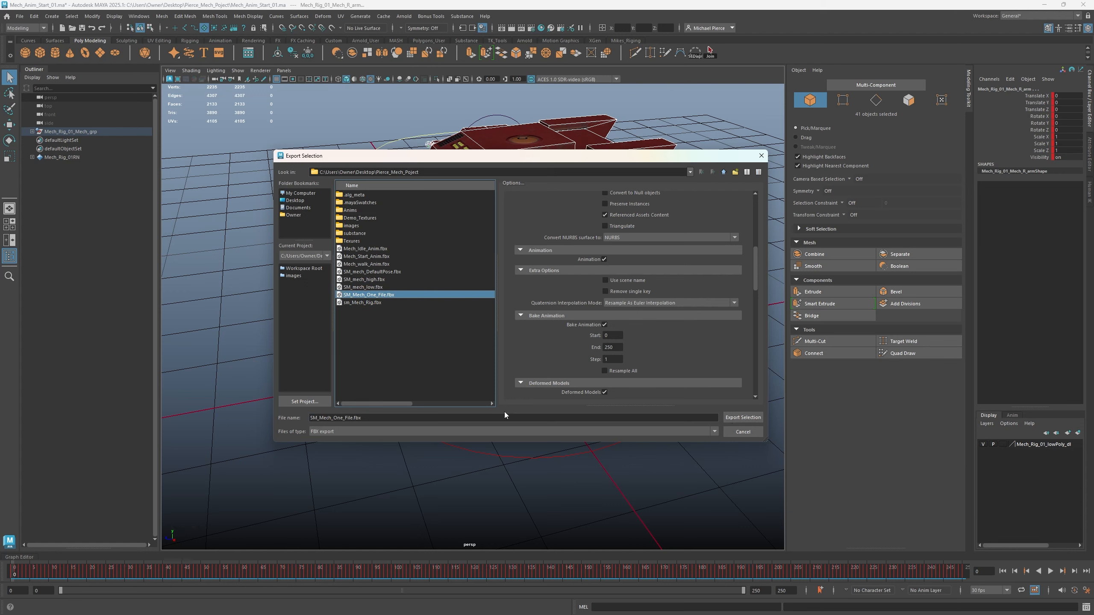
pyautogui.click(743, 417)
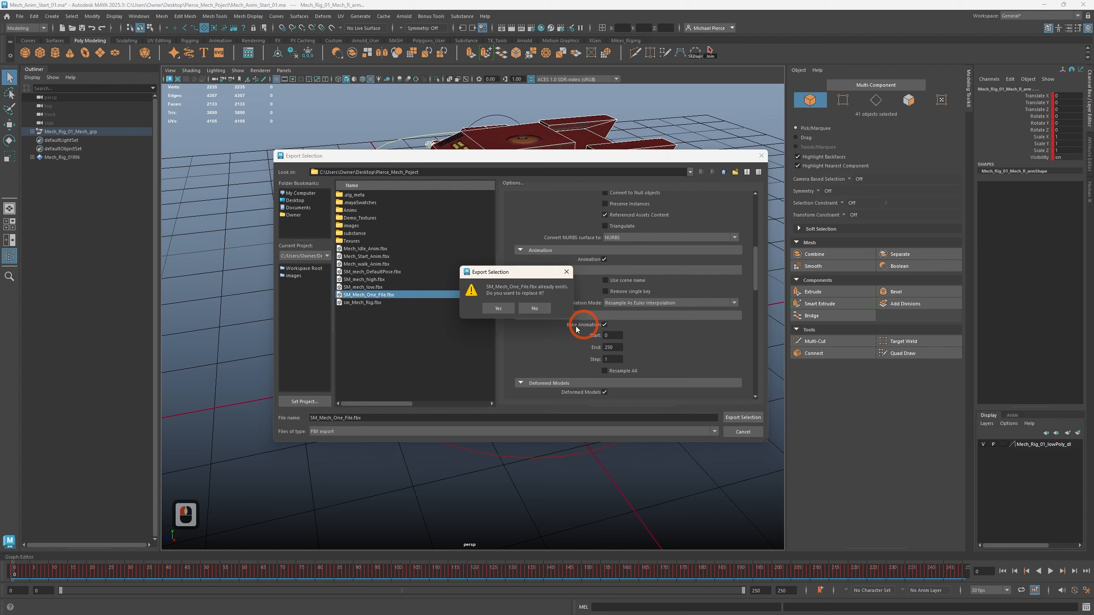
pyautogui.click(498, 307)
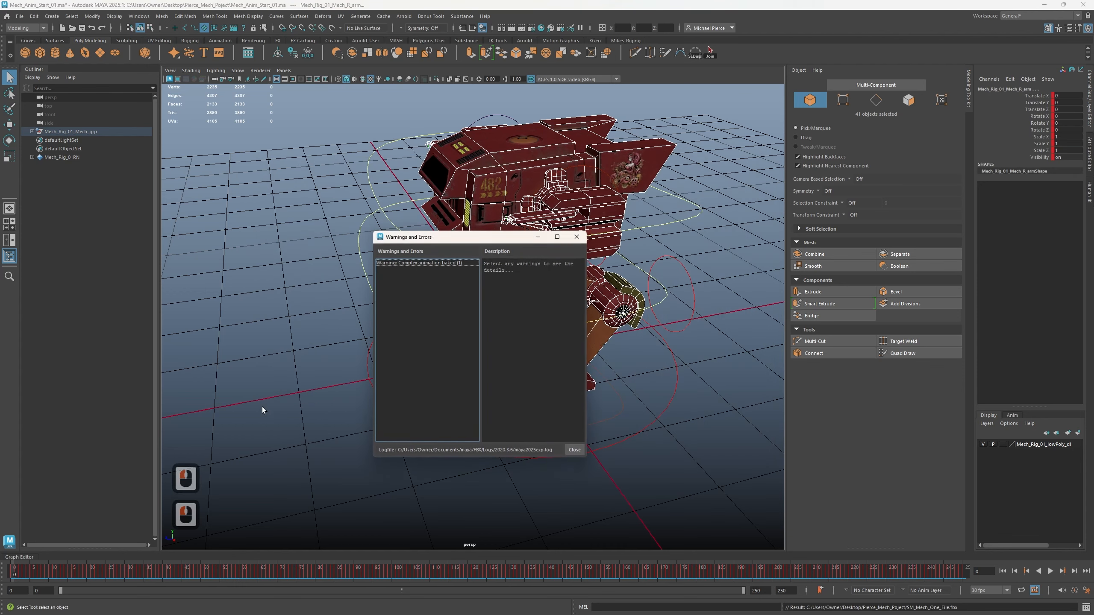
pyautogui.click(569, 448)
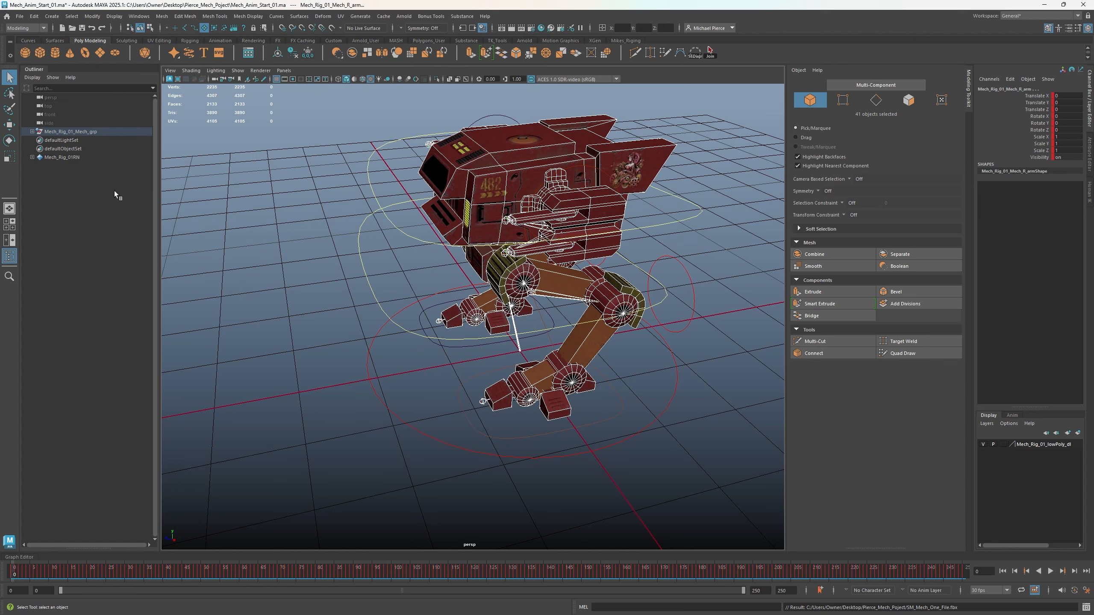
# Export the selection as FBX with Animation disabled, replacing sm_Mech_Rig.fbx, and dismiss the export report
pyautogui.click(20, 16)
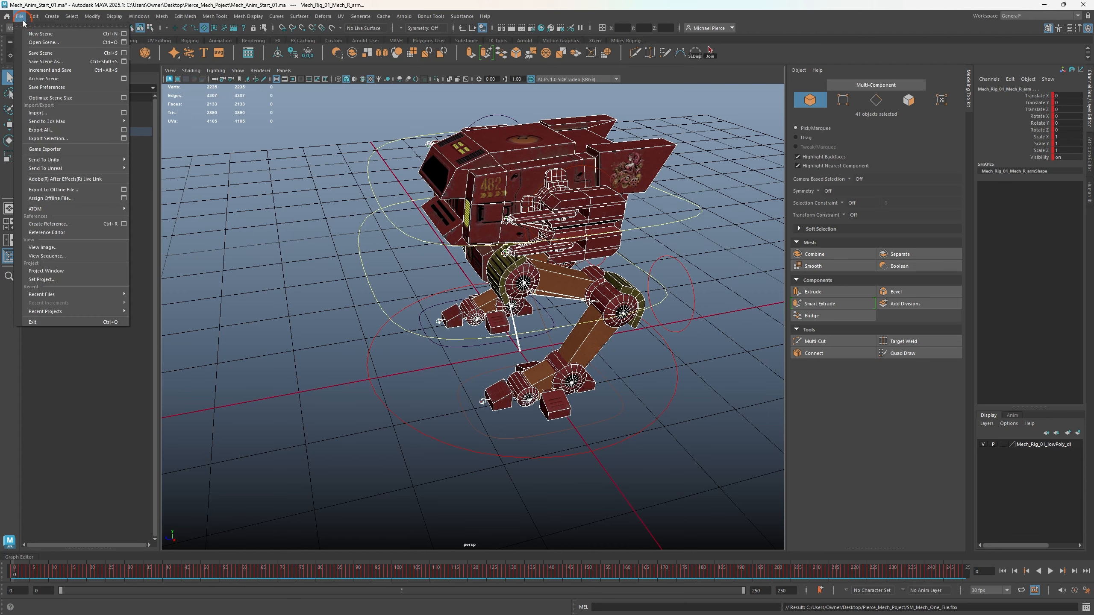
pyautogui.click(61, 139)
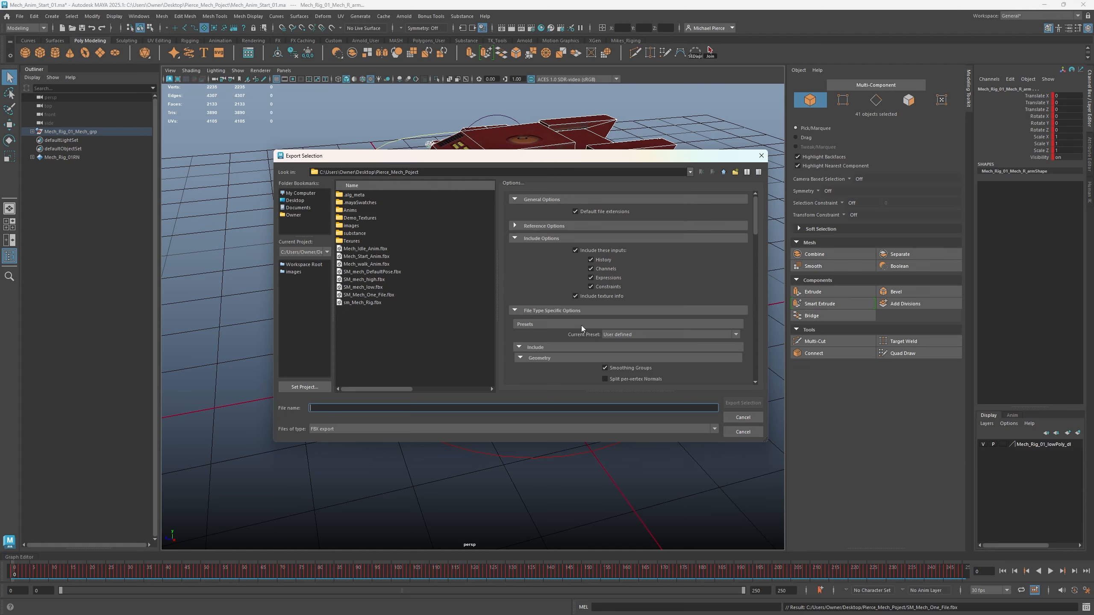
pyautogui.scroll(-4, 616, 319)
pyautogui.scroll(-2, 602, 270)
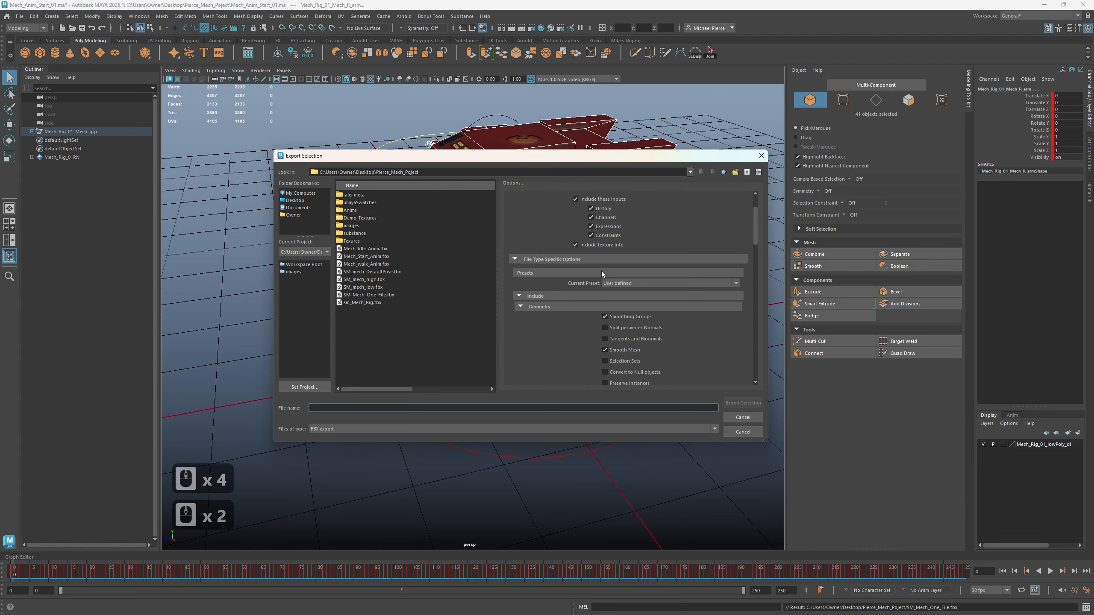
pyautogui.scroll(-6, 607, 303)
pyautogui.scroll(1, 597, 341)
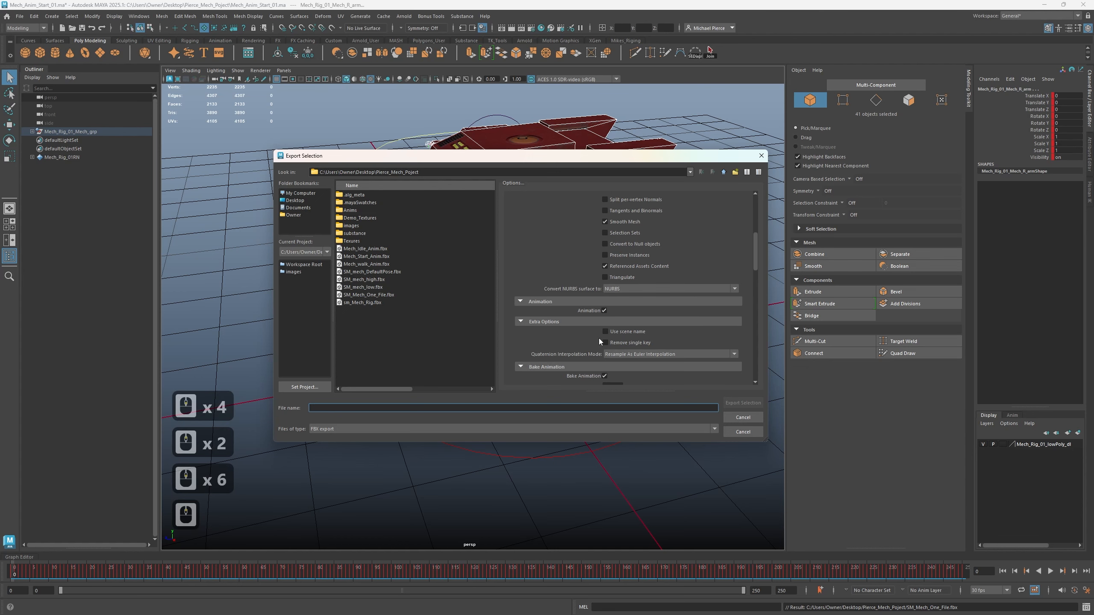
pyautogui.click(603, 310)
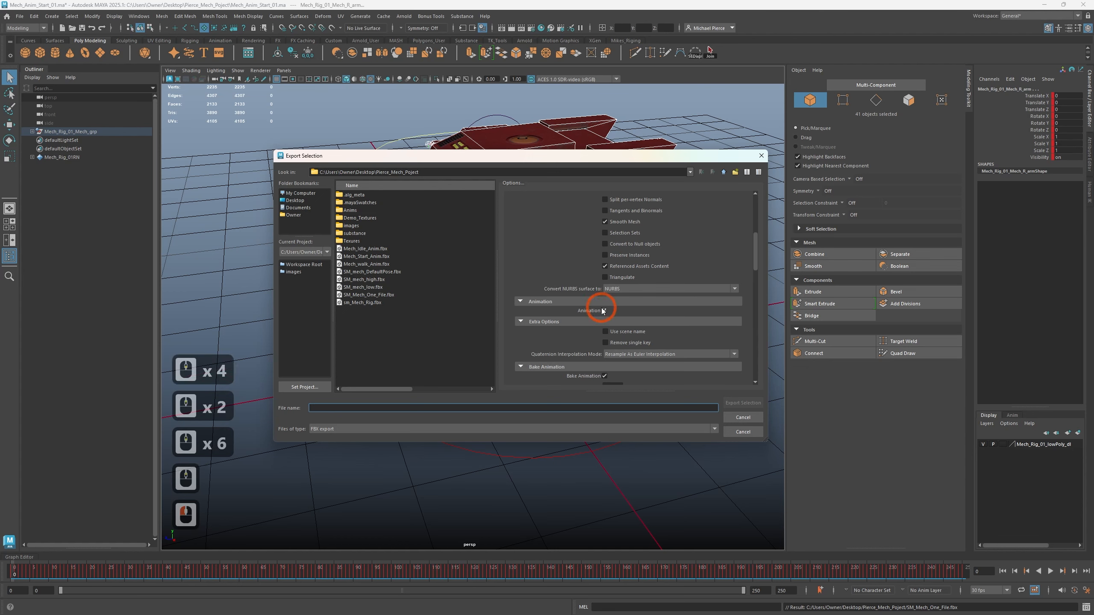
pyautogui.click(364, 302)
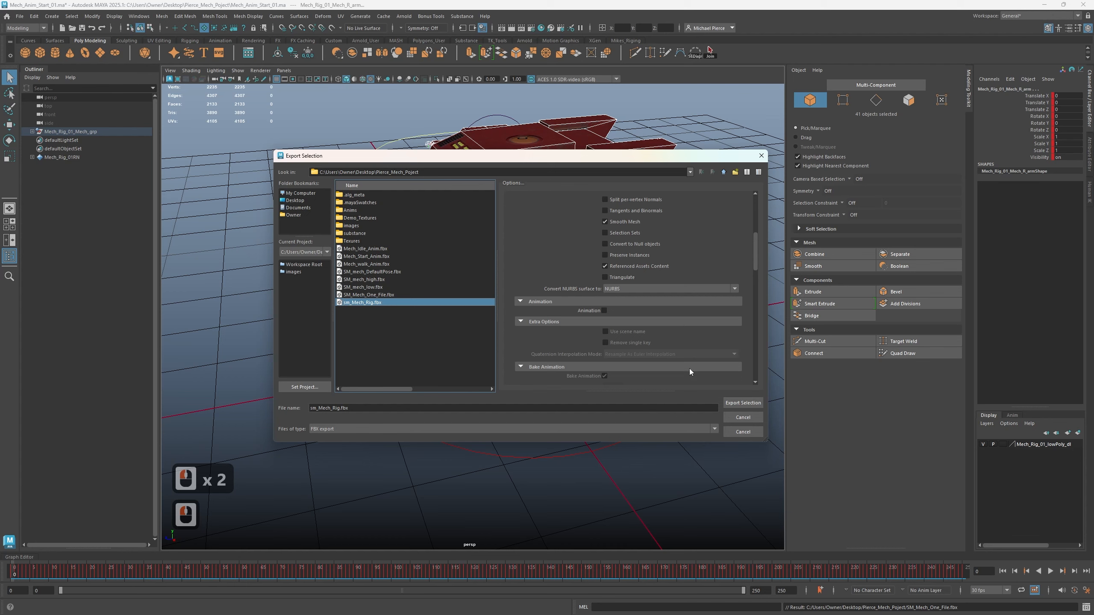
pyautogui.click(743, 403)
pyautogui.click(495, 308)
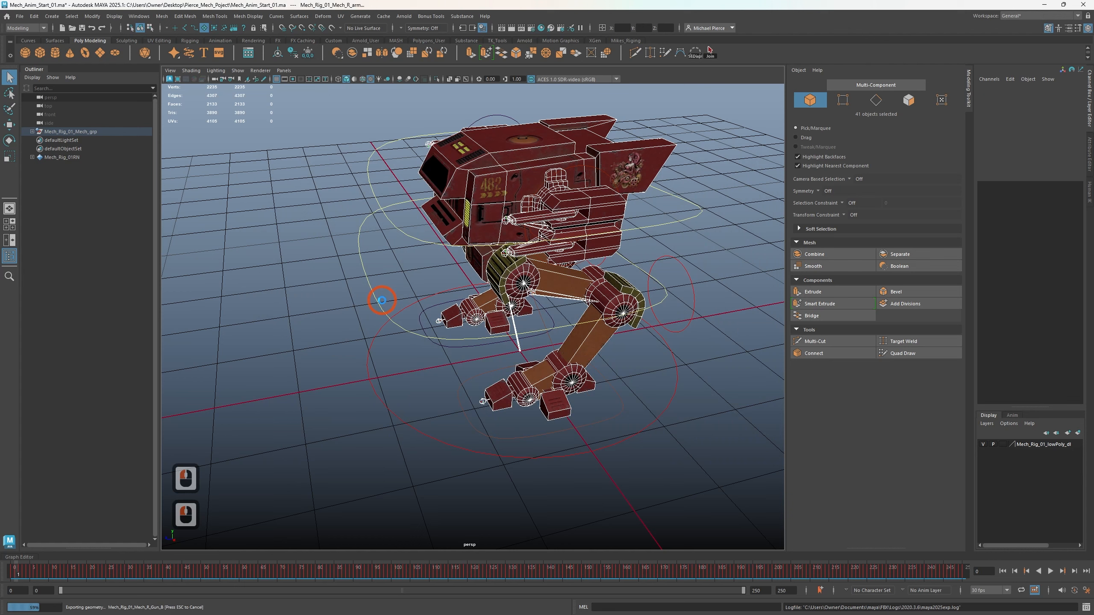
pyautogui.click(567, 450)
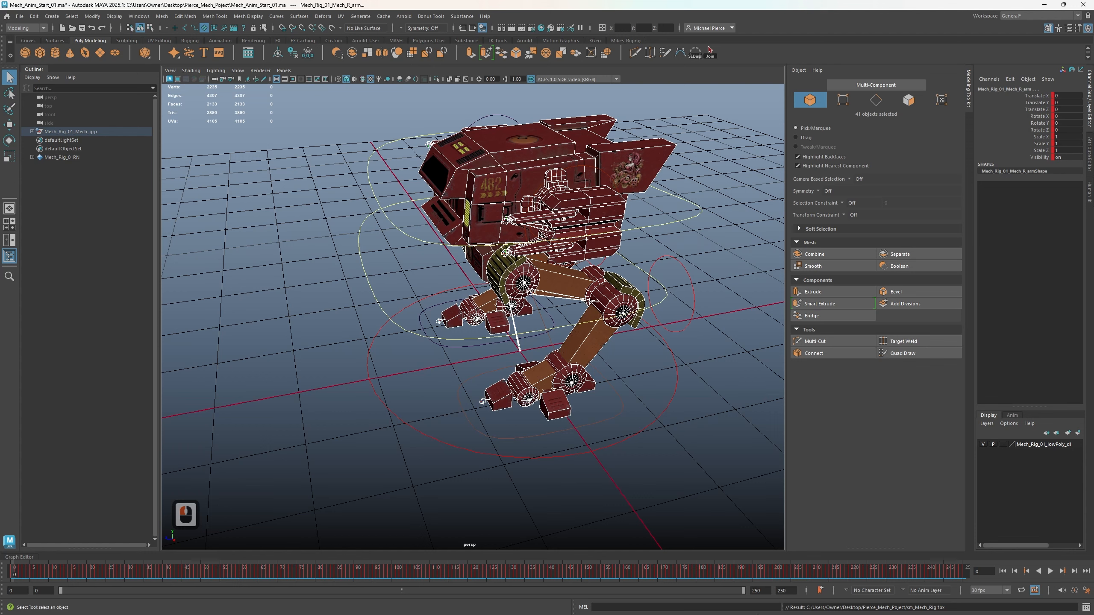
# Set the end frame of the animation range to 50
pyautogui.doubleClick(784, 590)
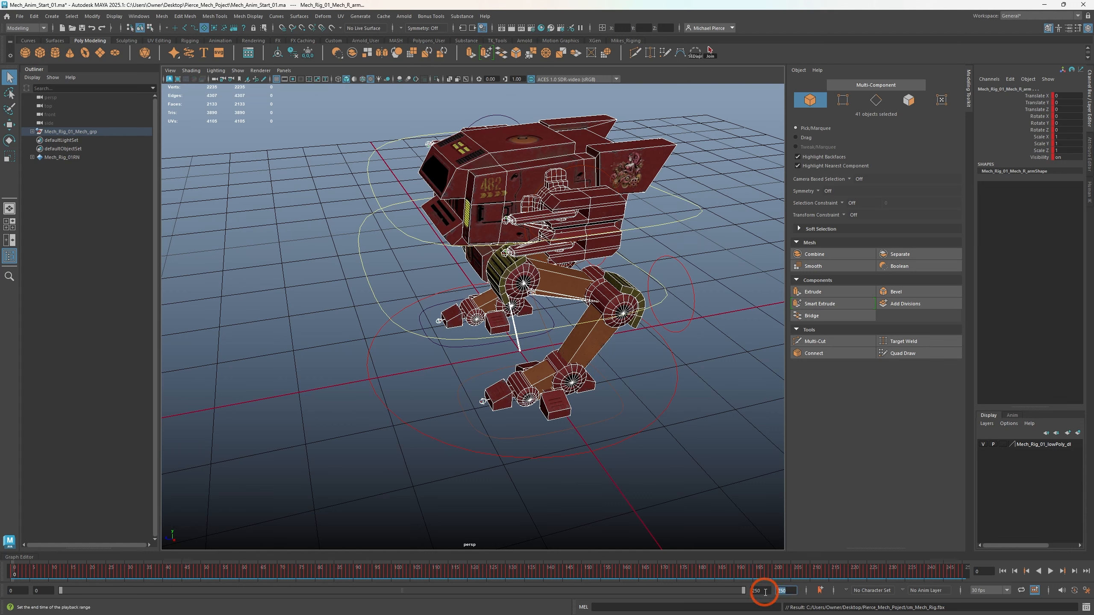
pyautogui.write('50')
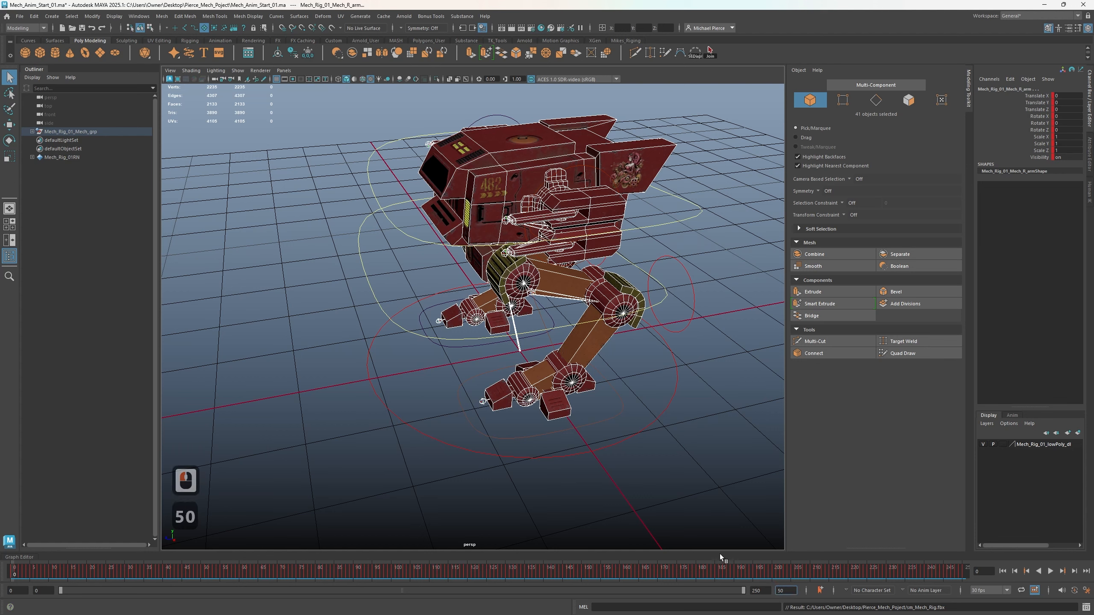
pyautogui.press('Return')
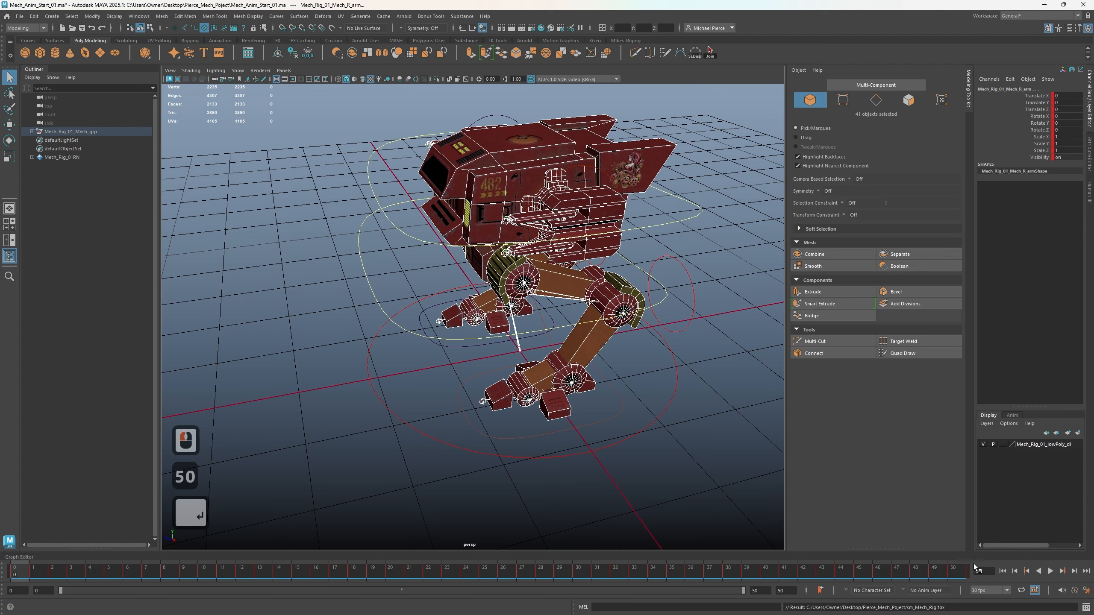
# Export the selection as FBX with Animation enabled, replacing Mech_Start_Anim.fbx, and dismiss the export report
pyautogui.click(19, 15)
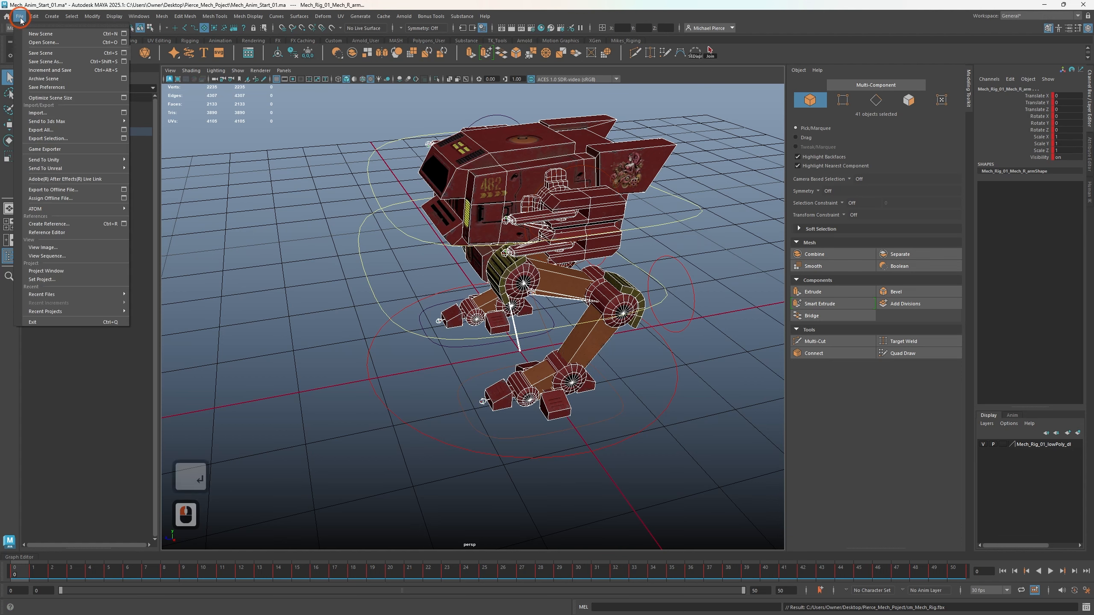
pyautogui.click(59, 139)
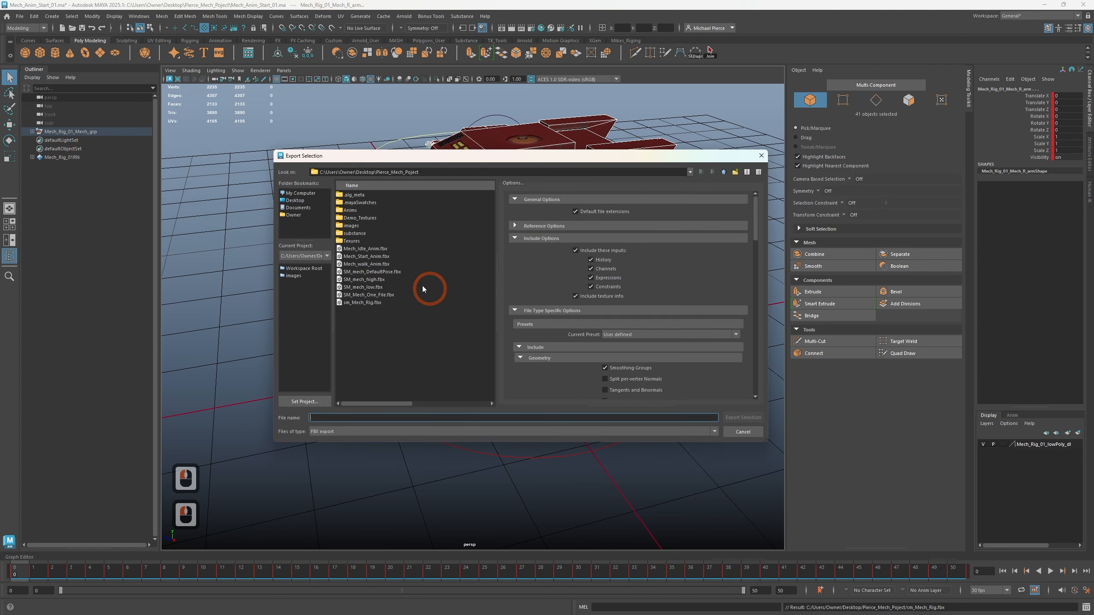
pyautogui.click(373, 256)
pyautogui.scroll(-3, 624, 381)
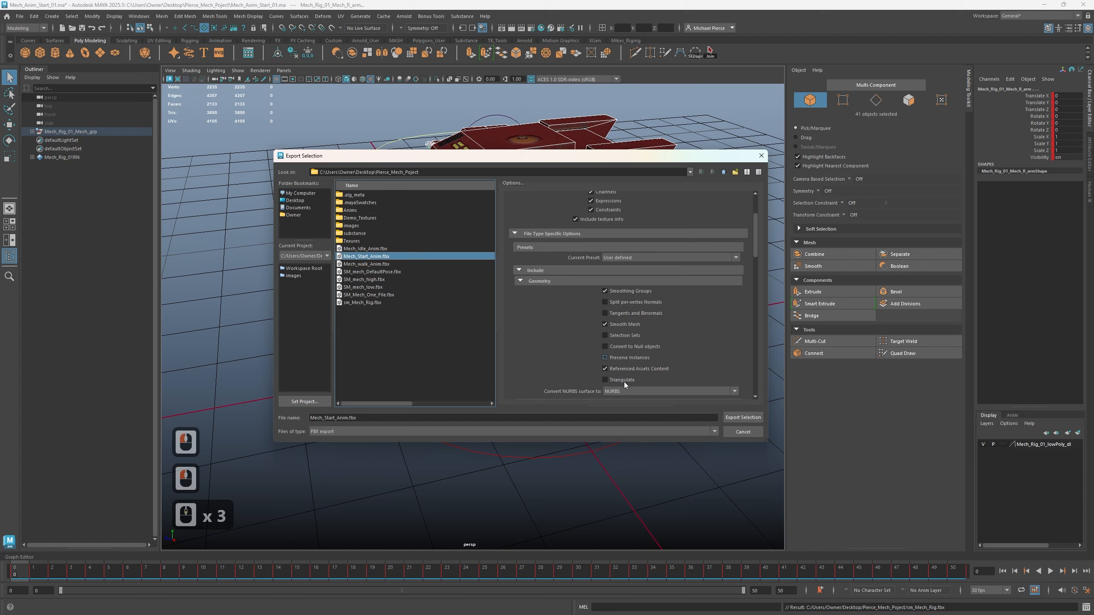
pyautogui.scroll(-3, 619, 362)
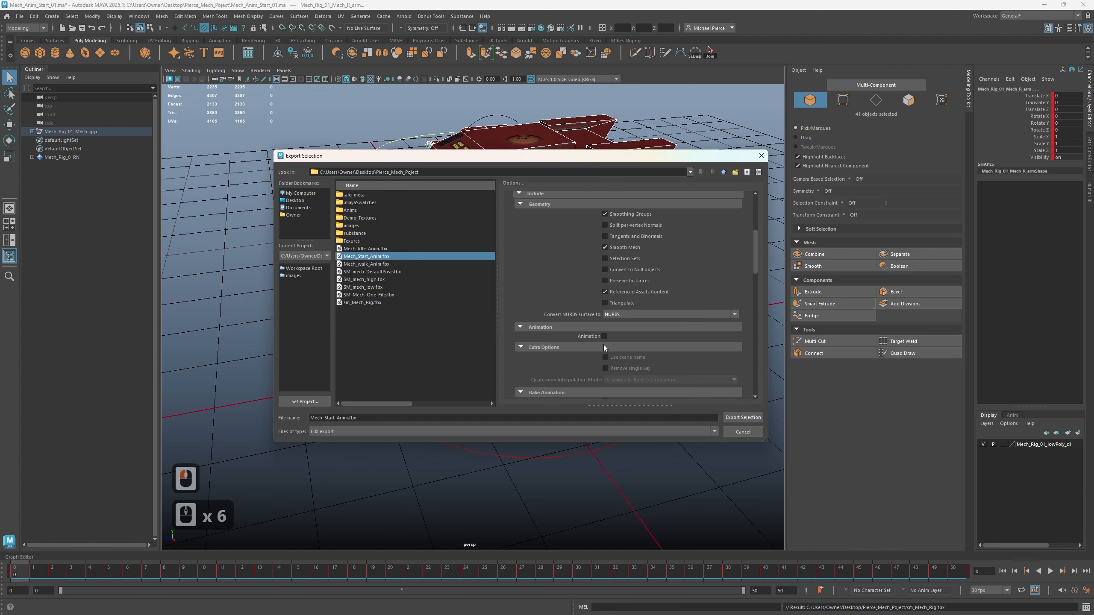
pyautogui.click(604, 336)
pyautogui.scroll(-3, 602, 348)
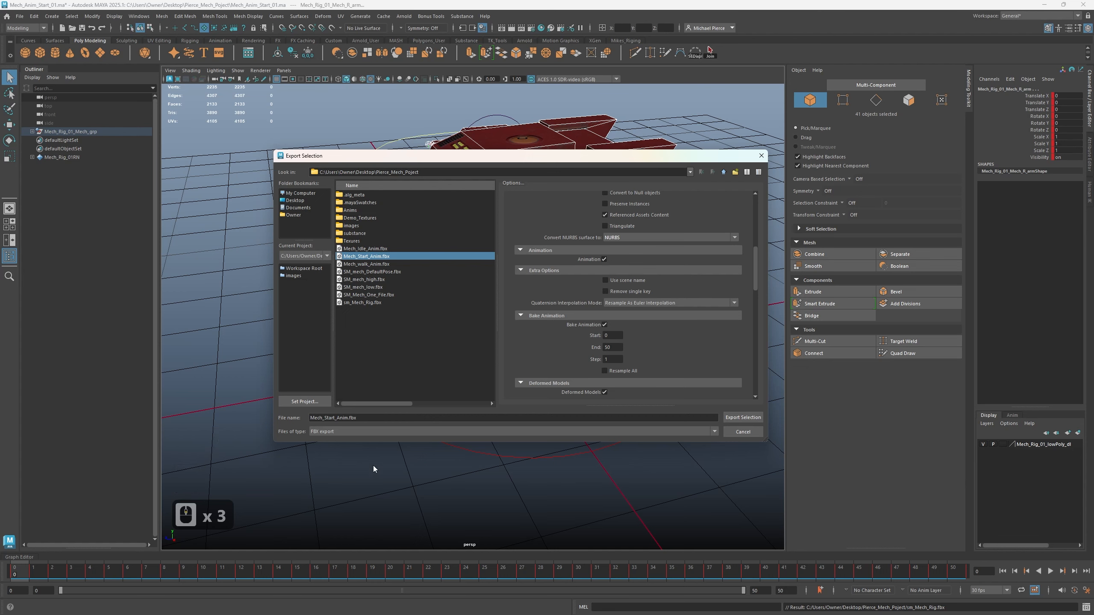
pyautogui.click(743, 421)
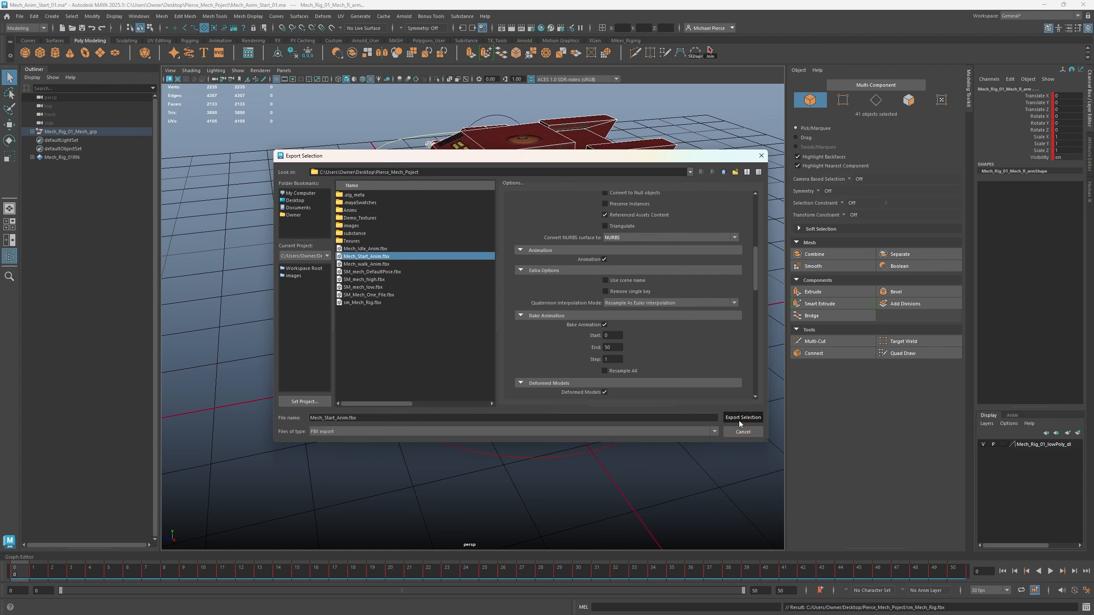
pyautogui.click(739, 419)
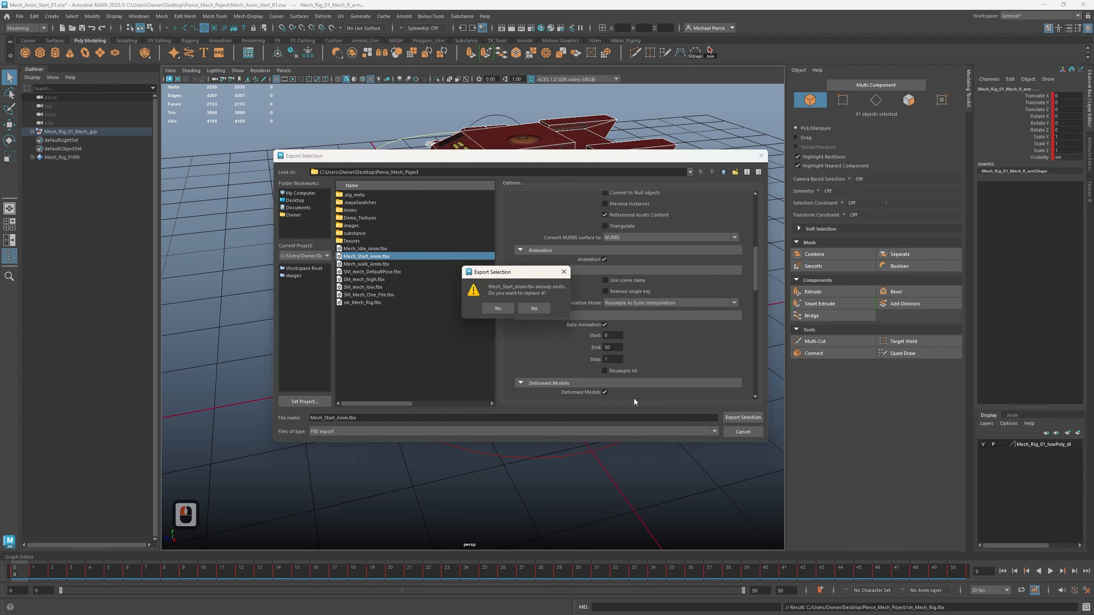
pyautogui.click(496, 308)
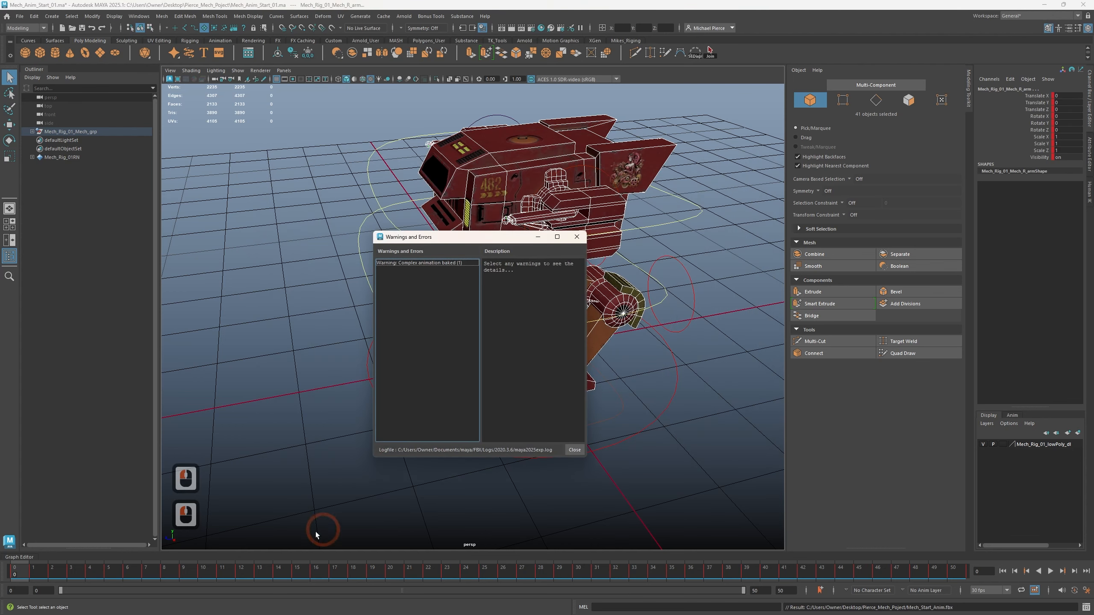
pyautogui.click(575, 450)
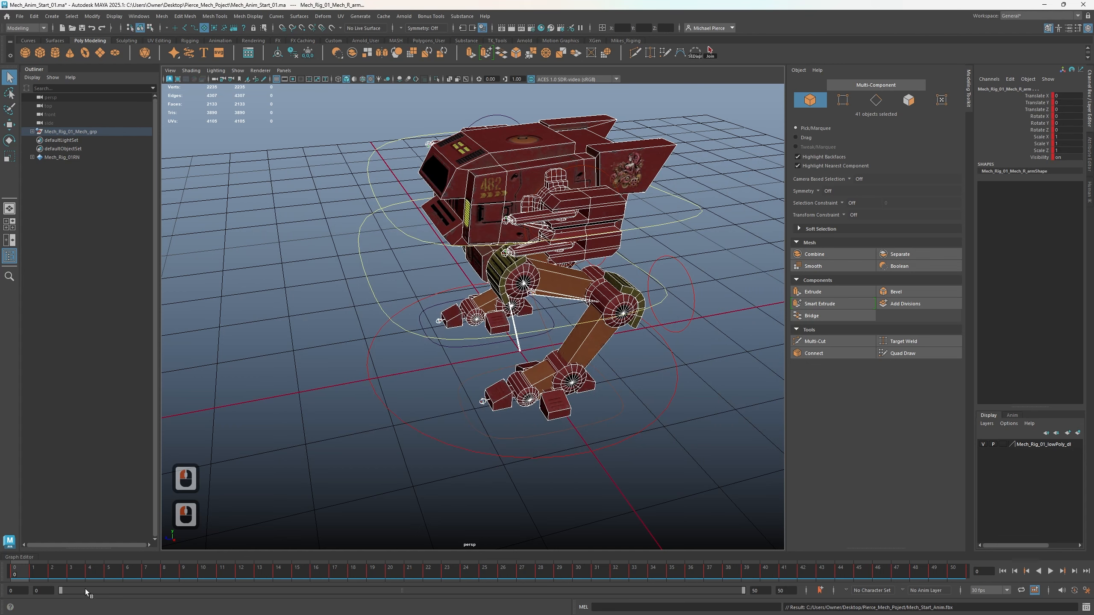
# Set both the animation range and the playback range to frames 100 through 150
pyautogui.doubleClick(783, 589)
pyautogui.write('150')
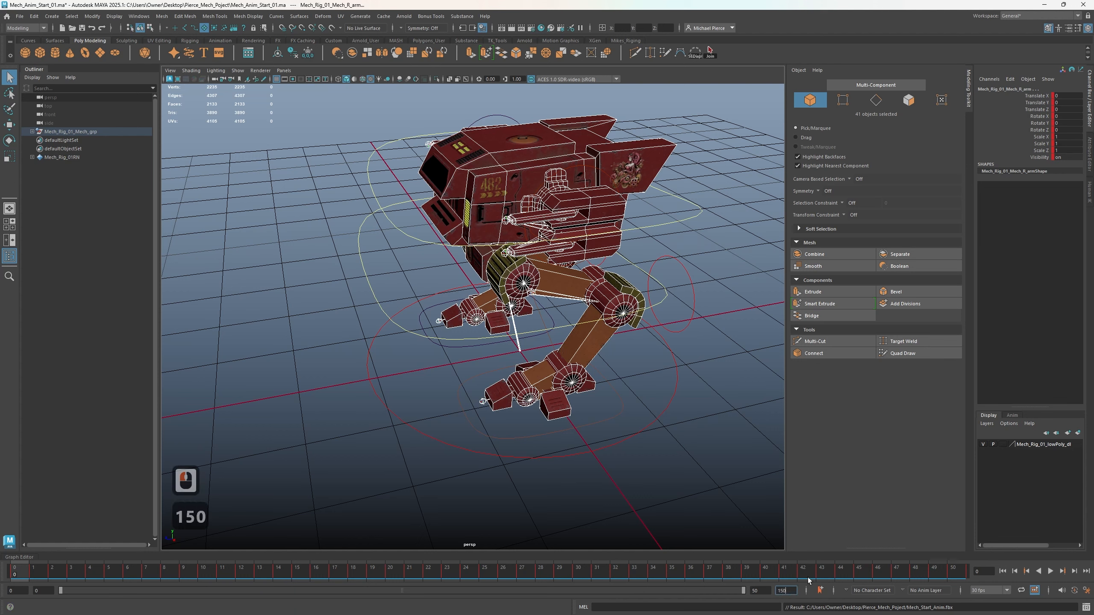
pyautogui.doubleClick(756, 591)
pyautogui.write('150')
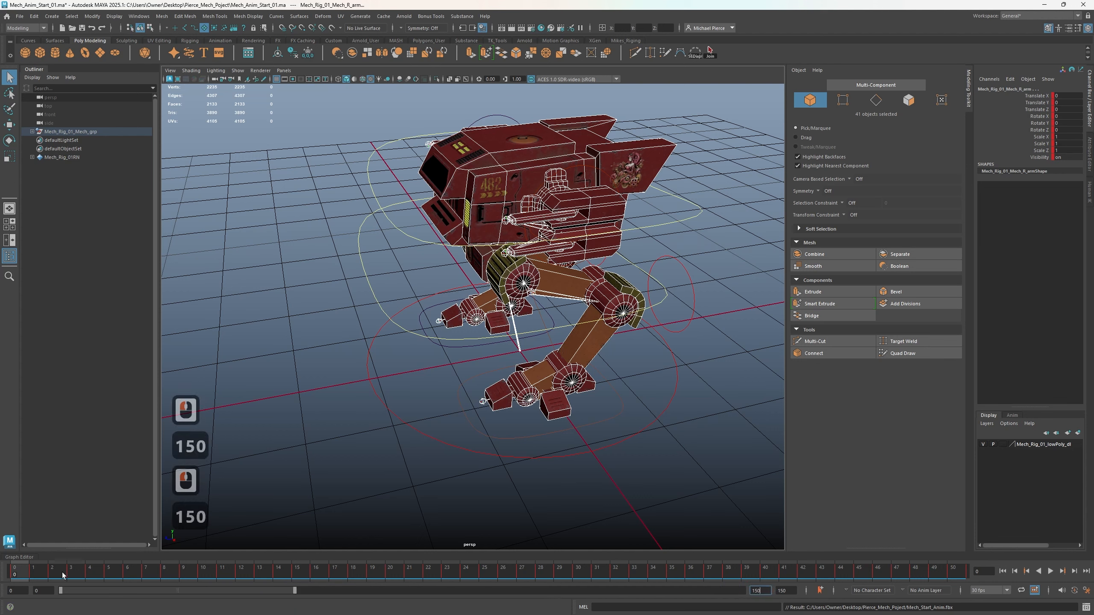
pyautogui.moveTo(43, 591); pyautogui.dragTo(1, 591)
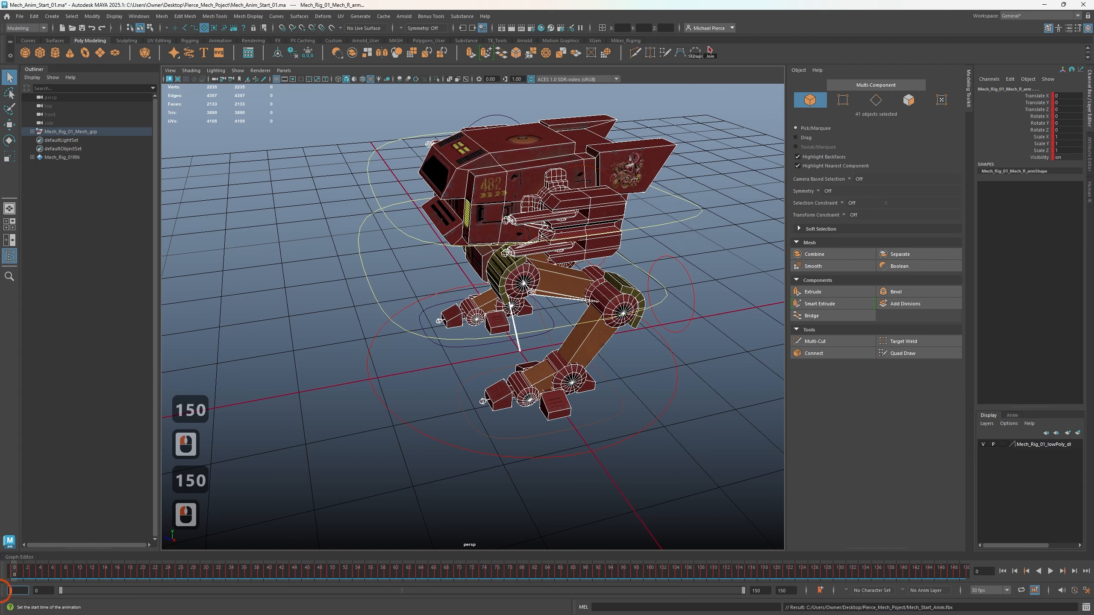
pyautogui.click(13, 591)
pyautogui.write('100')
pyautogui.press('Tab')
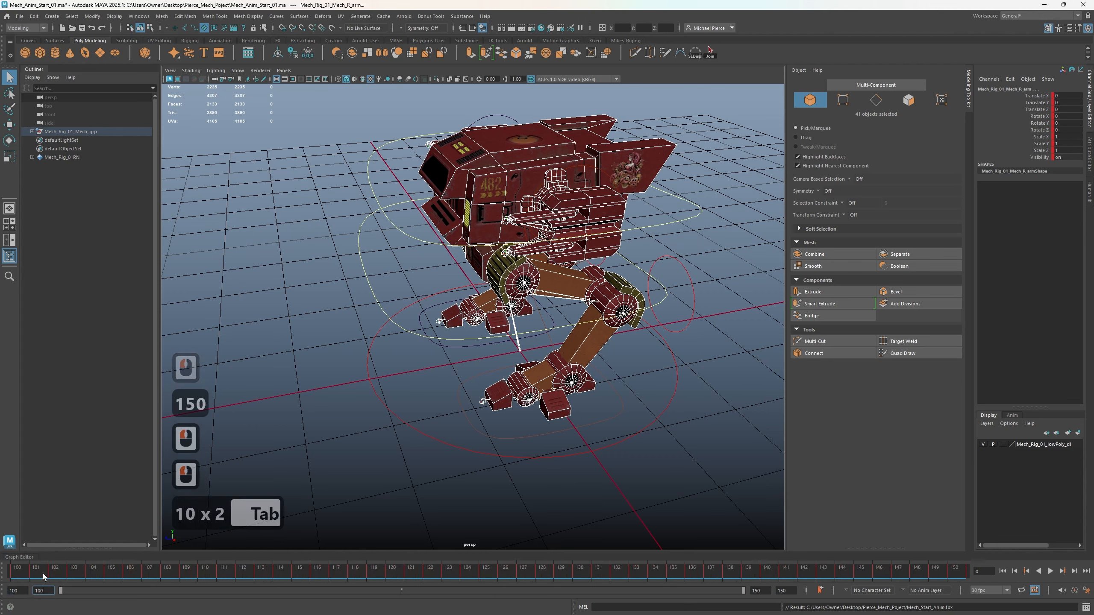
# Export the selection as FBX for the idle clip, replacing Mech_Idle_Anim.fbx, and dismiss the export report
pyautogui.click(20, 17)
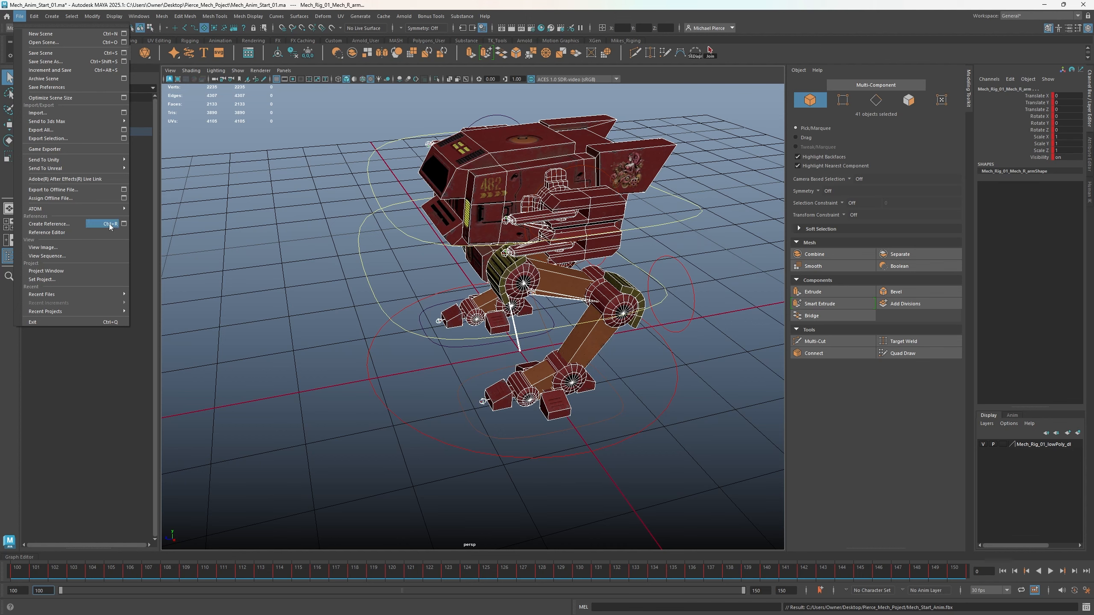
pyautogui.moveTo(38, 20)
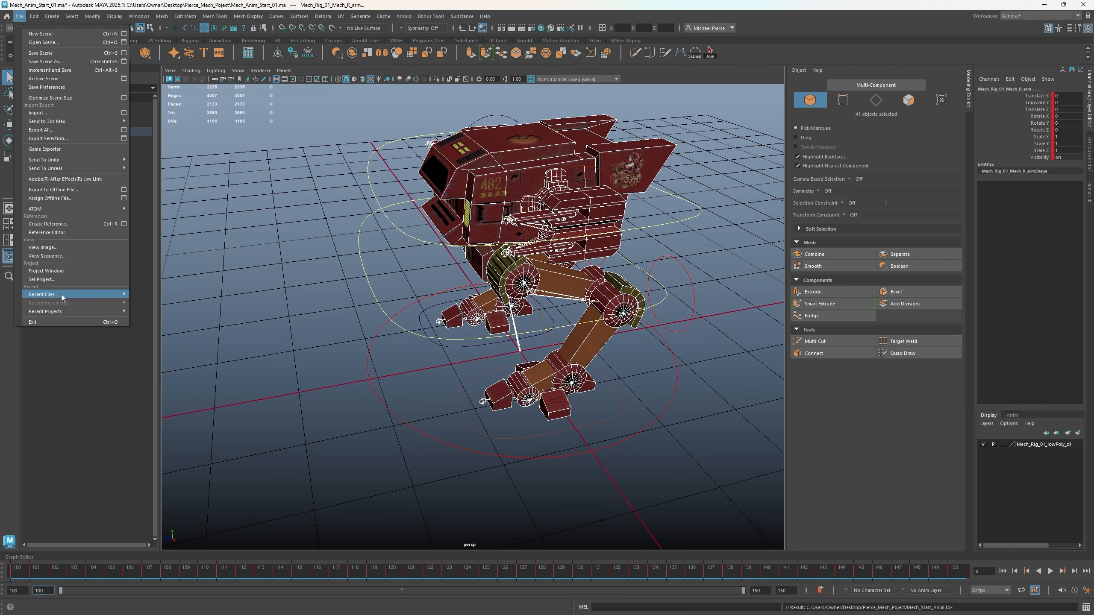
pyautogui.click(69, 141)
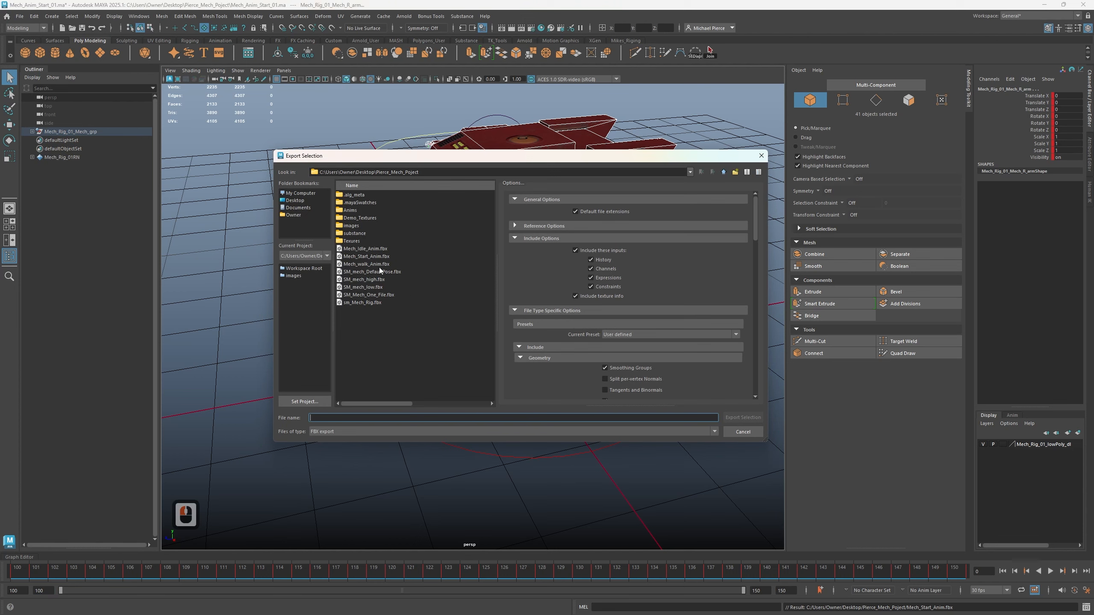
pyautogui.click(364, 249)
pyautogui.scroll(-6, 611, 379)
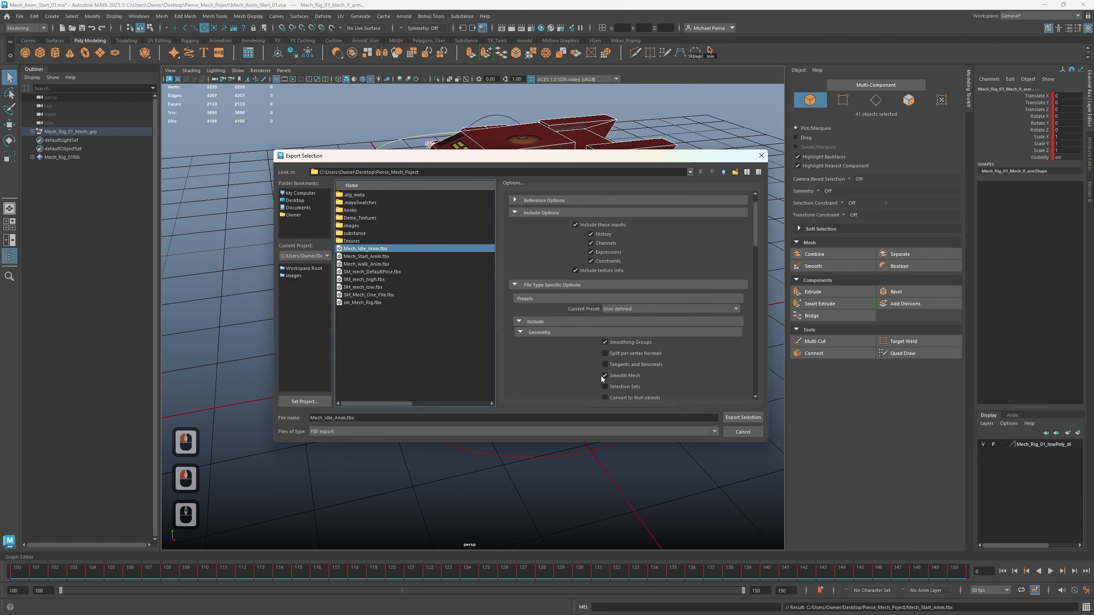
pyautogui.scroll(-2, 614, 364)
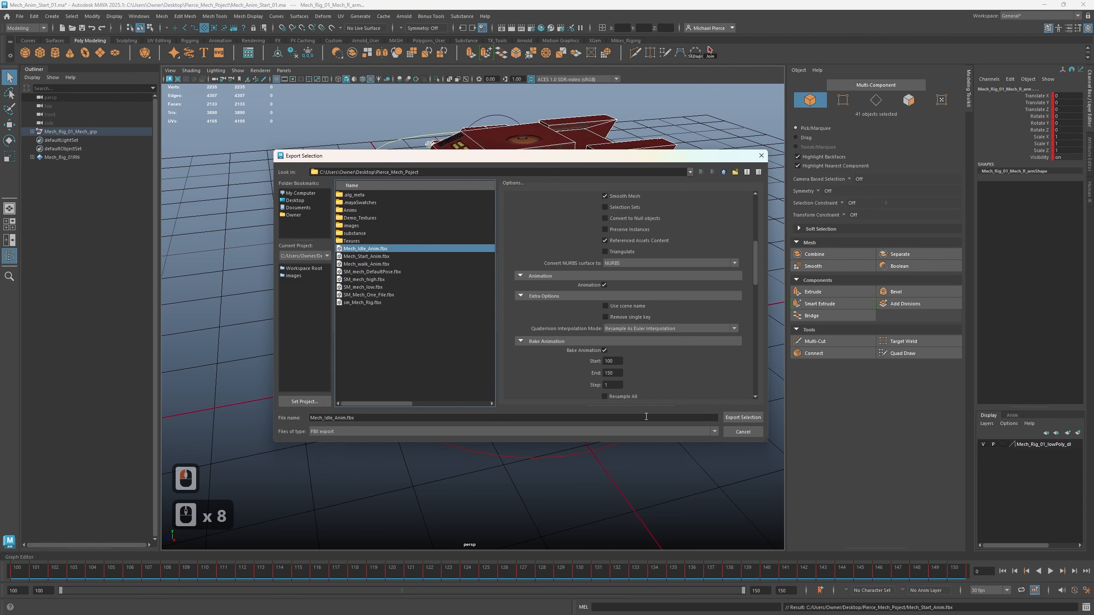
pyautogui.click(742, 417)
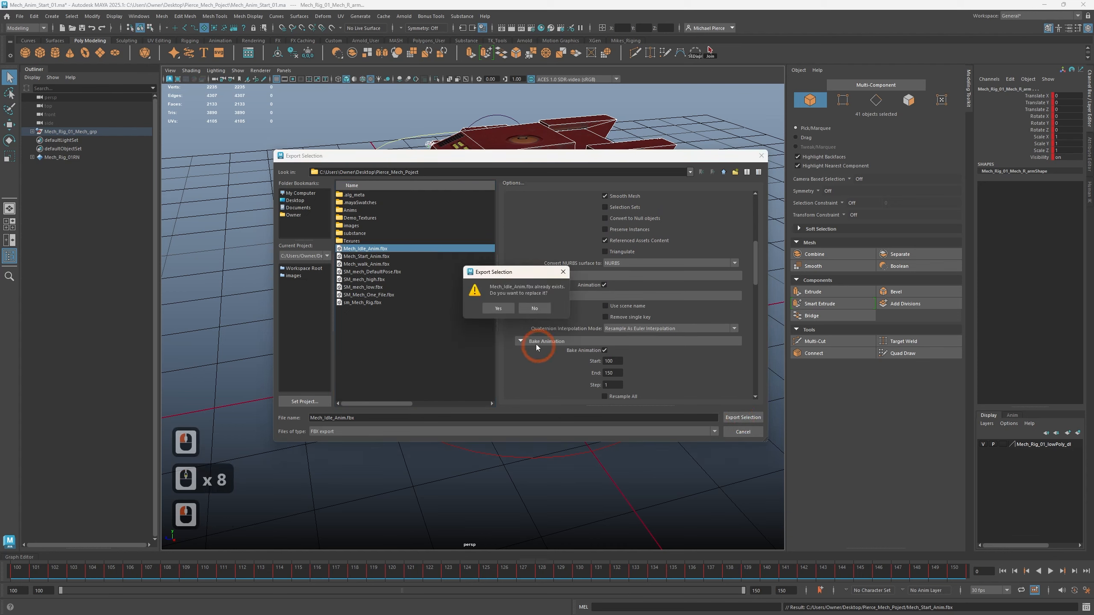
pyautogui.click(499, 308)
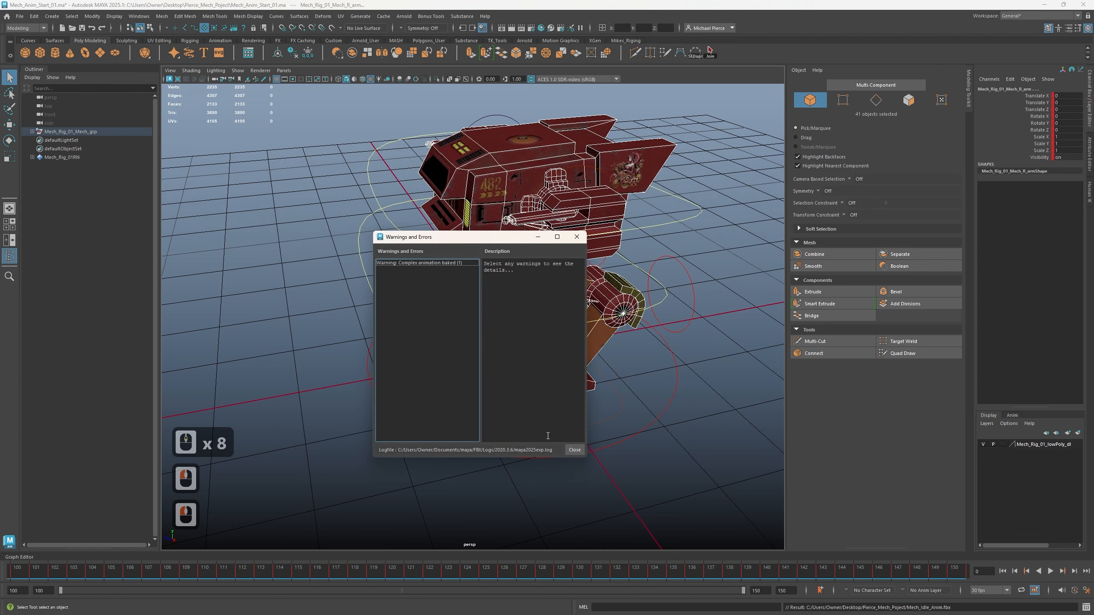
pyautogui.click(575, 449)
# Set both the animation range and the playback range to frames 200 through 250
pyautogui.doubleClick(781, 590)
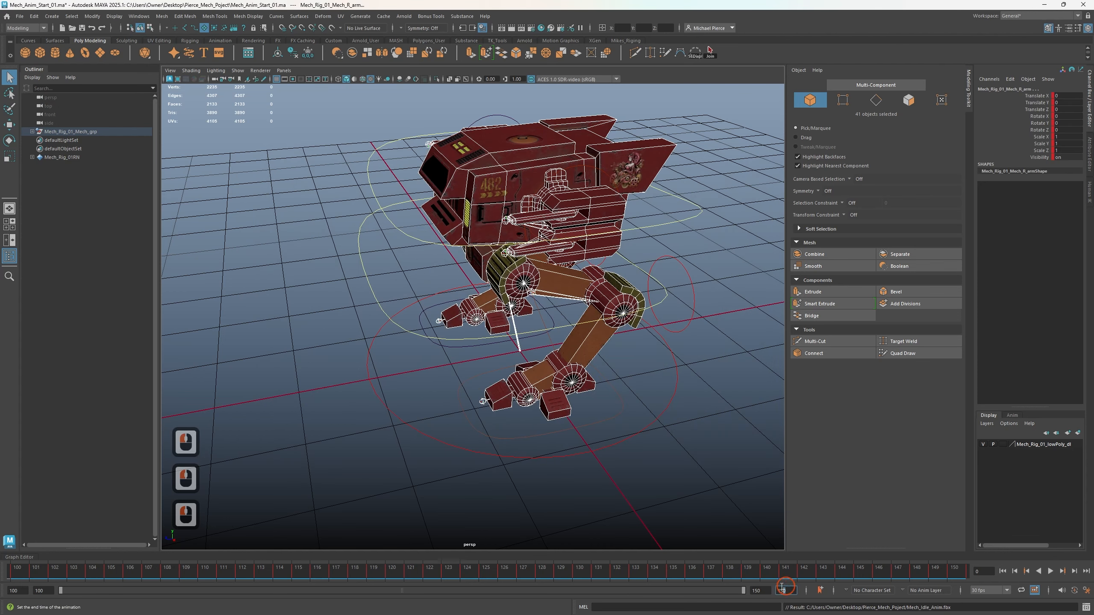
pyautogui.write('250')
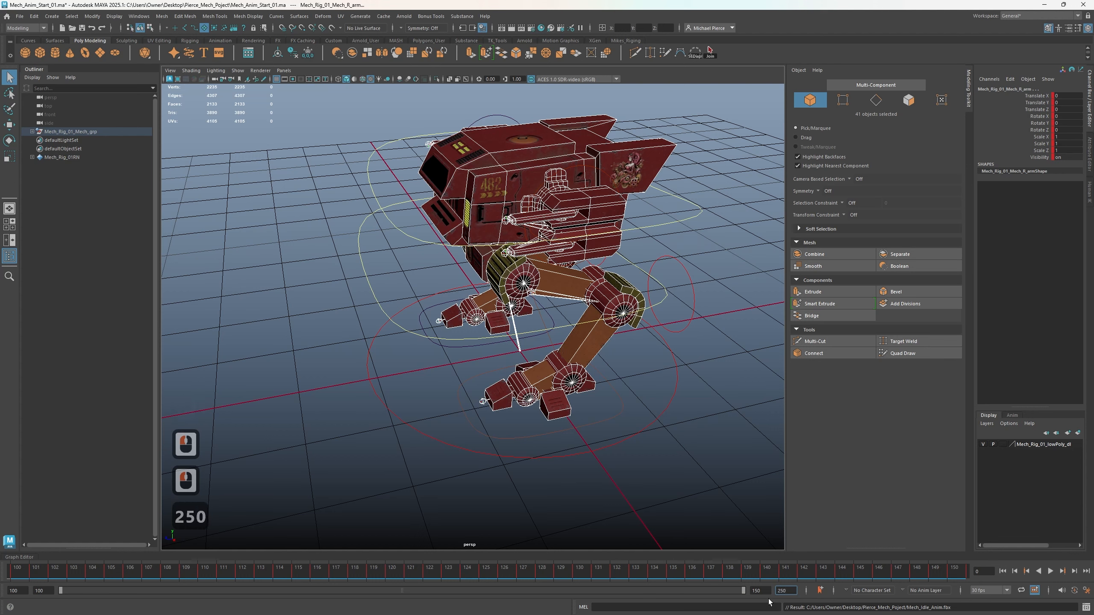
pyautogui.doubleClick(756, 591)
pyautogui.write('250')
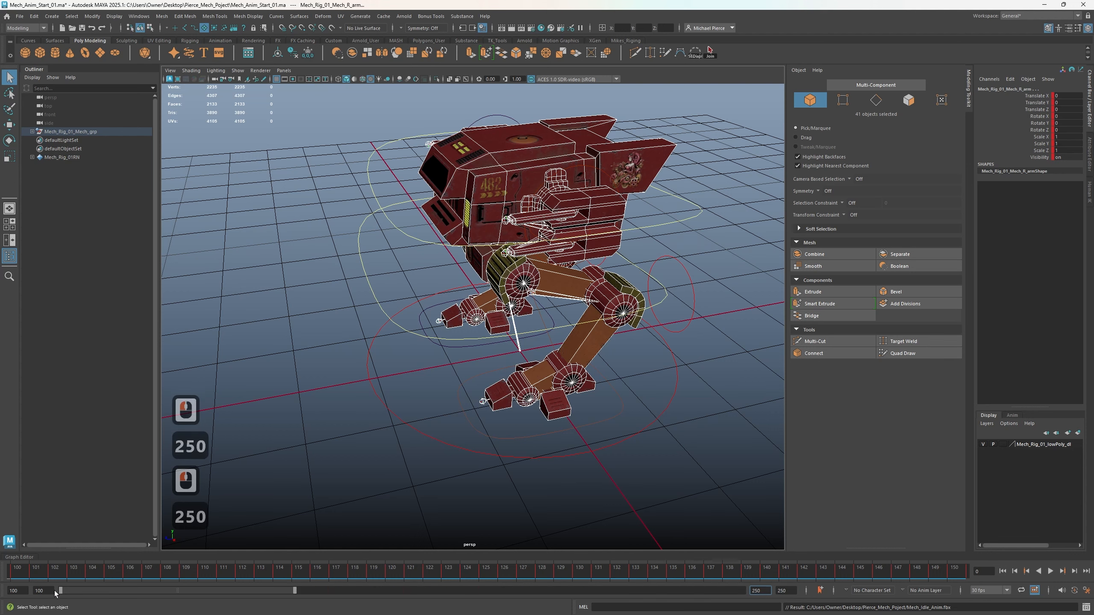
pyautogui.click(14, 590)
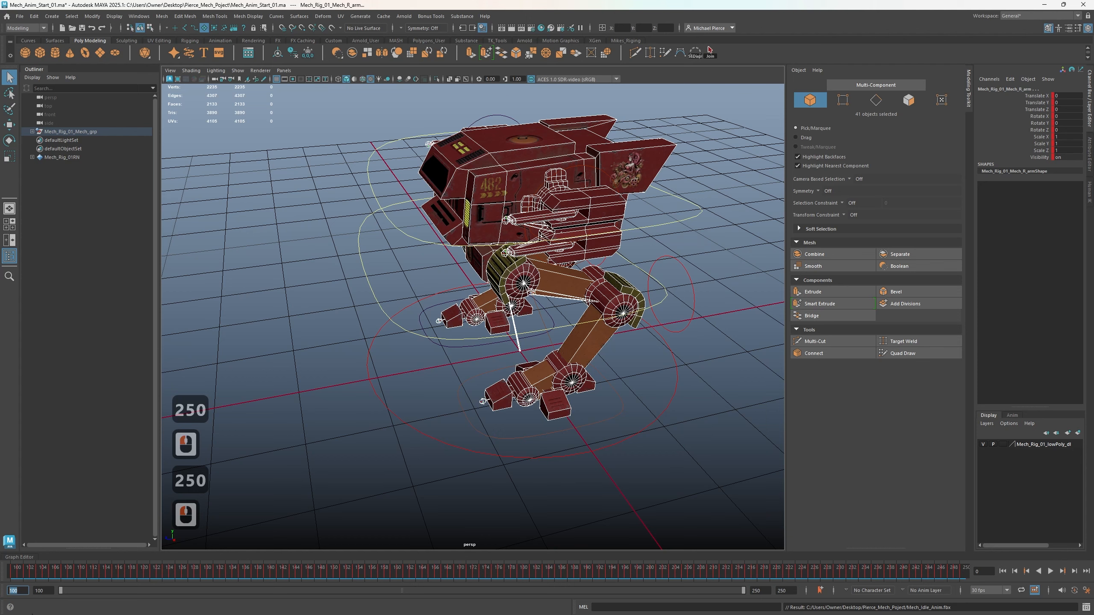
pyautogui.write('200')
pyautogui.press('Return')
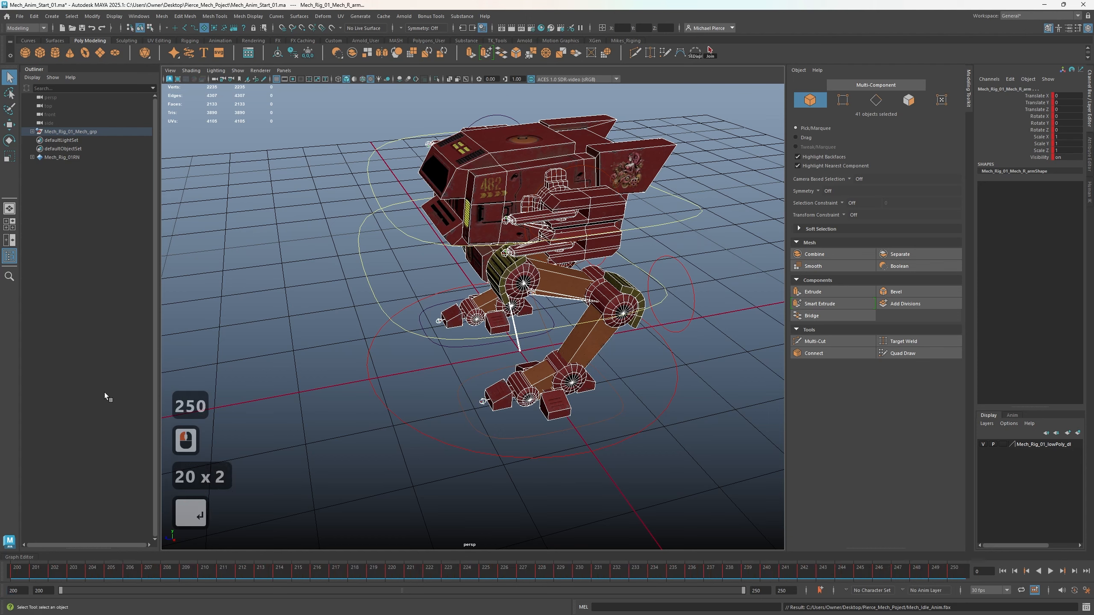
# Export the selection as FBX for the walk clip, replacing Mech_walk_Anim.fbx, and dismiss the export report
pyautogui.click(19, 16)
pyautogui.click(18, 17)
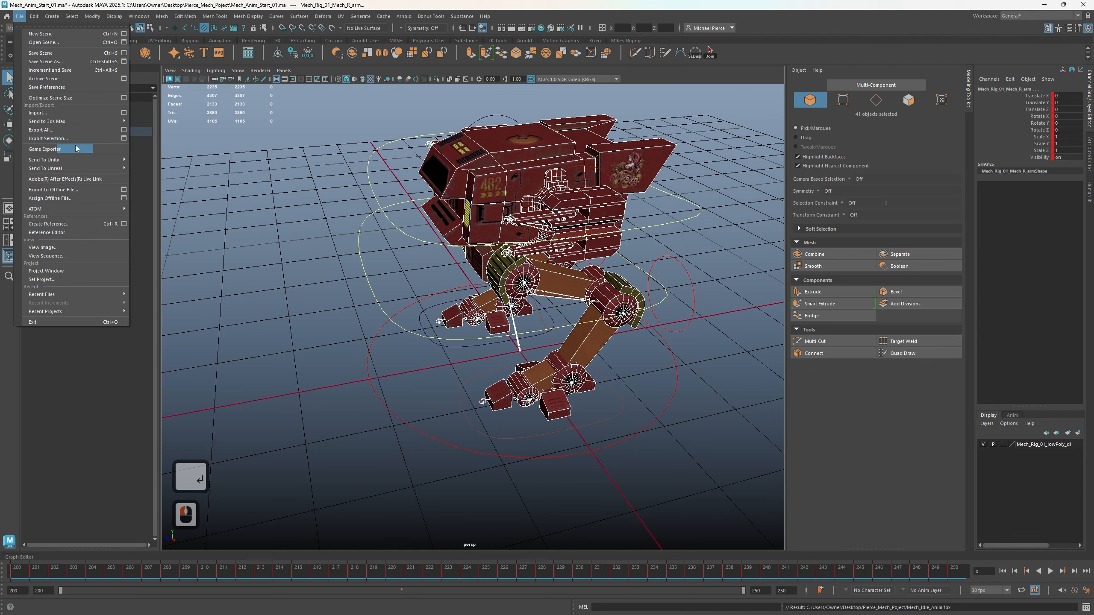
pyautogui.click(75, 138)
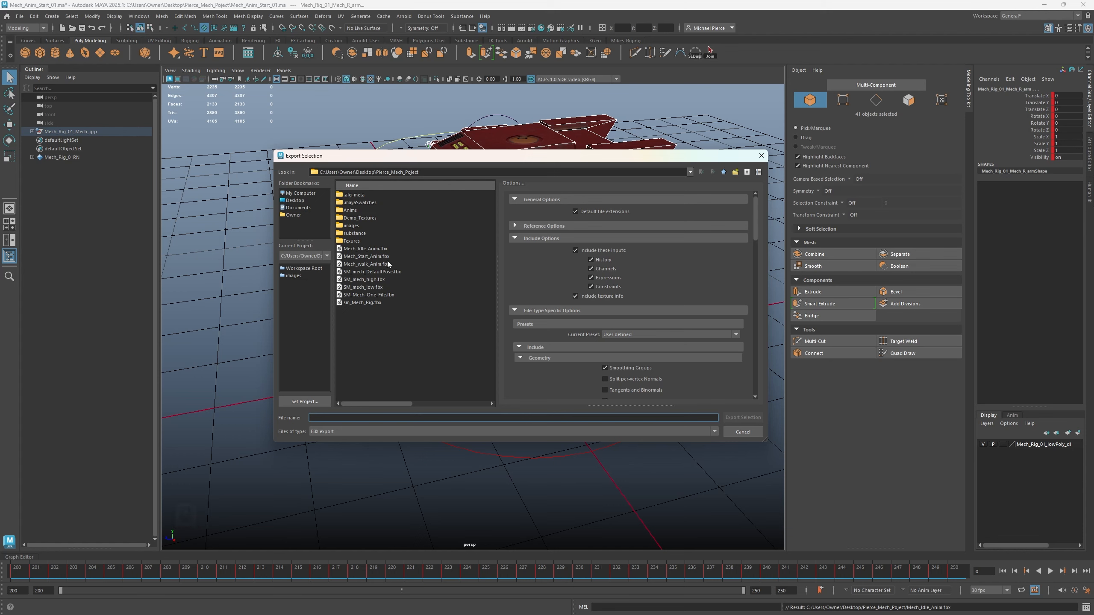
pyautogui.click(373, 264)
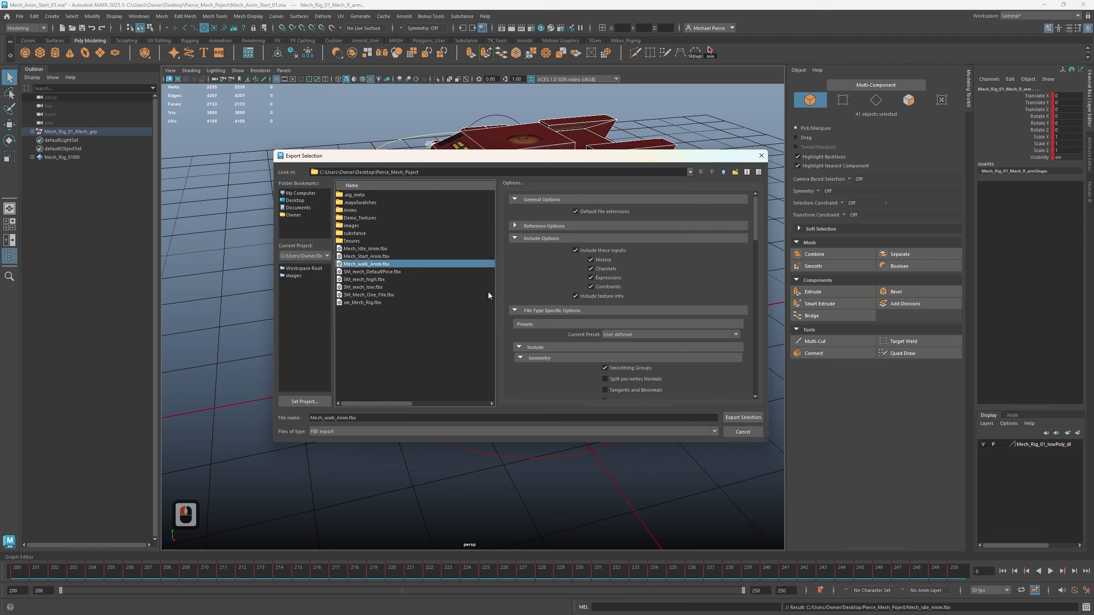
pyautogui.scroll(-4, 627, 338)
pyautogui.scroll(-5, 627, 337)
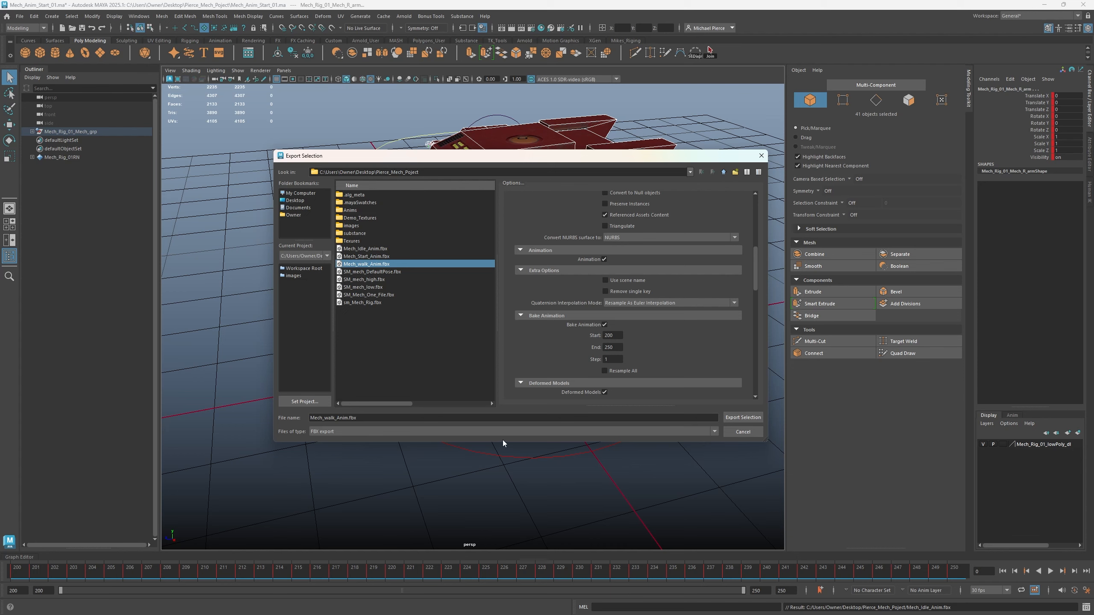
pyautogui.click(742, 417)
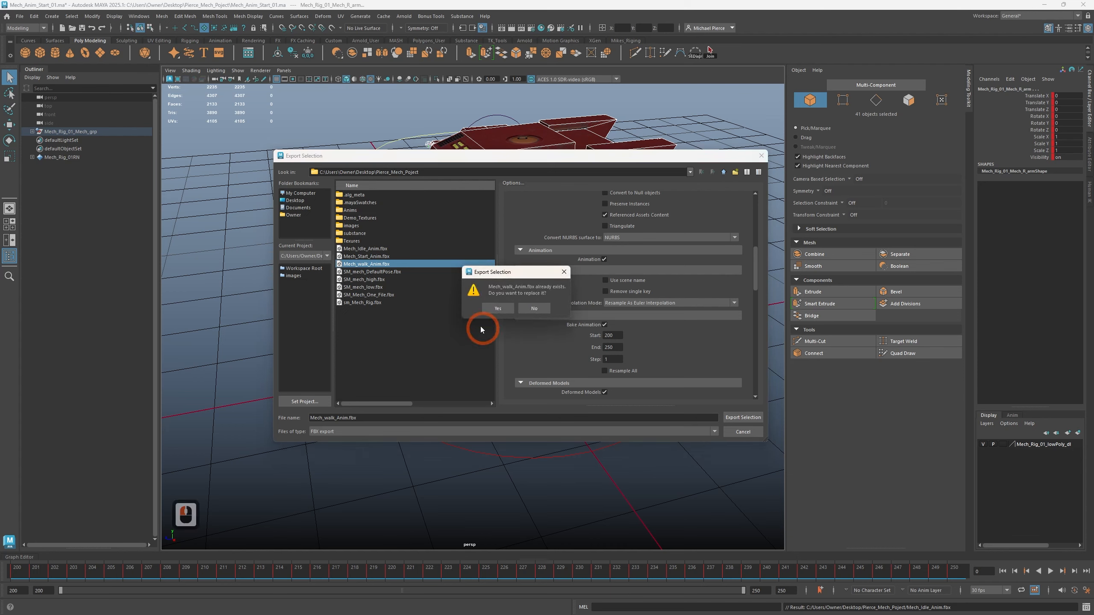
pyautogui.click(498, 308)
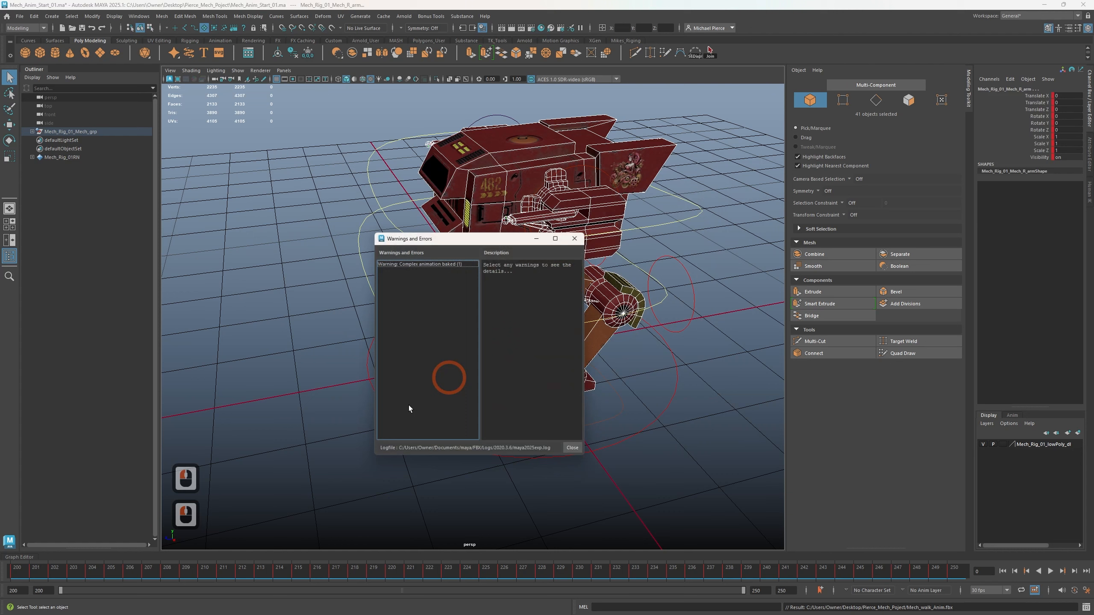
pyautogui.click(573, 449)
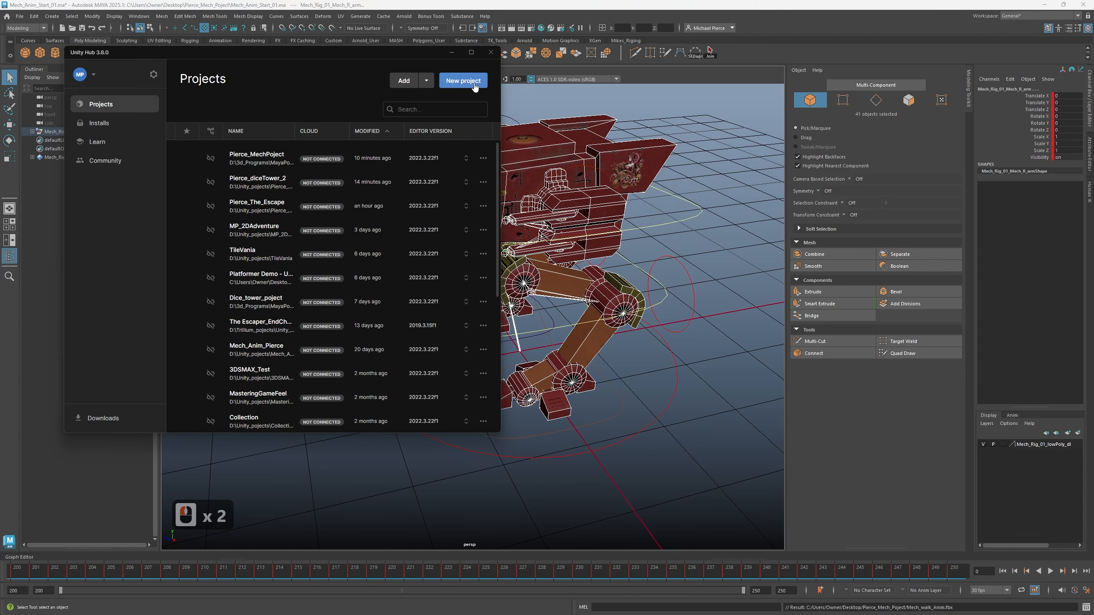
# Switch to Unity Hub and start setting up a new project
pyautogui.click(463, 80)
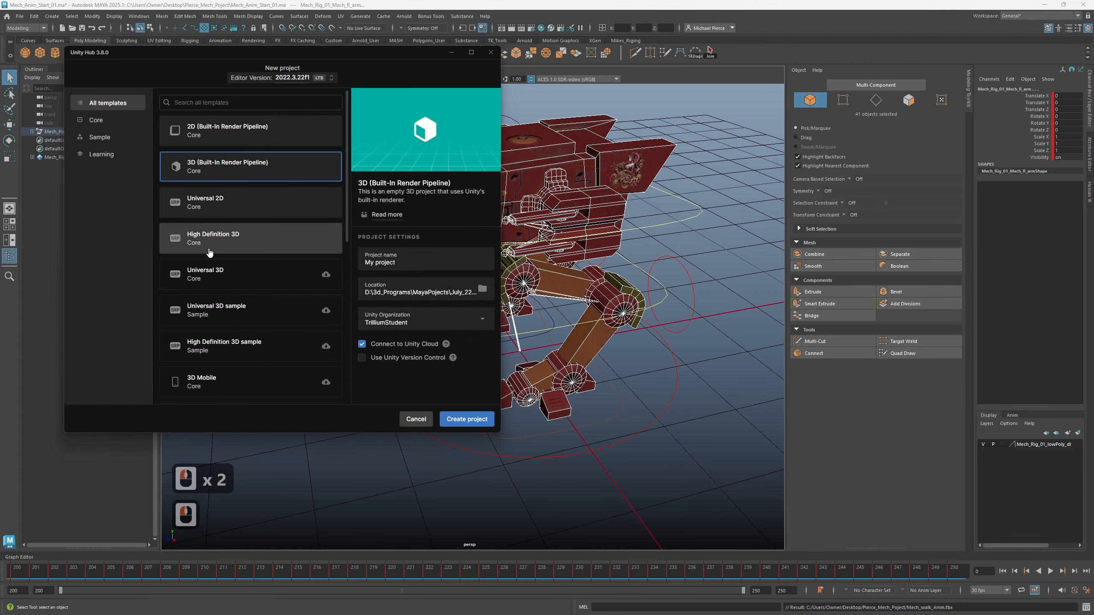
# Set up a High Definition 3D project for the mech, enter its project name, and disable the Unity Cloud connection
pyautogui.click(210, 248)
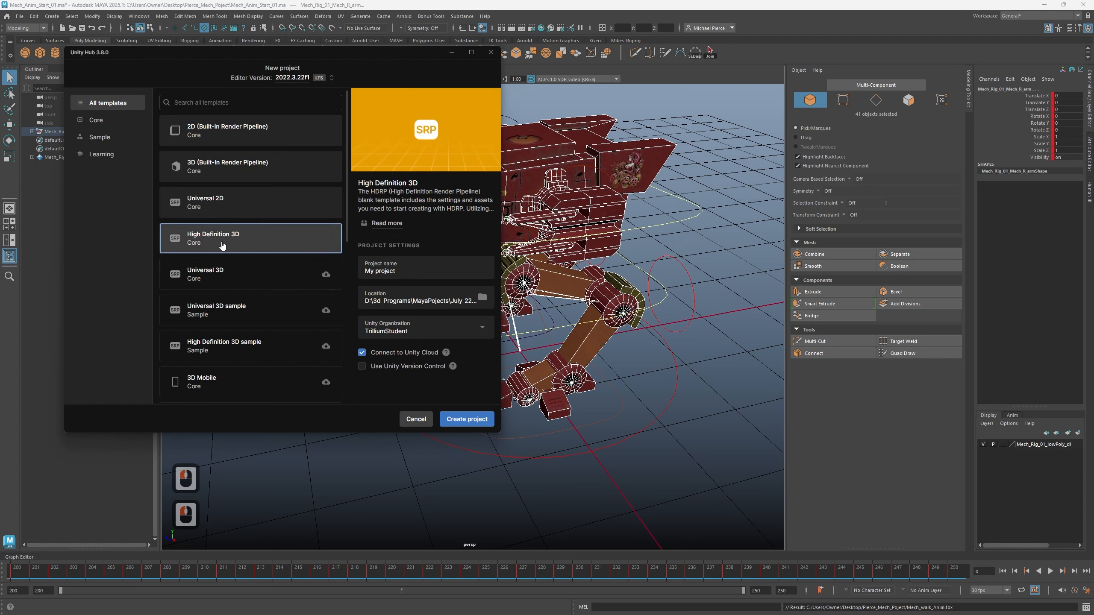
pyautogui.tripleClick(405, 273)
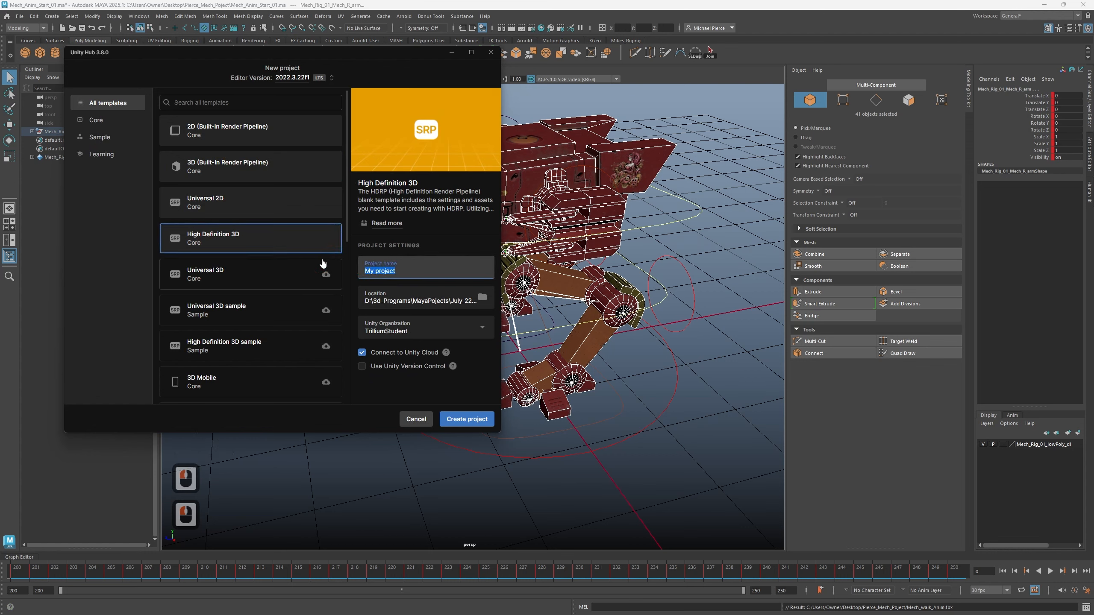
pyautogui.write('p')
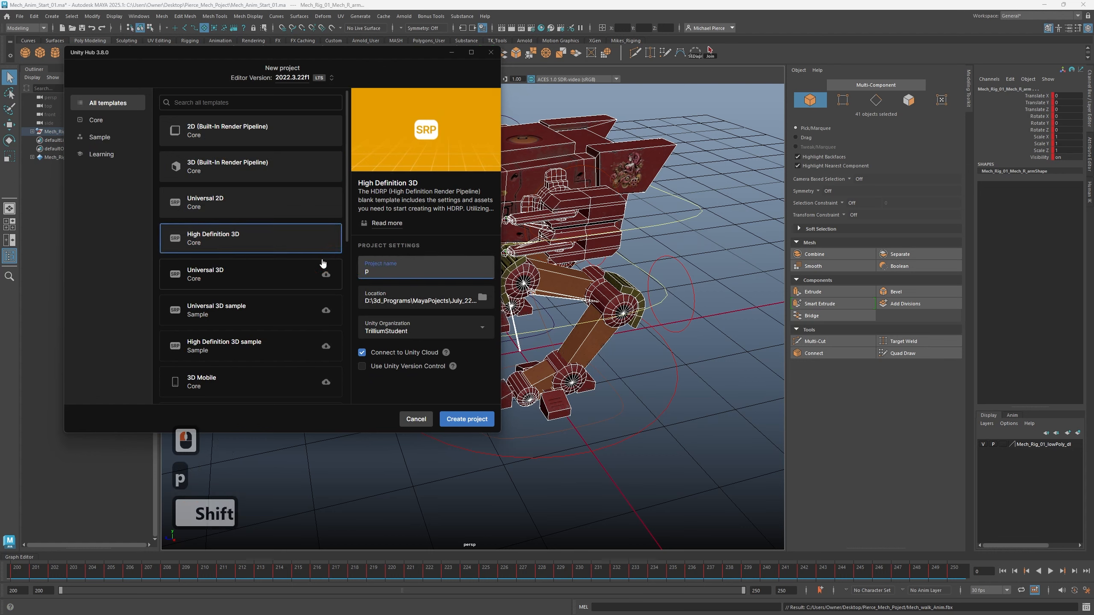
pyautogui.write('ierce_')
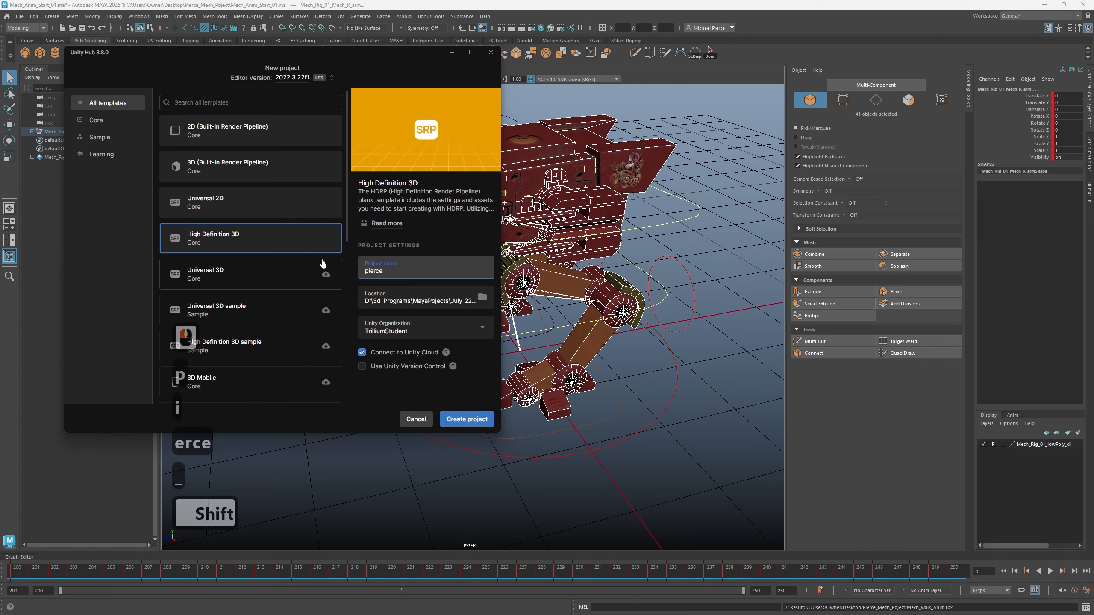
pyautogui.write('Mech_po')
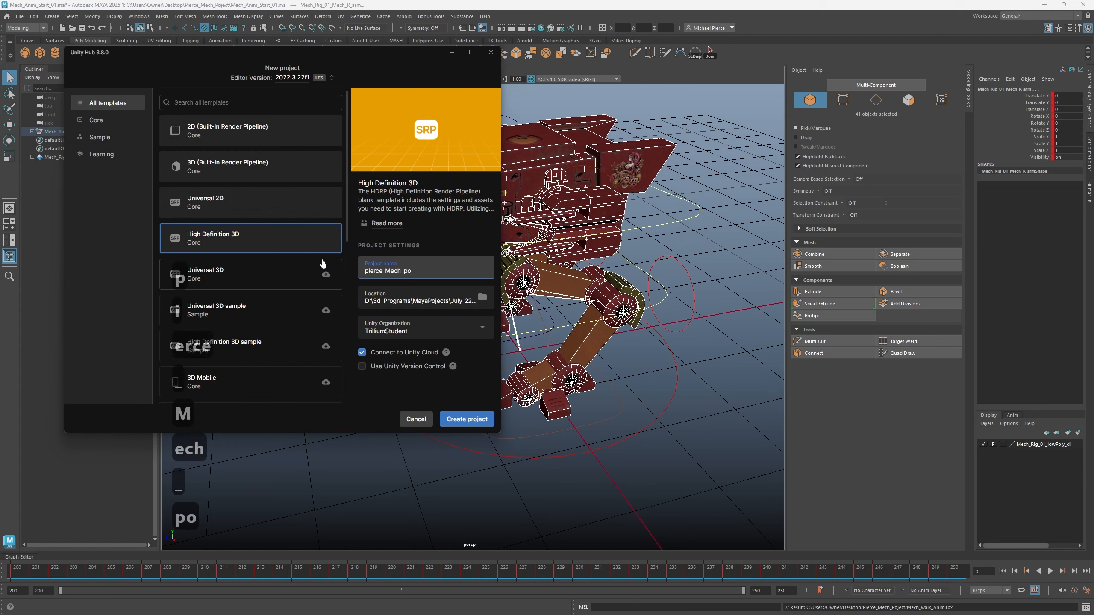
pyautogui.write('ject')
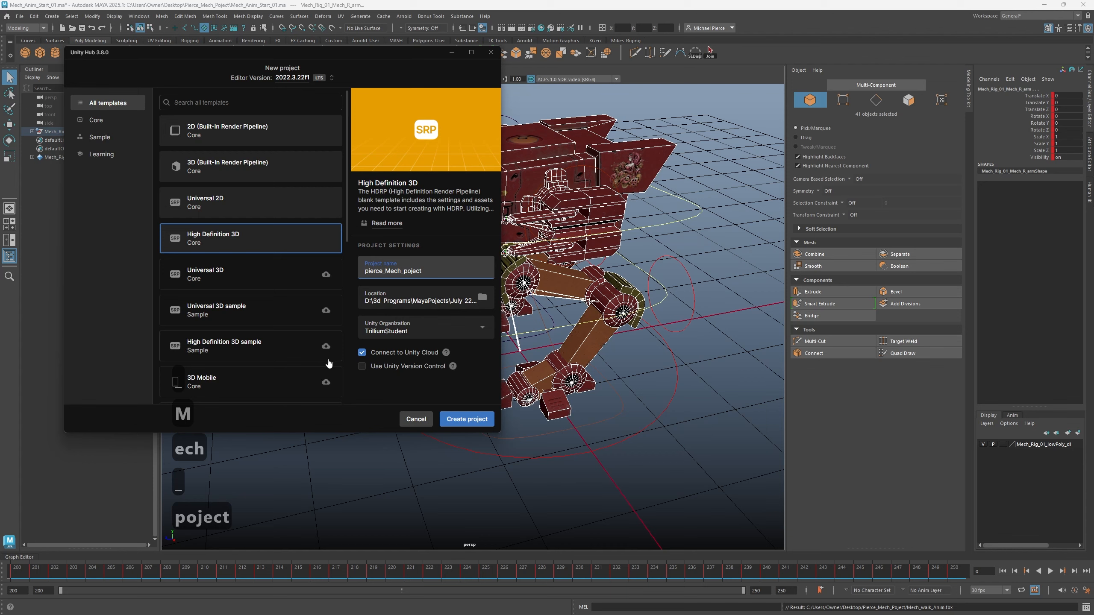
pyautogui.click(362, 352)
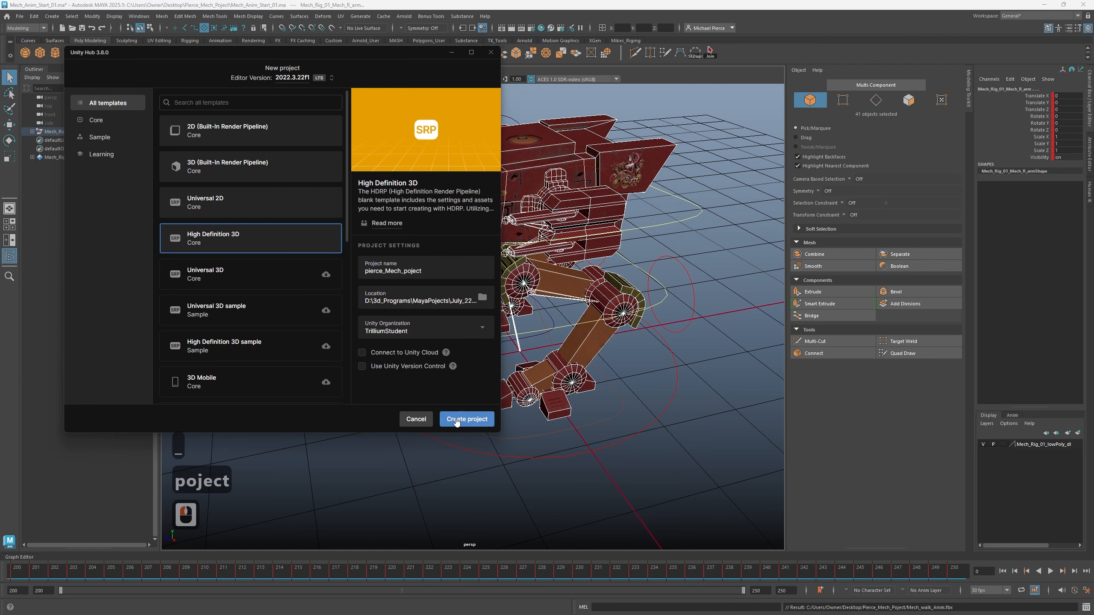
pyautogui.click(489, 52)
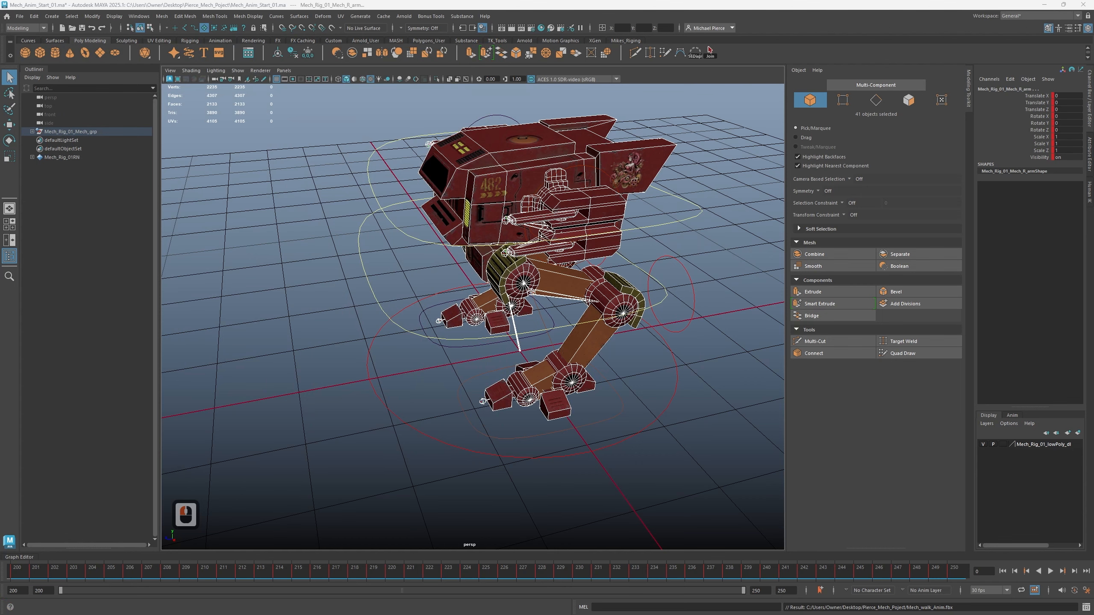
# Switch to Substance 3D Painter and open the texture export settings for the mech
pyautogui.click(710, 50)
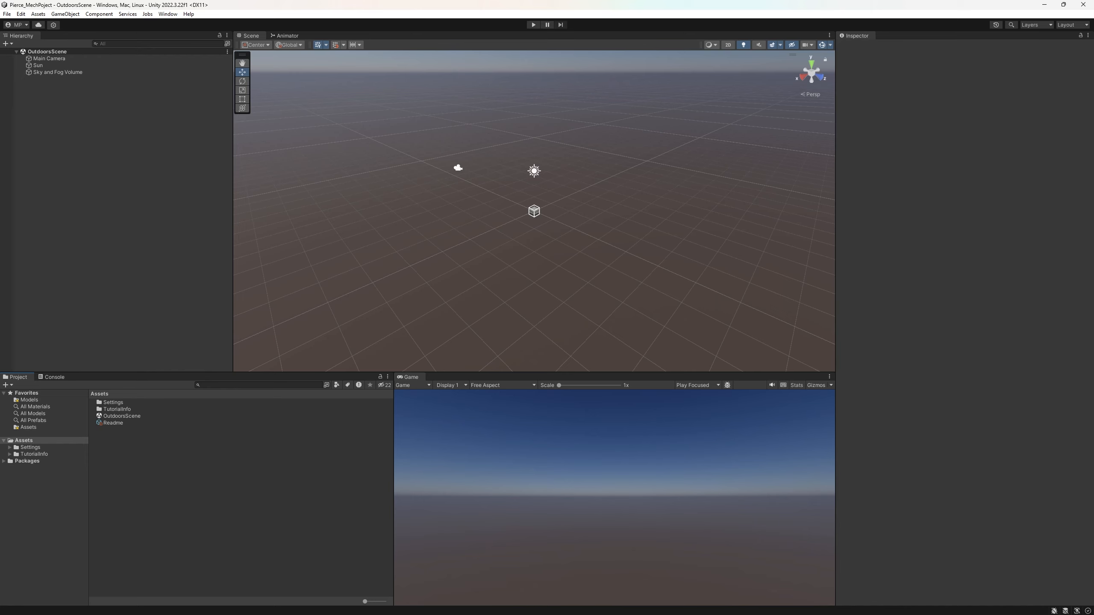
pyautogui.click(186, 514)
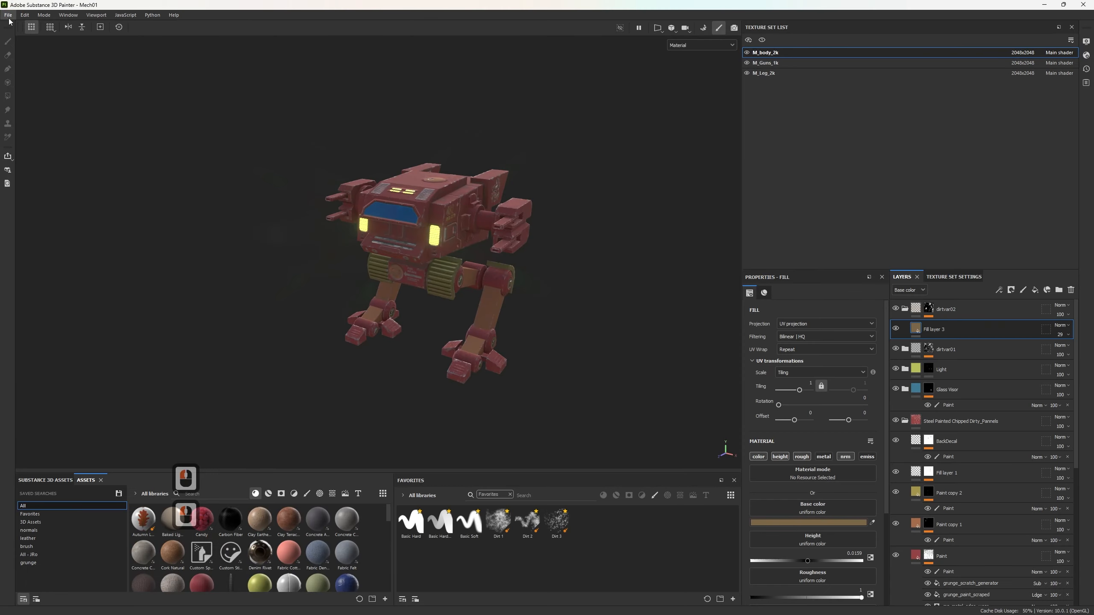
pyautogui.click(8, 15)
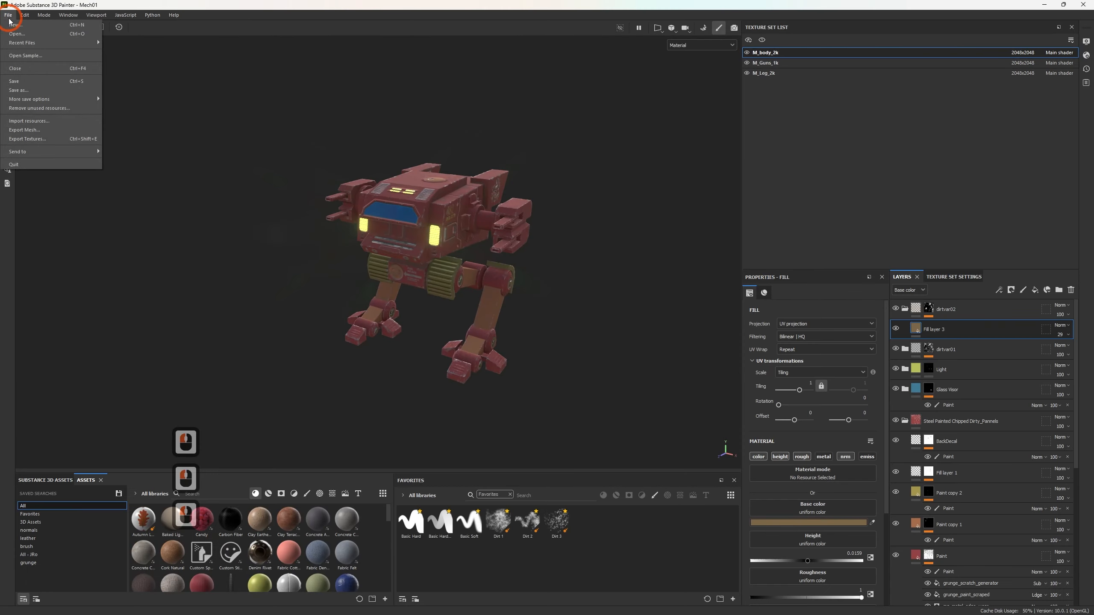
pyautogui.click(21, 16)
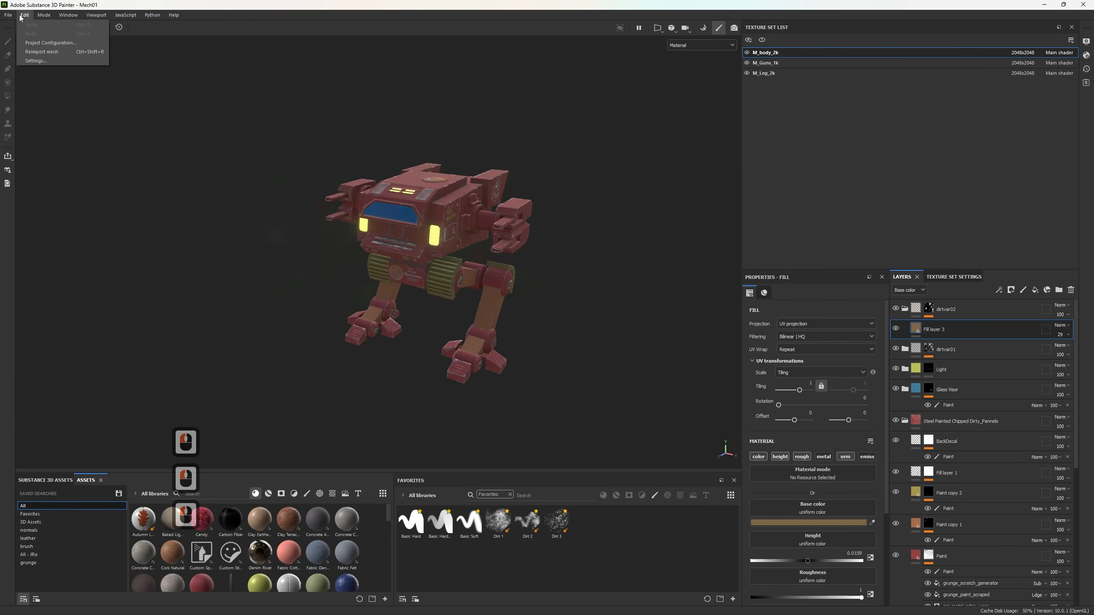
pyautogui.click(8, 15)
pyautogui.click(33, 140)
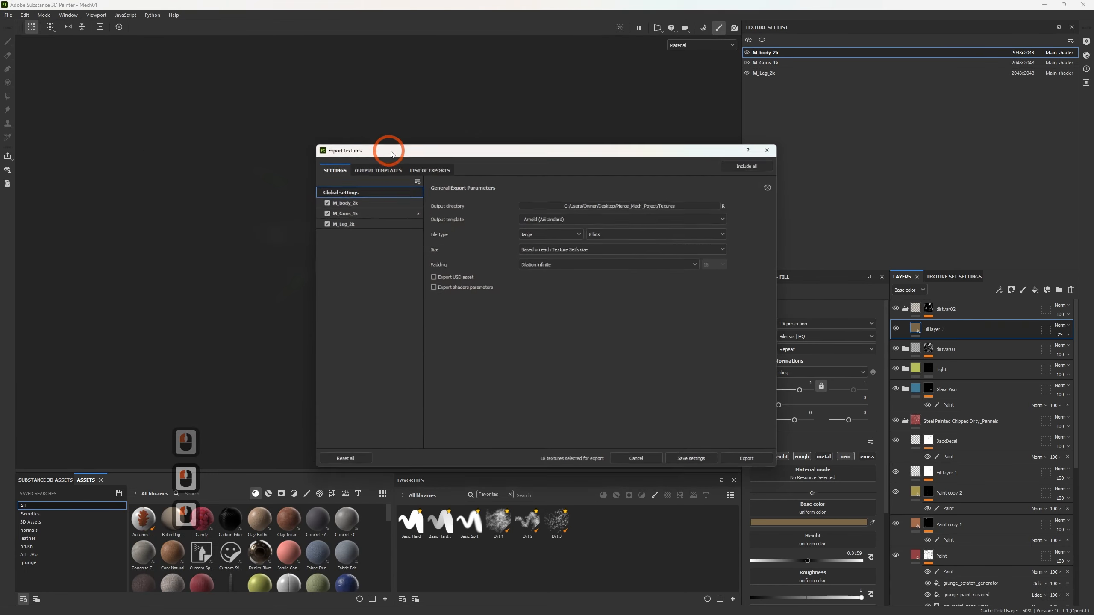
# Set the export's output template to Unity HD Render Pipeline (Metallic Standard)
pyautogui.click(558, 216)
pyautogui.scroll(-11, 573, 286)
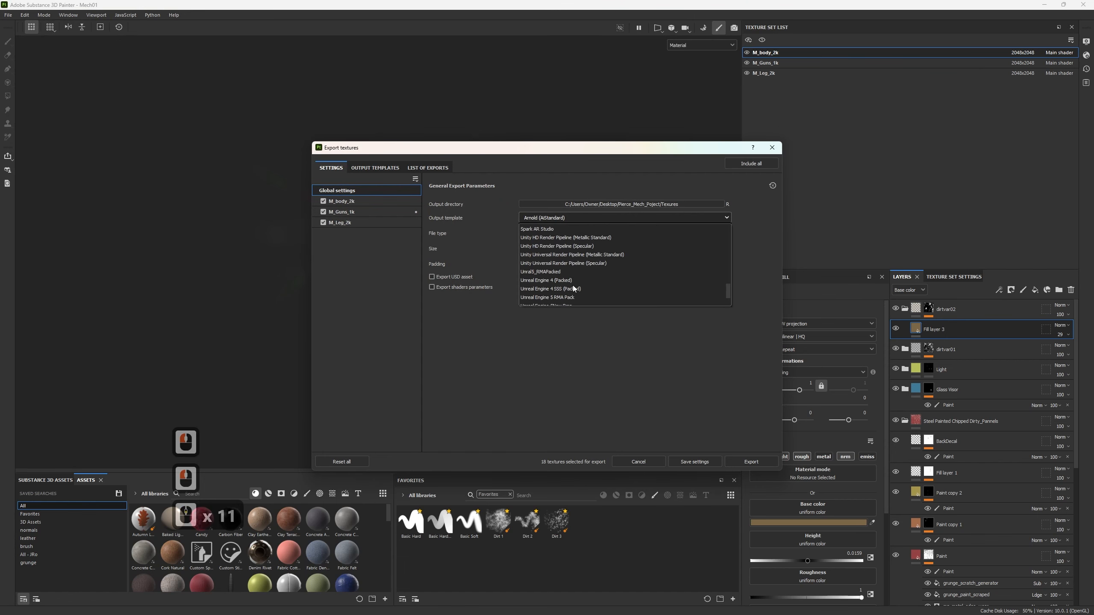
pyautogui.scroll(-2, 572, 285)
pyautogui.scroll(2, 573, 285)
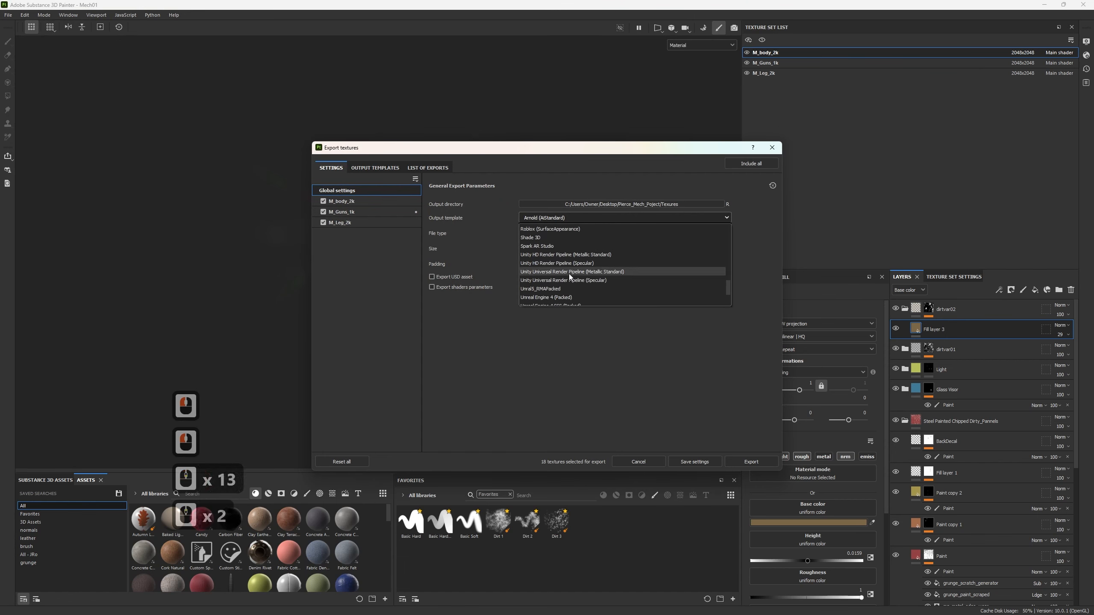
pyautogui.click(565, 254)
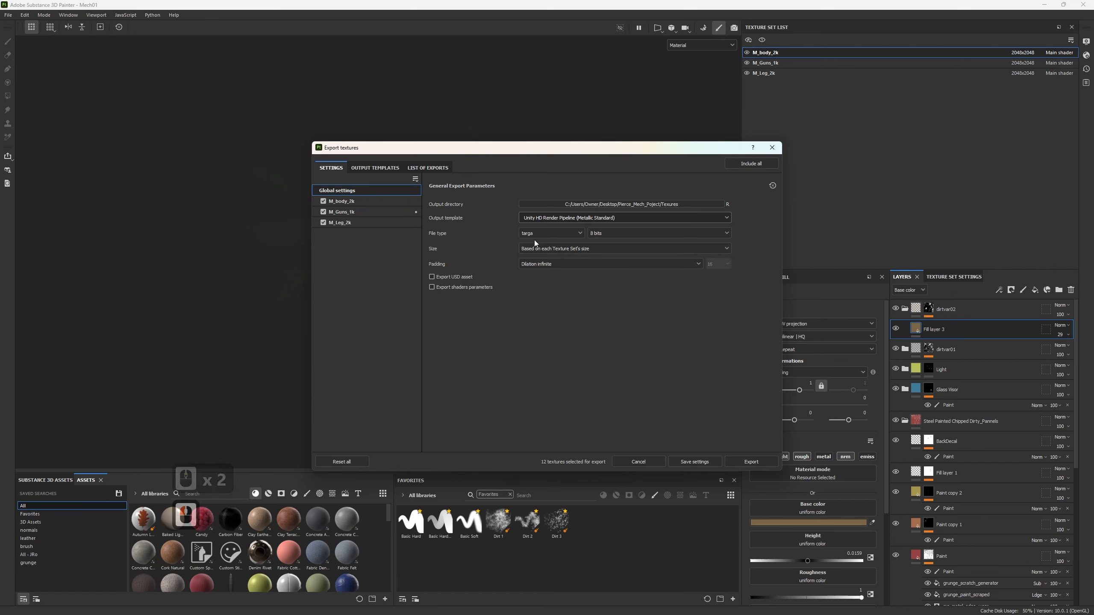
# Set the file type of the exported textures to png
pyautogui.click(533, 221)
pyautogui.click(504, 225)
pyautogui.click(531, 236)
pyautogui.click(532, 238)
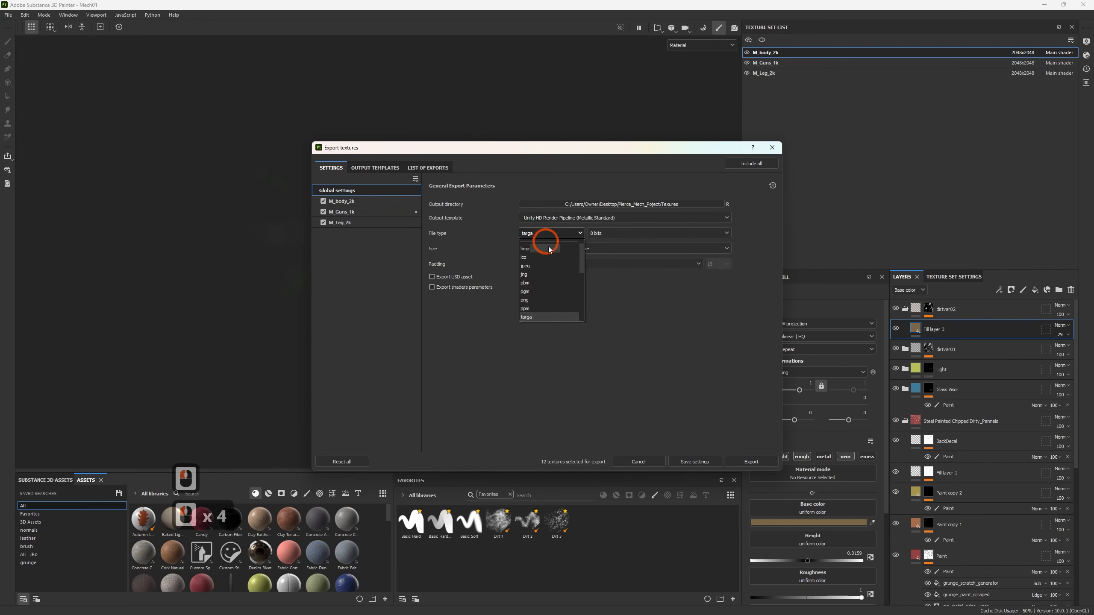
pyautogui.click(545, 300)
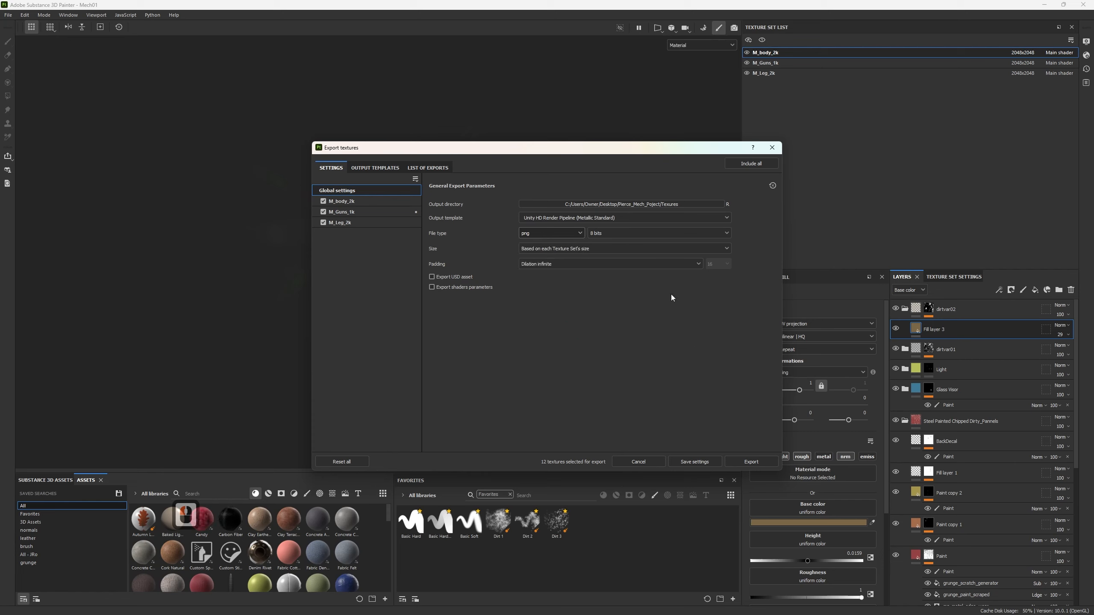
pyautogui.click(639, 205)
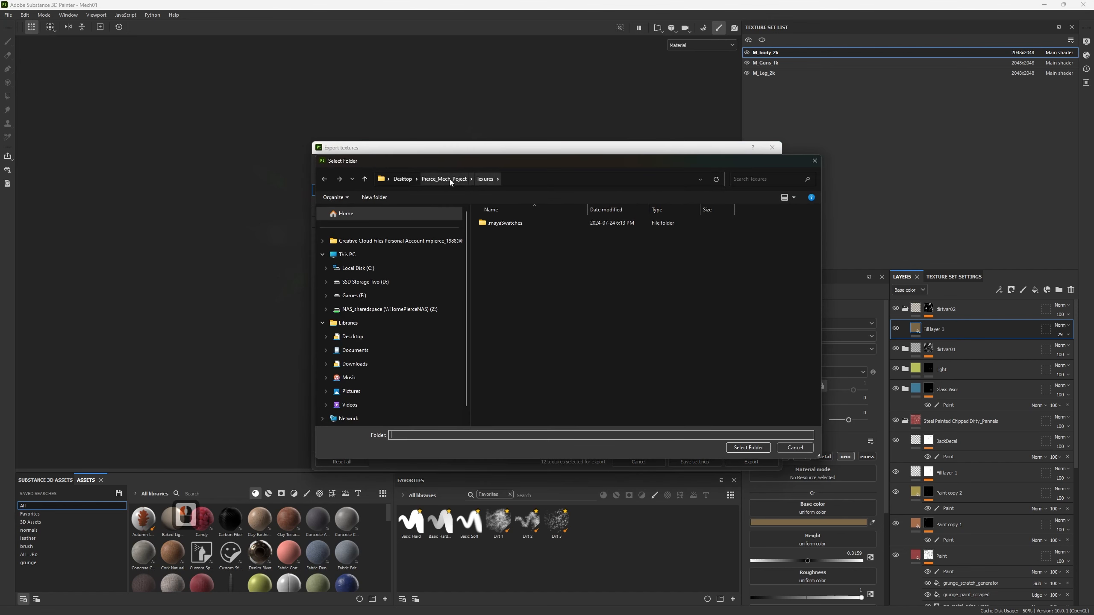
pyautogui.click(443, 178)
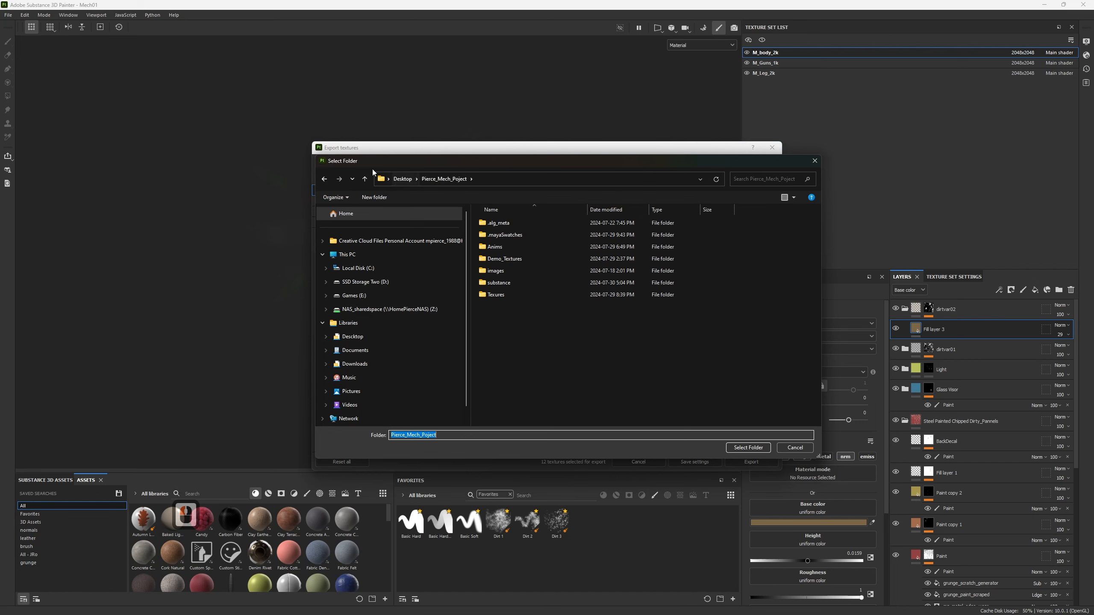
pyautogui.click(364, 178)
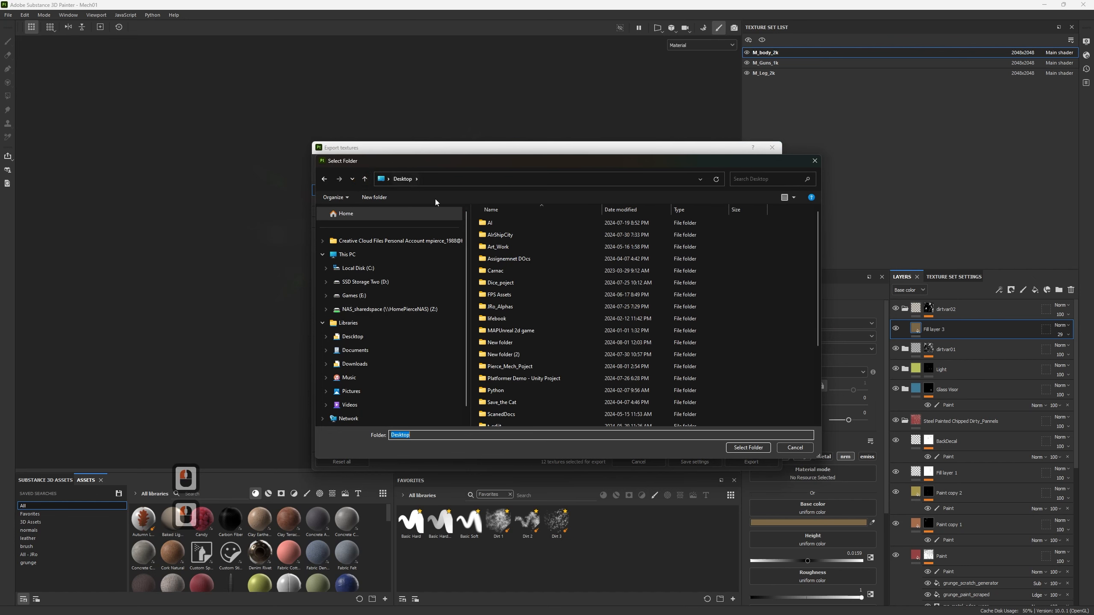
pyautogui.click(795, 447)
# Browse for the export's output directory and create a new folder inside the mech project folder on the Desktop
pyautogui.click(565, 205)
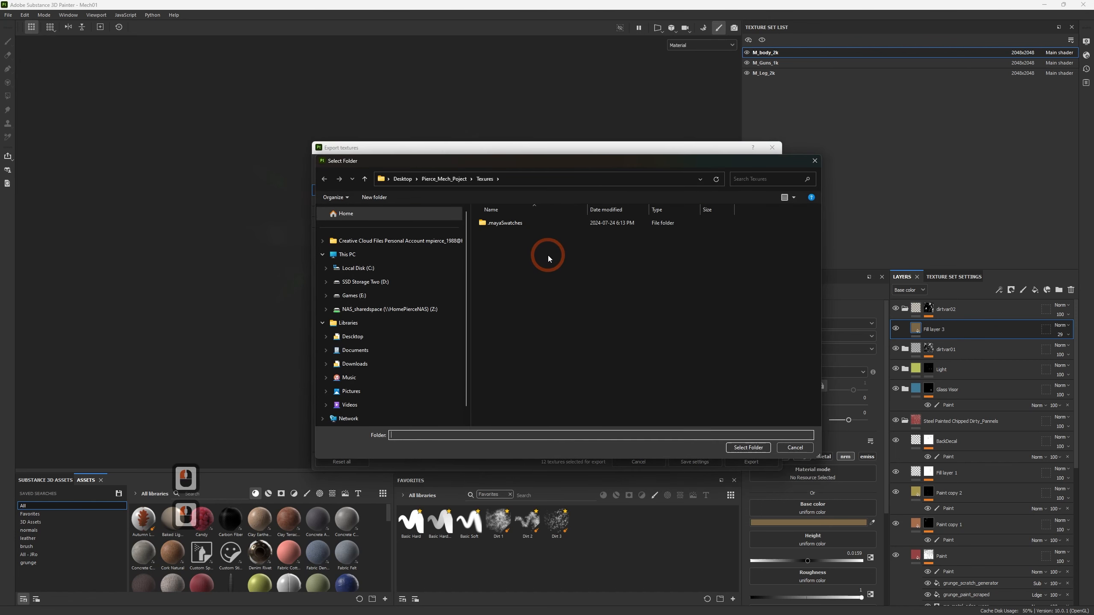
pyautogui.click(448, 179)
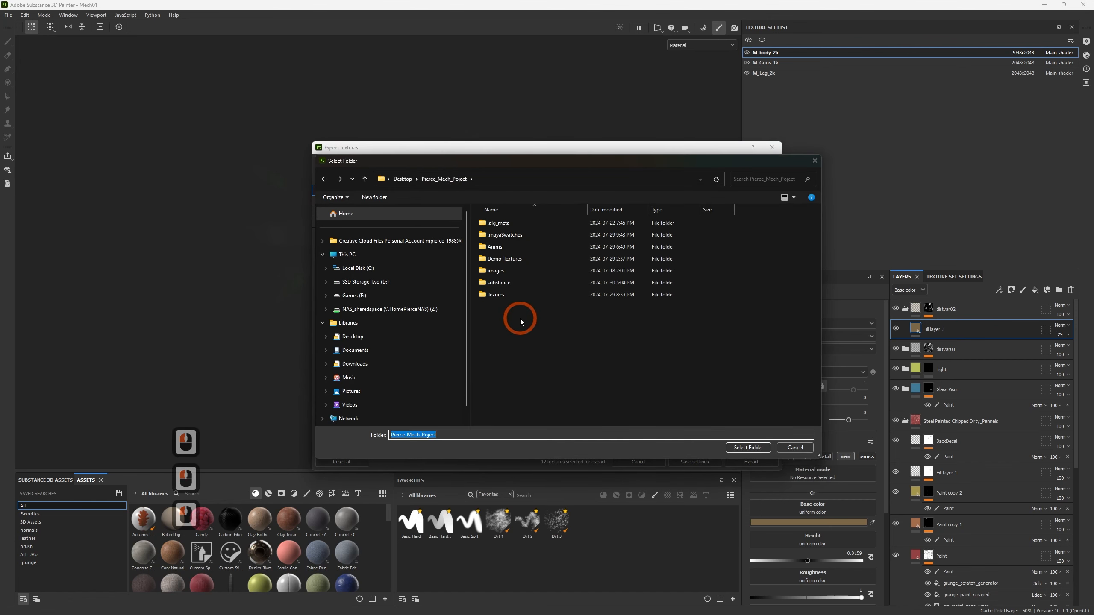
pyautogui.rightClick(522, 319)
pyautogui.moveTo(541, 437)
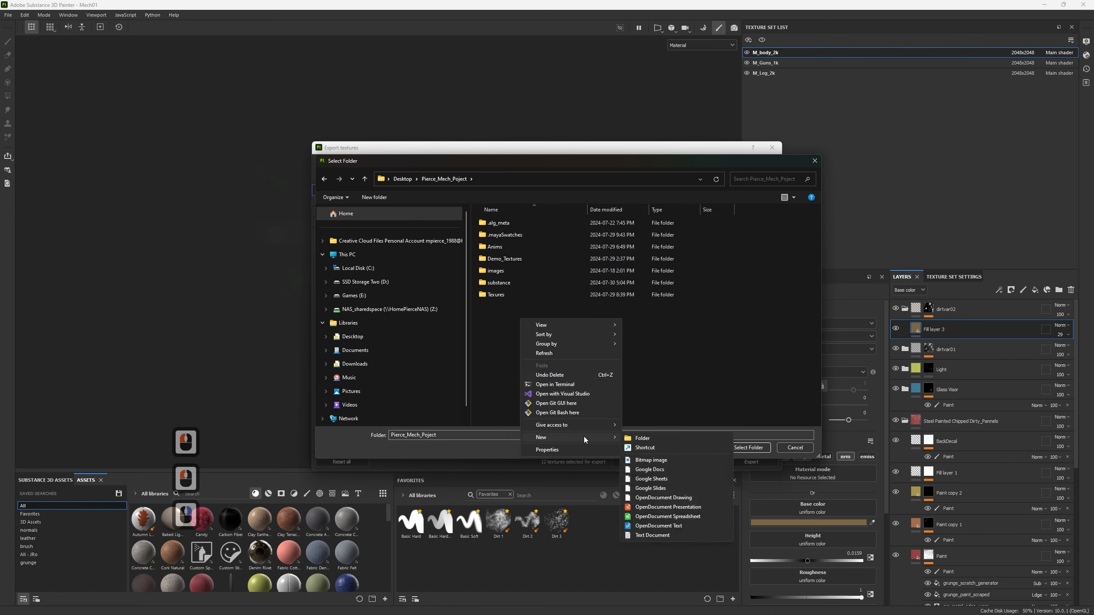
pyautogui.click(649, 442)
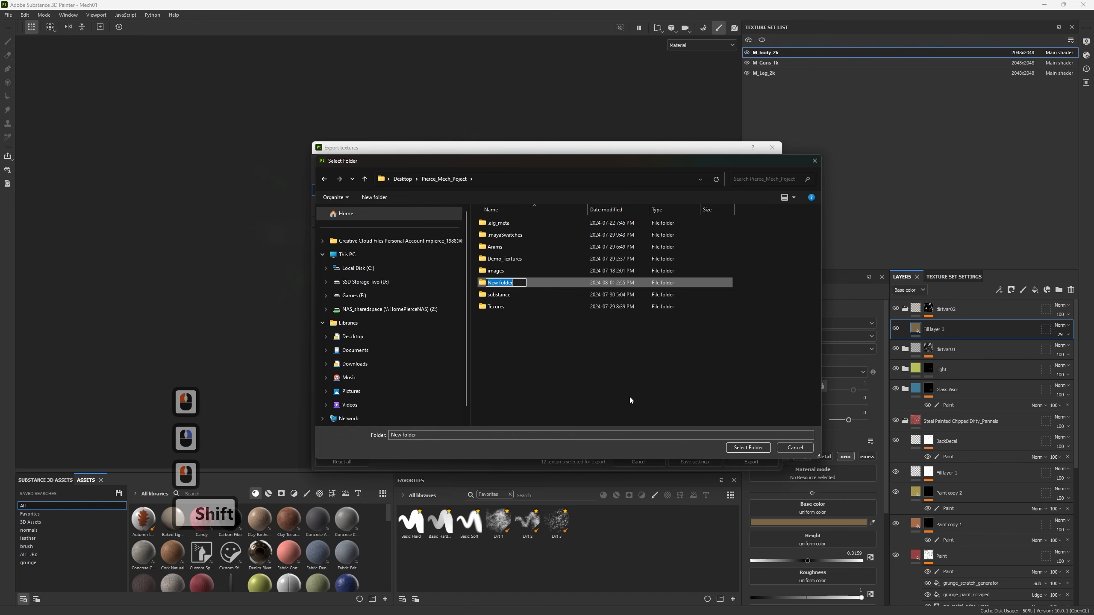
pyautogui.write('TOUnio')
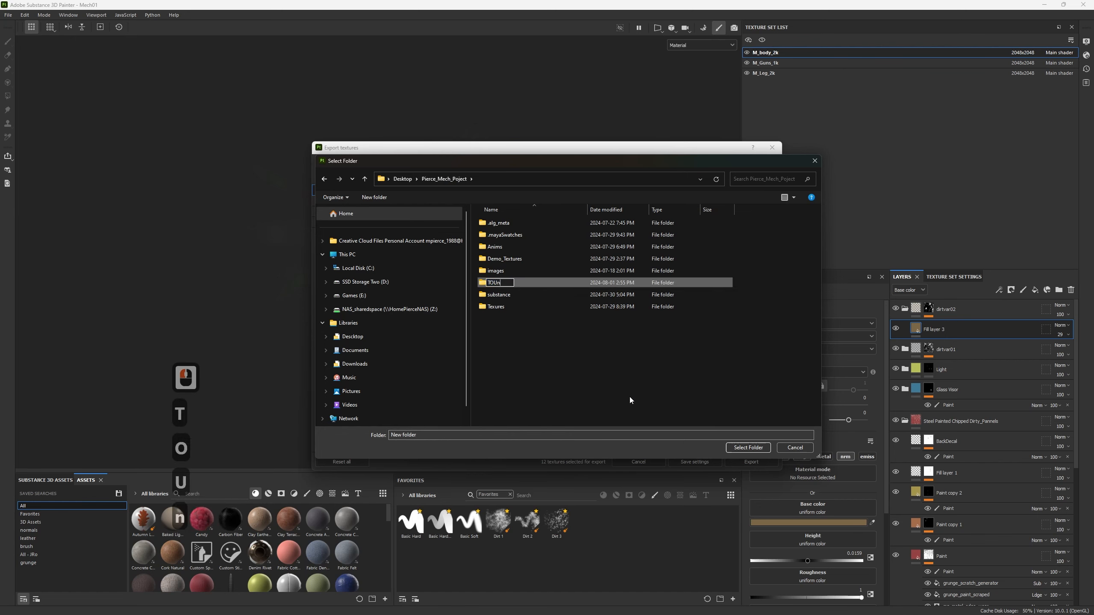
pyautogui.press('BackSpace')
pyautogui.press('BackSpace')
pyautogui.press('BackSpace')
pyautogui.press('BackSpace')
pyautogui.press('BackSpace')
pyautogui.press('BackSpace')
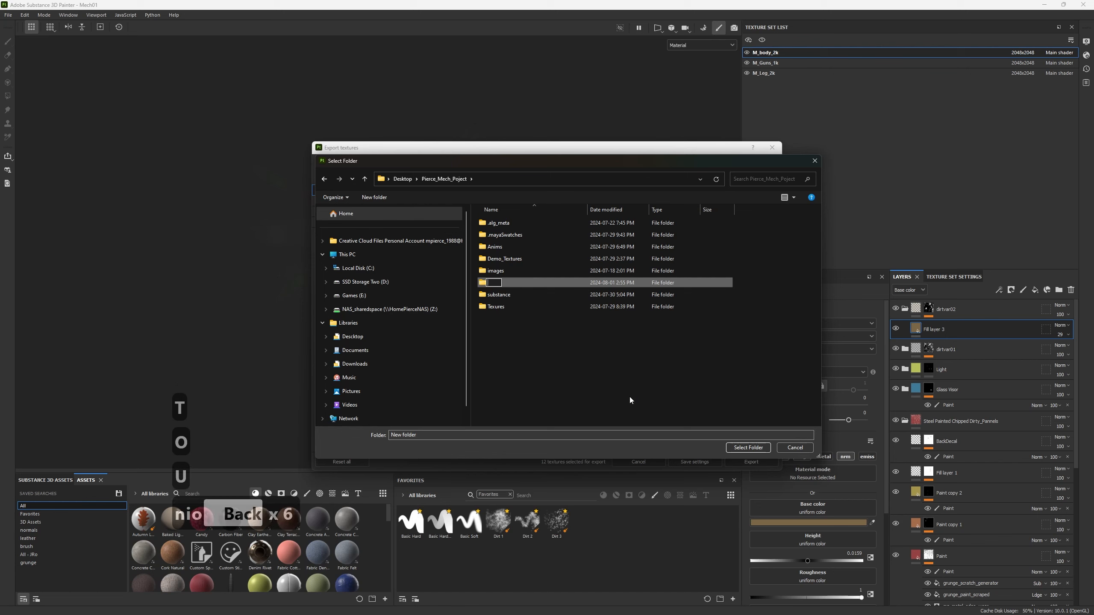
# Name the new folder ToUnity and choose it as the output directory for the textures
pyautogui.press('capslock')
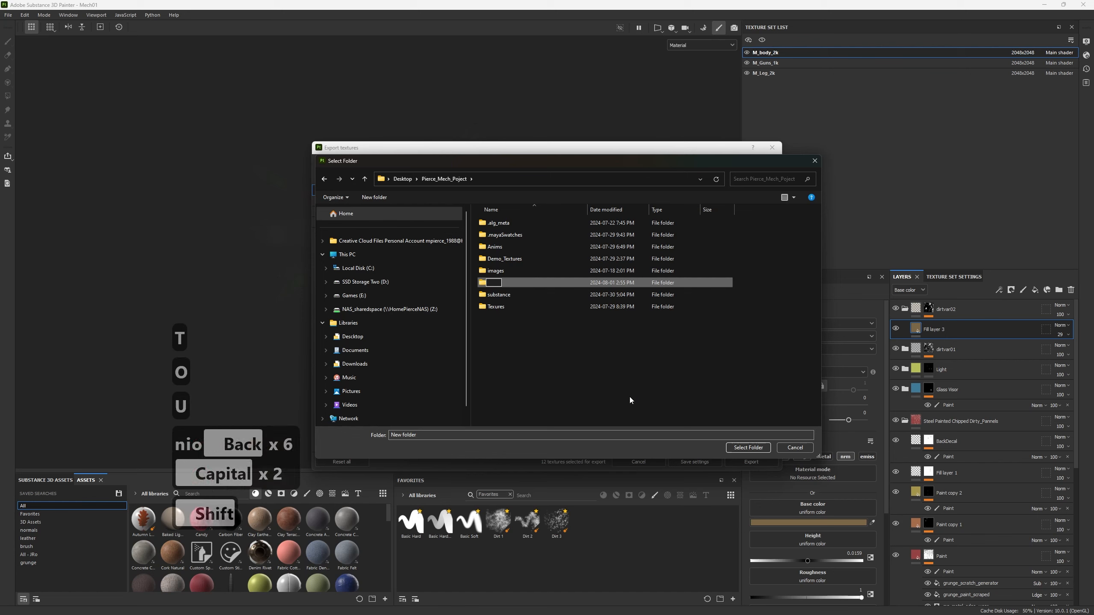
pyautogui.write('ToU')
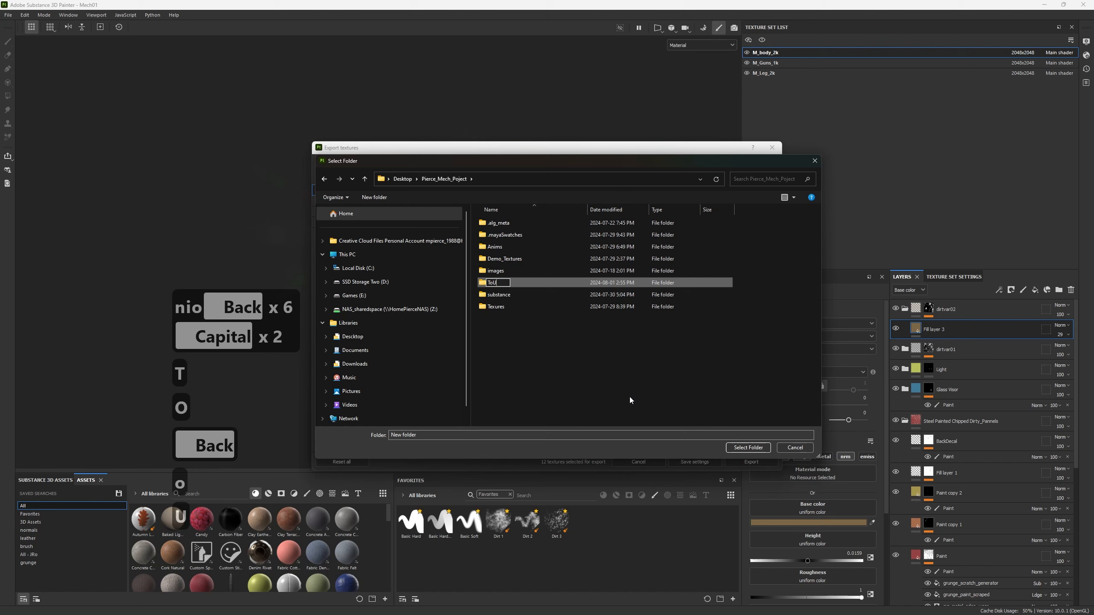
pyautogui.write('nity')
pyautogui.press('Return')
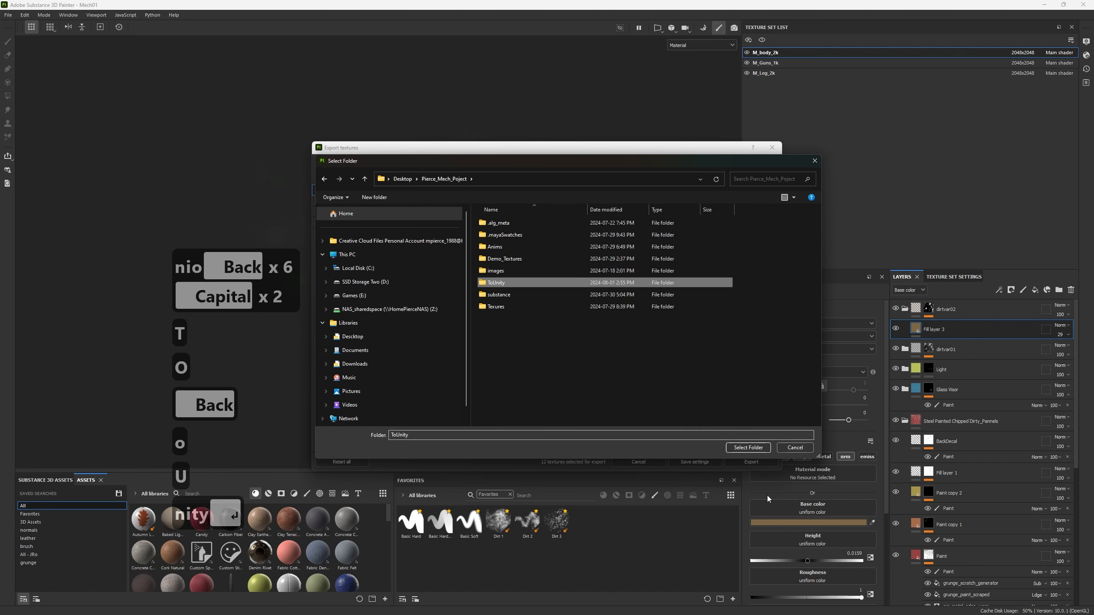
pyautogui.click(737, 448)
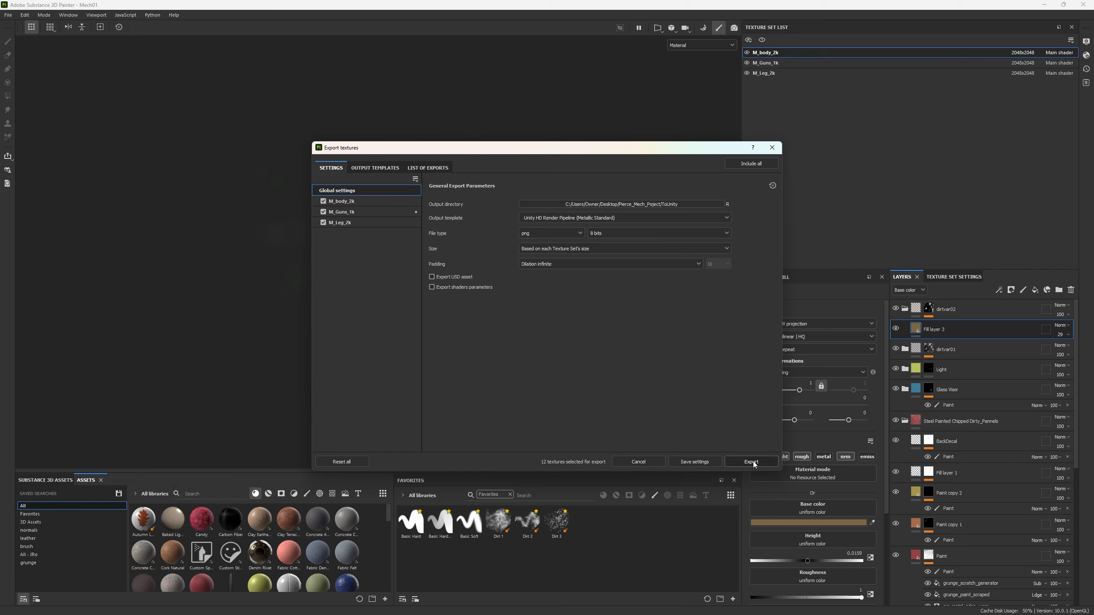
# Check the export settings of the M_Guns_1k and M_Leg_2k texture sets and export all selected textures
pyautogui.click(347, 212)
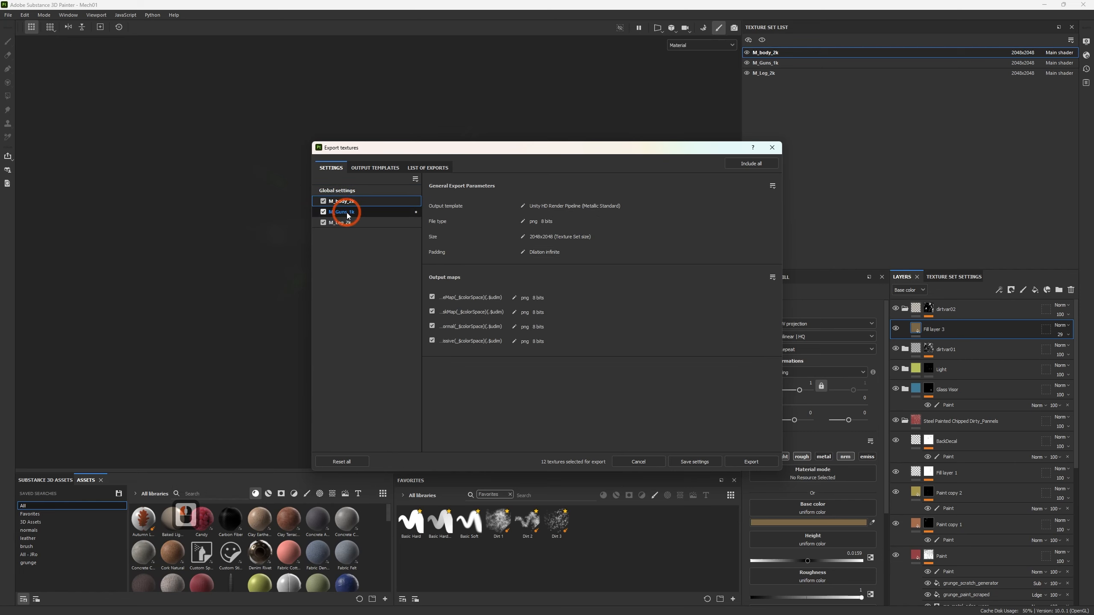
pyautogui.click(346, 213)
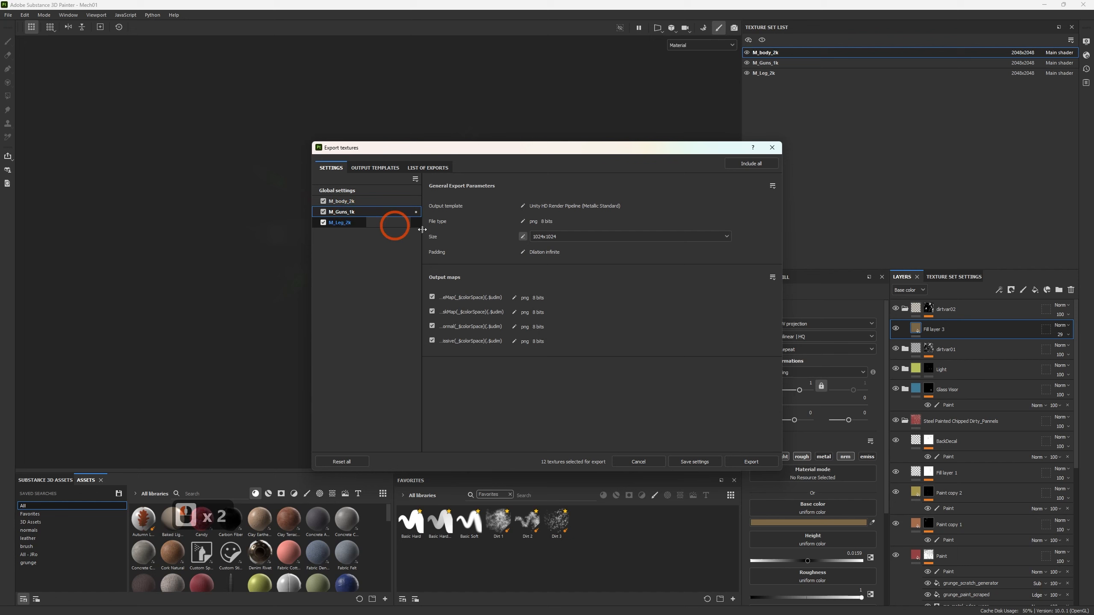
pyautogui.click(341, 223)
pyautogui.click(761, 462)
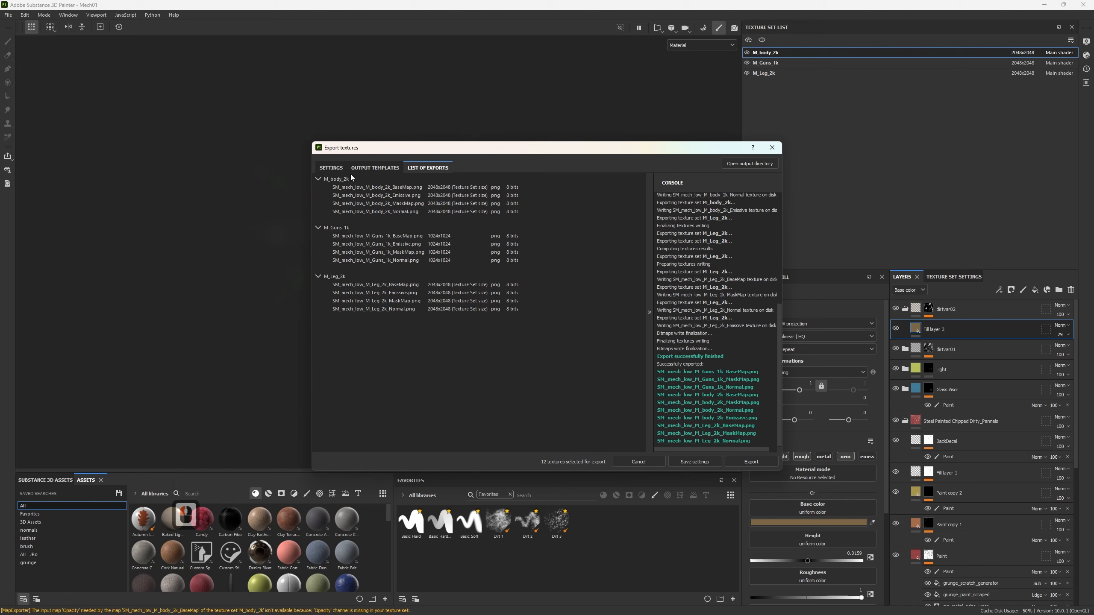
pyautogui.click(334, 170)
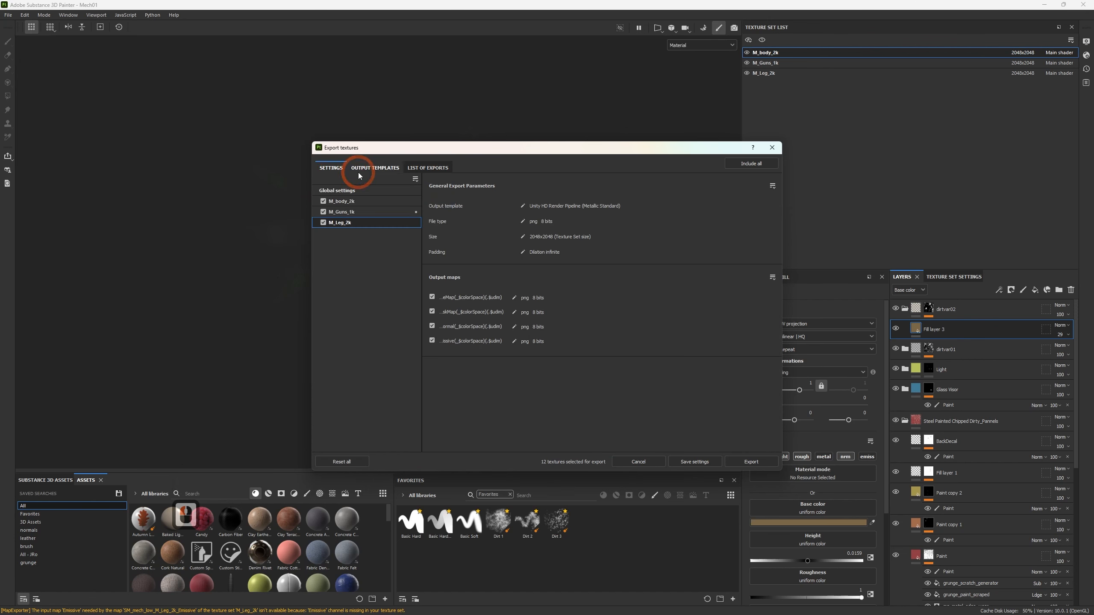
# Change the output template in the global export settings to Unreal Engine 4 (Packed)
pyautogui.click(359, 173)
pyautogui.click(330, 168)
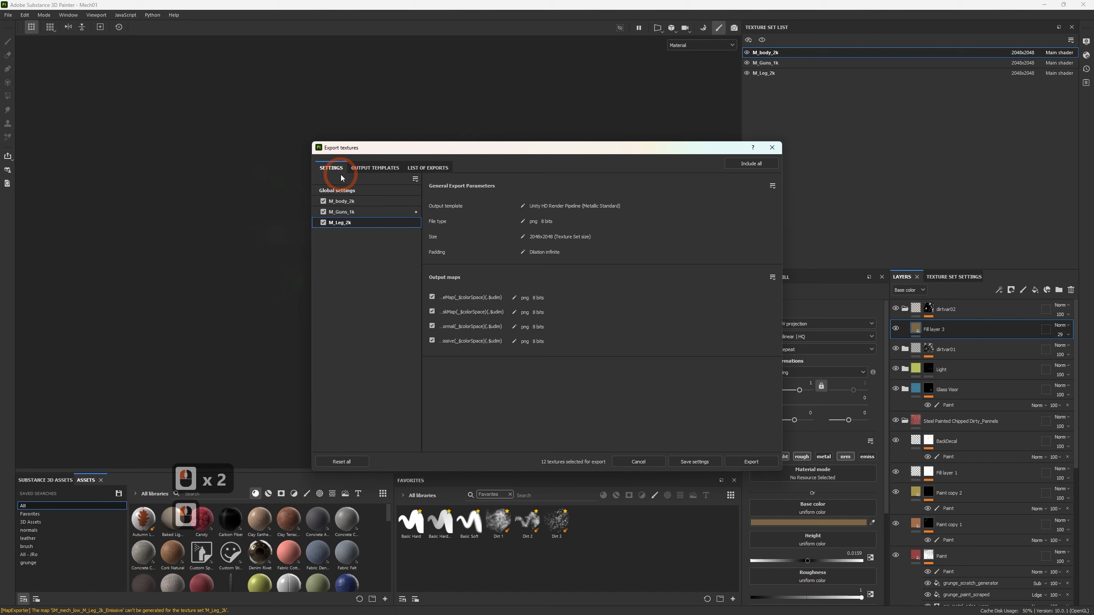
pyautogui.click(358, 169)
pyautogui.click(421, 198)
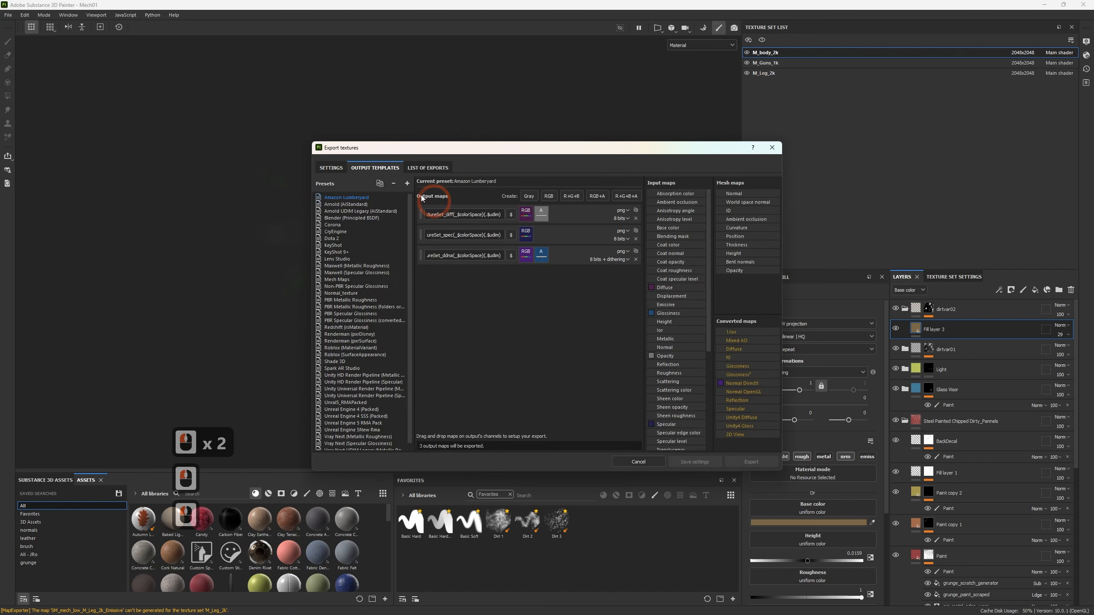
pyautogui.click(333, 166)
pyautogui.click(344, 192)
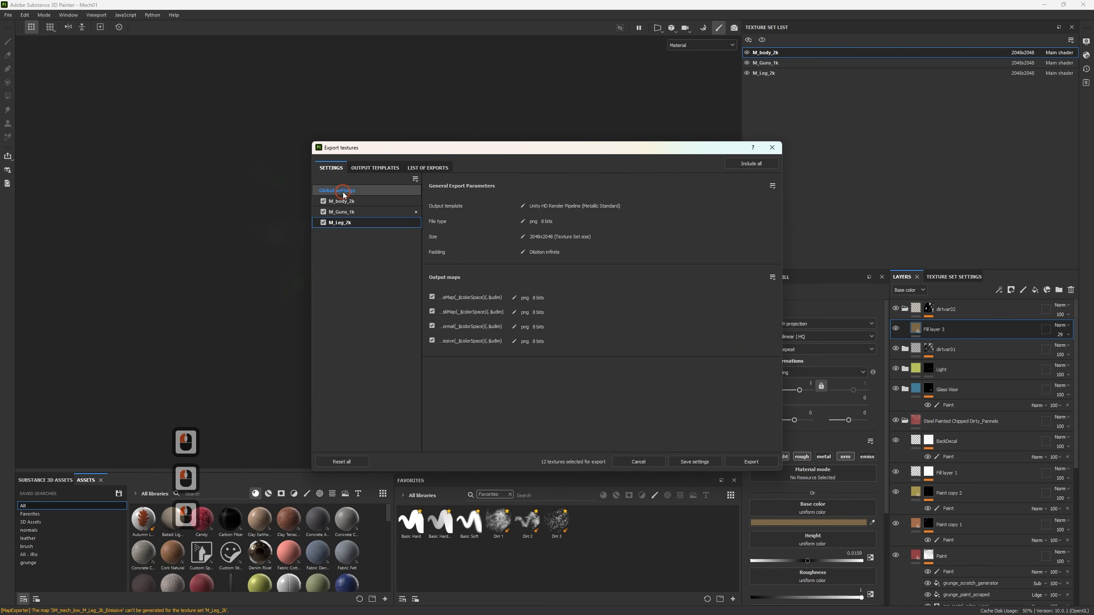
pyautogui.click(586, 215)
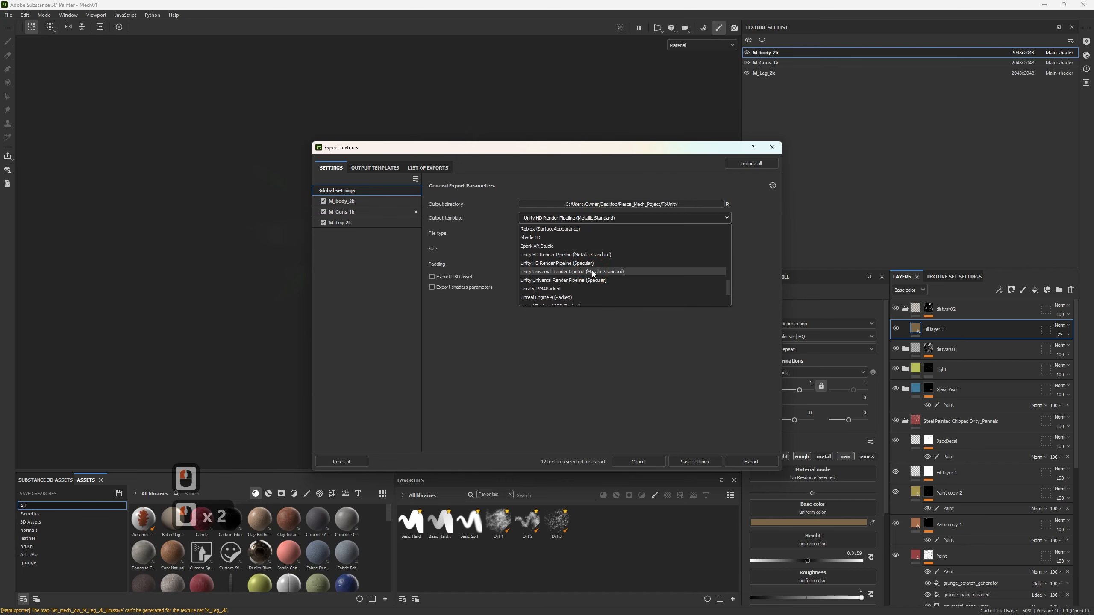
pyautogui.scroll(-4, 585, 266)
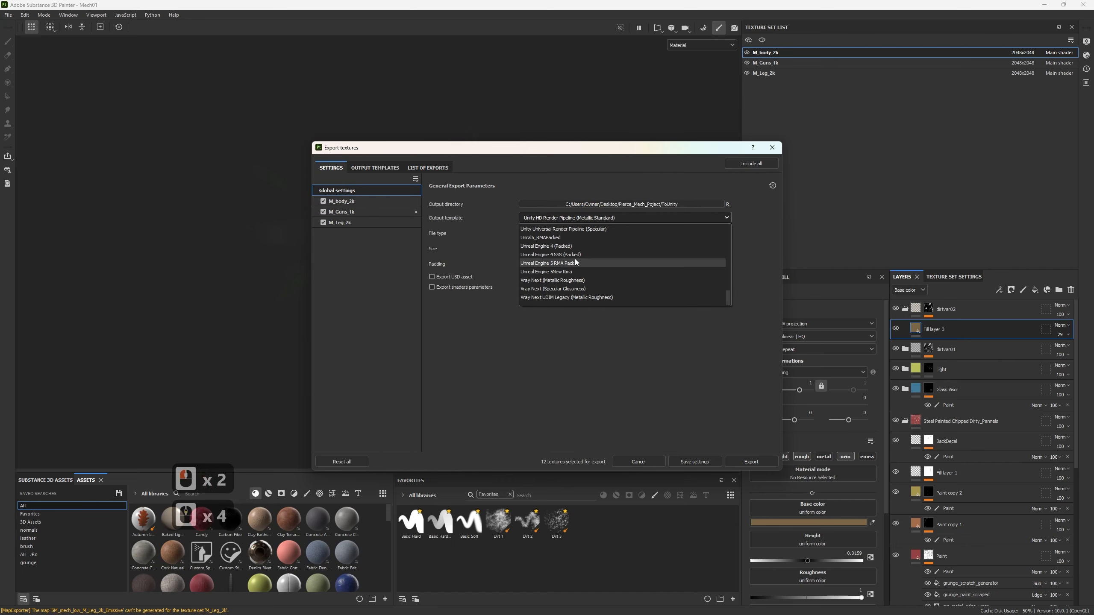
pyautogui.click(556, 246)
pyautogui.click(319, 182)
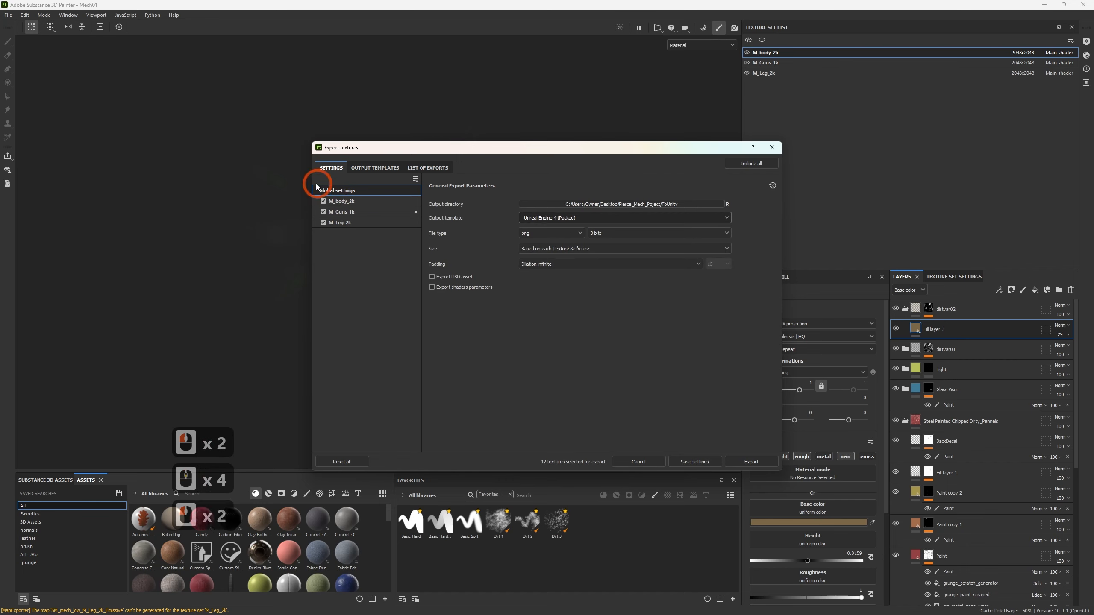
# Create a folder named TOUnreal inside the mech project folder and choose it as the export's output directory
pyautogui.click(598, 206)
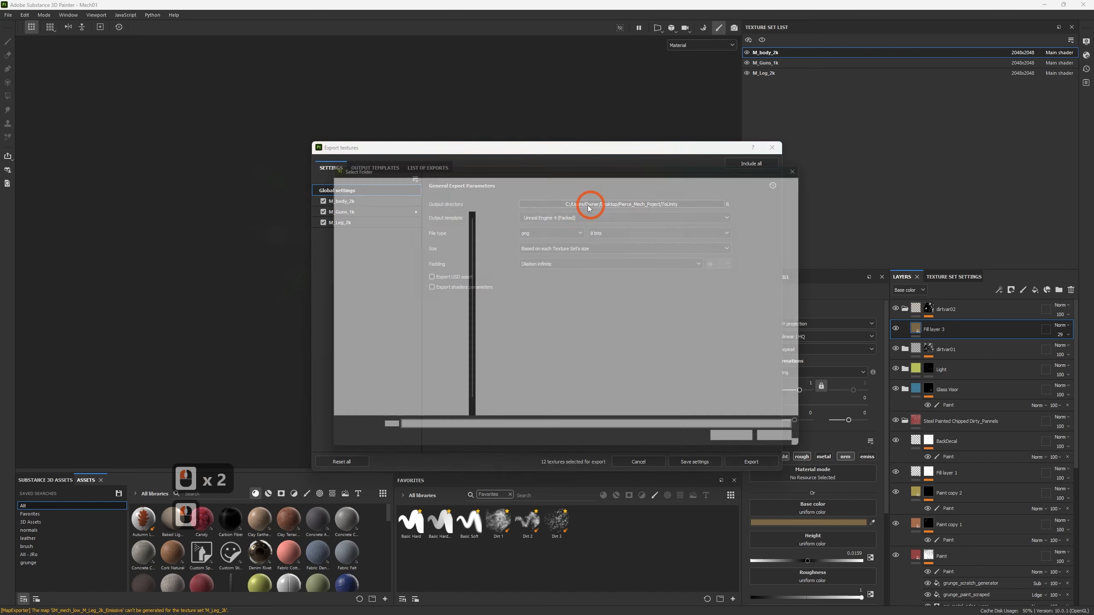
pyautogui.click(455, 180)
pyautogui.rightClick(519, 351)
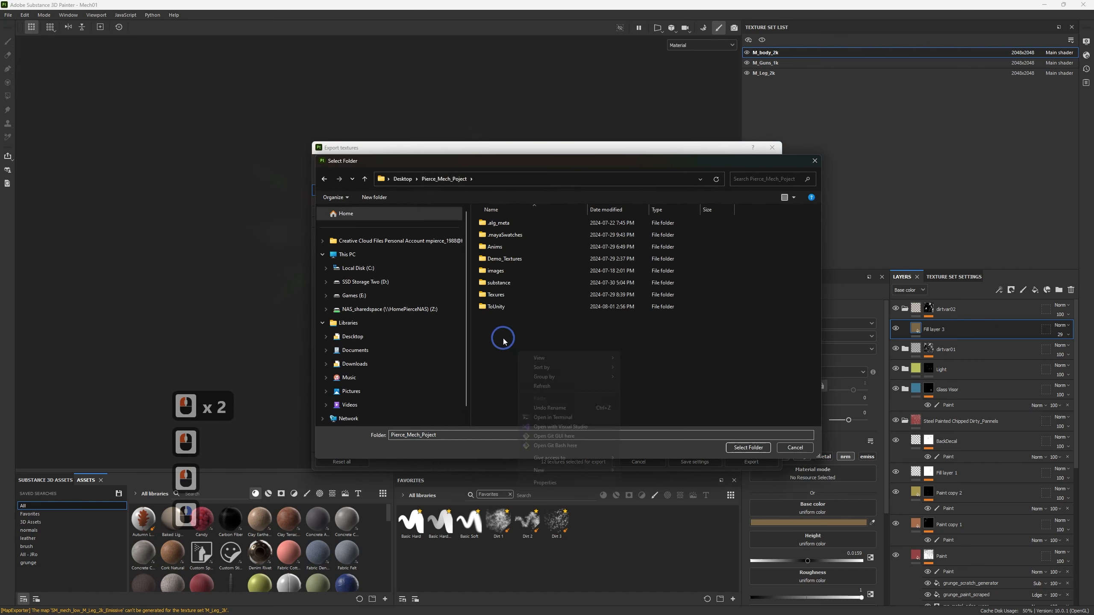
pyautogui.moveTo(560, 470)
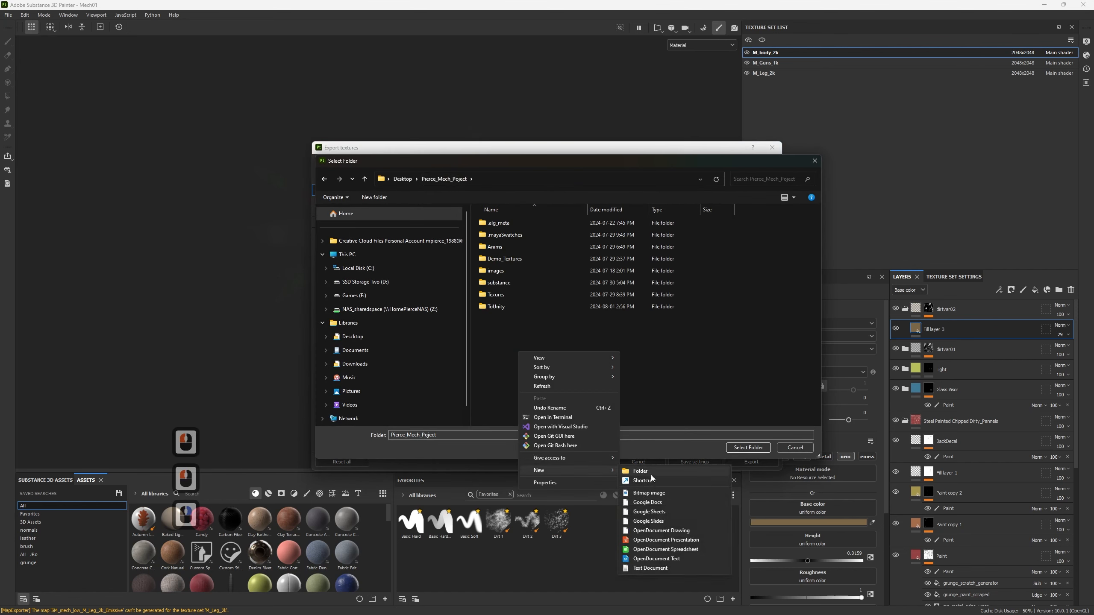
pyautogui.click(653, 472)
pyautogui.write('TOUnreal')
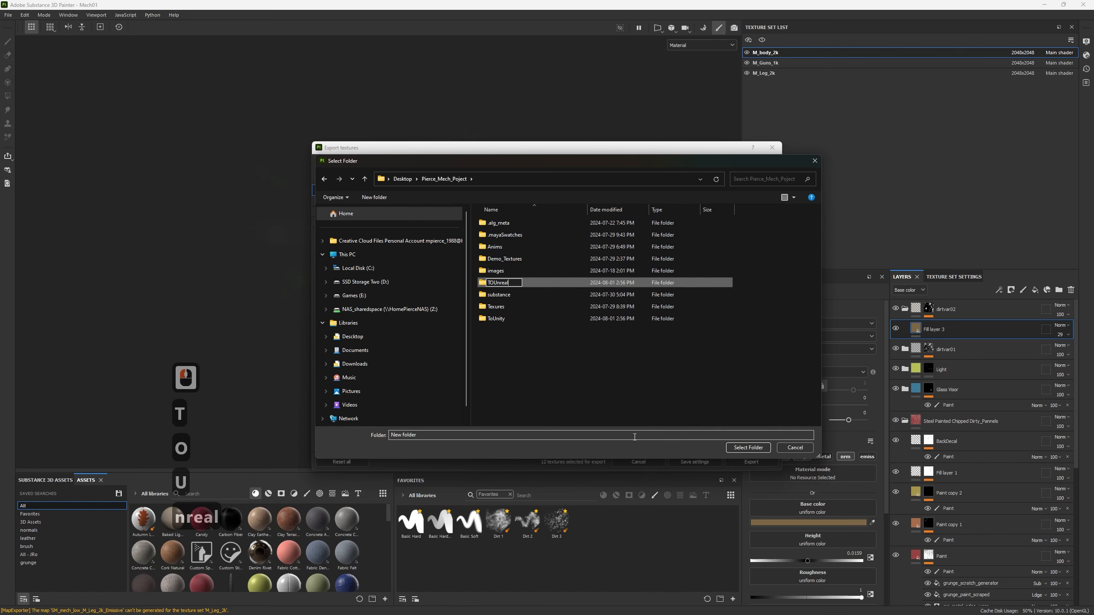
pyautogui.press('Return')
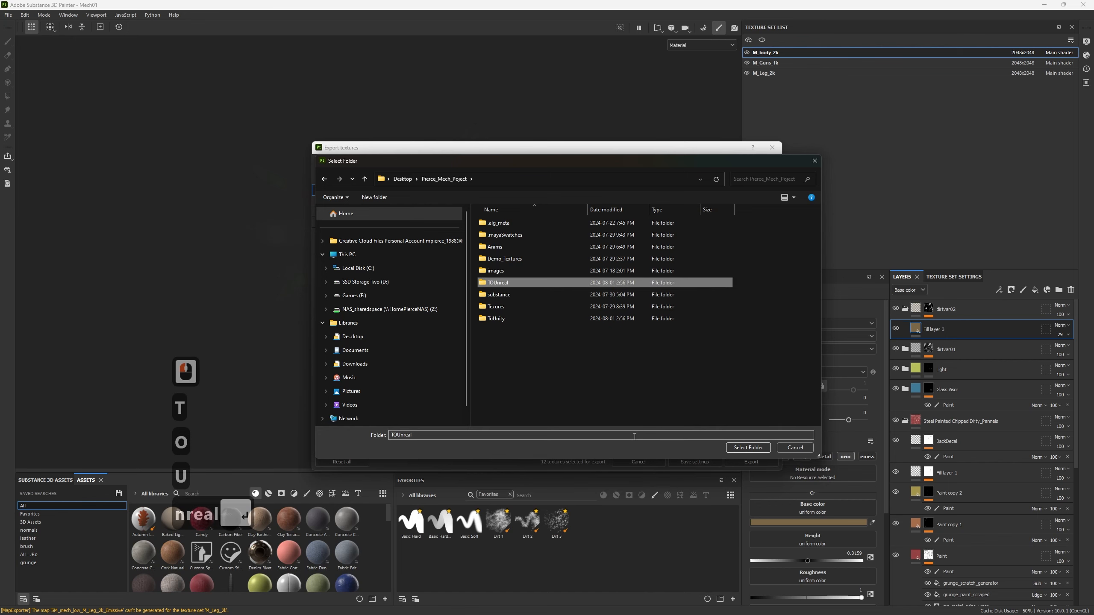
pyautogui.click(737, 450)
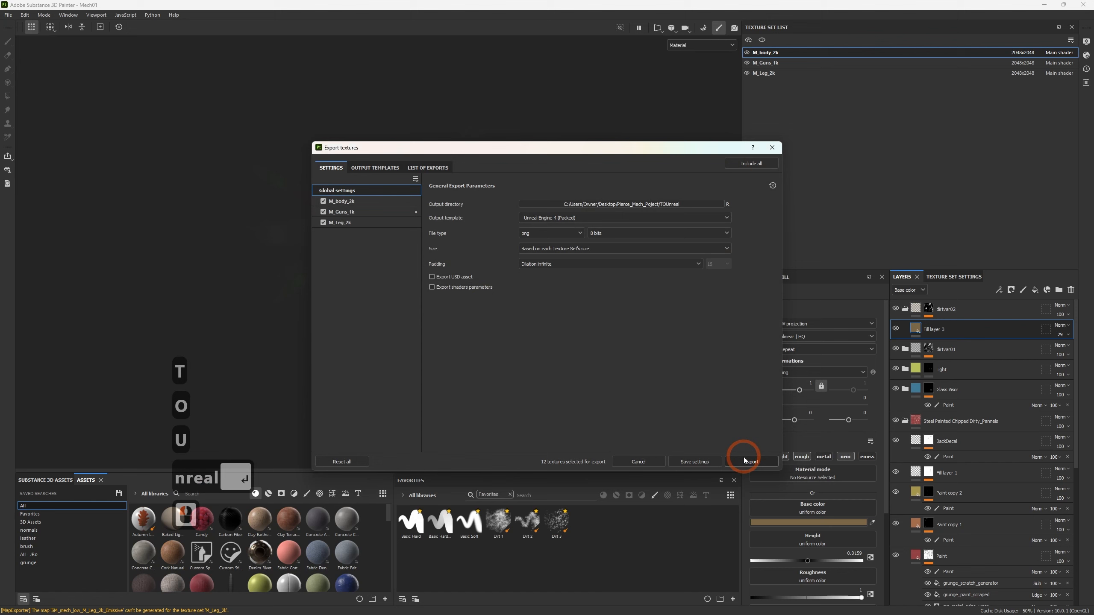
# Export all selected textures, then close the export window and switch to the Unity project
pyautogui.click(744, 460)
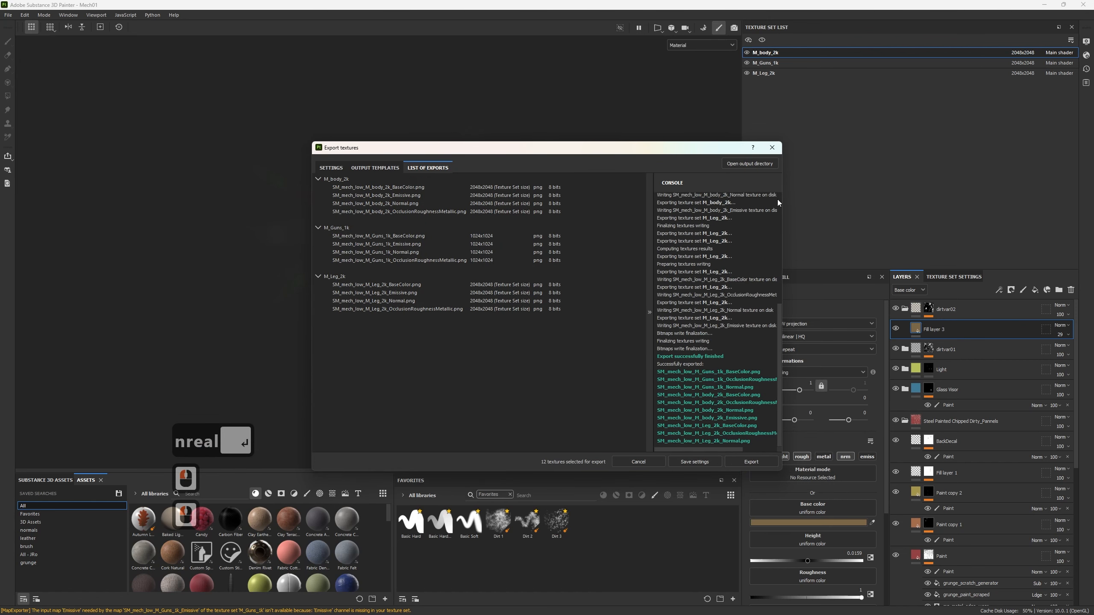
pyautogui.click(771, 148)
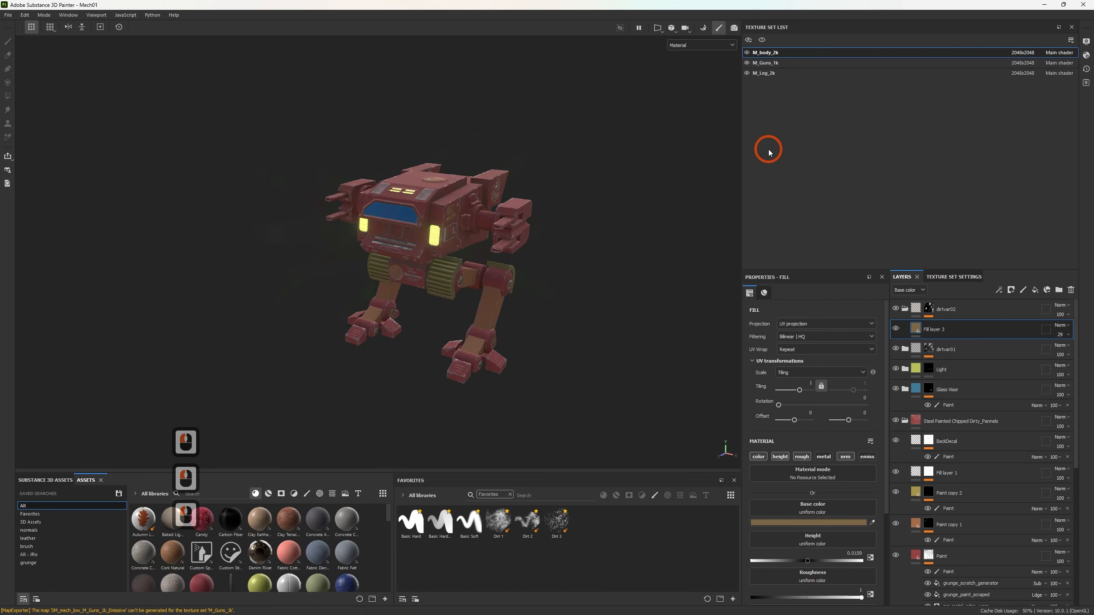
pyautogui.click(1044, 6)
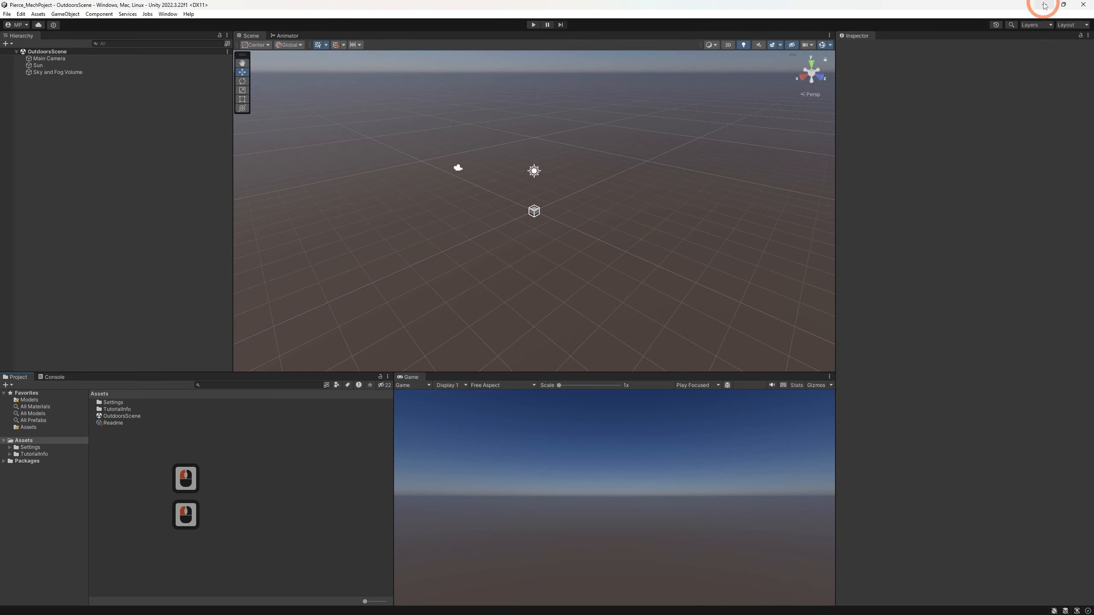
# Create a new folder named Texure in the project's Assets folder
pyautogui.rightClick(105, 455)
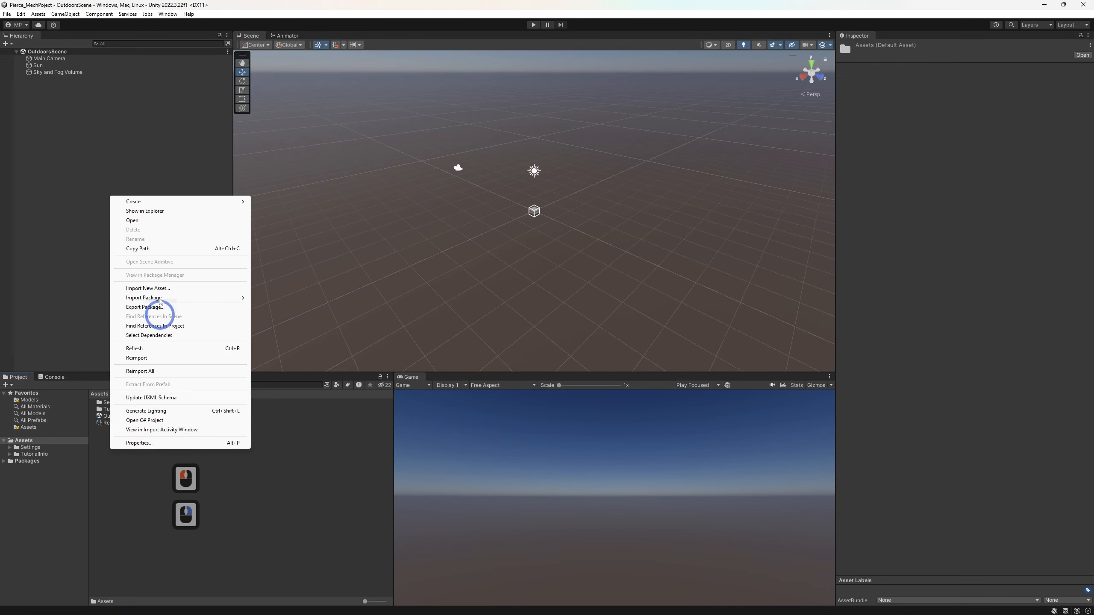
pyautogui.moveTo(190, 202)
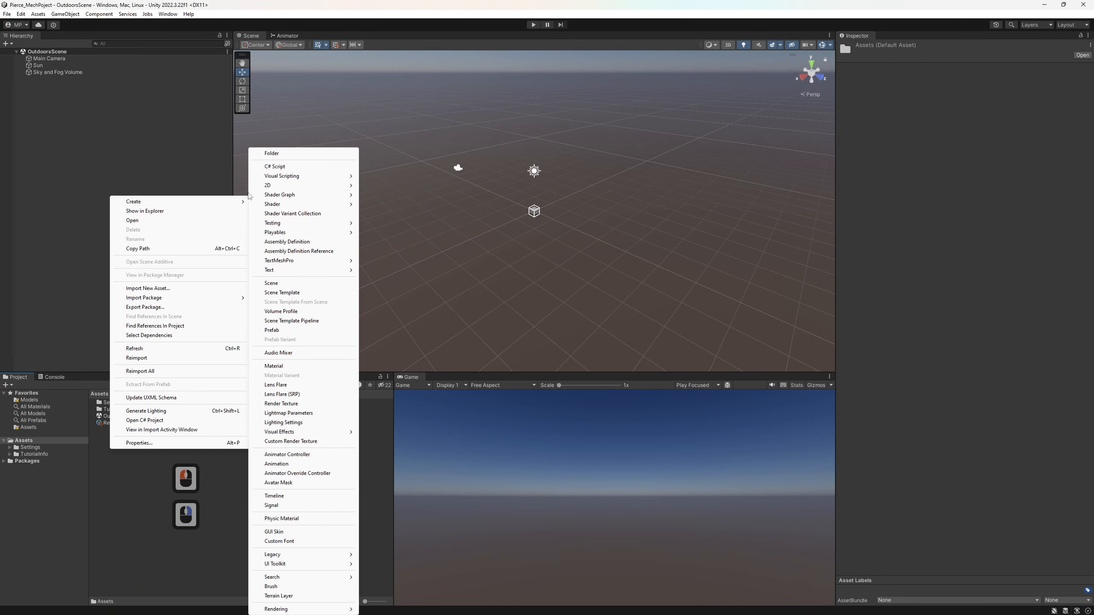
pyautogui.click(296, 154)
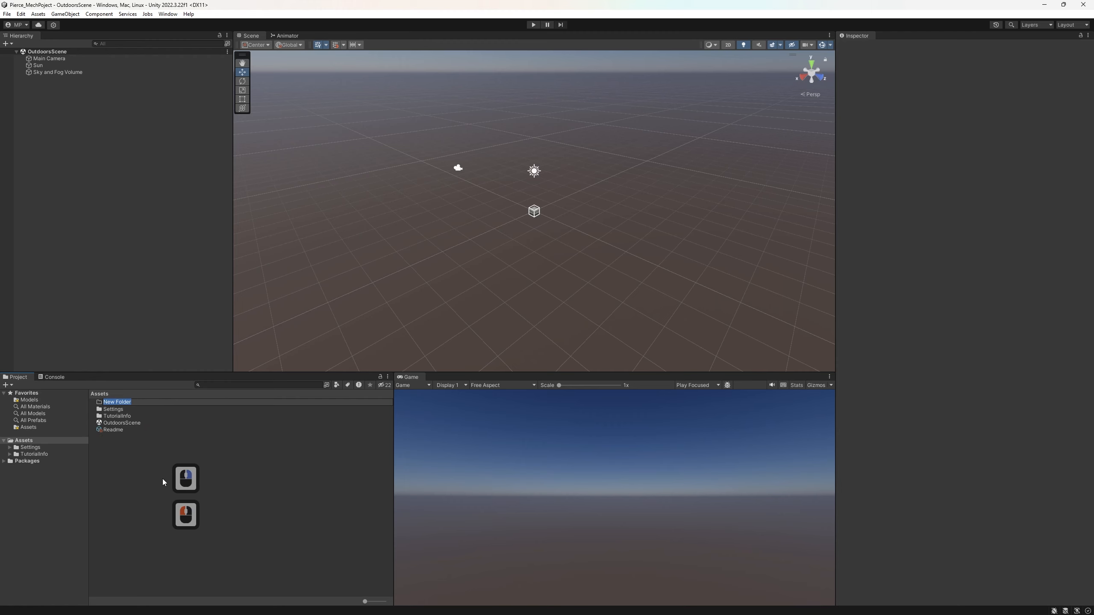
pyautogui.write('Te')
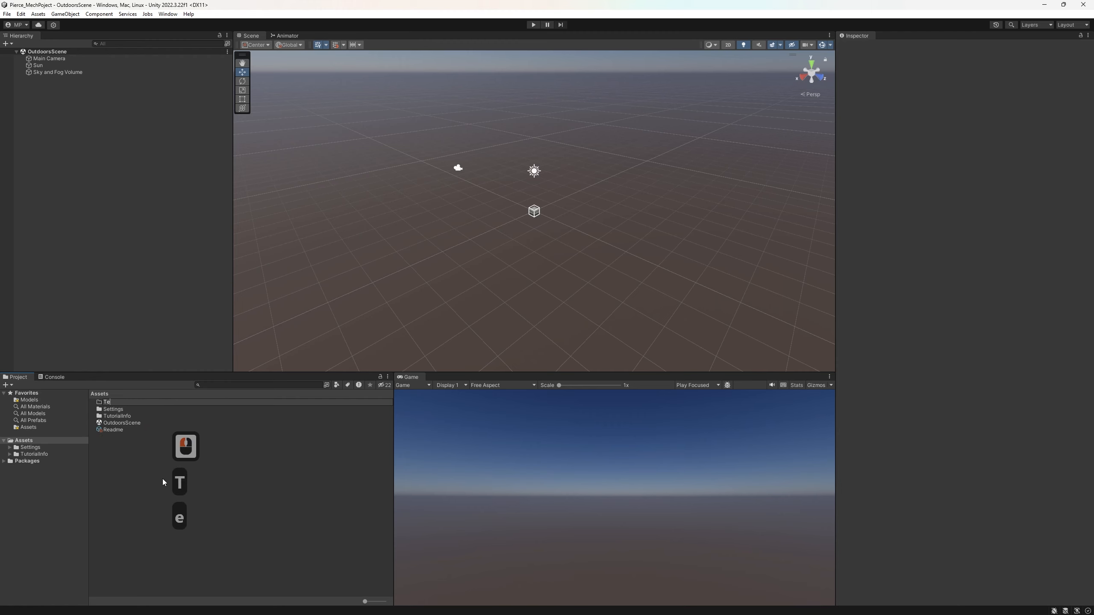
pyautogui.write('xure')
pyautogui.press('Return')
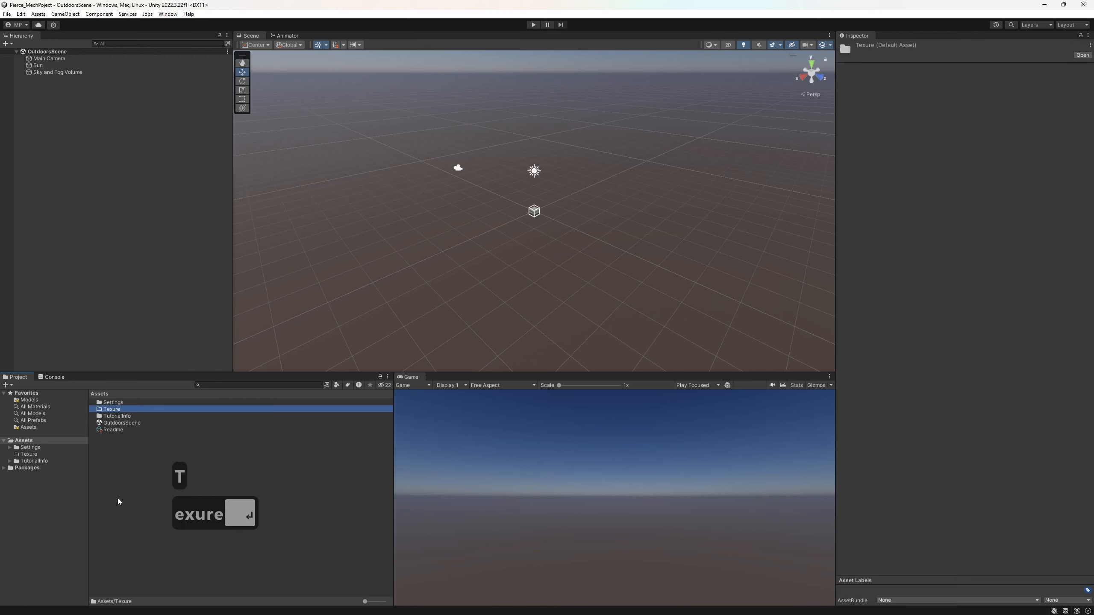
# Create another folder named Models in the project's Assets folder
pyautogui.rightClick(98, 454)
pyautogui.moveTo(181, 209)
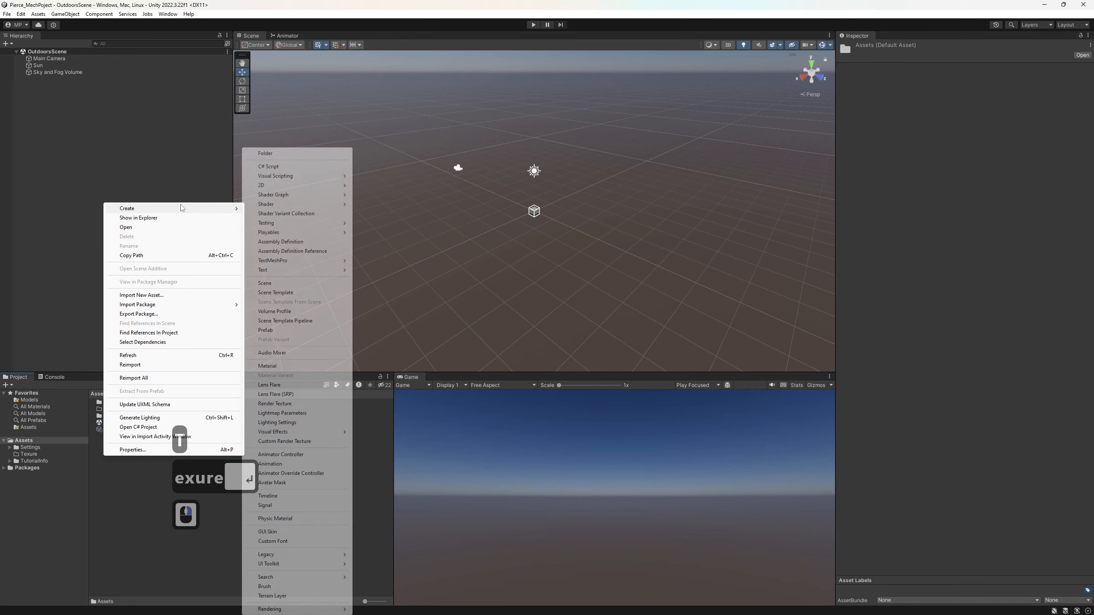
pyautogui.click(269, 154)
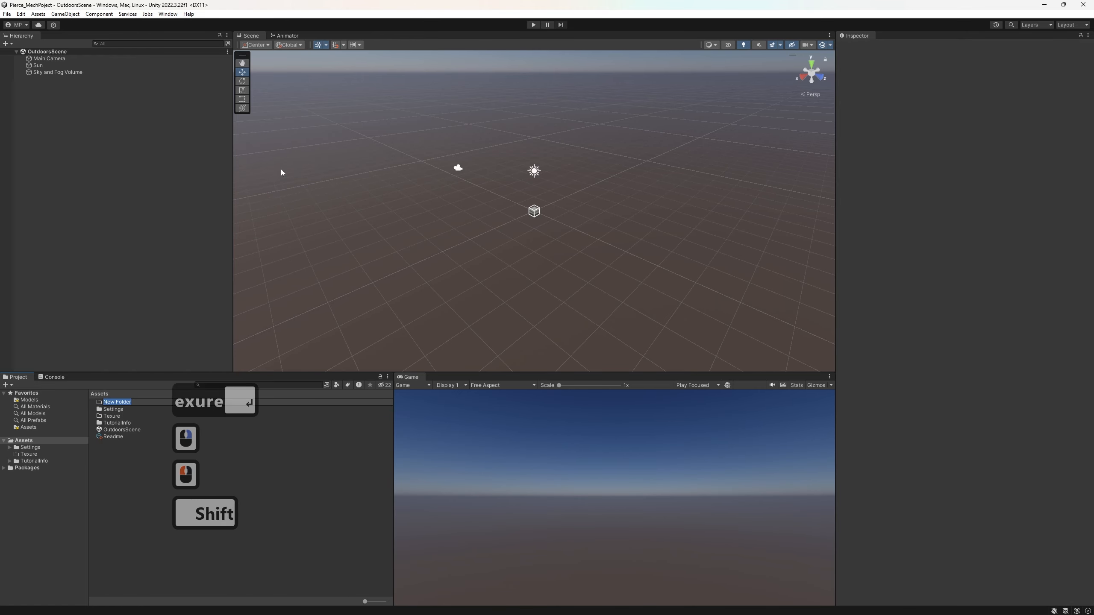
pyautogui.write('Mov')
pyautogui.press('BackSpace')
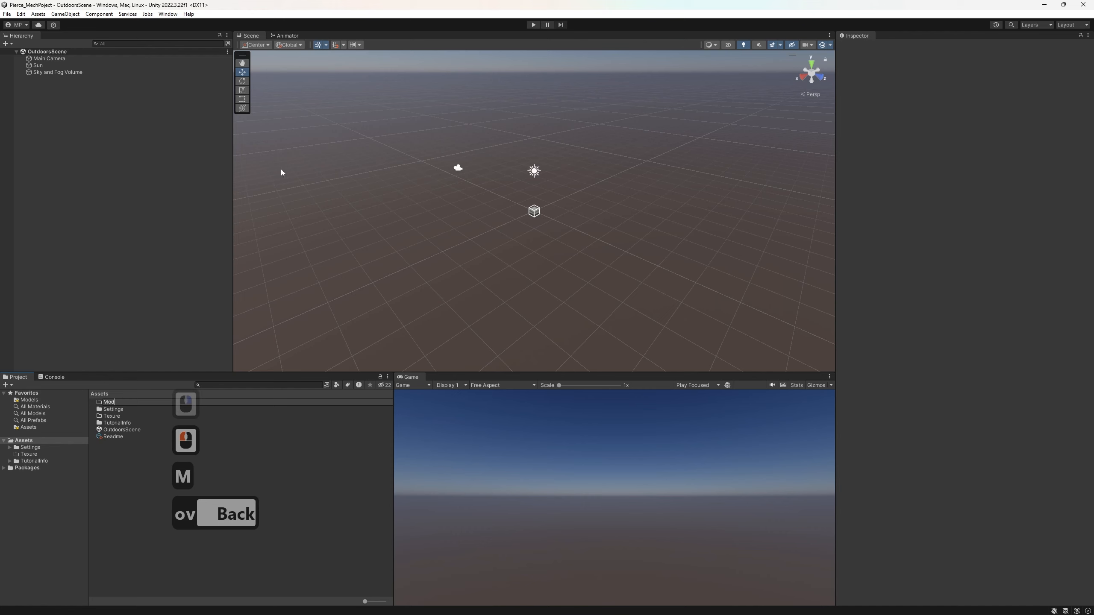
pyautogui.write('dels')
pyautogui.press('Return')
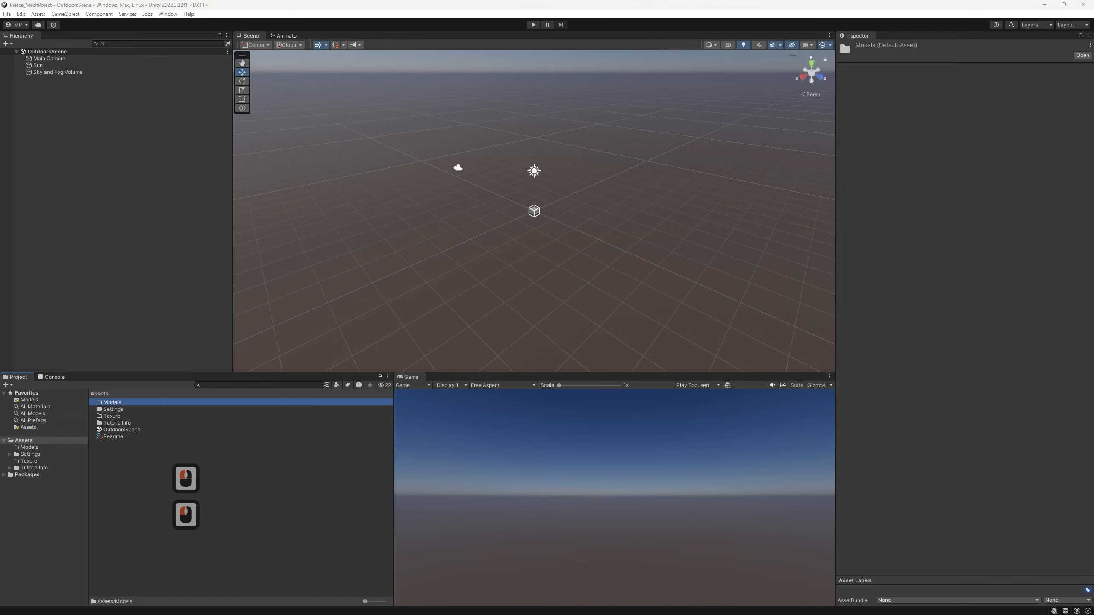
# Import all the png maps from the ToUnity folder in File Explorer into the project's Texure folder
pyautogui.moveTo(1093, 255); pyautogui.dragTo(770, 105)
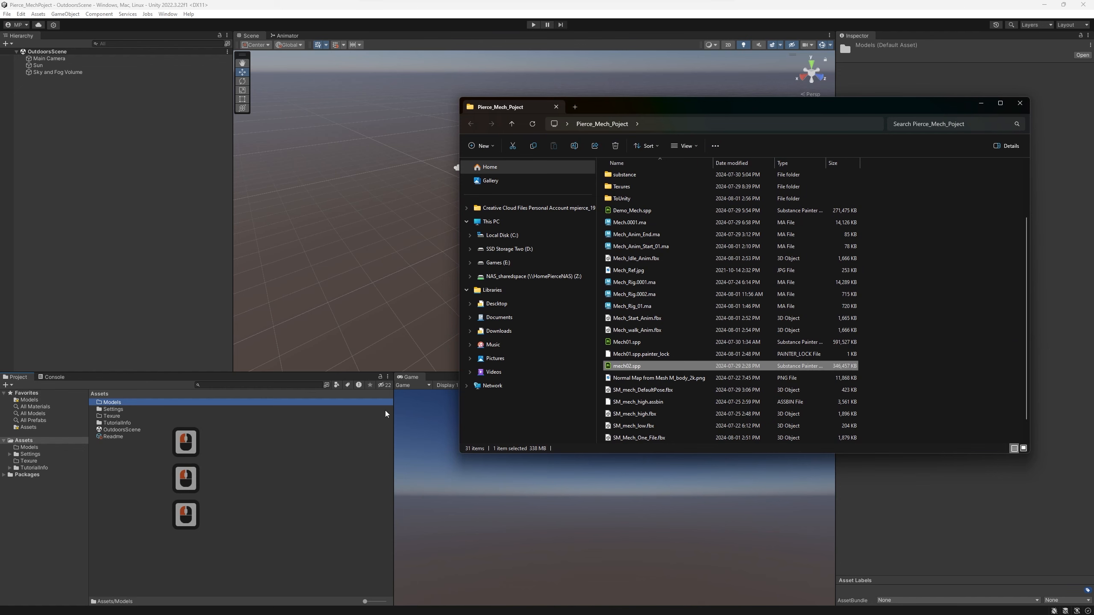
pyautogui.doubleClick(633, 199)
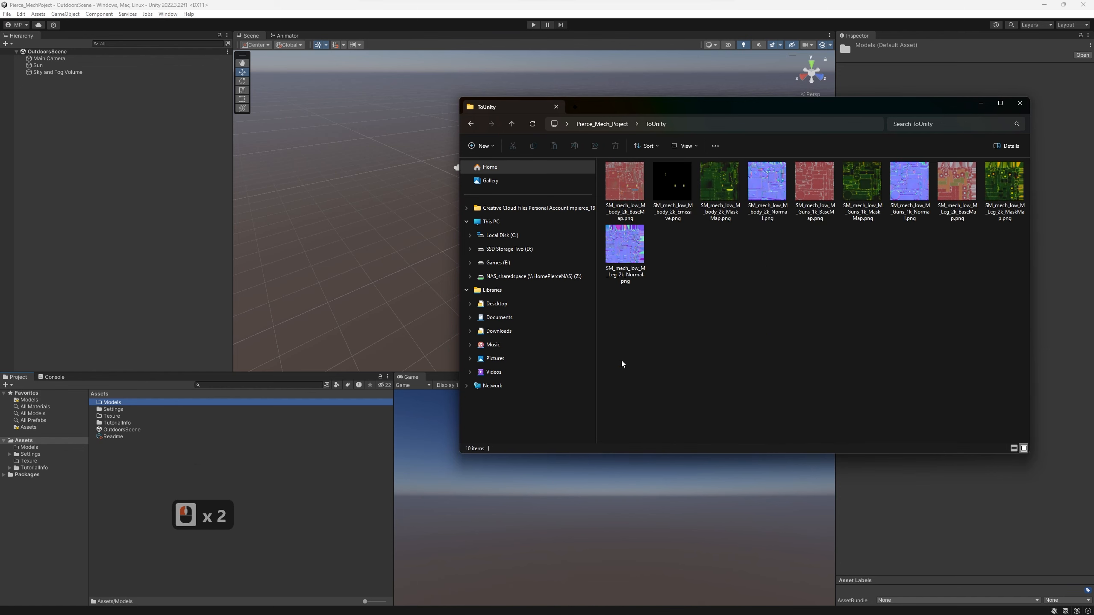
pyautogui.moveTo(621, 361); pyautogui.dragTo(1029, 160)
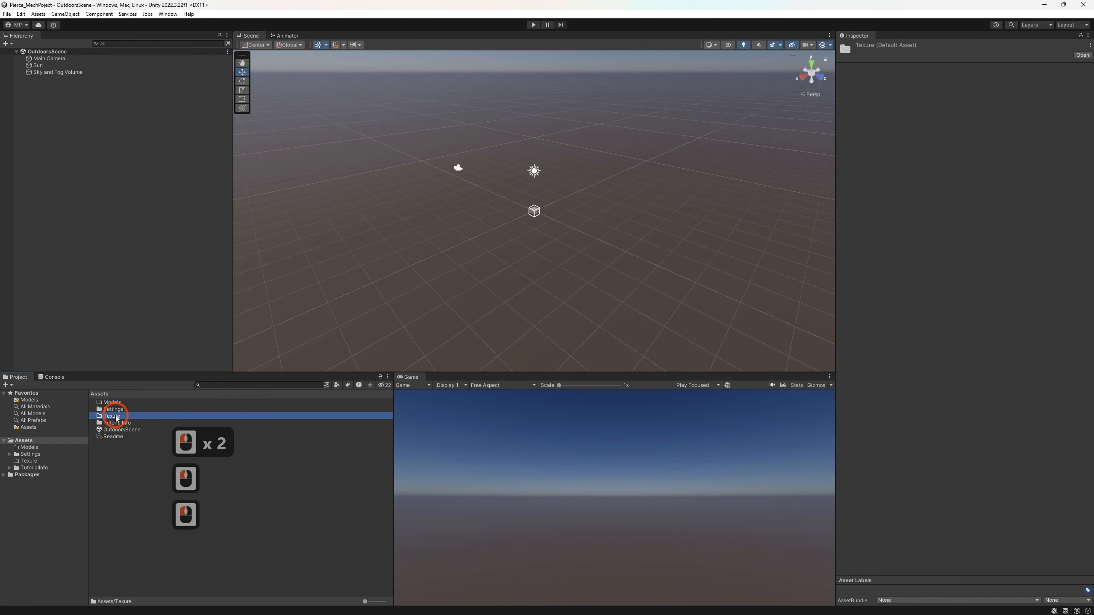
pyautogui.doubleClick(111, 416)
pyautogui.hotkey('alt', 'Tab')
pyautogui.moveTo(653, 203); pyautogui.dragTo(120, 448)
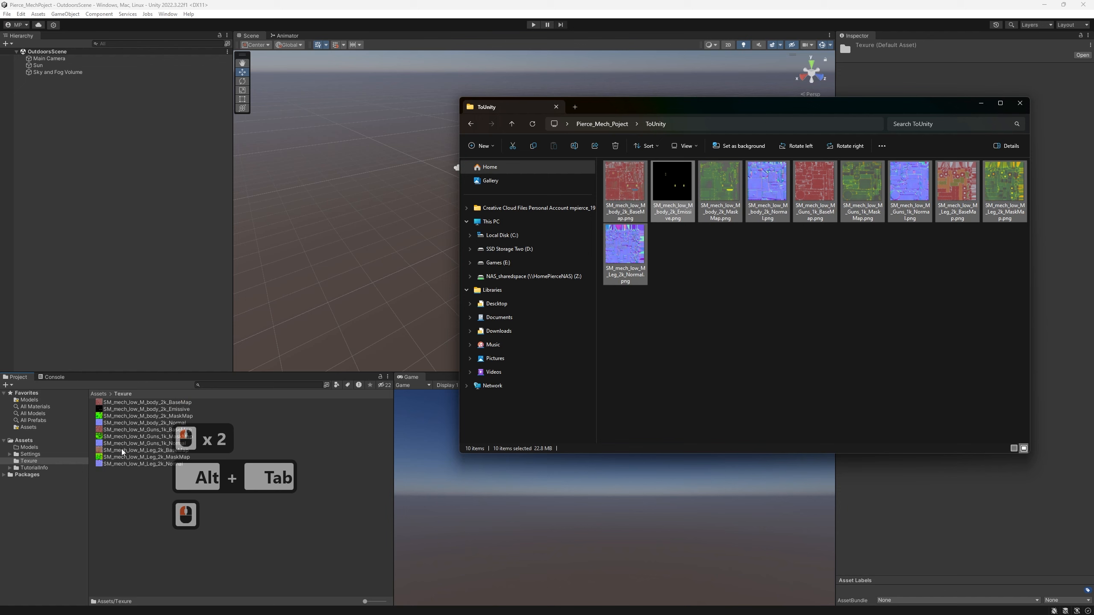
# Set the texture type of the body, guns and leg Normal textures to Normal map and apply the import settings
pyautogui.click(178, 540)
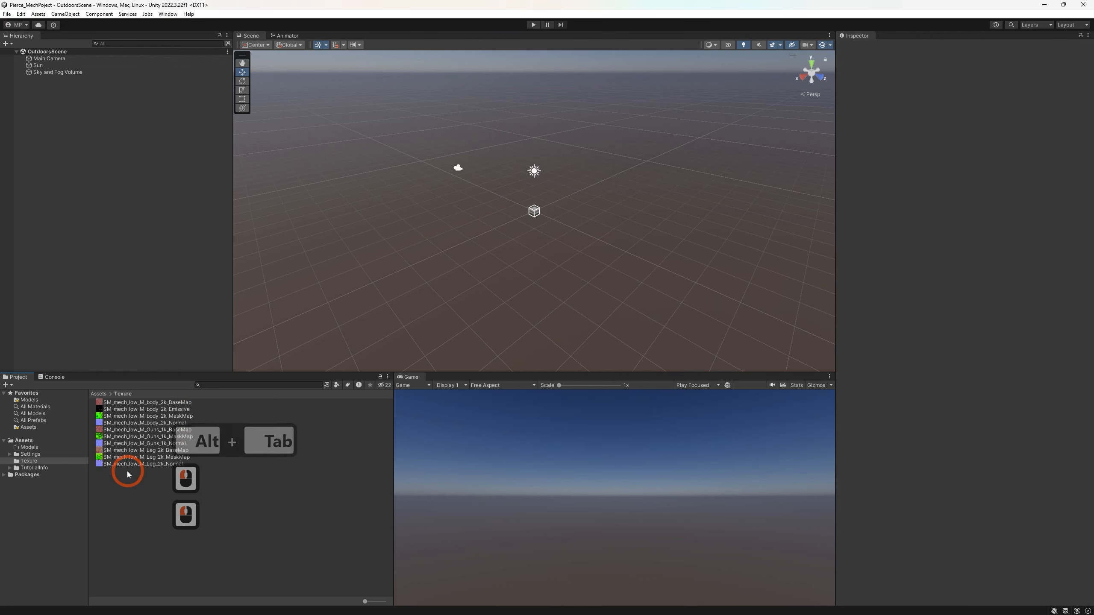
pyautogui.click(112, 466)
pyautogui.keyDown('ctrl'); pyautogui.click(125, 443); pyautogui.keyUp('ctrl')
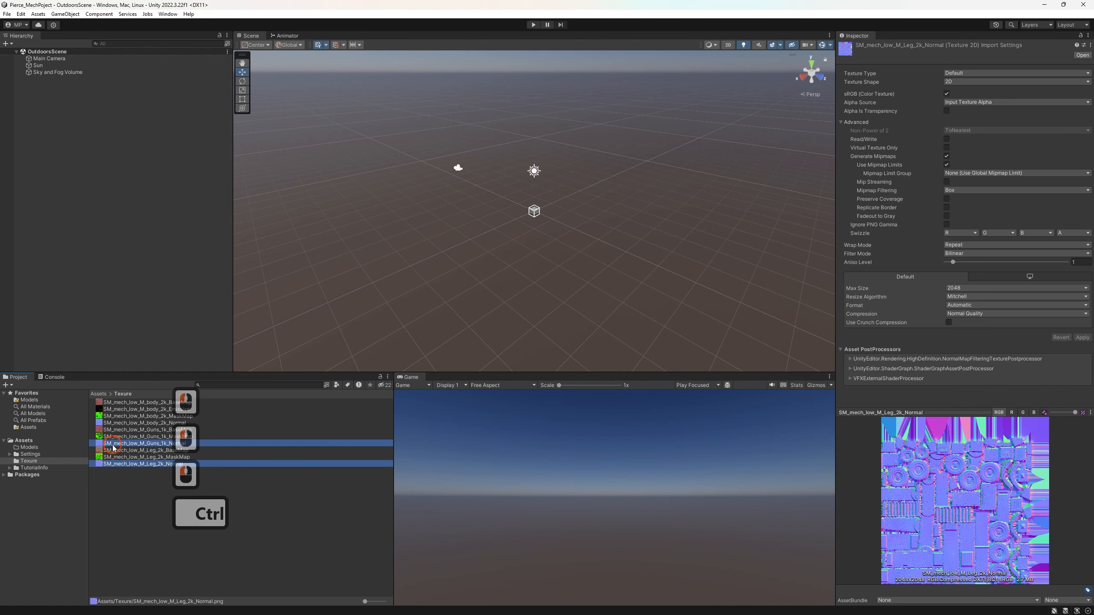
pyautogui.keyDown('ctrl'); pyautogui.click(124, 422); pyautogui.keyUp('ctrl')
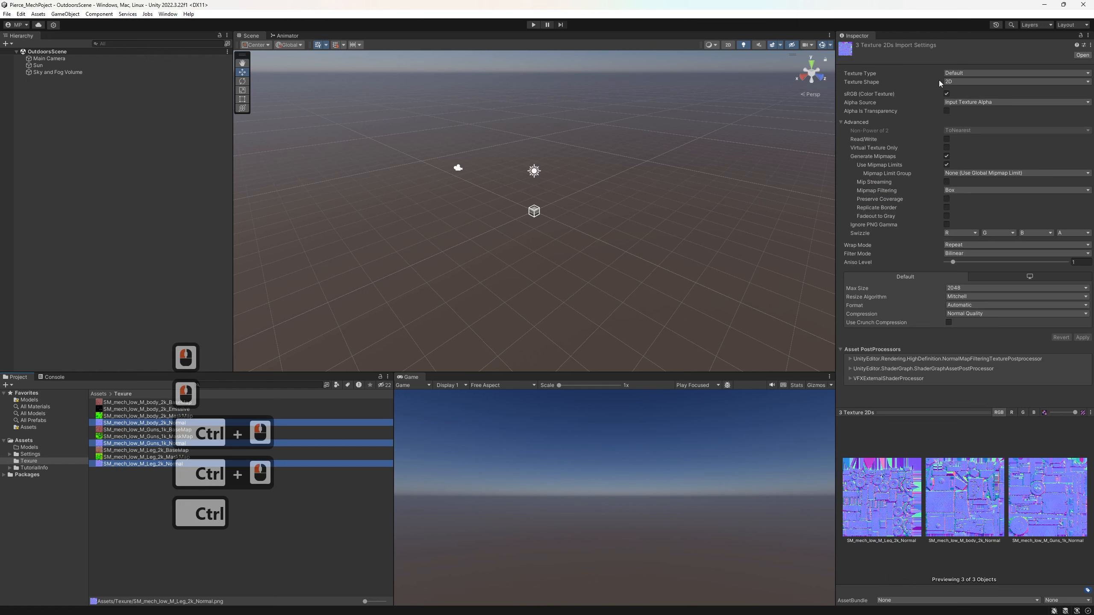
pyautogui.click(953, 73)
pyautogui.click(986, 81)
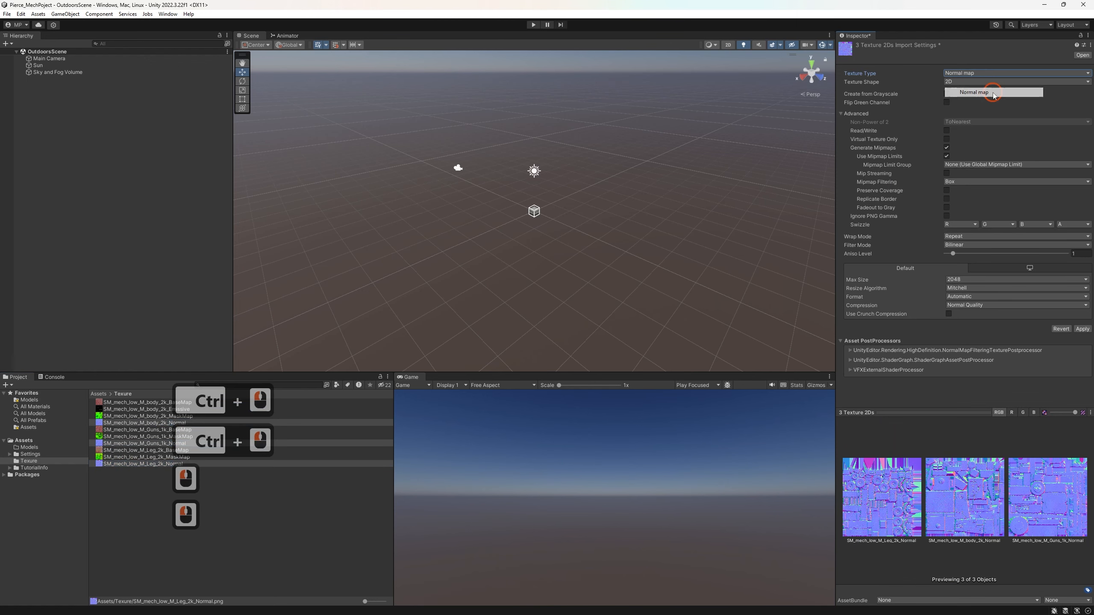
pyautogui.click(1081, 329)
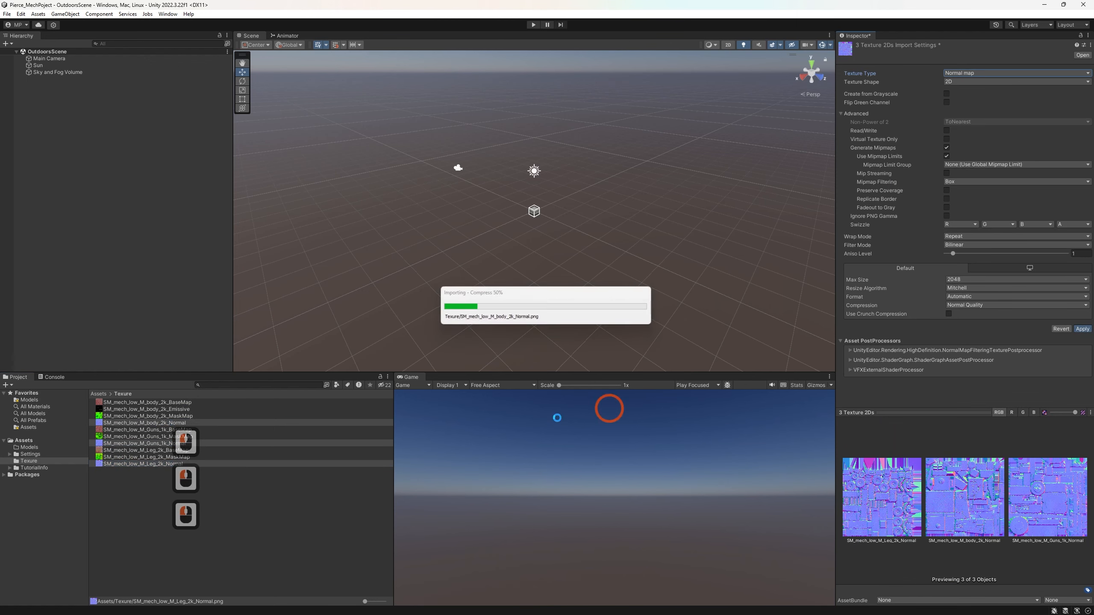
pyautogui.click(148, 504)
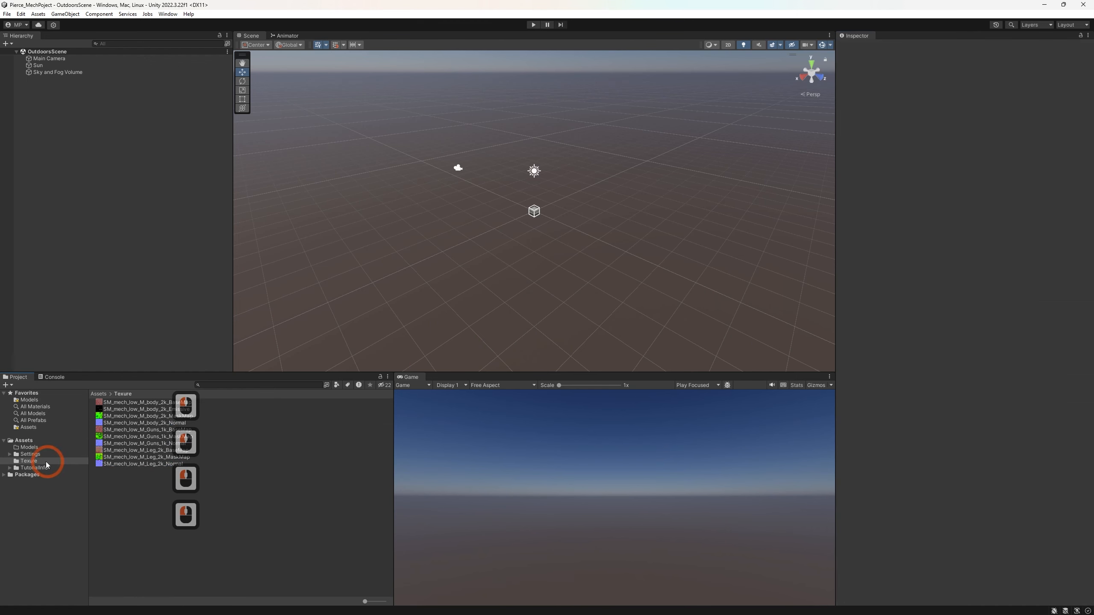
# Import SM_Mech_One_File.fbx from the Pierce_Mech_Poject folder in File Explorer into the project's Models folder
pyautogui.click(26, 448)
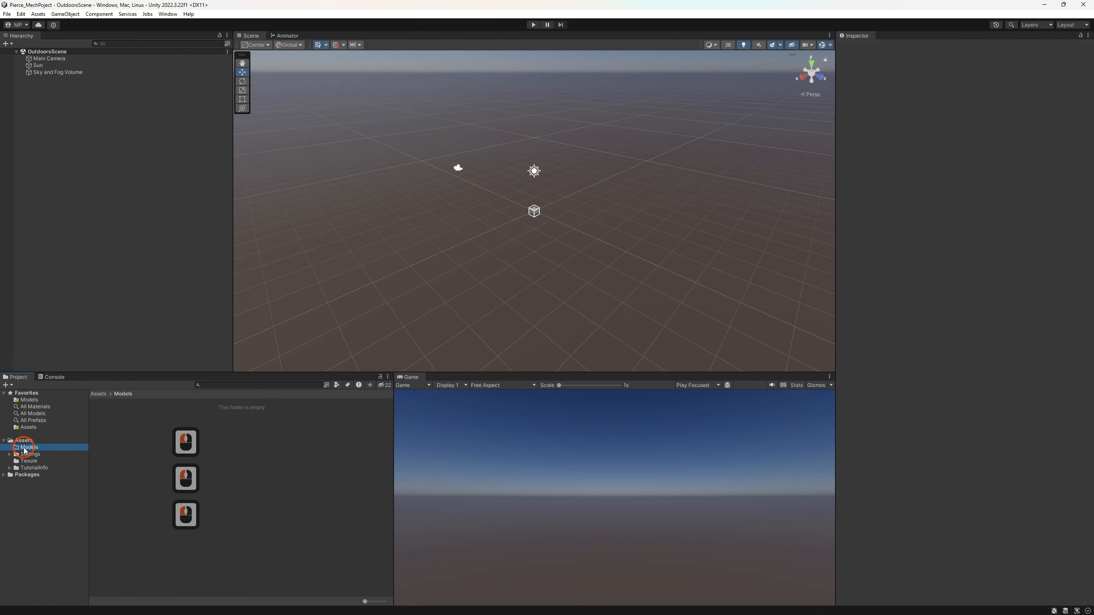
pyautogui.hotkey('alt', 'Tab')
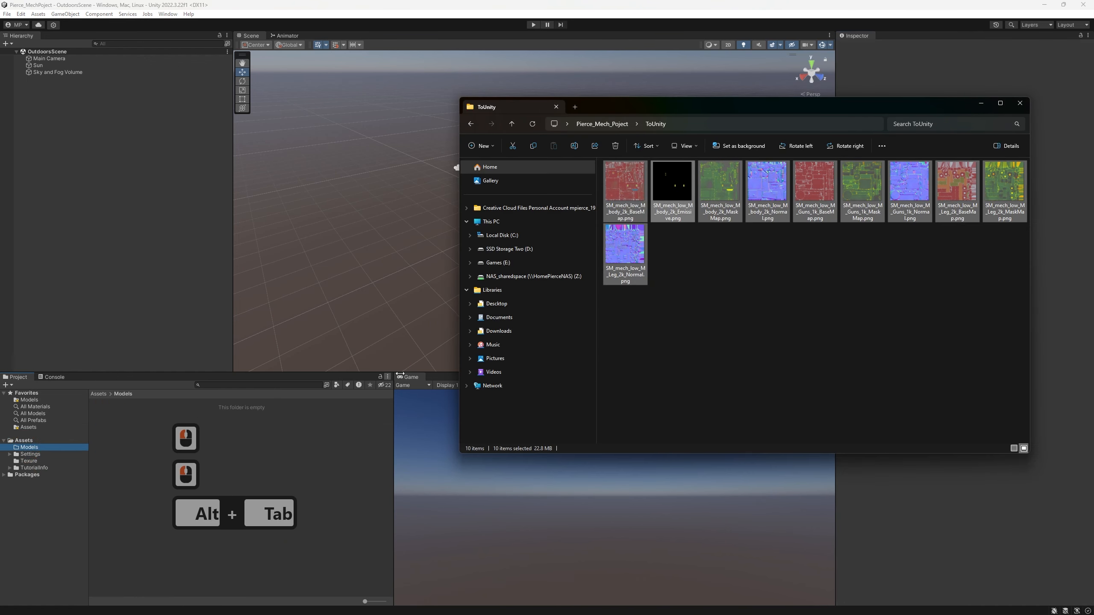
pyautogui.click(603, 124)
pyautogui.scroll(-3, 632, 345)
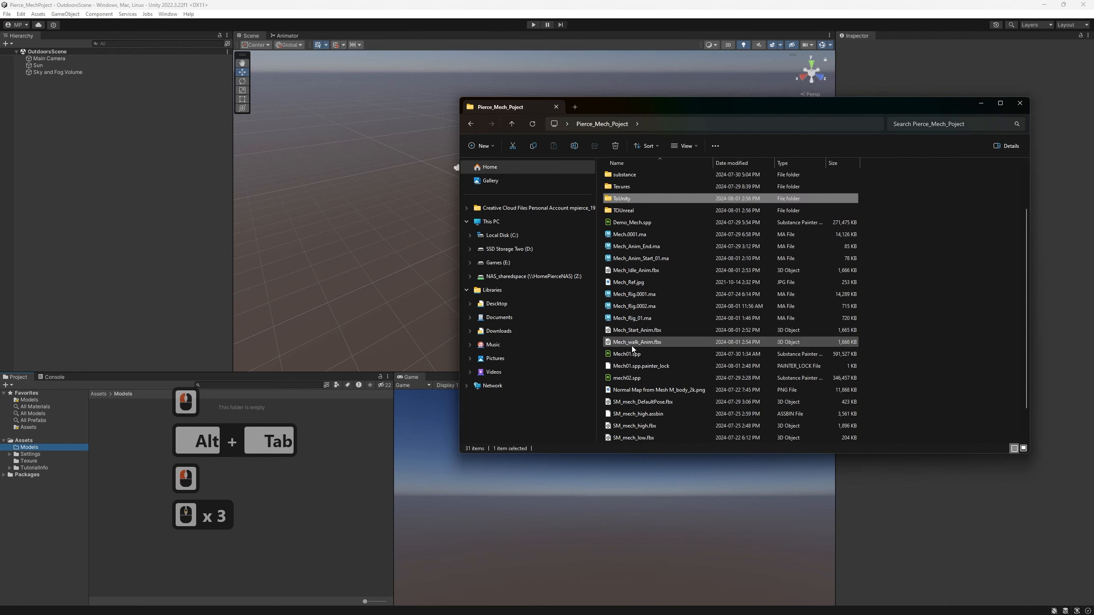
pyautogui.scroll(-3, 631, 346)
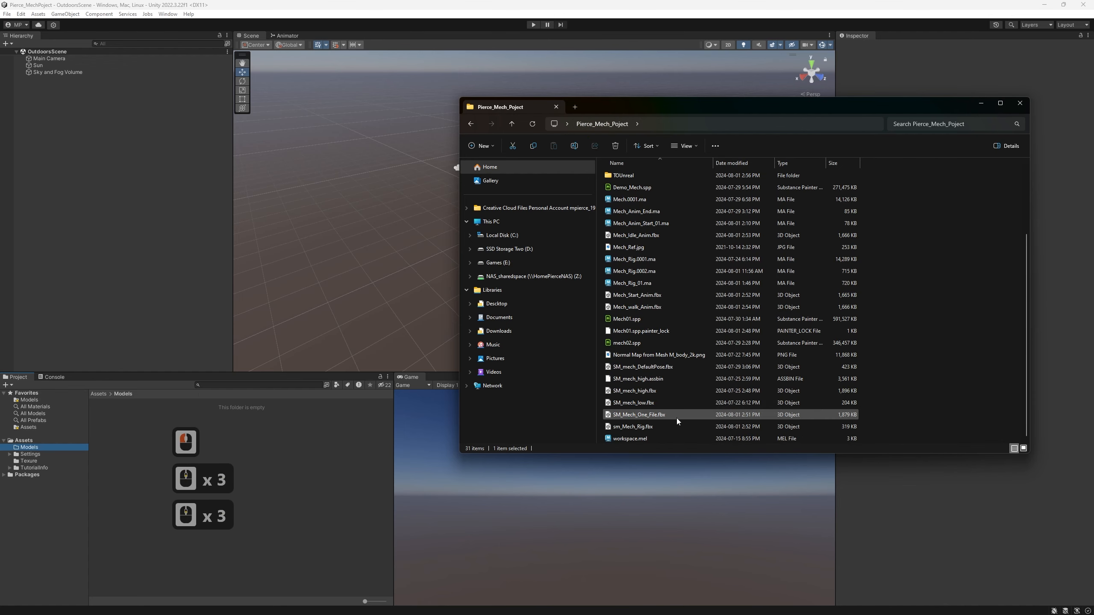
pyautogui.moveTo(683, 411); pyautogui.dragTo(167, 448)
pyautogui.click(129, 426)
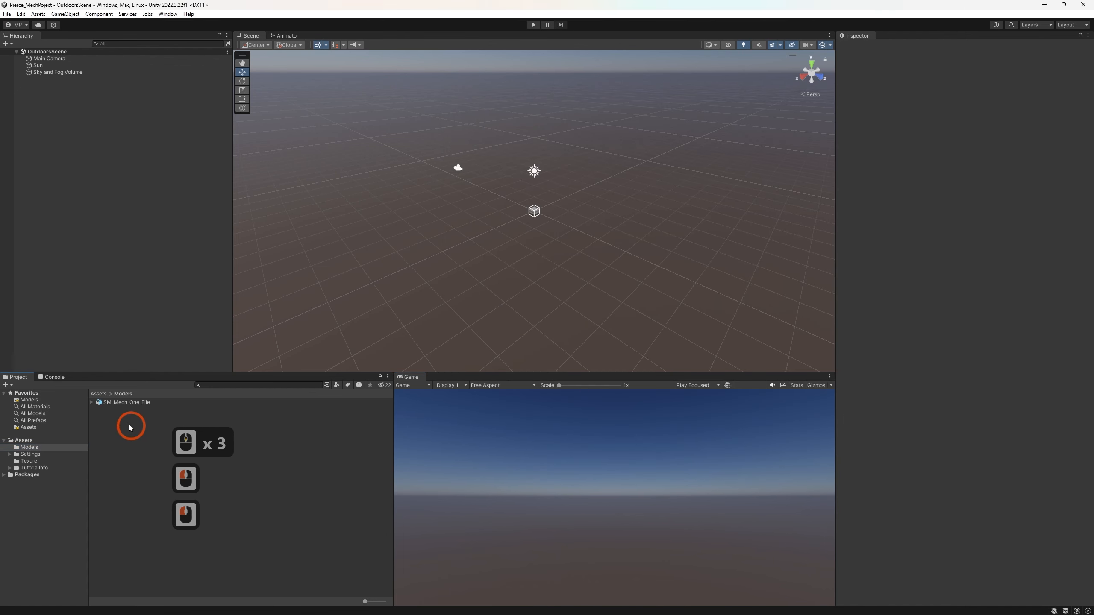
# Extract the embedded materials of the SM_Mech_One_File model into the Models folder
pyautogui.click(122, 403)
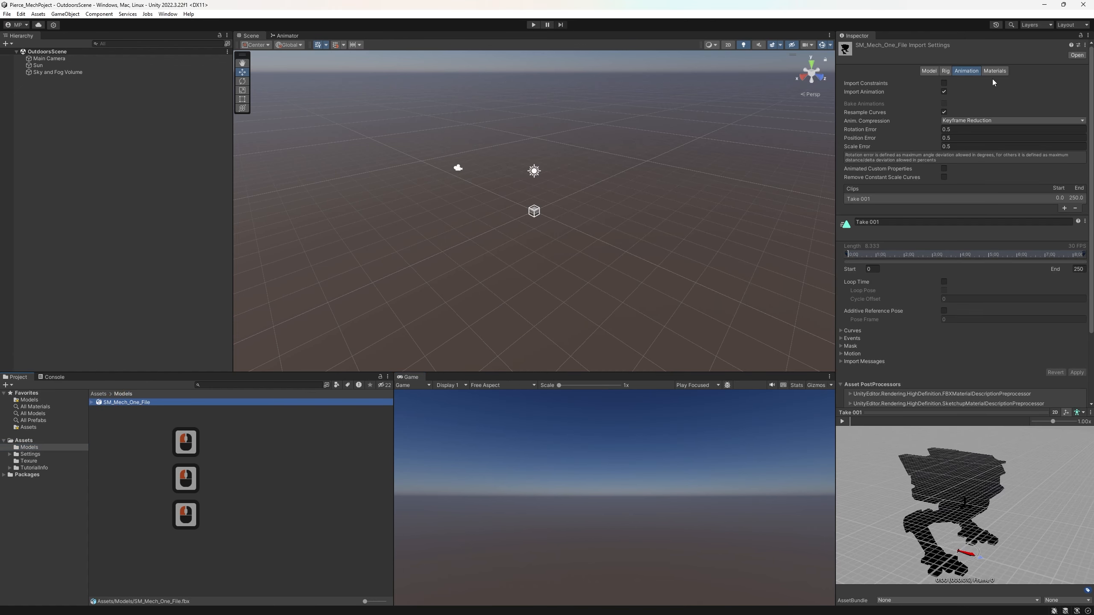
pyautogui.click(994, 71)
pyautogui.click(1005, 108)
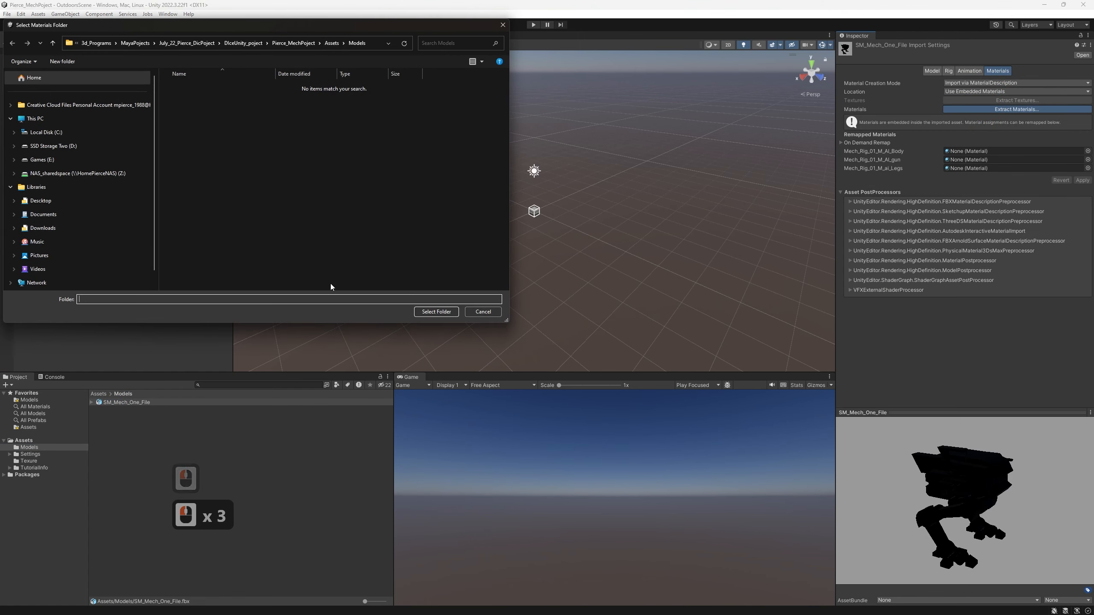
pyautogui.click(436, 312)
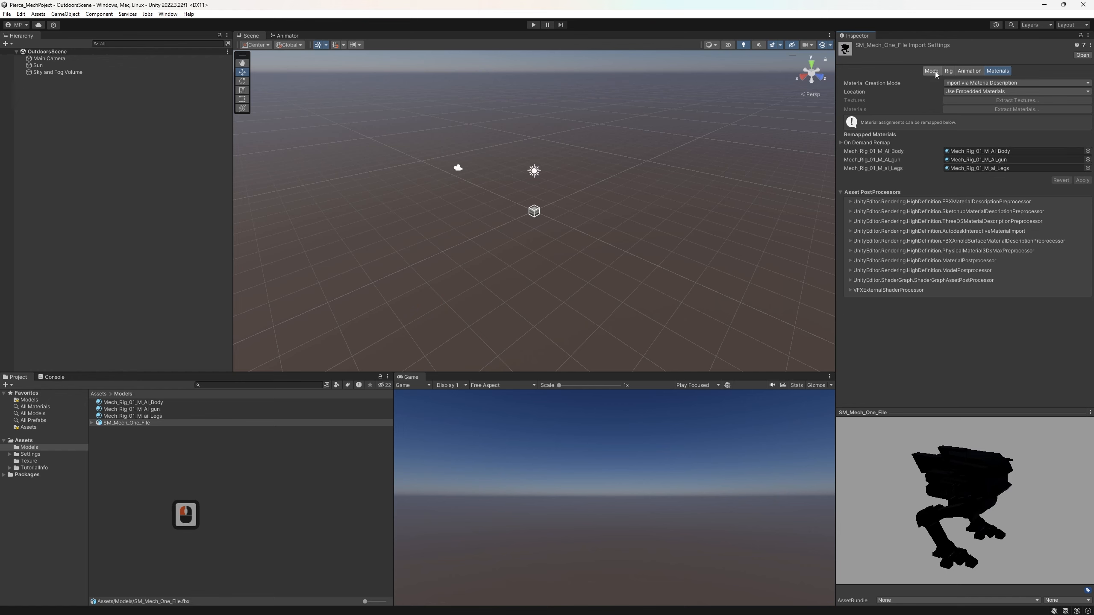
# Create a new folder named Materials in the project's Assets folder
pyautogui.click(23, 441)
pyautogui.rightClick(145, 460)
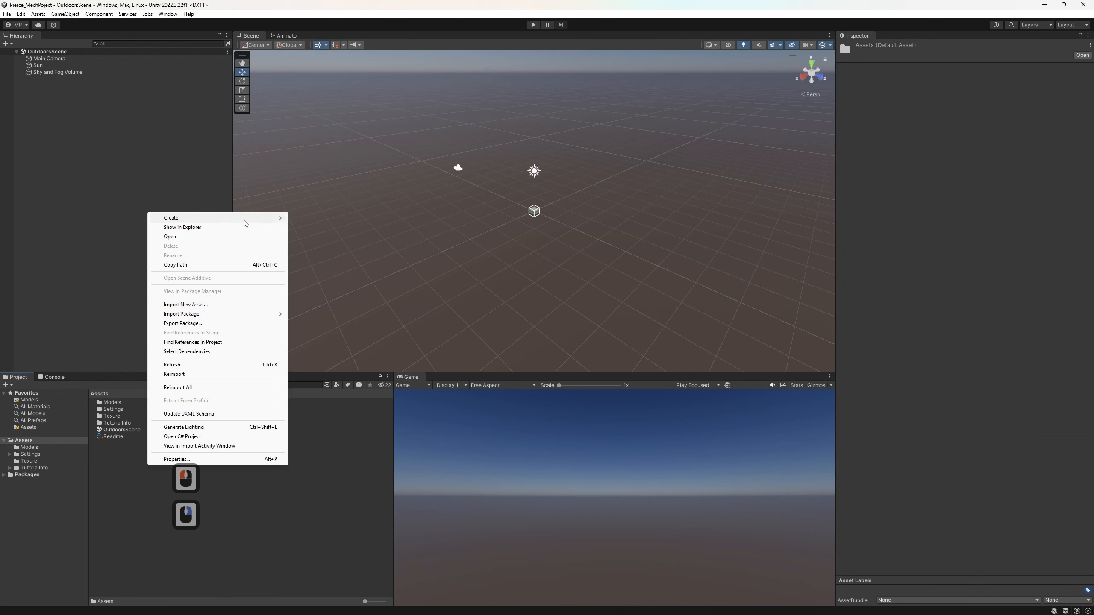
pyautogui.moveTo(244, 220)
pyautogui.click(335, 153)
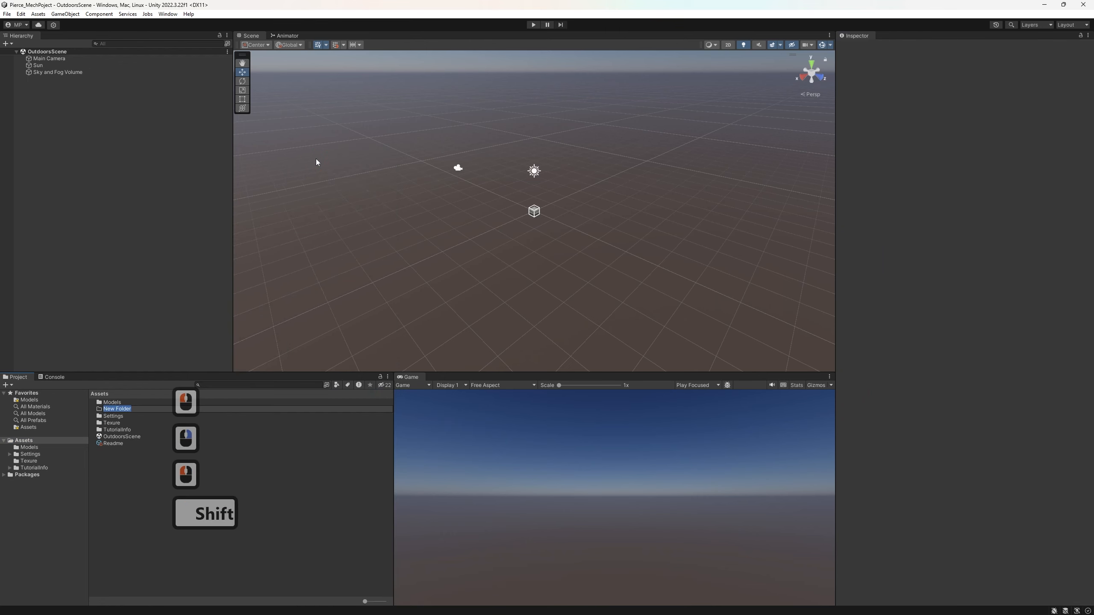
pyautogui.write('Materials')
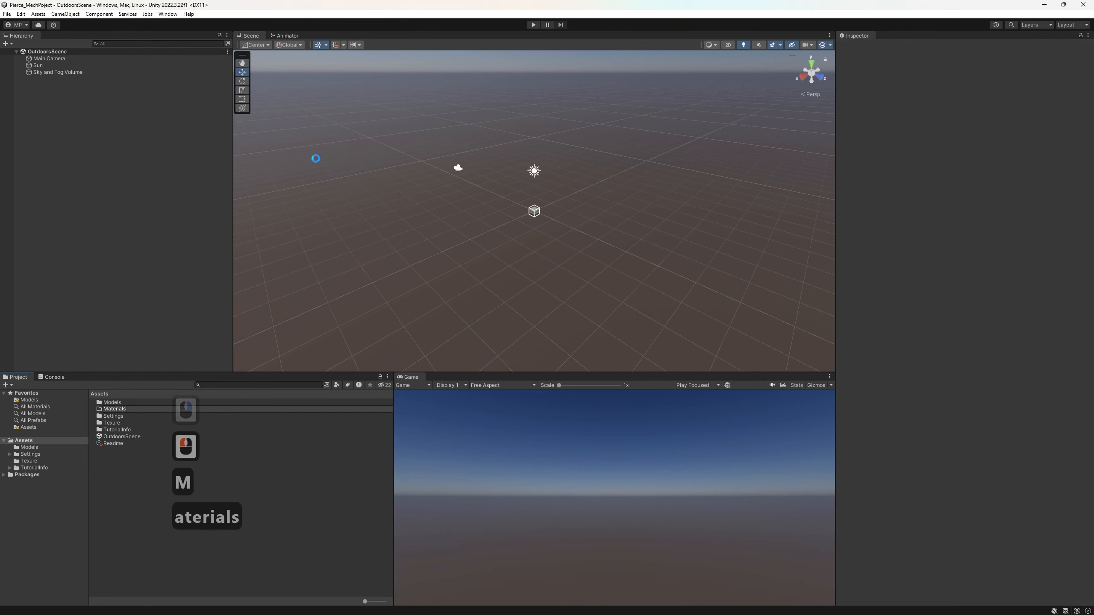
pyautogui.press('Return')
# Move the extracted body, gun and legs materials from the Models folder into the Materials folder and open that folder
pyautogui.click(117, 411)
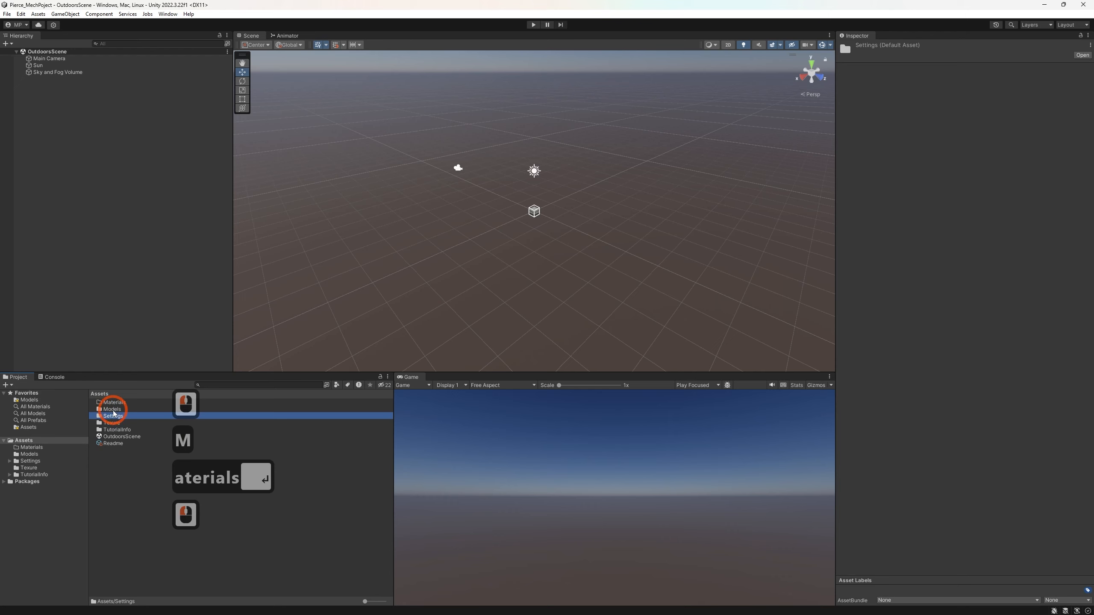
pyautogui.click(156, 412)
pyautogui.doubleClick(95, 411)
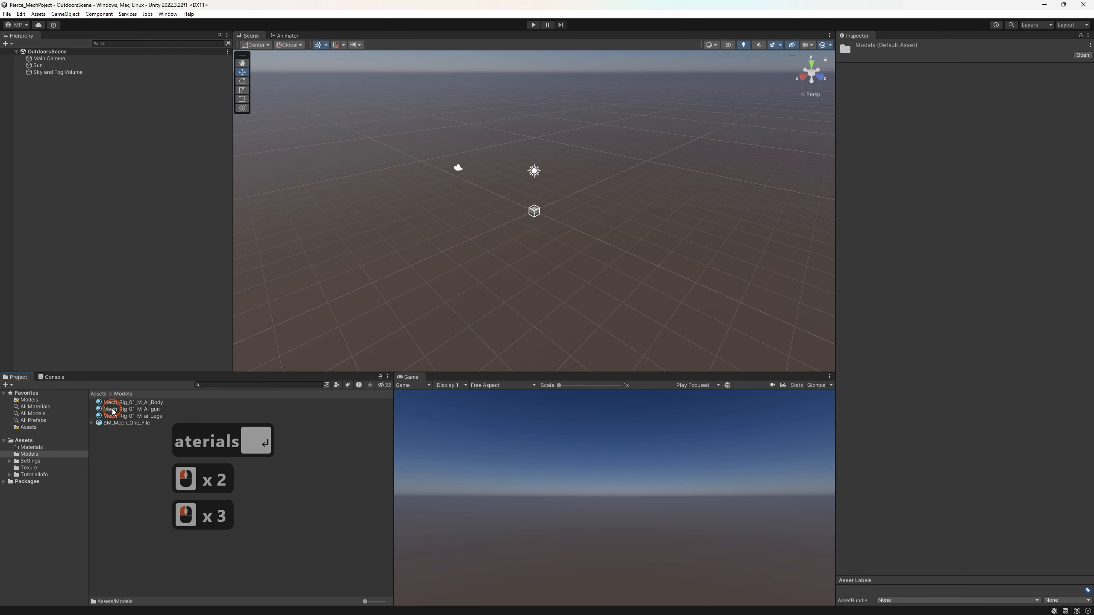
pyautogui.click(127, 414)
pyautogui.keyDown('shift'); pyautogui.click(122, 404); pyautogui.keyUp('shift')
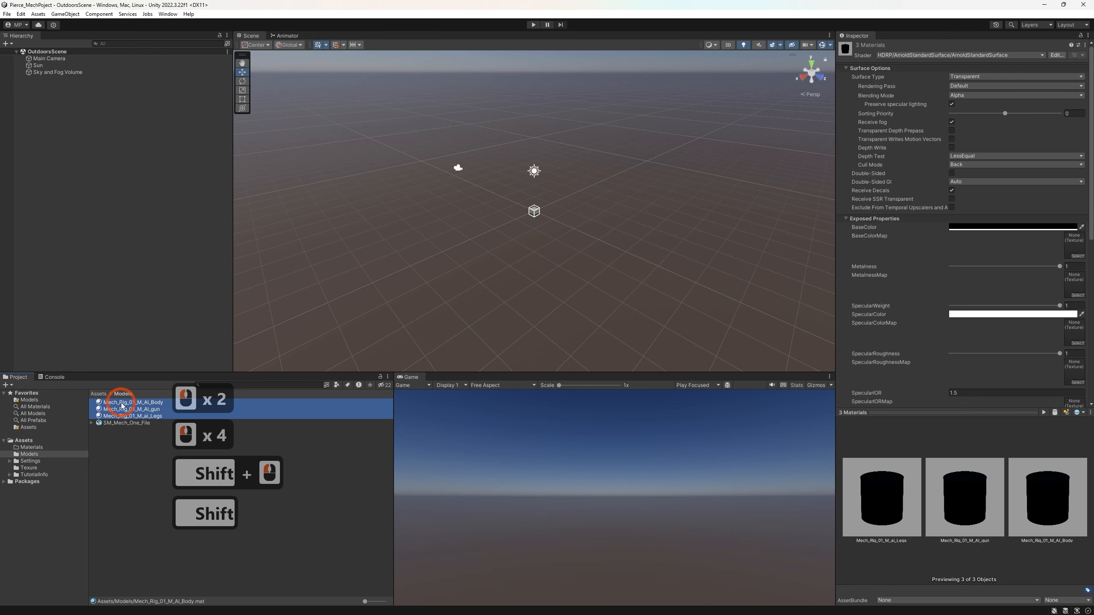
pyautogui.moveTo(33, 461); pyautogui.dragTo(31, 447)
pyautogui.click(39, 448)
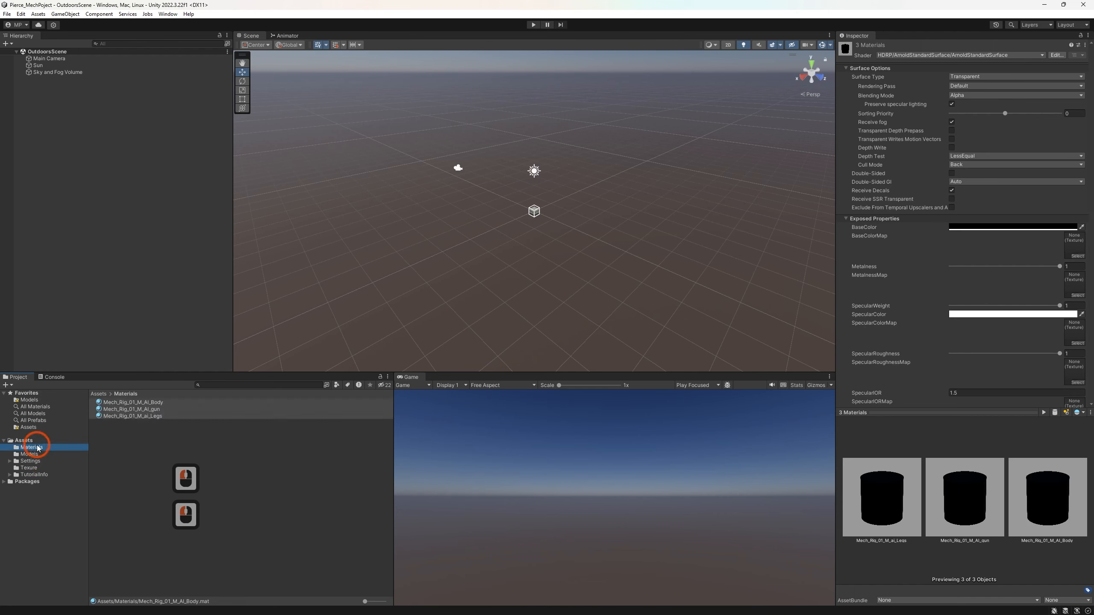
# Set the BaseColor of the Mech_Rig_01_M_AI_Body material to white, with the Texure folder's maps shown
pyautogui.click(118, 404)
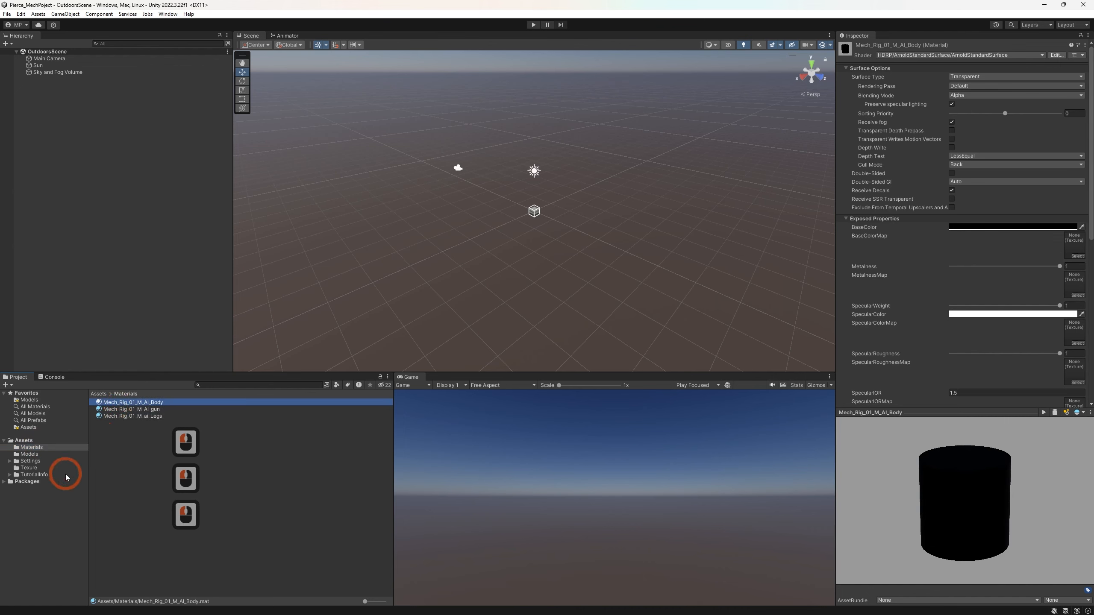
pyautogui.click(29, 468)
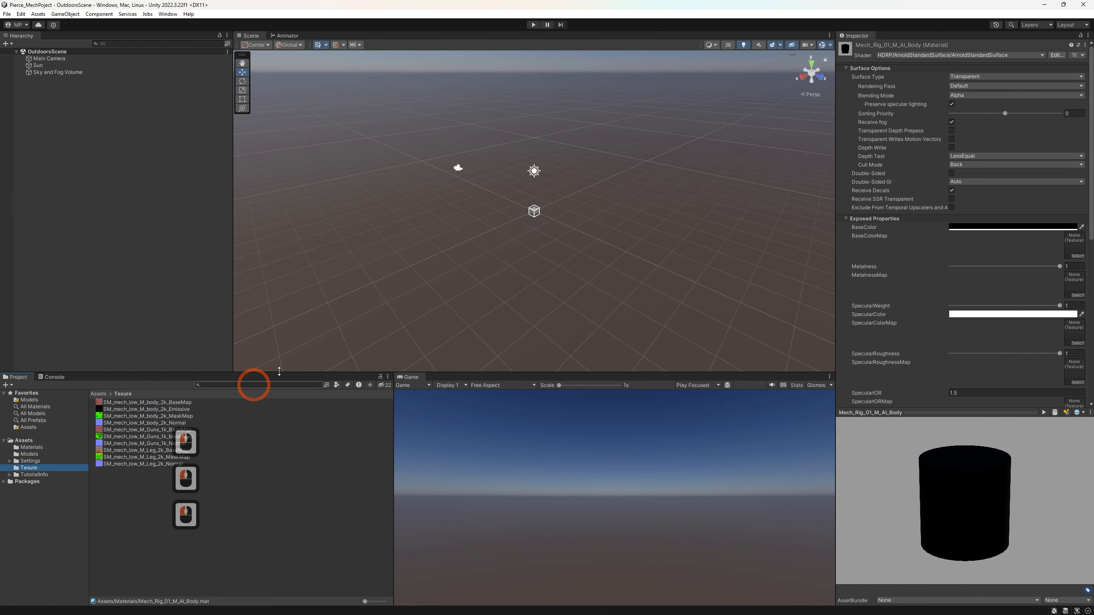
pyautogui.click(1082, 226)
pyautogui.click(1052, 229)
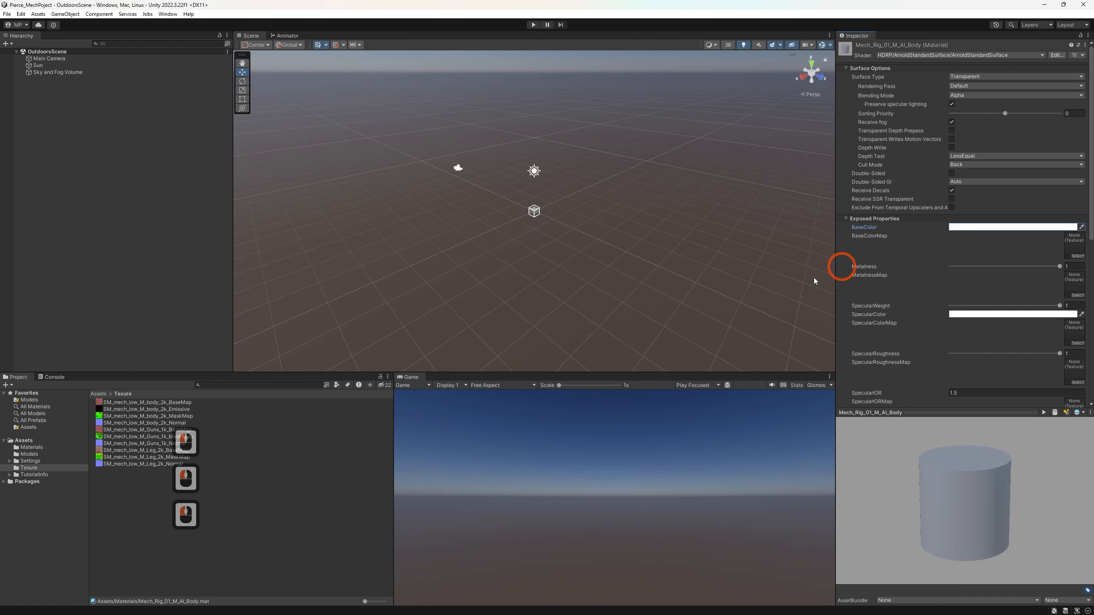
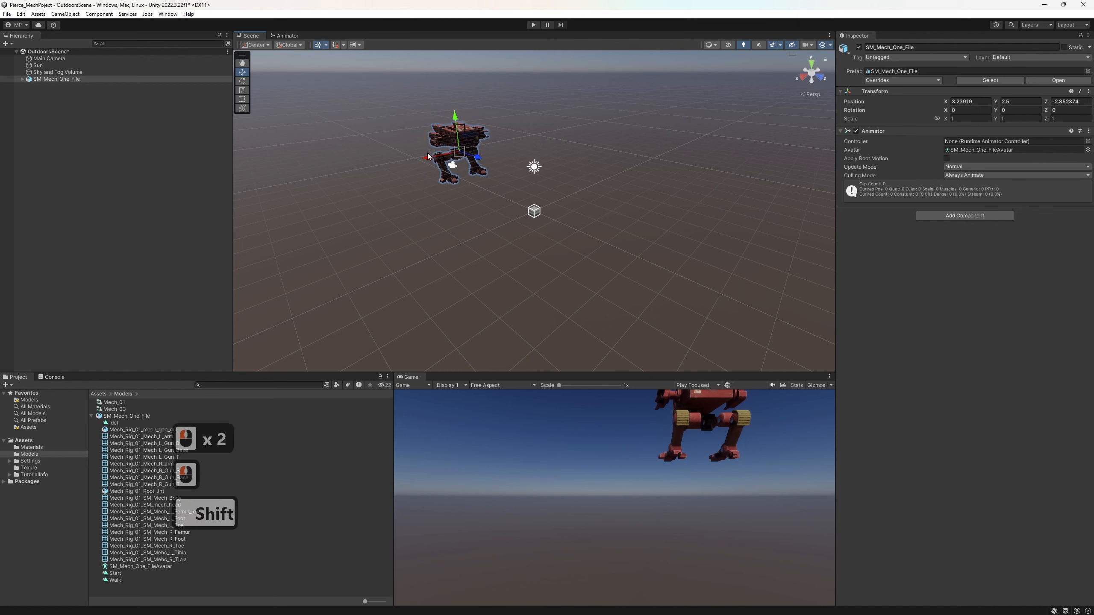
# Move the mech along X to 7.27, duplicate it and move the copy along X to 3.64
pyautogui.keyDown('shift'); pyautogui.moveTo(429, 159); pyautogui.dragTo(352, 174); pyautogui.keyUp('shift')
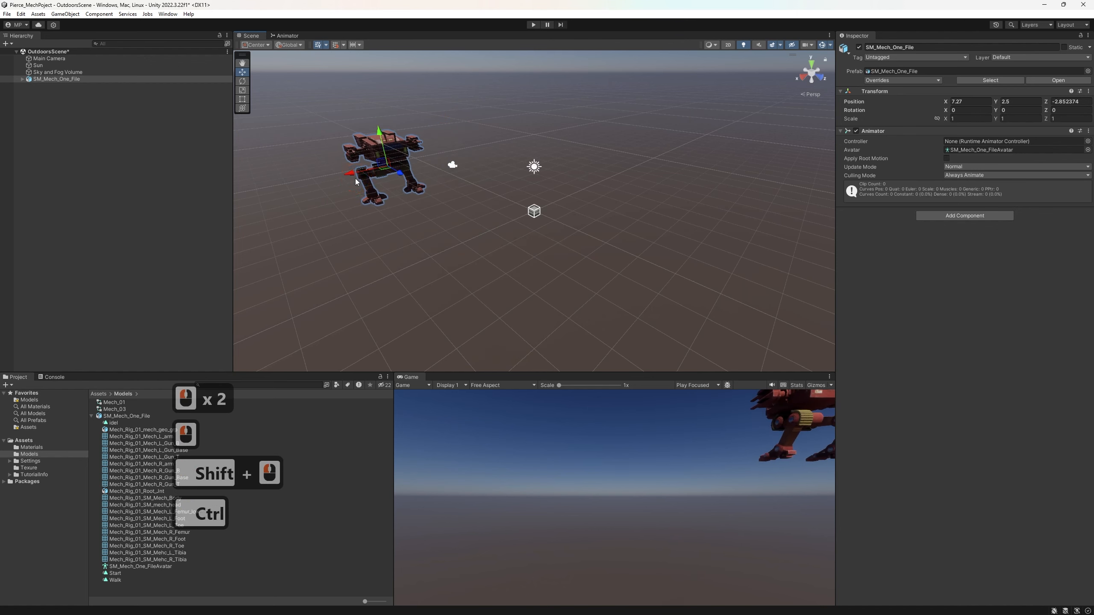
pyautogui.hotkey('ctrl', 'd')
pyautogui.click(452, 164)
pyautogui.click(366, 168)
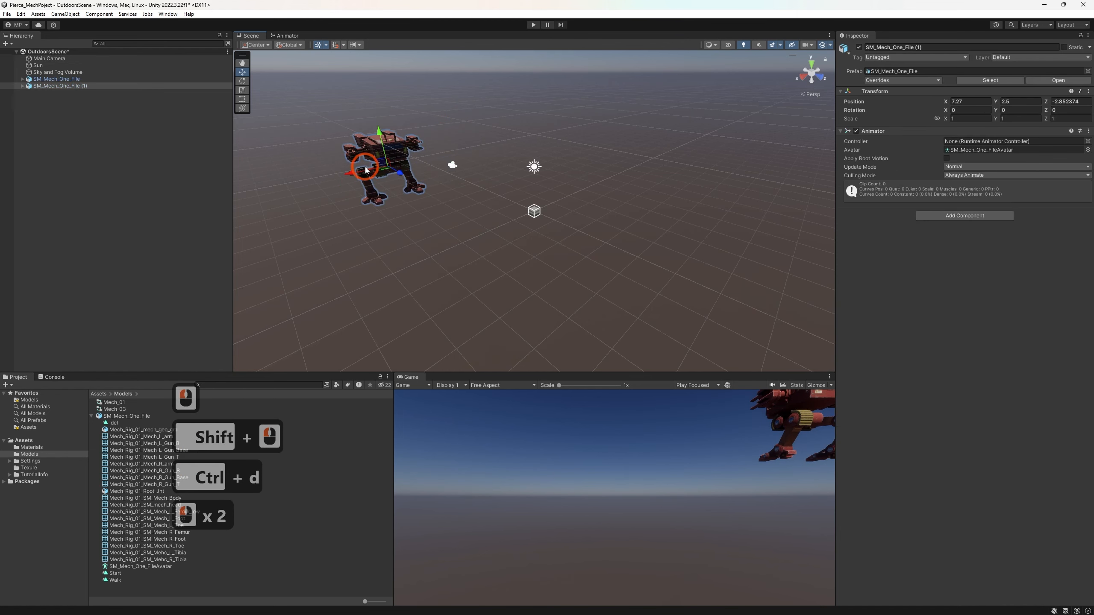
pyautogui.moveTo(352, 174); pyautogui.dragTo(422, 158)
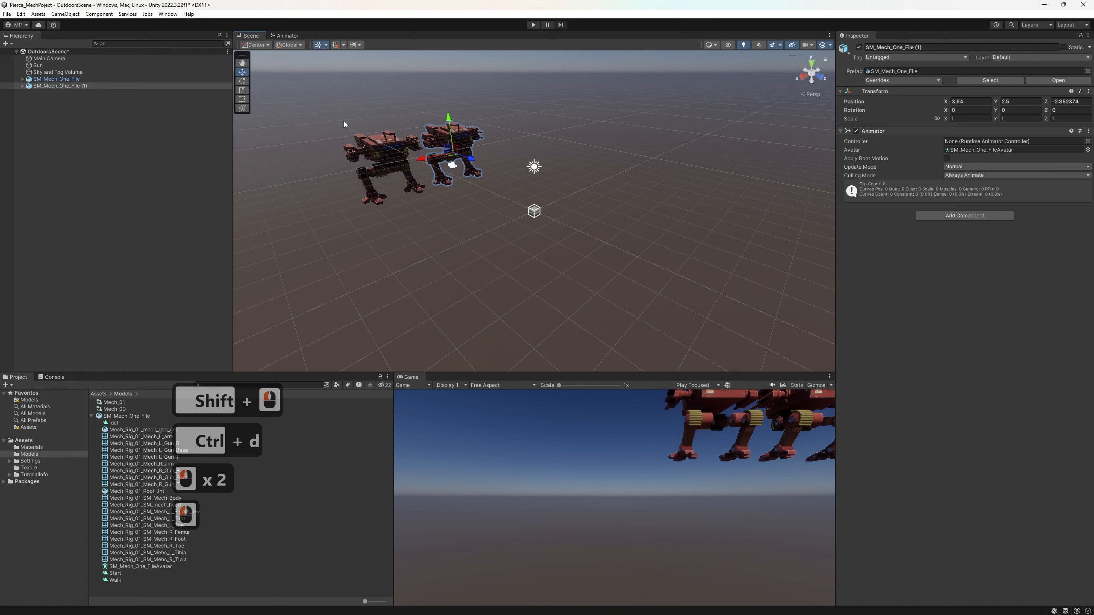
# Place both mechs side by side in front of the Main Camera and rotate them to 180 degrees about Y
pyautogui.moveTo(344, 124); pyautogui.dragTo(433, 168)
pyautogui.keyDown('alt'); pyautogui.moveTo(508, 161); pyautogui.dragTo(553, 167); pyautogui.keyUp('alt')
pyautogui.keyDown('alt'); pyautogui.moveTo(558, 169); pyautogui.dragTo(659, 207, button='middle'); pyautogui.keyUp('alt')
pyautogui.keyDown('alt'); pyautogui.moveTo(528, 194); pyautogui.dragTo(655, 189); pyautogui.keyUp('alt')
pyautogui.moveTo(518, 149); pyautogui.dragTo(629, 262)
pyautogui.click(543, 196)
pyautogui.keyDown('alt'); pyautogui.moveTo(571, 221); pyautogui.dragTo(603, 194); pyautogui.keyUp('alt')
pyautogui.keyDown('shift'); pyautogui.click(509, 234); pyautogui.keyUp('shift')
pyautogui.press('e')
pyautogui.keyDown('ctrl'); pyautogui.moveTo(604, 247); pyautogui.dragTo(383, 212); pyautogui.keyUp('ctrl')
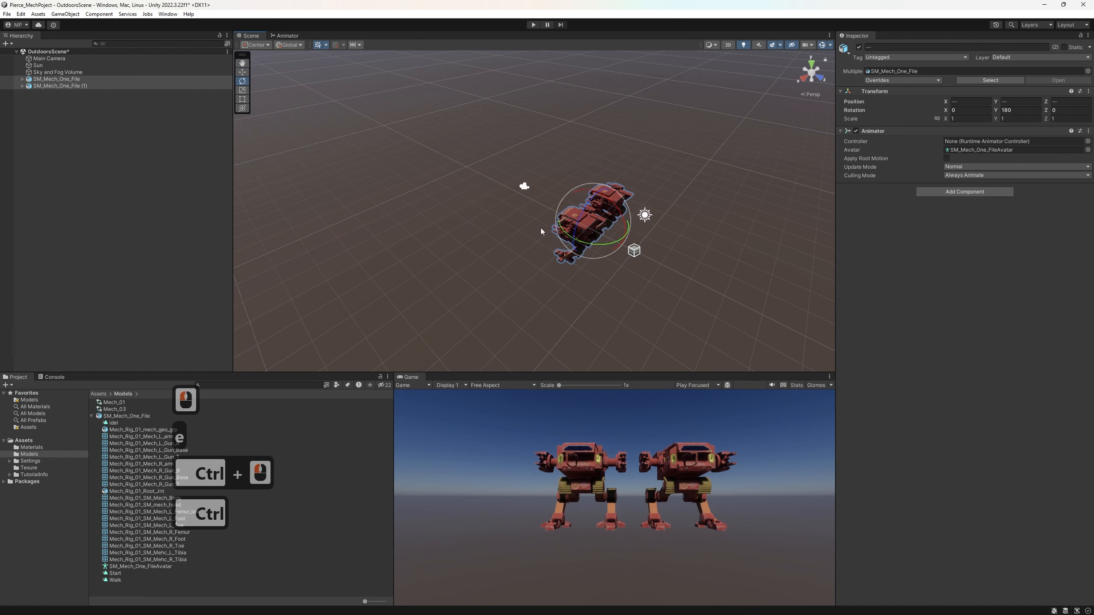
# Assign the Mech_01 animator controller to the Animator of the duplicated mech, SM_Mech_One_File (1)
pyautogui.press('w')
pyautogui.doubleClick(584, 260)
pyautogui.keyDown('alt'); pyautogui.moveTo(583, 258); pyautogui.dragTo(435, 235, button='middle'); pyautogui.keyUp('alt')
pyautogui.keyDown('alt'); pyautogui.moveTo(435, 235); pyautogui.dragTo(491, 209); pyautogui.keyUp('alt')
pyautogui.keyDown('alt'); pyautogui.moveTo(491, 209); pyautogui.dragTo(663, 249, button='right'); pyautogui.keyUp('alt')
pyautogui.press('w')
pyautogui.press('a')
pyautogui.scroll(1, 456, 219)
pyautogui.scroll(2, 534, 203)
pyautogui.press('w')
pyautogui.press('a')
pyautogui.press('d')
pyautogui.click(667, 249)
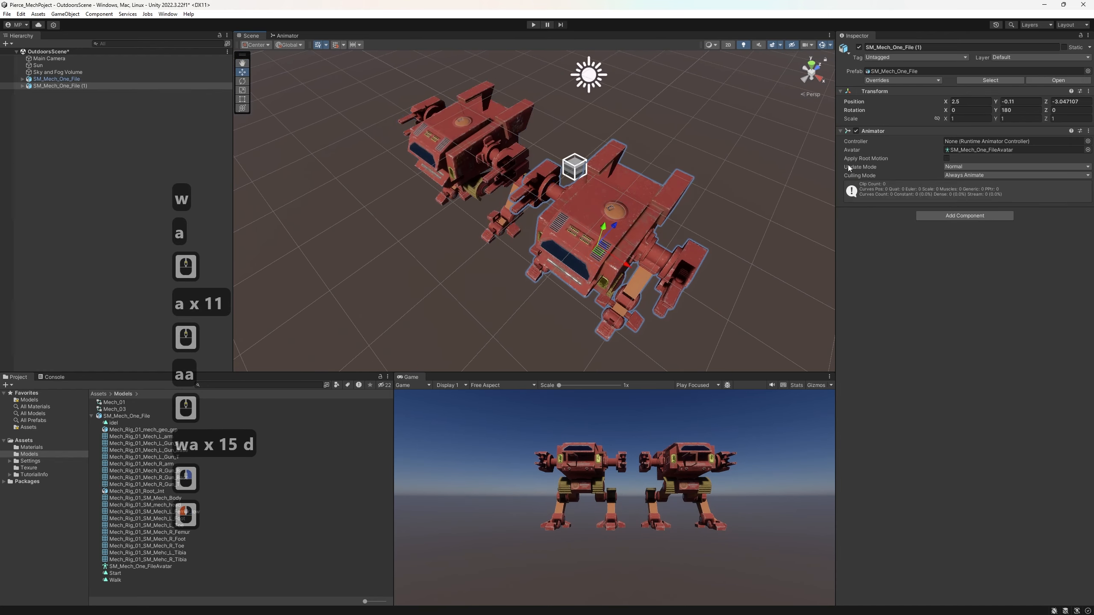
pyautogui.moveTo(122, 403); pyautogui.dragTo(982, 141)
# Assign the Mech_03 animator controller to the Animator of the original mech, SM_Mech_One_File
pyautogui.click(468, 128)
pyautogui.click(475, 135)
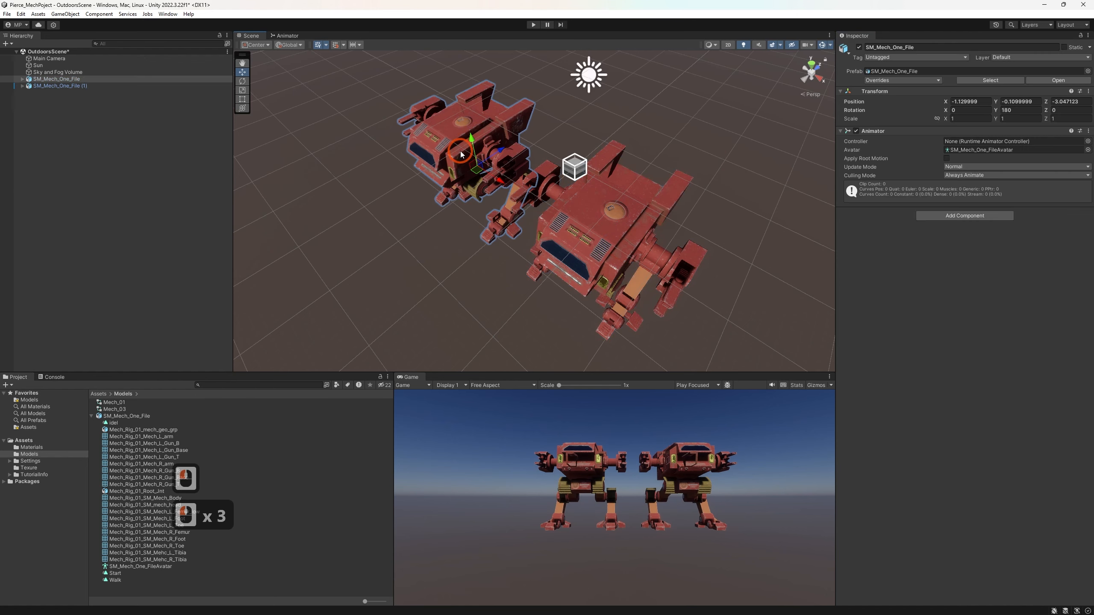
pyautogui.moveTo(120, 411); pyautogui.dragTo(326, 338)
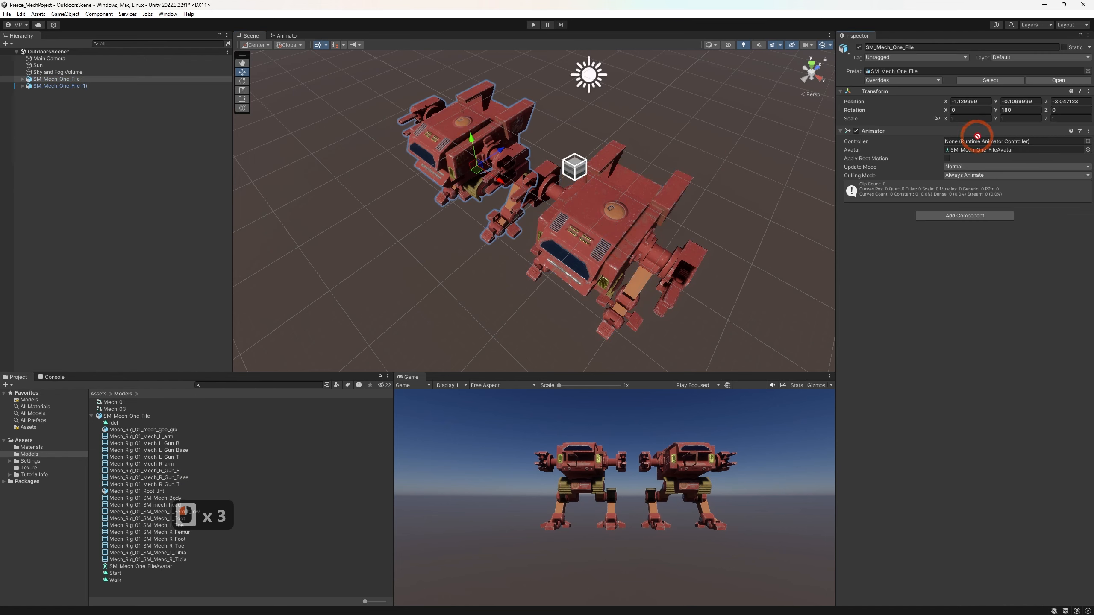
pyautogui.moveTo(977, 137); pyautogui.dragTo(983, 141)
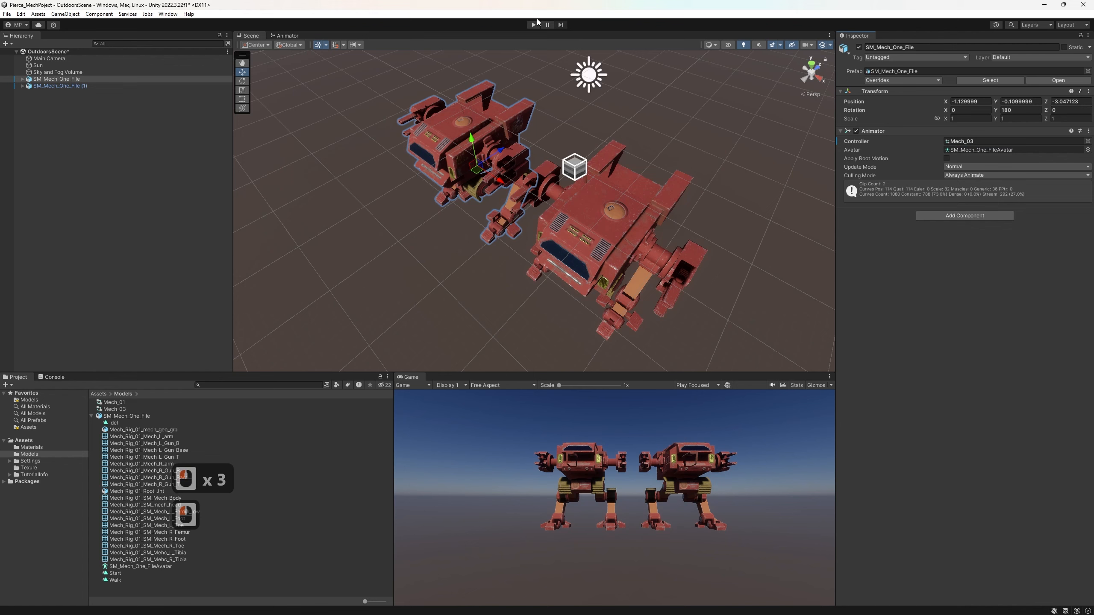
# Play the scene and examine the animations of both mechs from the front
pyautogui.click(533, 25)
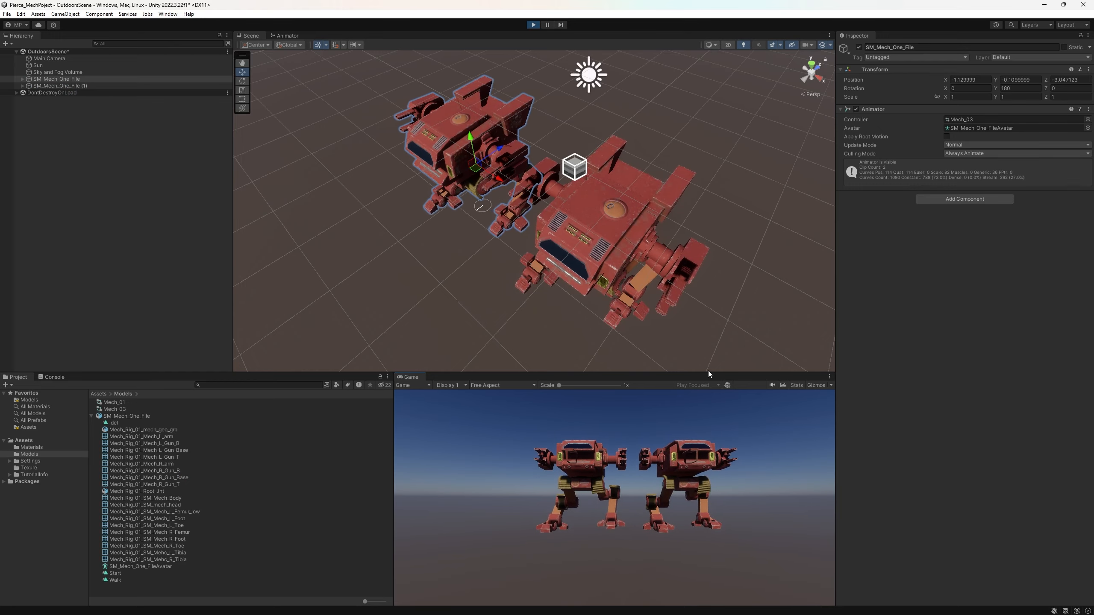
pyautogui.keyDown('alt'); pyautogui.moveTo(687, 281); pyautogui.dragTo(701, 244); pyautogui.keyUp('alt')
pyautogui.keyDown('alt'); pyautogui.moveTo(691, 222); pyautogui.dragTo(590, 244, button='middle'); pyautogui.keyUp('alt')
pyautogui.keyDown('alt'); pyautogui.moveTo(584, 242); pyautogui.dragTo(625, 148); pyautogui.keyUp('alt')
pyautogui.keyDown('alt'); pyautogui.moveTo(625, 149); pyautogui.dragTo(620, 216, button='middle'); pyautogui.keyUp('alt')
pyautogui.keyDown('alt'); pyautogui.moveTo(619, 211); pyautogui.dragTo(669, 176, button='right'); pyautogui.keyUp('alt')
pyautogui.keyDown('alt'); pyautogui.moveTo(669, 176); pyautogui.dragTo(694, 170); pyautogui.keyUp('alt')
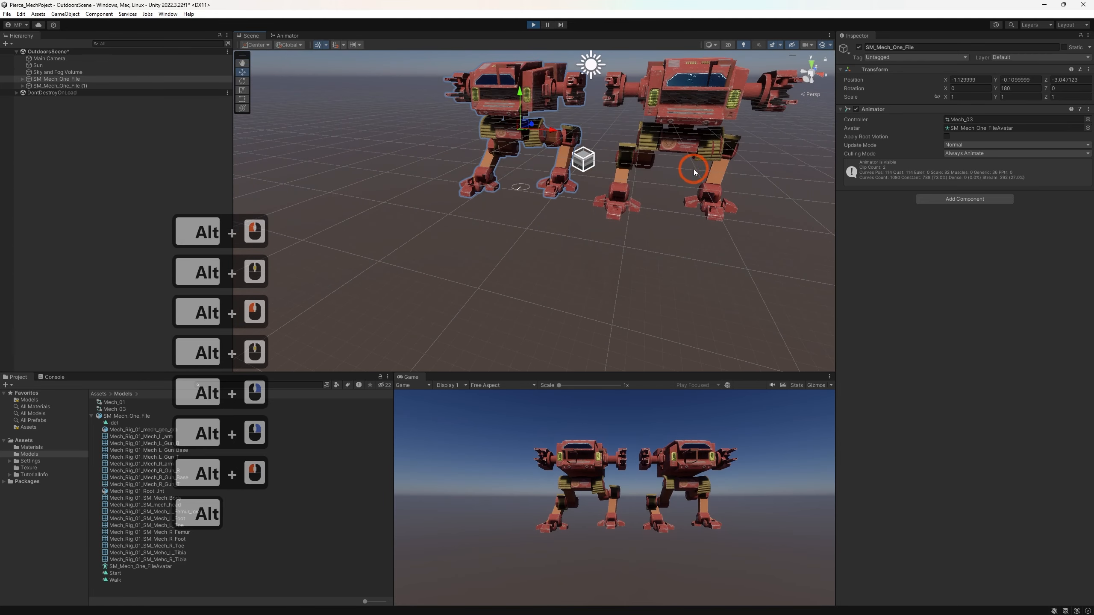
# Select each mech's head mesh in turn and compare the two running animations up close from several angles
pyautogui.click(688, 124)
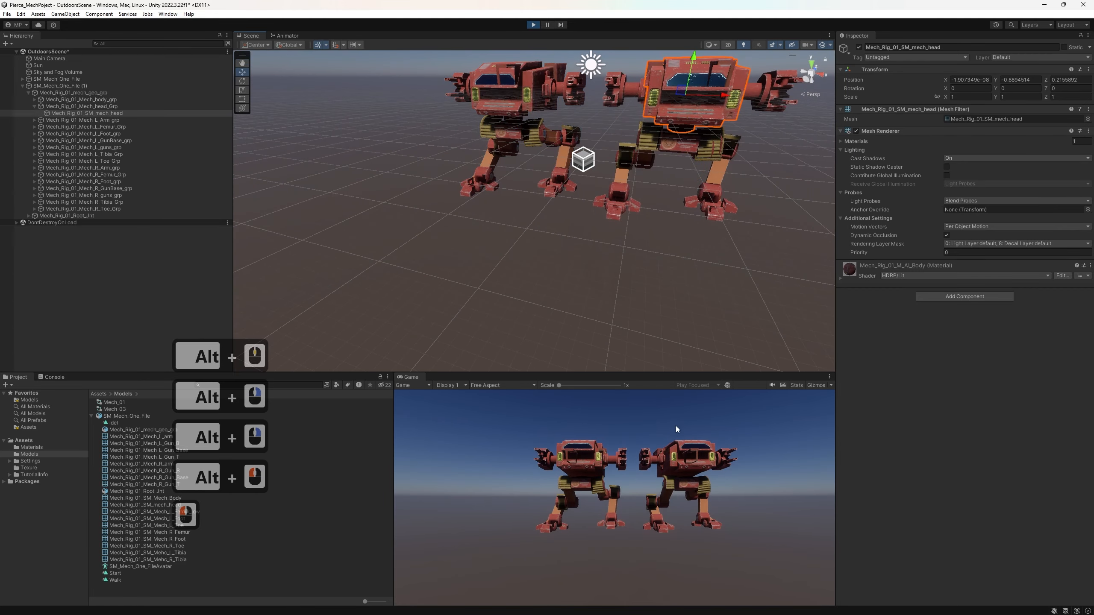
pyautogui.scroll(-4, 608, 239)
pyautogui.keyDown('alt'); pyautogui.moveTo(598, 235); pyautogui.dragTo(611, 250); pyautogui.keyUp('alt')
pyautogui.keyDown('alt'); pyautogui.moveTo(611, 250); pyautogui.dragTo(669, 248, button='right'); pyautogui.keyUp('alt')
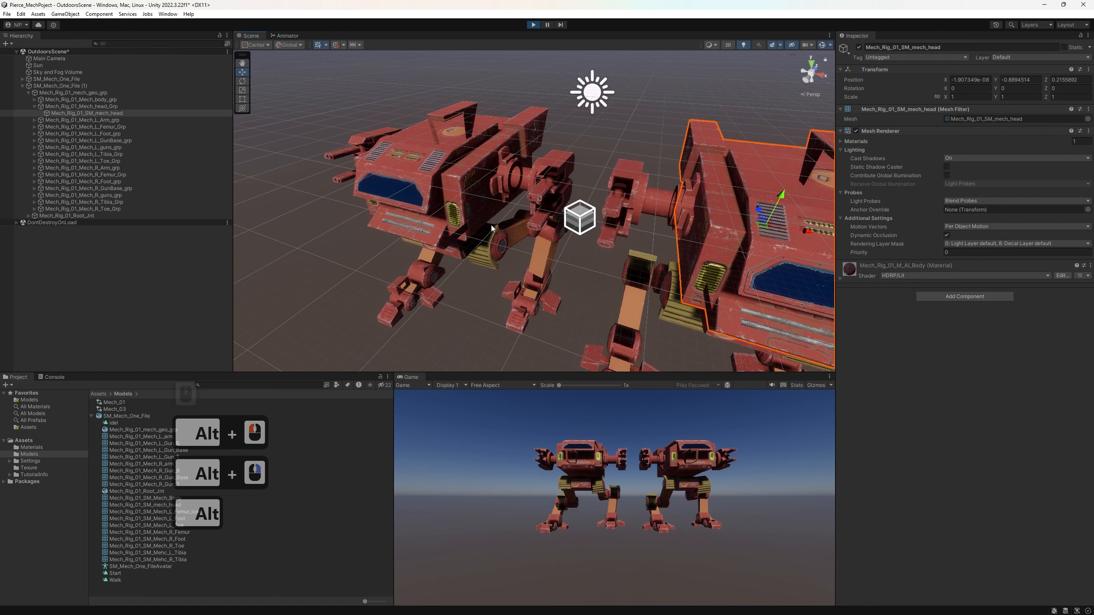
pyautogui.click(404, 168)
pyautogui.scroll(-3, 426, 198)
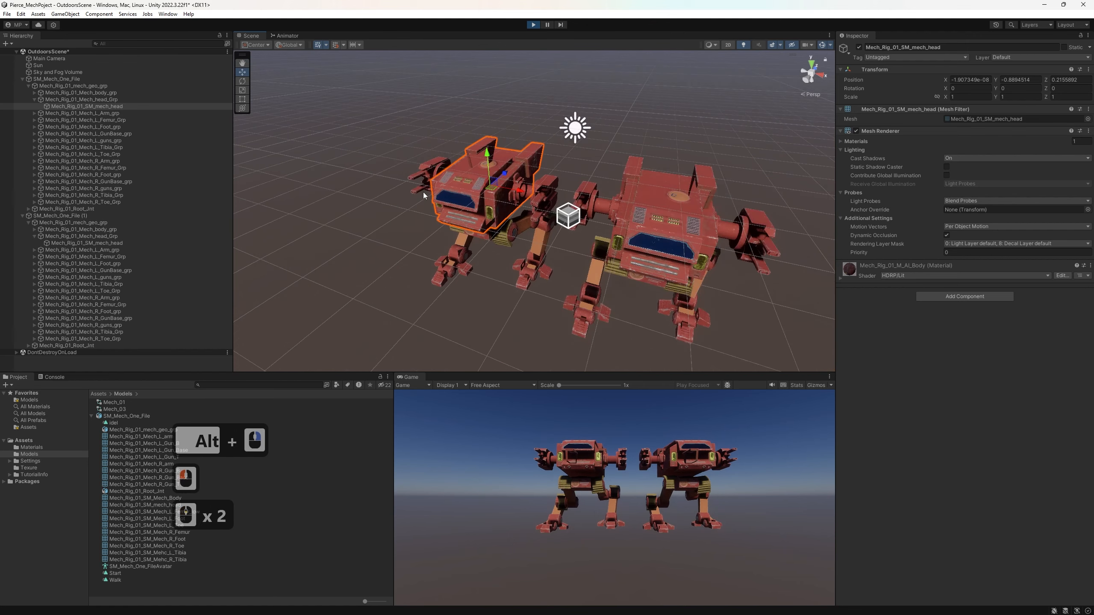
pyautogui.scroll(2, 427, 199)
pyautogui.keyDown('alt'); pyautogui.moveTo(427, 198); pyautogui.dragTo(579, 176); pyautogui.keyUp('alt')
pyautogui.keyDown('alt'); pyautogui.moveTo(584, 176); pyautogui.dragTo(495, 197, button='middle'); pyautogui.keyUp('alt')
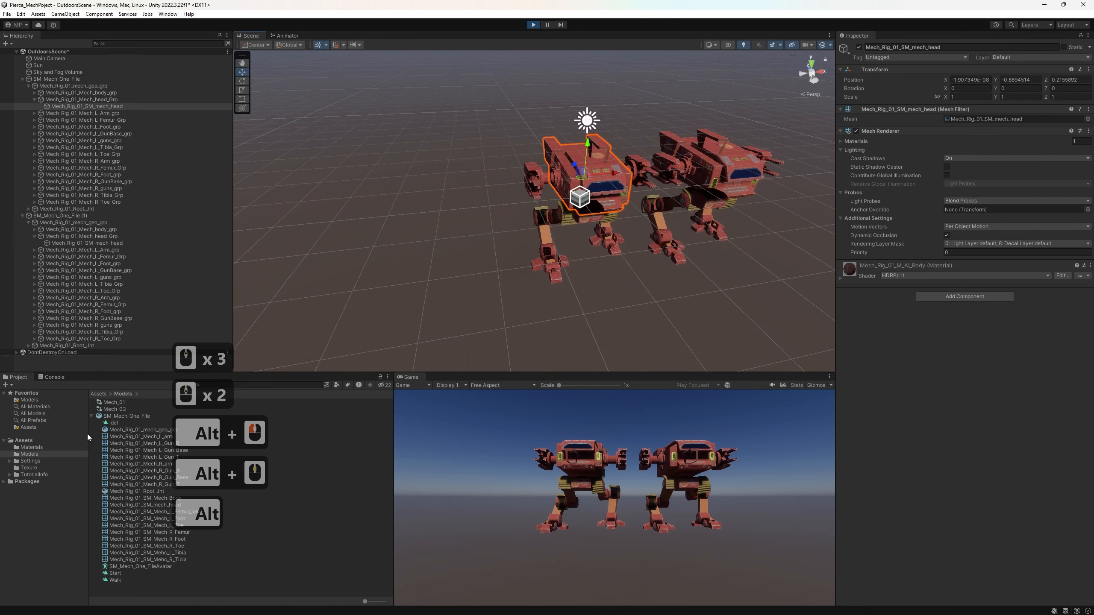
pyautogui.click(48, 441)
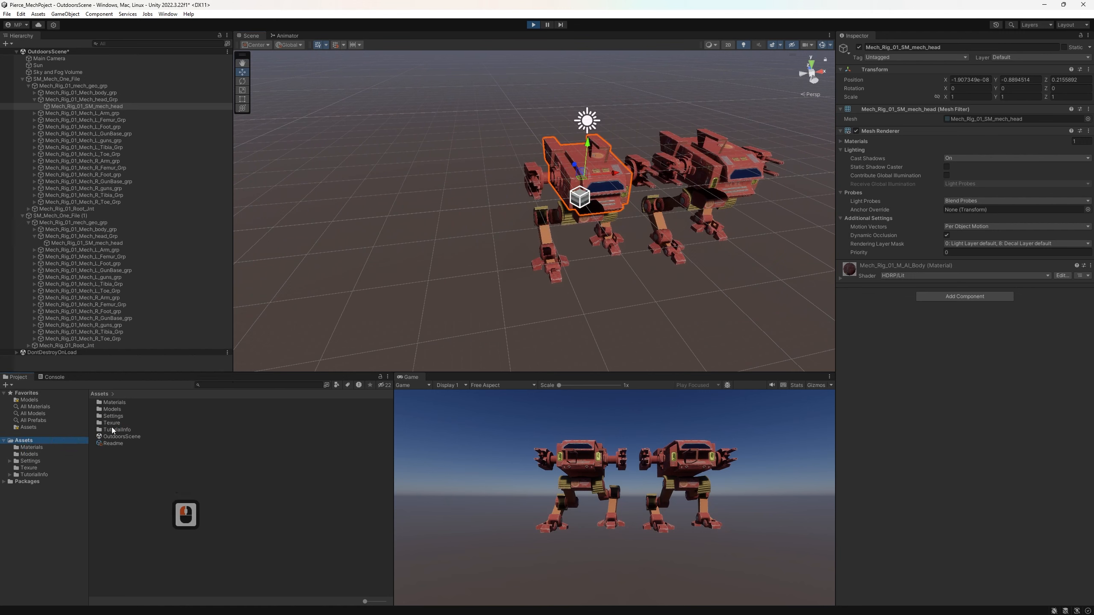
pyautogui.doubleClick(34, 454)
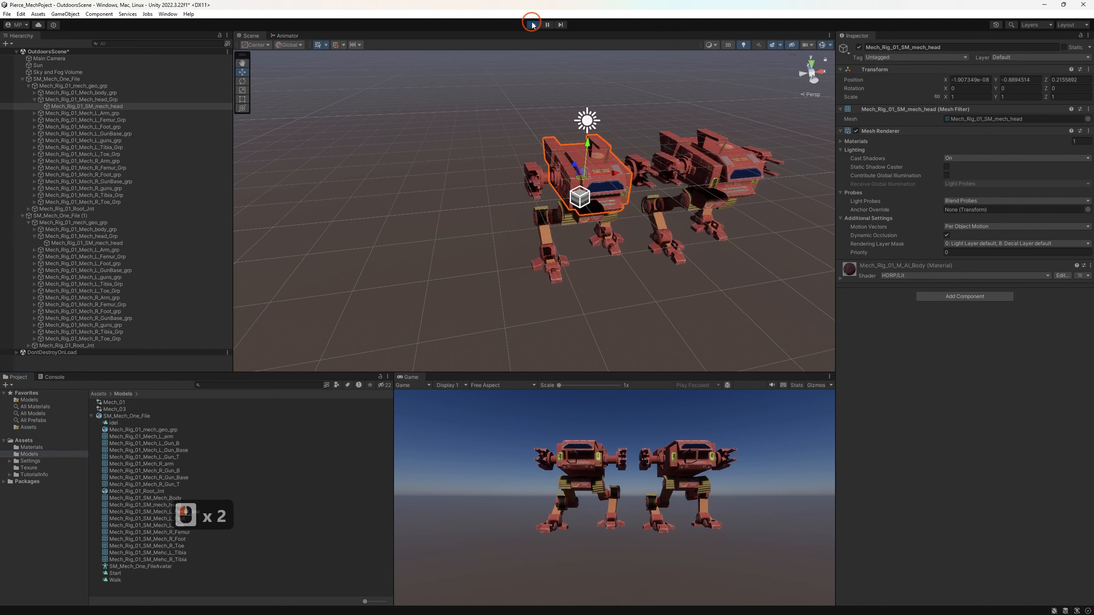
# Stop the playing scene and open the animation import settings of the SM_Mech_One_File model from its clips
pyautogui.click(532, 24)
pyautogui.click(115, 580)
pyautogui.keyDown('shift'); pyautogui.click(122, 572); pyautogui.keyUp('shift')
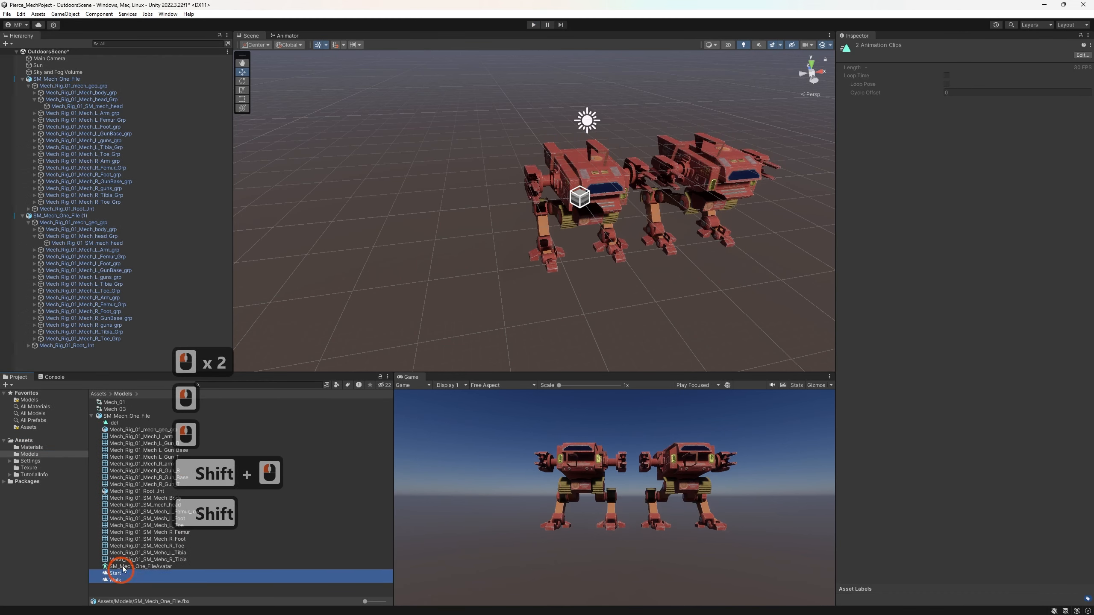
pyautogui.click(135, 580)
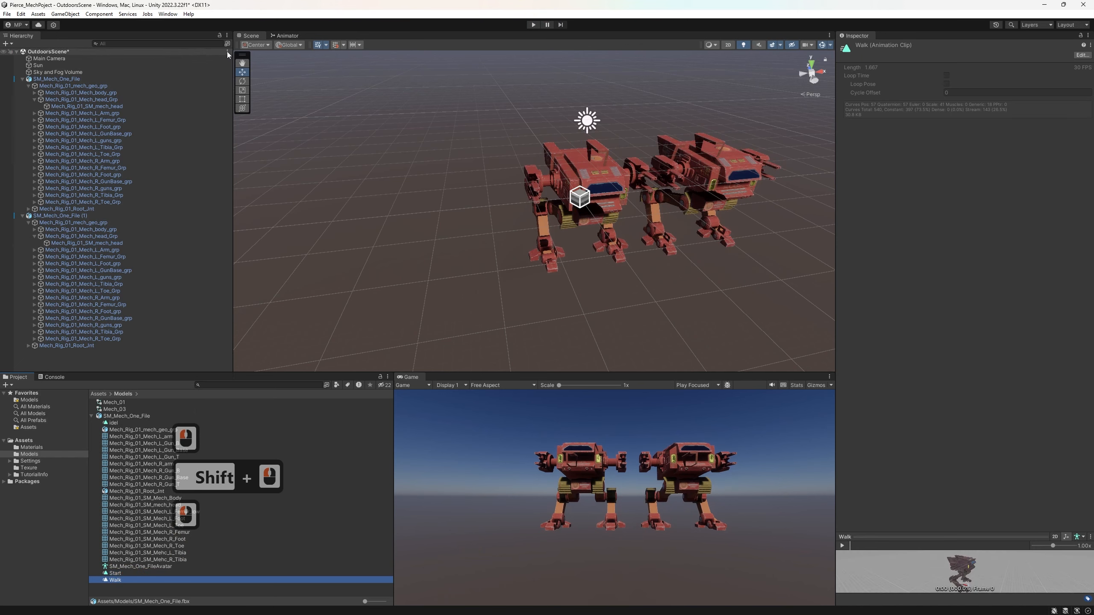
pyautogui.doubleClick(111, 424)
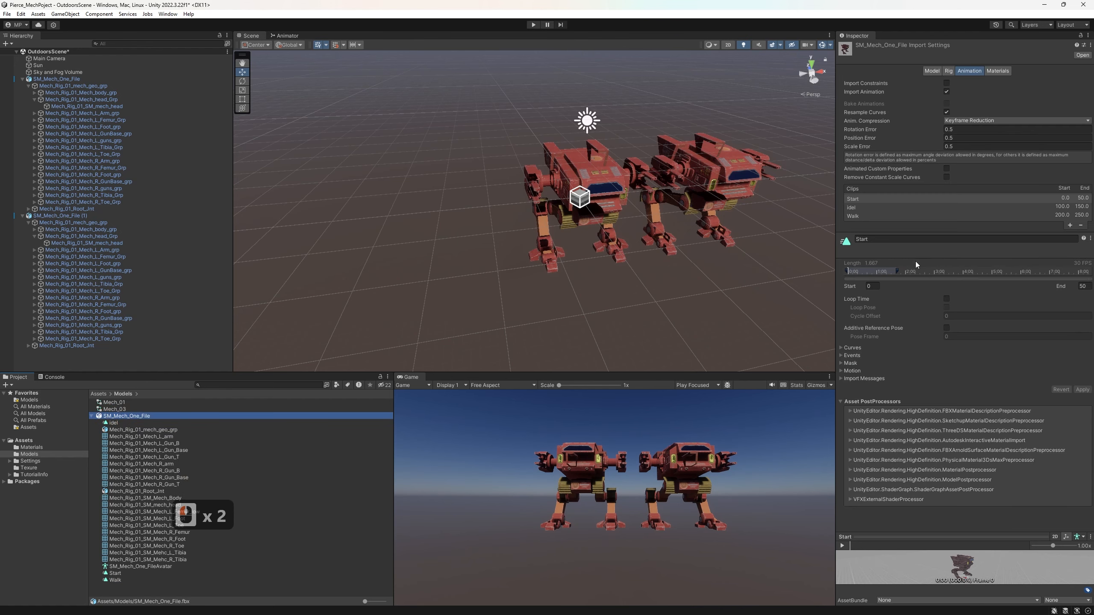
# Enable Loop Time for the idel and Walk clips of SM_Mech_One_File and apply the import settings
pyautogui.doubleClick(857, 205)
pyautogui.click(948, 299)
pyautogui.click(871, 239)
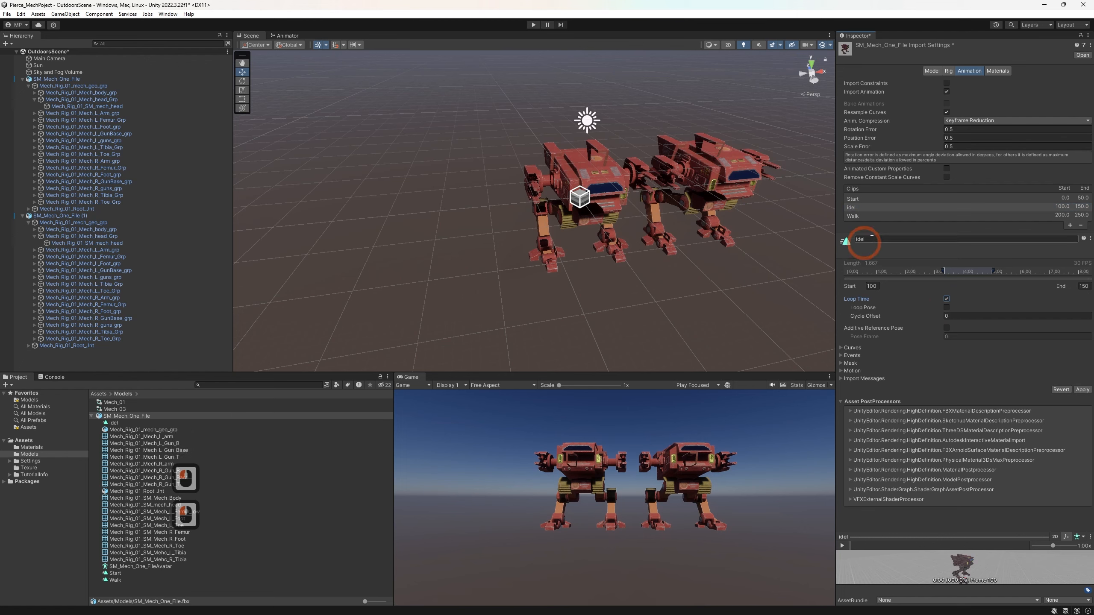
pyautogui.click(868, 216)
pyautogui.click(953, 304)
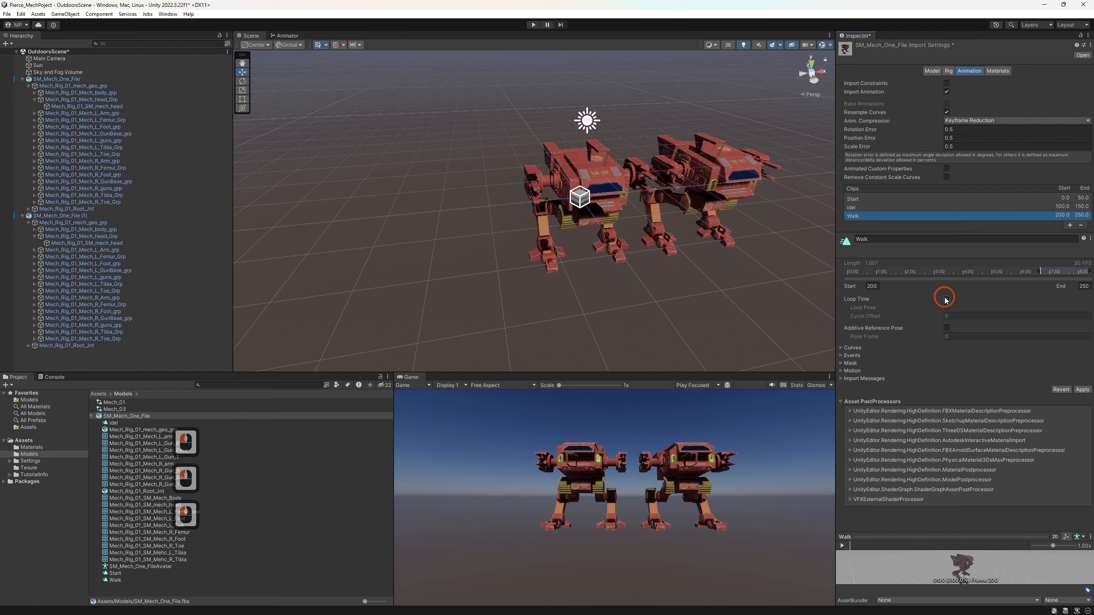
pyautogui.click(946, 300)
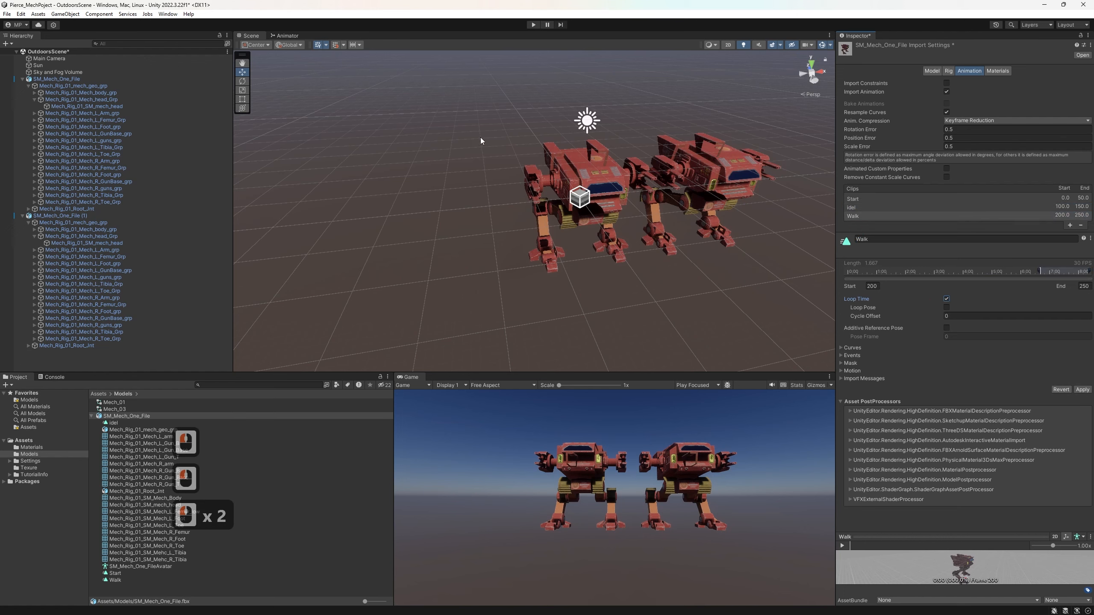
pyautogui.press('ctrl')
pyautogui.click(1081, 389)
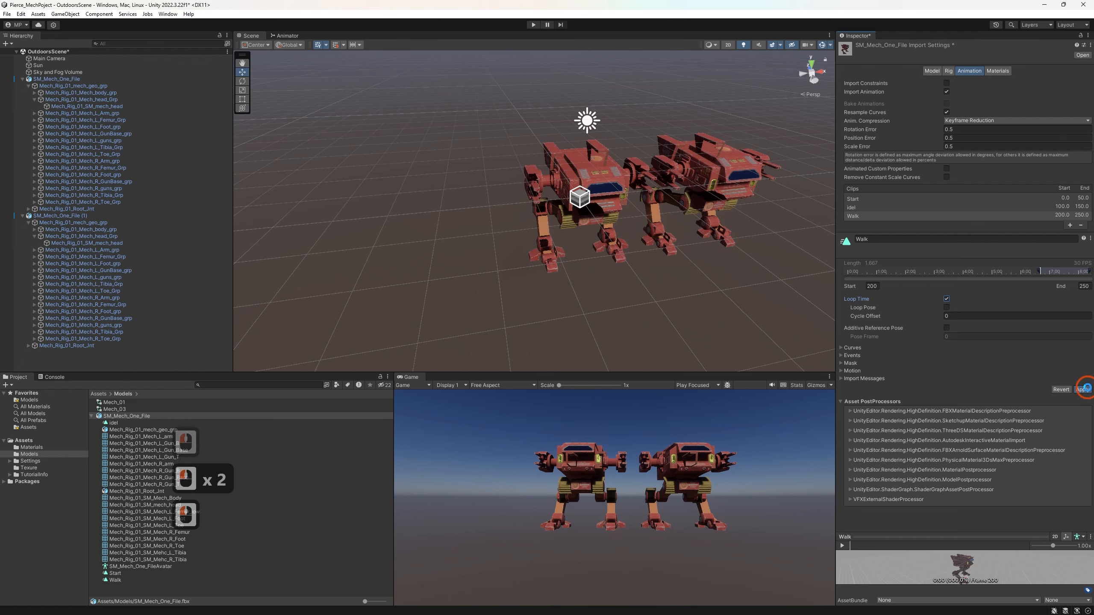
pyautogui.click(976, 320)
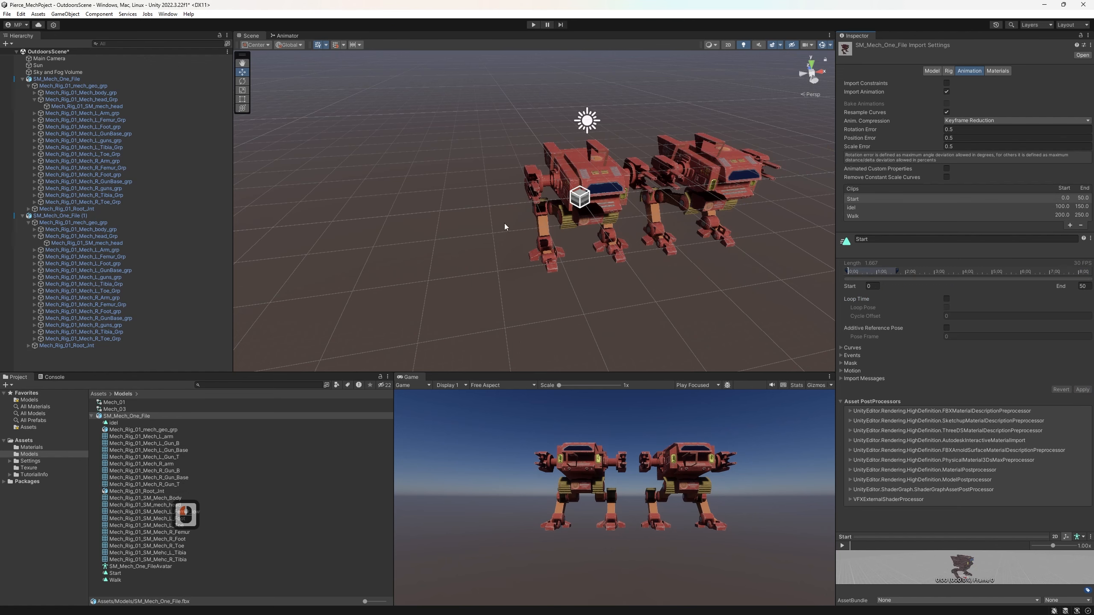
# Set the Surface Type of the mech's body, gun and legs materials to Opaque together
pyautogui.scroll(2, 510, 216)
pyautogui.click(32, 448)
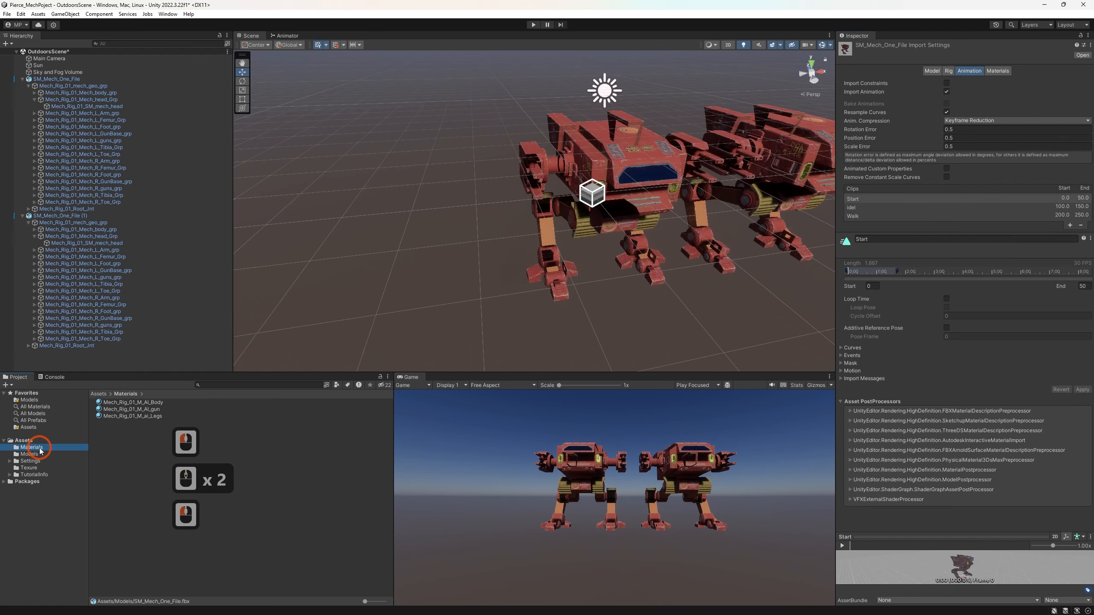
pyautogui.click(128, 409)
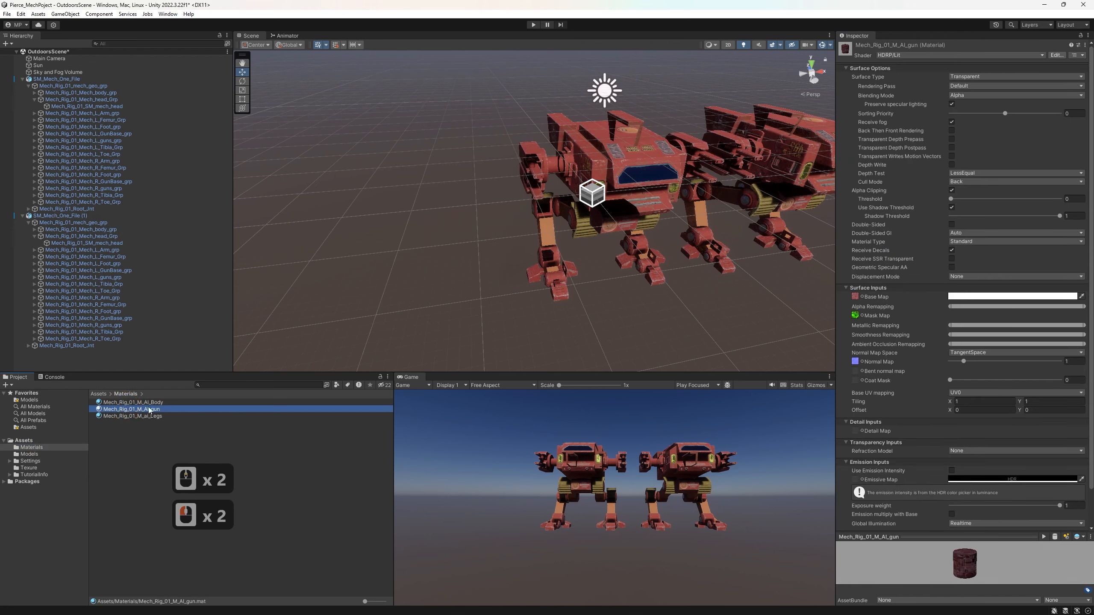
pyautogui.click(129, 415)
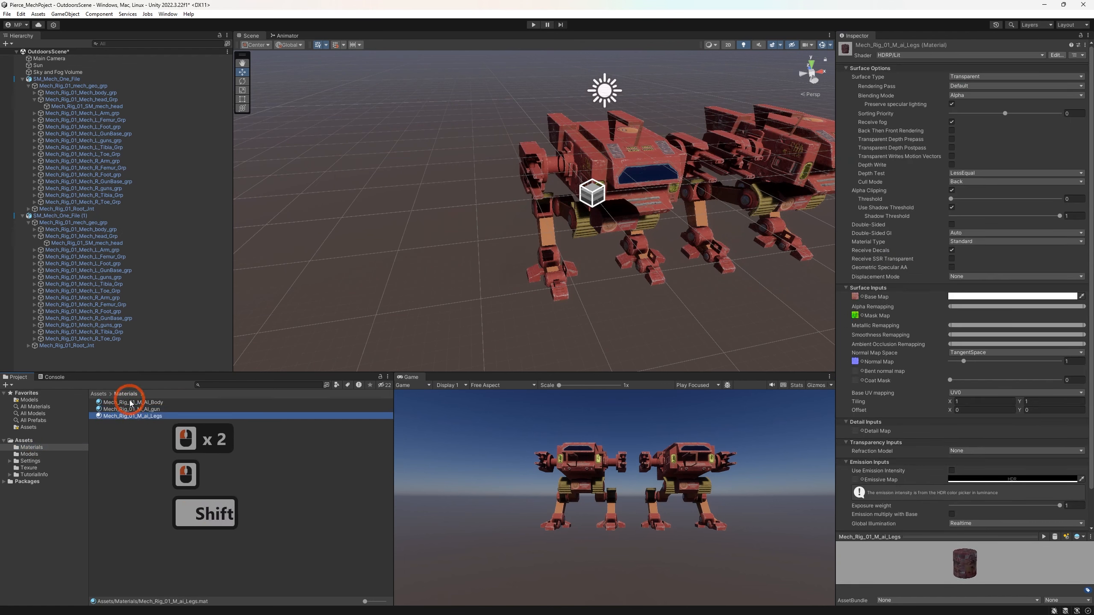
pyautogui.keyDown('shift'); pyautogui.click(123, 402); pyautogui.keyUp('shift')
pyautogui.click(963, 78)
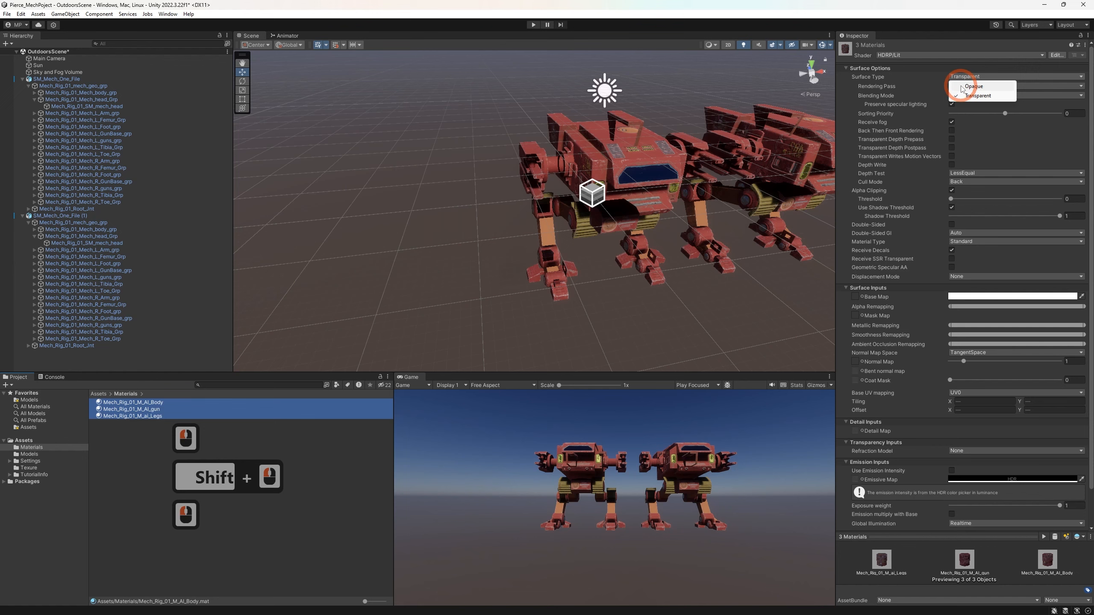
pyautogui.click(953, 86)
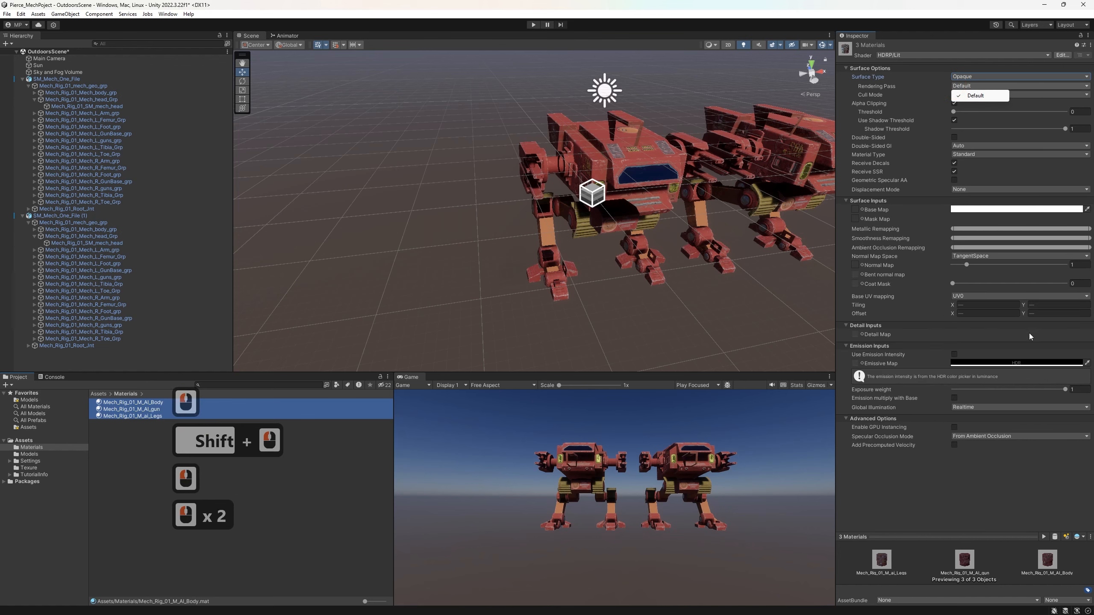
pyautogui.scroll(-4, 964, 338)
pyautogui.scroll(2, 495, 323)
pyautogui.click(476, 245)
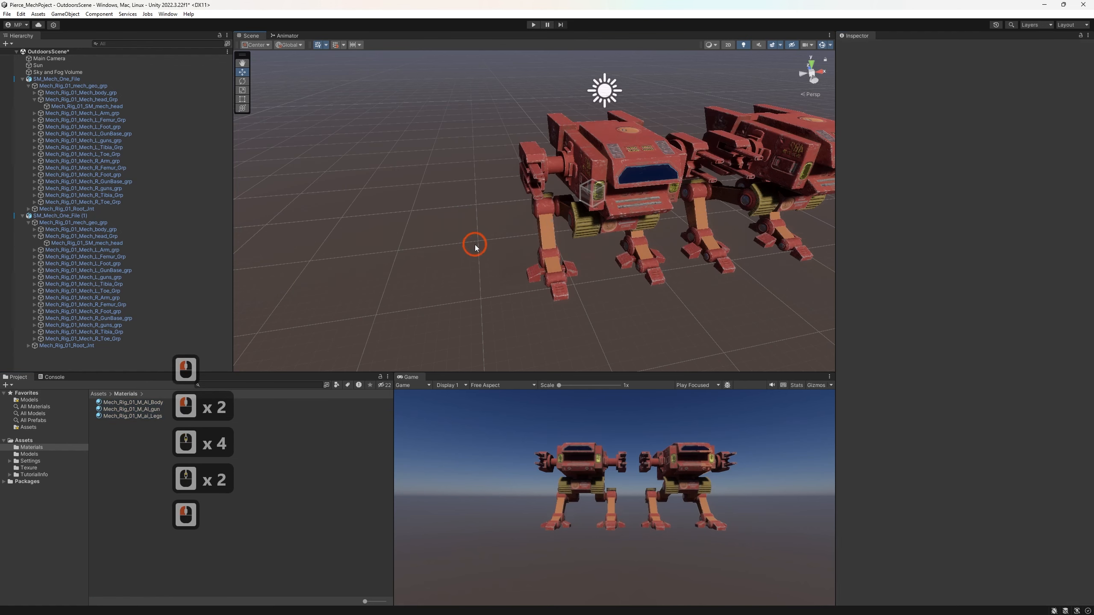
# Examine the surfaces of both mechs up close and from the front in the scene
pyautogui.keyDown('alt'); pyautogui.moveTo(517, 239); pyautogui.dragTo(535, 254); pyautogui.keyUp('alt')
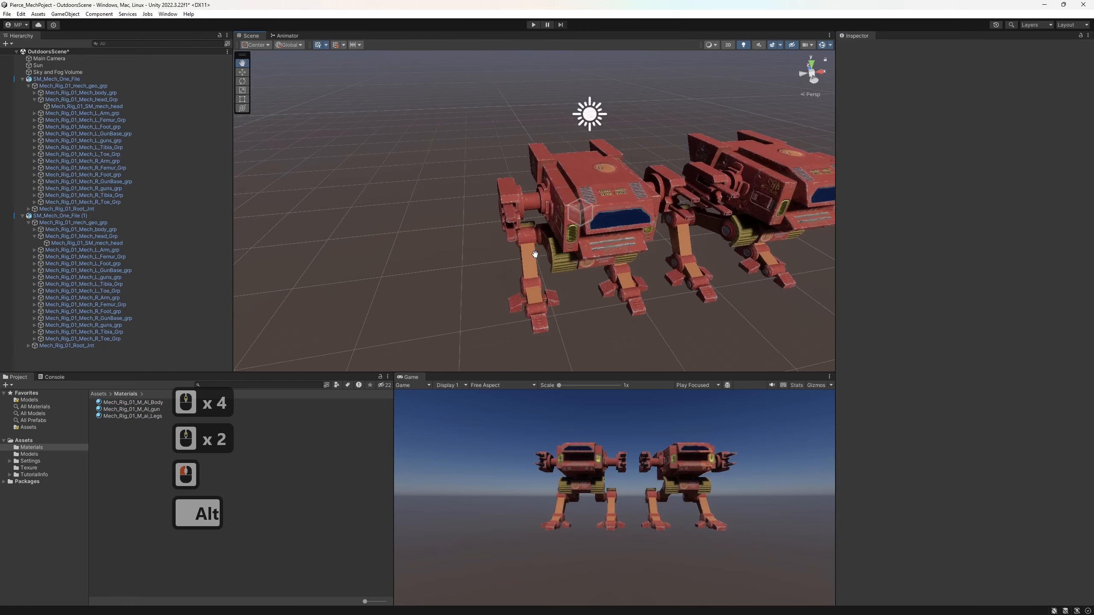
pyautogui.keyDown('alt'); pyautogui.moveTo(535, 254); pyautogui.dragTo(457, 250, button='middle'); pyautogui.keyUp('alt')
pyautogui.keyDown('alt'); pyautogui.moveTo(508, 253); pyautogui.dragTo(591, 244, button='right'); pyautogui.keyUp('alt')
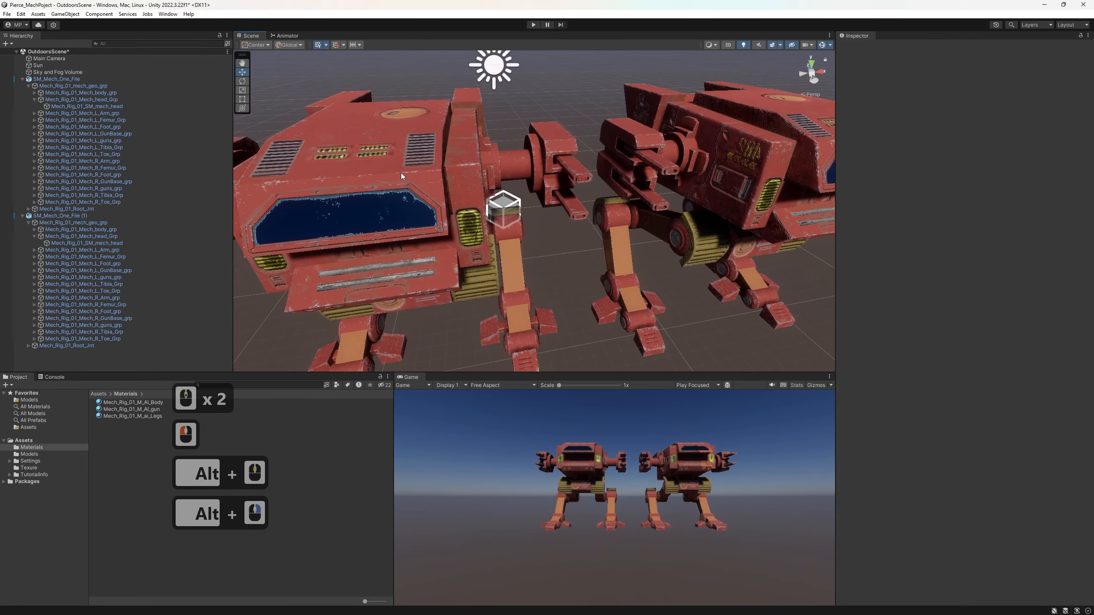
pyautogui.click(689, 168)
pyautogui.click(689, 168)
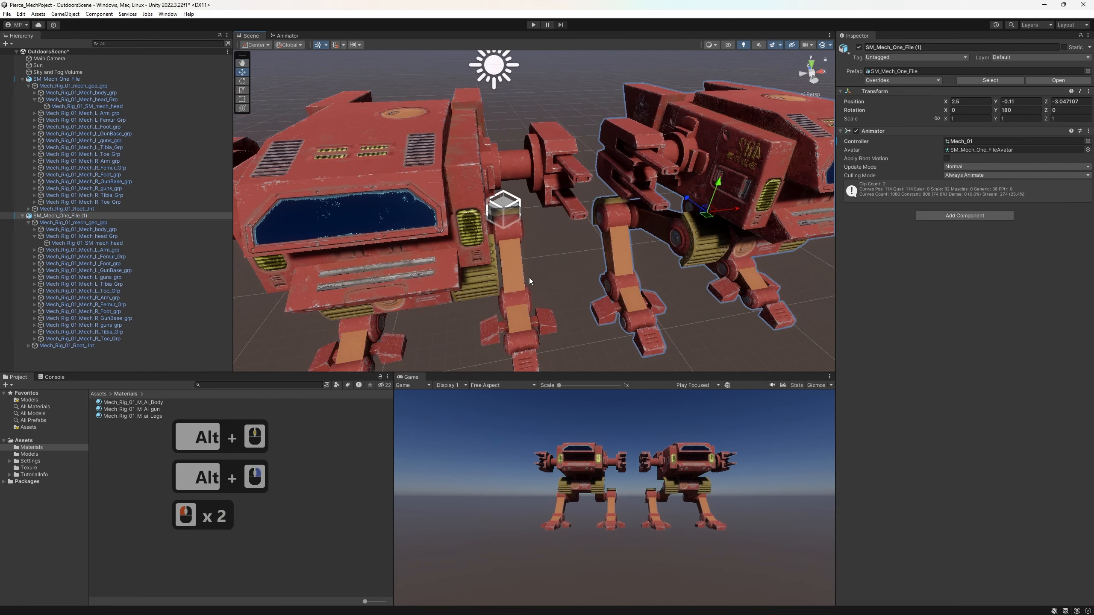
pyautogui.scroll(-2, 499, 237)
pyautogui.keyDown('alt'); pyautogui.moveTo(530, 256); pyautogui.dragTo(495, 228); pyautogui.keyUp('alt')
pyautogui.keyDown('alt'); pyautogui.moveTo(495, 228); pyautogui.dragTo(553, 244, button='middle'); pyautogui.keyUp('alt')
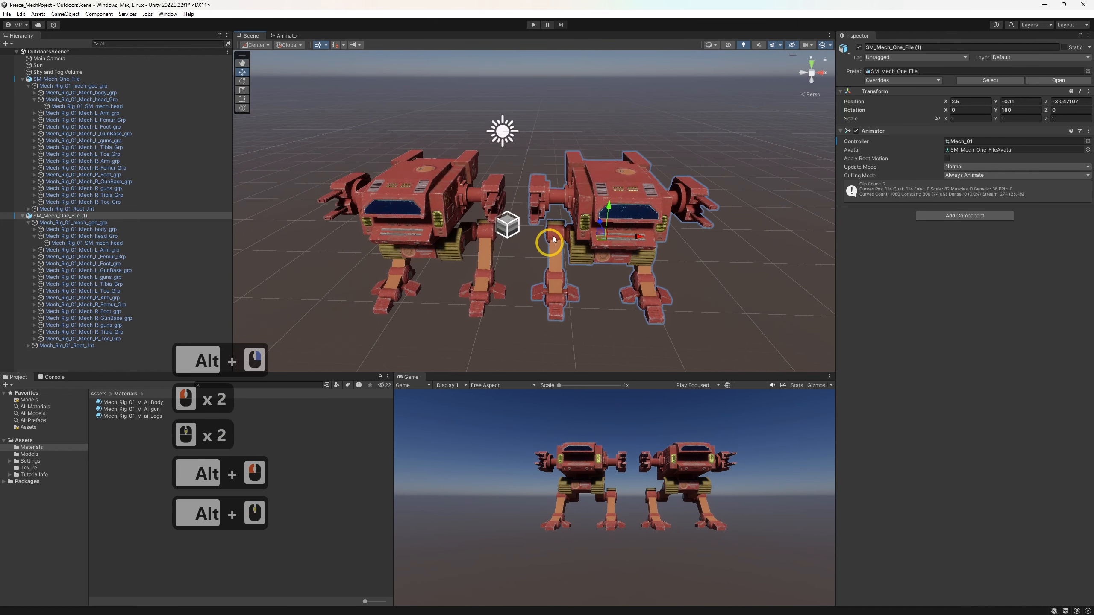
# Enable Use Emission Intensity on the Mech_Rig_01_M_Al_Body material and set its intensity unit to EV100
pyautogui.click(133, 402)
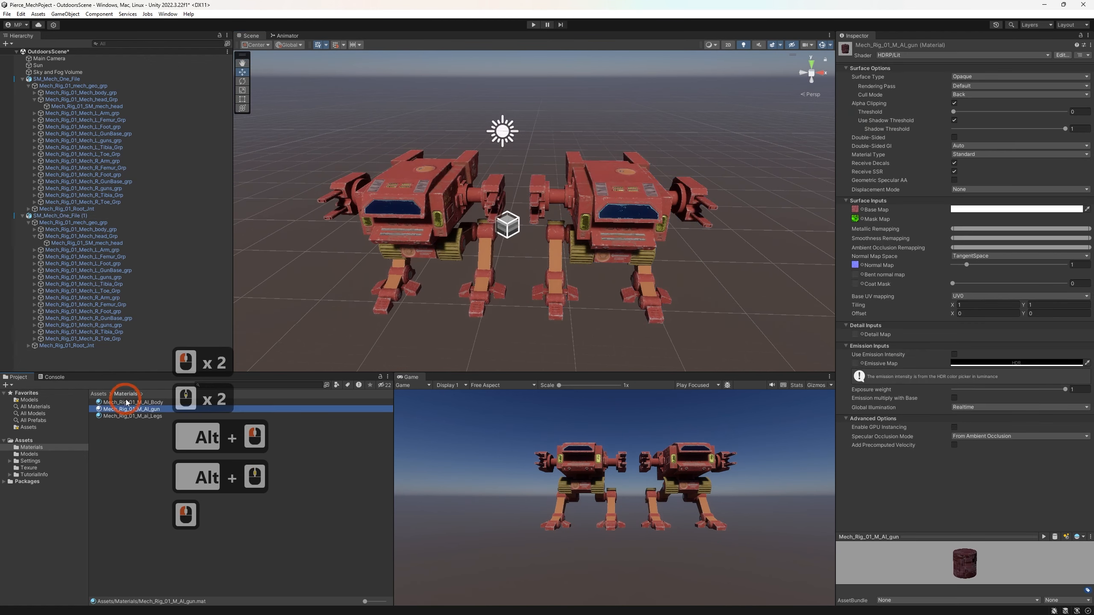
pyautogui.click(772, 463)
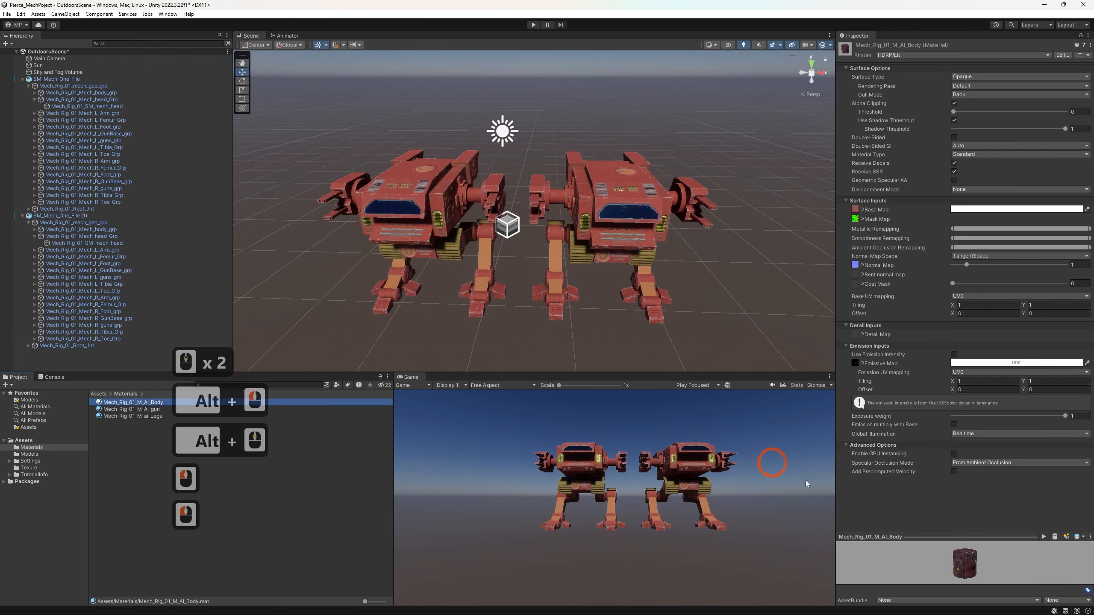
pyautogui.click(954, 353)
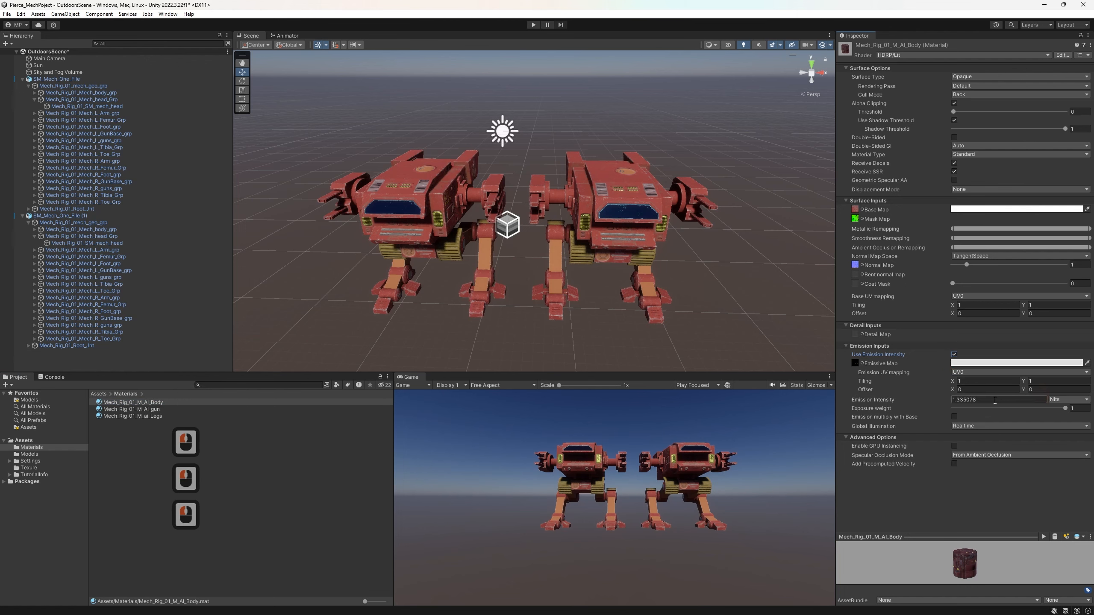
pyautogui.click(1068, 399)
pyautogui.click(1057, 410)
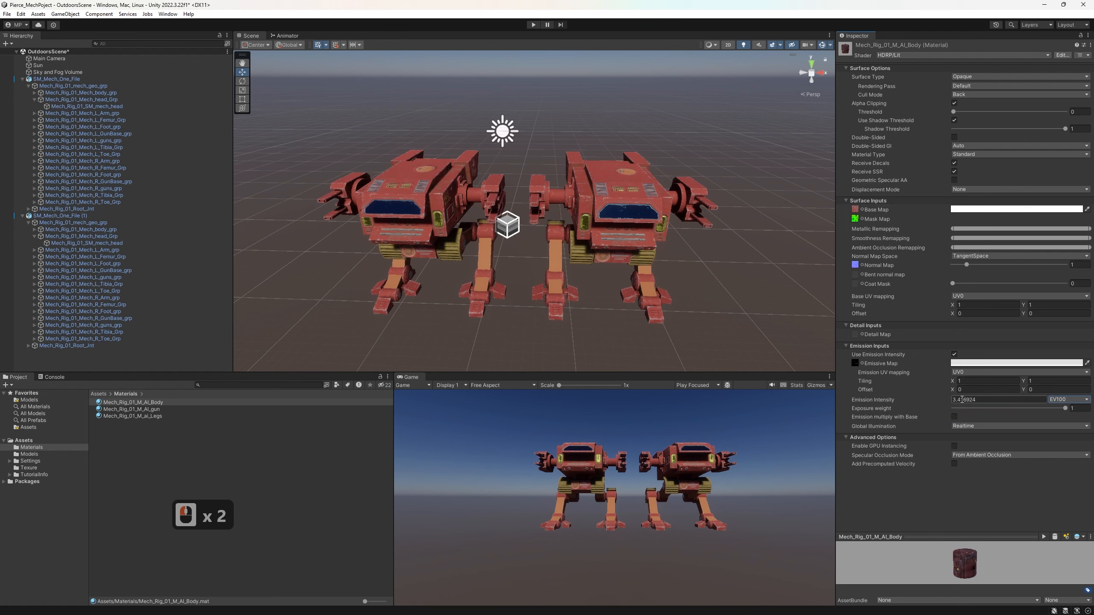
# Set the body material's emission exposure weight to 0.47 and its emissive colour to a yellow-orange
pyautogui.moveTo(981, 409); pyautogui.dragTo(1033, 405)
pyautogui.click(964, 364)
pyautogui.click(1042, 401)
pyautogui.click(739, 309)
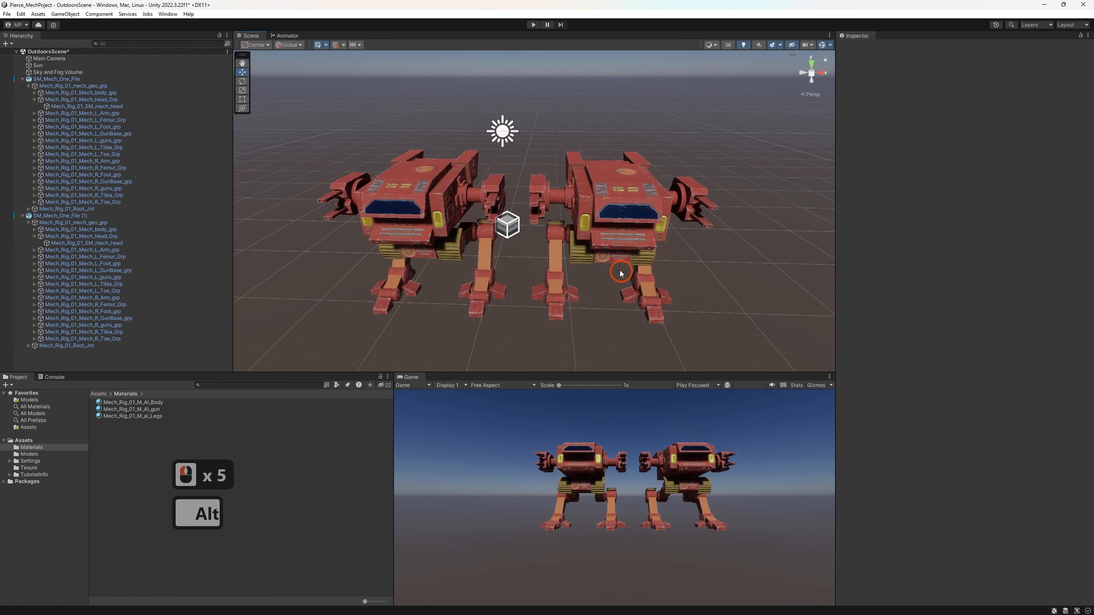
# Rotate the Sun light to about -5.8 degrees on X for a dusk look around the mechs
pyautogui.keyDown('alt'); pyautogui.moveTo(623, 274); pyautogui.dragTo(608, 254); pyautogui.keyUp('alt')
pyautogui.keyDown('alt'); pyautogui.moveTo(608, 254); pyautogui.dragTo(563, 272, button='middle'); pyautogui.keyUp('alt')
pyautogui.keyDown('alt'); pyautogui.moveTo(562, 271); pyautogui.dragTo(627, 266, button='right'); pyautogui.keyUp('alt')
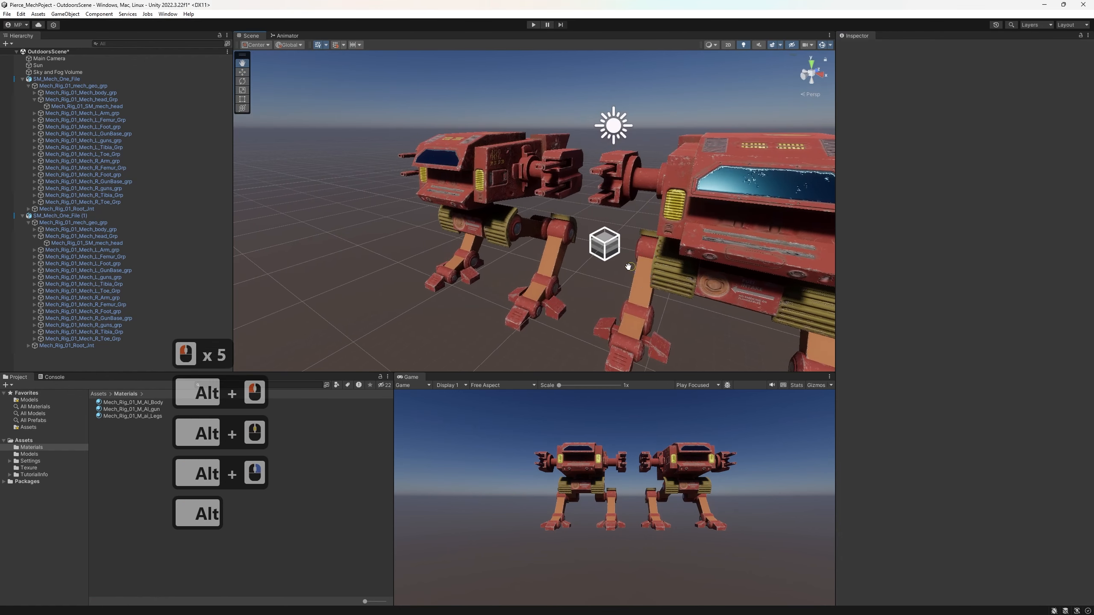
pyautogui.keyDown('alt'); pyautogui.moveTo(665, 275); pyautogui.dragTo(608, 266, button='middle'); pyautogui.keyUp('alt')
pyautogui.click(556, 110)
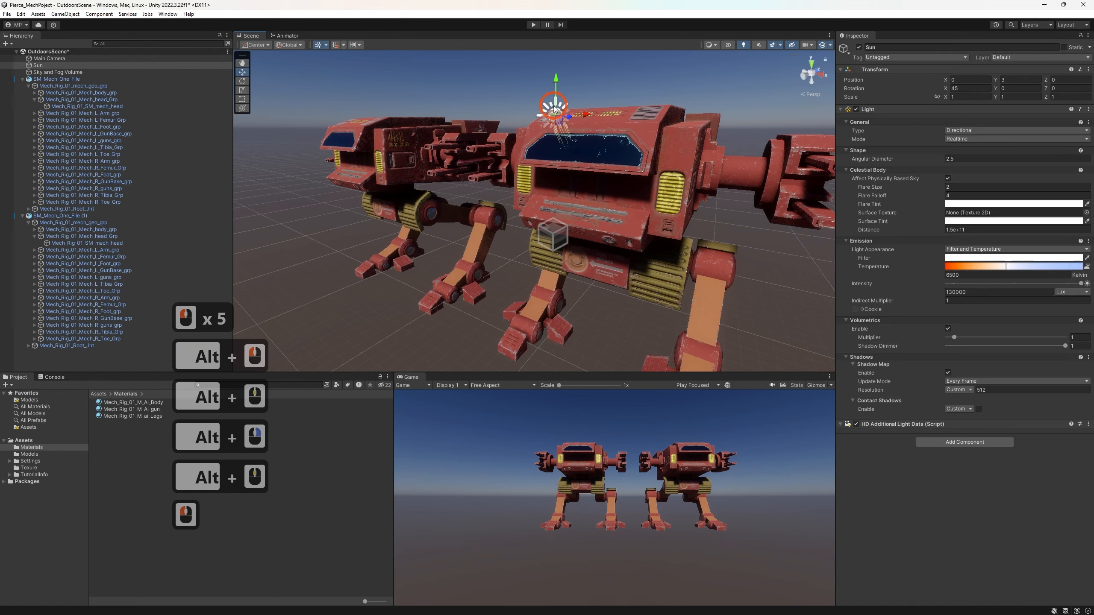
pyautogui.press('e')
pyautogui.moveTo(533, 107); pyautogui.dragTo(539, 166)
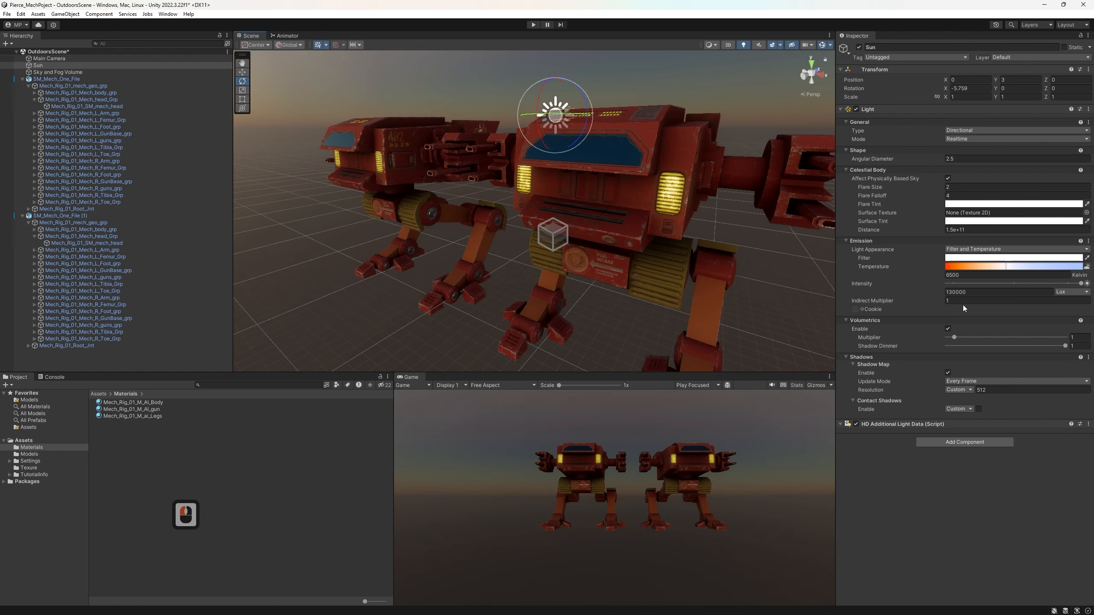
# Try an emission intensity of 18 EV100 on the Mech_Rig_01_M_Al_Body material, and set it to 10
pyautogui.click(152, 403)
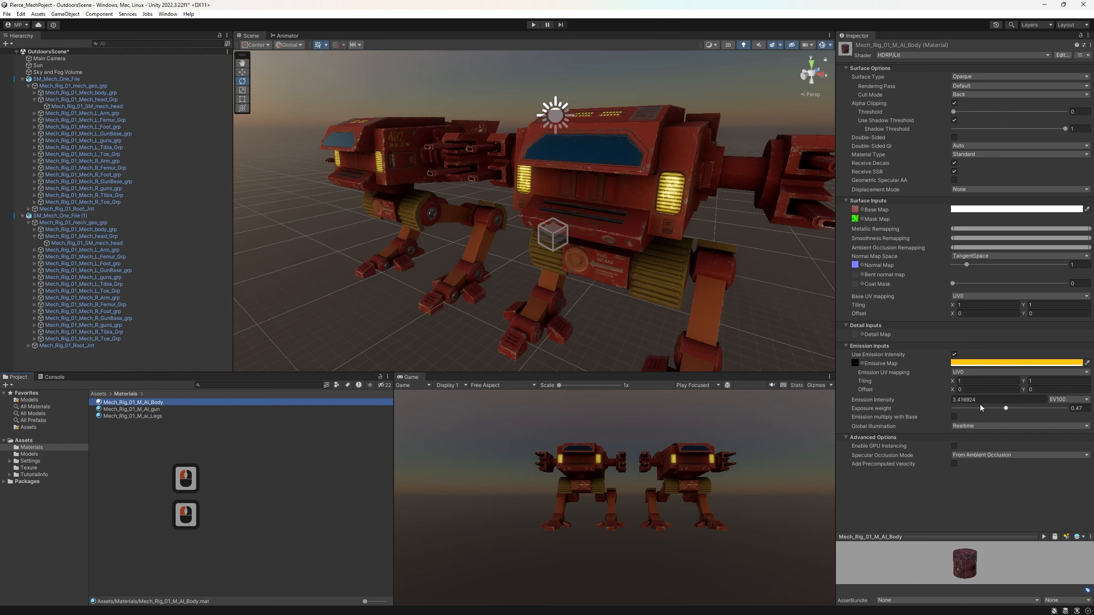
pyautogui.click(961, 400)
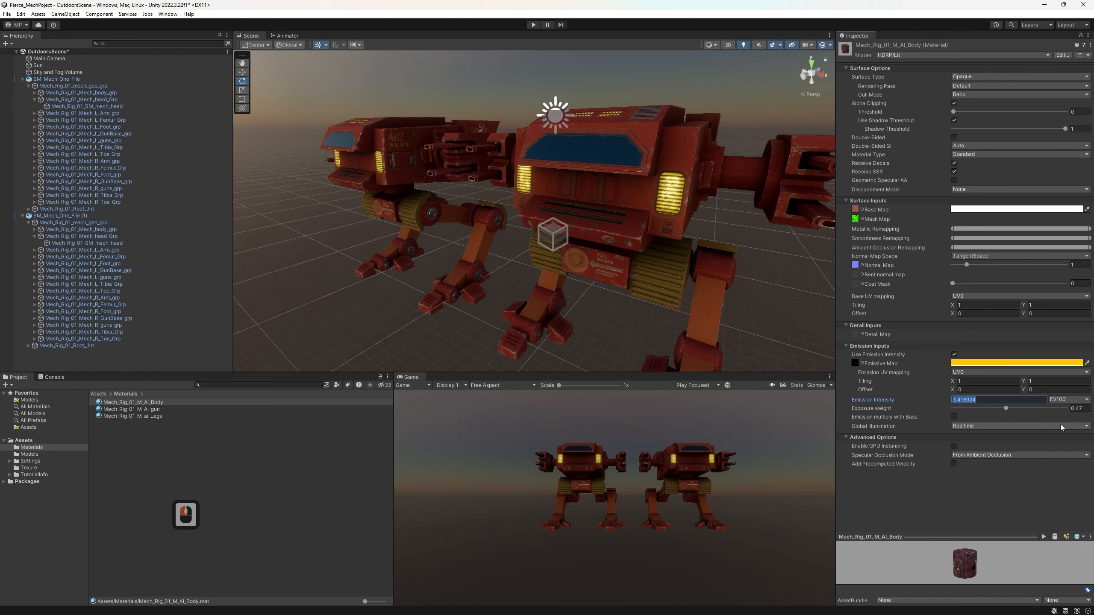
pyautogui.write('18')
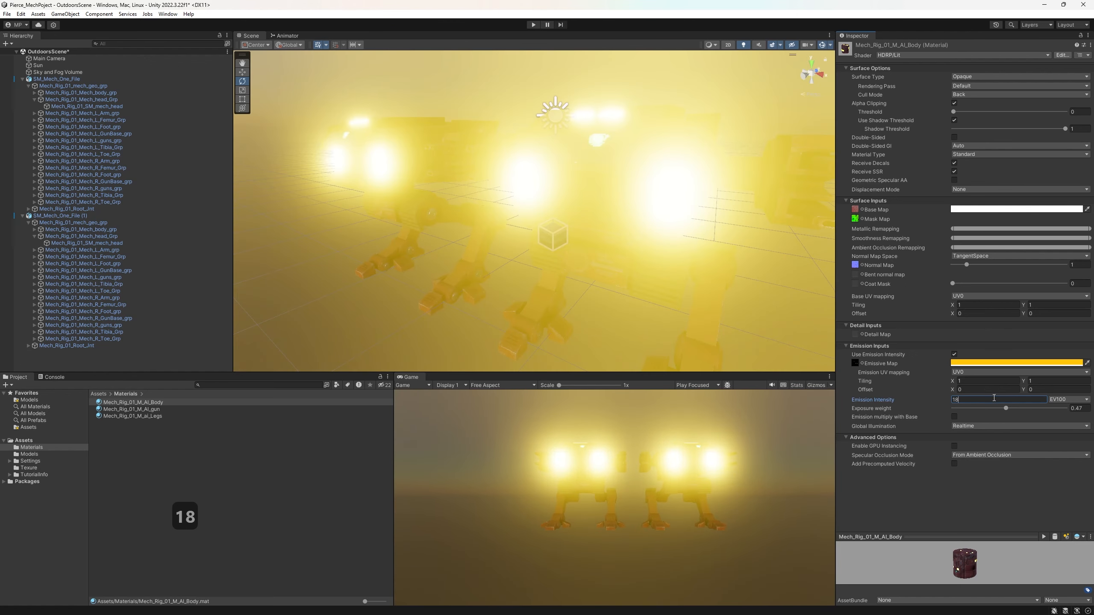
pyautogui.click(952, 401)
pyautogui.click(952, 401)
pyautogui.write('1')
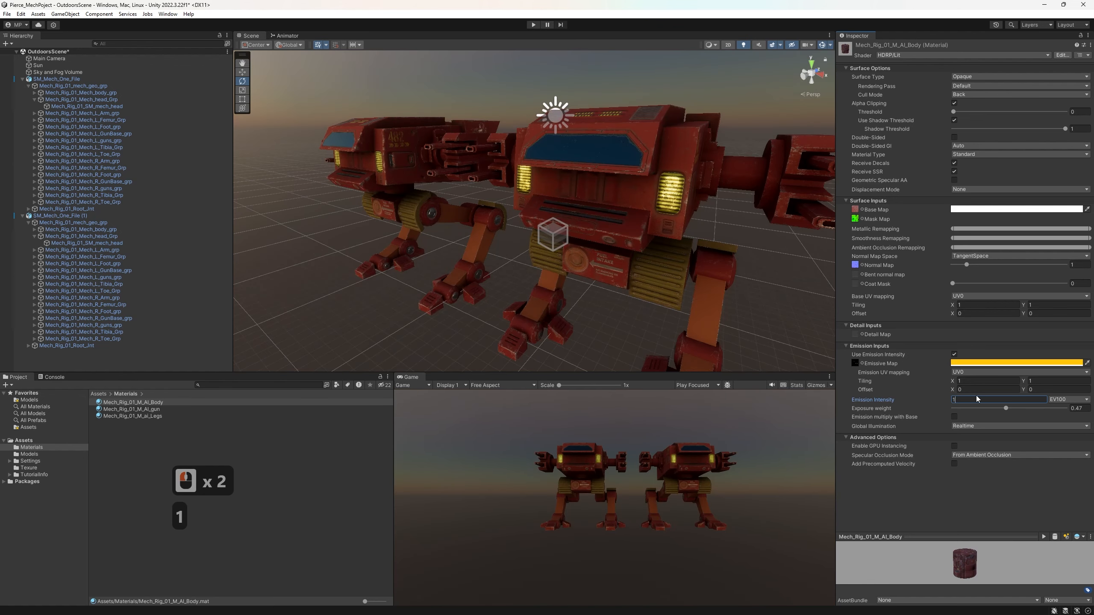
pyautogui.write('0')
pyautogui.click(396, 318)
# View both mechs from farther away and play the scene to check their animations and glowing lights, ending with playback stopped
pyautogui.scroll(-2, 397, 317)
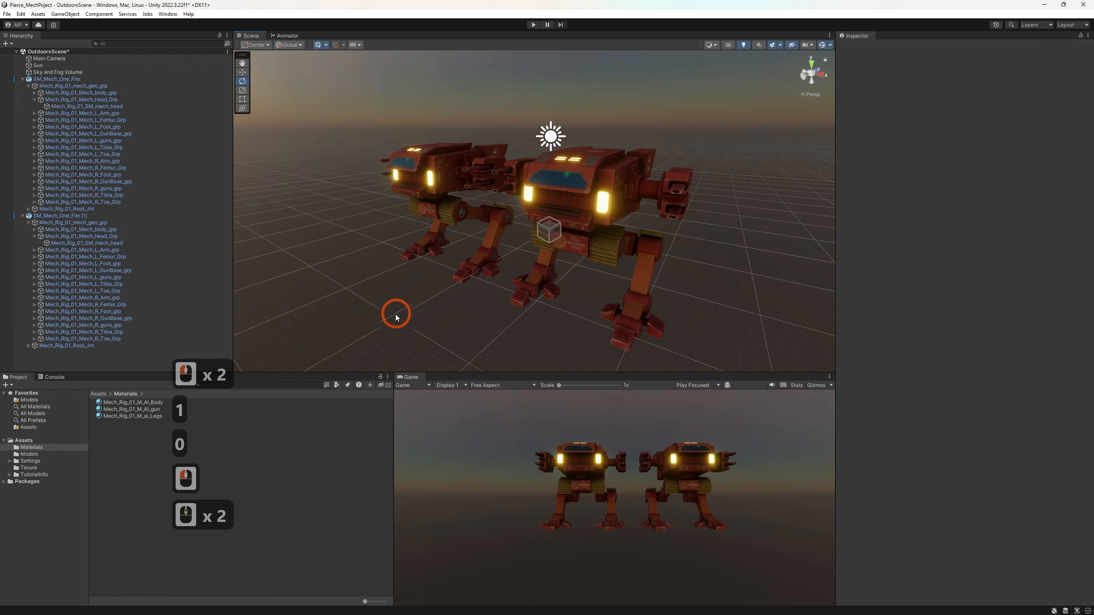
pyautogui.scroll(-2, 396, 317)
pyautogui.keyDown('alt'); pyautogui.moveTo(418, 271); pyautogui.dragTo(519, 83); pyautogui.keyUp('alt')
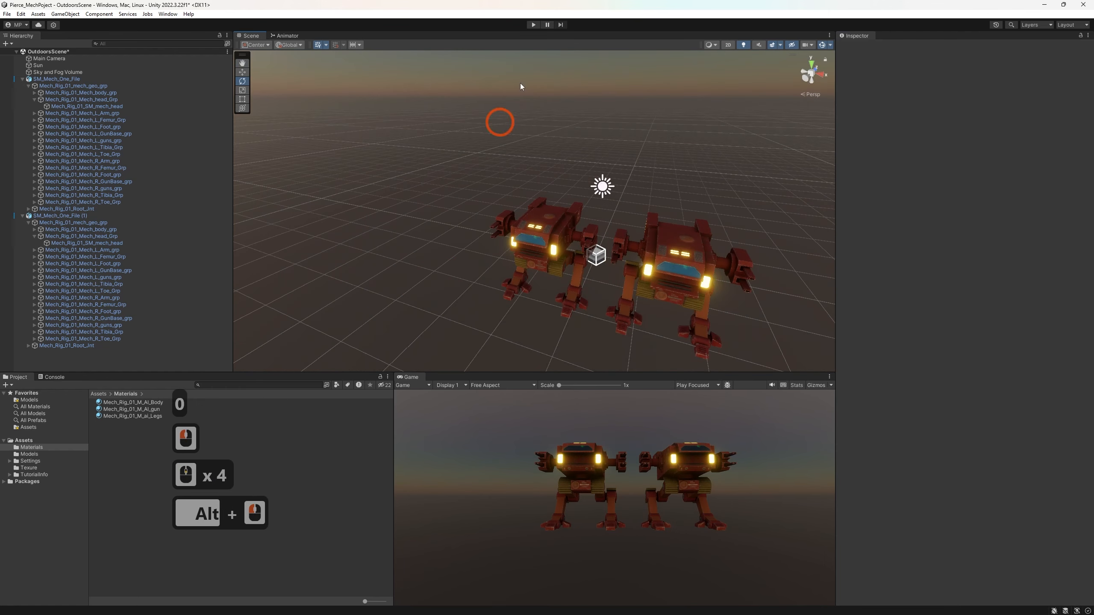
pyautogui.click(534, 26)
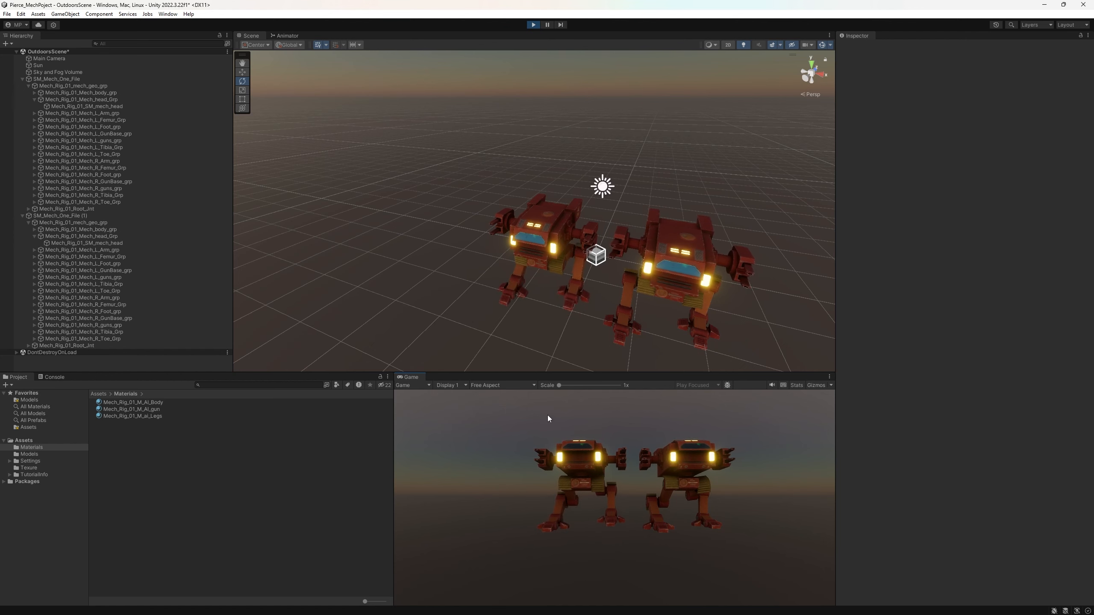
pyautogui.click(533, 24)
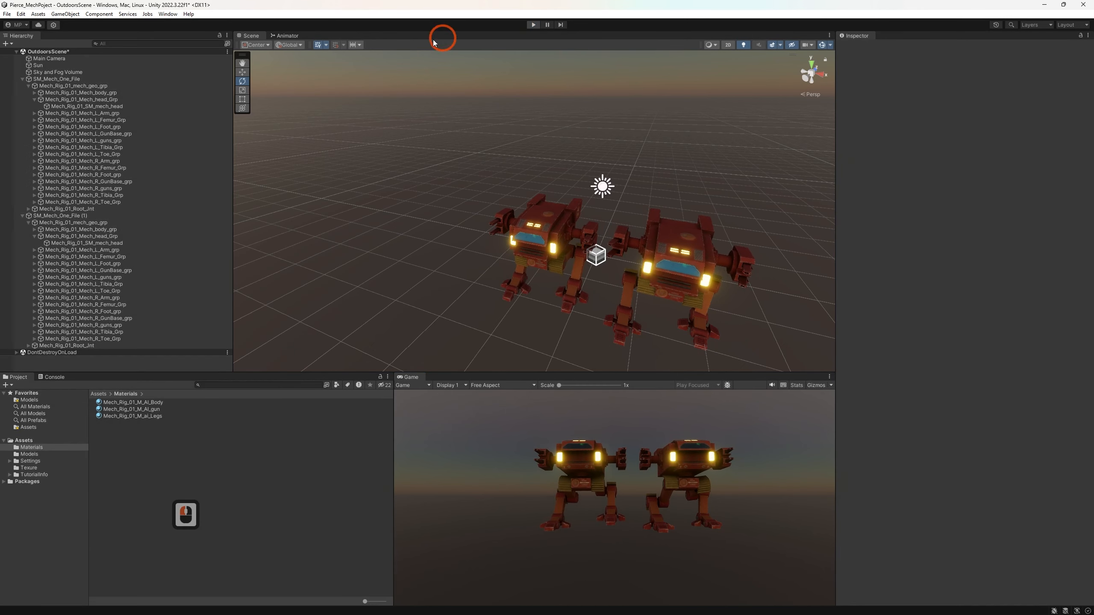
# View the state graph of the mech's animator controller
pyautogui.click(284, 36)
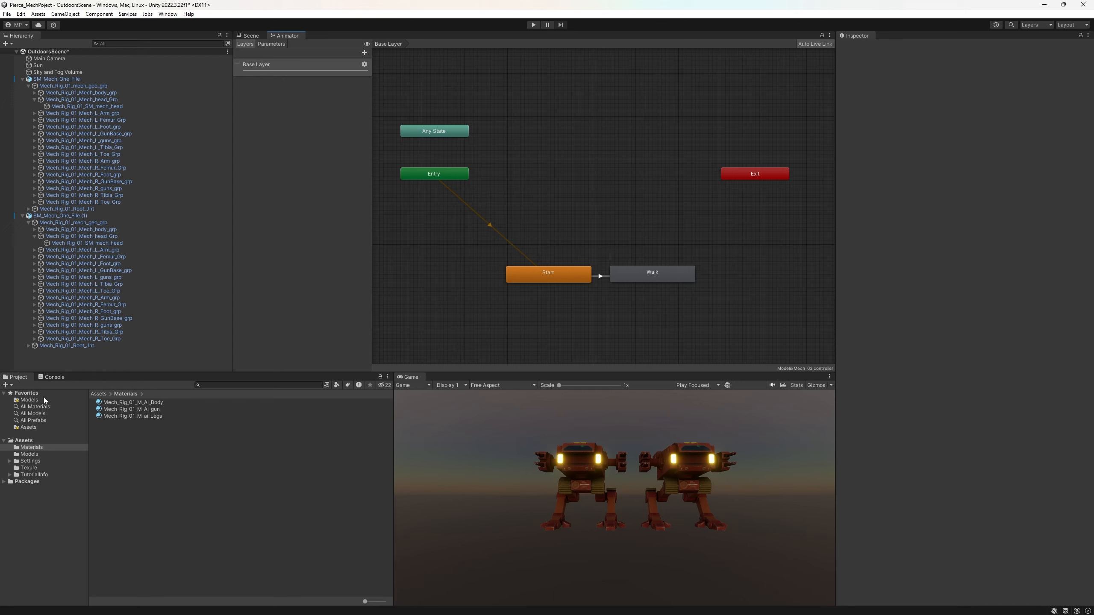
pyautogui.click(54, 377)
pyautogui.click(17, 376)
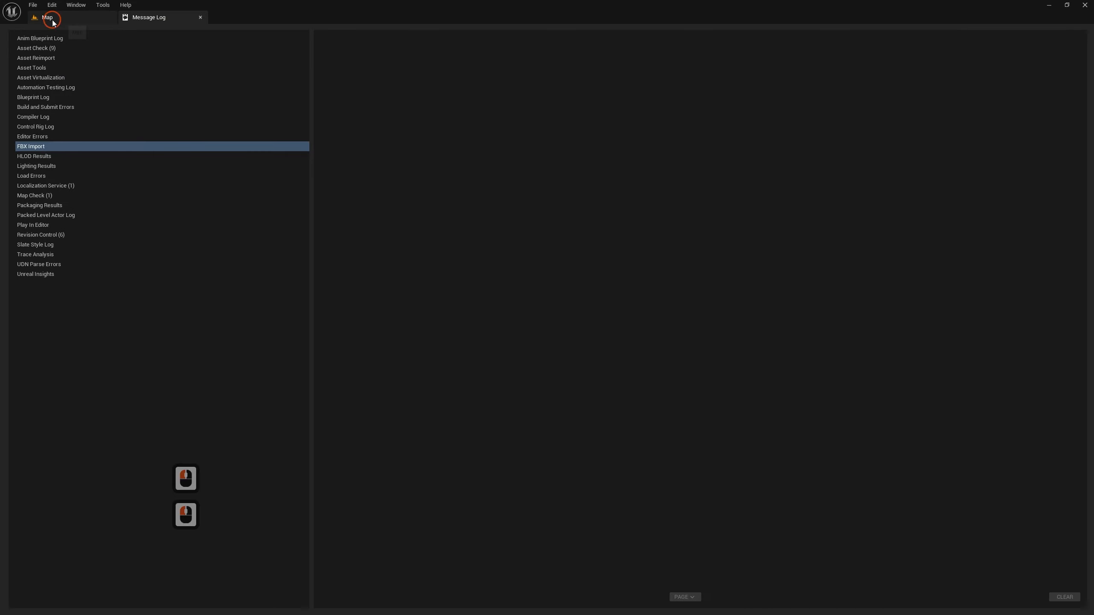
# Switch to the ZombieFPS project in Unreal Engine and import sm_Mech_Rig.fbx into NewFolder as a skeletal mesh
pyautogui.click(411, 450)
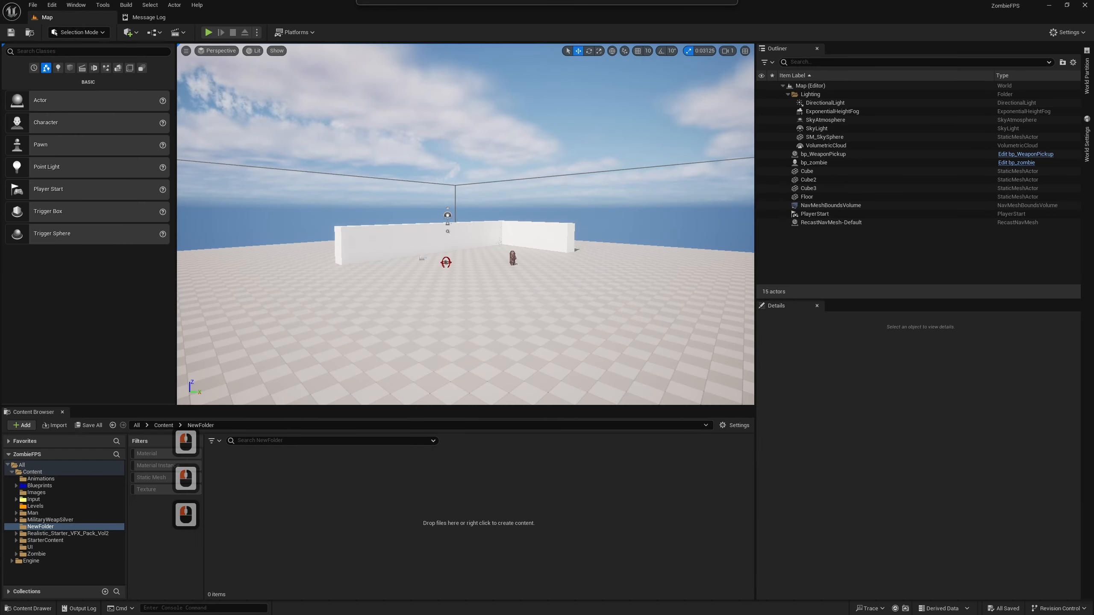
pyautogui.hotkey('alt', 'Tab')
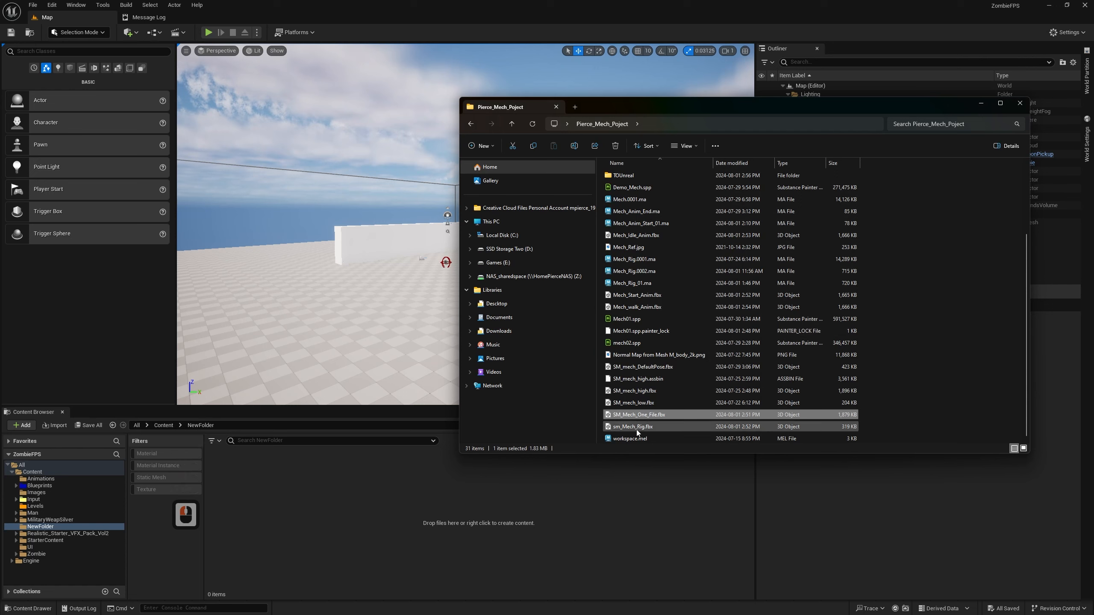
pyautogui.moveTo(636, 427); pyautogui.dragTo(308, 510)
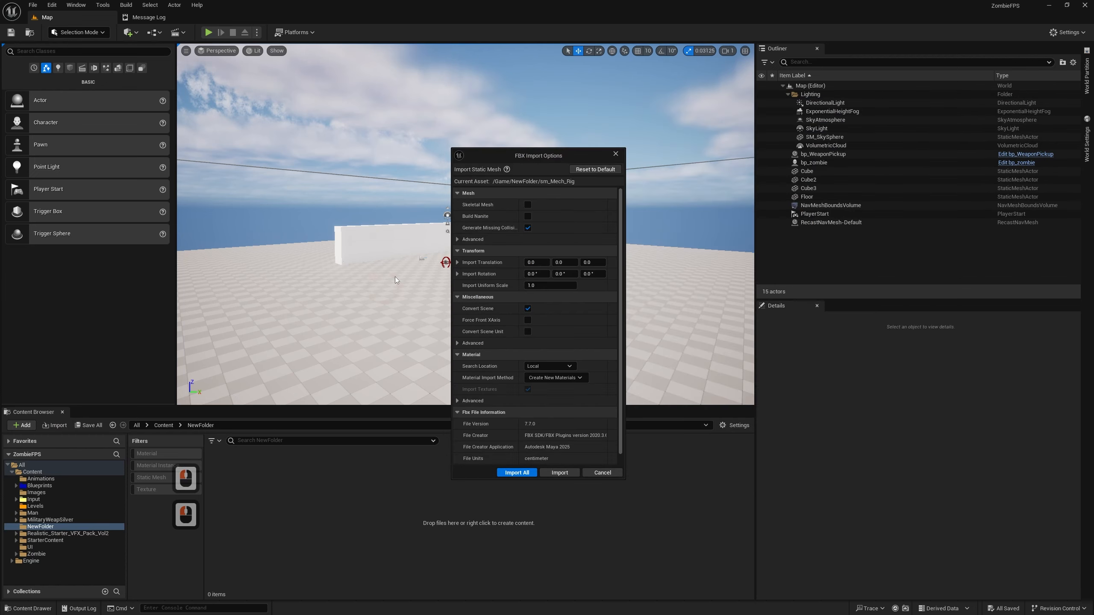
pyautogui.click(527, 205)
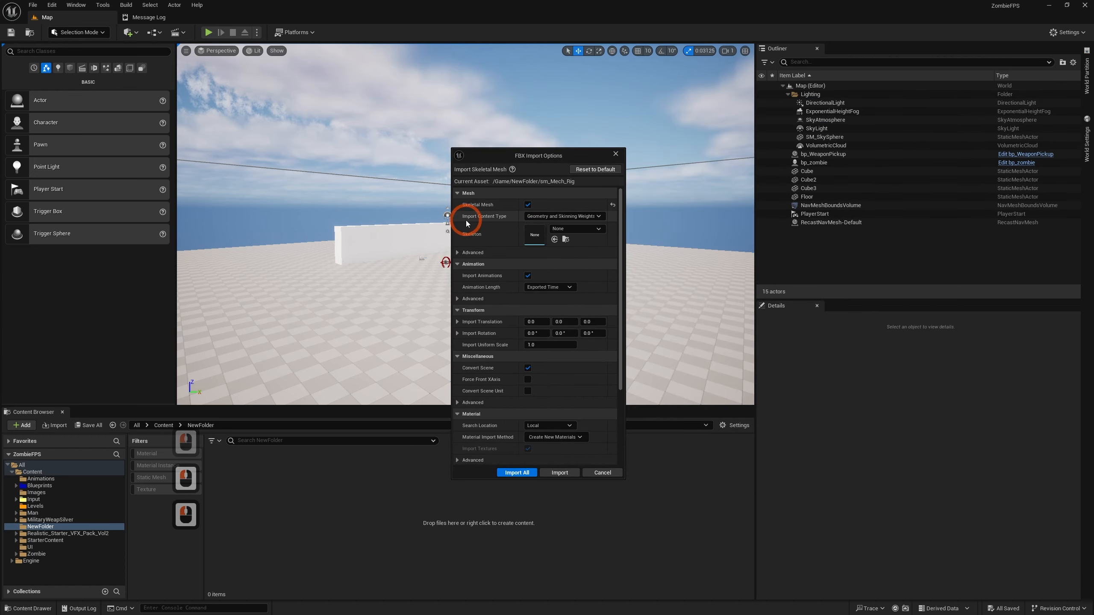
pyautogui.click(559, 473)
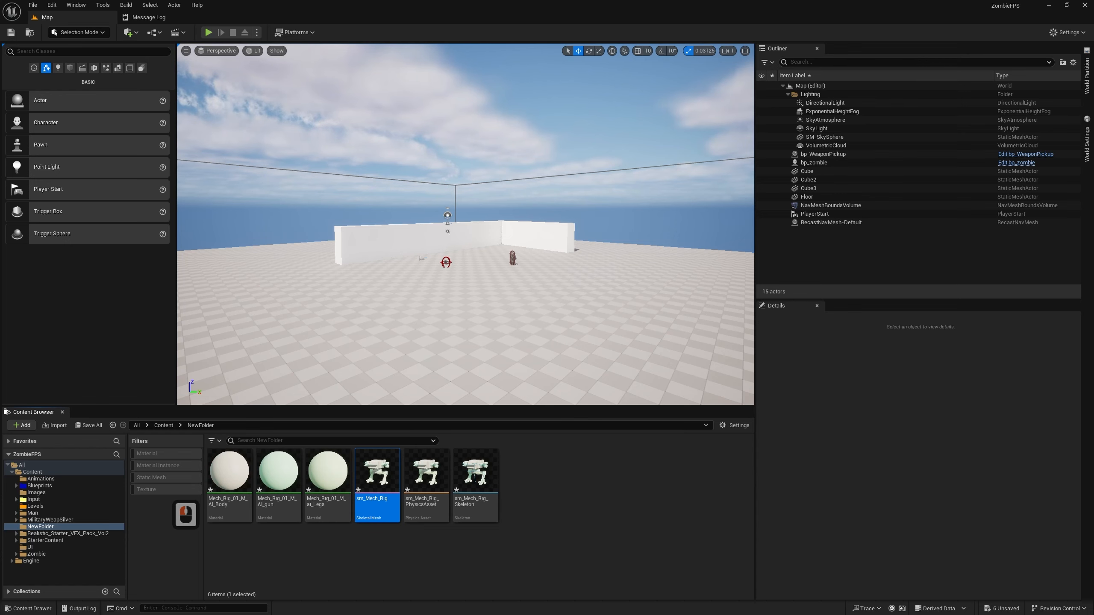
# Bring Mech_Idle_Anim.fbx, Mech_walk_Anim.fbx and Mech_Start_Anim.fbx, together with sm_Mech_Rig.fbx, into NewFolder for import
pyautogui.click(11, 228)
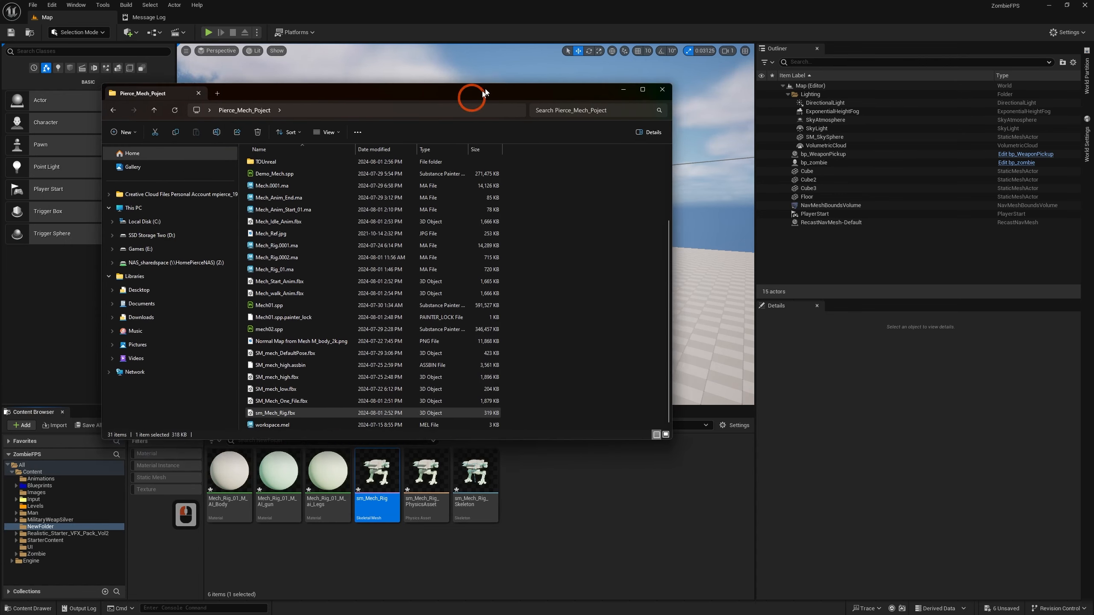
pyautogui.moveTo(478, 92); pyautogui.dragTo(499, 86)
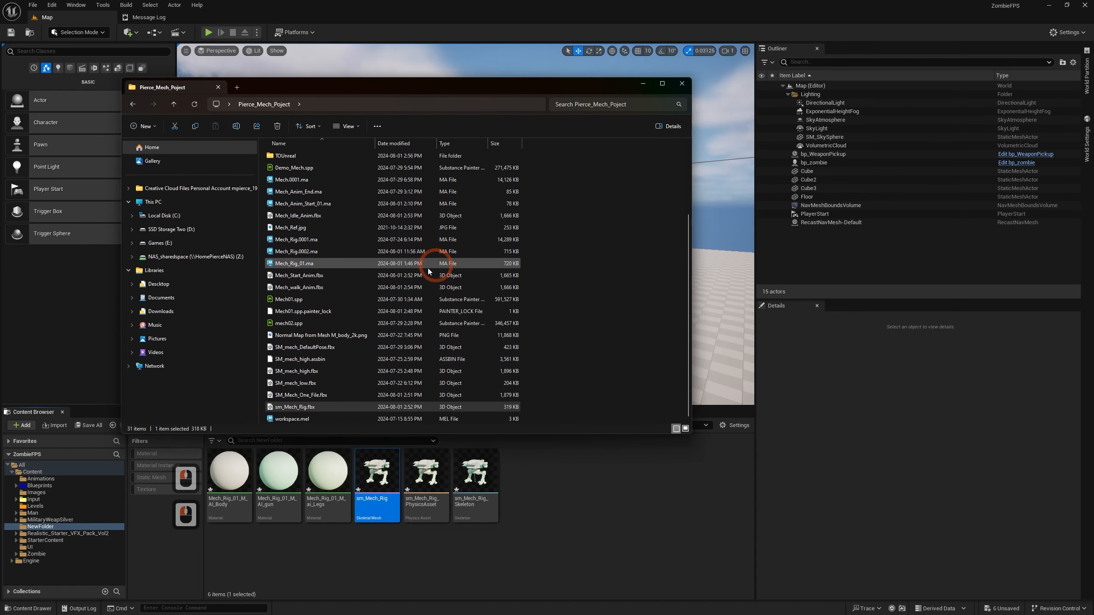
pyautogui.keyDown('ctrl'); pyautogui.click(316, 216); pyautogui.keyUp('ctrl')
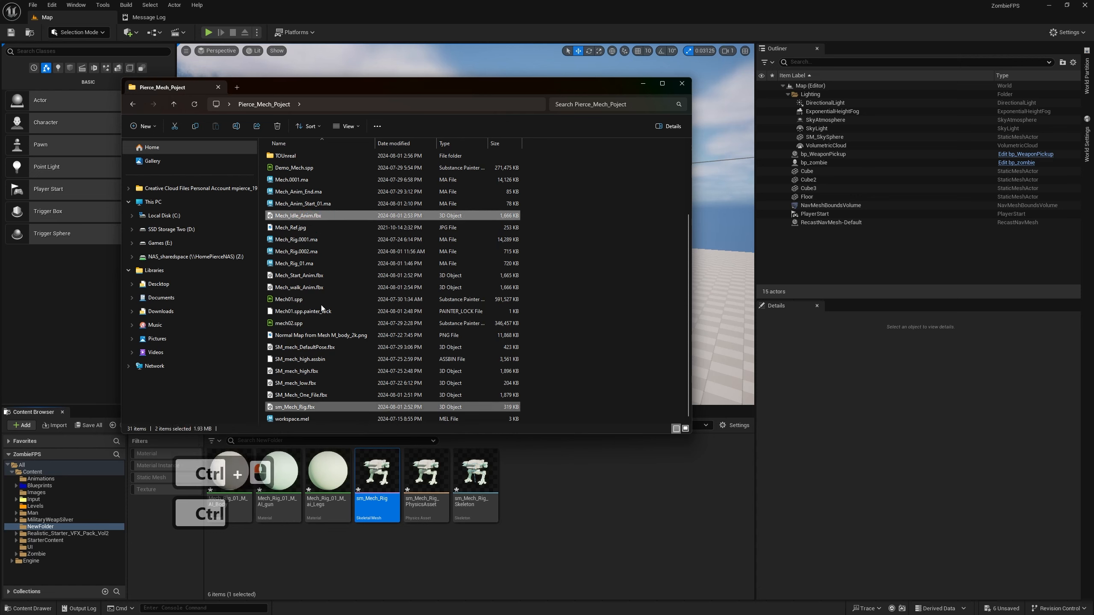
pyautogui.keyDown('ctrl'); pyautogui.click(317, 288); pyautogui.keyUp('ctrl')
pyautogui.keyDown('ctrl'); pyautogui.click(311, 277); pyautogui.keyUp('ctrl')
pyautogui.moveTo(311, 277); pyautogui.dragTo(530, 481)
# Import all the mech animations onto the sm_Mech_Rig skeleton with Import Mesh turned off
pyautogui.moveTo(591, 86); pyautogui.dragTo(411, 165)
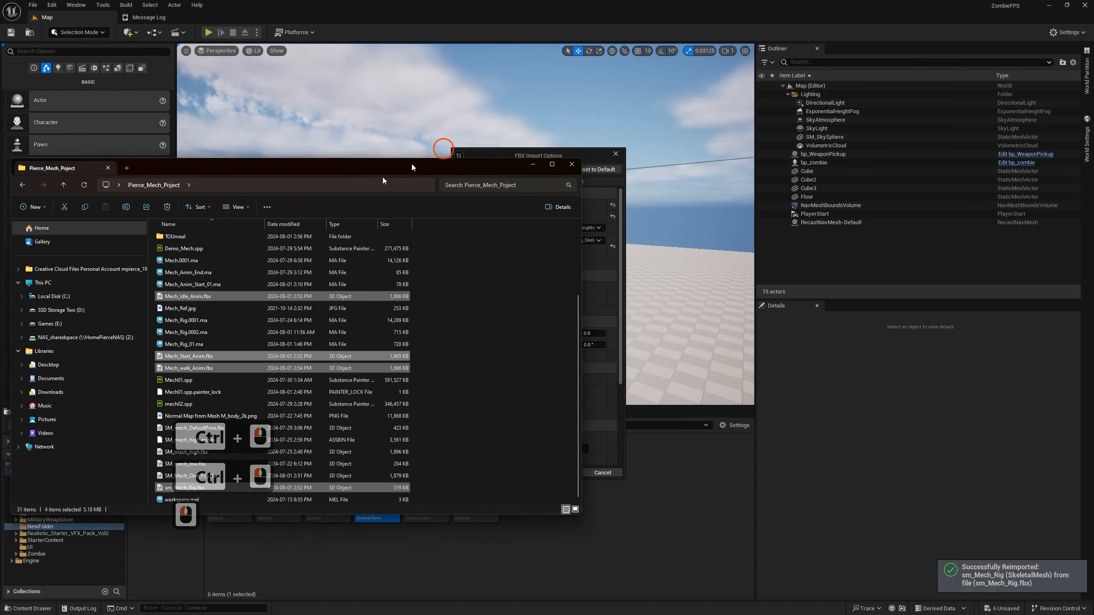
pyautogui.click(465, 186)
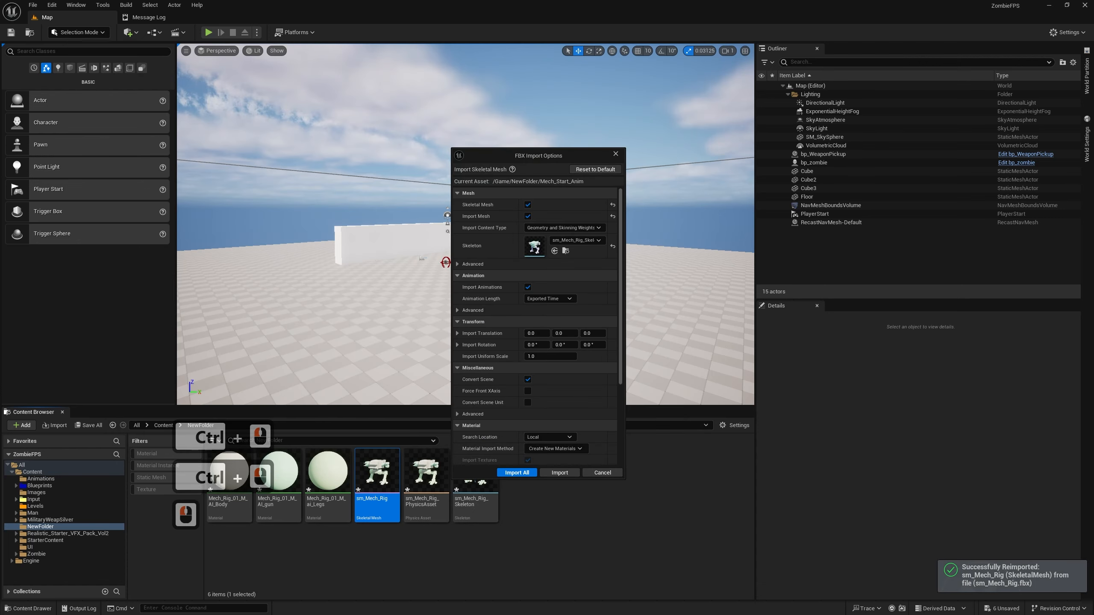
pyautogui.click(528, 216)
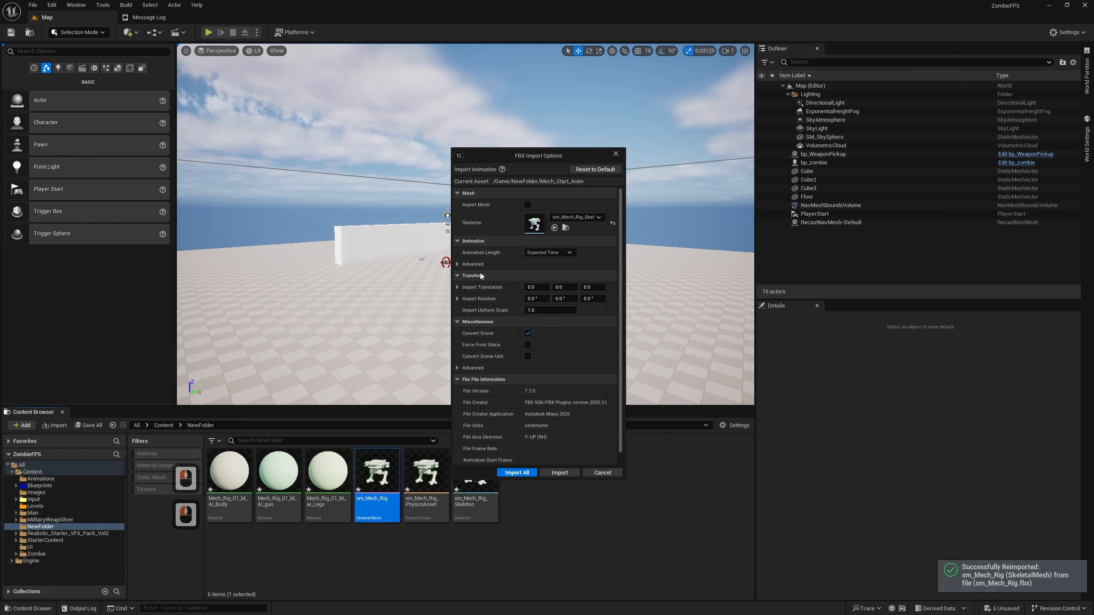
pyautogui.click(518, 473)
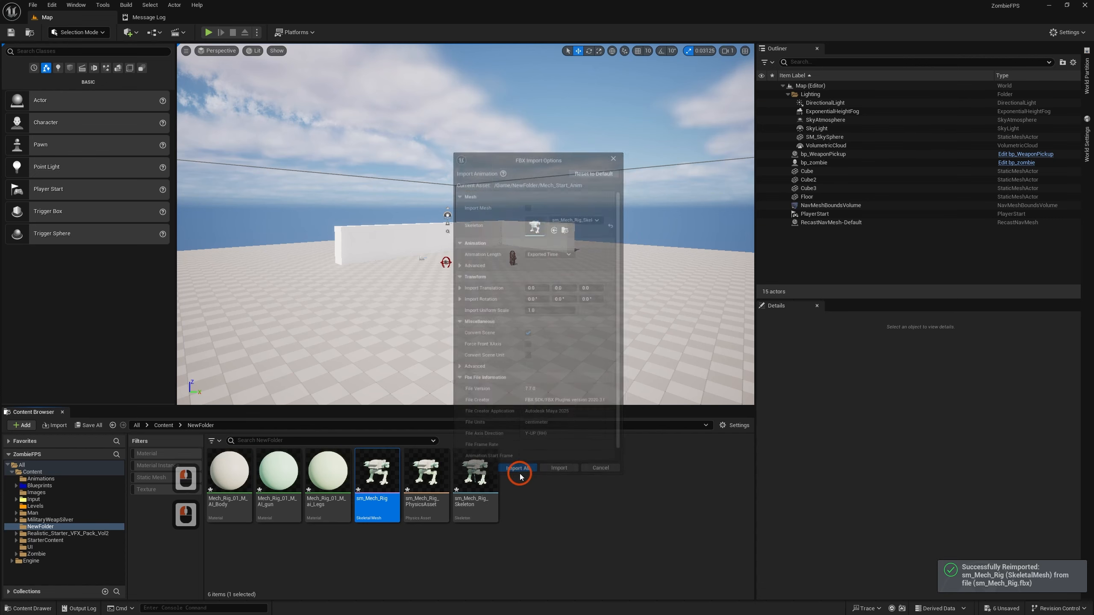
# Preview the imported walk, start and idle animations on the mech, and return to the map
pyautogui.doubleClick(494, 482)
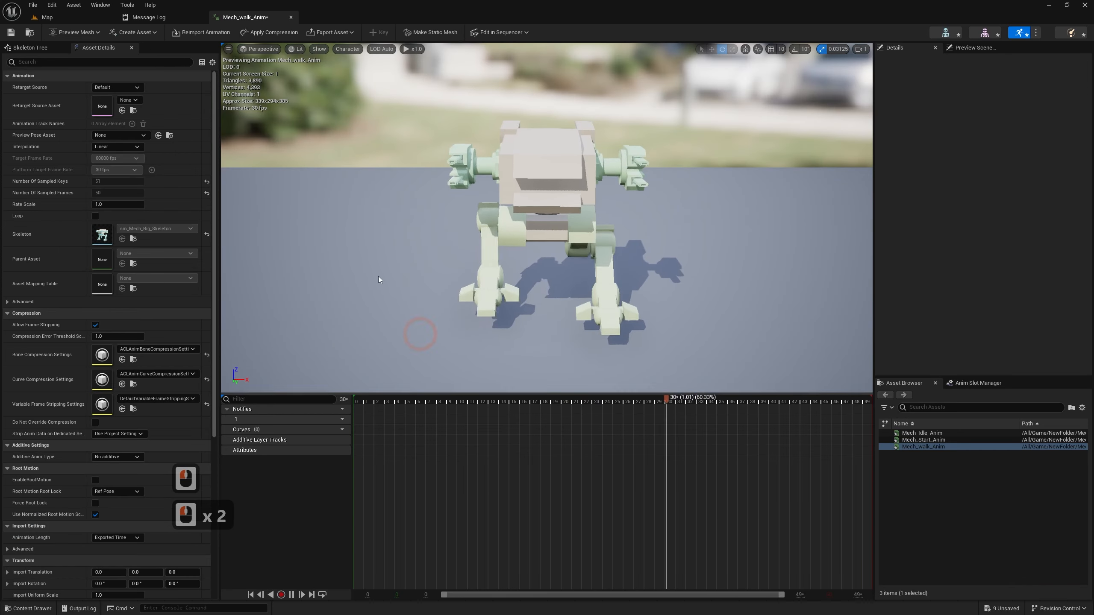
pyautogui.click(66, 18)
pyautogui.doubleClick(436, 492)
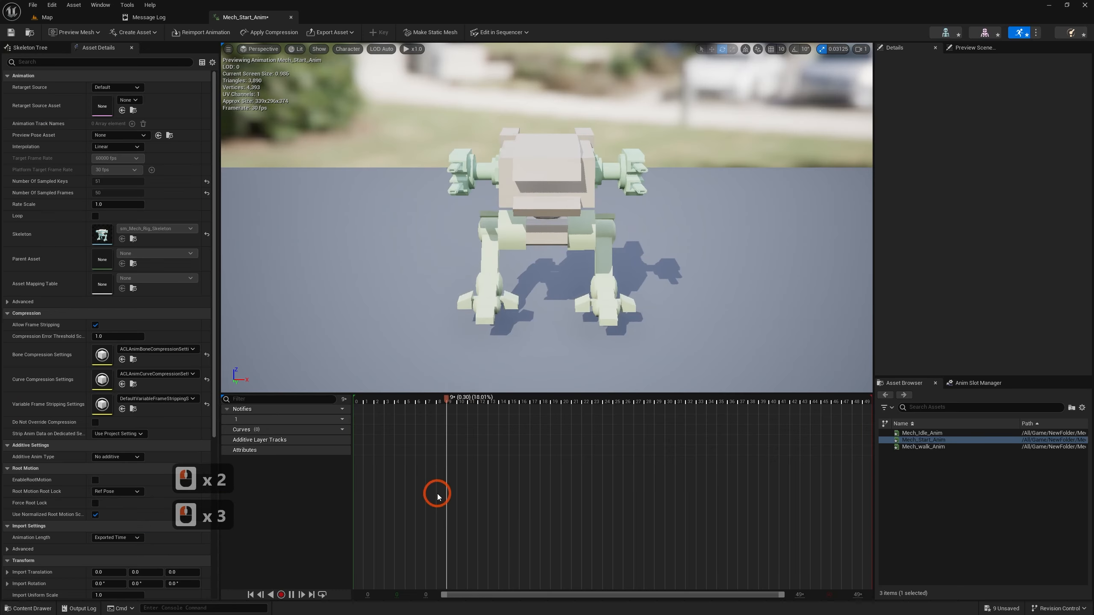
pyautogui.click(47, 17)
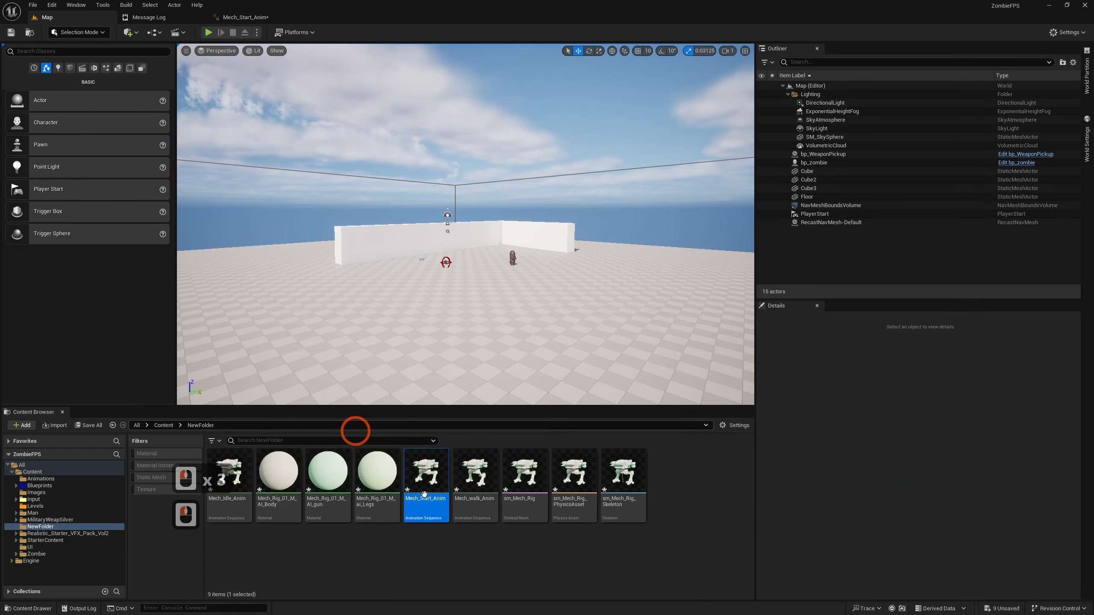
pyautogui.click(233, 461)
pyautogui.doubleClick(233, 460)
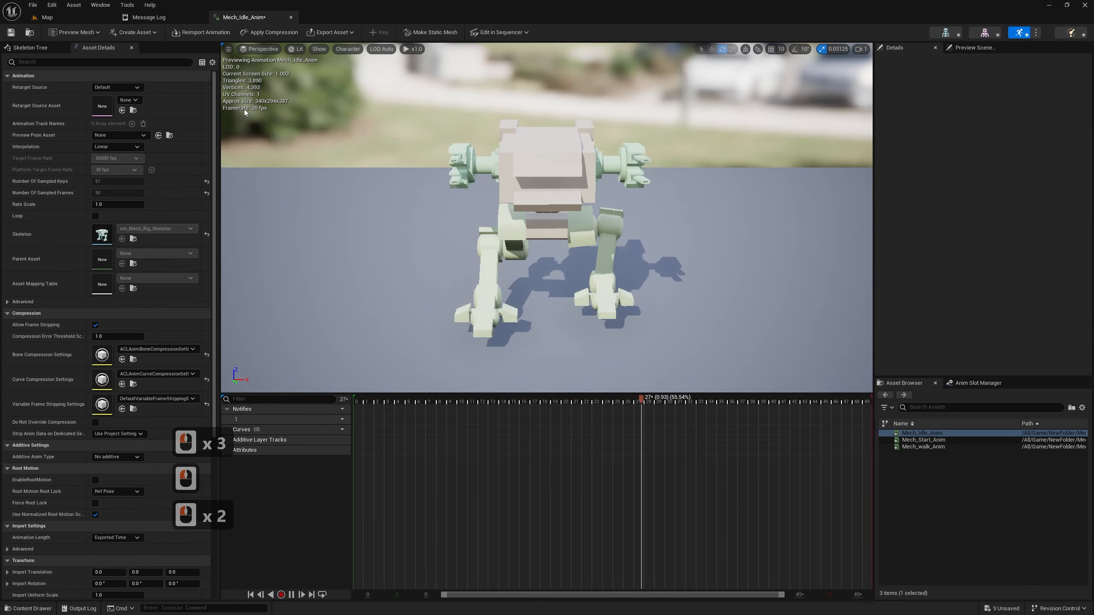
pyautogui.click(291, 17)
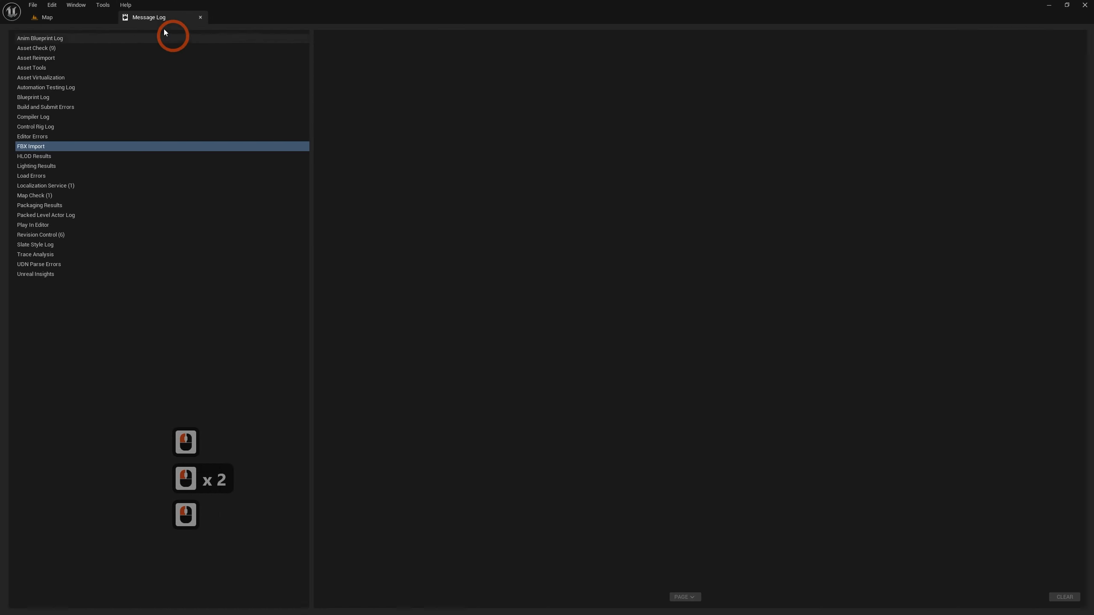
pyautogui.click(69, 19)
pyautogui.click(357, 603)
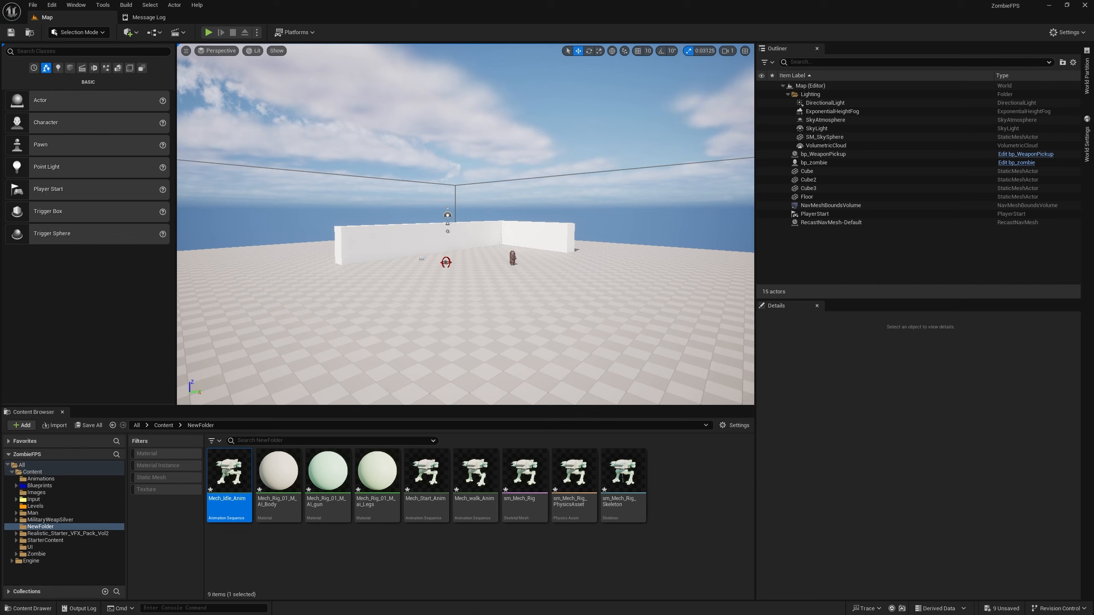
# Create a folder named Texures inside NewFolder
pyautogui.rightClick(693, 487)
pyautogui.click(749, 207)
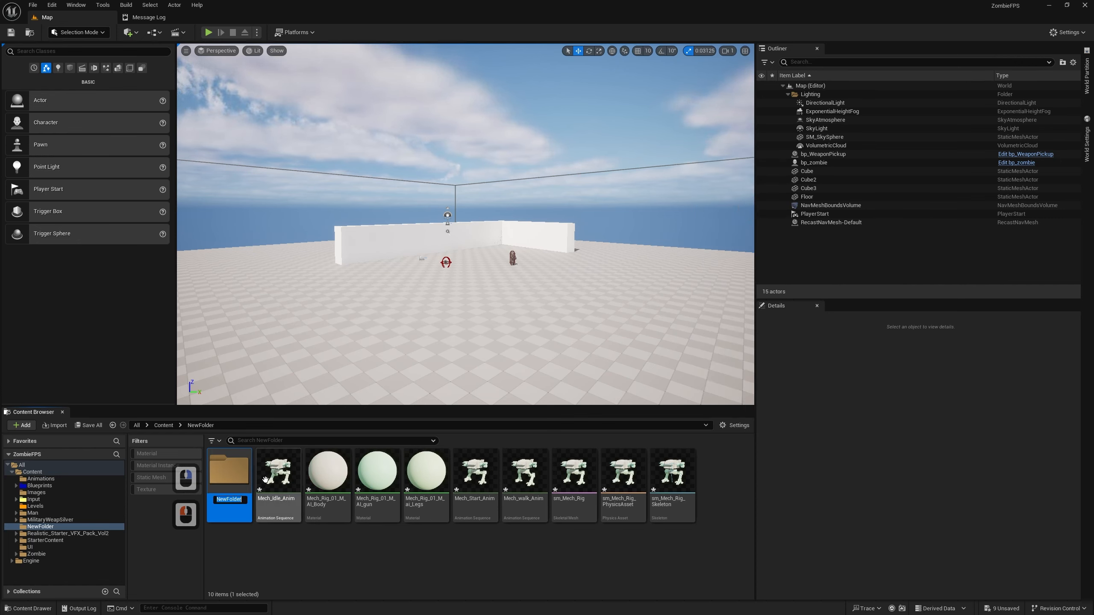
pyautogui.write('Tex')
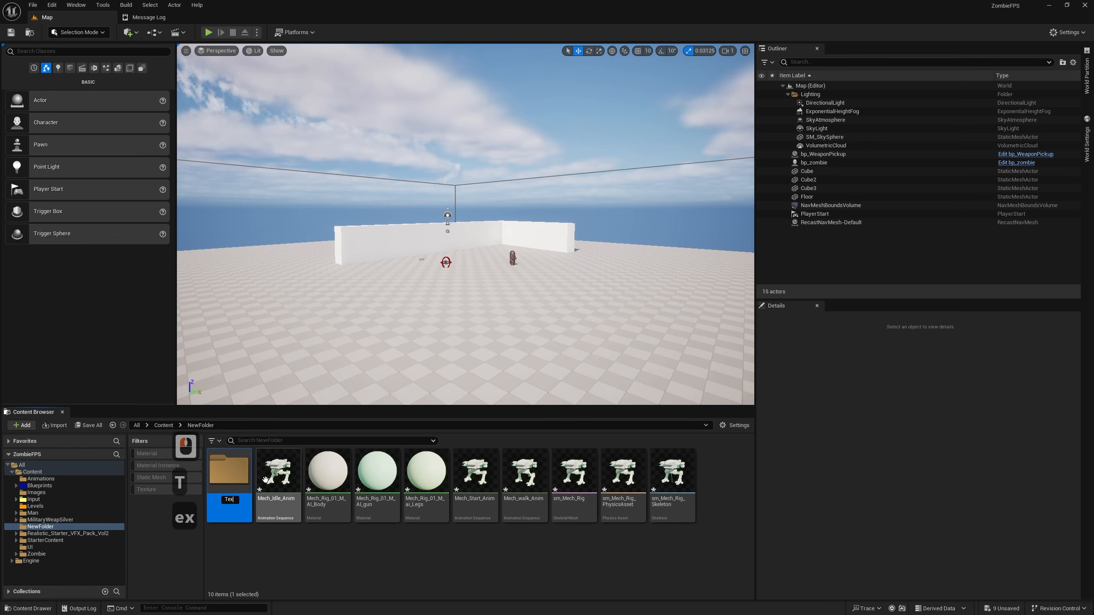
pyautogui.write('ures')
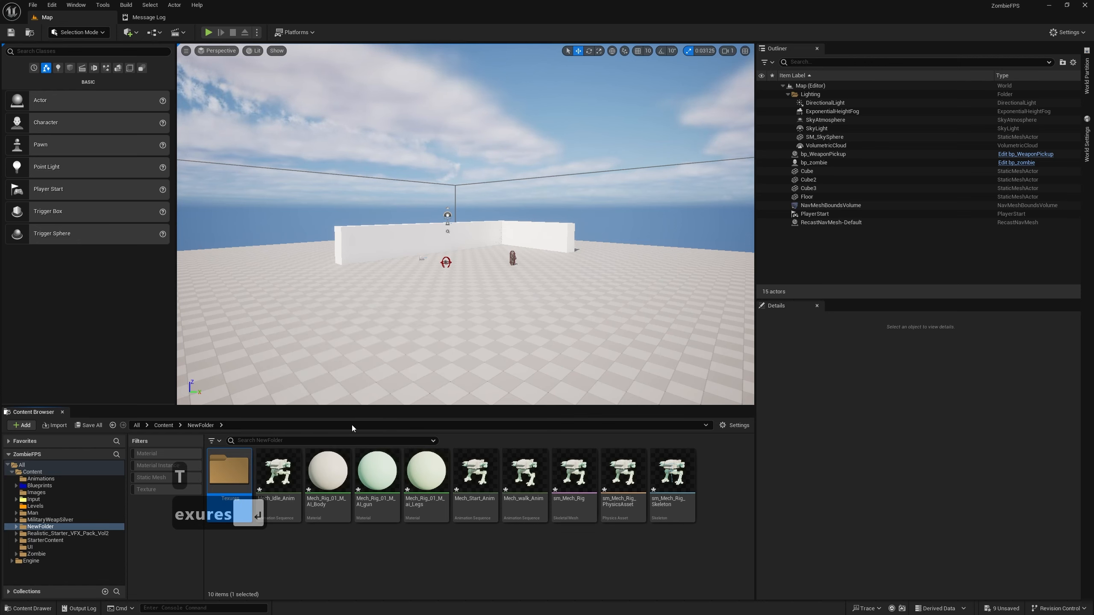
pyautogui.press('Return')
# Import the mech's body, guns and leg textures from the TOUnreal folder into the Texures folder
pyautogui.click(247, 465)
pyautogui.doubleClick(248, 466)
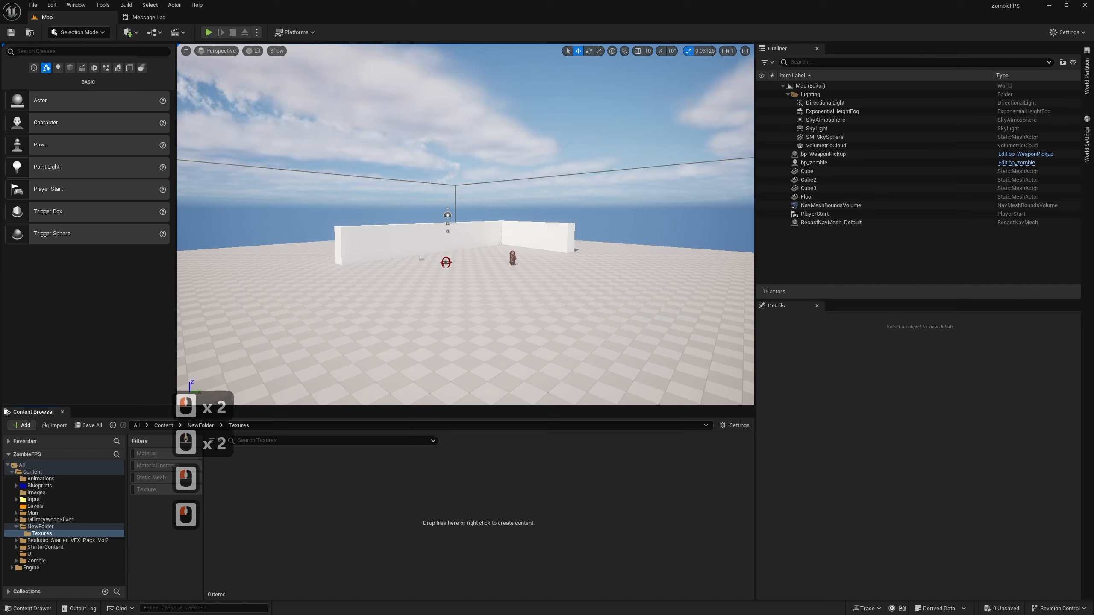
pyautogui.moveTo(434, 505); pyautogui.dragTo(420, 502)
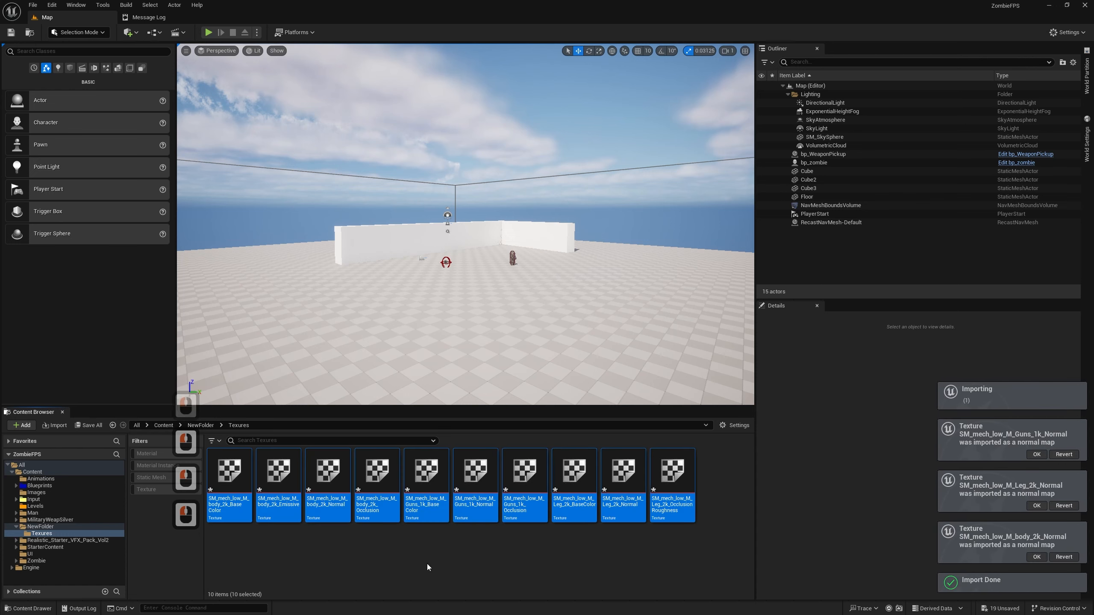
# Select the body, guns and leg OcclusionRoughnessMetallic textures and open the leg texture for editing
pyautogui.click(377, 479)
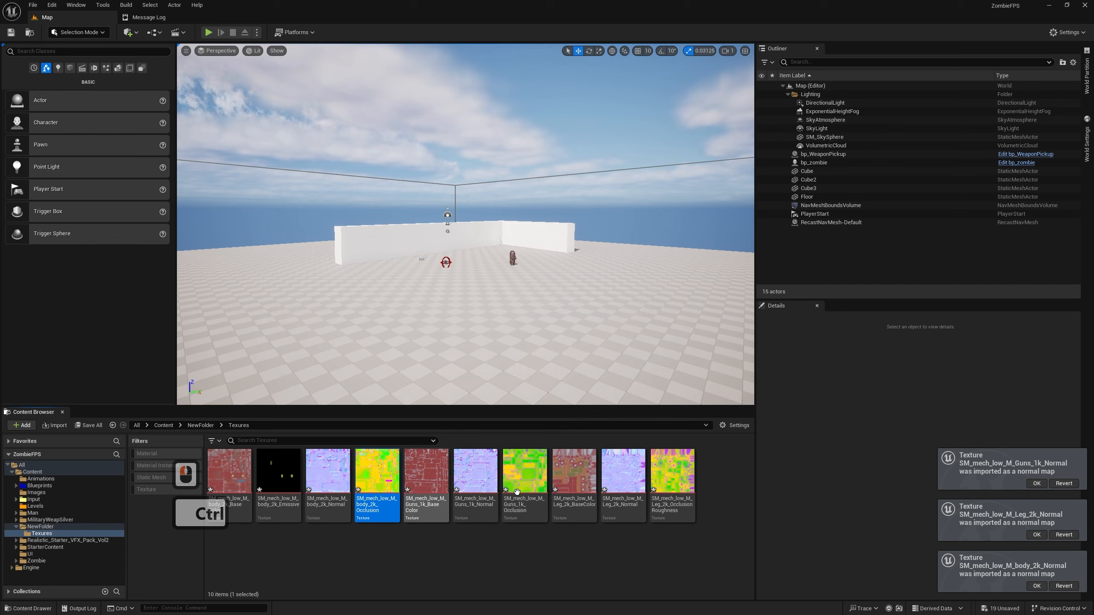
pyautogui.keyDown('ctrl'); pyautogui.click(516, 491); pyautogui.keyUp('ctrl')
pyautogui.keyDown('ctrl'); pyautogui.click(688, 481); pyautogui.keyUp('ctrl')
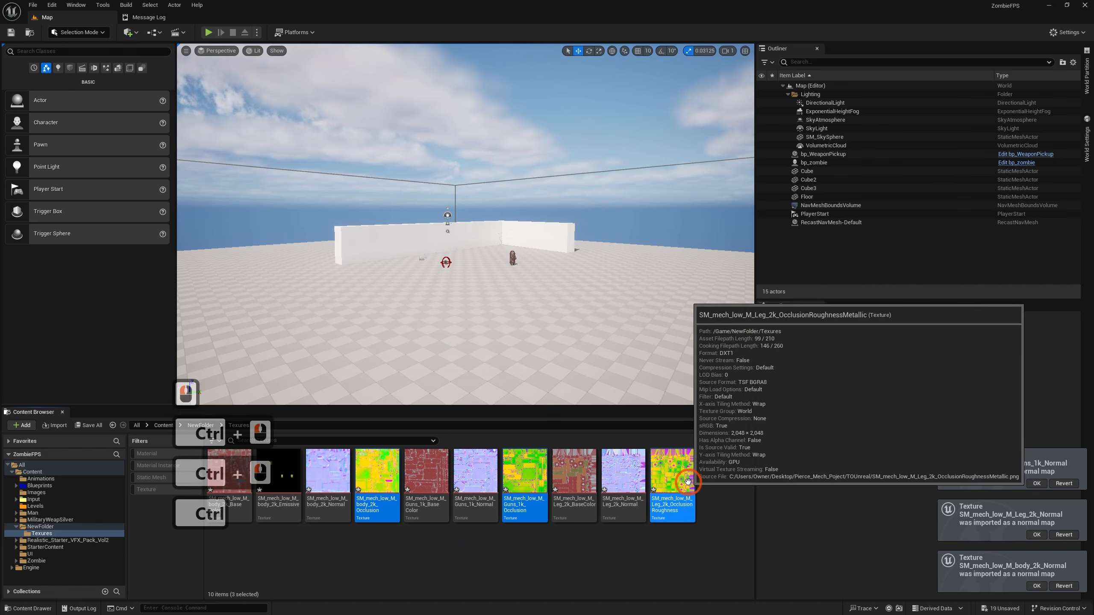
pyautogui.doubleClick(681, 482)
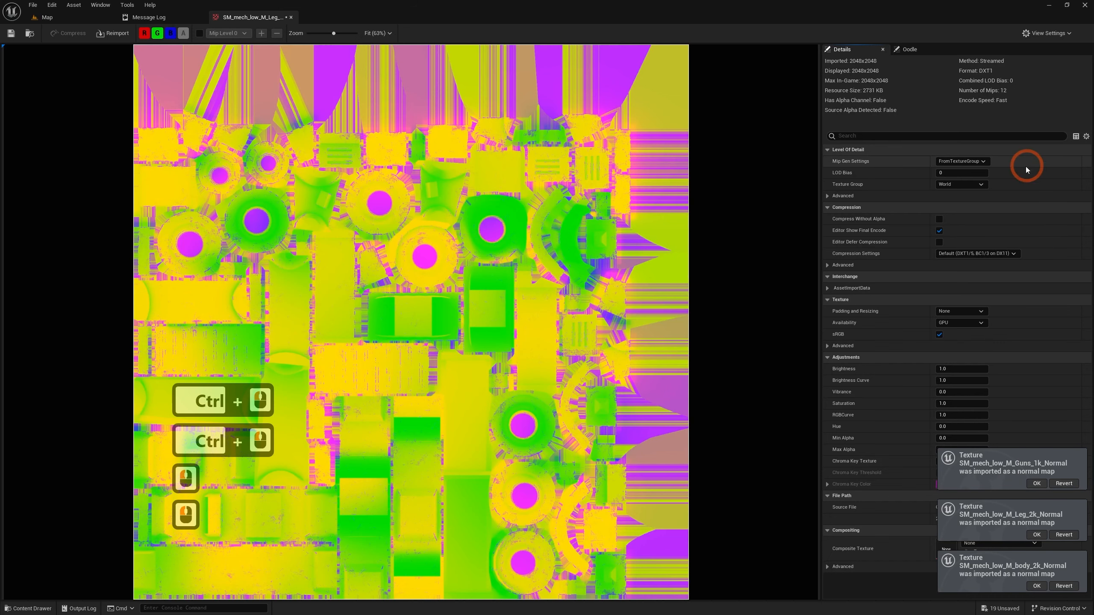
# Examine the leg texture's mip generation and texture group options for a suitable setting
pyautogui.click(967, 161)
pyautogui.click(901, 174)
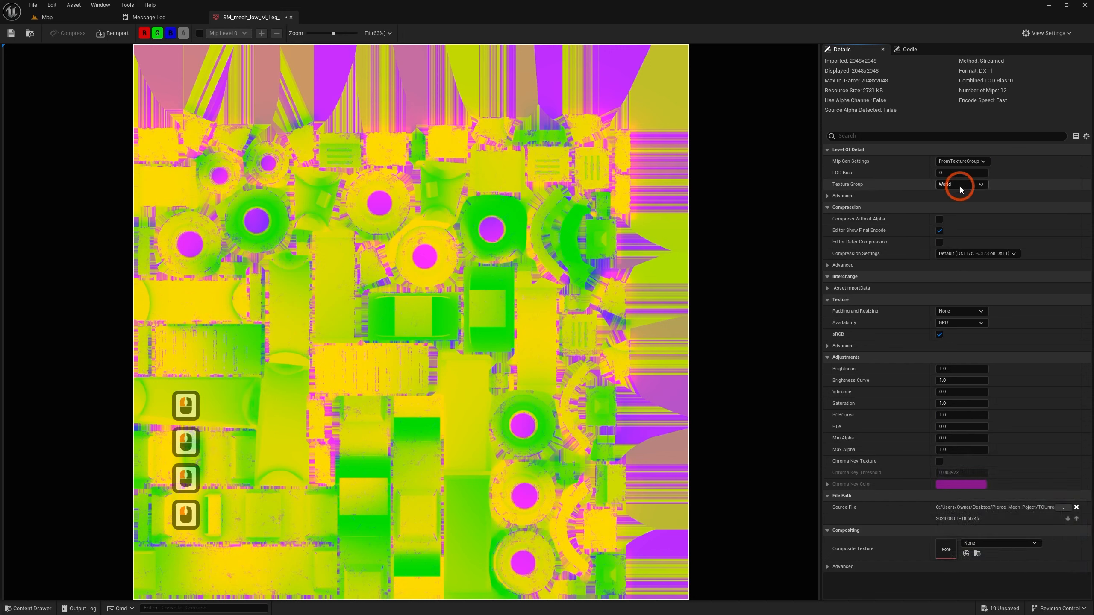
pyautogui.click(960, 185)
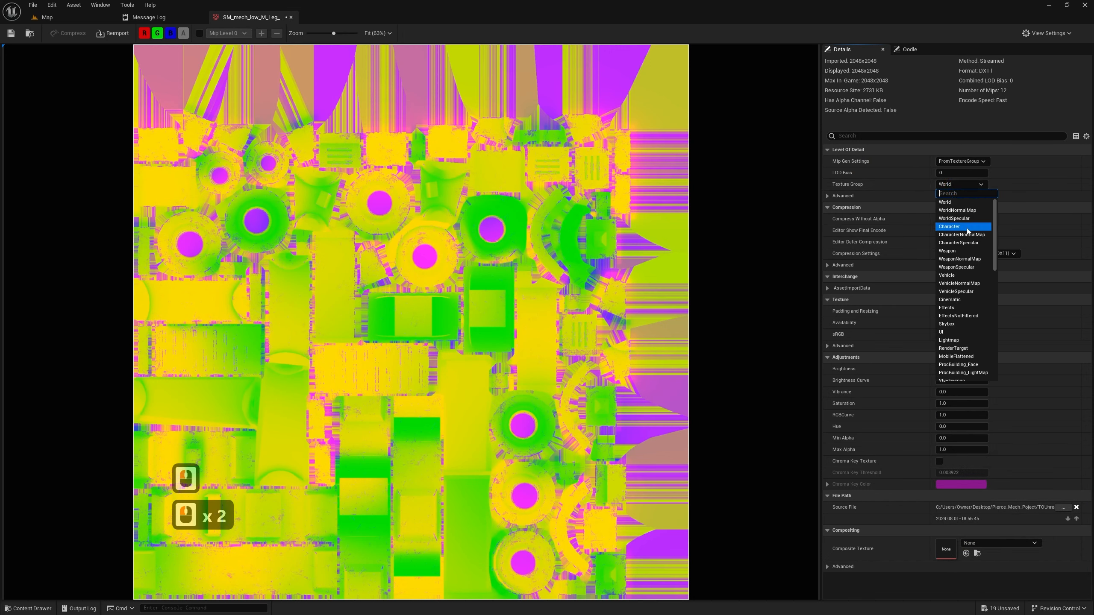
pyautogui.scroll(-2, 980, 284)
pyautogui.click(849, 209)
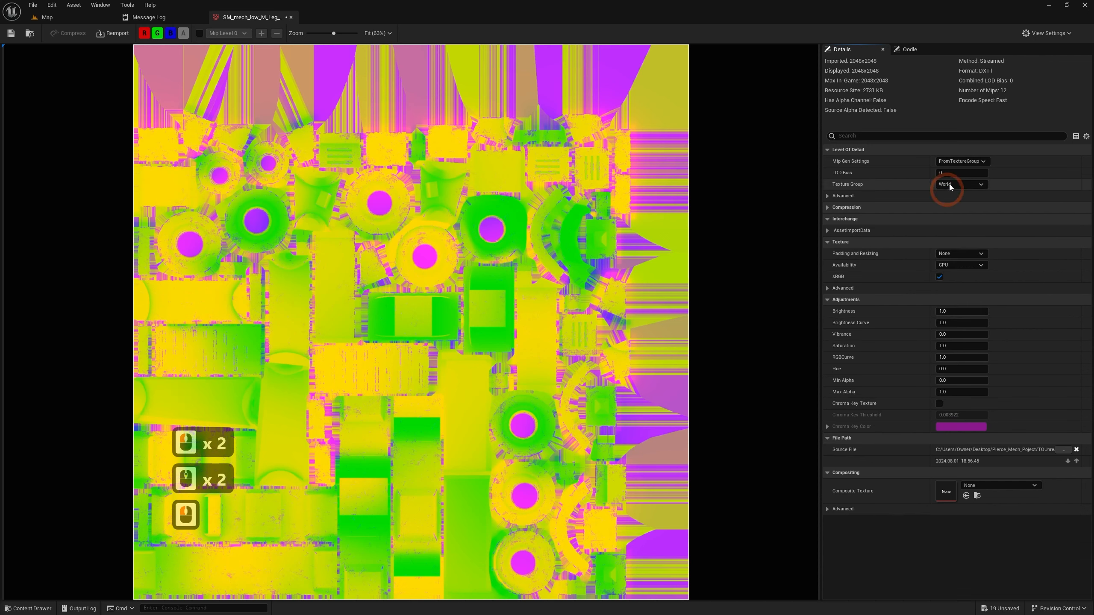
pyautogui.click(965, 184)
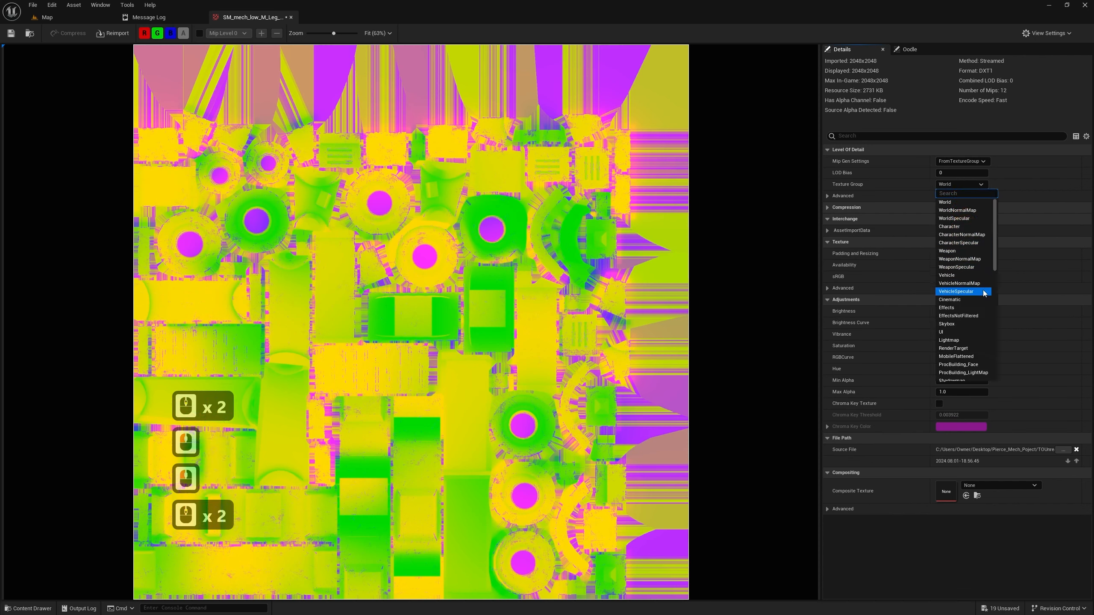
pyautogui.scroll(-1, 983, 301)
pyautogui.scroll(2, 981, 350)
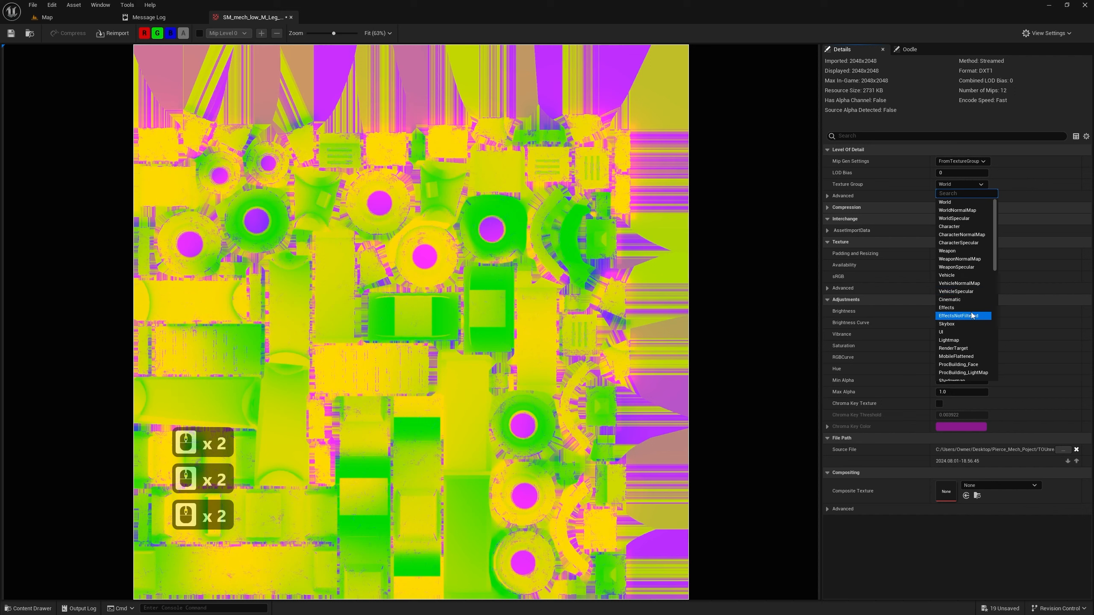
pyautogui.scroll(-3, 975, 331)
pyautogui.scroll(-19, 974, 344)
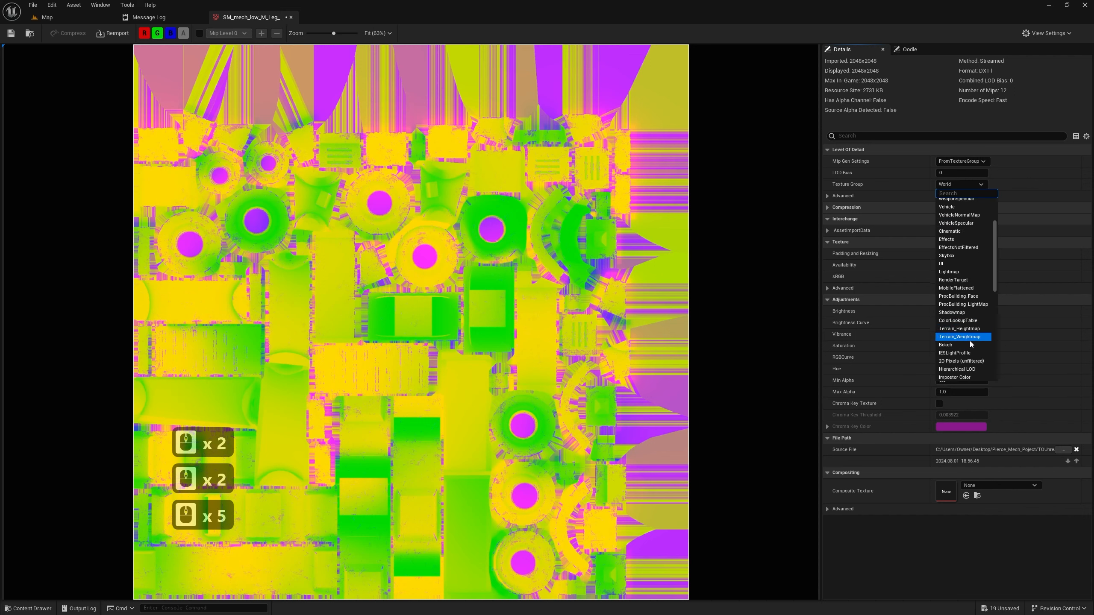
pyautogui.scroll(-10, 975, 320)
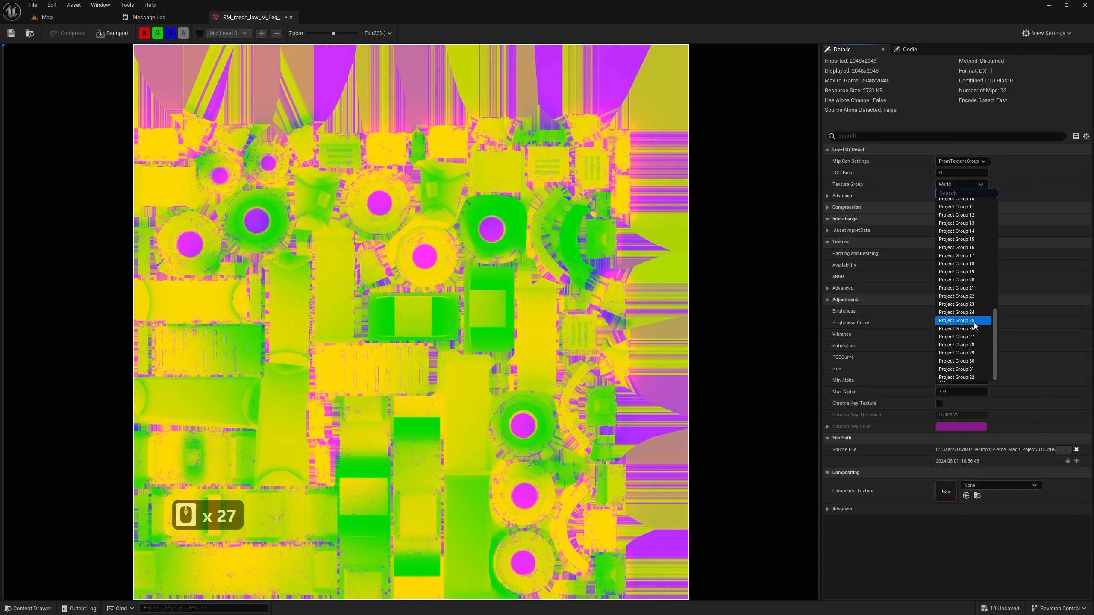
pyautogui.scroll(12, 971, 336)
pyautogui.scroll(7, 970, 341)
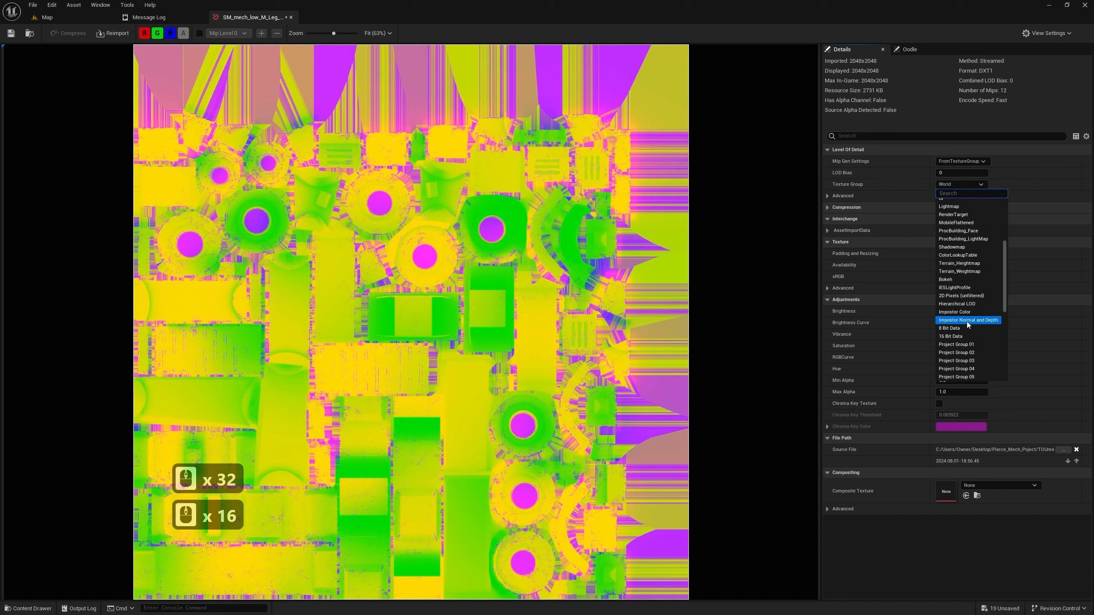
pyautogui.click(888, 181)
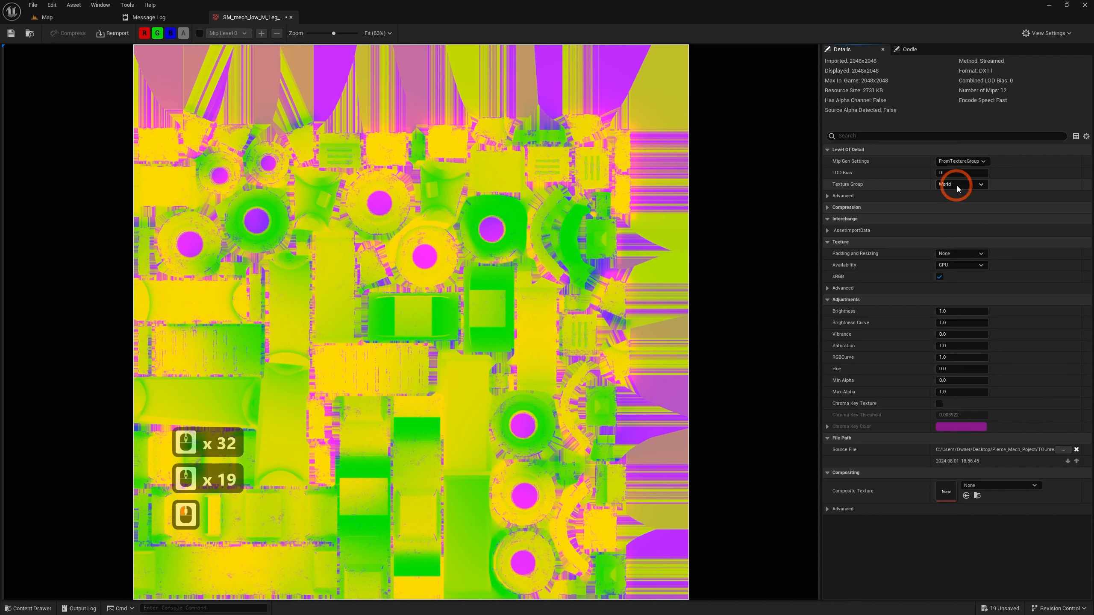
pyautogui.click(981, 186)
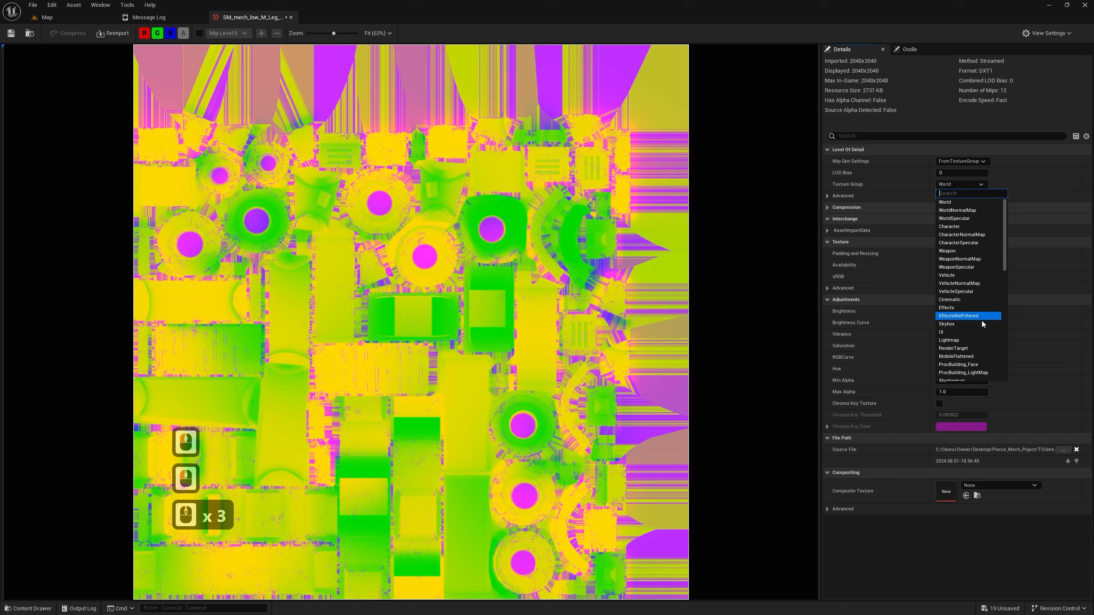
pyautogui.scroll(-4, 981, 329)
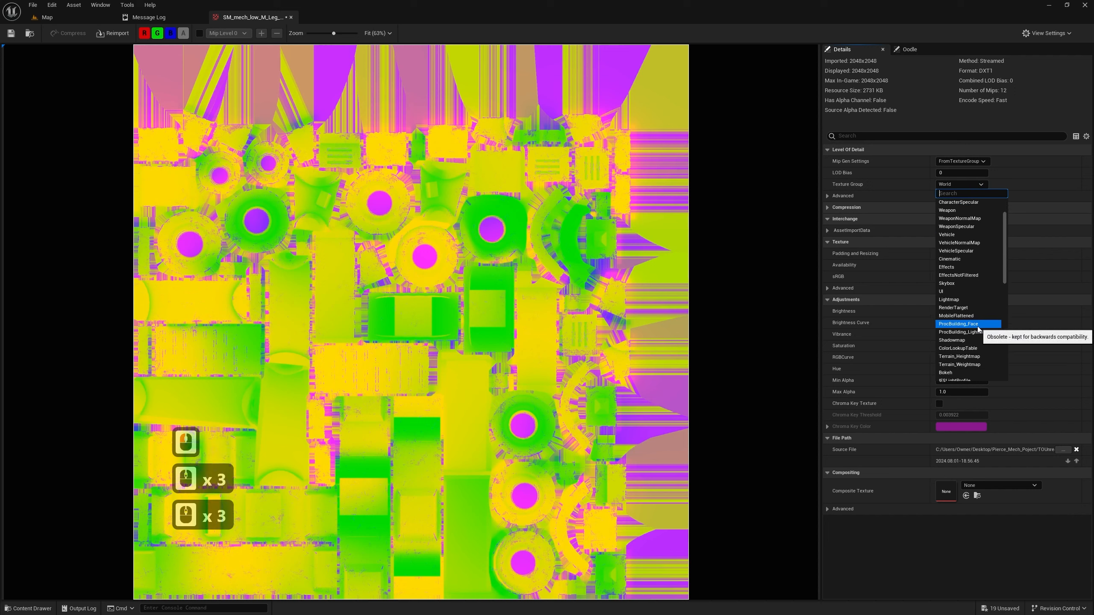
pyautogui.scroll(-1, 977, 330)
pyautogui.click(895, 219)
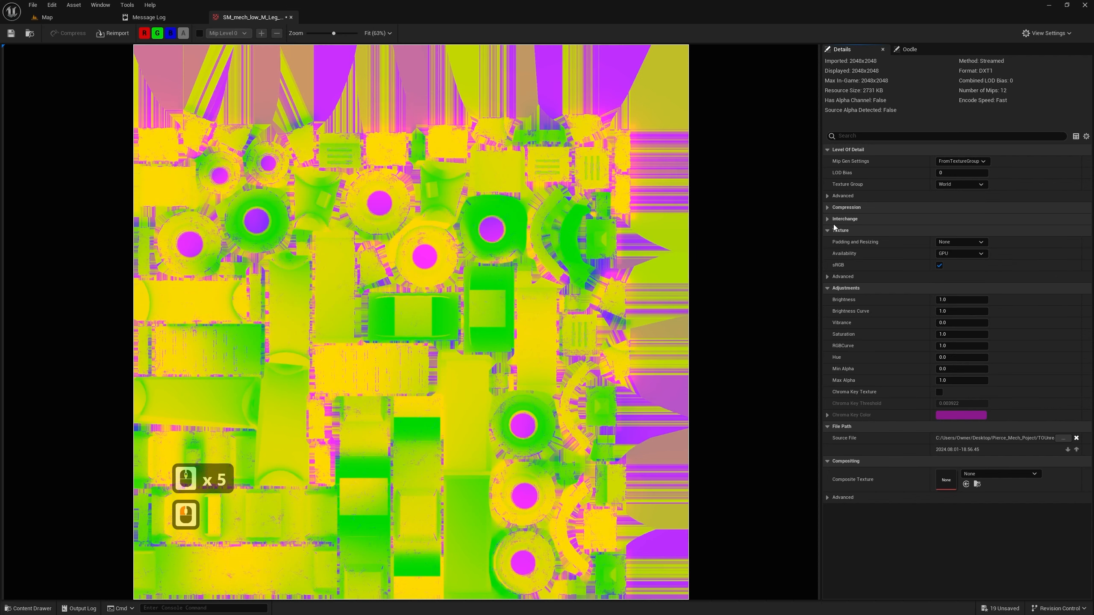
# Set the leg OcclusionRoughnessMetallic texture's compression settings to Masks (no sRGB)
pyautogui.click(833, 218)
pyautogui.click(835, 207)
pyautogui.click(976, 253)
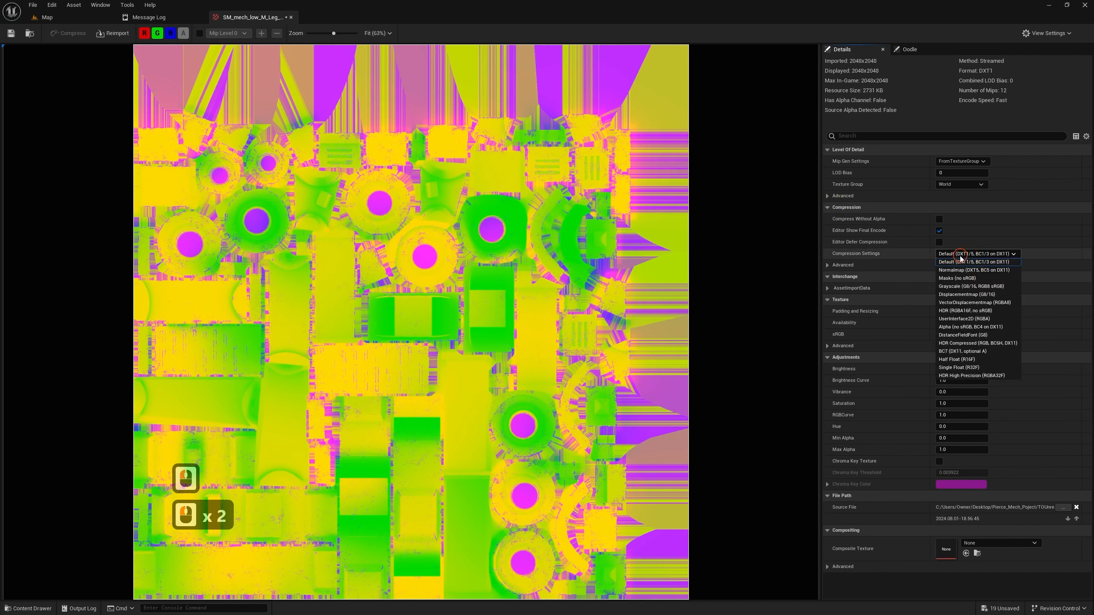
pyautogui.click(950, 279)
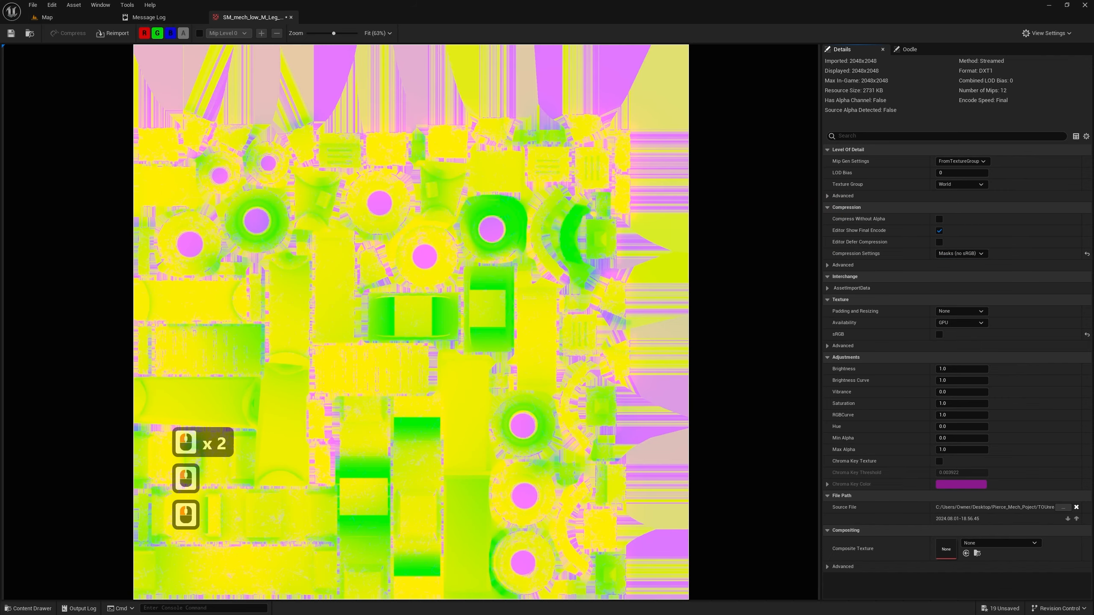
# Open the guns OcclusionRoughnessMetallic texture, set its compression settings to Masks (no sRGB) and save it
pyautogui.click(97, 20)
pyautogui.click(526, 473)
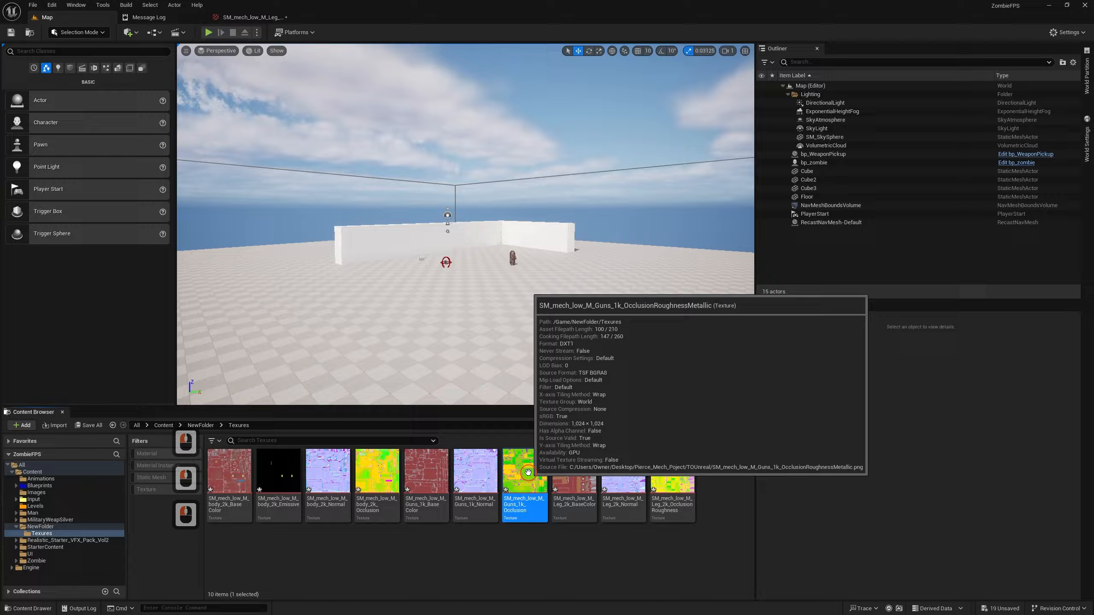
pyautogui.doubleClick(528, 472)
pyautogui.click(1015, 254)
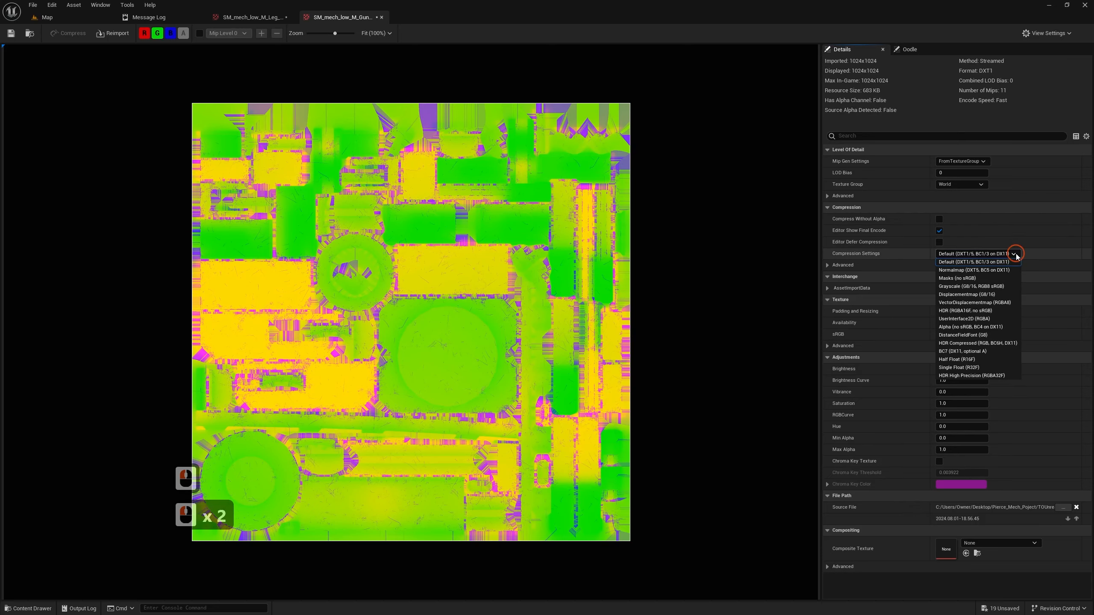
pyautogui.click(986, 278)
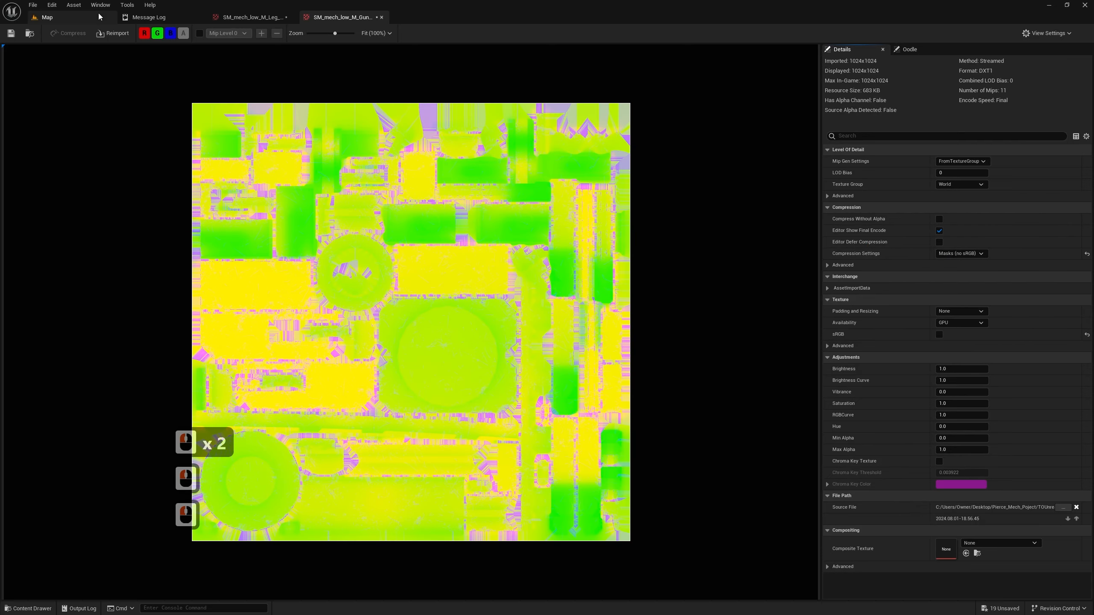
pyautogui.click(11, 33)
# Open the body OcclusionRoughnessMetallic texture and set its compression settings to Masks (no sRGB)
pyautogui.click(47, 17)
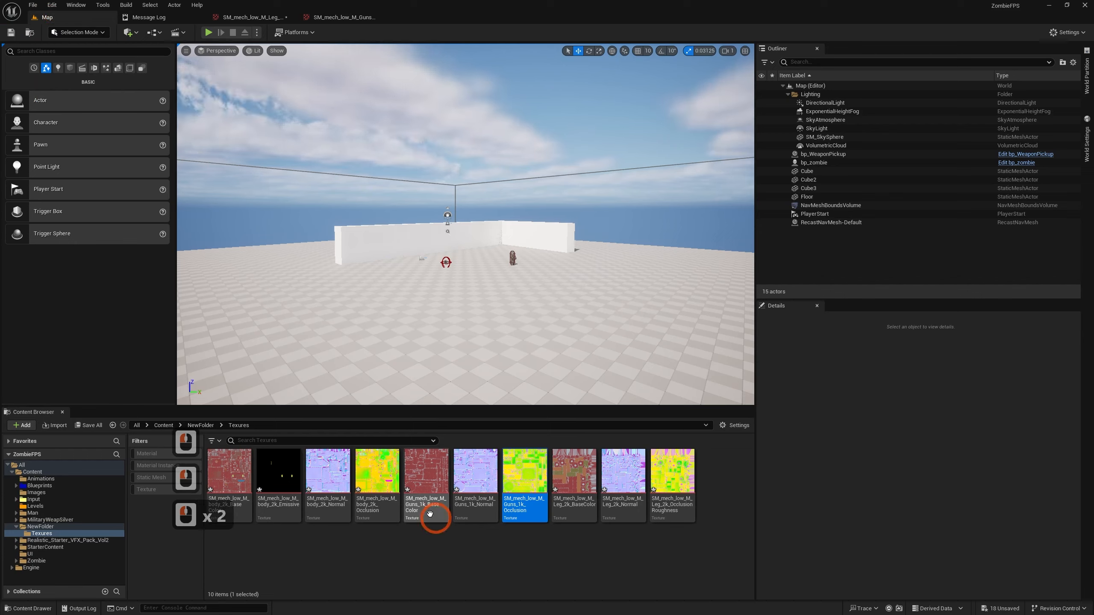
pyautogui.doubleClick(389, 481)
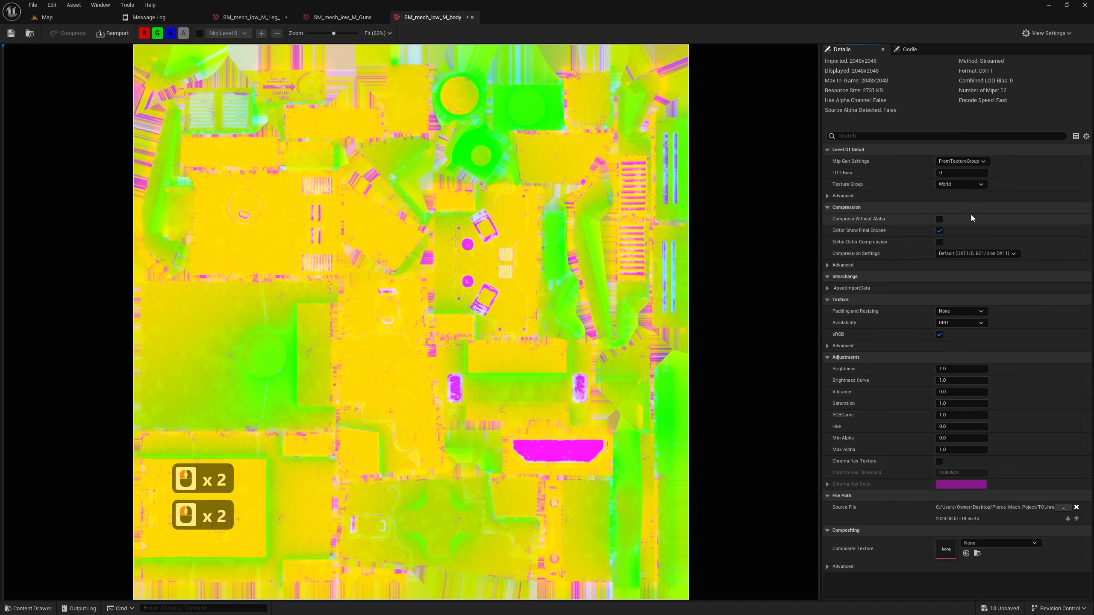
pyautogui.click(963, 185)
pyautogui.click(967, 252)
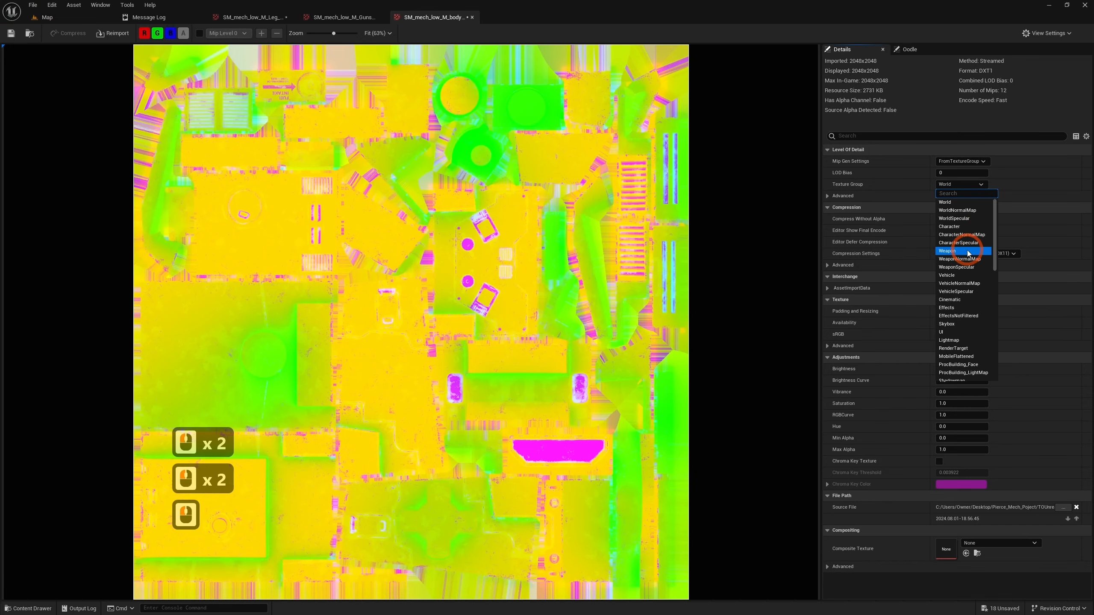
pyautogui.click(903, 194)
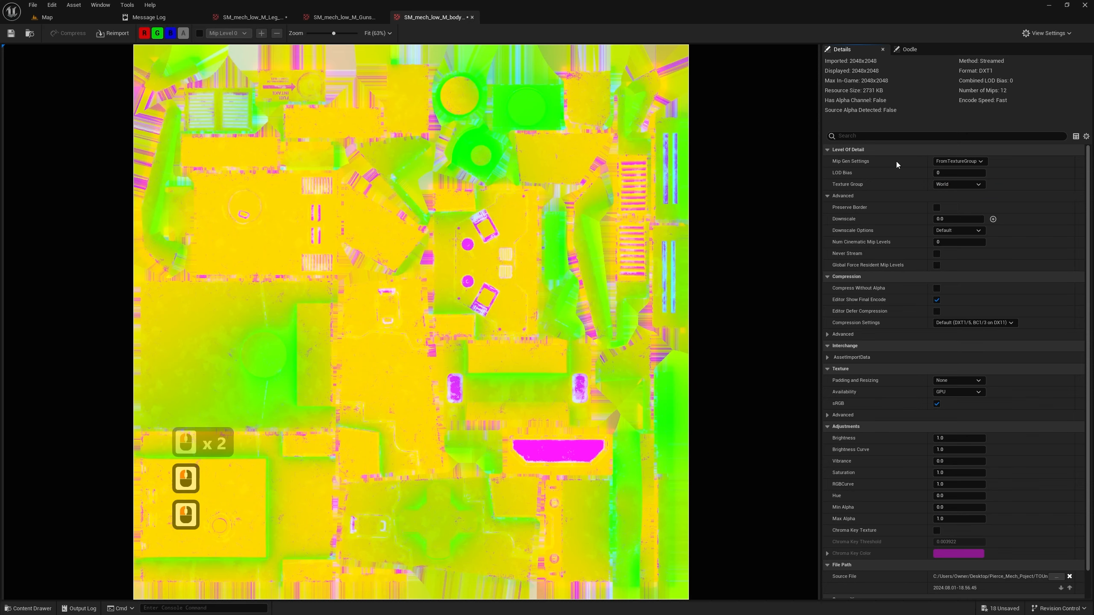
pyautogui.click(974, 323)
pyautogui.click(970, 347)
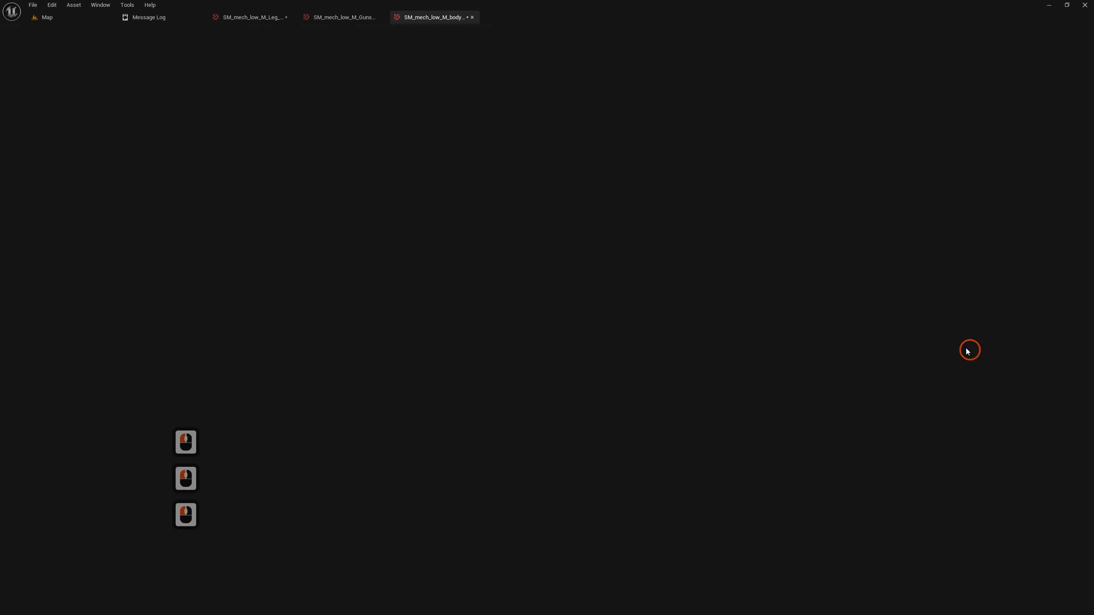
# Inspect the red, green and blue channels of the body OcclusionRoughnessMetallic texture one at a time
pyautogui.click(157, 37)
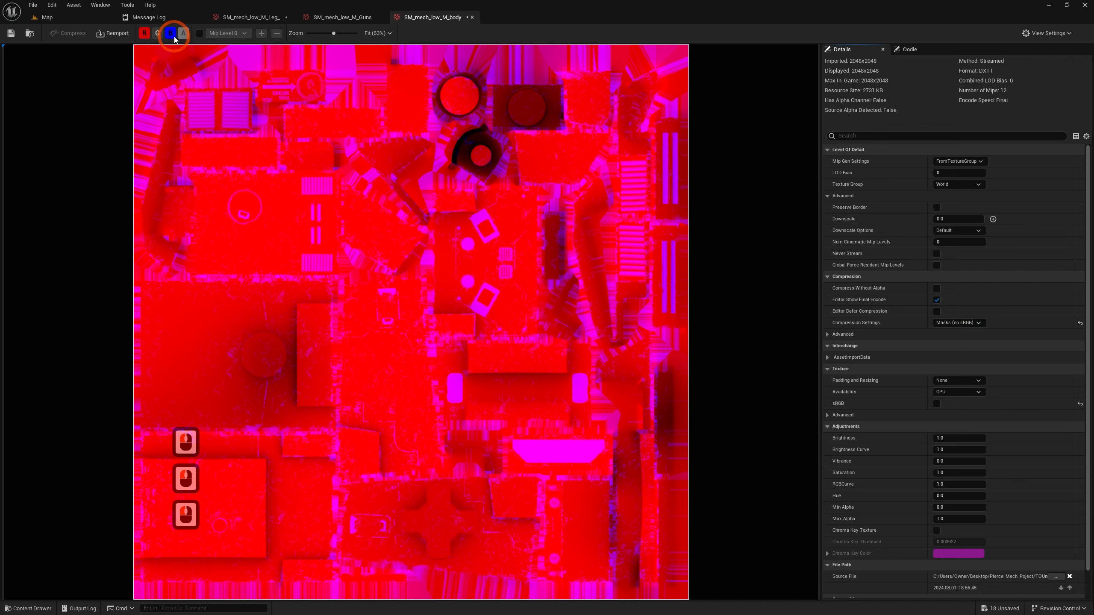
pyautogui.click(171, 35)
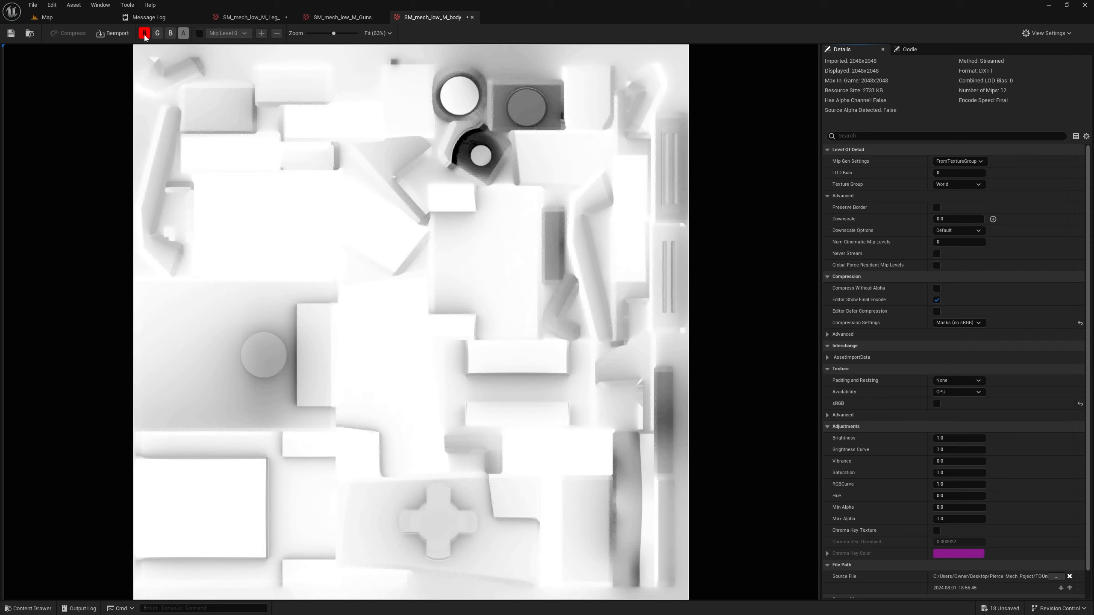
pyautogui.doubleClick(158, 33)
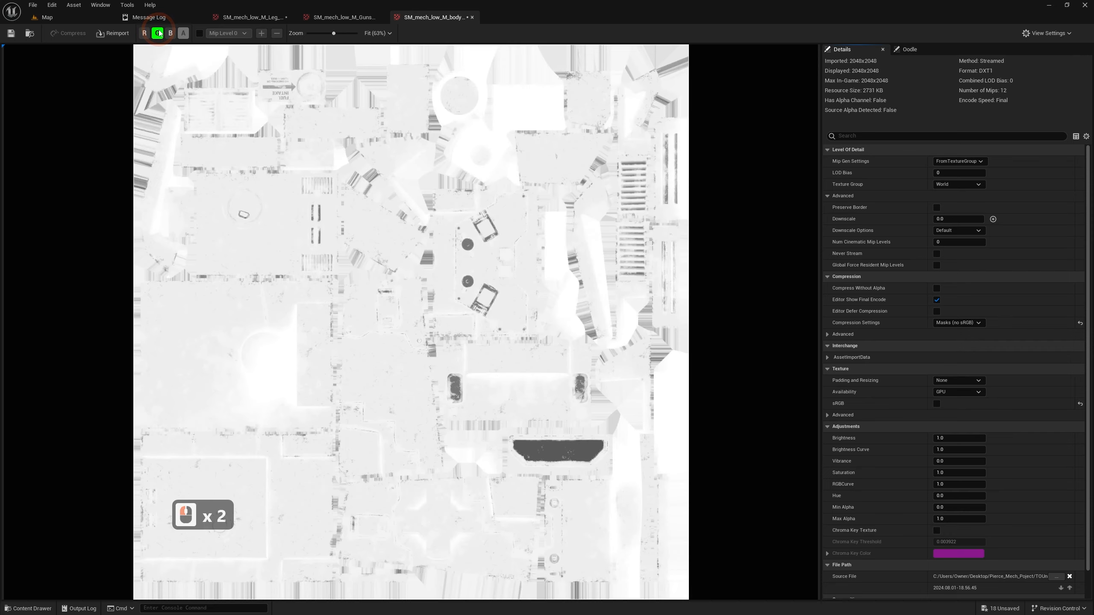
pyautogui.click(158, 35)
pyautogui.click(171, 33)
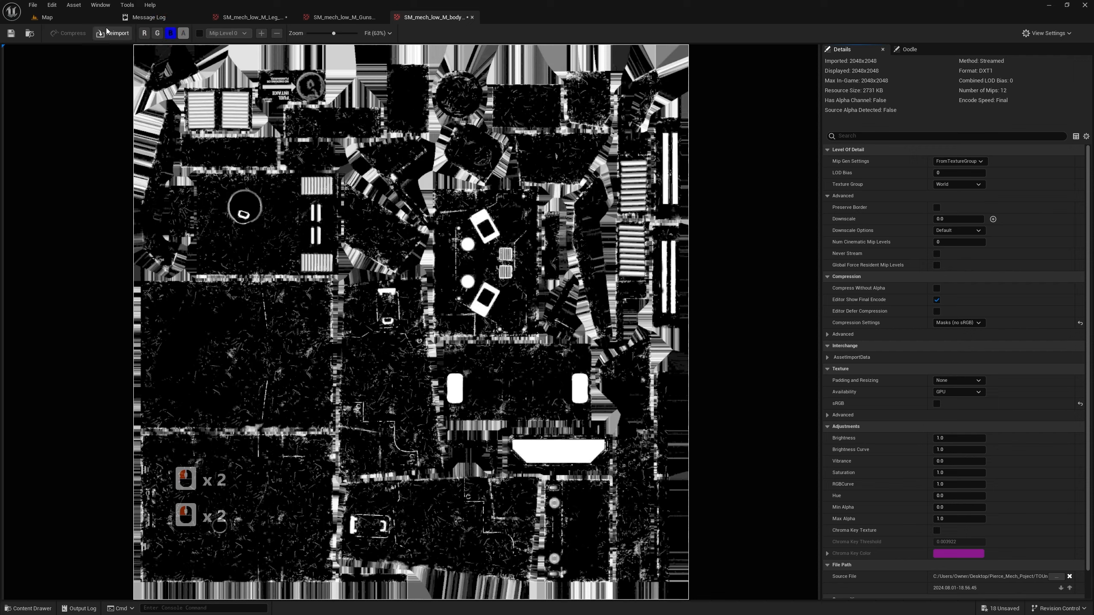
# Open the mech's body, gun and legs materials from NewFolder in the material editor
pyautogui.click(48, 17)
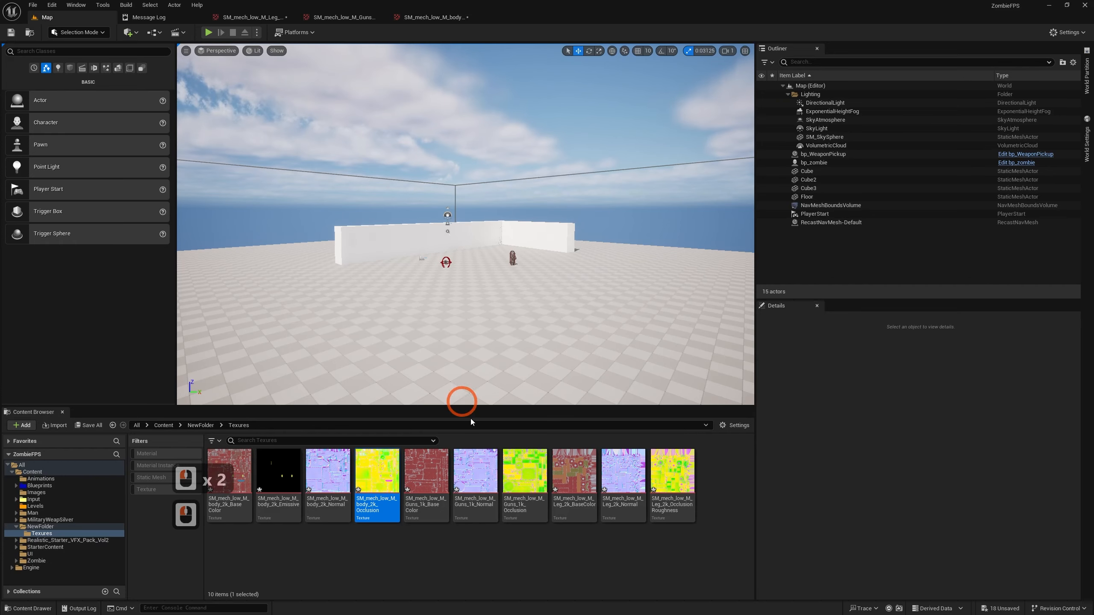
pyautogui.moveTo(388, 490)
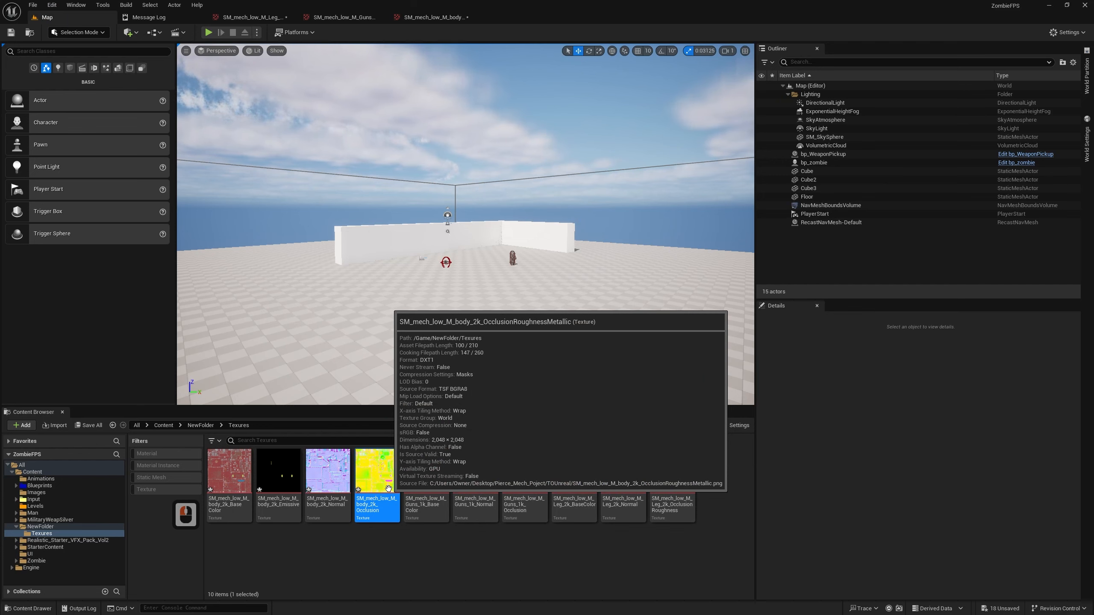
pyautogui.moveTo(485, 501)
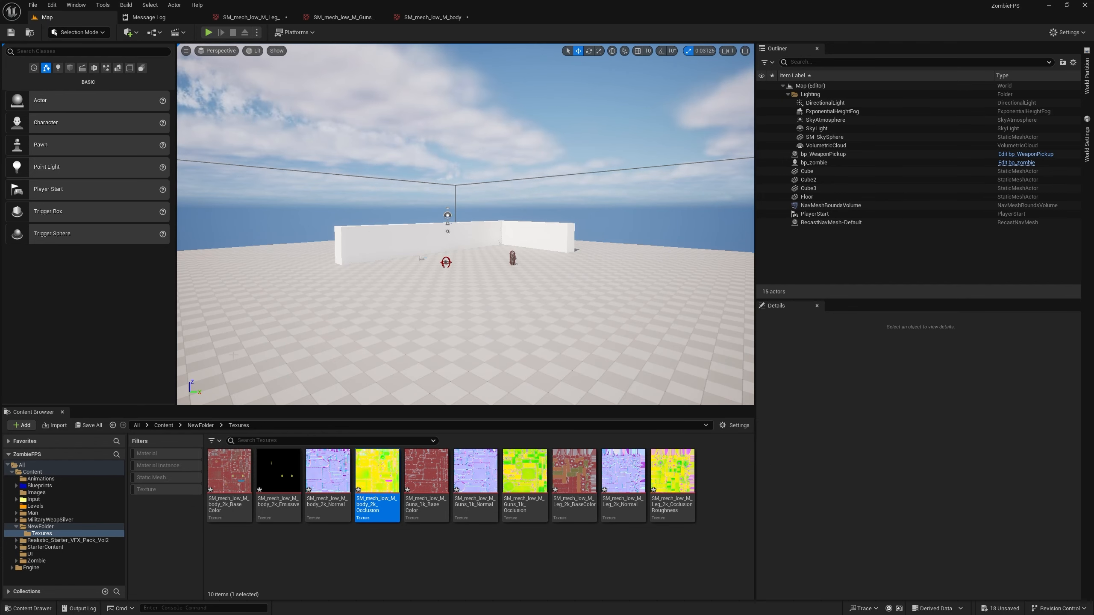
pyautogui.click(99, 526)
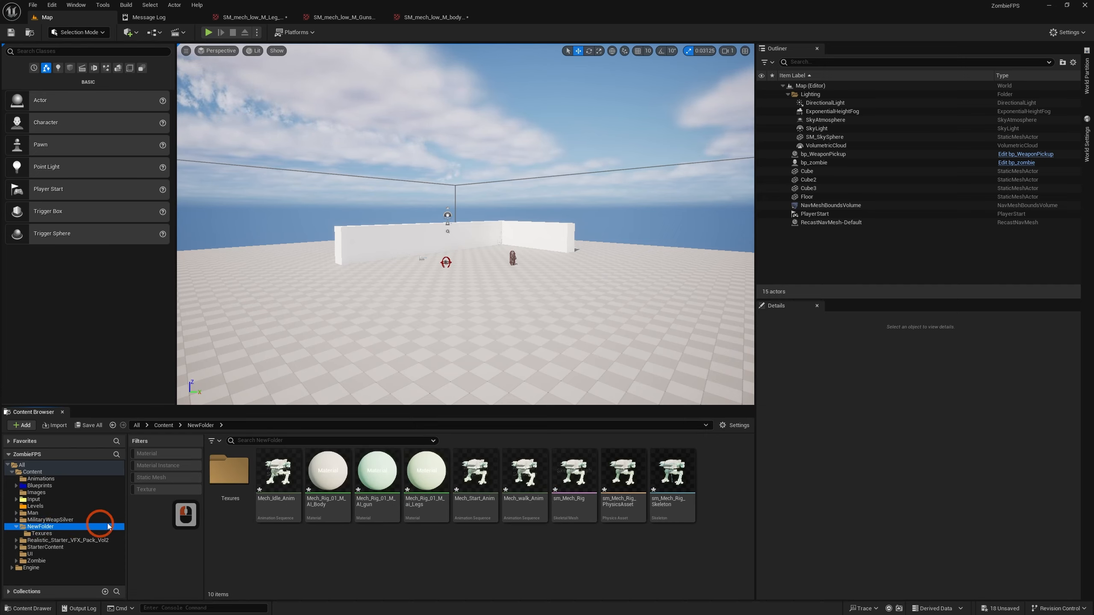
pyautogui.doubleClick(325, 474)
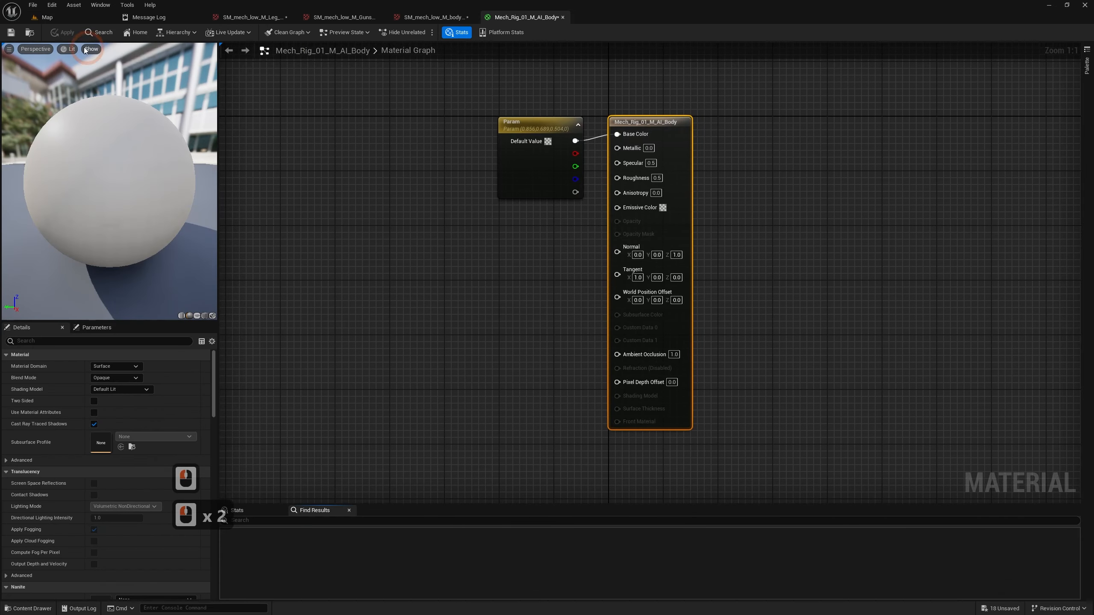
pyautogui.click(60, 19)
pyautogui.click(366, 496)
pyautogui.doubleClick(360, 493)
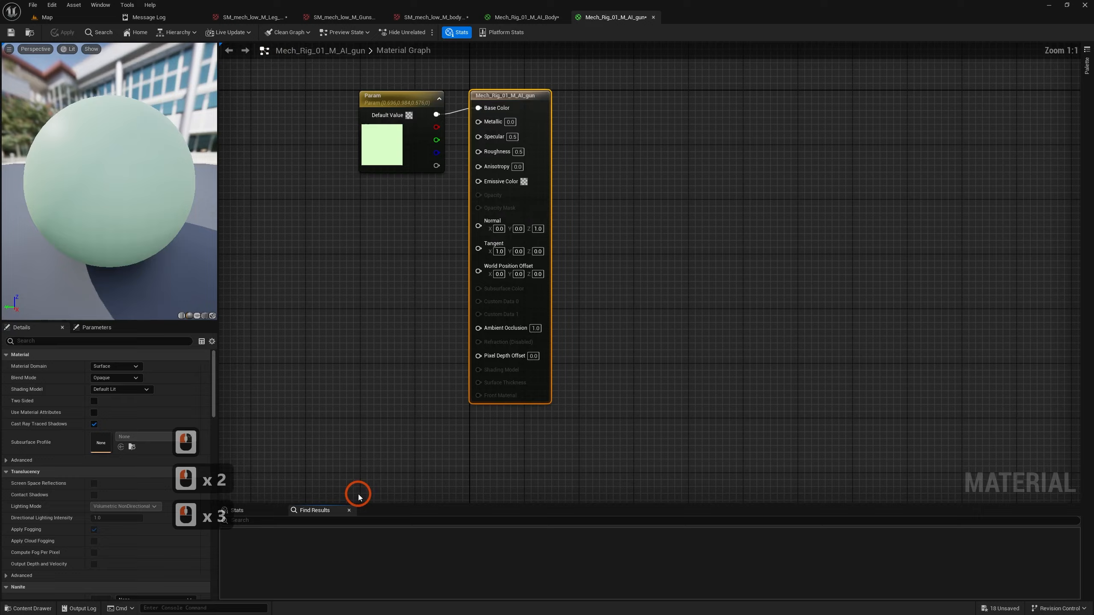
pyautogui.click(46, 19)
pyautogui.click(426, 473)
pyautogui.doubleClick(426, 475)
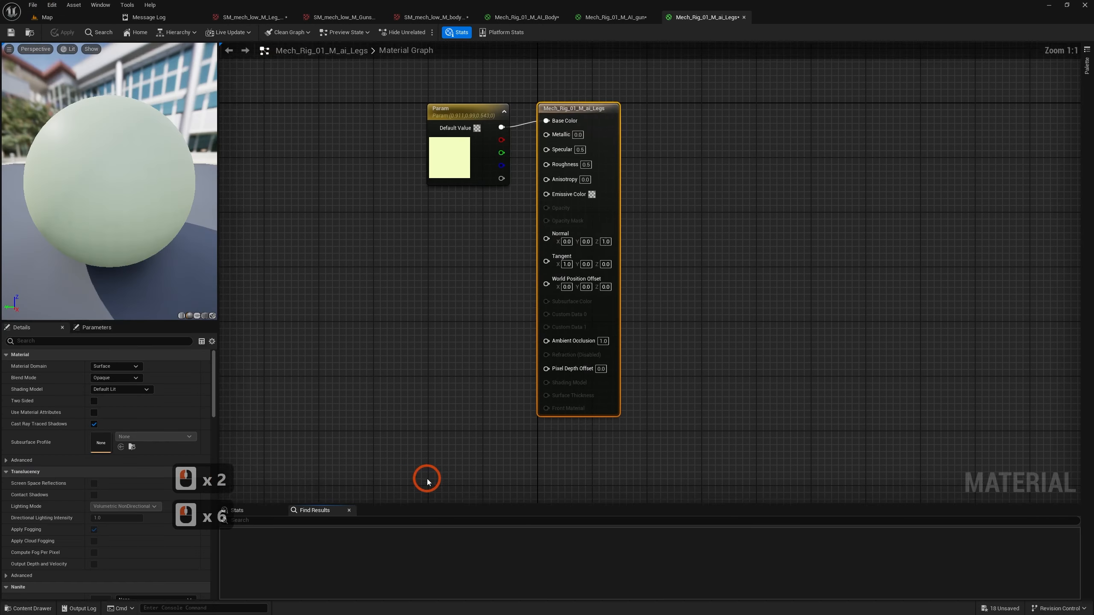
pyautogui.click(71, 19)
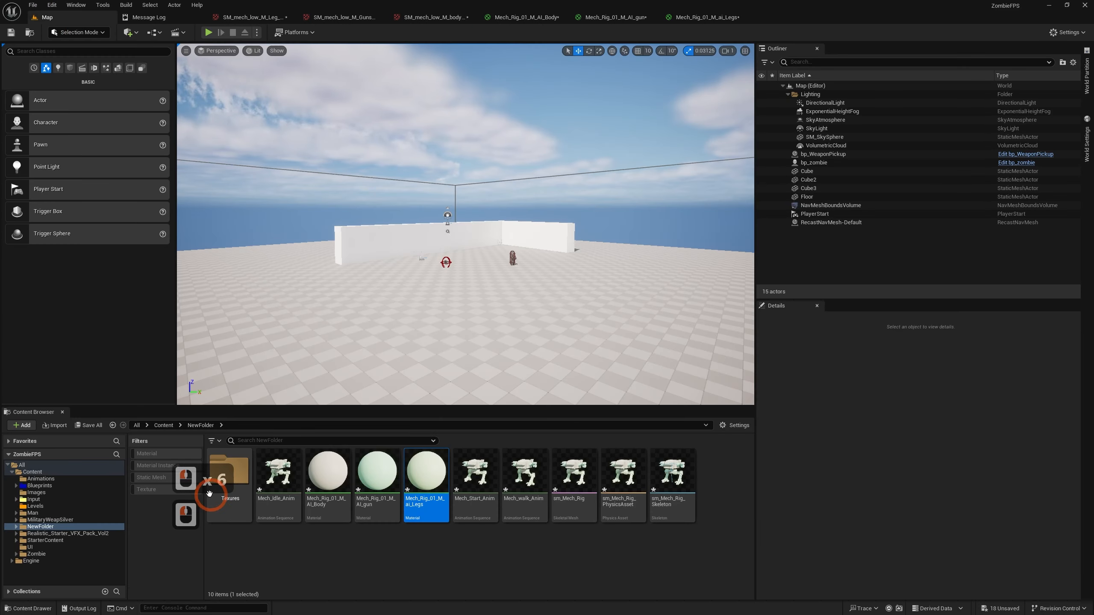
pyautogui.click(238, 474)
pyautogui.click(523, 17)
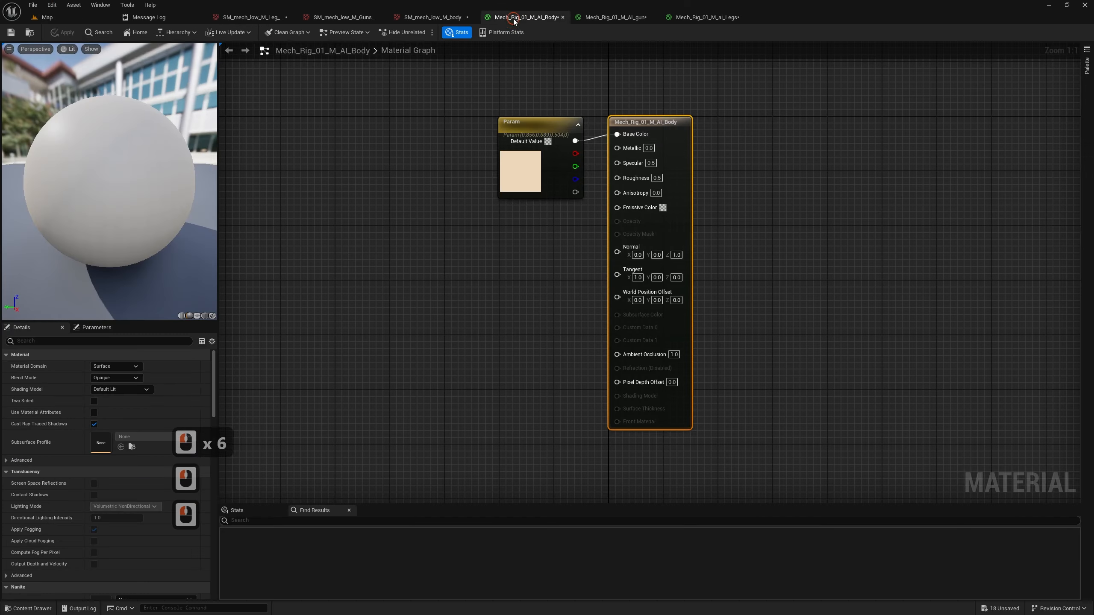
pyautogui.hotkey('ctrl', 'space')
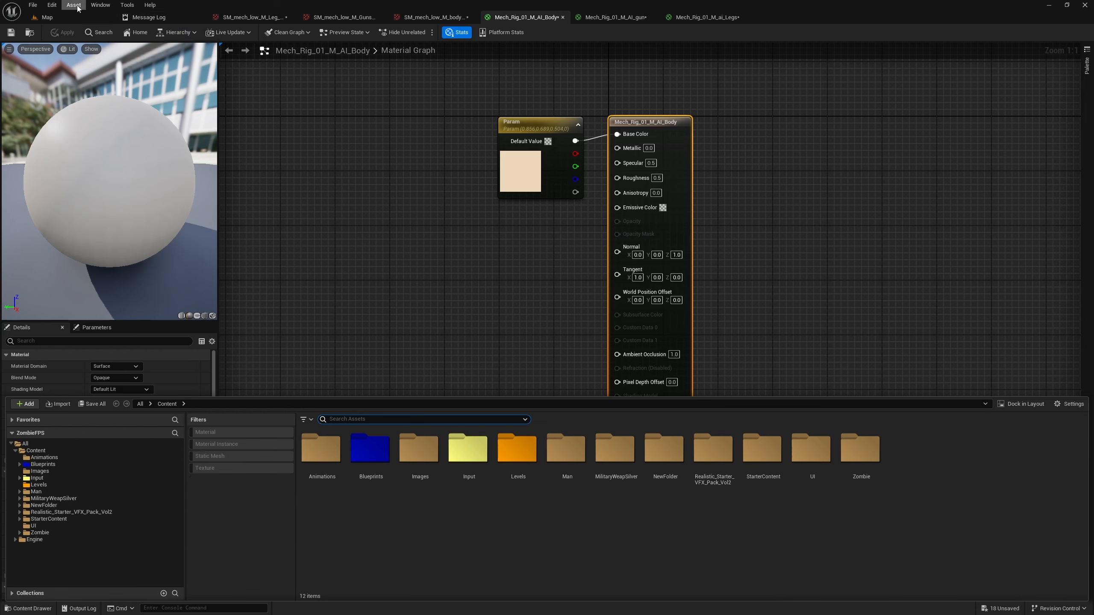
# Close the open leg, guns and body texture editors and save all modified assets
pyautogui.click(248, 17)
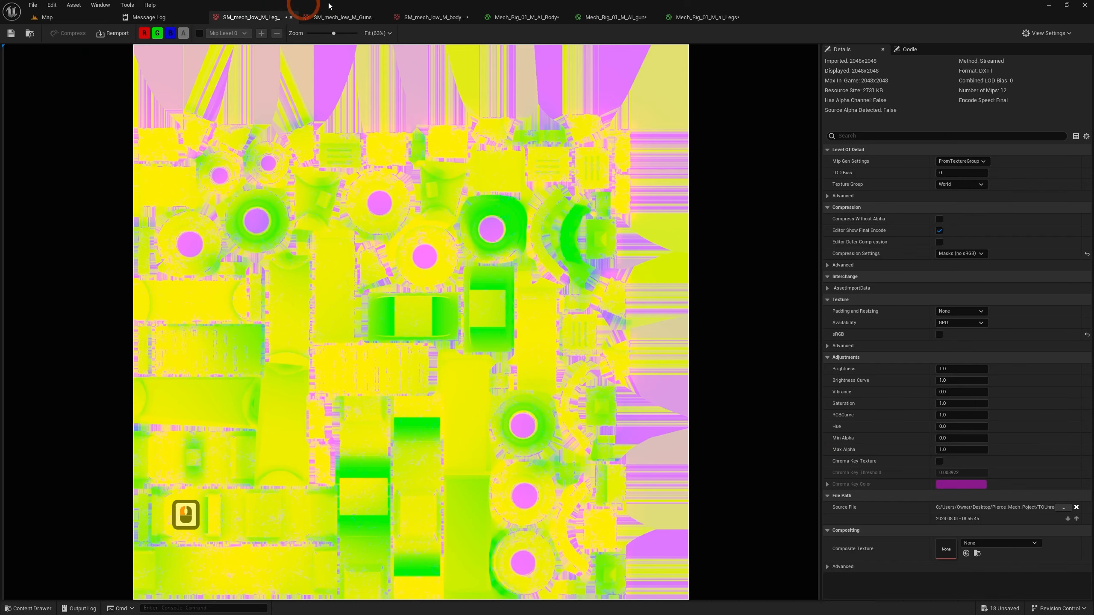
pyautogui.click(290, 17)
pyautogui.click(290, 17)
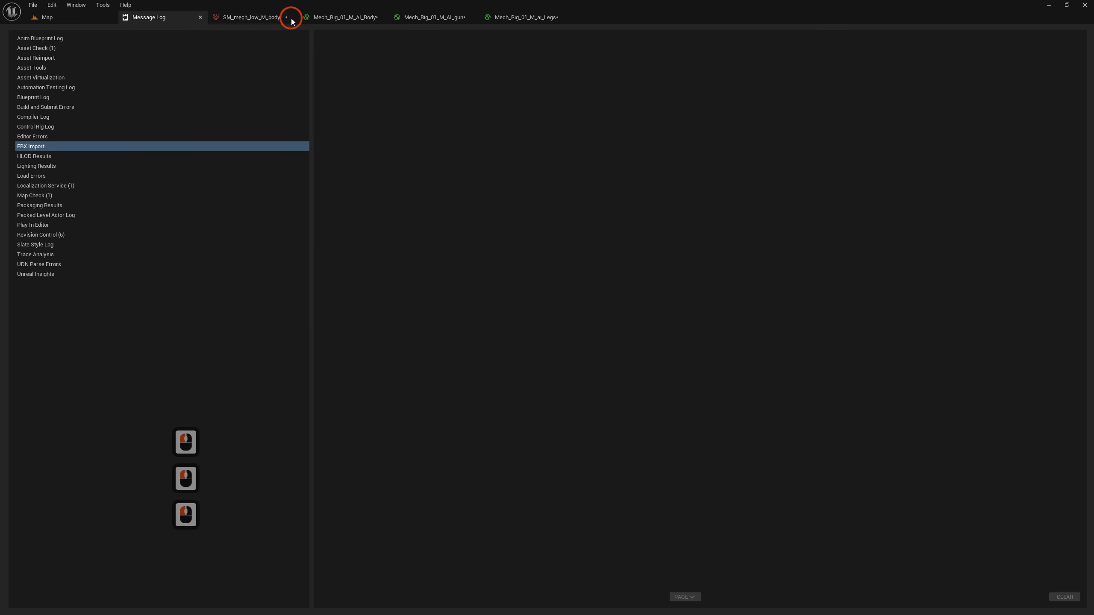
pyautogui.click(288, 18)
pyautogui.click(289, 18)
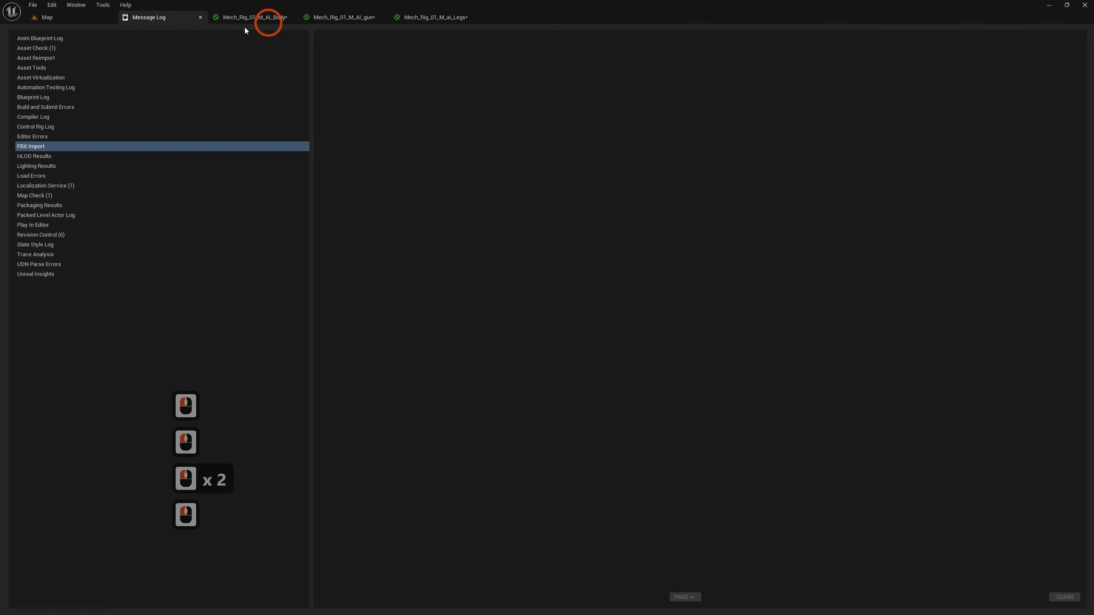
pyautogui.click(80, 20)
pyautogui.hotkey('ctrl', 'shift', 's')
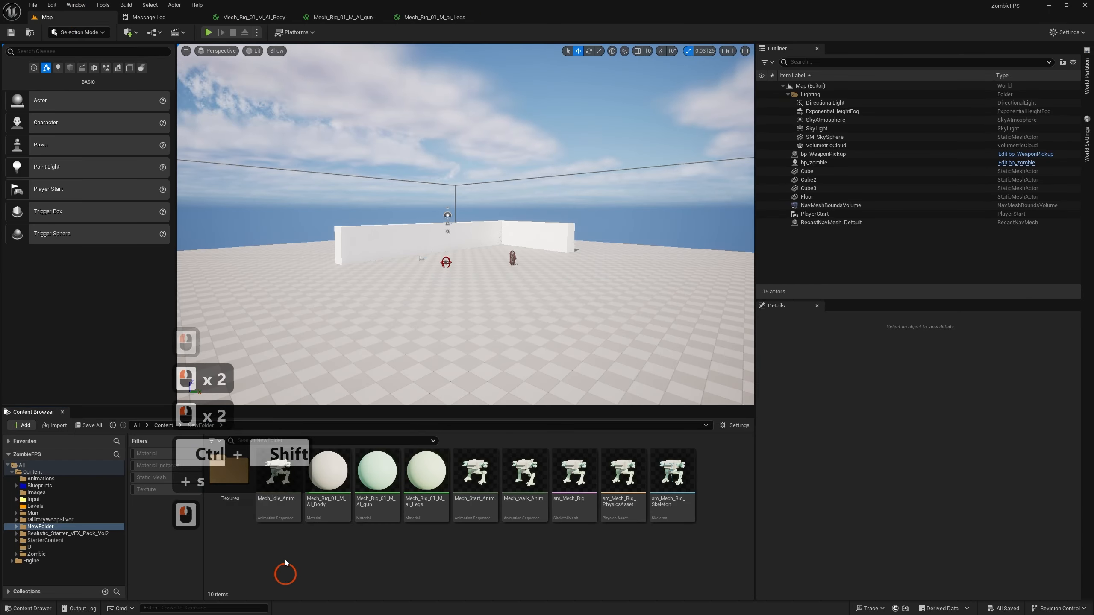
# Add the body base color, emissive, normal and OcclusionRoughnessMetallic textures to the body material graph and delete its Param node
pyautogui.click(241, 488)
pyautogui.doubleClick(241, 489)
pyautogui.click(345, 568)
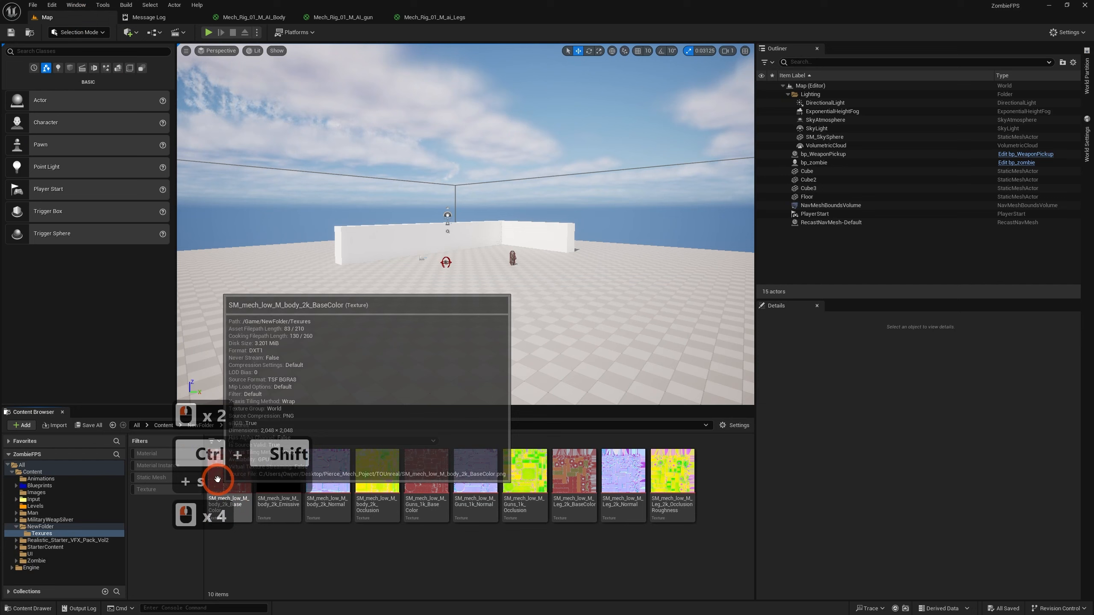
pyautogui.click(373, 492)
pyautogui.keyDown('shift'); pyautogui.click(228, 472); pyautogui.keyUp('shift')
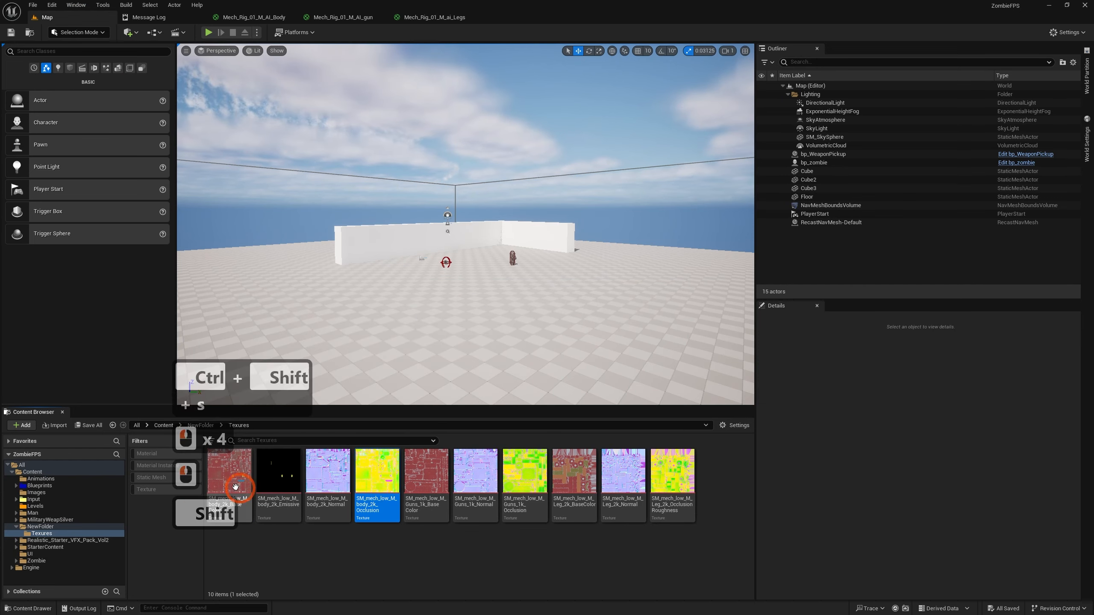
pyautogui.moveTo(264, 467); pyautogui.dragTo(369, 367)
pyautogui.moveTo(437, 237); pyautogui.dragTo(396, 125)
pyautogui.moveTo(459, 68); pyautogui.dragTo(540, 212)
pyautogui.press('Delete')
# Space out the body texture samples and connect the emissive texture's RGB output to Emissive Color
pyautogui.moveTo(394, 122); pyautogui.dragTo(401, 75)
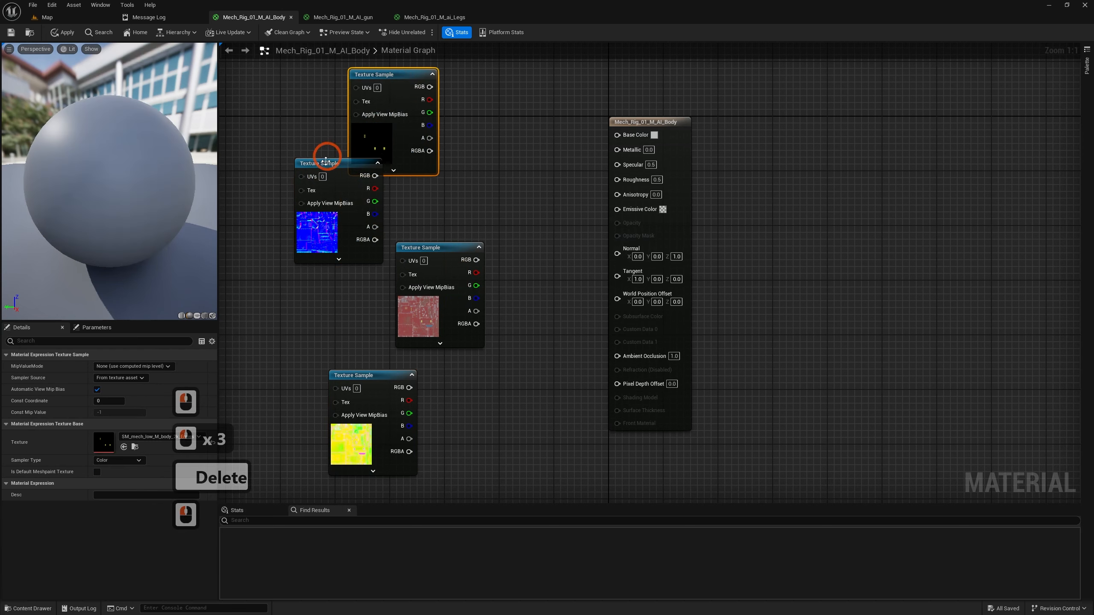
pyautogui.moveTo(340, 161); pyautogui.dragTo(347, 216)
pyautogui.moveTo(415, 89); pyautogui.dragTo(617, 209)
pyautogui.click(436, 88)
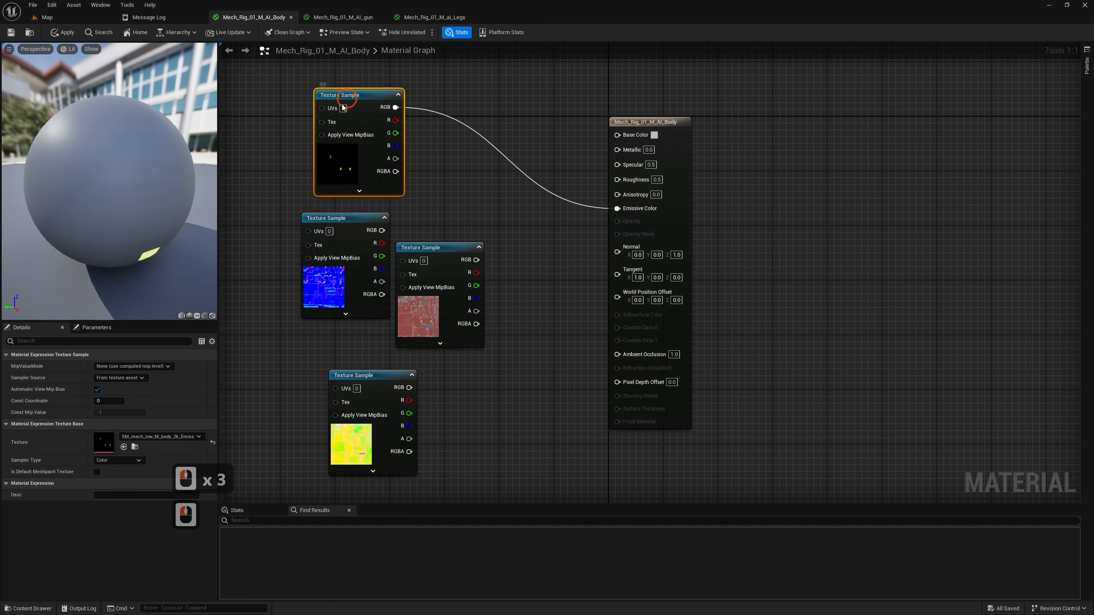
pyautogui.moveTo(377, 82); pyautogui.dragTo(254, 212)
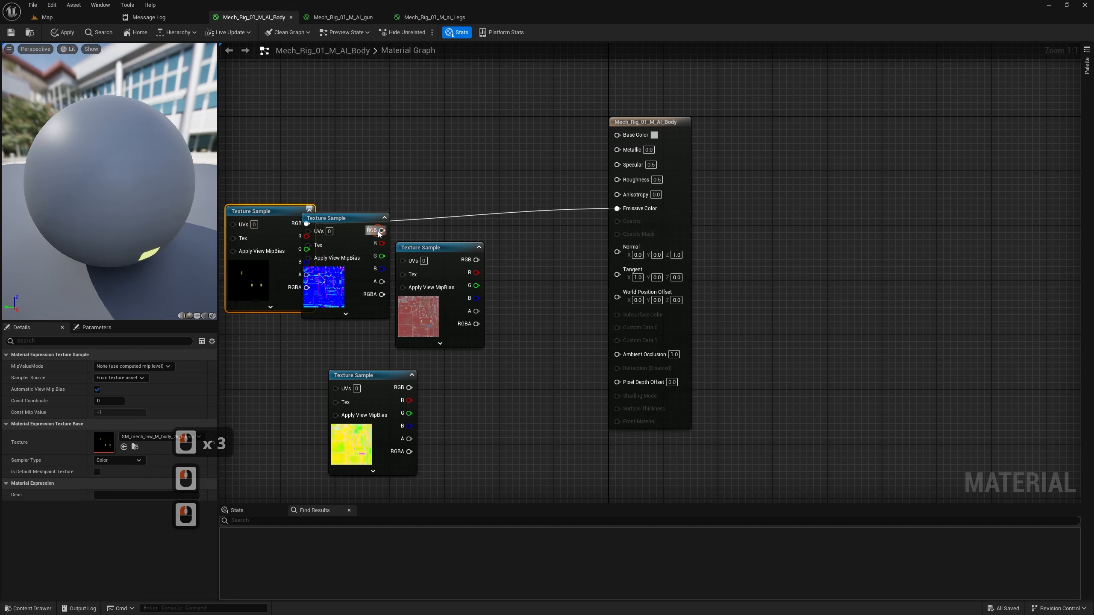
# Connect the body normal texture to Normal and the base color texture to Base Color, arranging their nodes without overlap
pyautogui.moveTo(379, 234); pyautogui.dragTo(618, 253)
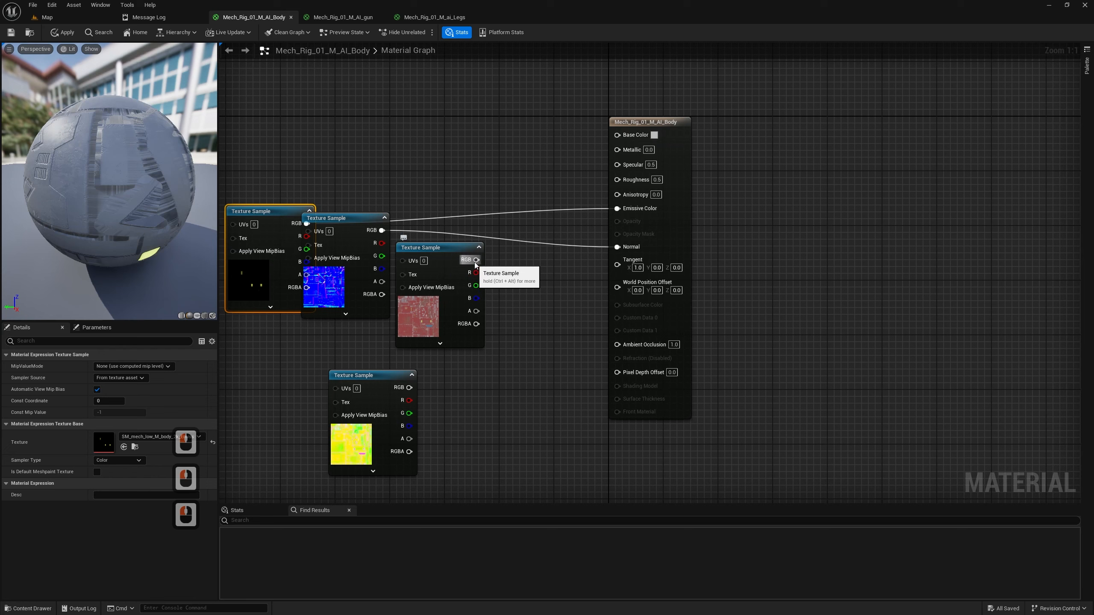
pyautogui.moveTo(476, 259); pyautogui.dragTo(617, 135)
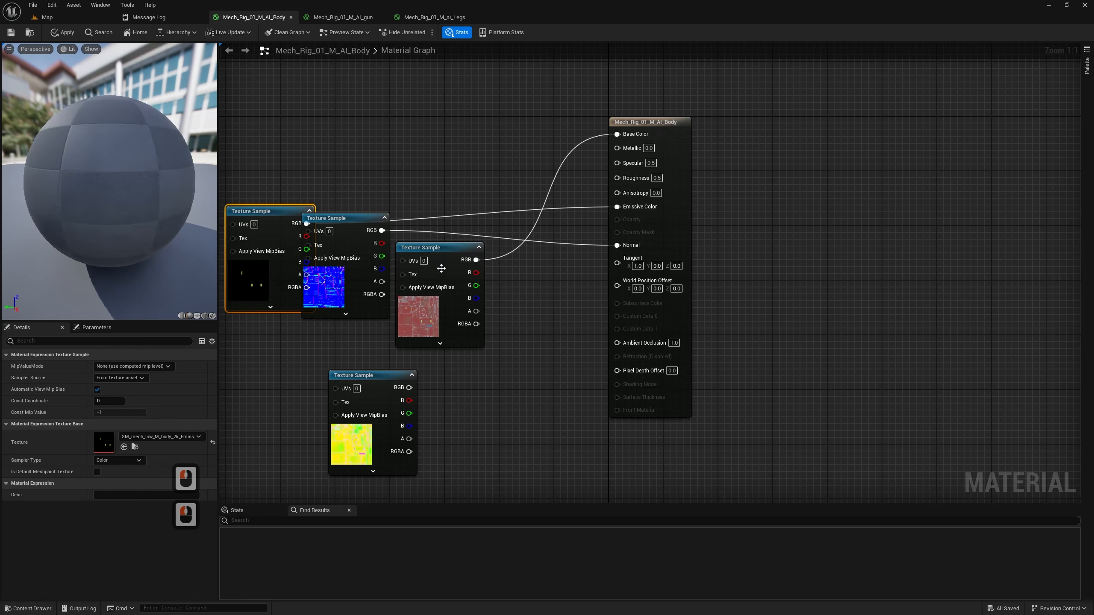
pyautogui.moveTo(441, 269); pyautogui.dragTo(323, 87)
pyautogui.moveTo(324, 219); pyautogui.dragTo(262, 343)
# Connect the body OcclusionRoughnessMetallic texture's red output to Ambient Occlusion, green to Roughness and RGBA to Metallic
pyautogui.moveTo(409, 400); pyautogui.dragTo(634, 341)
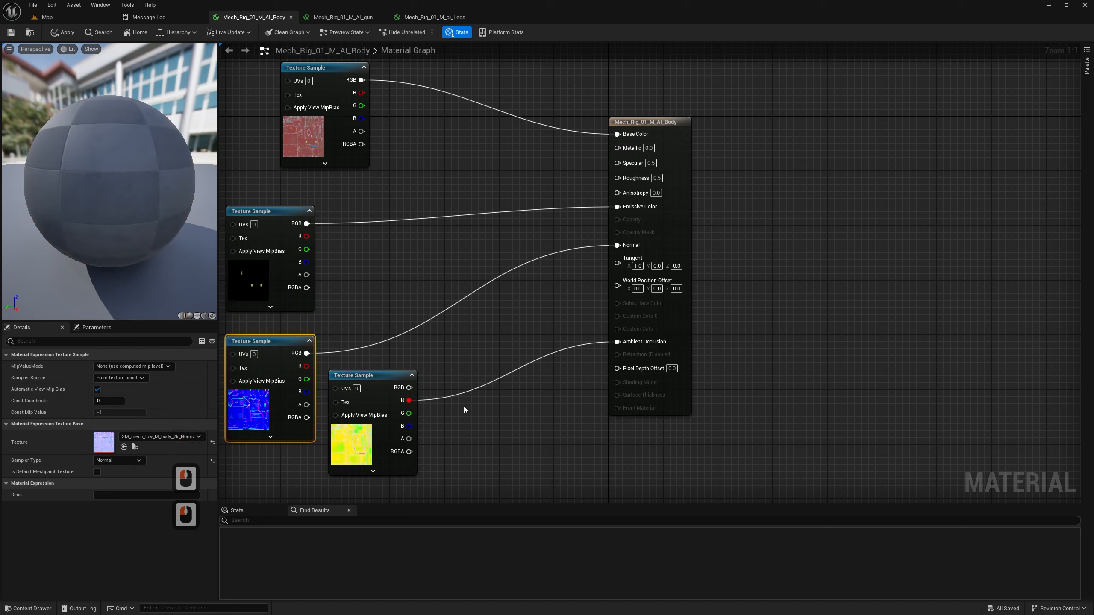
pyautogui.moveTo(409, 413); pyautogui.dragTo(617, 177)
pyautogui.moveTo(409, 451); pyautogui.dragTo(617, 149)
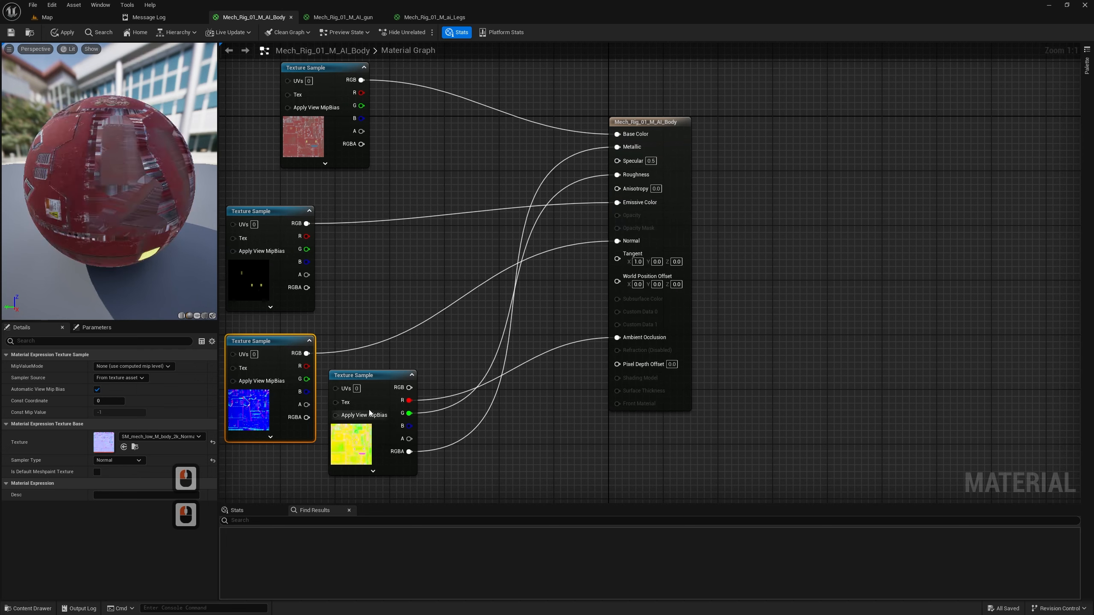
pyautogui.moveTo(375, 393); pyautogui.dragTo(397, 236)
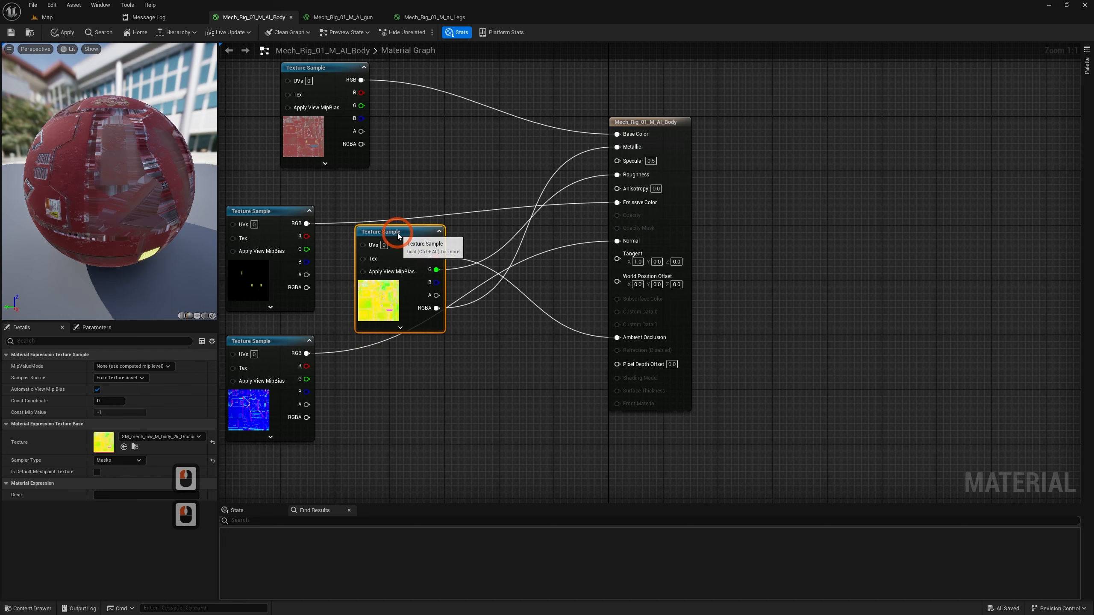
pyautogui.click(400, 380)
# Add the guns base color, normal and OcclusionRoughnessMetallic textures to the gun material graph and delete its Param node
pyautogui.click(48, 17)
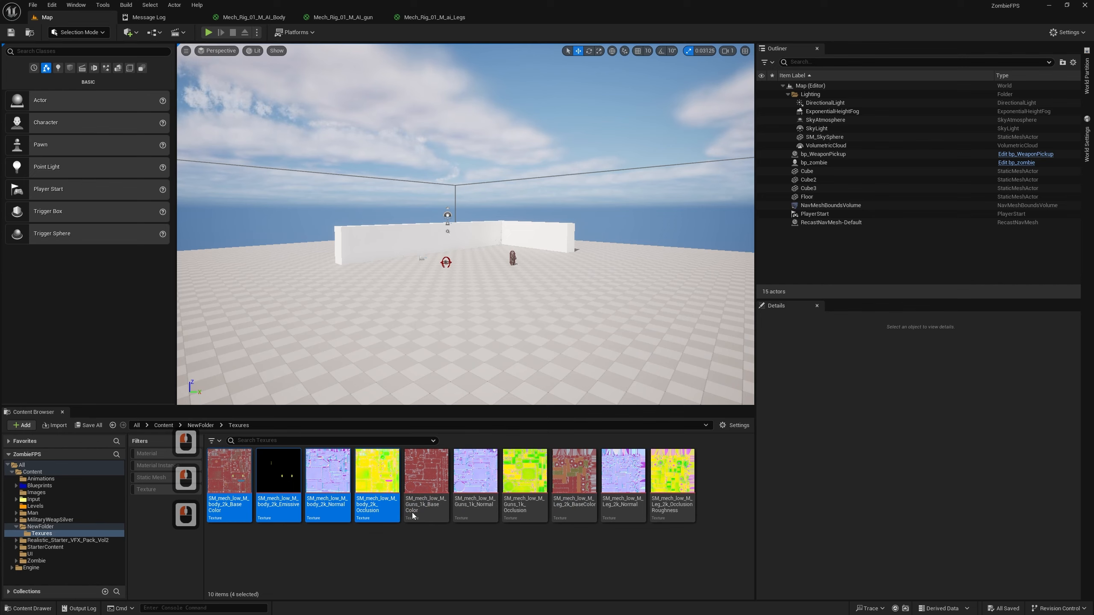
pyautogui.click(435, 478)
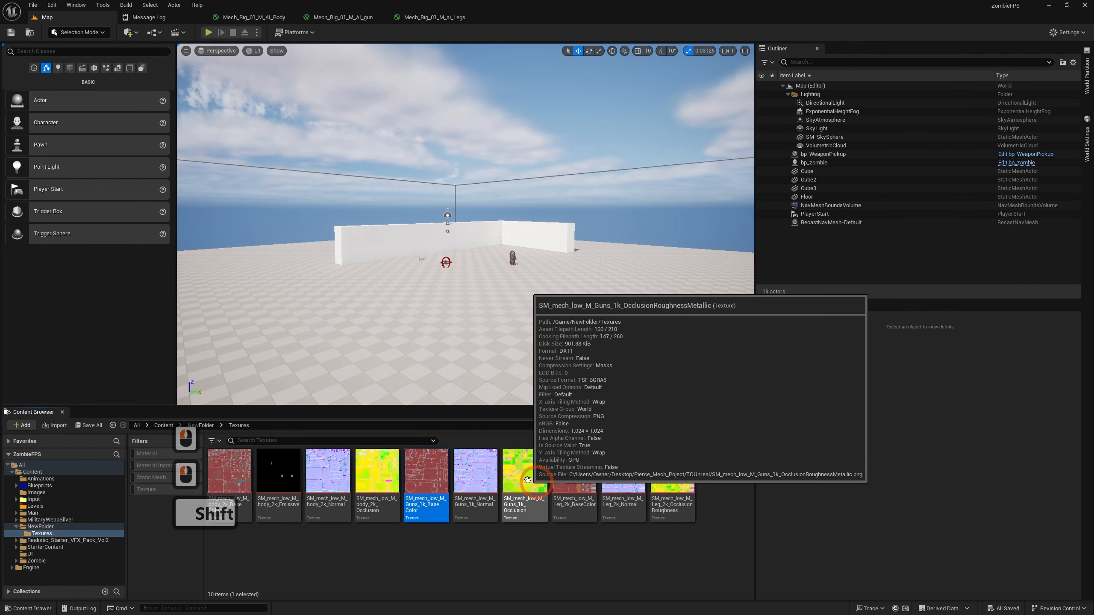
pyautogui.keyDown('shift'); pyautogui.click(522, 494); pyautogui.keyUp('shift')
pyautogui.moveTo(522, 494); pyautogui.dragTo(352, 121)
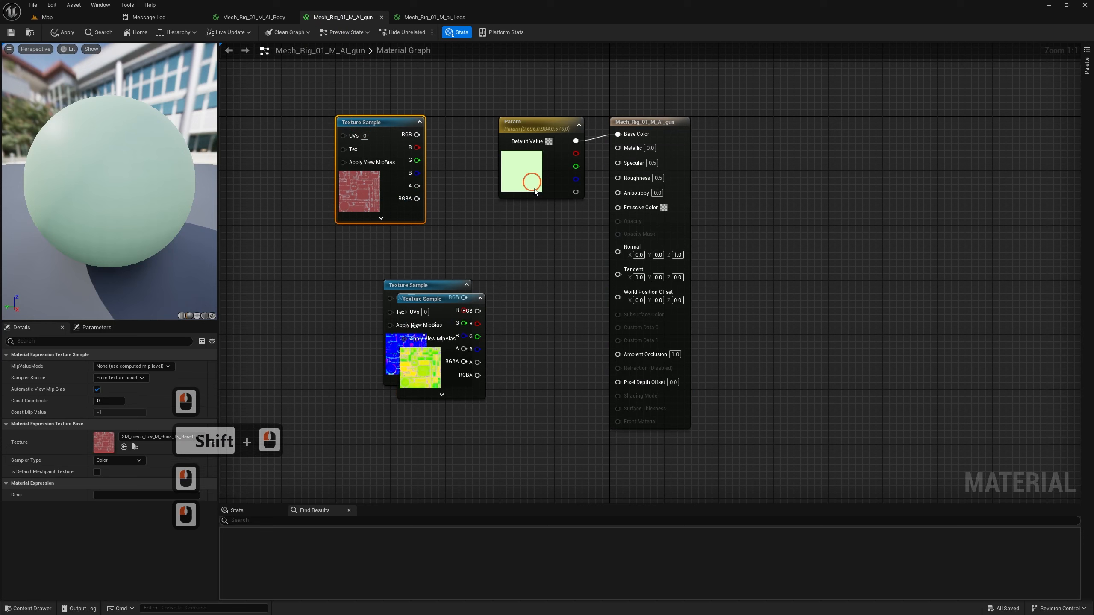
pyautogui.click(496, 124)
pyautogui.press('Delete')
# Connect the guns base color texture to Base Color and the guns normal texture to Normal
pyautogui.moveTo(417, 135); pyautogui.dragTo(618, 135)
pyautogui.click(388, 288)
pyautogui.moveTo(388, 288); pyautogui.dragTo(300, 303)
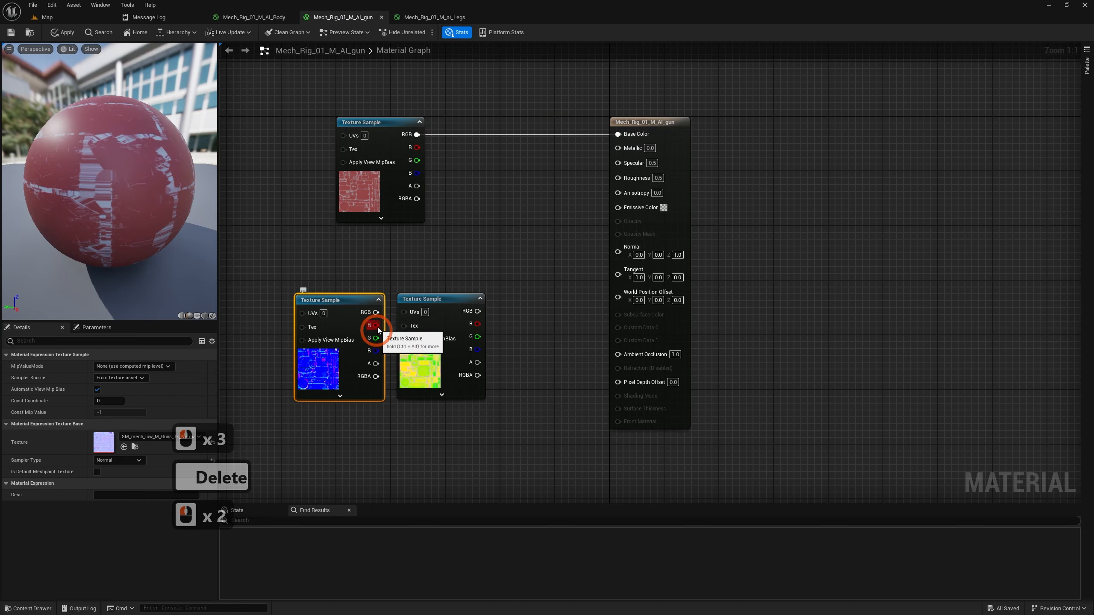
pyautogui.moveTo(376, 312); pyautogui.dragTo(617, 247)
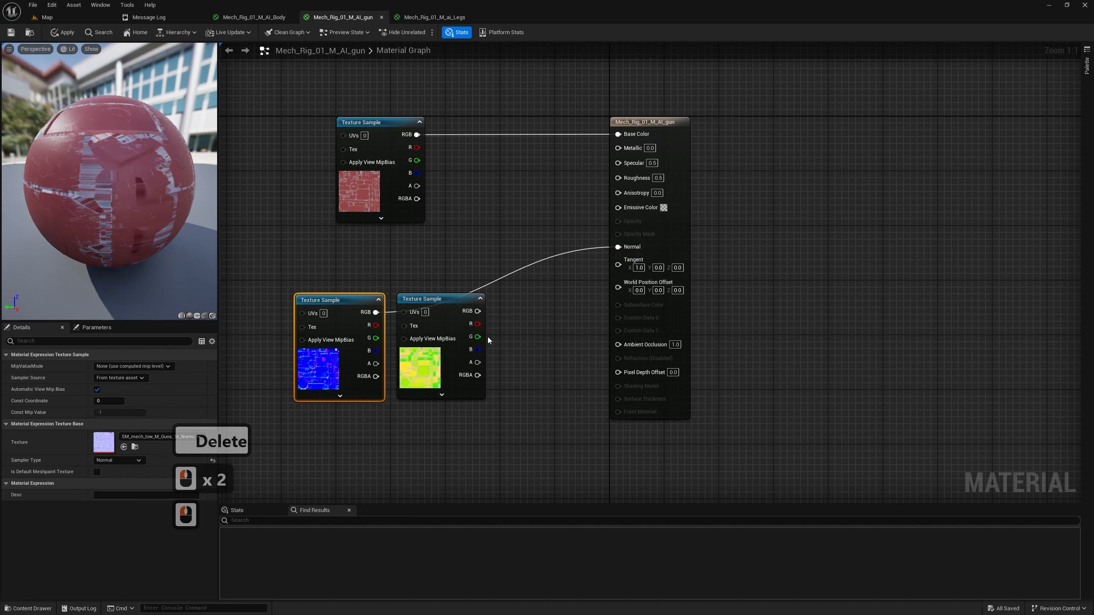
# Connect the guns OcclusionRoughnessMetallic texture's red output to Ambient Occlusion, green to Roughness and blue to Metallic
pyautogui.moveTo(477, 324); pyautogui.dragTo(618, 345)
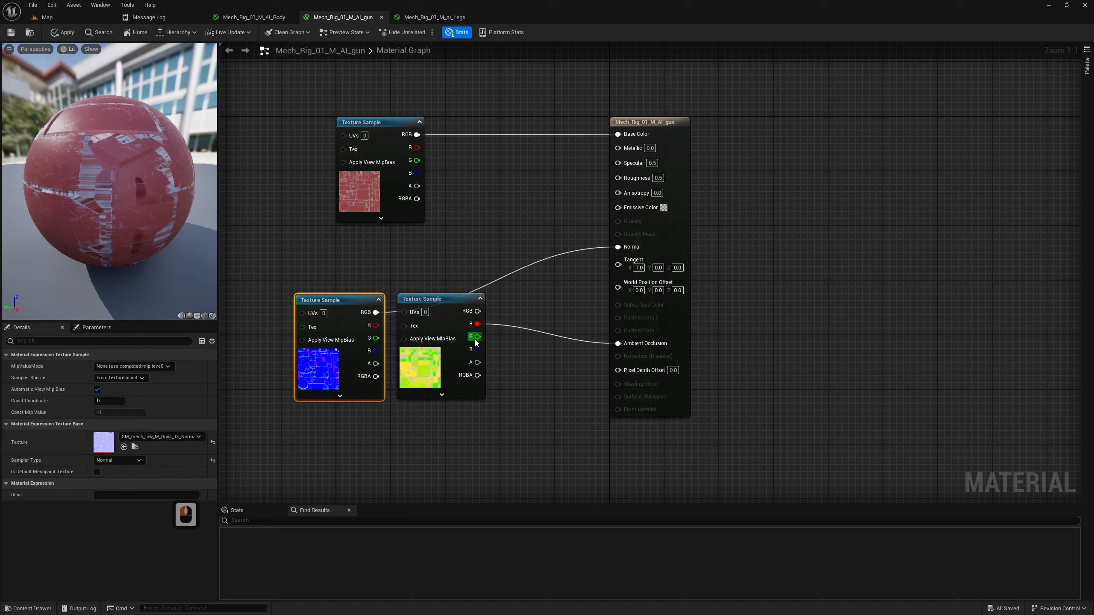
pyautogui.moveTo(475, 341); pyautogui.dragTo(617, 178)
pyautogui.moveTo(478, 282); pyautogui.dragTo(618, 148)
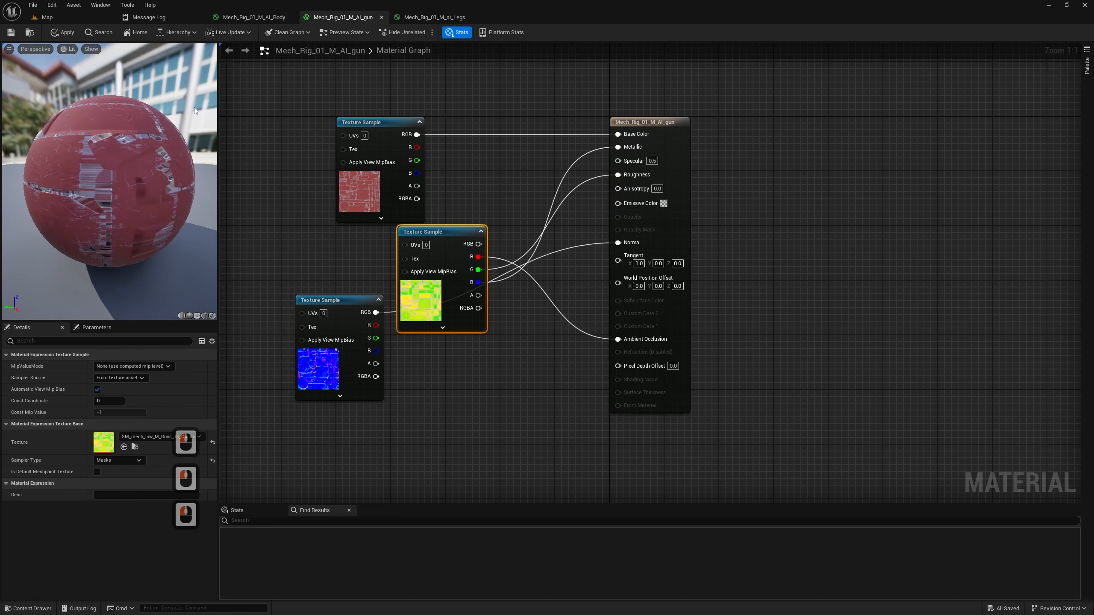
# Apply and save the changes to the gun and body materials
pyautogui.click(62, 32)
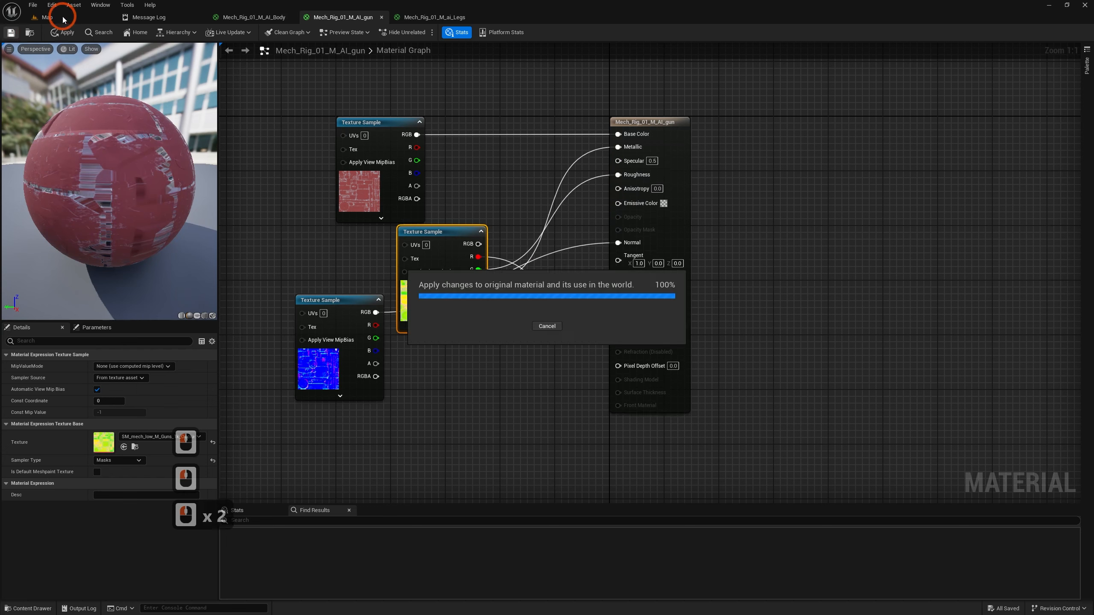
pyautogui.click(250, 17)
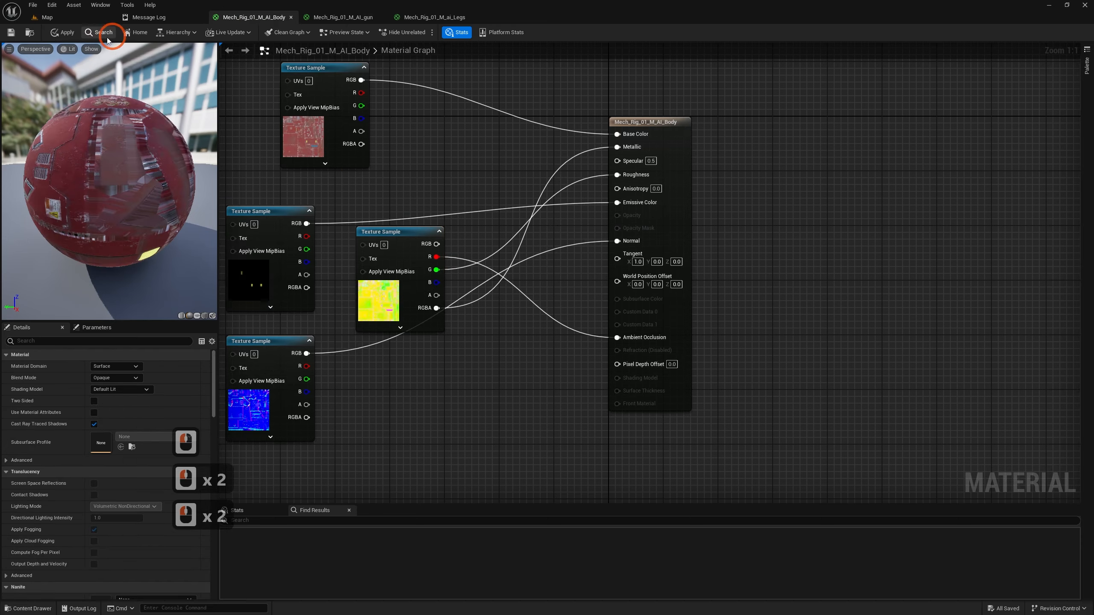
pyautogui.click(14, 35)
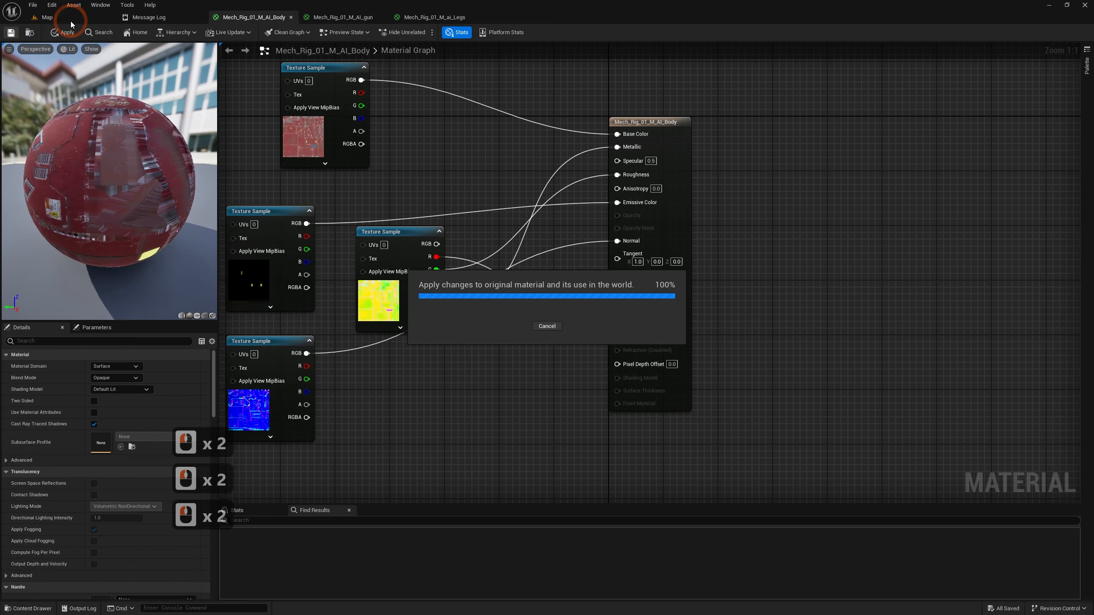
# Add the leg base color, normal and OcclusionRoughnessMetallic textures to the legs material graph and delete its Param node
pyautogui.click(75, 19)
pyautogui.click(567, 546)
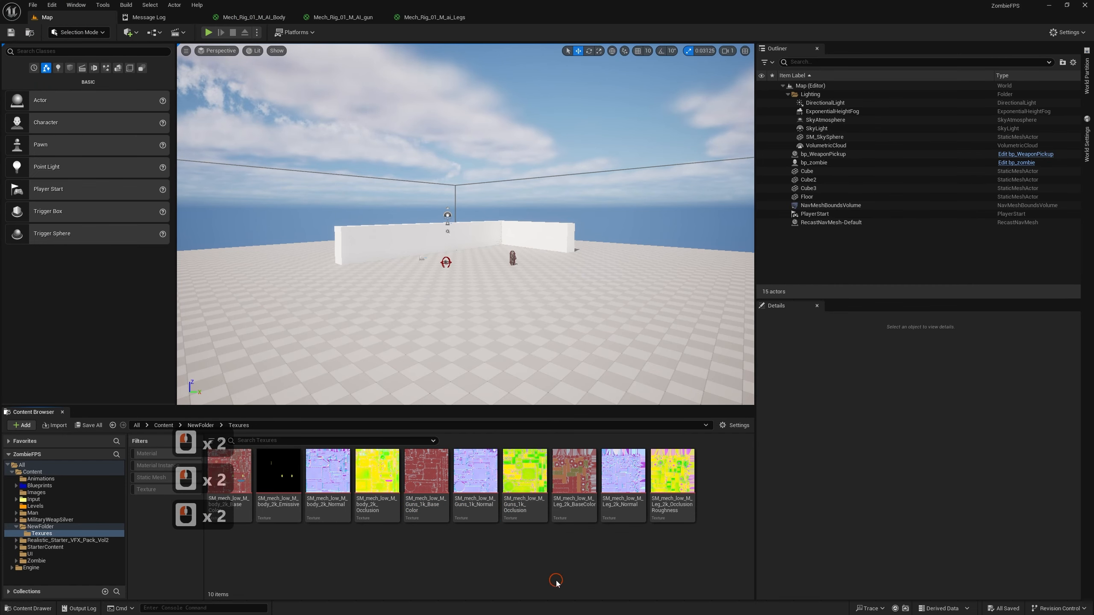
pyautogui.click(584, 568)
pyautogui.click(584, 485)
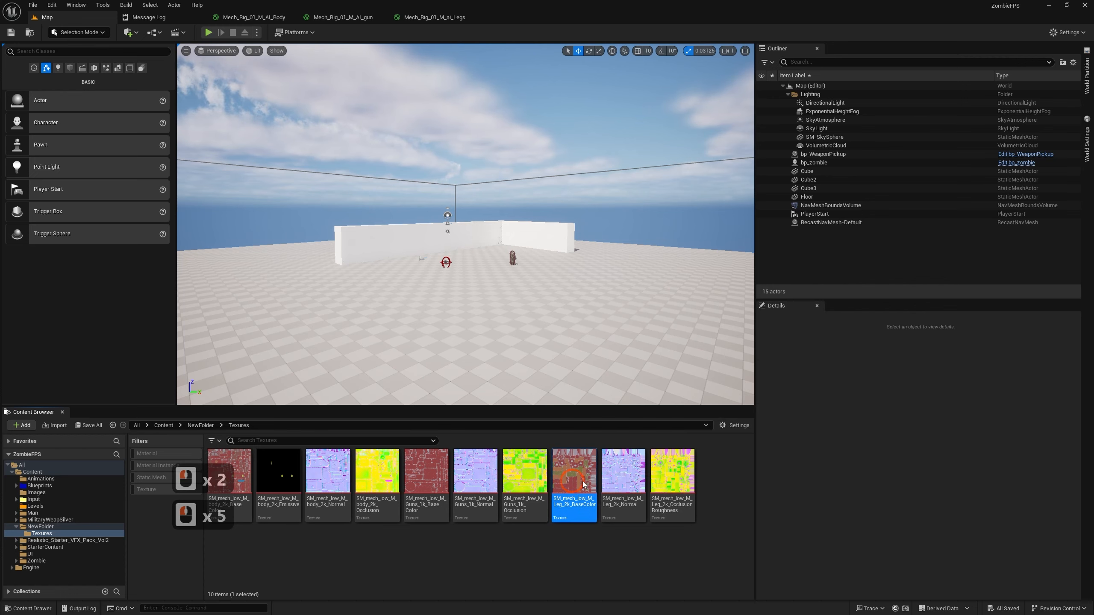
pyautogui.keyDown('shift'); pyautogui.click(672, 474); pyautogui.keyUp('shift')
pyautogui.moveTo(610, 466); pyautogui.dragTo(365, 264)
pyautogui.moveTo(438, 108); pyautogui.dragTo(528, 213)
pyautogui.press('Delete')
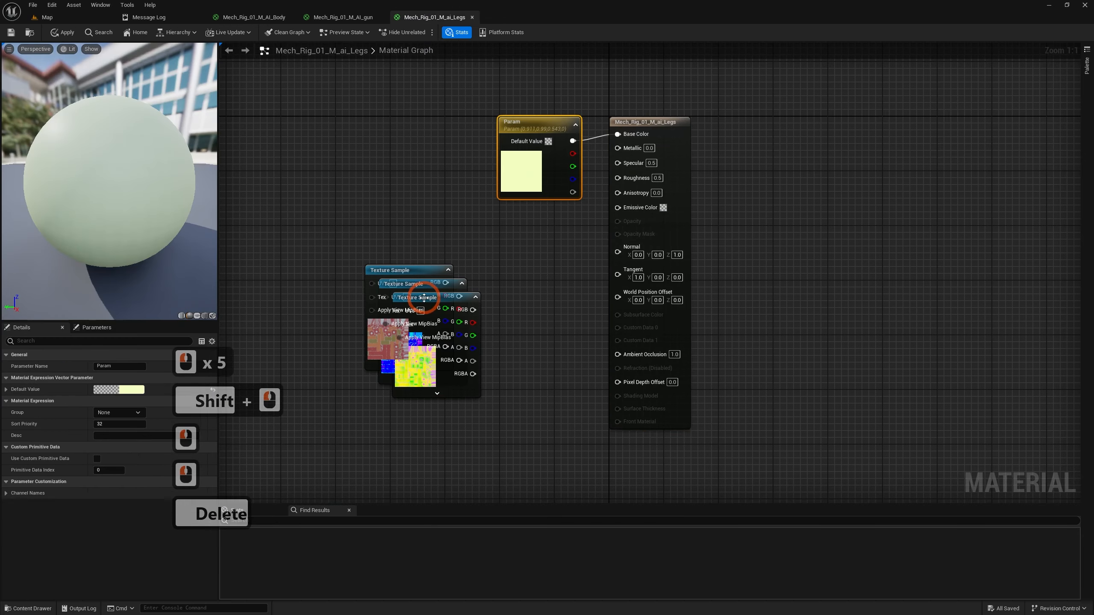
pyautogui.press('Delete')
# Connect the leg base color texture to Base Color and the leg normal texture to Normal
pyautogui.moveTo(396, 275); pyautogui.dragTo(617, 134)
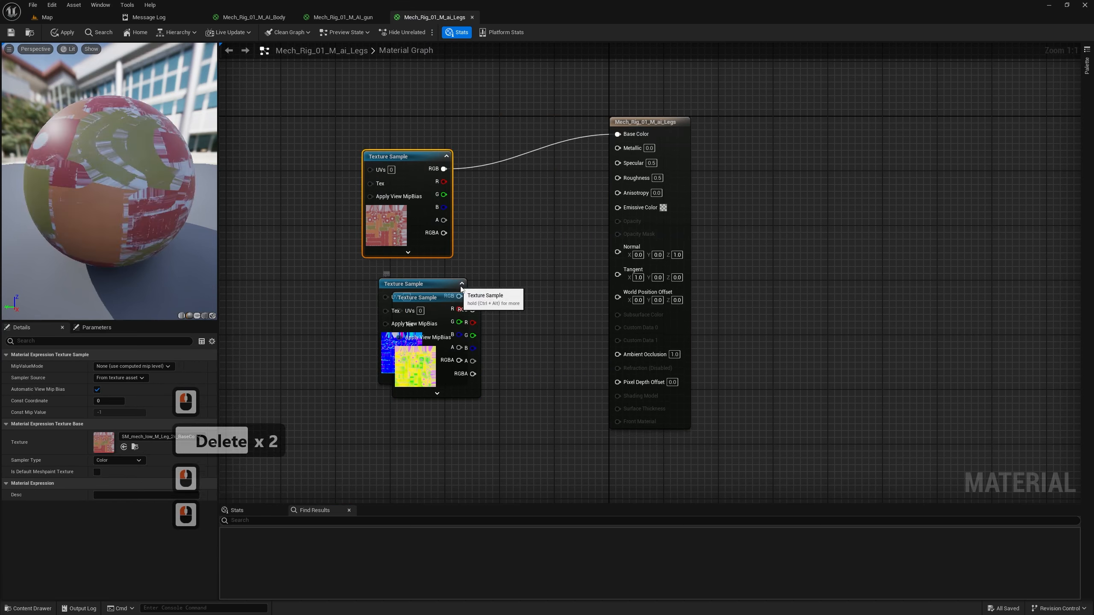
pyautogui.moveTo(450, 284); pyautogui.dragTo(616, 253)
# Connect the leg OcclusionRoughnessMetallic texture's red output to Ambient Occlusion, green to Roughness and blue to Metallic, and return to the level
pyautogui.moveTo(473, 322); pyautogui.dragTo(618, 343)
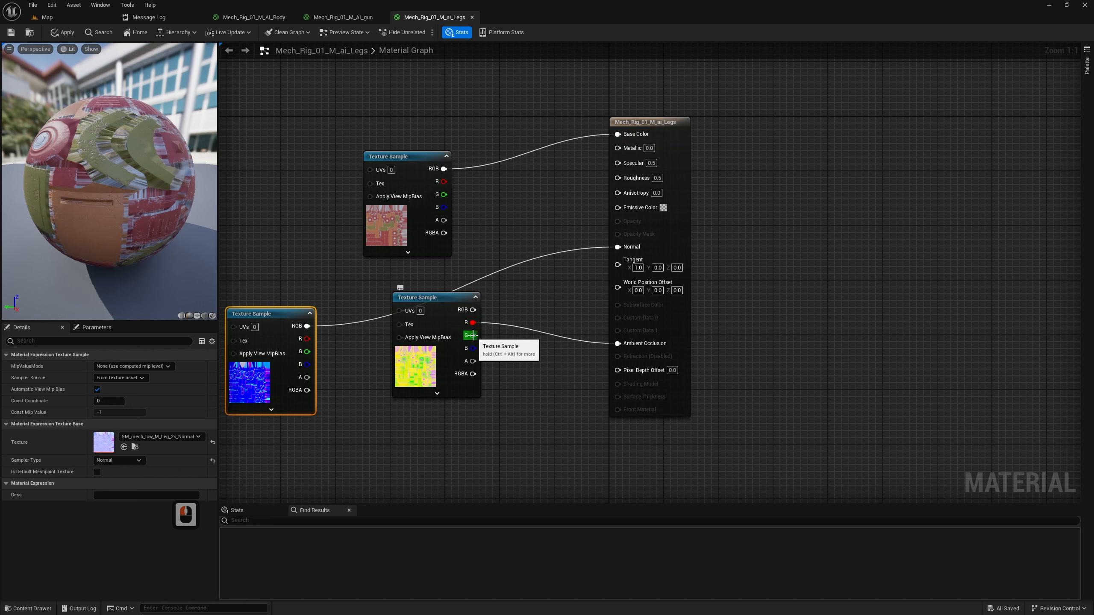
pyautogui.moveTo(473, 335); pyautogui.dragTo(620, 189)
pyautogui.moveTo(464, 378); pyautogui.dragTo(462, 393)
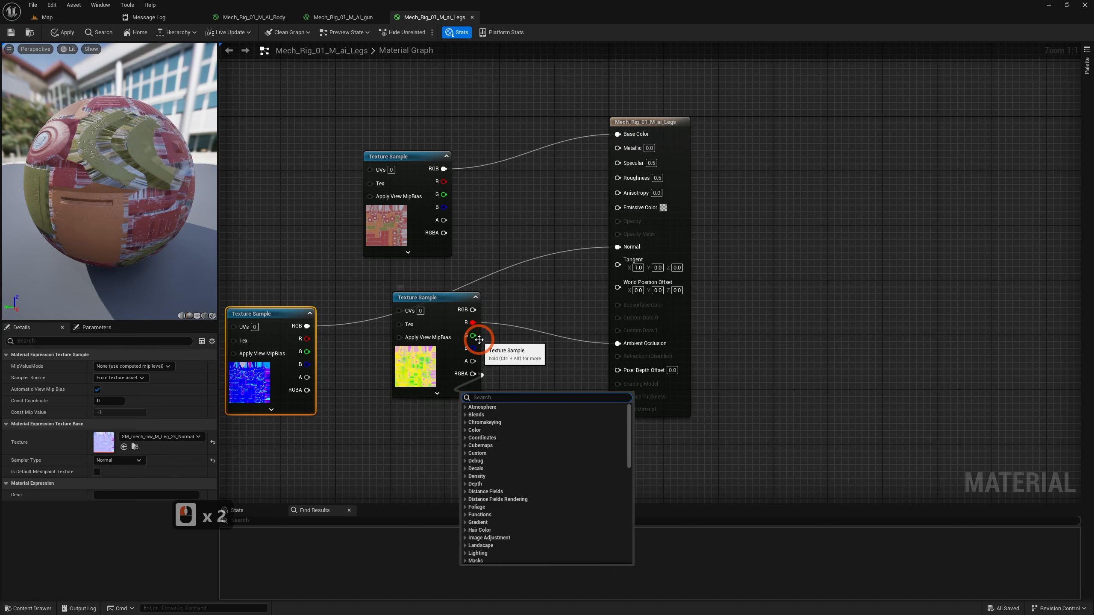
pyautogui.moveTo(479, 339); pyautogui.dragTo(628, 178)
pyautogui.moveTo(463, 343); pyautogui.dragTo(620, 149)
pyautogui.click(521, 365)
pyautogui.click(208, 166)
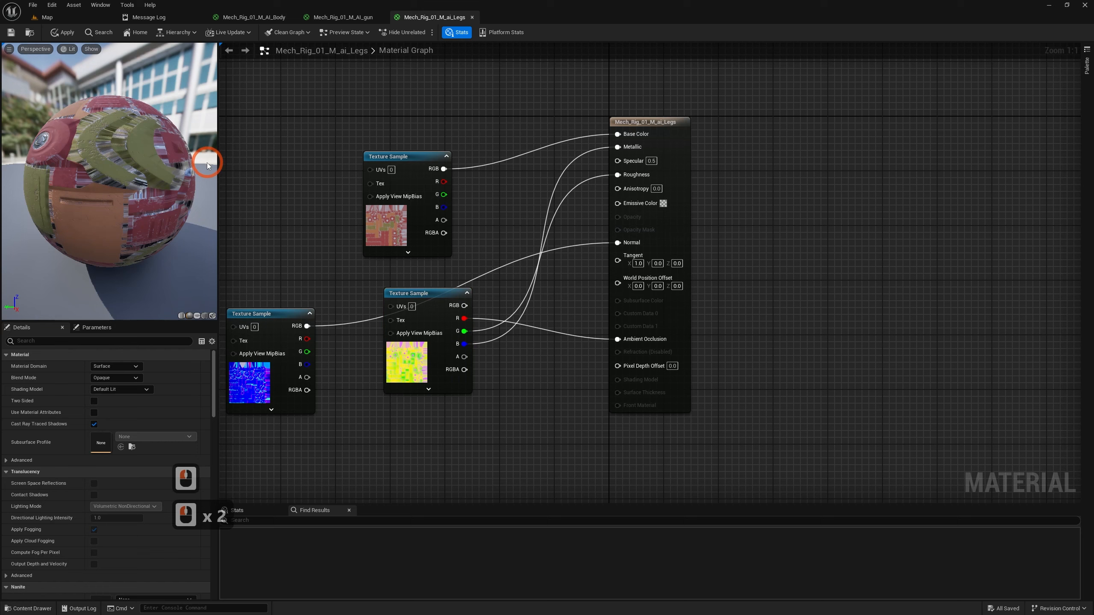
pyautogui.click(47, 17)
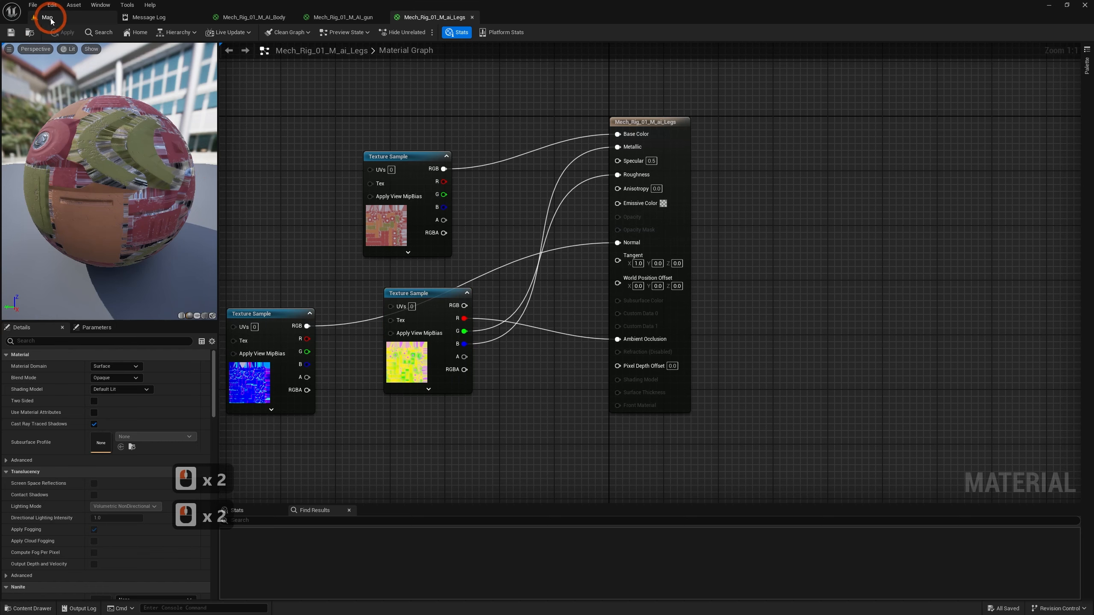
# Place the Mech_Start_Anim, Mech_walk_Anim and Mech_Idle_Anim sequences from NewFolder side by side on an empty part of the level floor
pyautogui.click(440, 410)
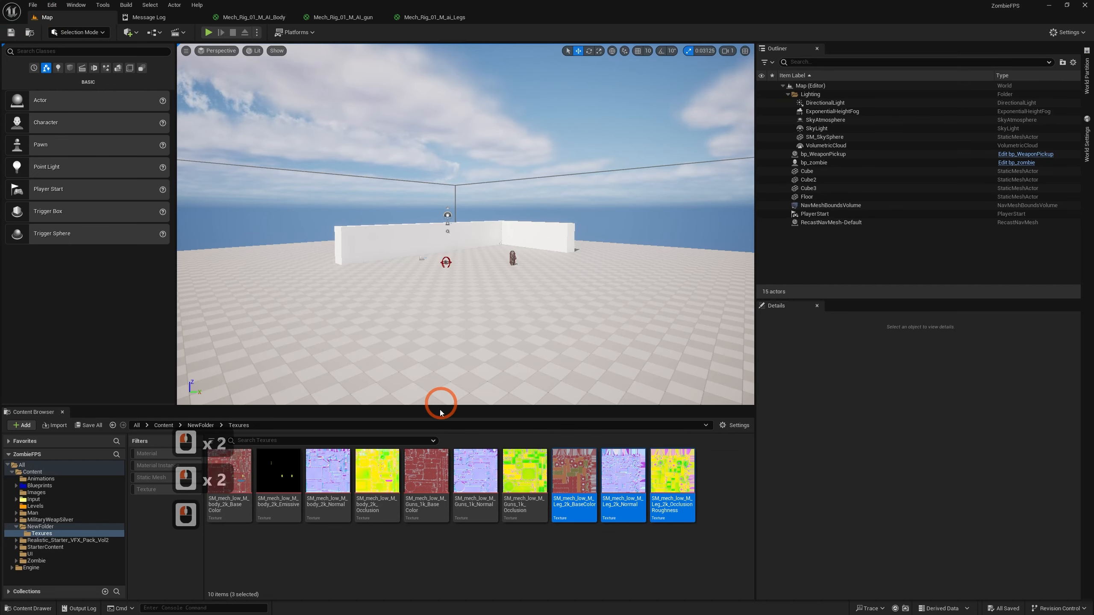
pyautogui.click(43, 527)
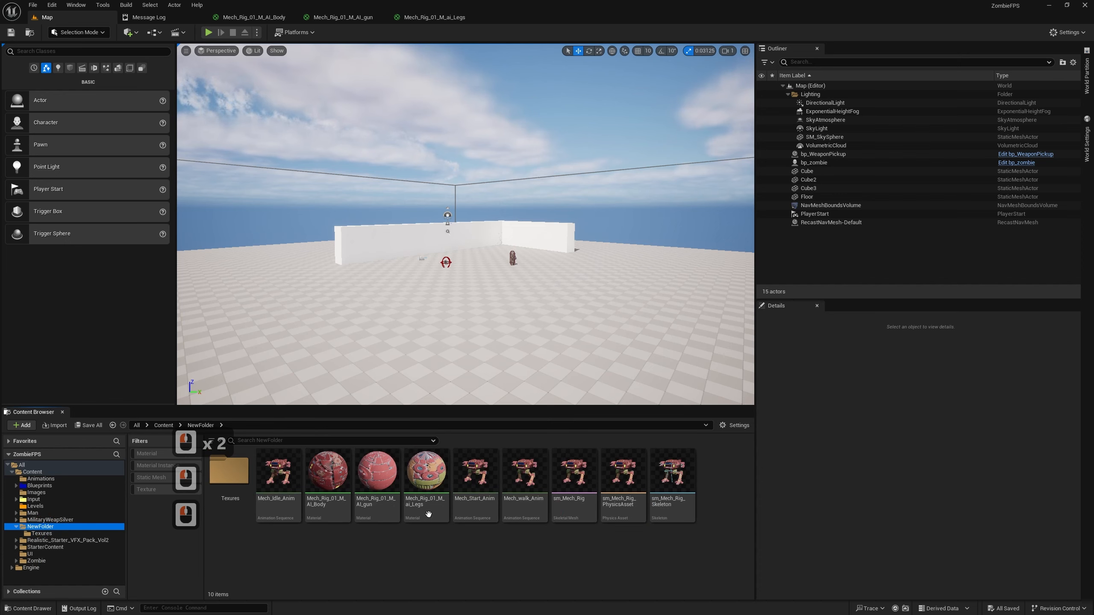
pyautogui.click(503, 574)
pyautogui.moveTo(587, 304); pyautogui.dragTo(558, 313, button='right')
pyautogui.press('e')
pyautogui.press('w')
pyautogui.press('a')
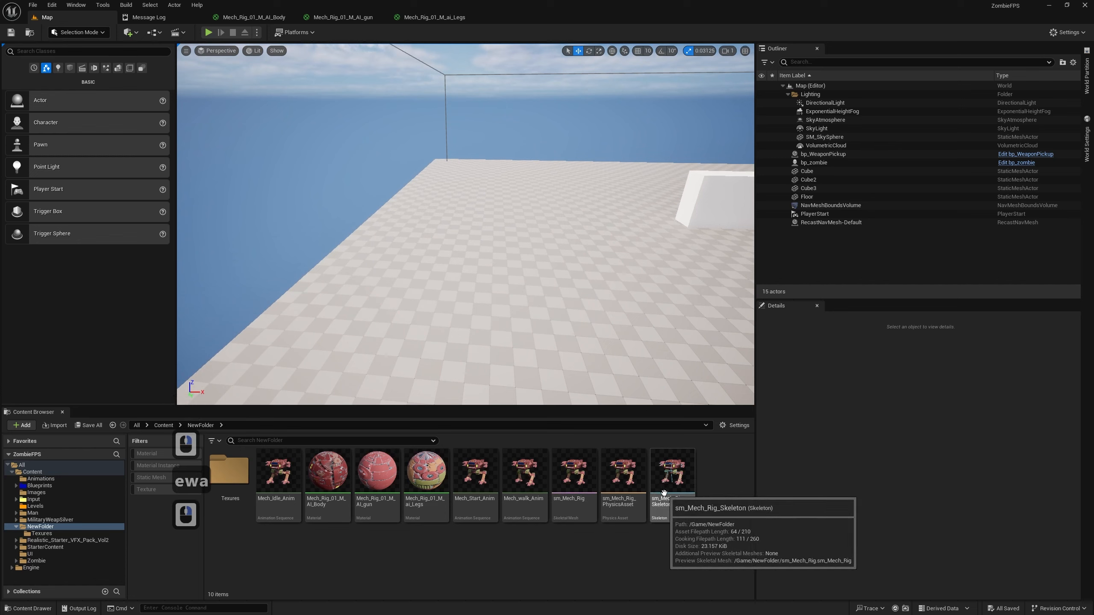
pyautogui.moveTo(665, 493)
pyautogui.mouseDown()
pyautogui.moveTo(542, 242)
pyautogui.moveTo(673, 478)
pyautogui.mouseUp()
pyautogui.moveTo(475, 471); pyautogui.dragTo(521, 244)
pyautogui.moveTo(525, 472); pyautogui.dragTo(597, 240)
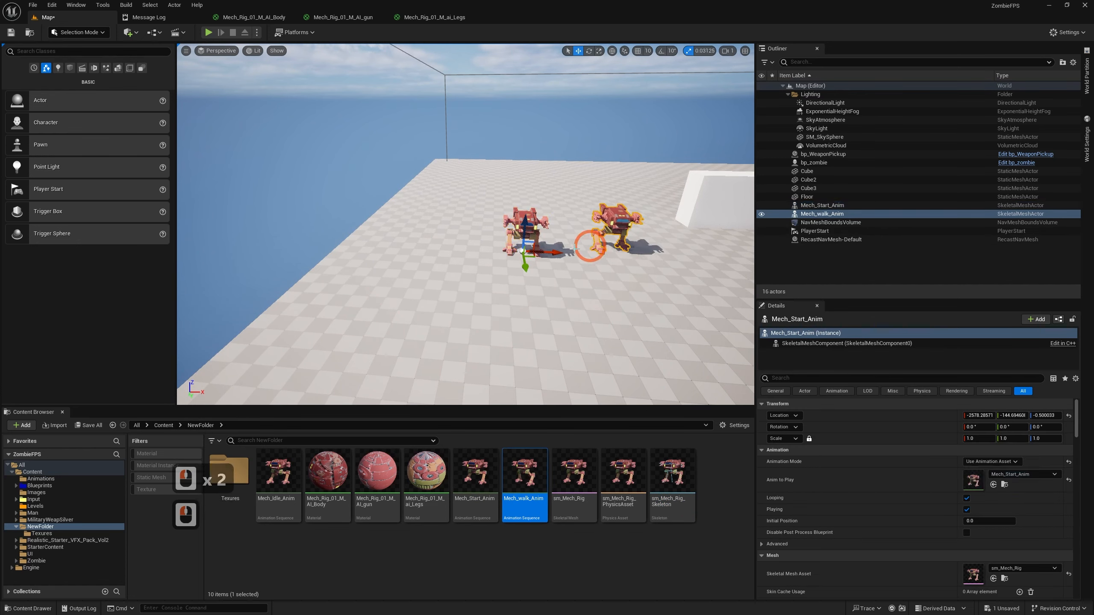
pyautogui.moveTo(278, 476); pyautogui.dragTo(453, 241)
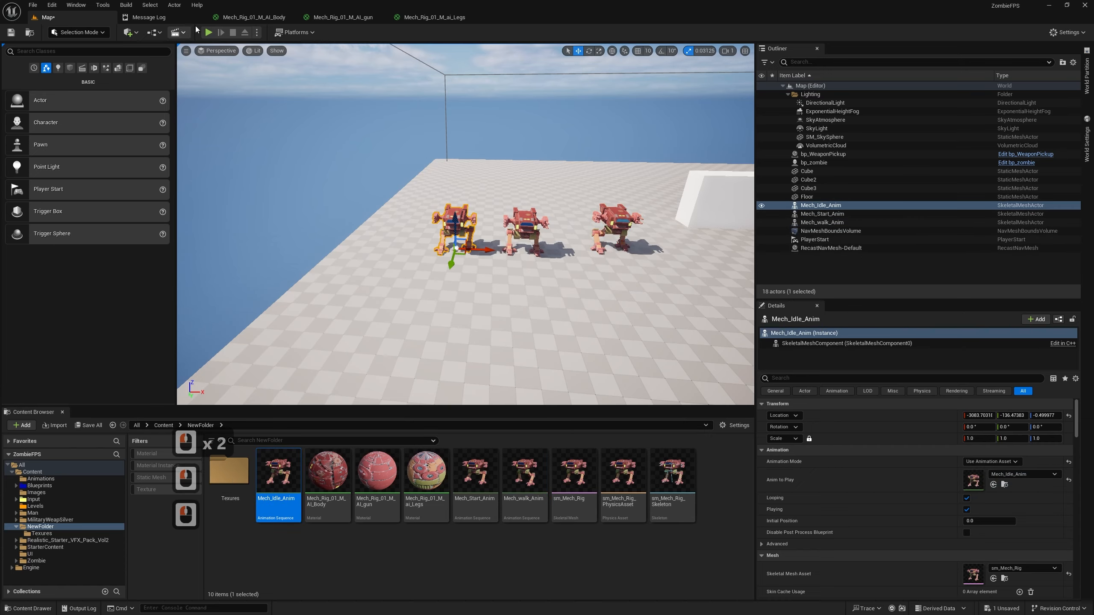
# Play-test the level by walking up to the three animated mechs, stop the session and close the finished material editors
pyautogui.click(208, 33)
pyautogui.press('d')
pyautogui.press('s')
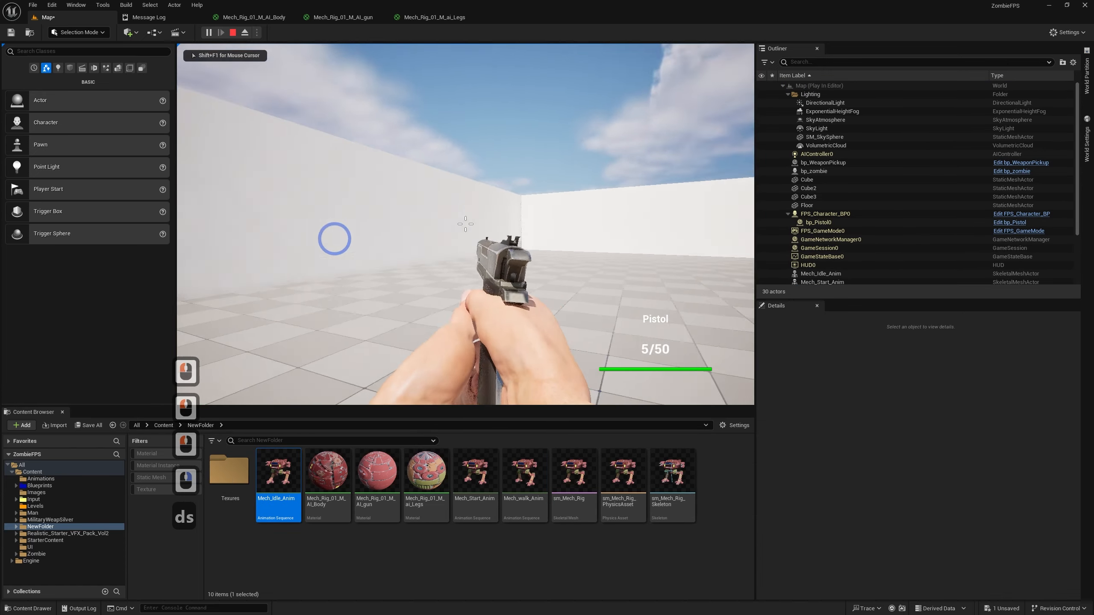
pyautogui.press('a')
pyautogui.press('w')
pyautogui.press('w')
pyautogui.press('w')
pyautogui.press('w')
pyautogui.press('shift')
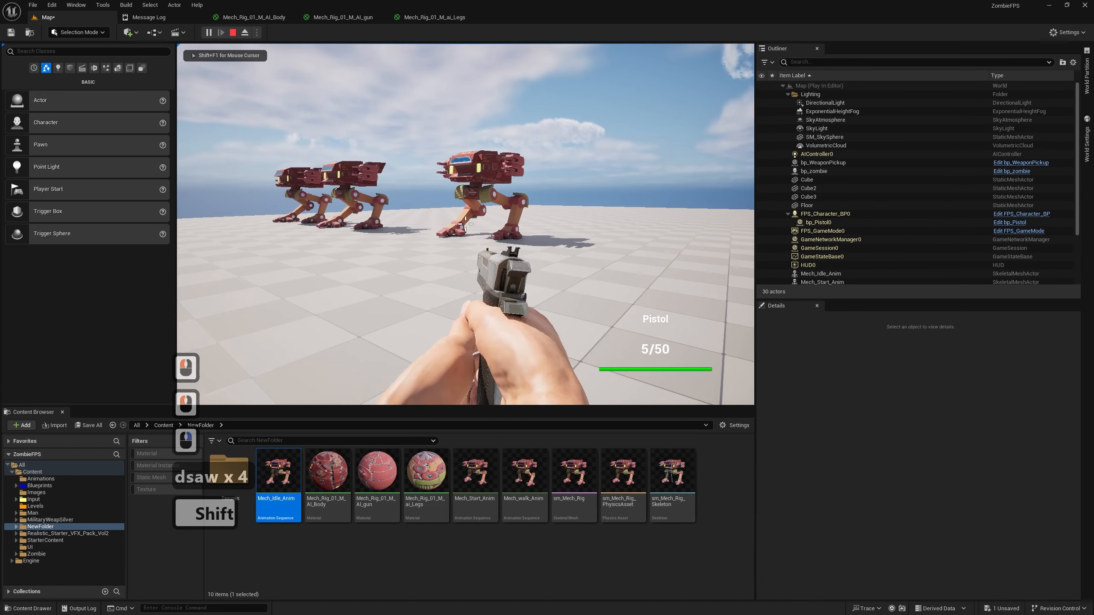
pyautogui.press('Escape')
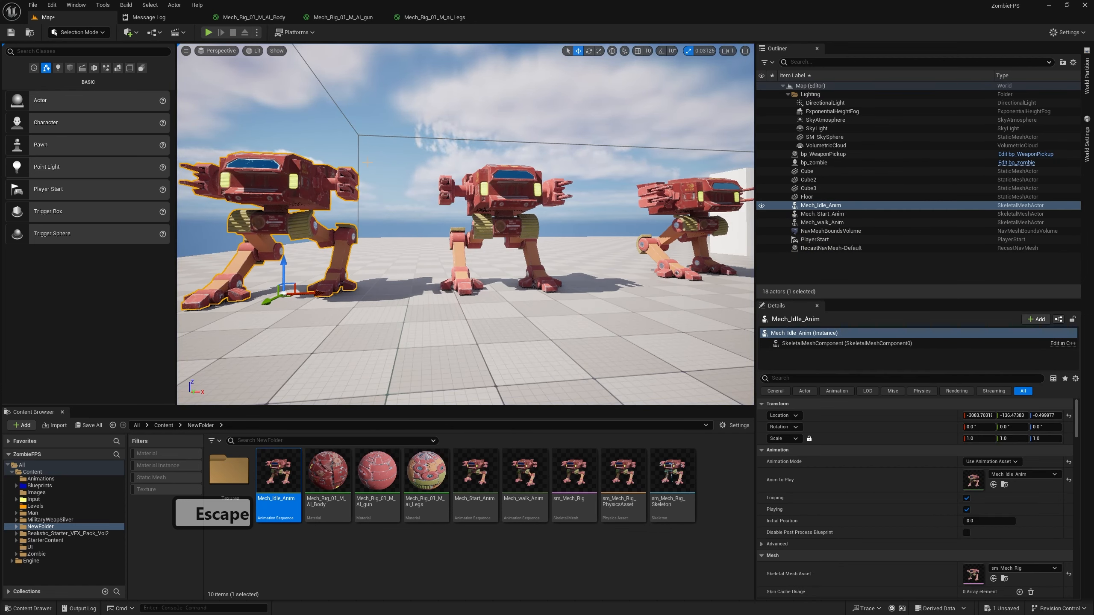
pyautogui.click(291, 17)
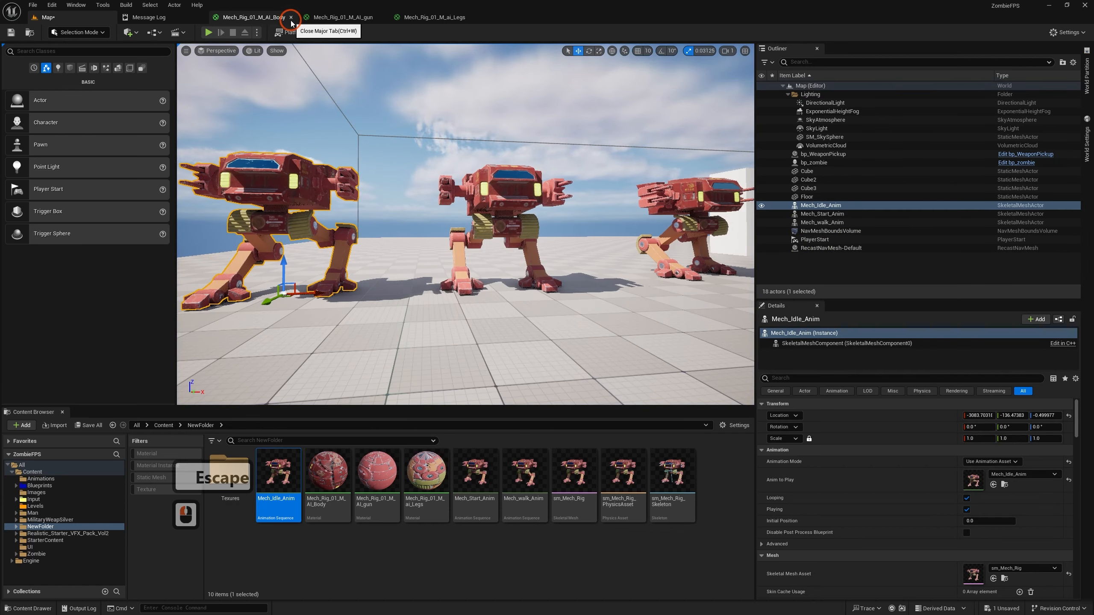
pyautogui.click(291, 17)
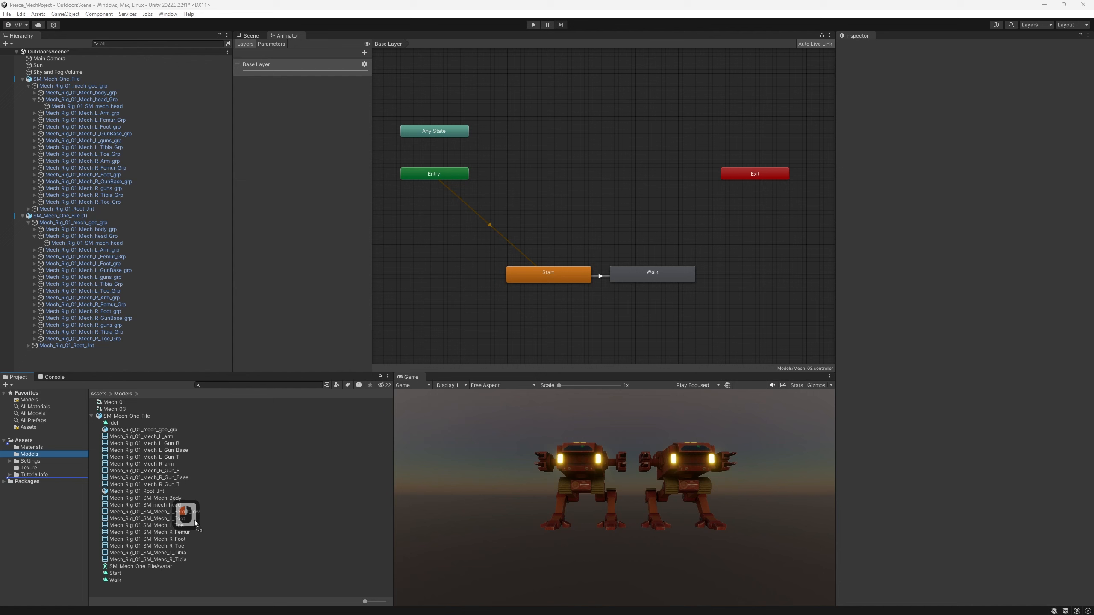
# Switch to Unity and remap sm_Mech_Rig's three materials to Mech_Rig_01_M_AI_Body, Mech_Rig_01_M_AI_gun and Mech_Rig_01_M_ai_Legs, applying the changes
pyautogui.click(91, 416)
pyautogui.click(108, 424)
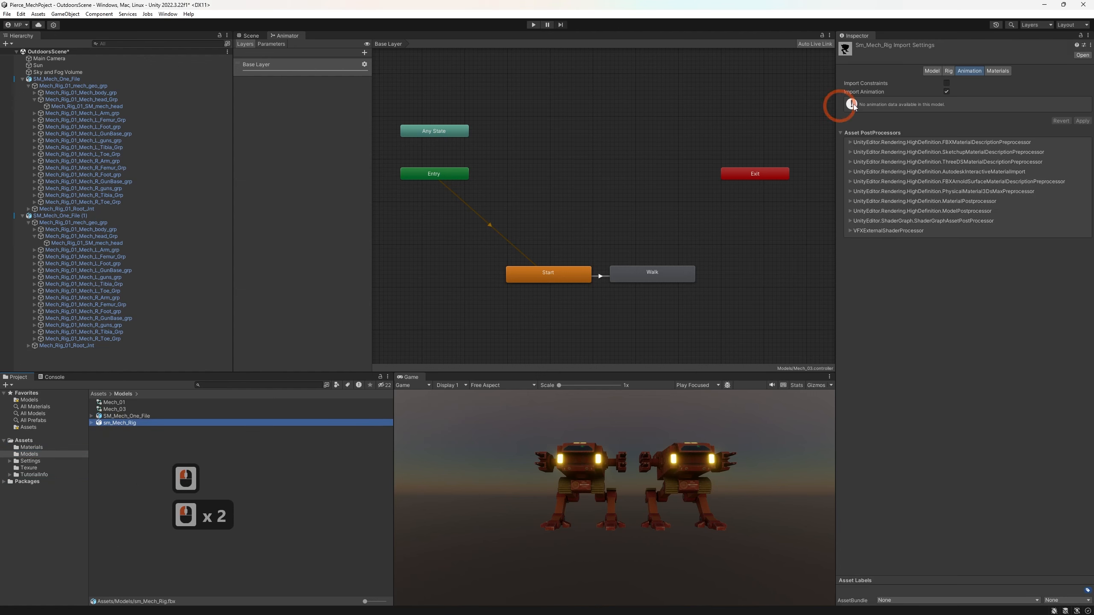
pyautogui.click(990, 72)
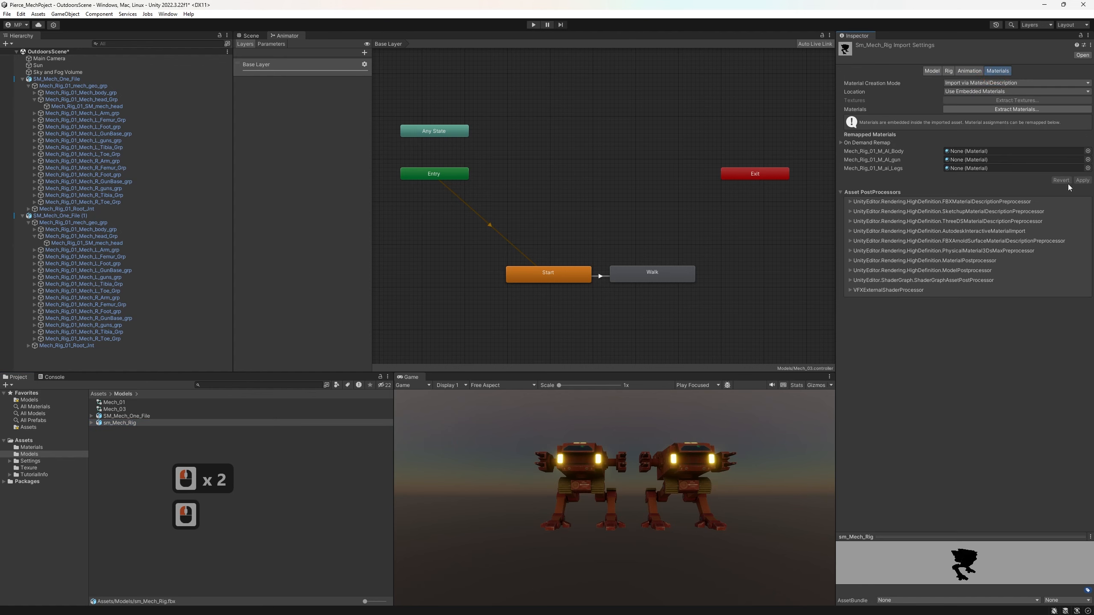
pyautogui.click(40, 448)
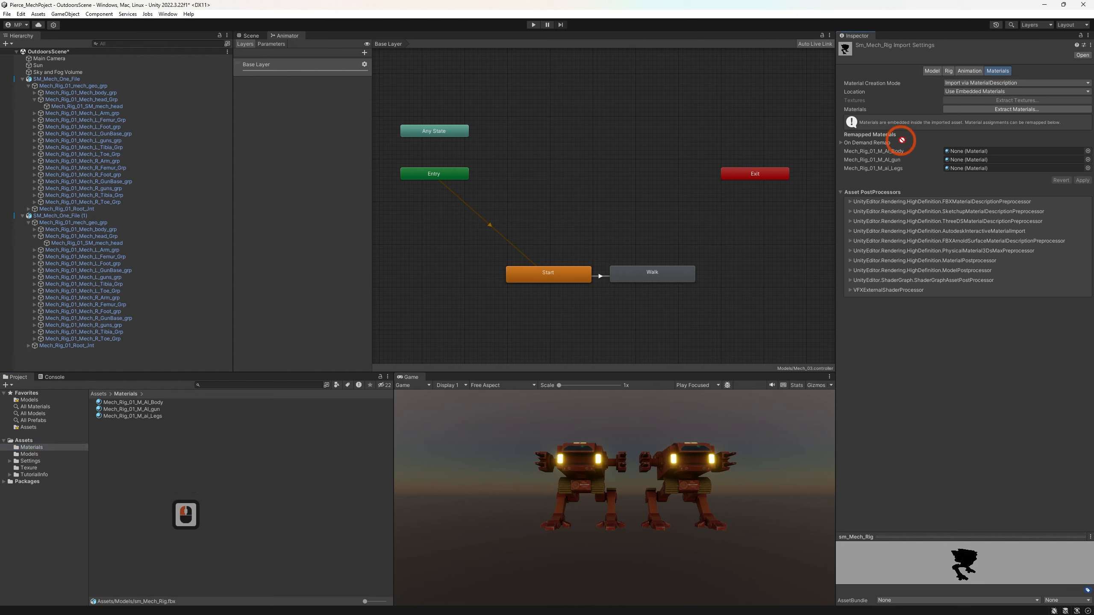
pyautogui.moveTo(901, 141); pyautogui.dragTo(961, 155)
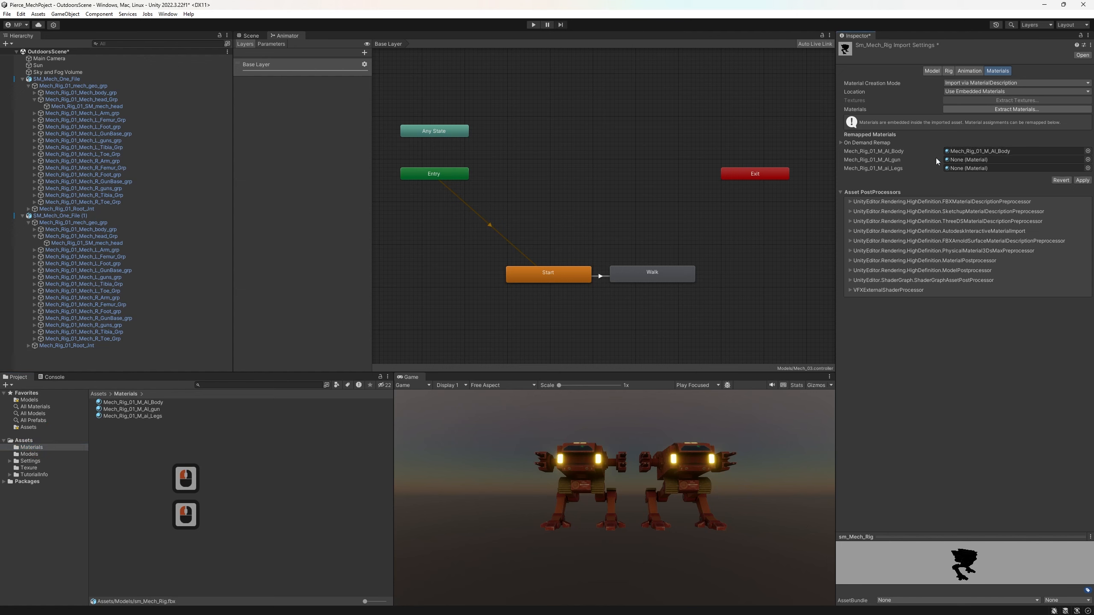
pyautogui.moveTo(131, 409); pyautogui.dragTo(965, 160)
pyautogui.moveTo(158, 415); pyautogui.dragTo(1003, 167)
pyautogui.click(1085, 181)
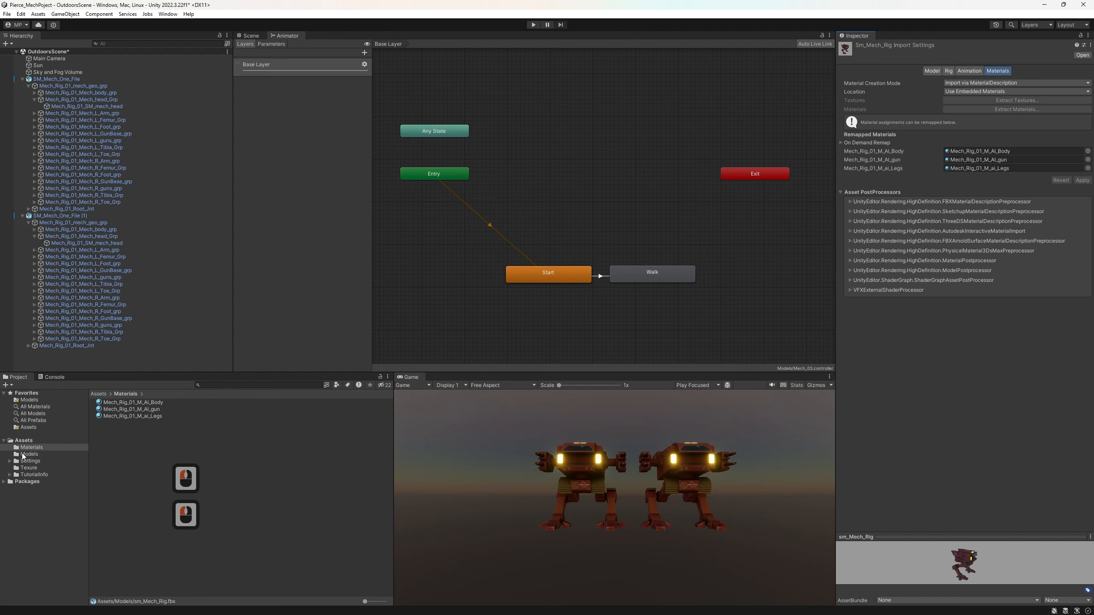
# Set the Avatar Definition of the sm_Mech_Rig model to Create From This Model and apply the rig settings
pyautogui.click(23, 456)
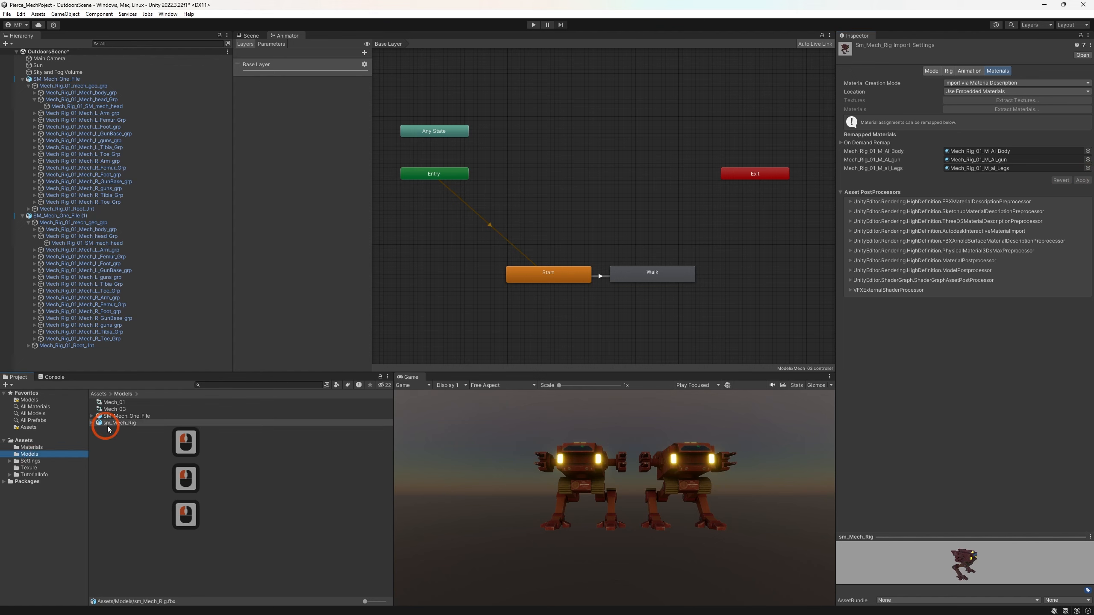
pyautogui.click(948, 71)
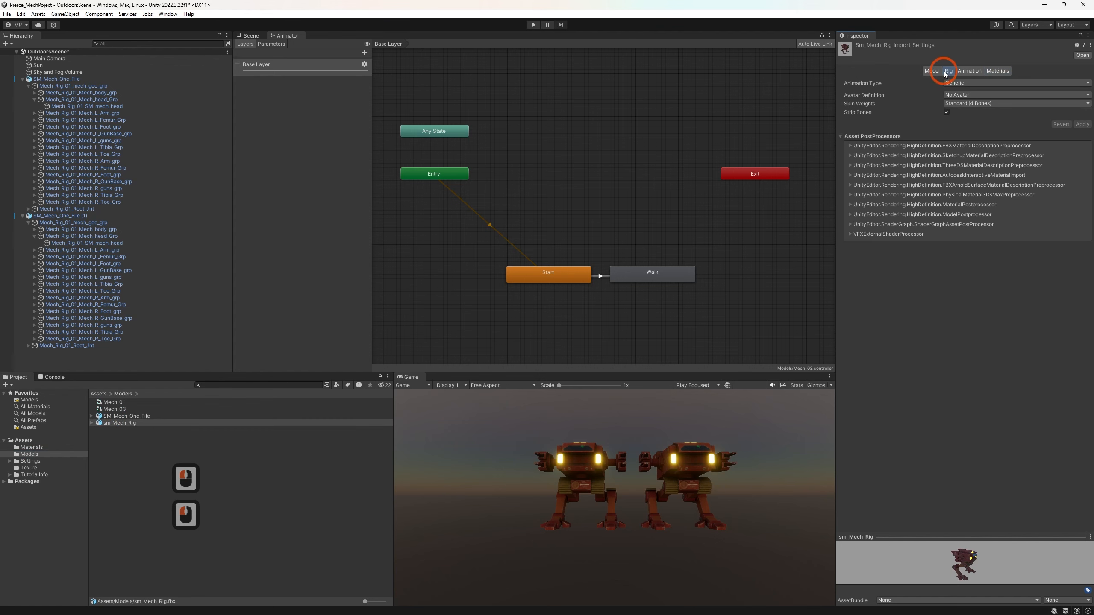
pyautogui.click(955, 96)
pyautogui.click(963, 115)
pyautogui.click(1082, 141)
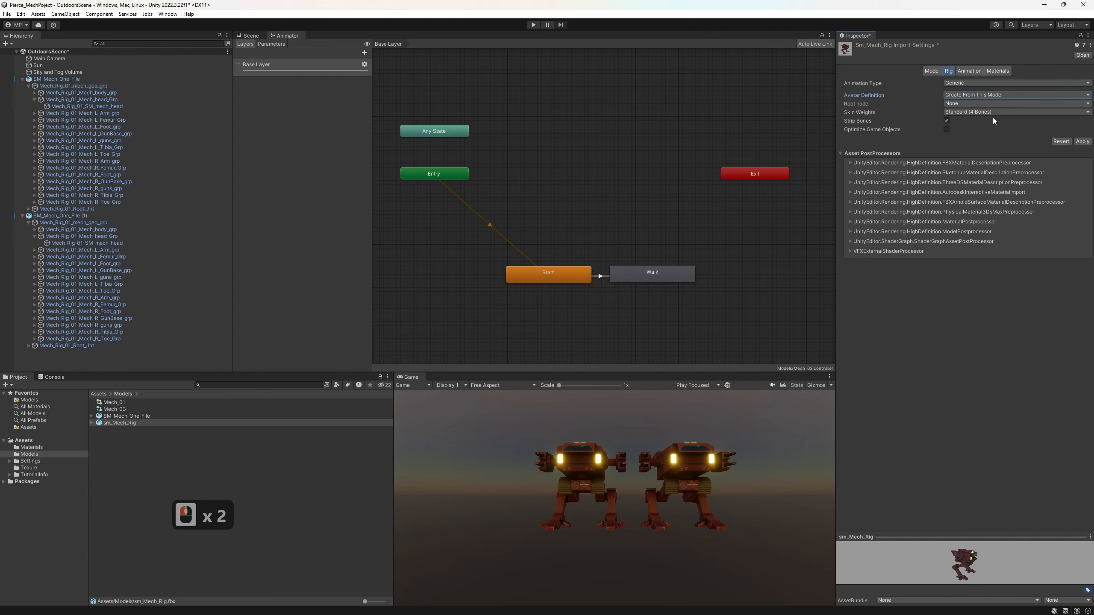
pyautogui.click(1060, 133)
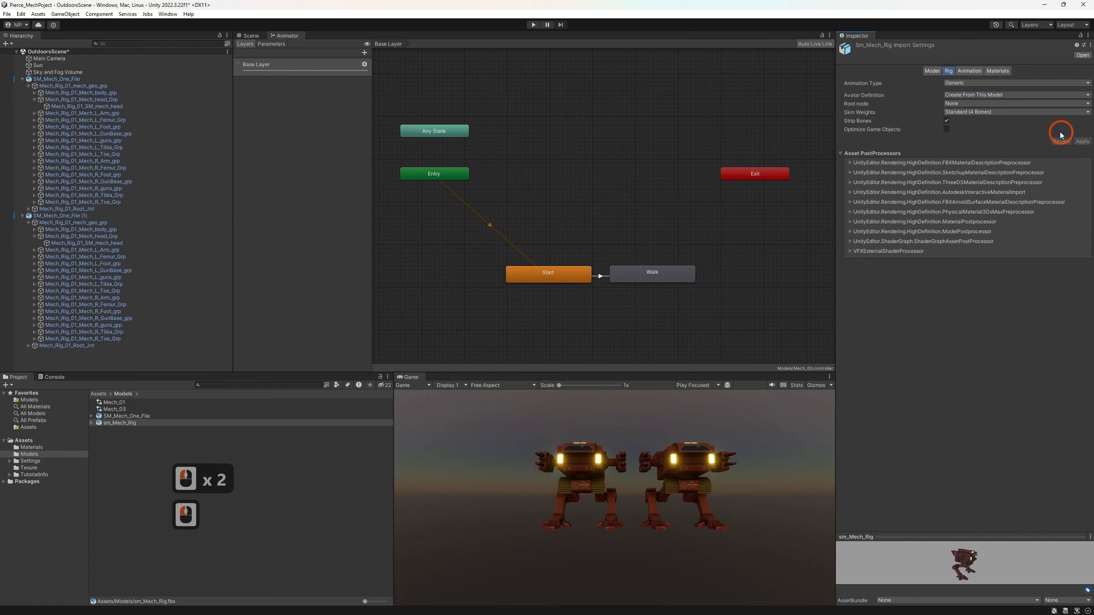
# Disable Import Animation for the sm_Mech_Rig model and apply the setting
pyautogui.click(969, 71)
pyautogui.click(946, 92)
pyautogui.click(1054, 101)
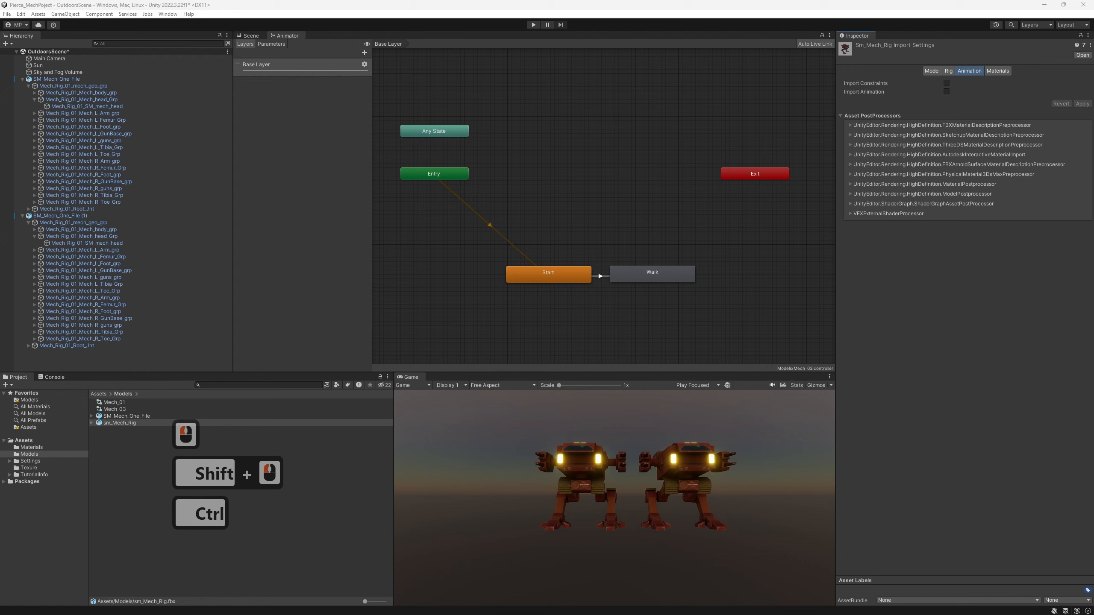
# Import the Mech_Idle_Anim, Mech_Start_Anim and Mech_walk_Anim files into the Models folder and select all three
pyautogui.moveTo(174, 605); pyautogui.dragTo(142, 464)
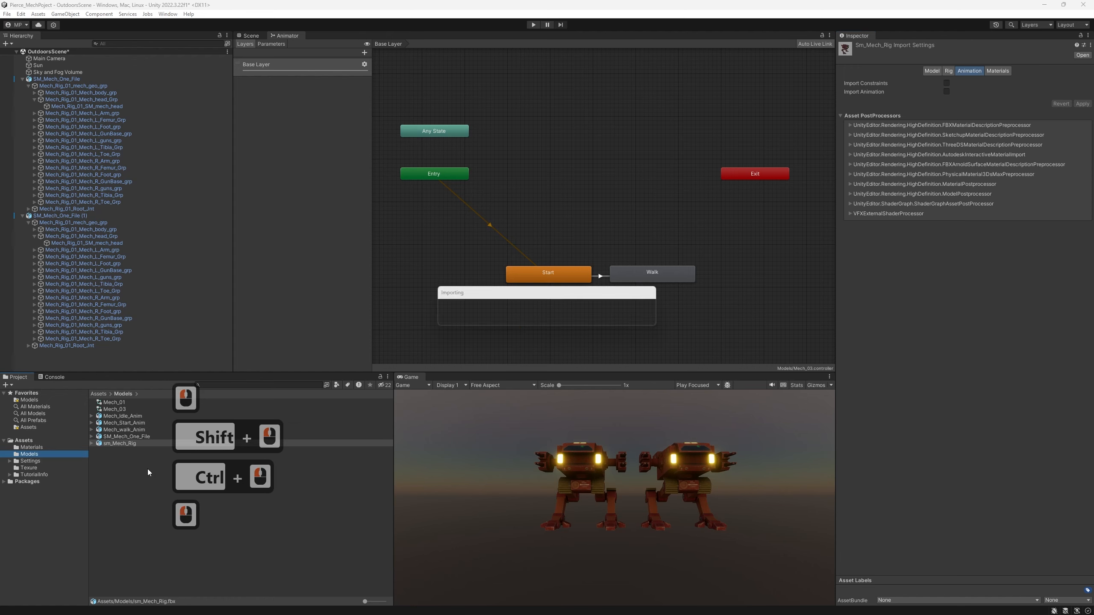
pyautogui.click(136, 431)
pyautogui.click(134, 430)
pyautogui.keyDown('shift'); pyautogui.click(129, 416); pyautogui.keyUp('shift')
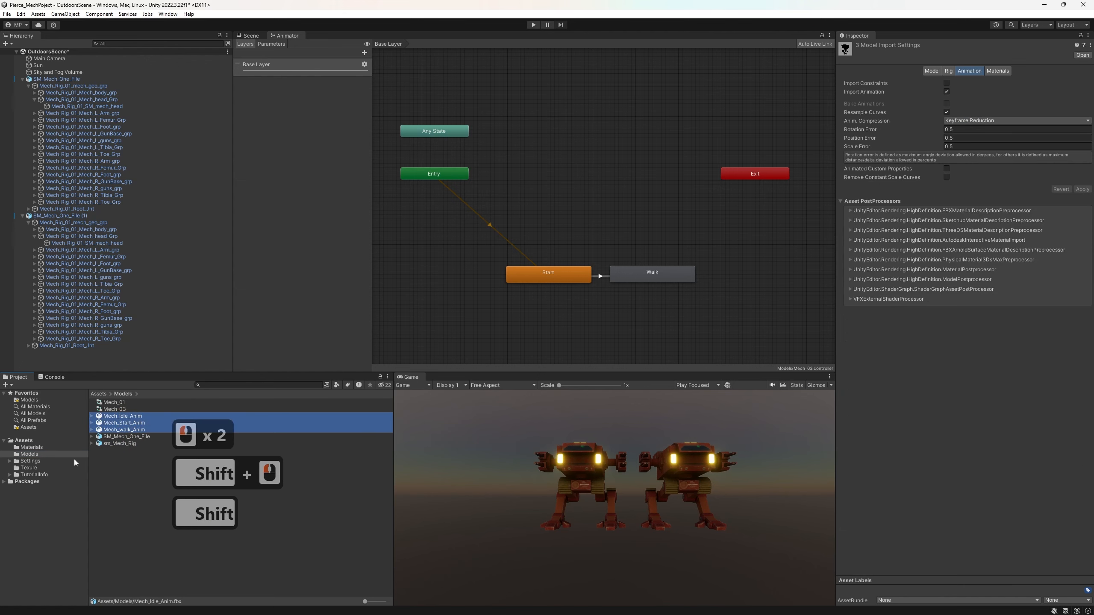
# Set the three animation files' Avatar Definition to Copy From Other Avatar with sm_Mech_RigAvatar as source, and apply
pyautogui.click(106, 418)
pyautogui.keyDown('shift'); pyautogui.click(110, 430); pyautogui.keyUp('shift')
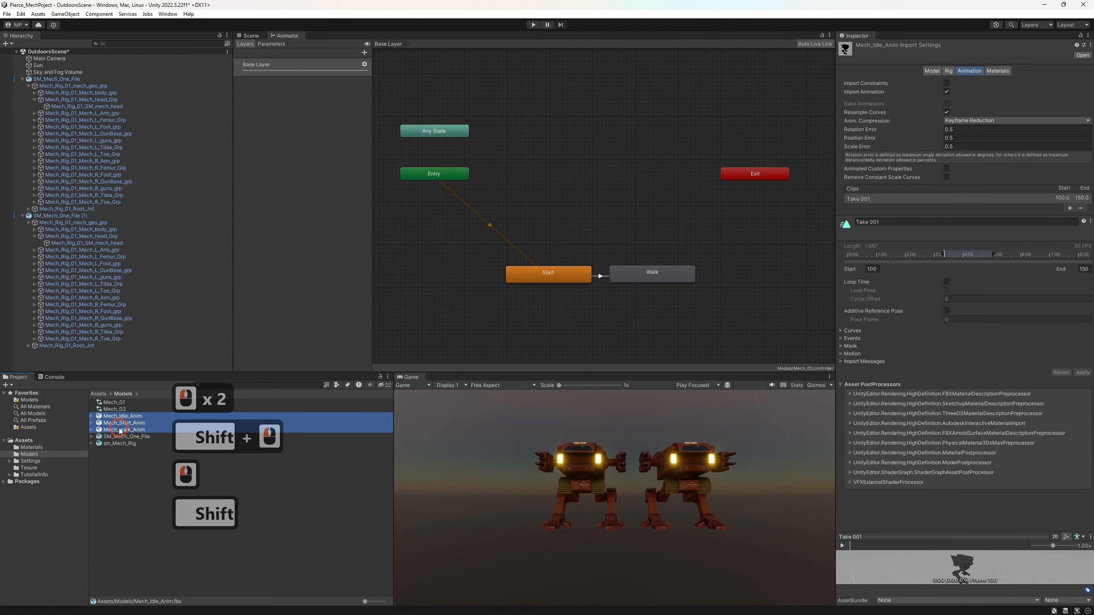
pyautogui.click(948, 71)
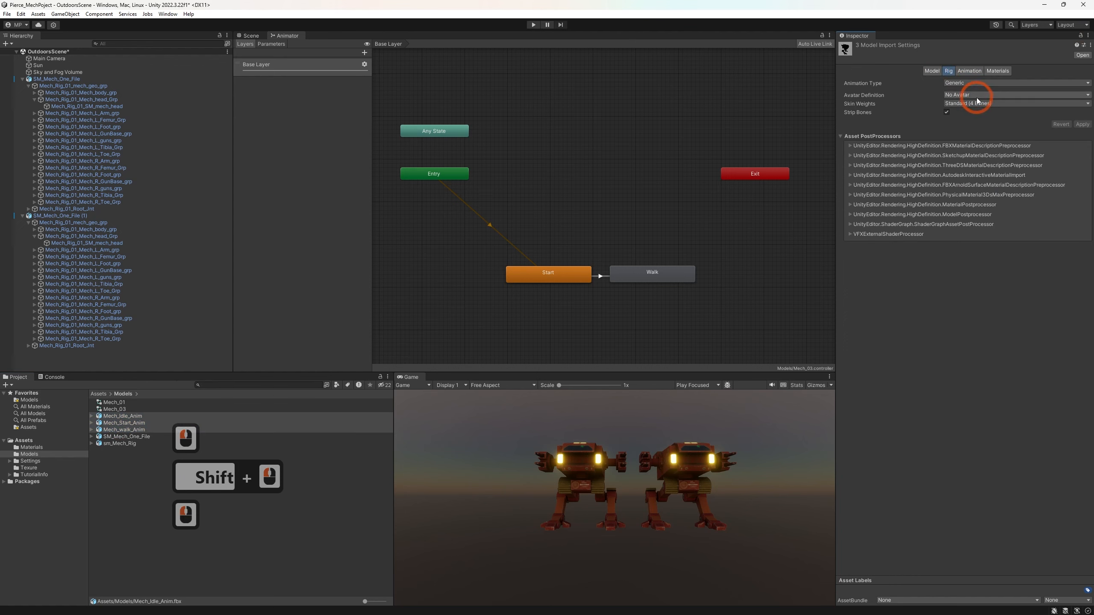
pyautogui.click(959, 96)
pyautogui.click(974, 117)
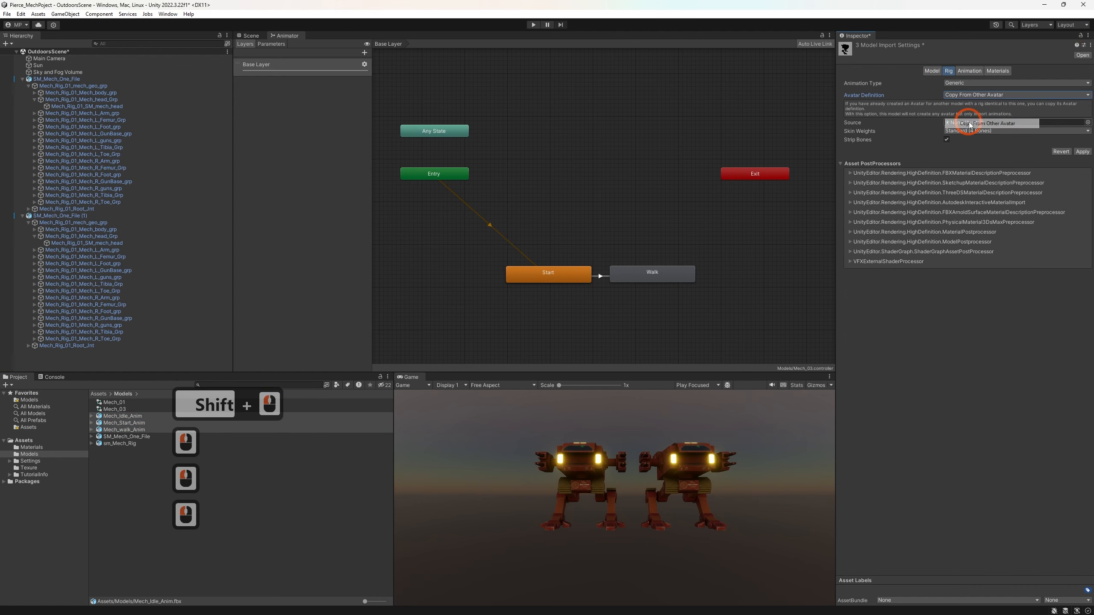
pyautogui.click(1087, 122)
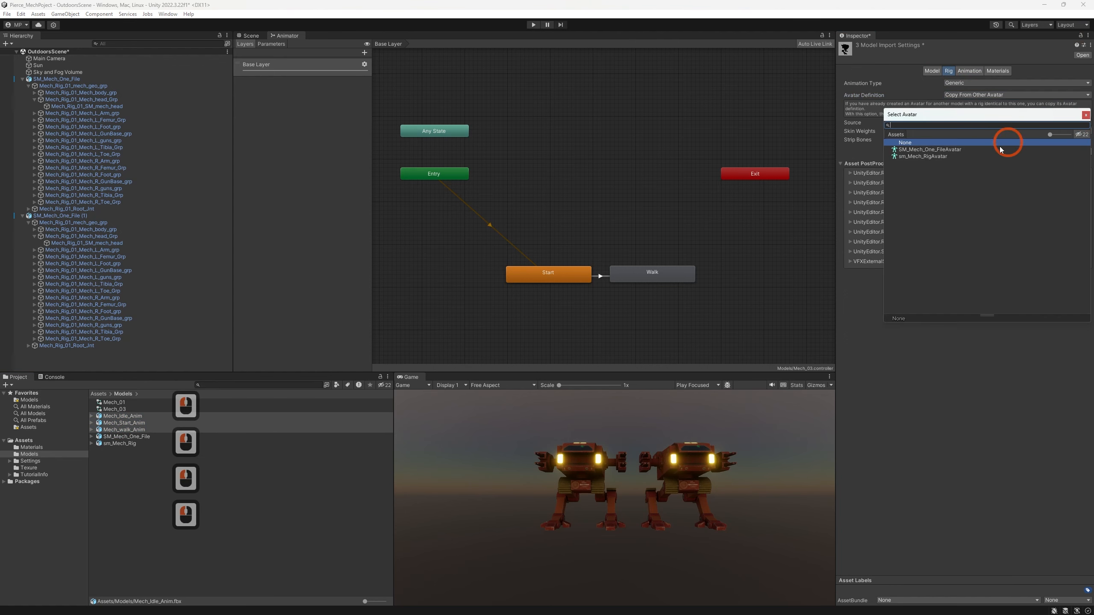
pyautogui.click(918, 156)
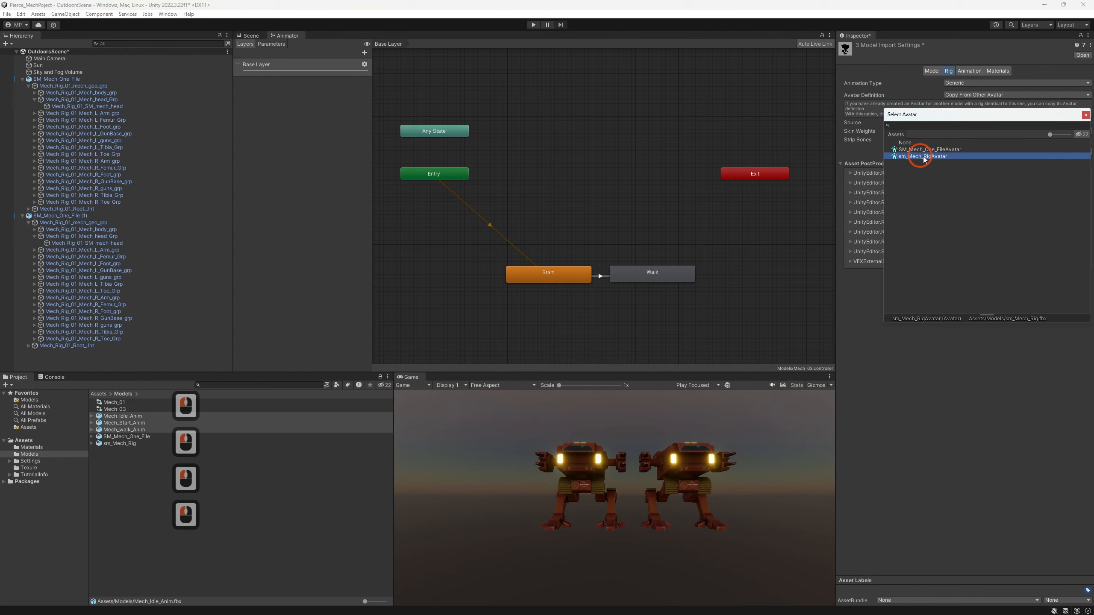
pyautogui.click(1085, 115)
pyautogui.click(1082, 152)
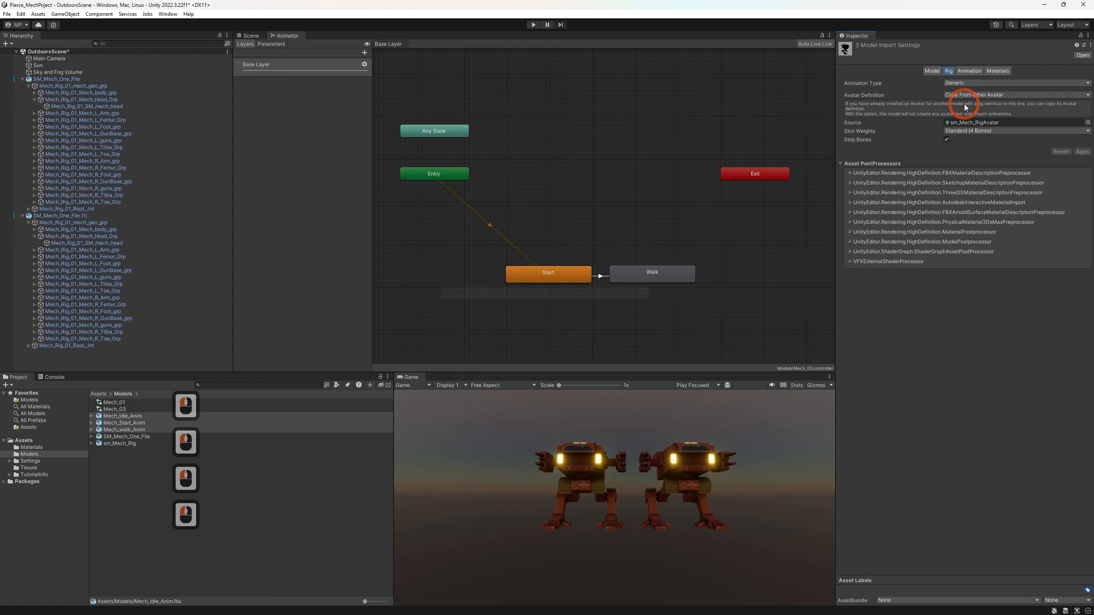
# Play the Mech_Idle_Anim clip from its animation import settings and enlarge the preview area
pyautogui.click(959, 71)
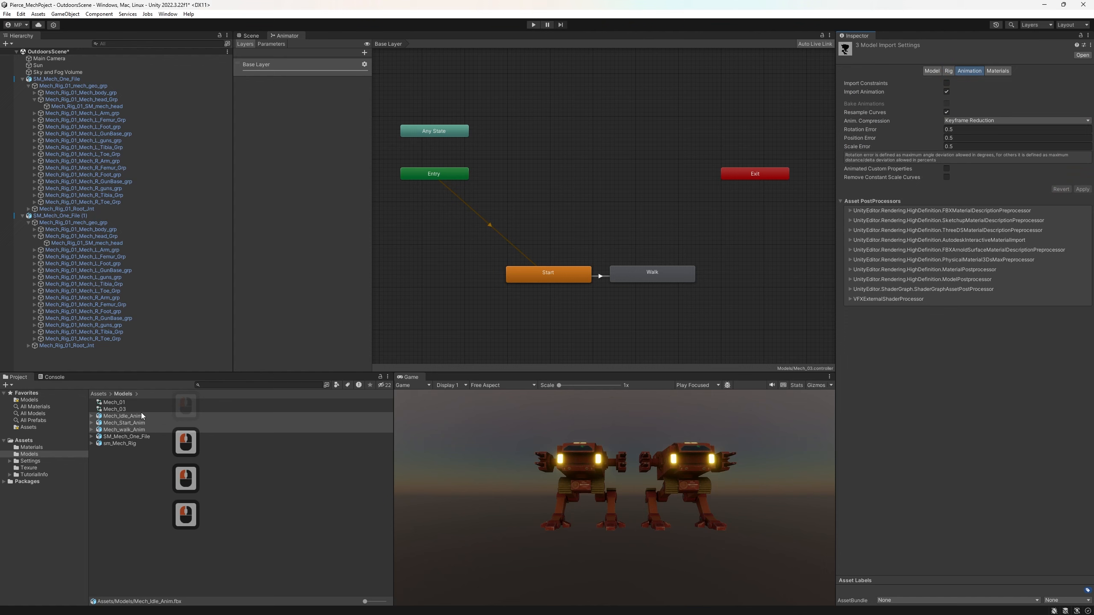
pyautogui.click(129, 417)
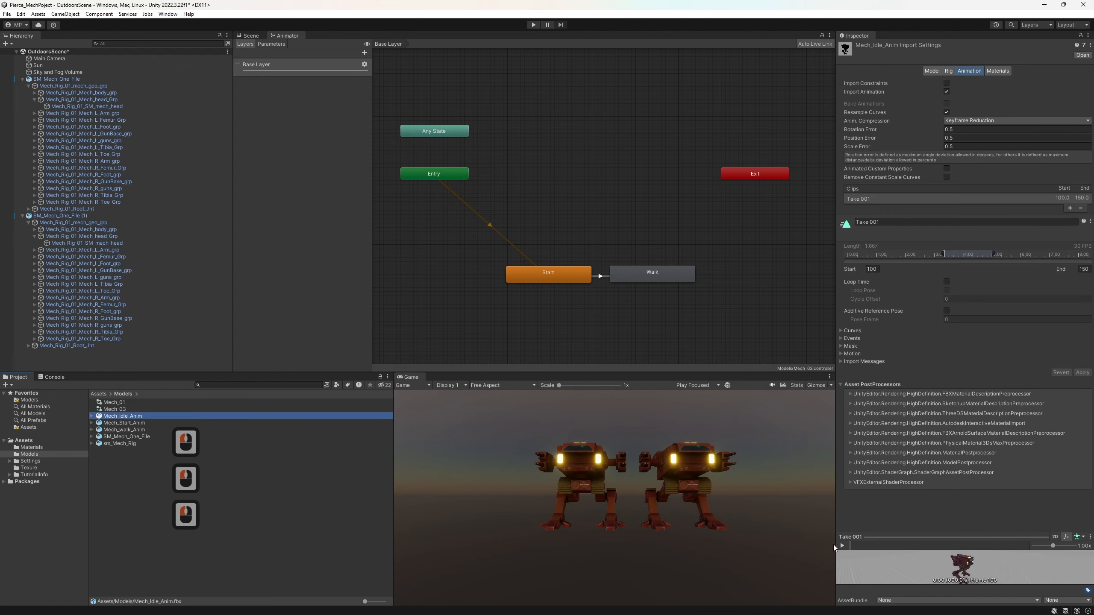
pyautogui.click(840, 546)
pyautogui.click(840, 547)
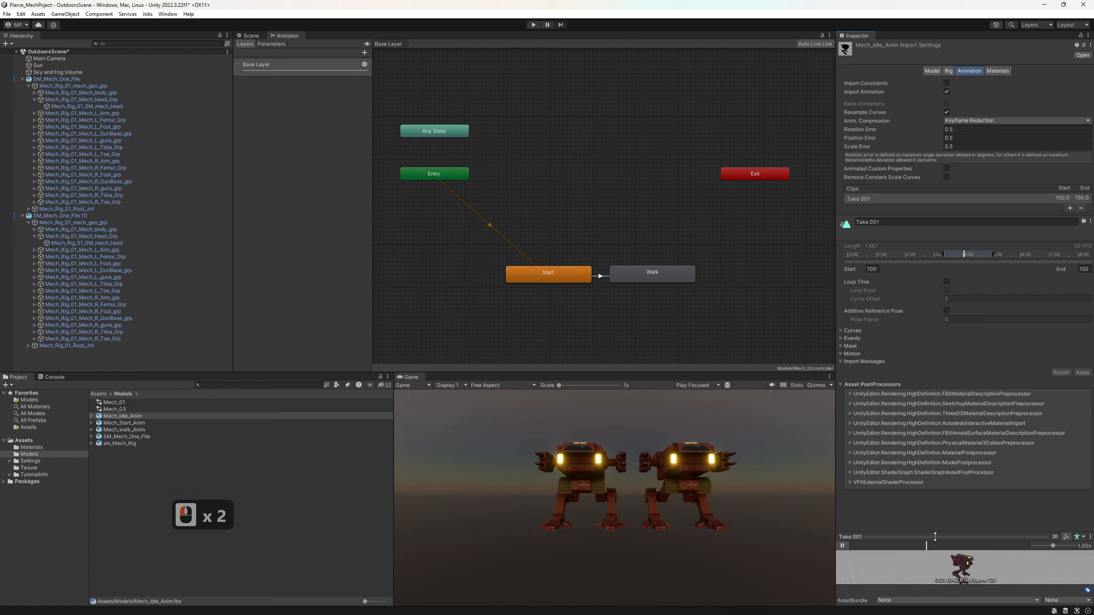
pyautogui.moveTo(945, 534); pyautogui.dragTo(952, 354)
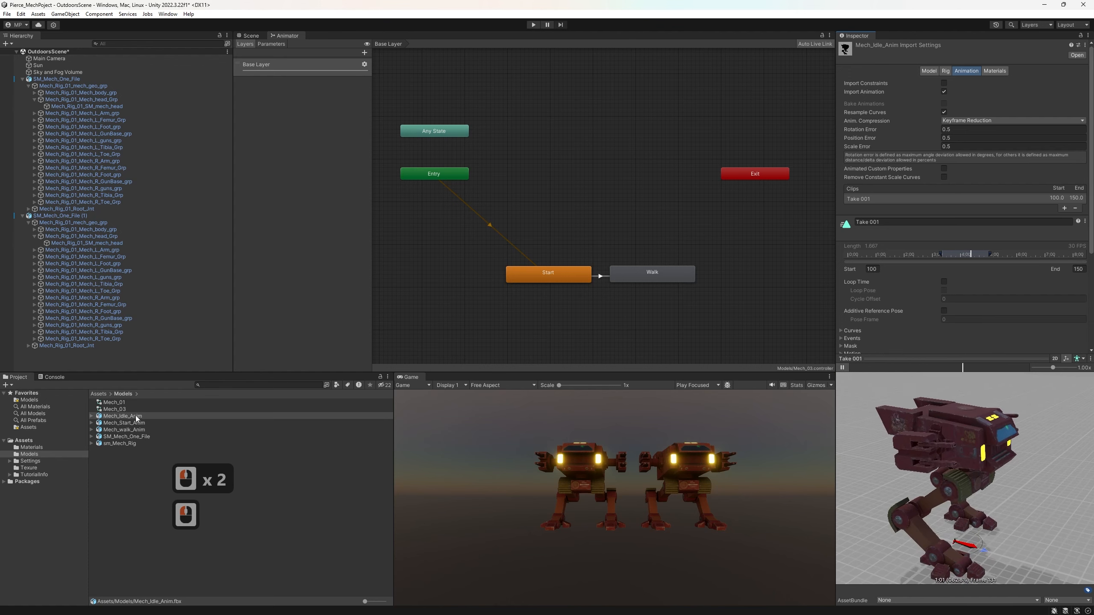
# Play the Mech_Start_Anim clip in the import preview and stop it
pyautogui.click(124, 422)
pyautogui.click(843, 367)
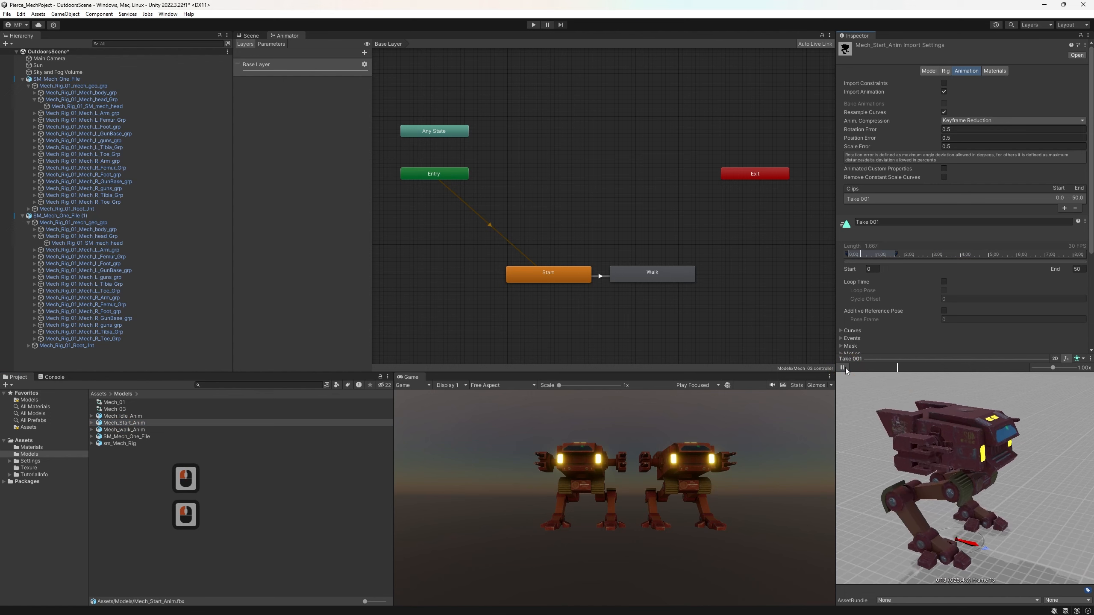
pyautogui.click(844, 367)
pyautogui.click(592, 239)
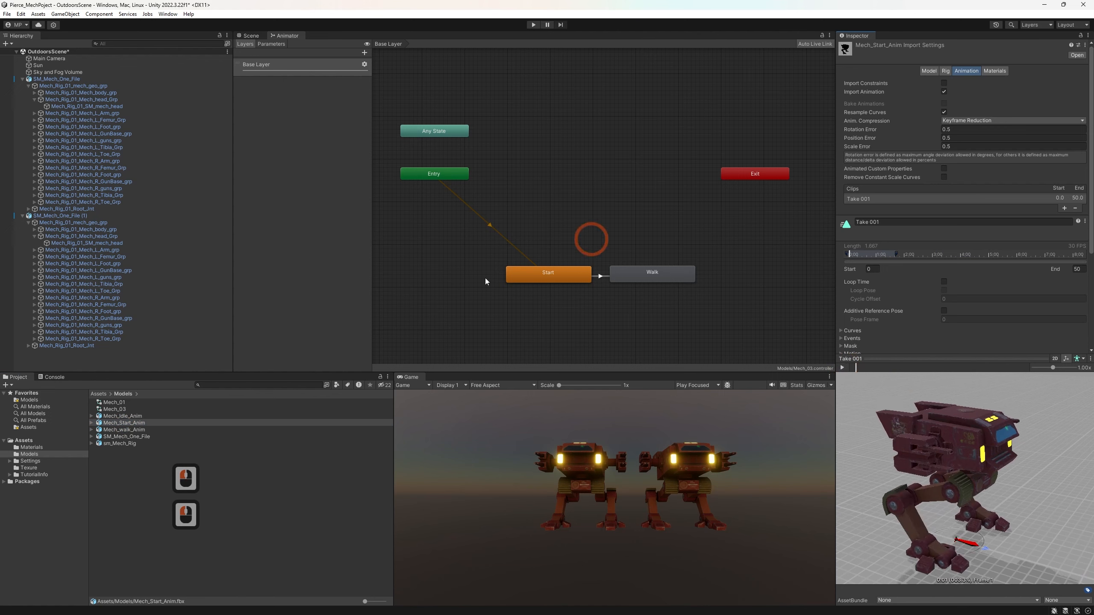
# Play the Mech_walk_Anim clip in the import preview and save the scene
pyautogui.doubleClick(126, 424)
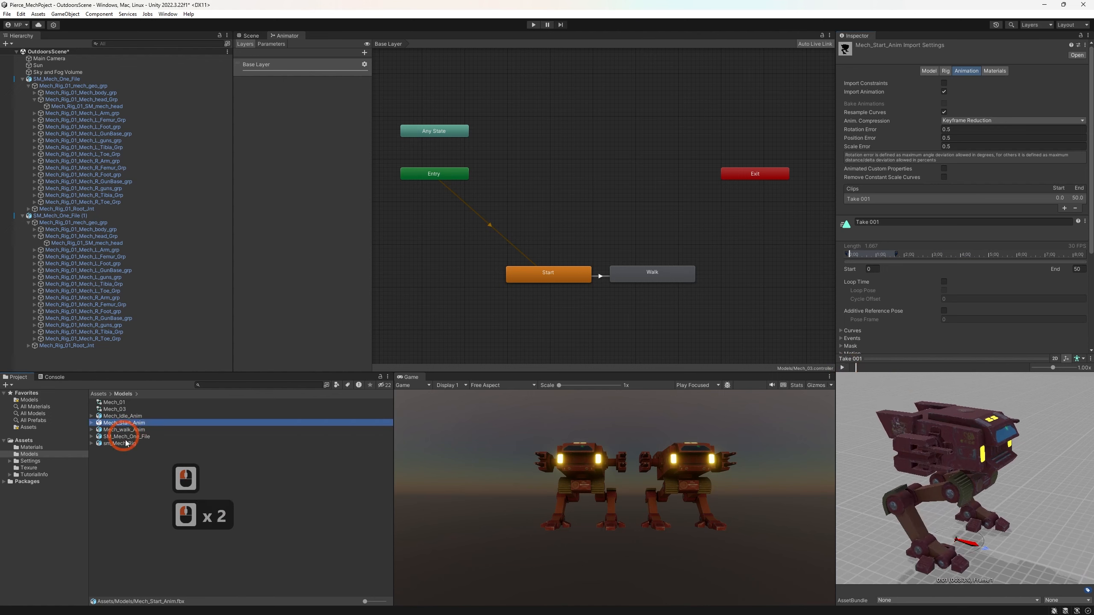
pyautogui.click(115, 430)
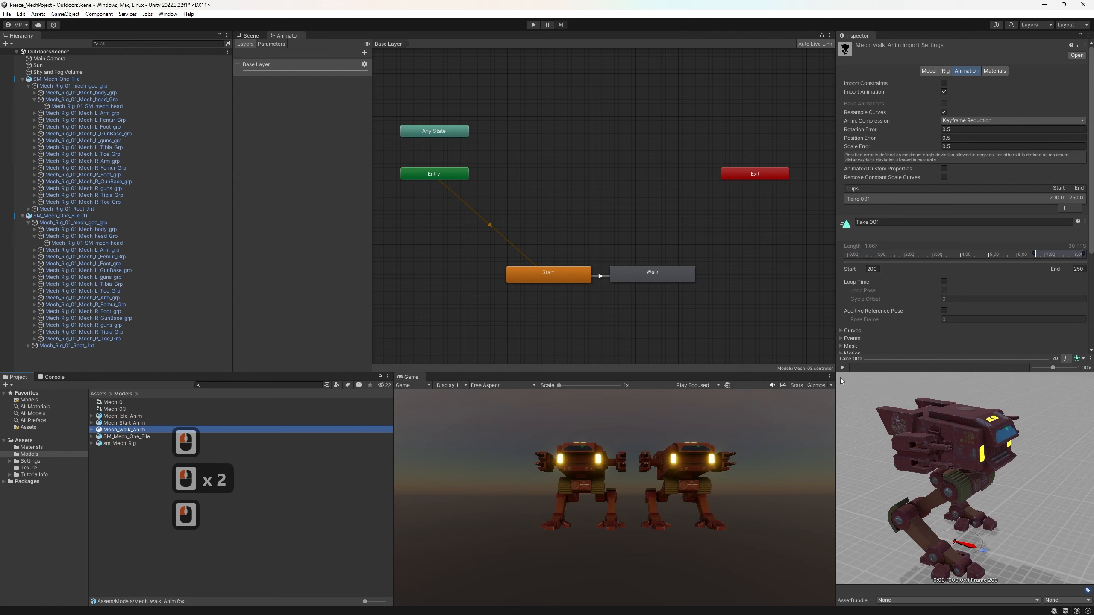
pyautogui.click(842, 367)
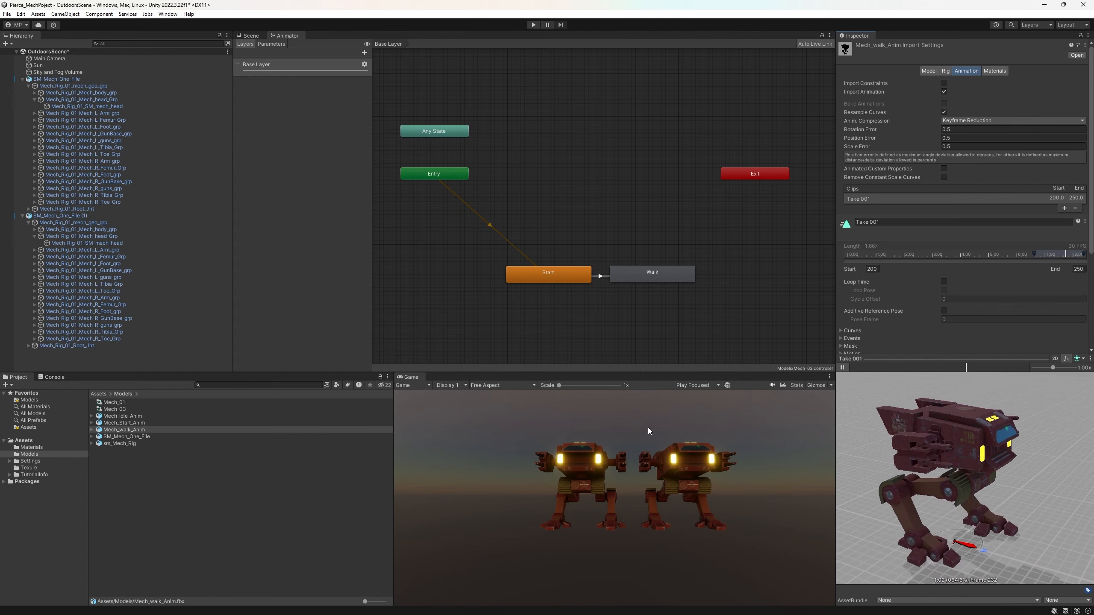
pyautogui.press('ctrl')
pyautogui.hotkey('ctrl', 's')
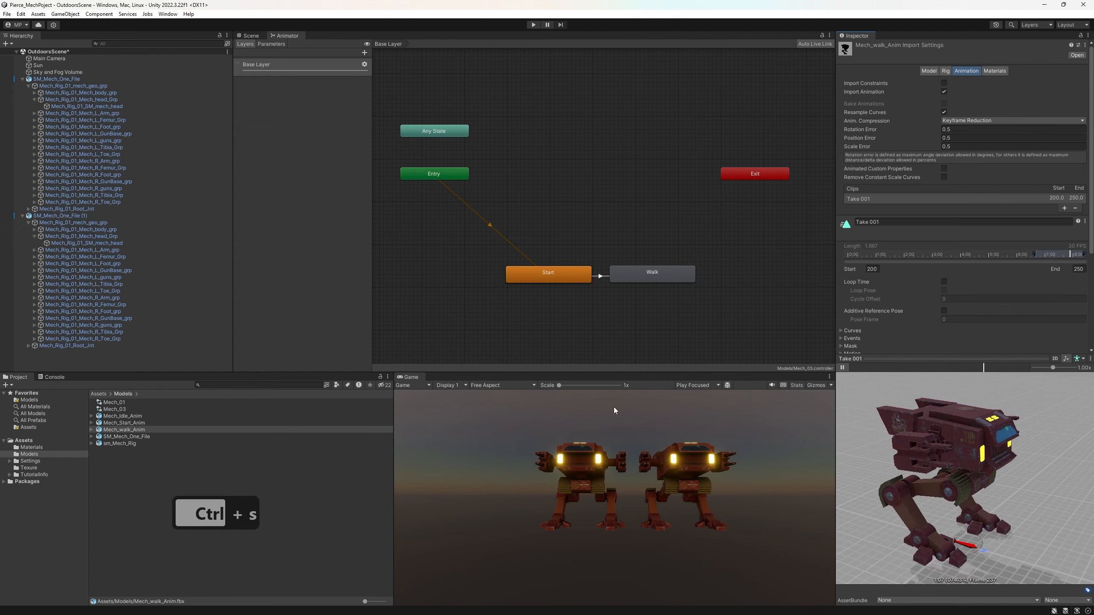